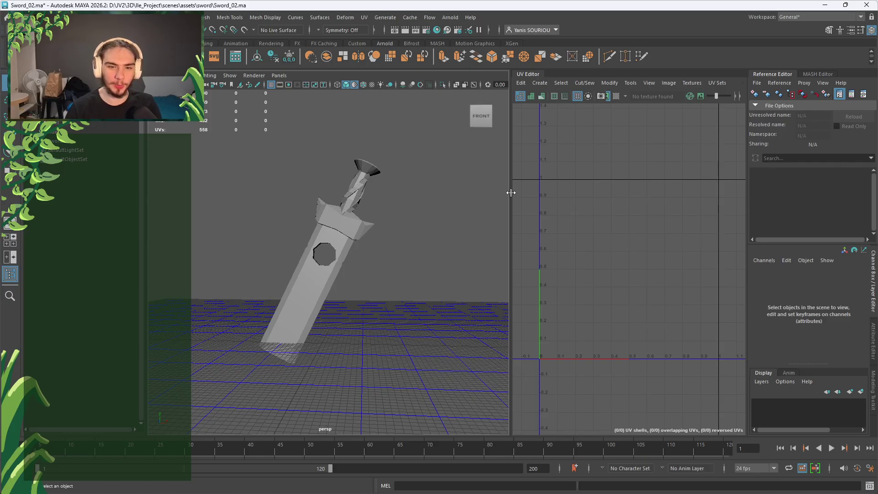
Widen the perspective viewport, inspect the sword down to the blade's tip, and leave nothing selected
left_click_drag(532, 193, 649, 196)
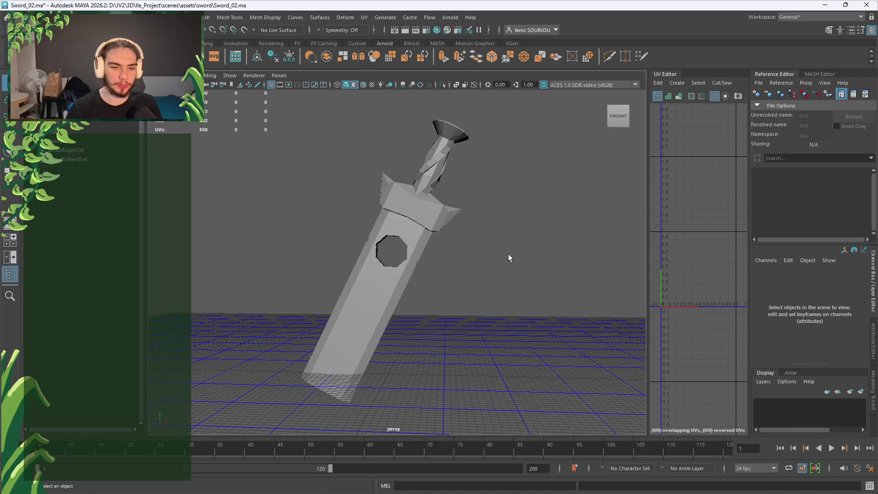
left_click(360, 302)
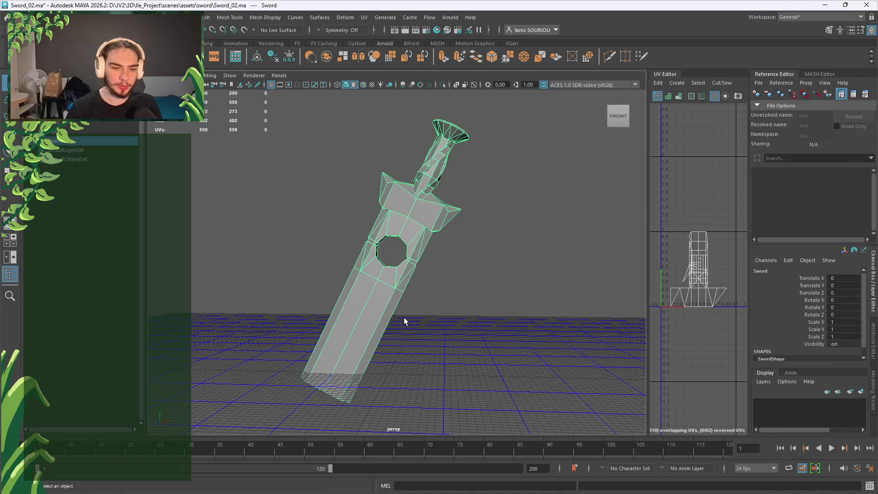
mouse_move(404, 320)
left_mouse_down("alt")
mouse_move(446, 318)
mouse_move(363, 332)
mouse_move(314, 294)
mouse_move(414, 318)
left_mouse_up("alt")
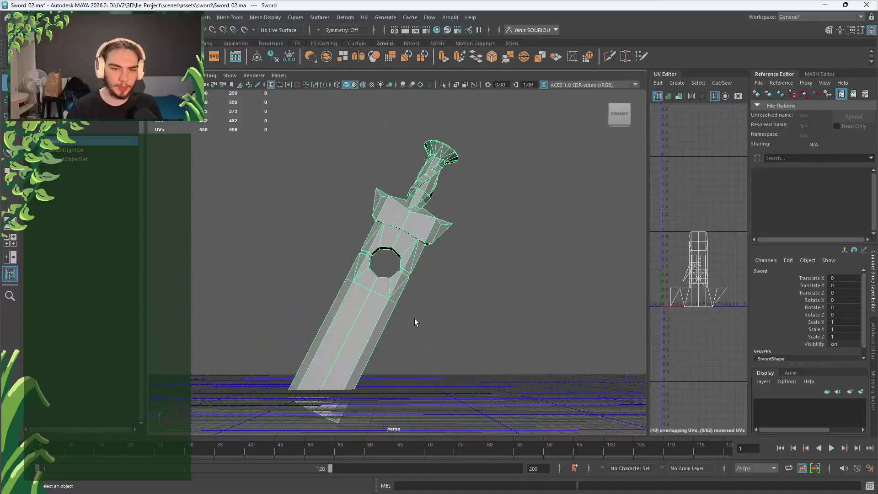
scroll(414, 317, "up", 5)
left_click_drag(459, 211, 458, 240, "alt")
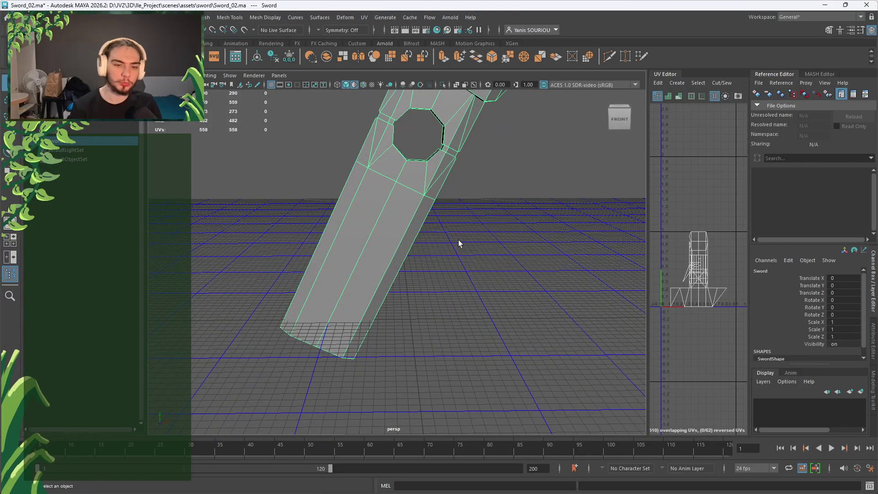
left_click(460, 257)
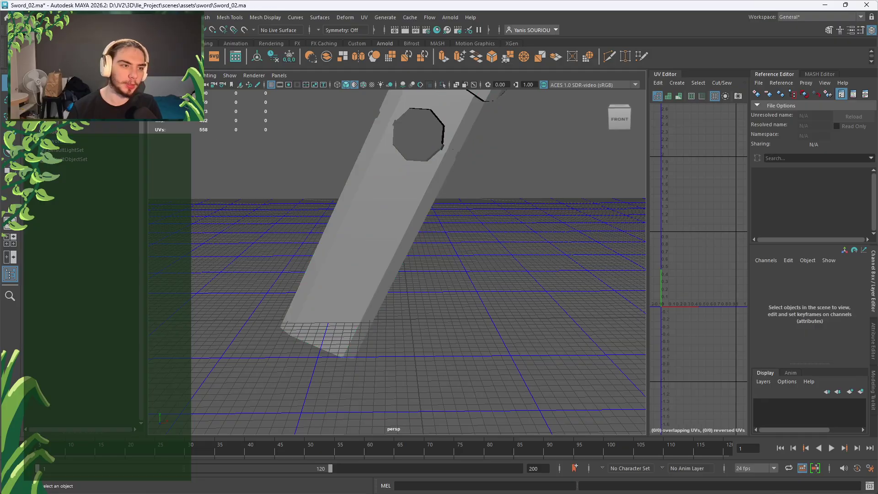
Create a polygon cube at the origin and scale it uniformly to about 86.29
key("ctrl+z")
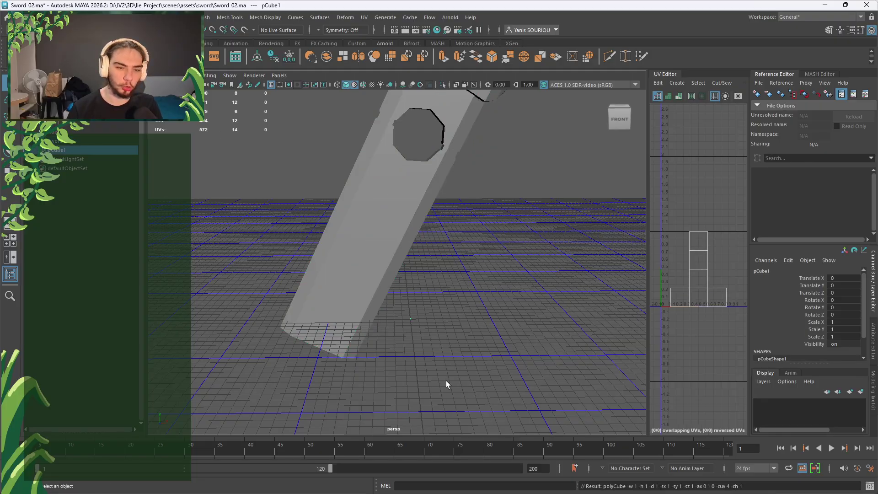
left_click_drag(446, 380, 428, 329, "alt")
key("r")
left_click_drag(372, 333, 439, 317)
key("w")
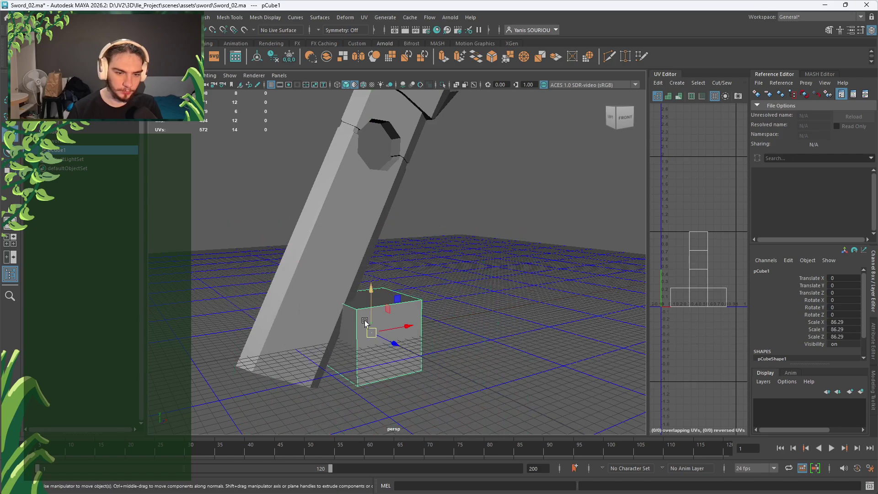
Raise the cube beside the blade to a Translate Y of about 117.793
left_click_drag(375, 320, 376, 229)
key("f")
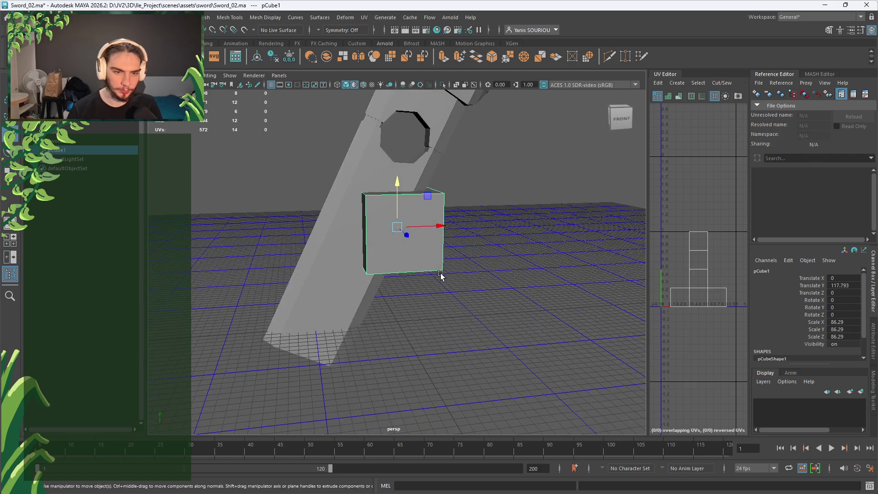
middle_click_drag(441, 274, 404, 369, "alt")
mouse_move(405, 369)
left_mouse_down("alt")
mouse_move(384, 345)
mouse_move(392, 358)
left_mouse_up("alt")
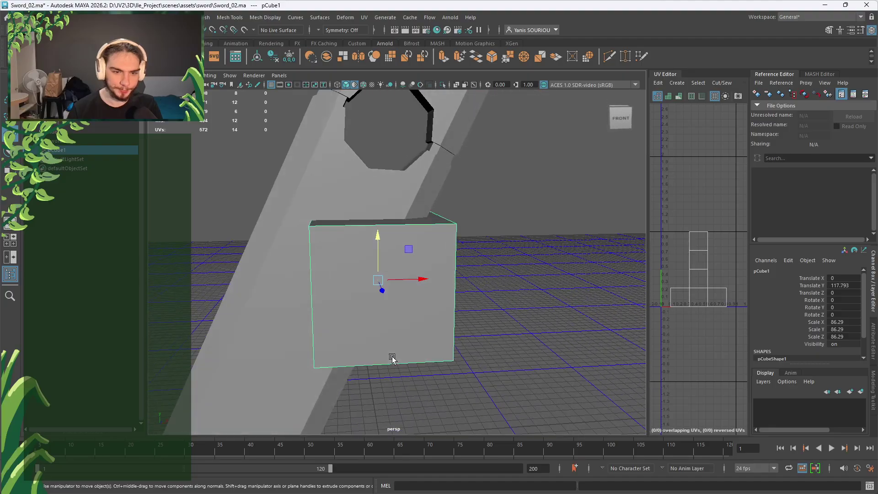
Flatten the cube into a wide, low block and position it at about X -0.596, Y 125.831, Z 2.524
scroll(402, 343, "down", 5)
middle_click_drag(404, 341, 403, 315, "alt")
scroll(403, 312, "up", 4)
left_click_drag(410, 302, 465, 294, "alt")
key("r")
left_click_drag(386, 254, 427, 212)
key("w")
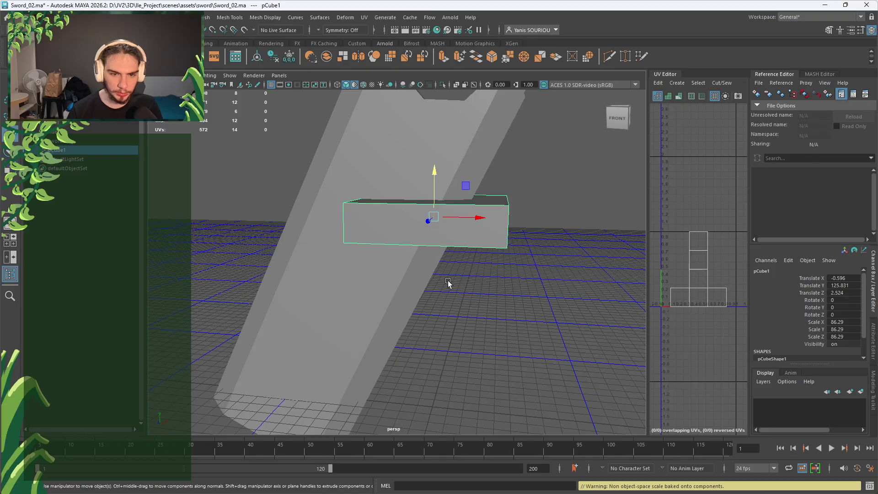
left_click_drag(449, 284, 388, 278, "alt")
scroll(397, 244, "up", 4)
middle_click_drag(398, 302, 402, 285, "alt")
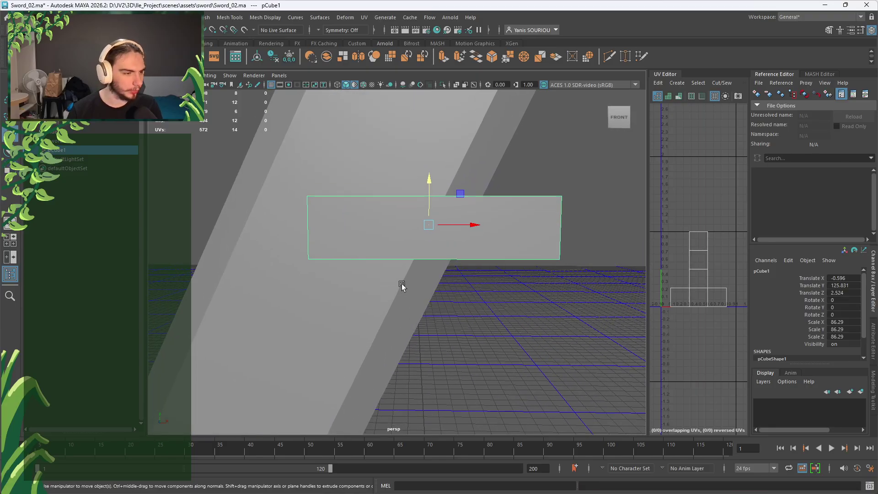
Cycle through the open windows and close the Camo updates window
key("alt+Tab")
key("Tab")
key("Tab")
key("Tab")
key("Tab")
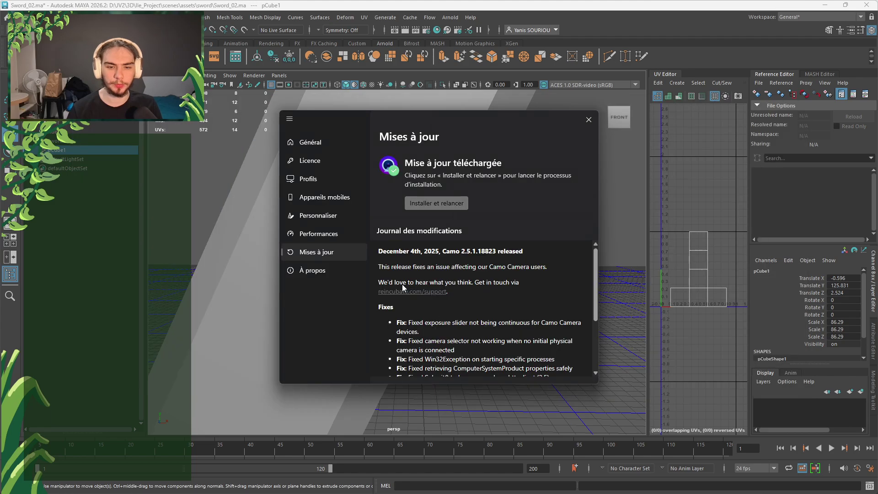
left_click(590, 120)
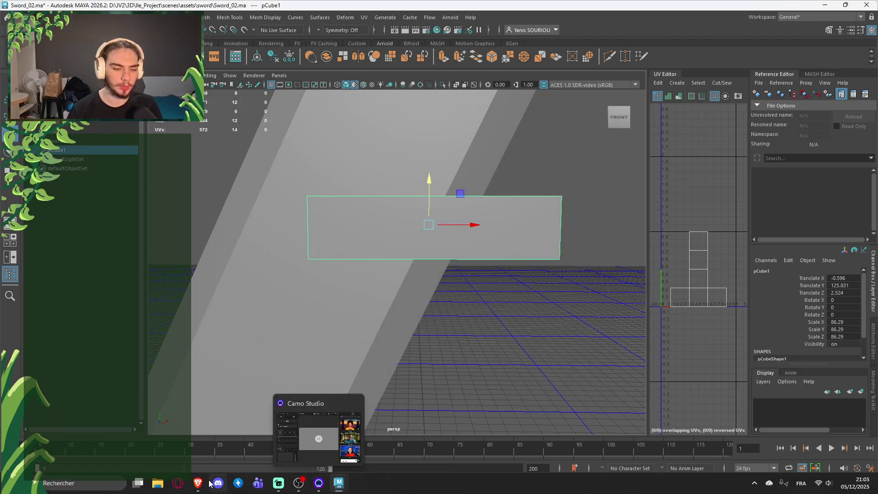
Move the file explorer window out of the way, then open the PureRef board and park it clear of the block
left_click(158, 483)
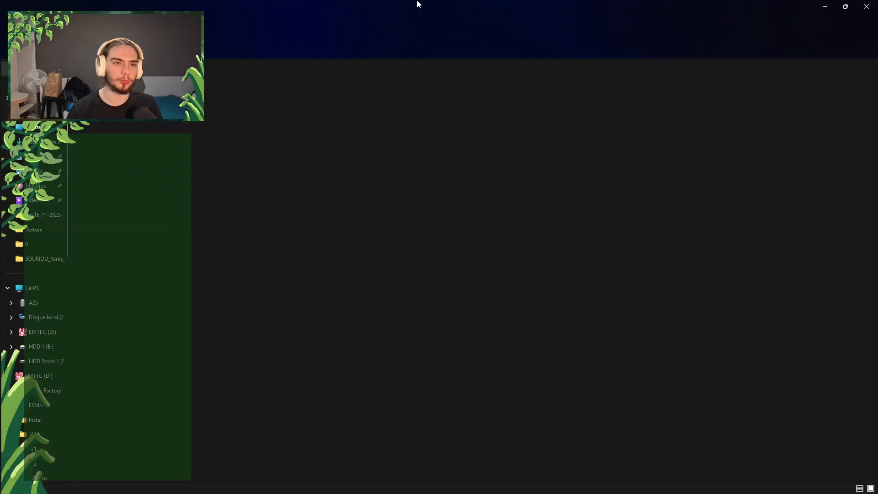
left_click_drag(419, 4, 0, 27)
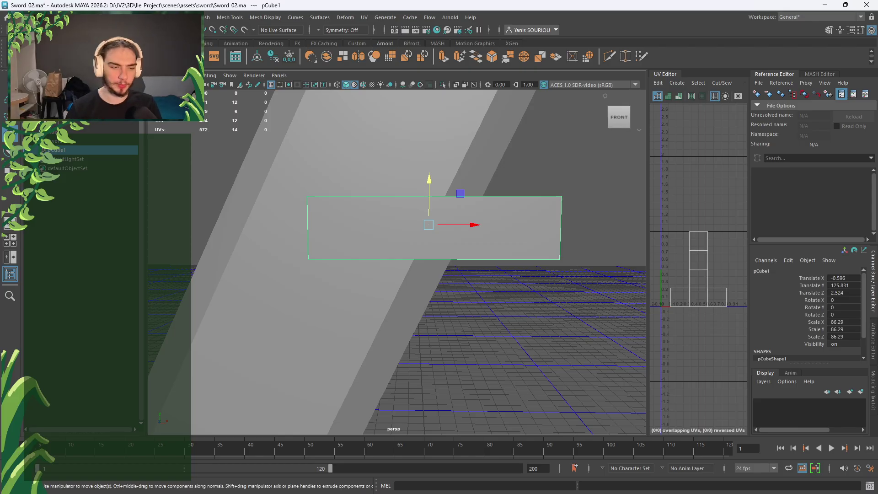
left_click(359, 483)
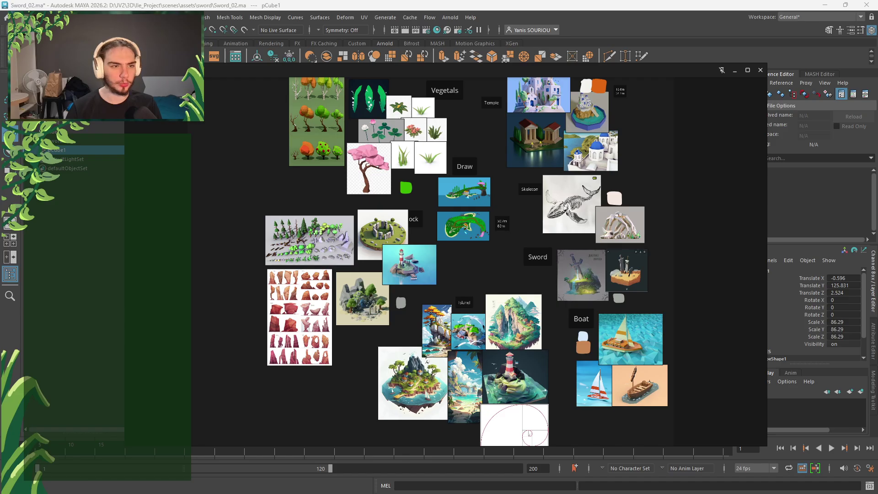
left_click_drag(126, 64, 488, 309)
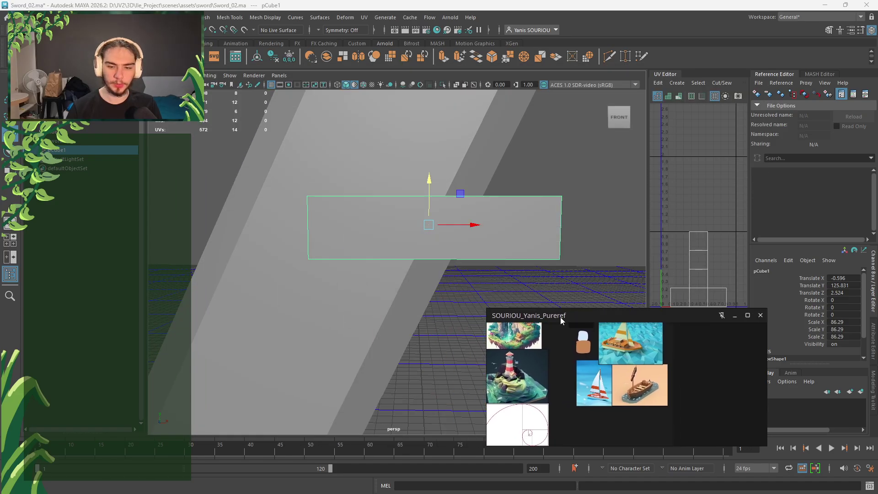
left_click_drag(575, 317, 684, 362)
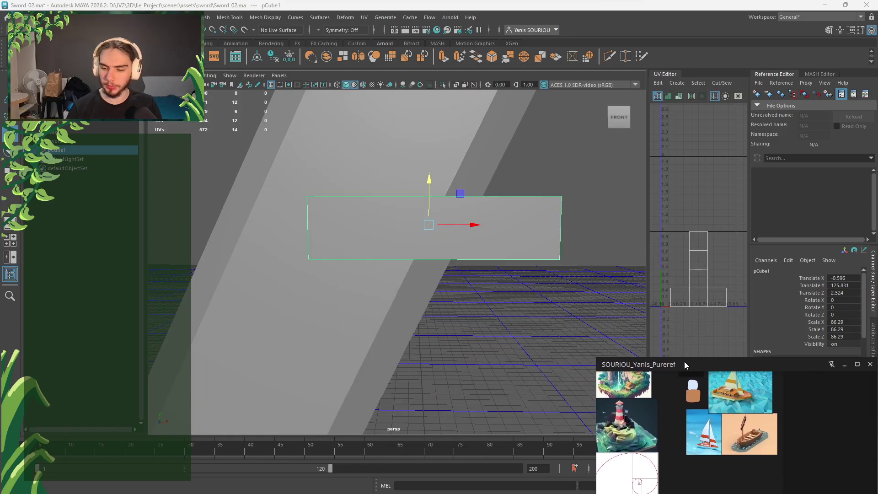
Examine the stone sword concept image on the reference board, closing in on the damaged blade edge
scroll(666, 416, "up", 5)
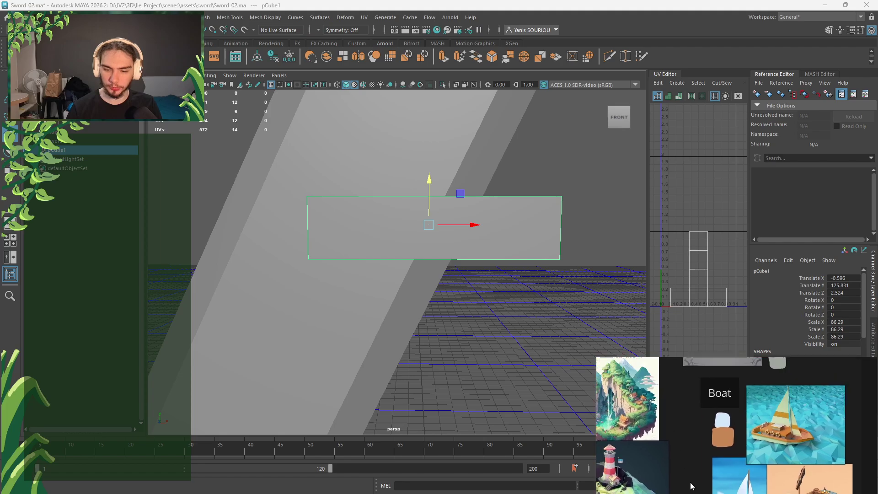
middle_click_drag(706, 401, 758, 488)
middle_click_drag(642, 406, 570, 394)
scroll(765, 442, "up", 5)
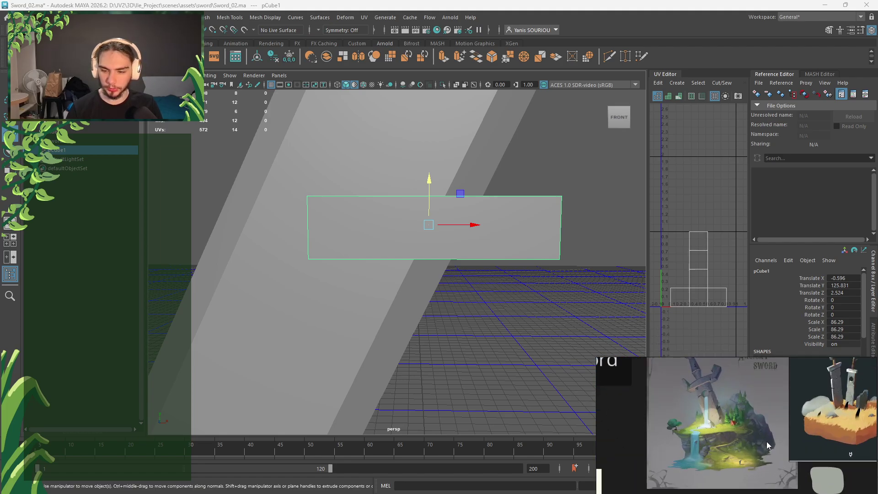
scroll(693, 422, "up", 3)
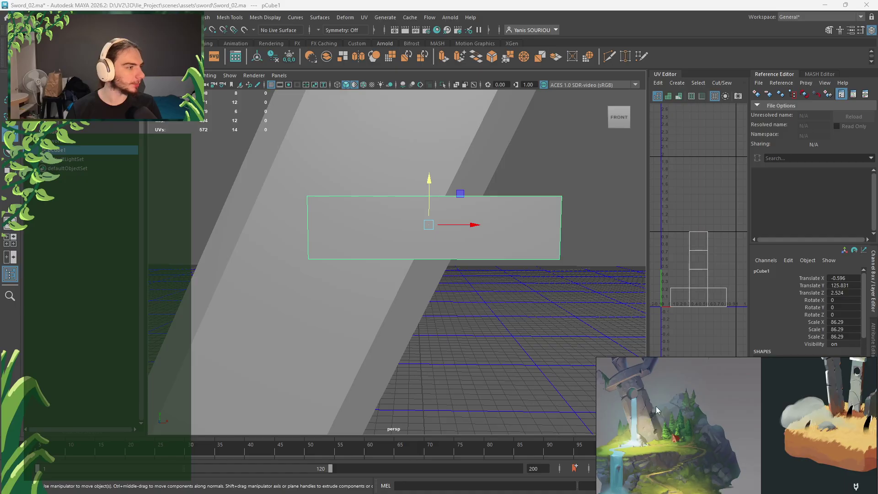
scroll(668, 411, "up", 5)
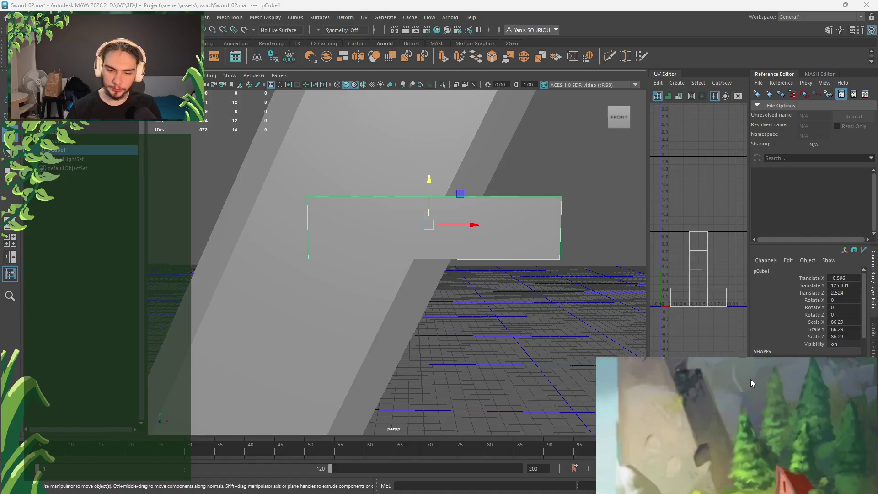
middle_click_drag(707, 390, 698, 420)
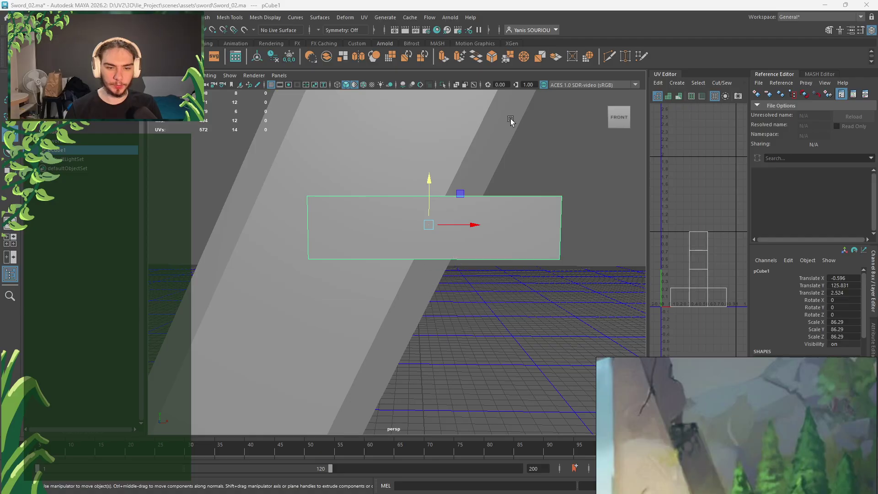
Insert a vertical edge loop around the middle of the flattened block with Multi-Cut
left_click(608, 60)
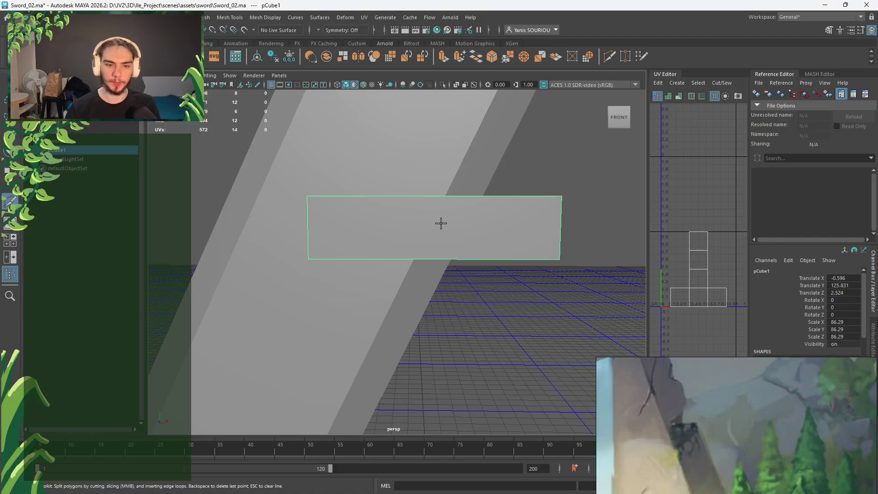
left_click(434, 197, "ctrl")
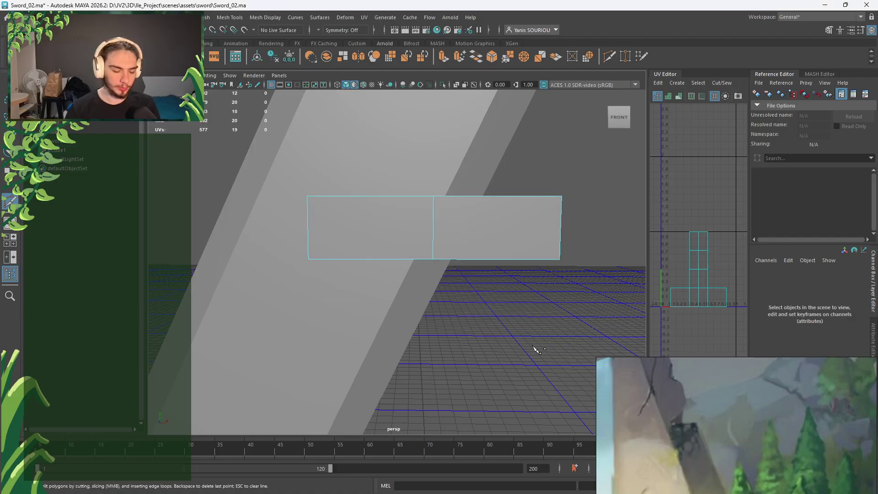
key("q")
Switch the block to edge selection and select a single edge of its middle loop
right_click(405, 223)
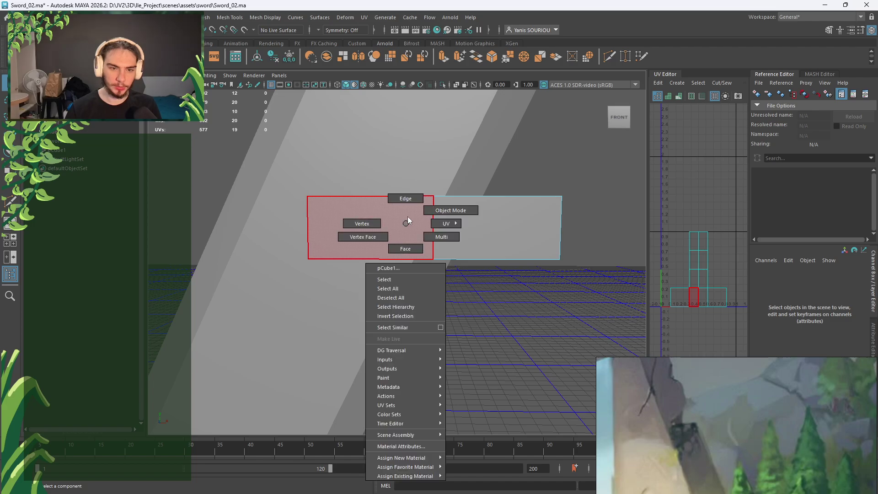
right_click_drag(382, 225, 412, 200)
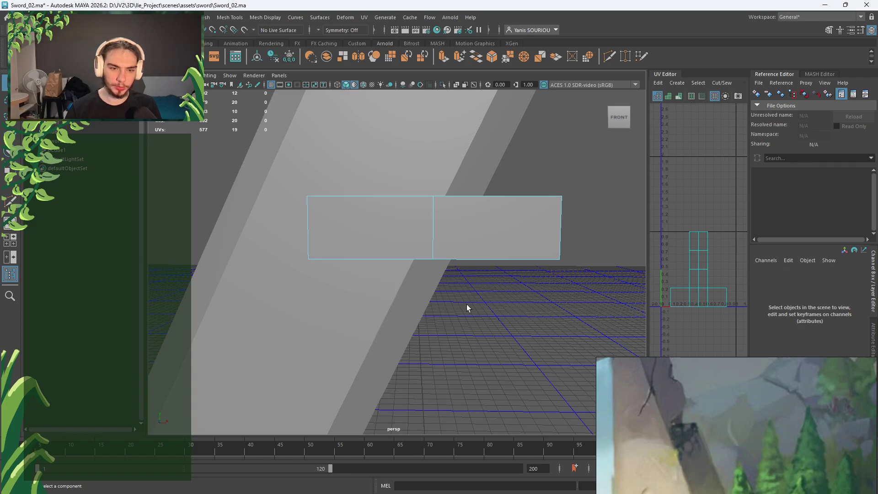
left_click_drag(466, 304, 471, 281, "alt")
left_click(432, 283)
left_click_drag(461, 316, 460, 342, "alt")
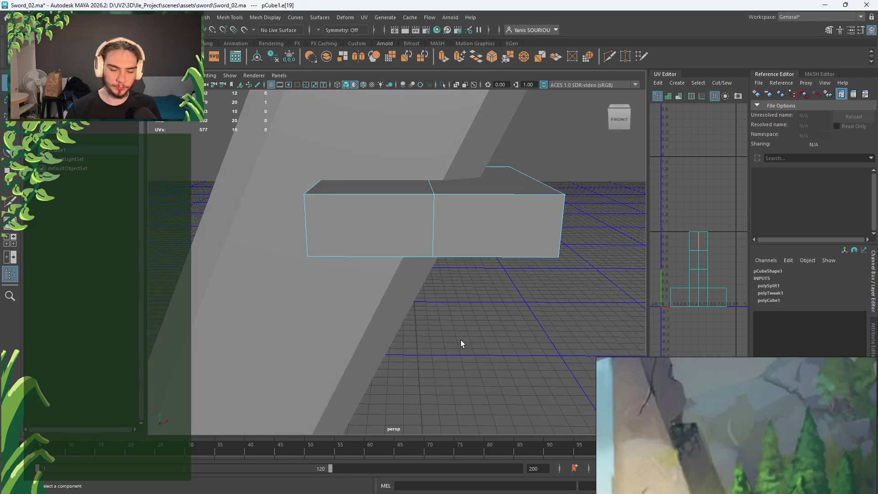
Check the block against the blade in the side and front views, returning it to object mode
key("space")
key("space")
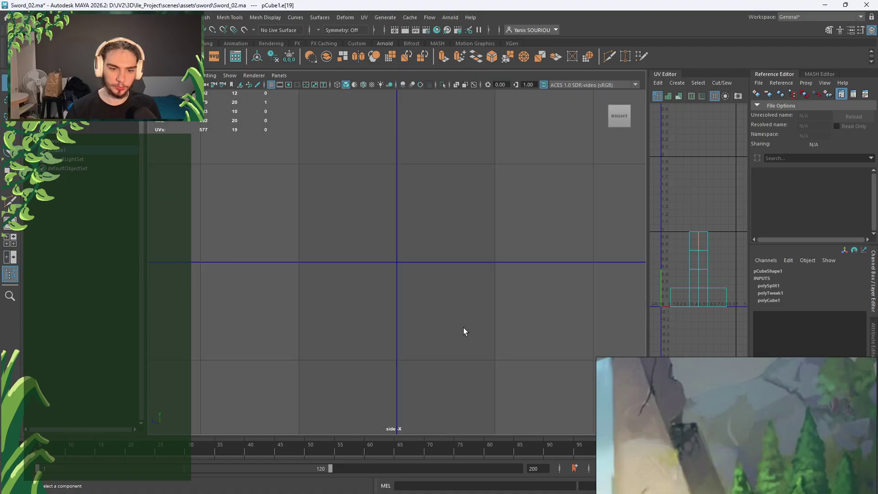
scroll(463, 329, "down", 3)
scroll(463, 335, "down", 5)
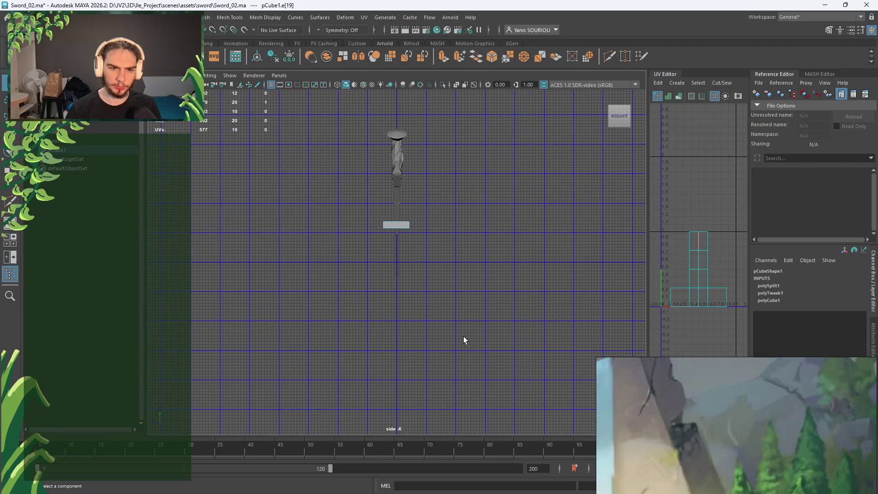
key("space")
key("space")
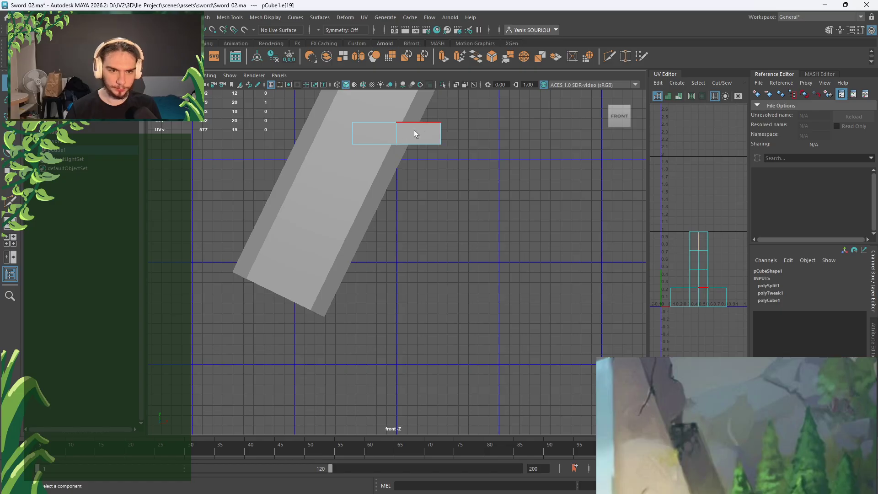
right_click_drag(415, 130, 443, 119)
key("f")
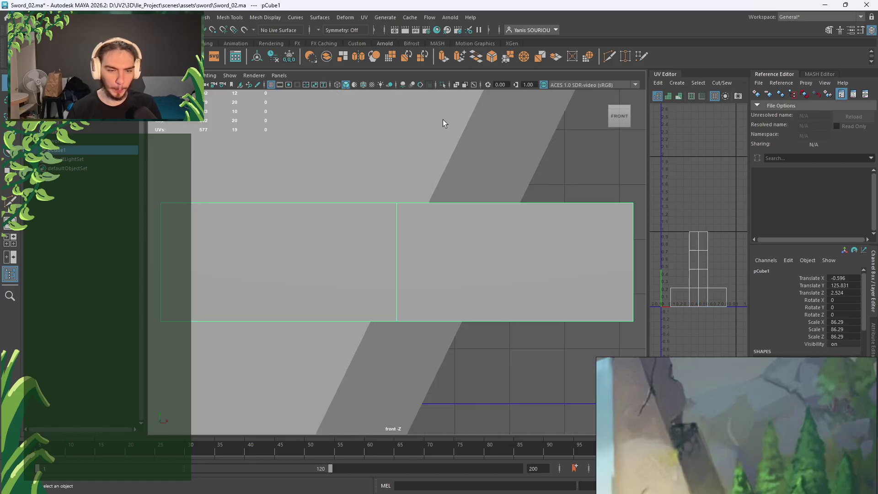
key("space")
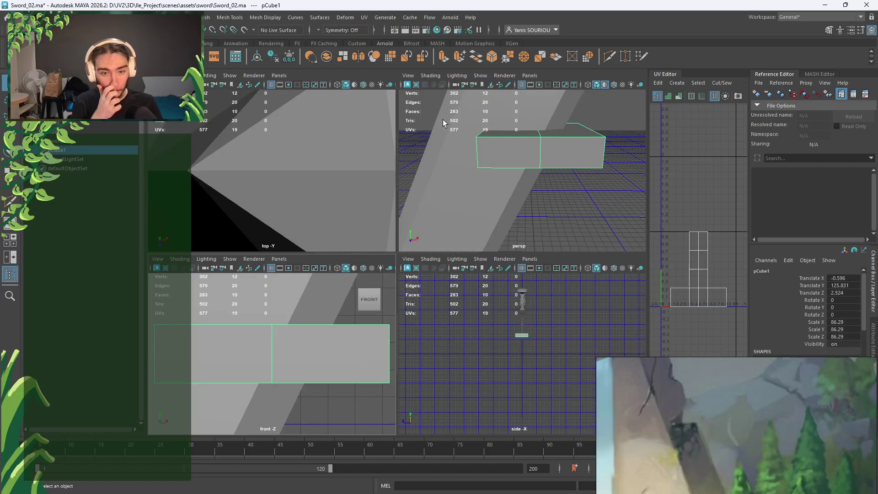
key("space")
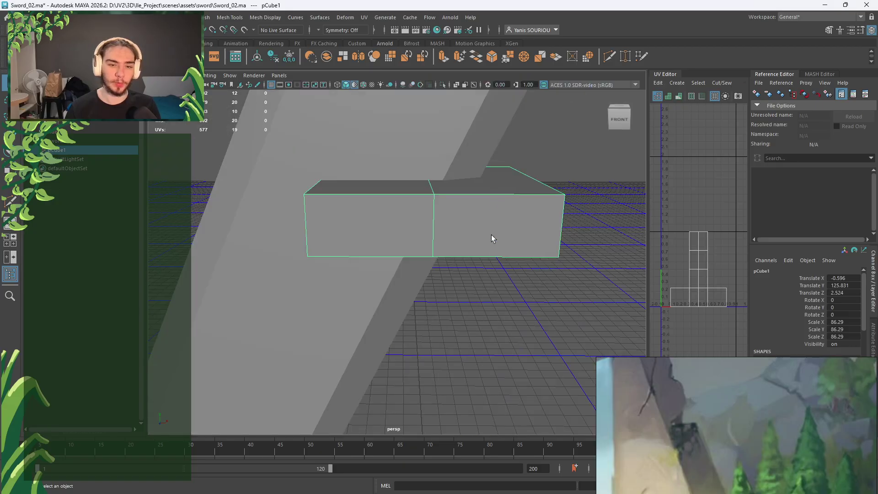
Select the bottom edge of the block's middle loop and lower it in the front view, giving the underside a shallow point
right_click(493, 289)
right_click_drag(493, 289, 500, 201)
left_click_drag(492, 325, 490, 256, "alt")
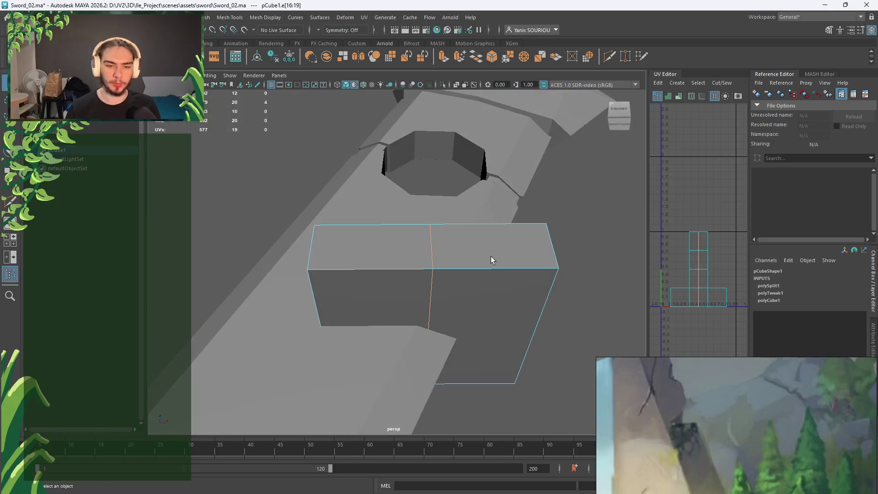
left_click(435, 302)
left_click_drag(503, 304, 500, 337, "alt")
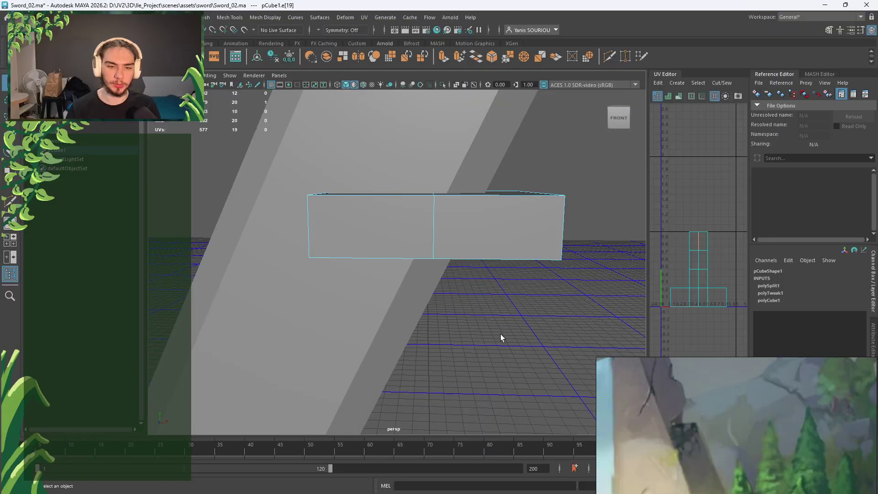
key("space")
key("space")
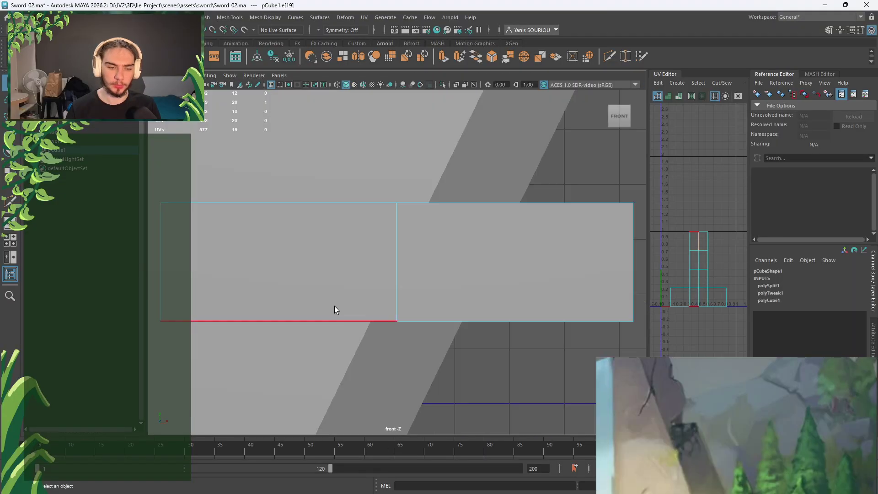
key("w")
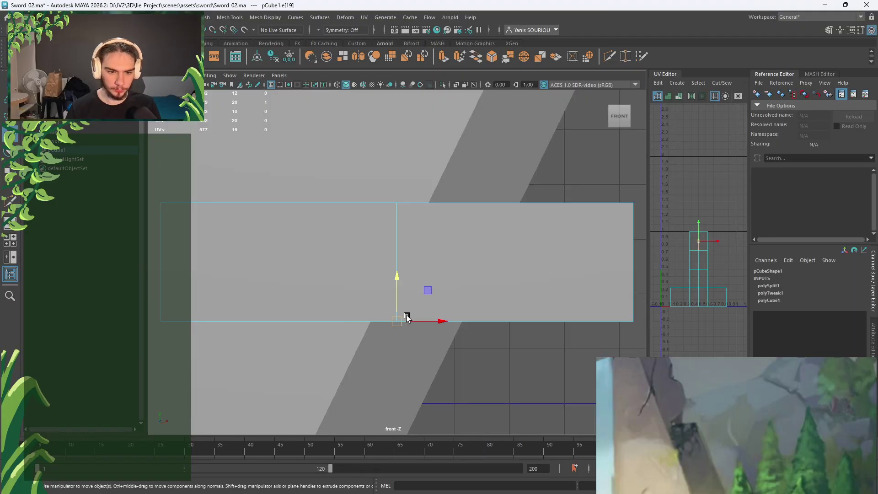
left_click(425, 324)
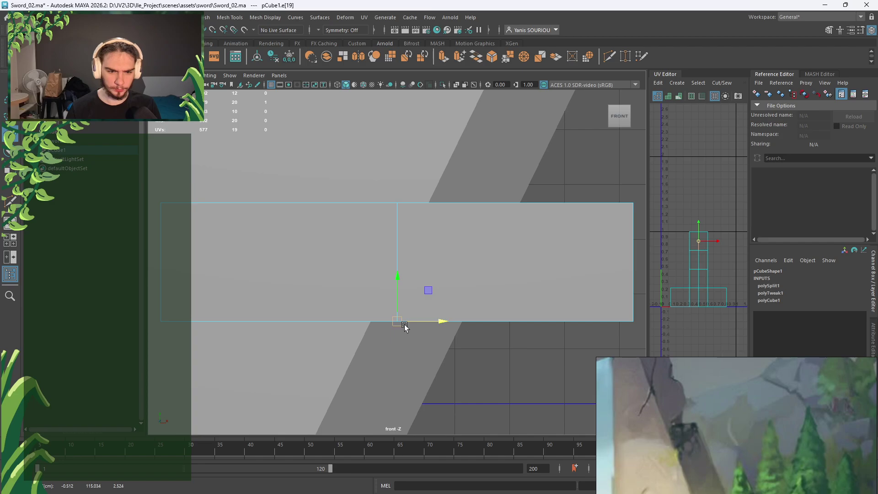
left_click_drag(396, 307, 396, 341)
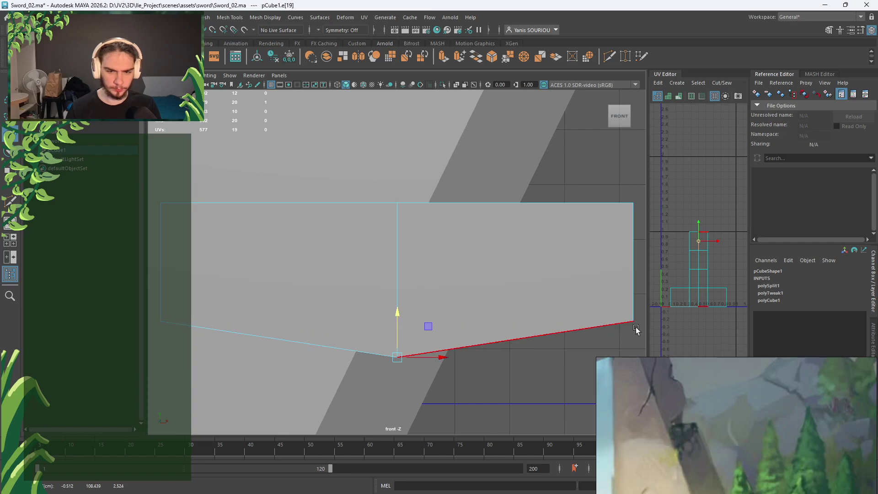
Select the block's lower right edge and move it horizontally inward toward the middle loop in the front view
key("space")
key("space")
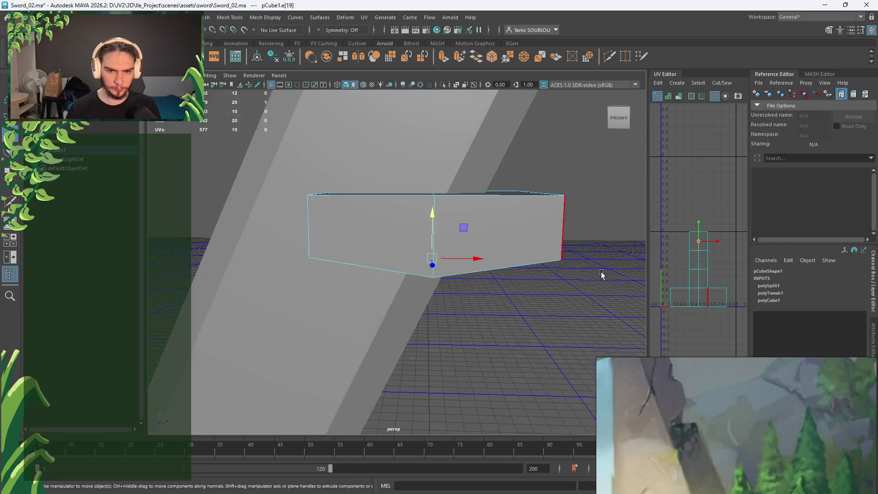
left_click_drag(601, 273, 559, 290, "alt")
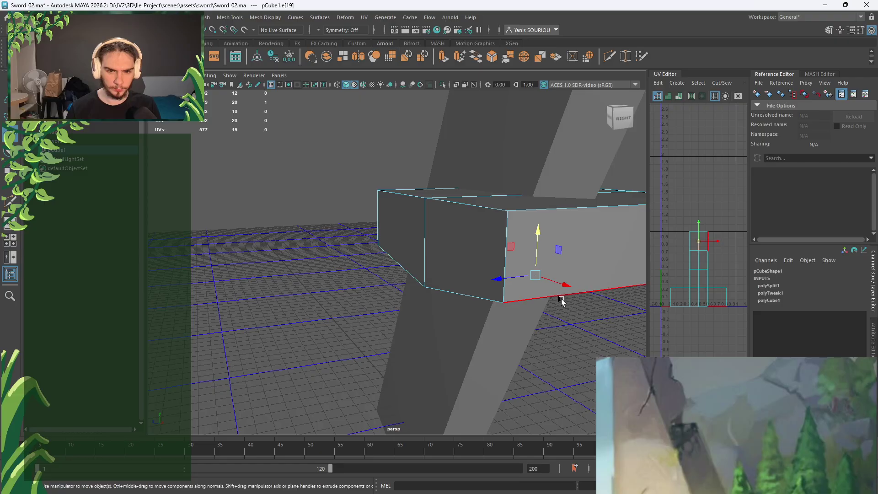
left_click(562, 301)
key("space")
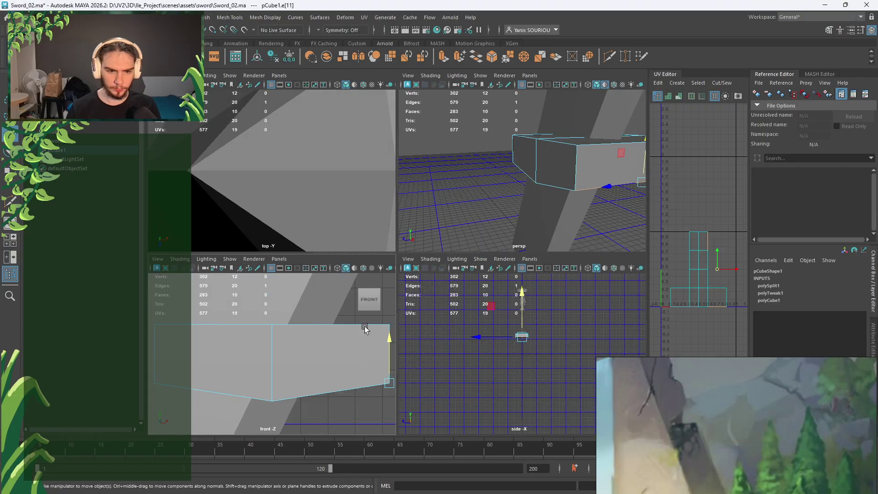
key("space")
middle_click_drag(567, 310, 482, 286, "alt")
left_click_drag(578, 295, 442, 293)
middle_click_drag(227, 299, 353, 261, "alt")
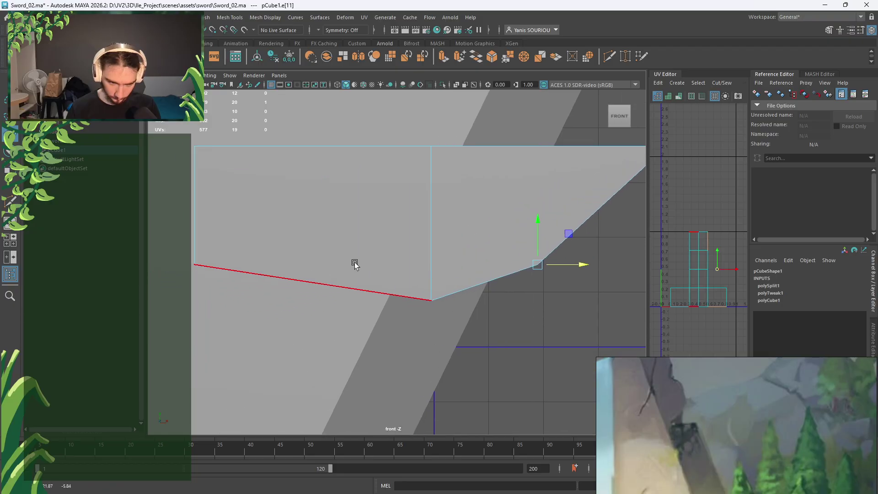
Move the block's lower left edge inward and down in the front view to form a pointed tip below the middle loop
key("space")
key("space")
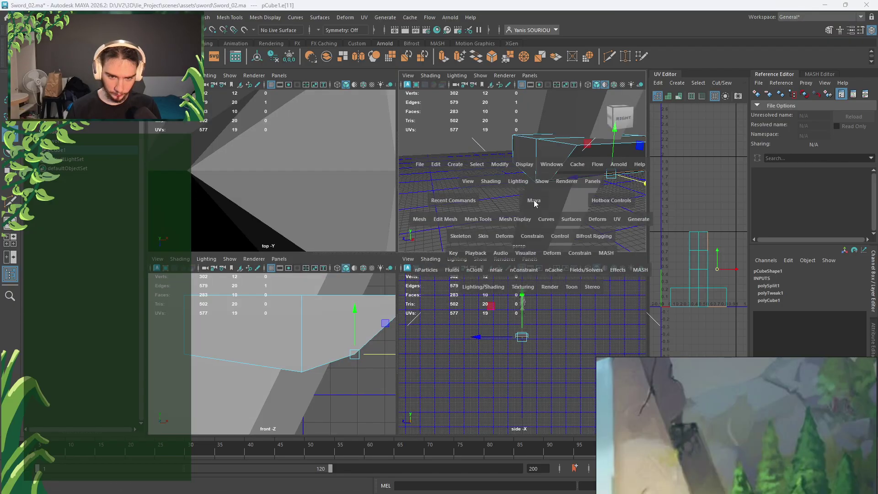
left_click_drag(529, 215, 579, 260, "alt")
left_click(285, 254)
key("space")
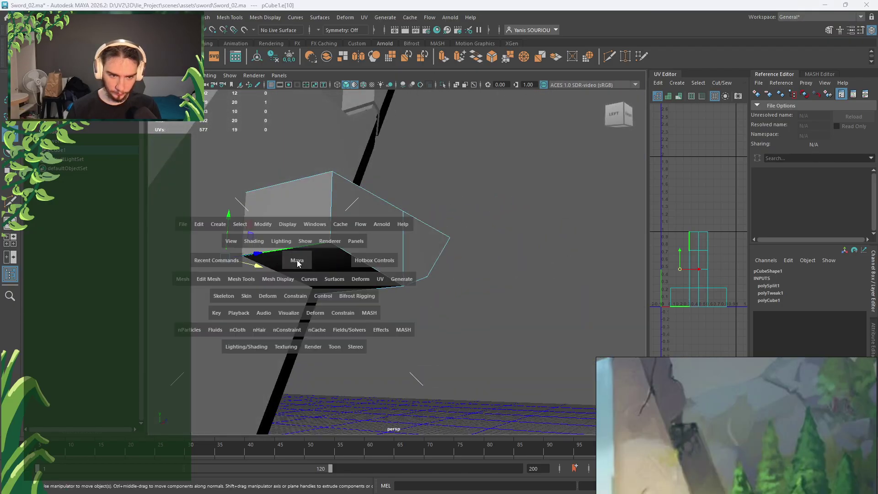
key("space")
middle_click_drag(393, 336, 457, 256, "alt")
scroll(457, 256, "down", 3)
left_click_drag(317, 188, 413, 349)
left_click_drag(379, 322, 379, 291)
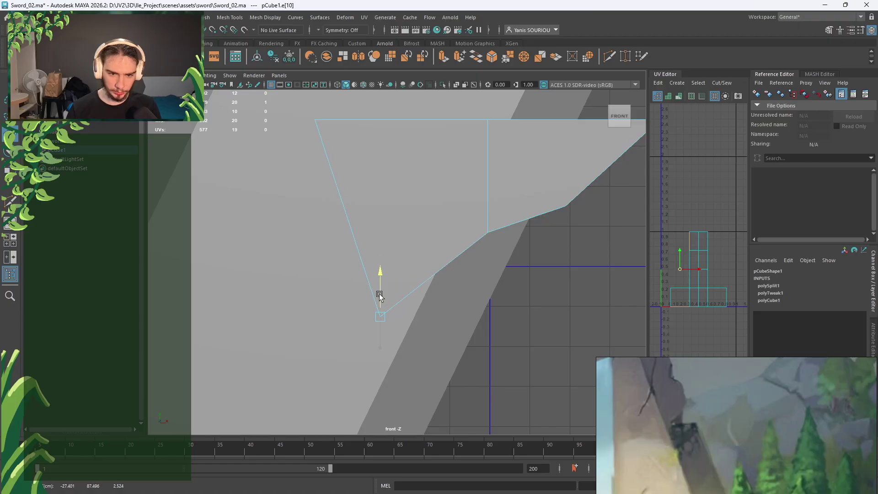
left_click(421, 318)
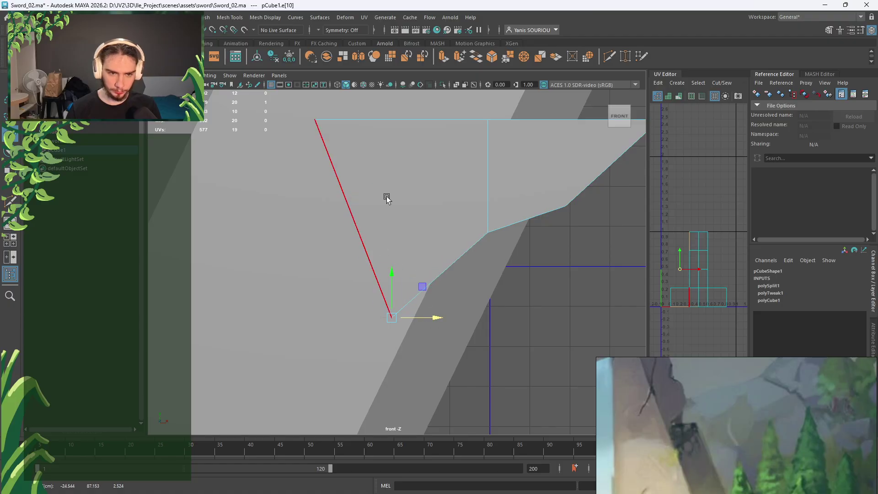
Move the block's upper left edge inward and down, narrowing the left half into a slanted spike along the blade
key("space")
key("space")
left_click_drag(364, 237, 339, 221, "alt")
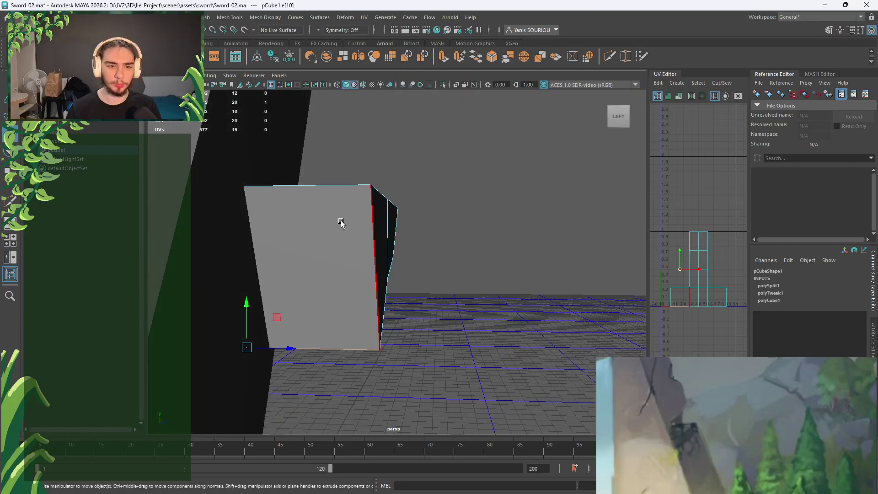
left_click(333, 209)
key("space")
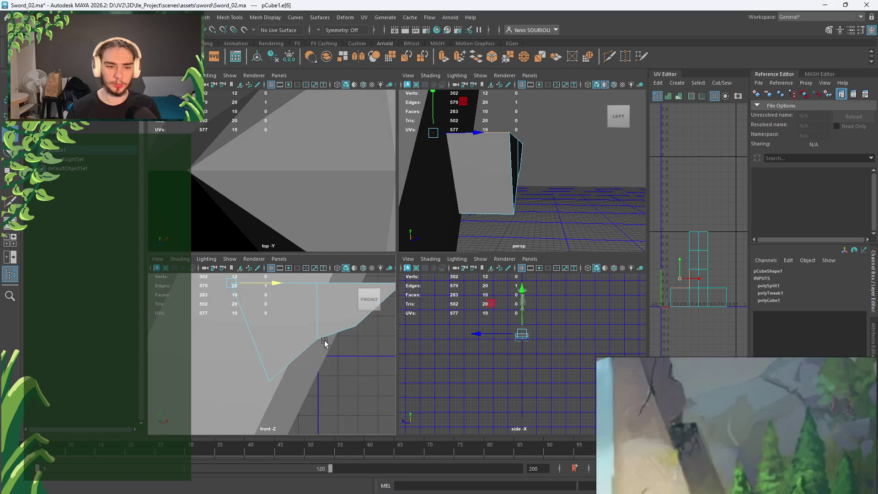
key("space")
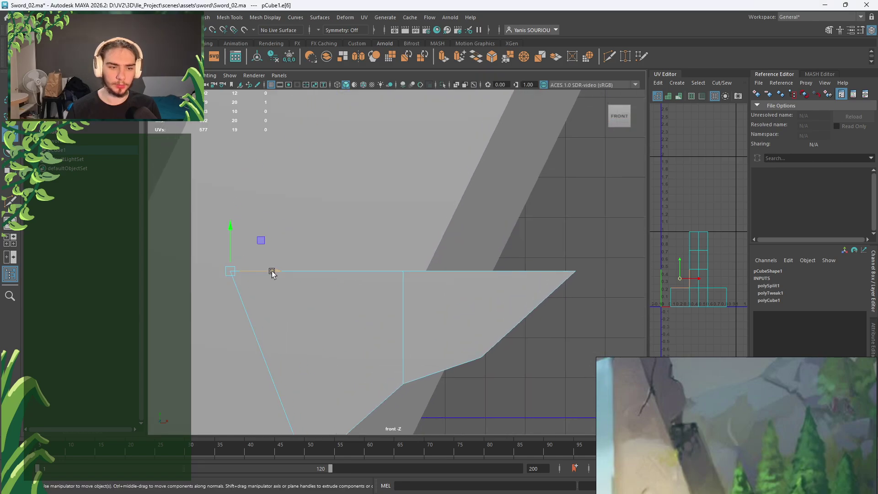
left_click_drag(270, 271, 393, 283)
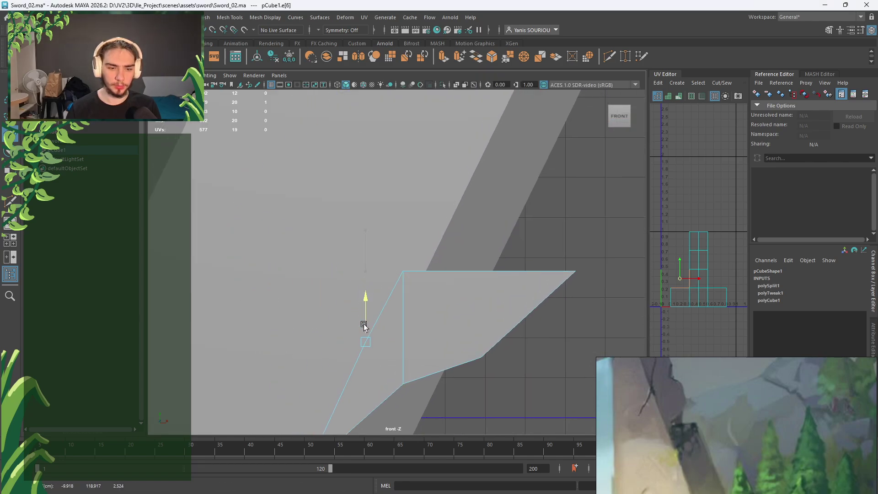
left_click_drag(365, 314, 364, 315)
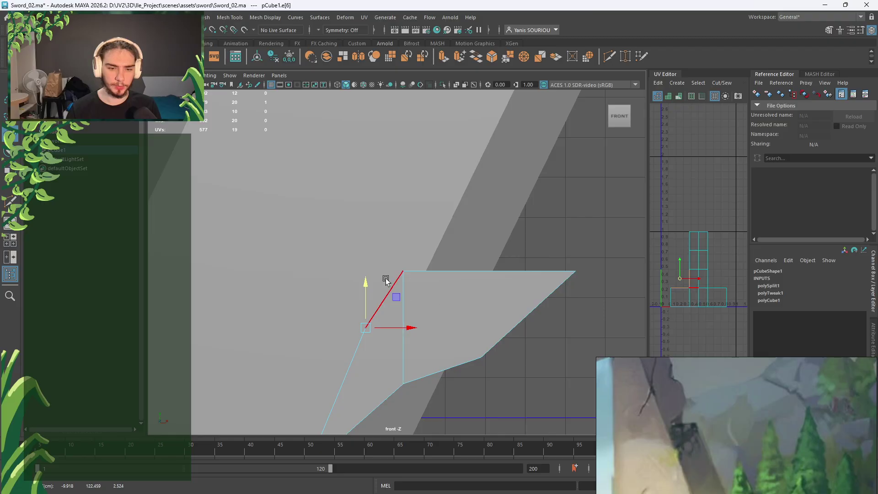
middle_click_drag(450, 373, 449, 286, "alt")
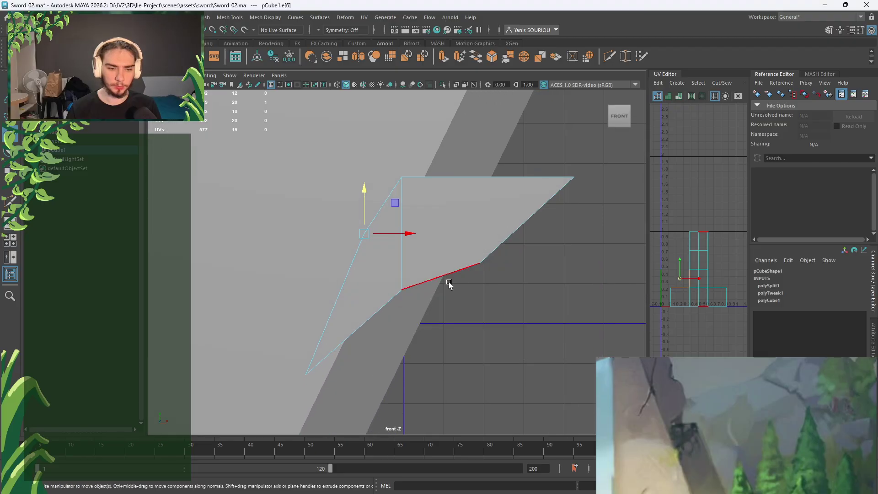
Shift the top edge of the middle loop slightly outward to the right and down in the front view
key("space")
key("space")
left_click(354, 213)
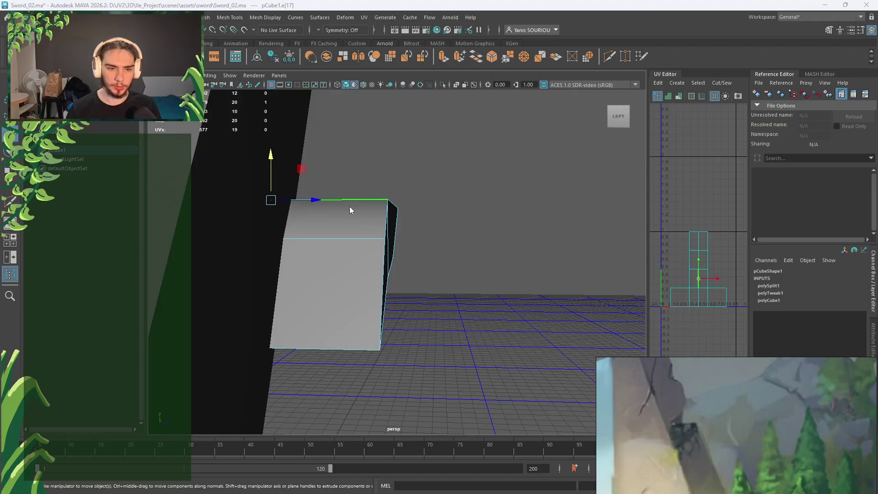
key("space")
key("space")
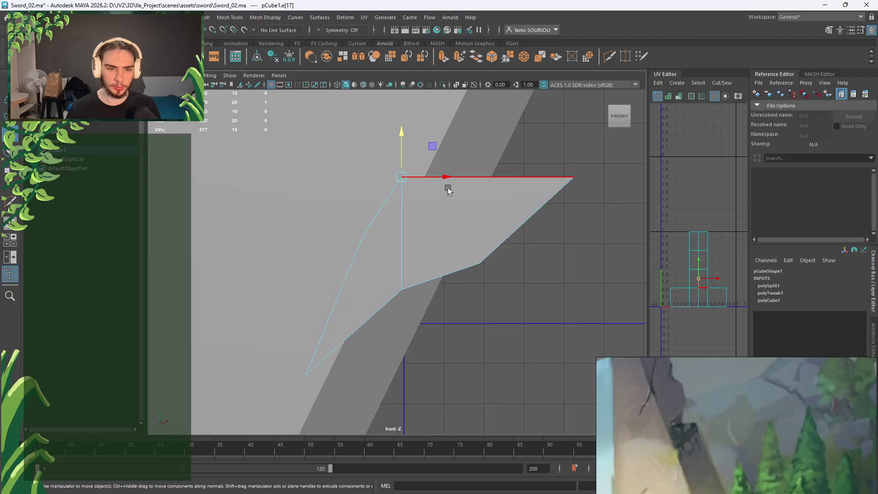
left_click_drag(441, 181, 498, 184)
left_click_drag(458, 159, 429, 178)
Move the block's upper right edge inward until it sits just above the lower right edge, outside the blade
key("space")
key("space")
mouse_move(566, 215)
left_mouse_down("alt")
mouse_move(472, 229)
mouse_move(556, 222)
left_mouse_up("alt")
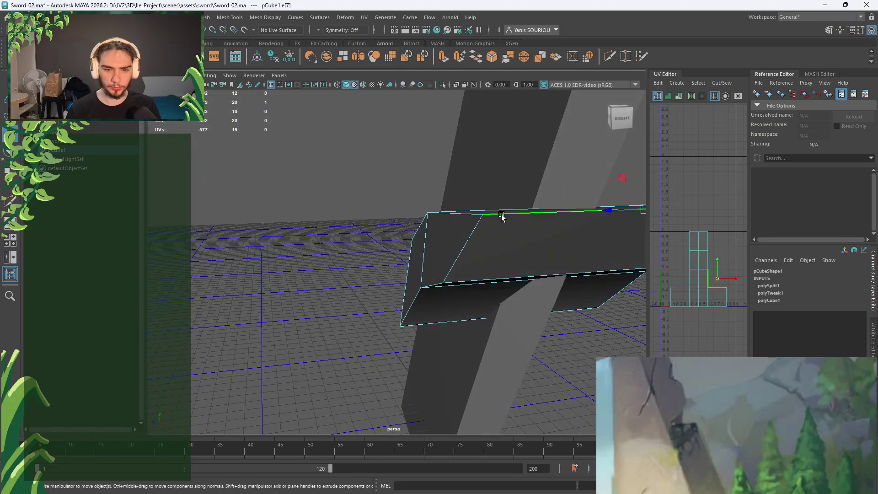
key("space")
key("space")
left_click(329, 344)
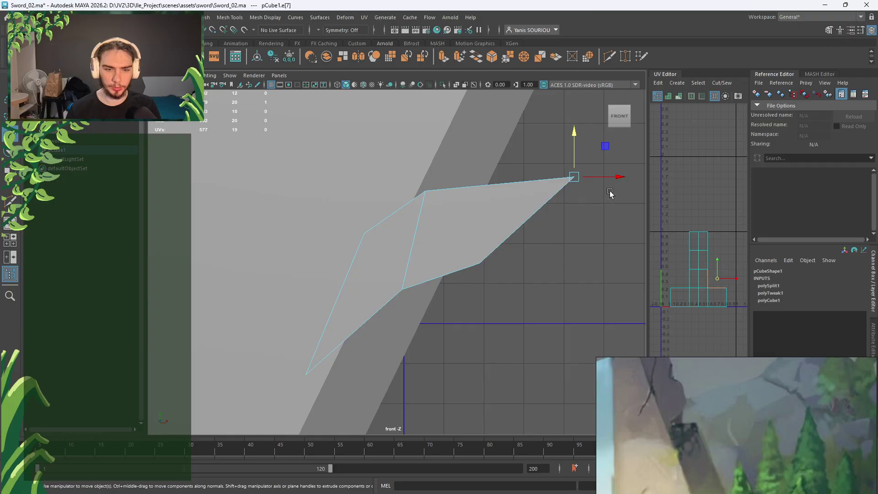
left_click_drag(612, 178, 534, 180)
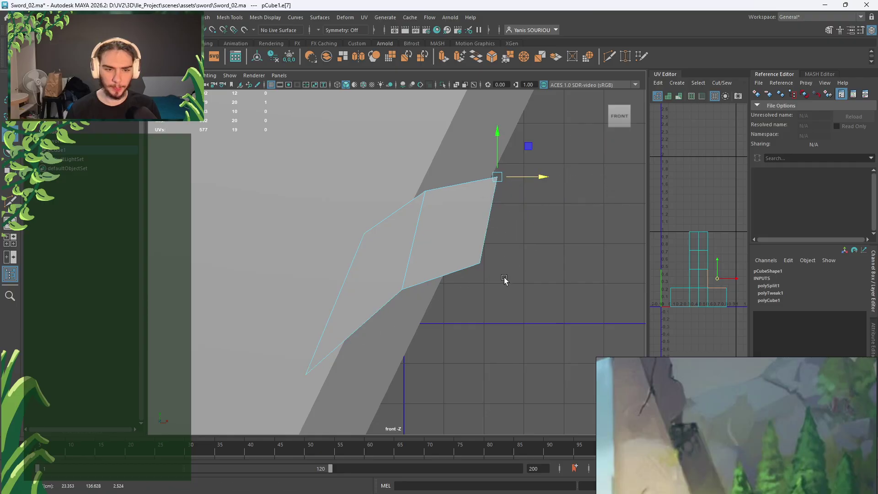
Return the shaped block to object mode and rotate it about -17.3 degrees around Z against the blade edge
scroll(478, 294, "down", 10)
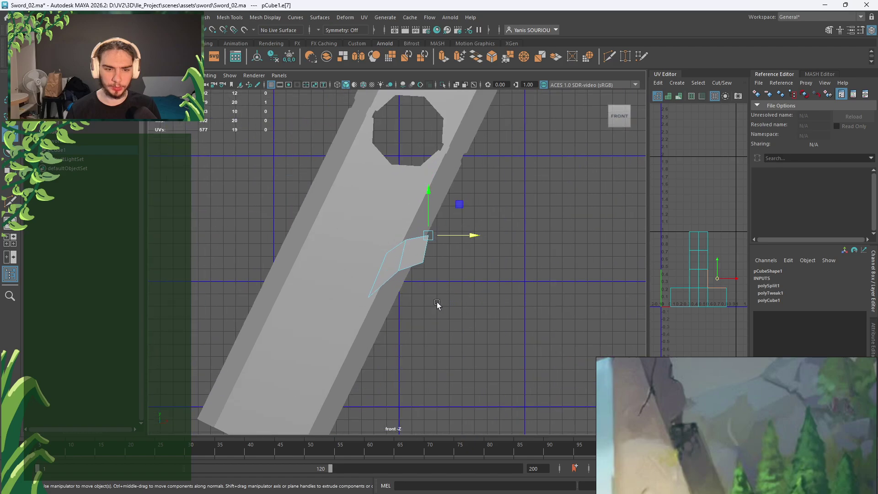
scroll(437, 304, "up", 5)
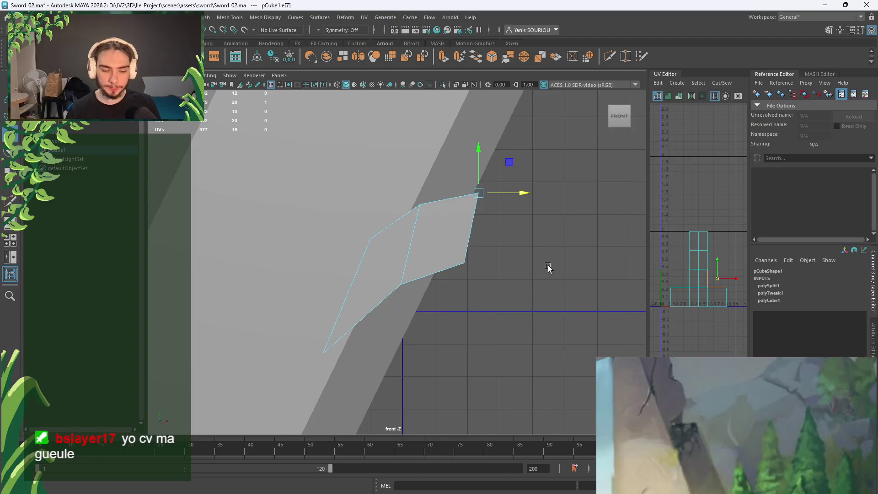
right_click_drag(548, 239, 603, 224)
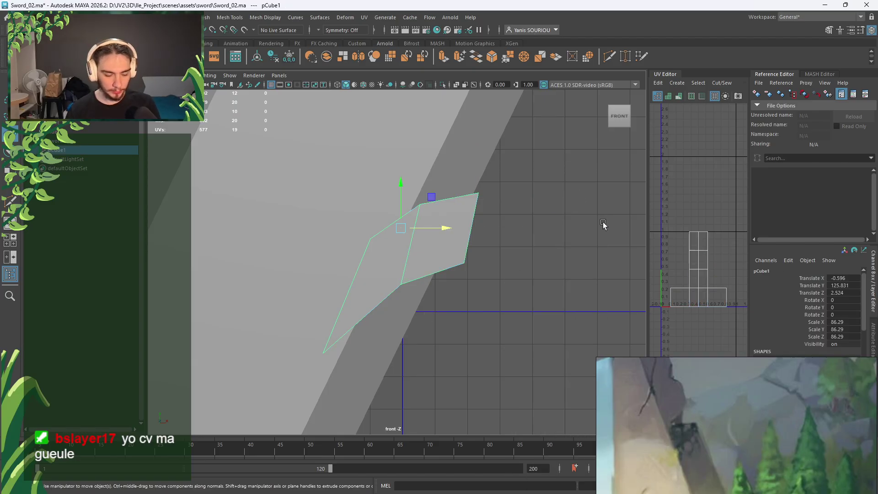
key("e")
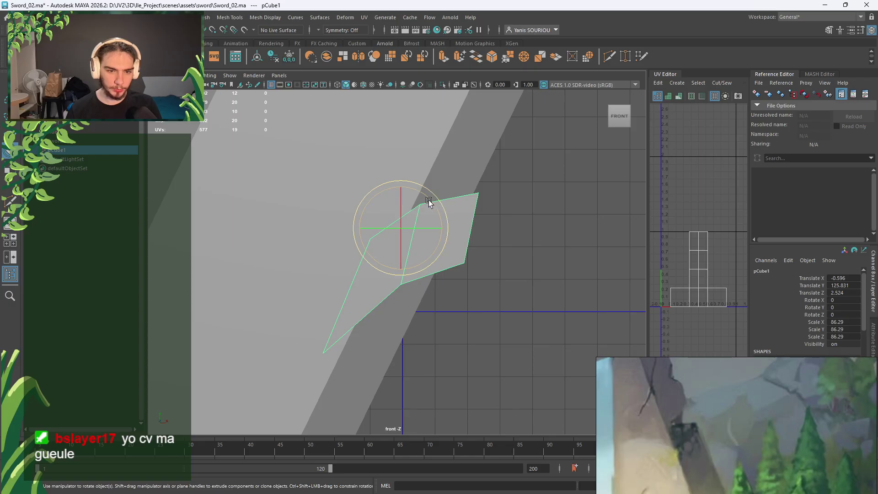
mouse_move(427, 198)
left_mouse_down()
mouse_move(449, 216)
mouse_move(435, 211)
left_mouse_up()
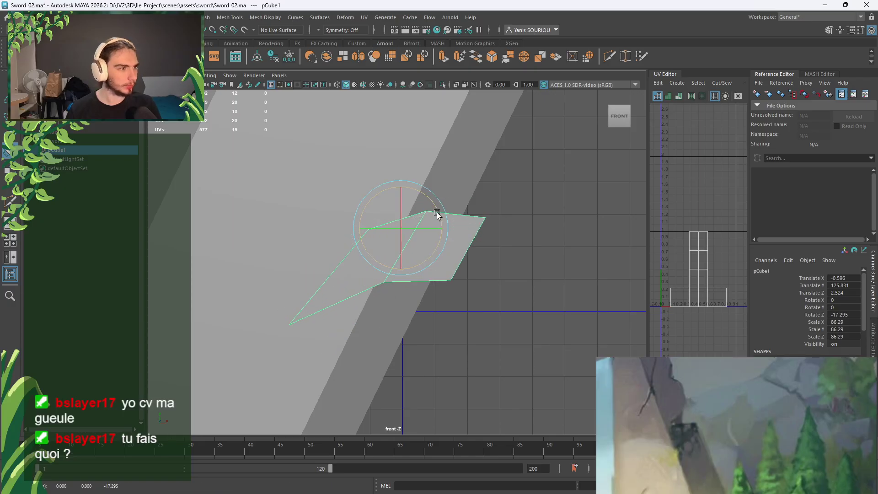
Deselect the block and examine its silhouette against the whole sword in the front and perspective views
left_click(515, 187)
scroll(514, 191, "down", 6)
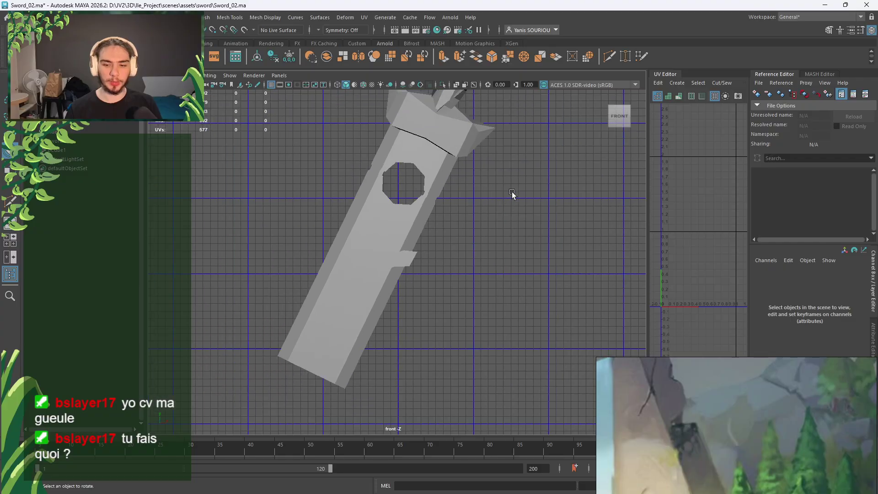
scroll(512, 195, "down", 3)
key("space")
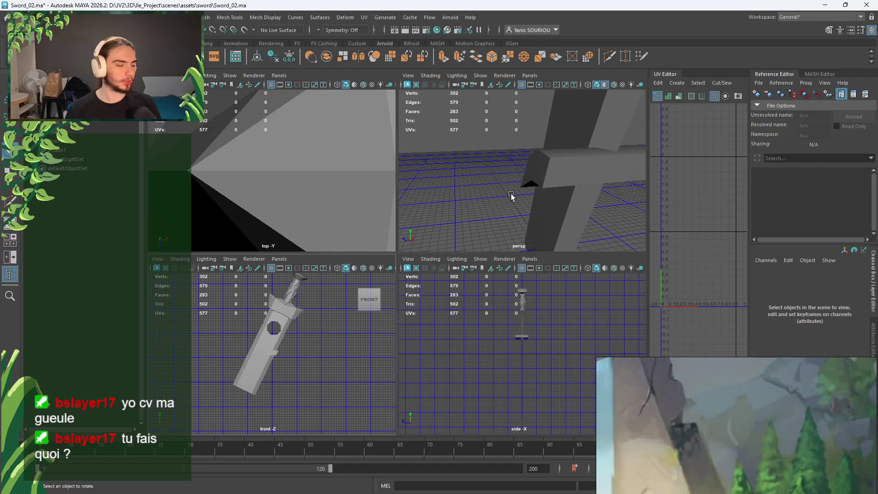
key("space")
left_click_drag(327, 254, 413, 251, "alt")
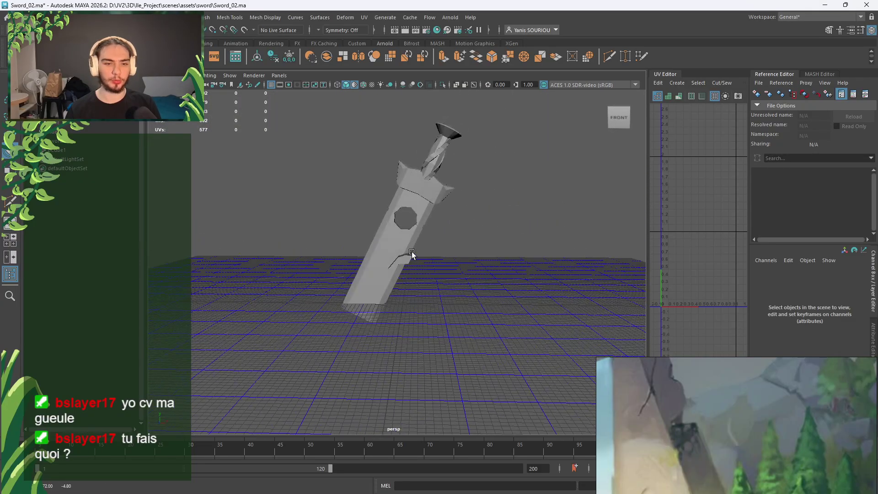
Switch to the SetDress.ma scene and look over the island layout with the sword in place
key("alt+Tab")
key("alt+Tab")
key("alt+Tab")
key("alt+Tab")
key("alt+Tab")
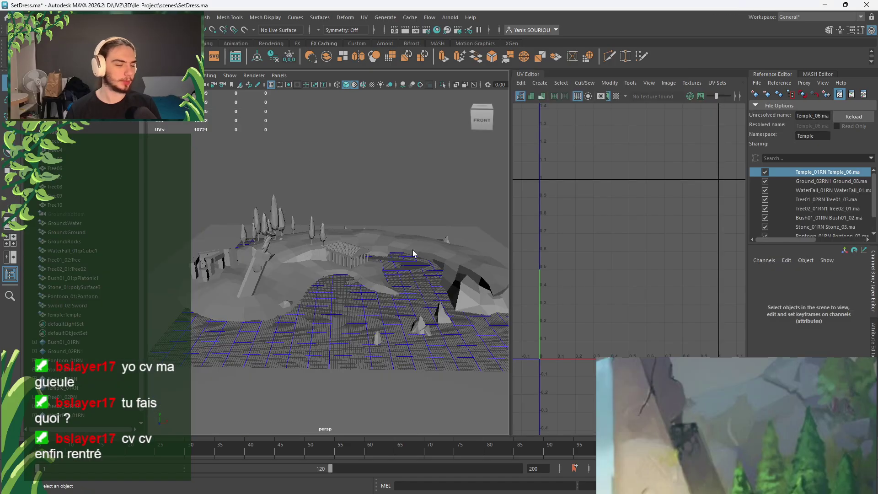
scroll(391, 284, "down", 6)
scroll(395, 288, "up", 2)
scroll(393, 285, "up", 6)
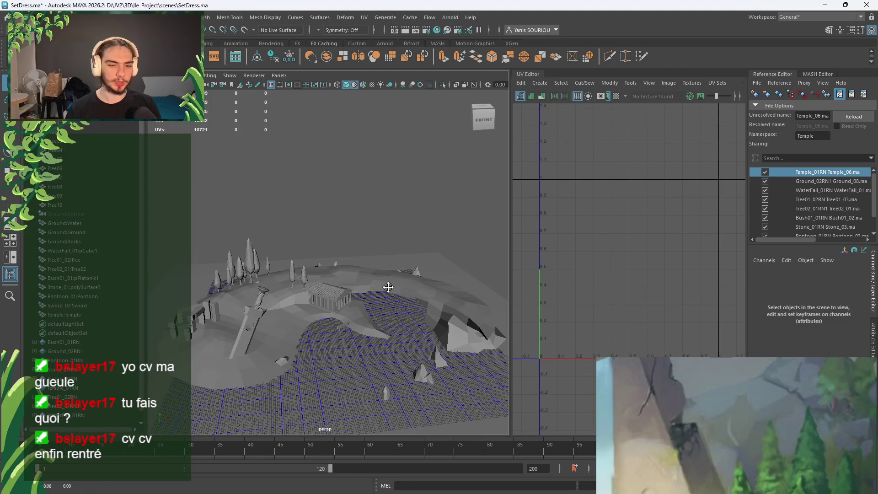
Scale the temple to 1.4 in X, Y and Z and deselect it
middle_click_drag(388, 286, 415, 313, "alt")
left_click_drag(415, 314, 366, 346, "alt")
scroll(366, 346, "up", 5)
middle_click_drag(366, 346, 380, 236, "alt")
left_click_drag(380, 235, 386, 209, "alt")
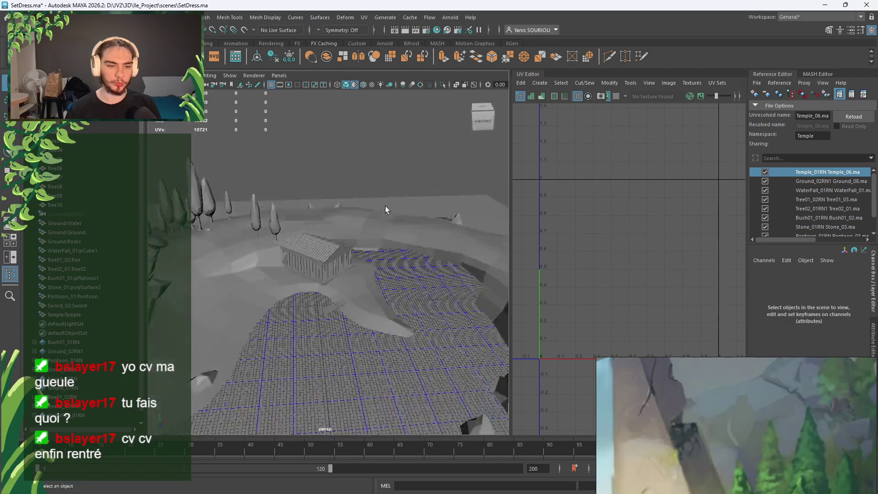
scroll(341, 228, "up", 6)
left_click_drag(352, 256, 367, 431, "alt")
left_click(286, 214)
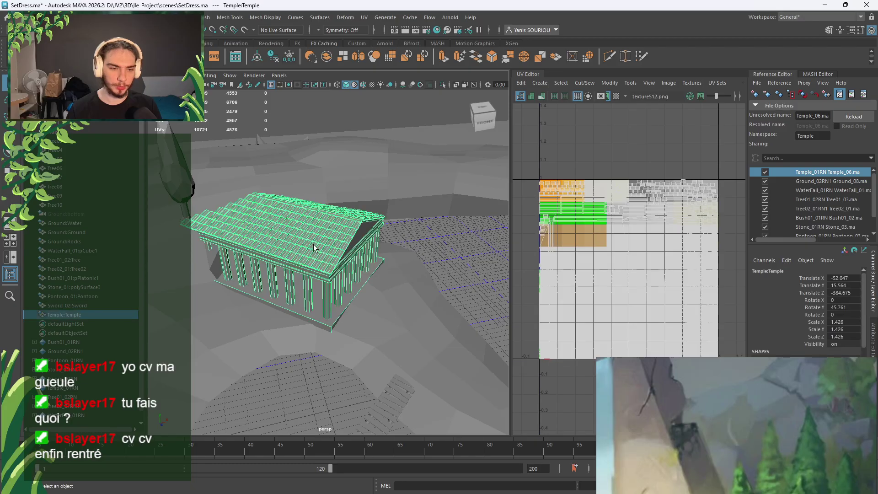
scroll(343, 251, "down", 4)
scroll(343, 251, "up", 3)
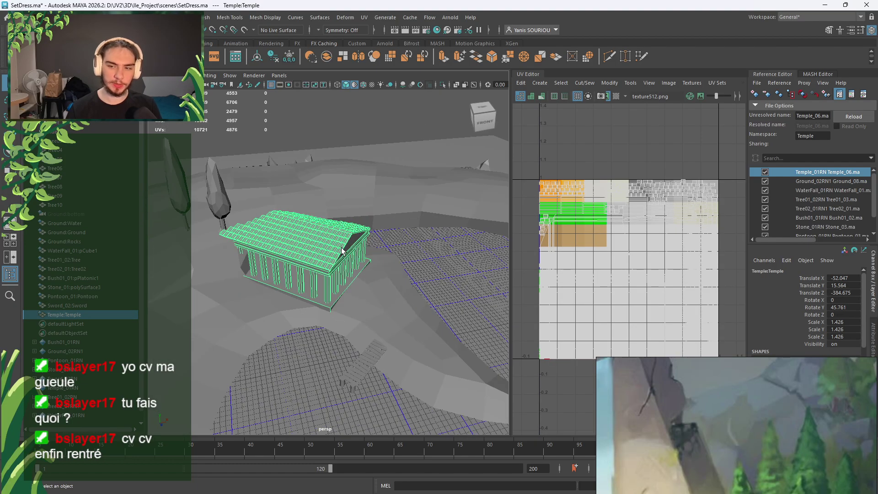
scroll(343, 251, "up", 3)
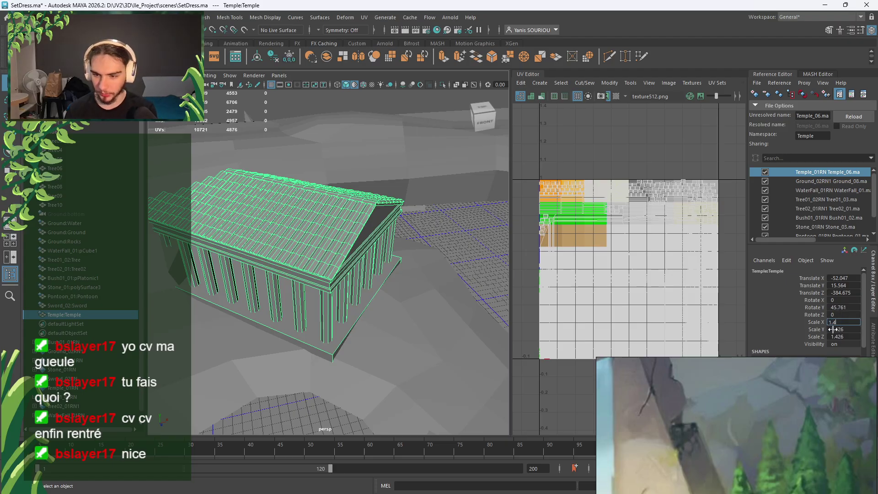
left_click(833, 329)
type("1.4")
left_click(847, 337)
type("1")
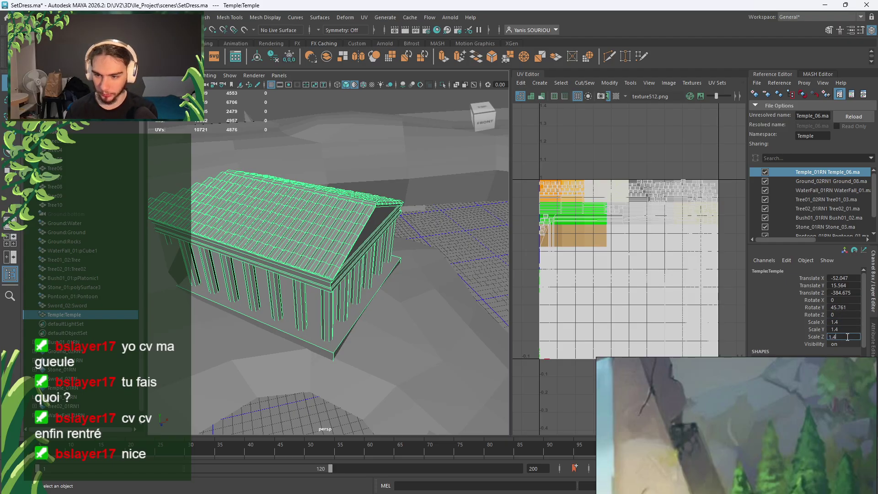
key("Return")
scroll(342, 299, "down", 5)
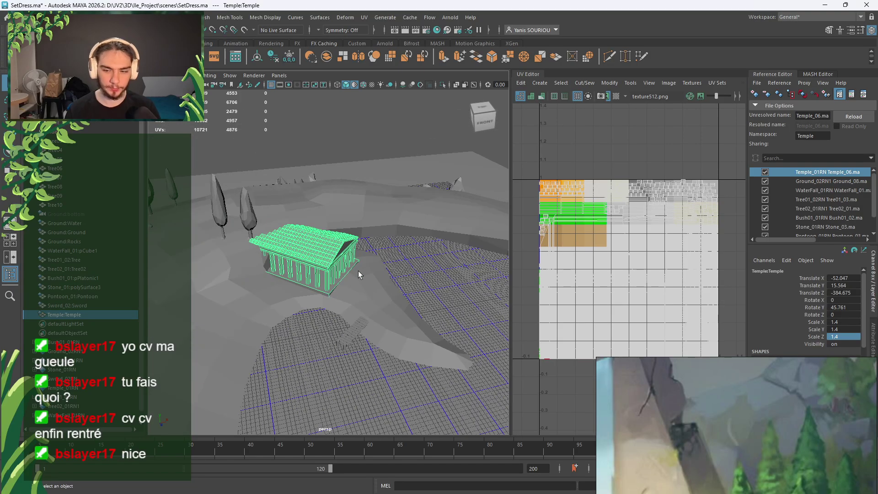
left_click(365, 187)
Examine the rescaled temple together with the surrounding trees and terrain from several angles
left_click_drag(366, 291, 336, 275, "alt")
scroll(364, 270, "up", 5)
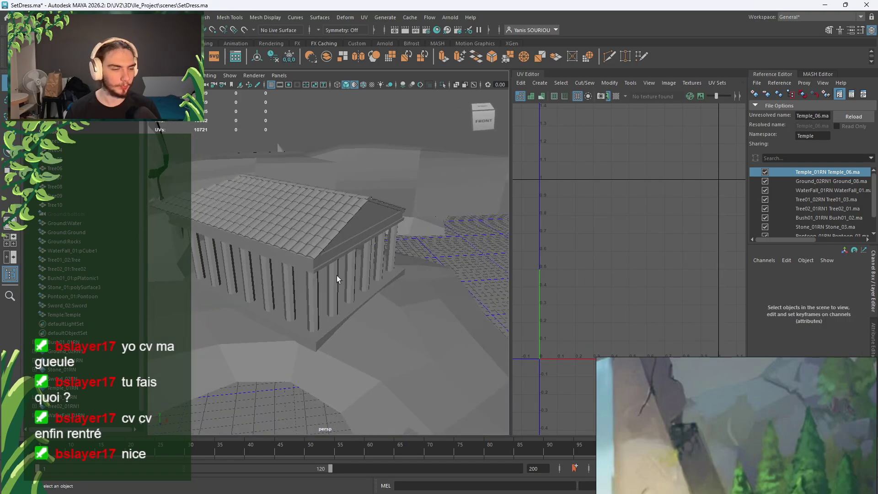
scroll(337, 275, "up", 5)
middle_click_drag(337, 275, 441, 256, "alt")
left_click_drag(441, 256, 446, 199, "alt")
scroll(352, 176, "down", 10)
scroll(446, 200, "down", 6)
scroll(425, 229, "up", 2)
middle_click_drag(409, 270, 348, 265, "alt")
left_click_drag(348, 264, 400, 256, "alt")
middle_click_drag(400, 256, 383, 315, "alt")
scroll(383, 315, "up", 2)
scroll(384, 314, "up", 8)
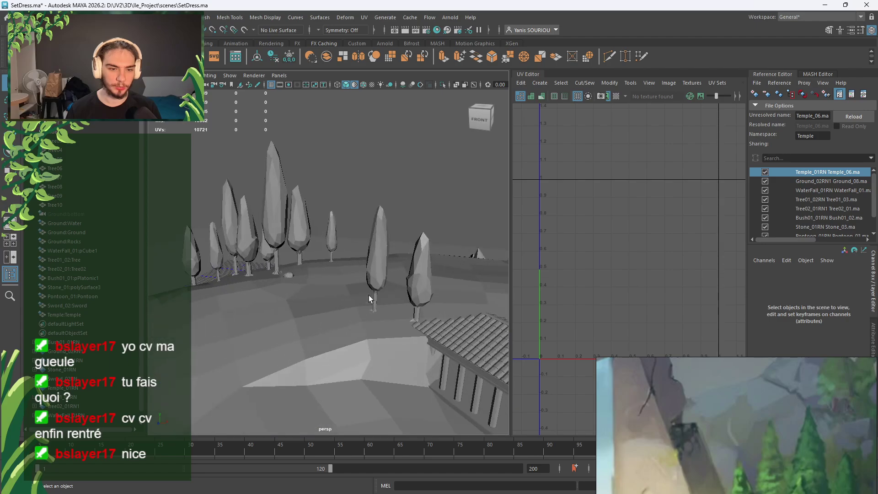
left_click_drag(372, 298, 425, 303, "alt")
middle_click_drag(325, 336, 320, 157, "alt")
scroll(283, 300, "up", 2)
scroll(282, 295, "up", 1)
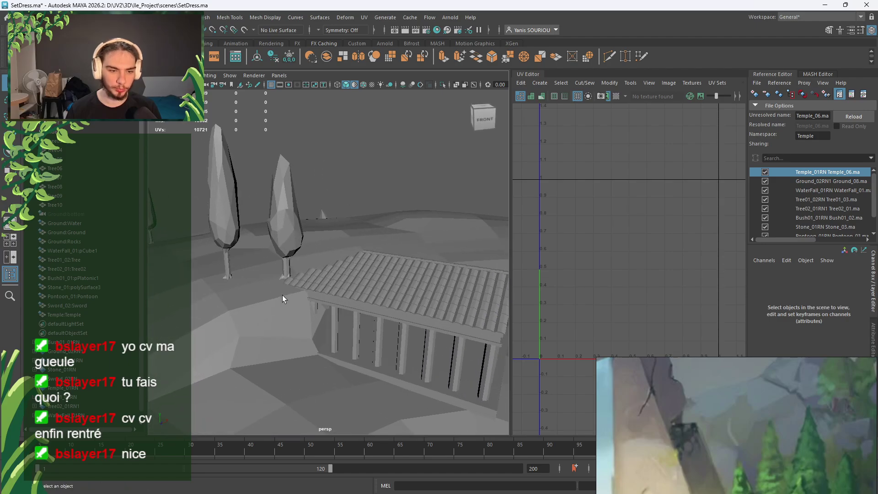
Select the ground mesh, examine its topology around the temple and across the whole island, and deselect it
left_click(282, 295)
scroll(382, 346, "down", 2)
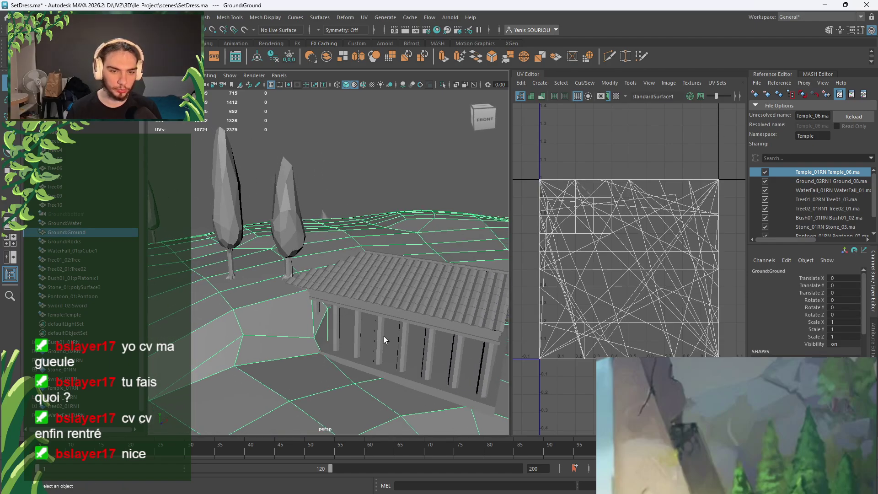
left_click_drag(383, 337, 319, 304, "alt")
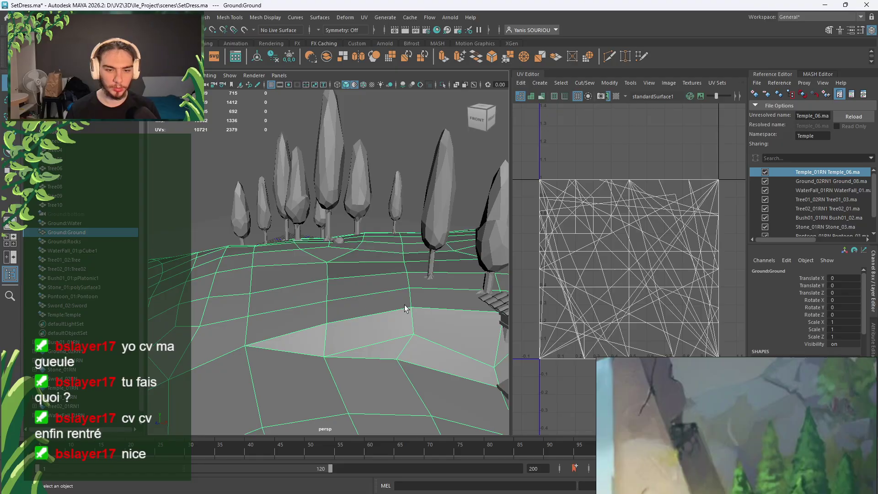
middle_click_drag(405, 309, 185, 292, "alt")
scroll(185, 293, "down", 8)
scroll(331, 304, "up", 6)
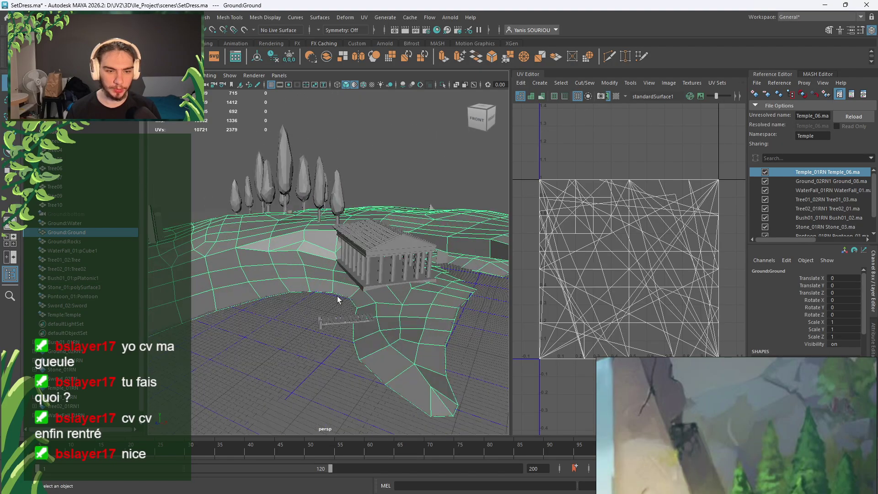
mouse_move(338, 300)
left_mouse_down("alt")
mouse_move(357, 288)
mouse_move(349, 287)
left_mouse_up("alt")
scroll(349, 287, "up", 5)
middle_click_drag(411, 279, 266, 235, "alt")
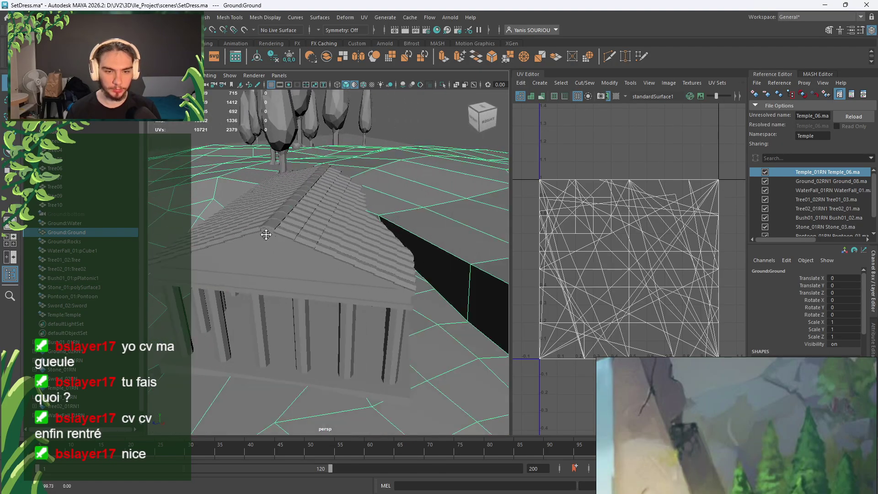
left_click_drag(266, 234, 336, 292, "alt")
scroll(275, 232, "down", 3)
scroll(292, 230, "down", 3)
scroll(342, 231, "down", 5)
scroll(336, 290, "up", 3)
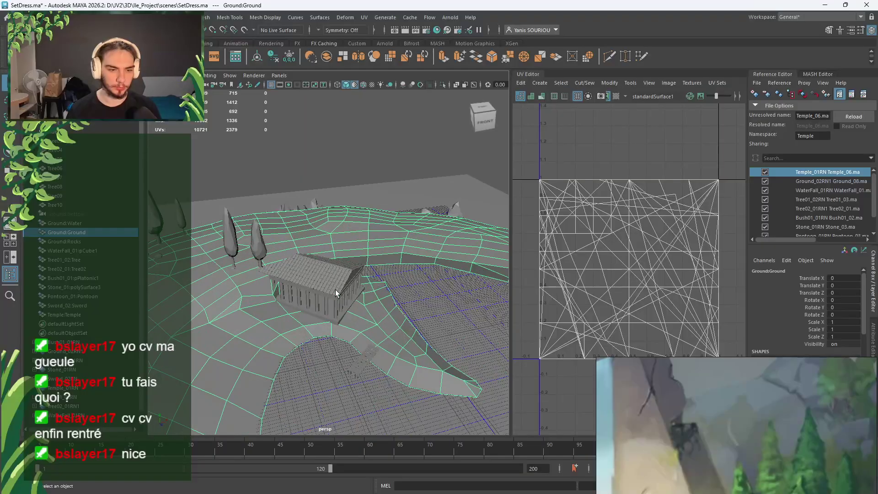
scroll(336, 290, "down", 3)
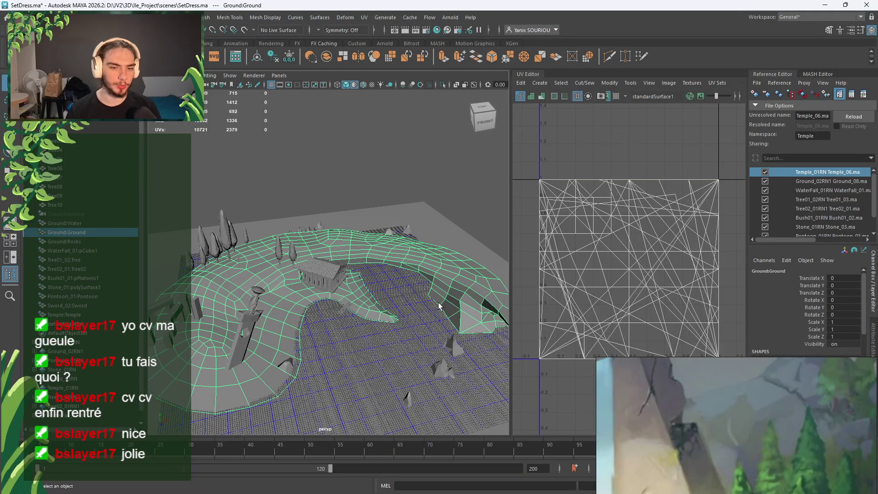
left_click_drag(404, 247, 369, 271, "alt")
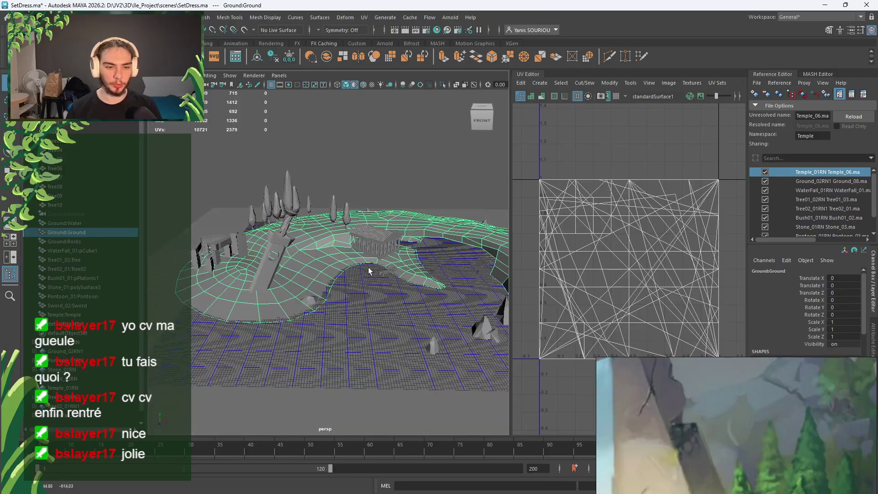
left_click(329, 161)
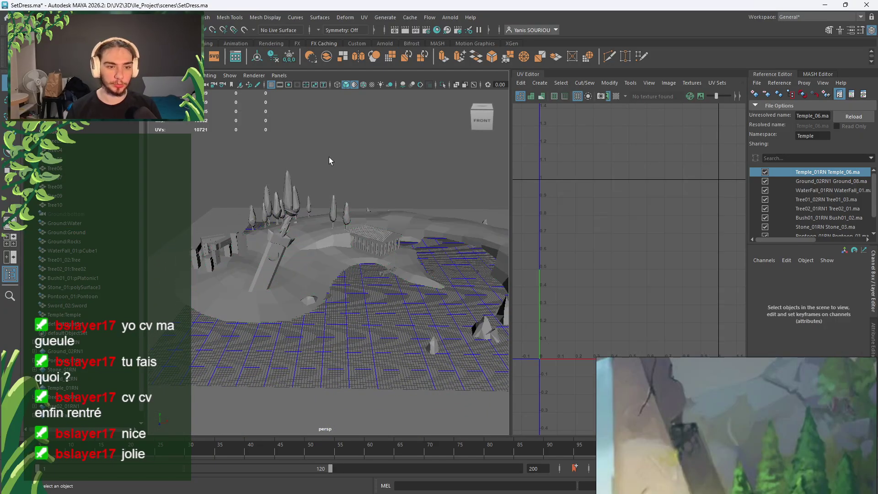
Switch to the Sword_02.ma scene and subtract the angular block from the sword with a Boolean difference
key("alt+Tab")
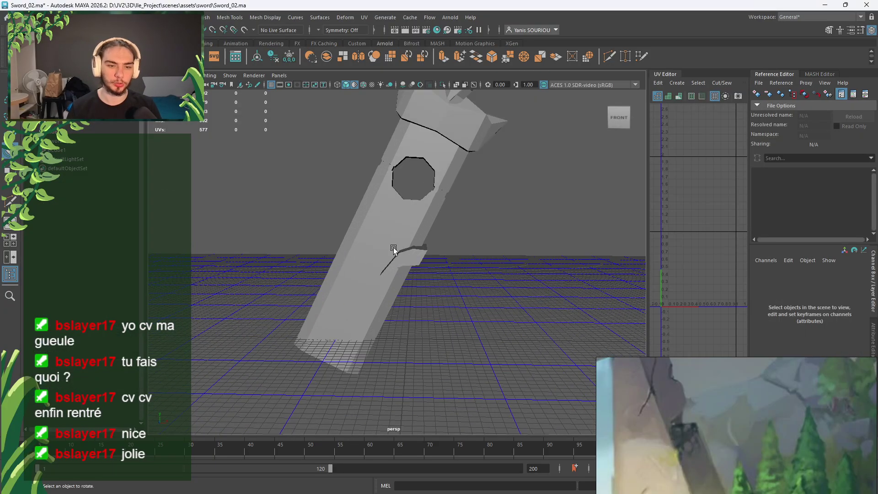
middle_click_drag(394, 250, 352, 350, "alt")
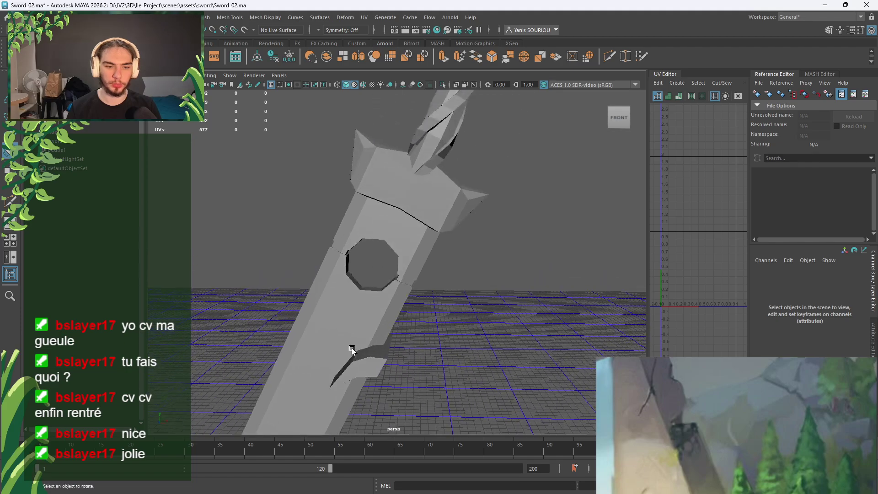
scroll(330, 311, "up", 3)
scroll(351, 268, "up", 2)
scroll(385, 207, "up", 3)
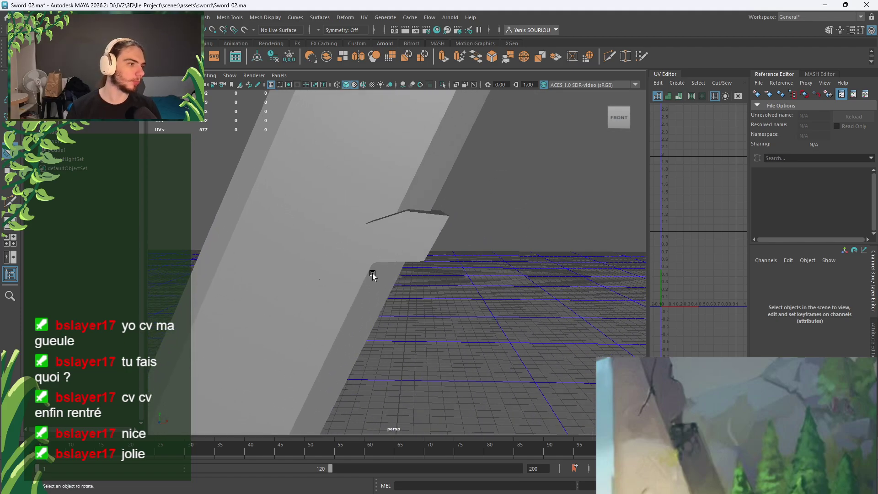
left_click_drag(373, 275, 364, 269, "alt")
left_click(415, 241)
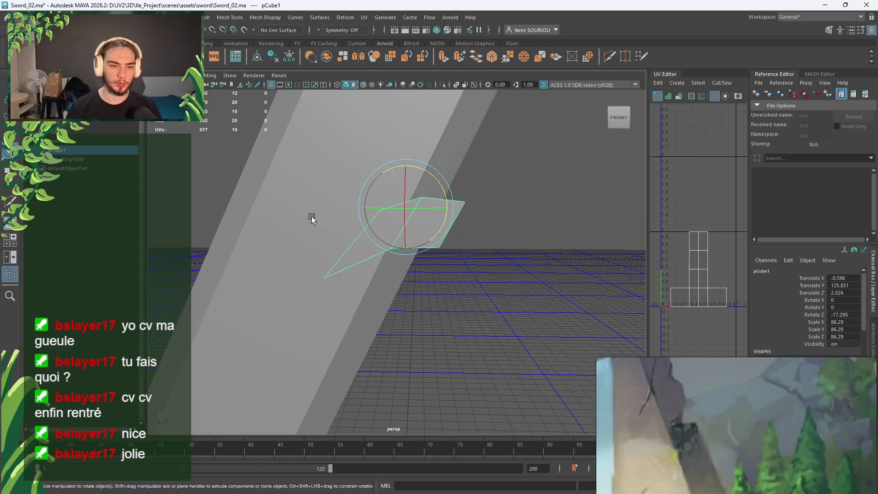
left_click(312, 218)
left_click(437, 233, "shift")
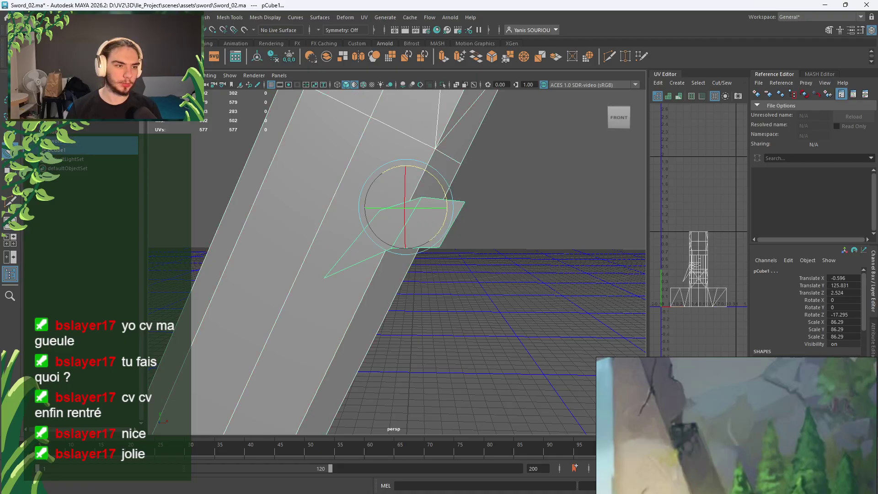
left_click(202, 18)
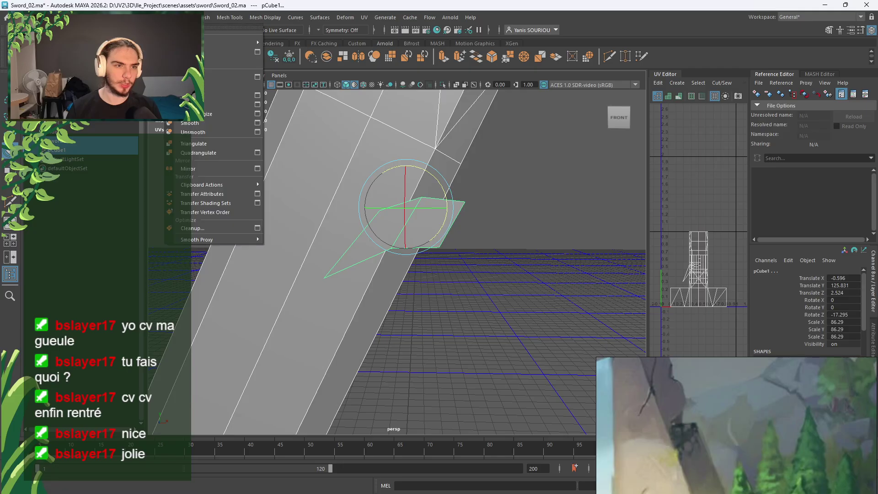
mouse_move(200, 43)
left_click(300, 54)
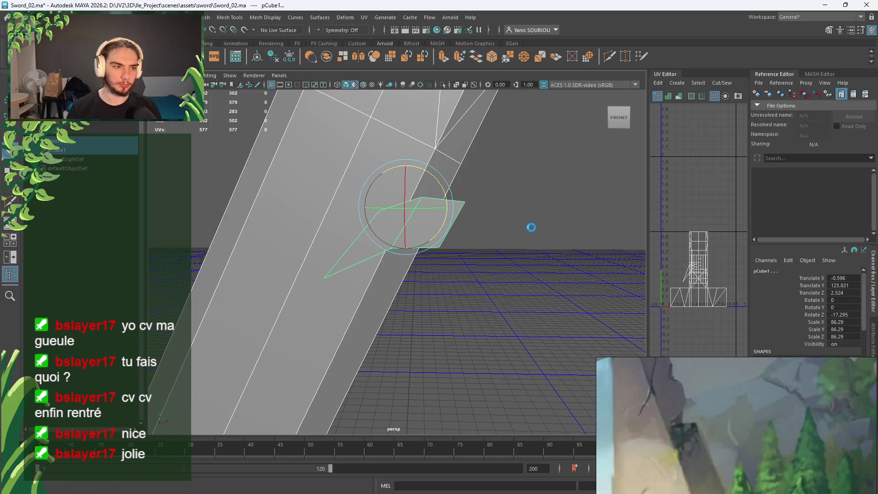
scroll(374, 219, "down", 10)
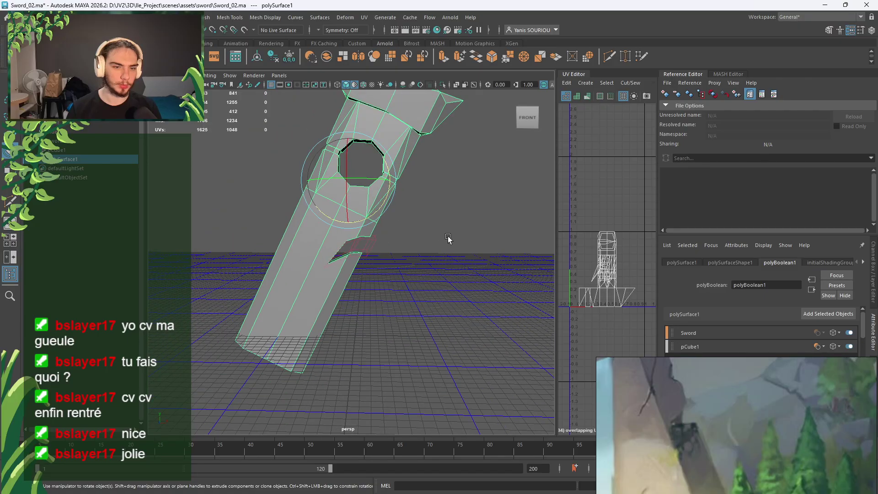
Duplicate the notched sword and move the copy straight up above the original
key("w")
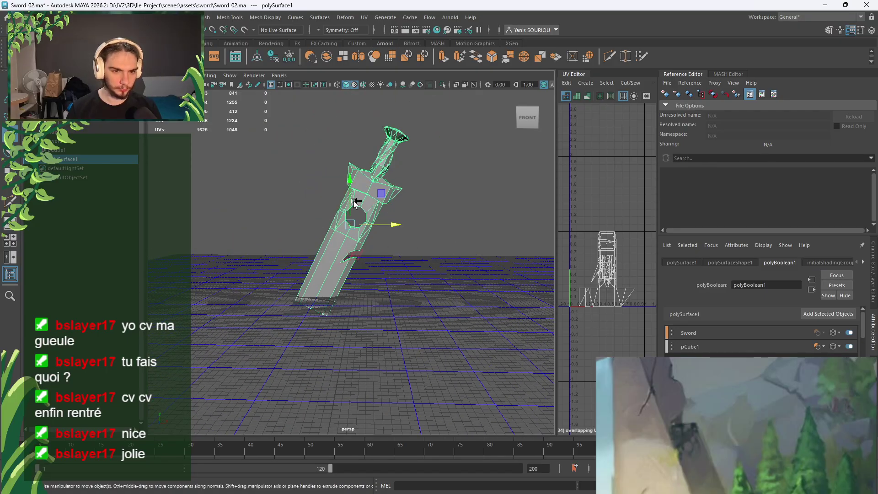
key("ctrl+d")
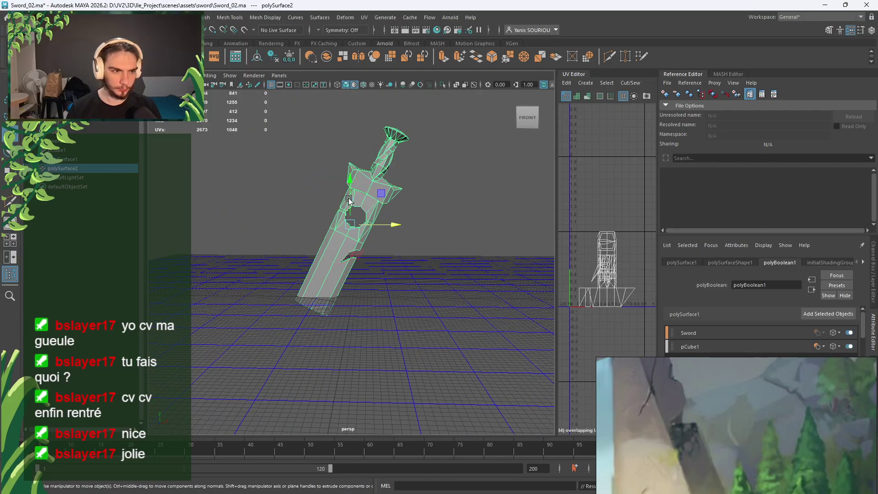
left_click_drag(351, 199, 359, 54)
Cut edges across the upper and lower inner faces of the duplicated sword's notch with Multi-Cut, joining opposite vertices
middle_click_drag(370, 125, 370, 228, "alt")
scroll(372, 318, "up", 5)
scroll(386, 227, "up", 3)
left_click_drag(429, 288, 369, 273, "alt")
left_click(610, 56)
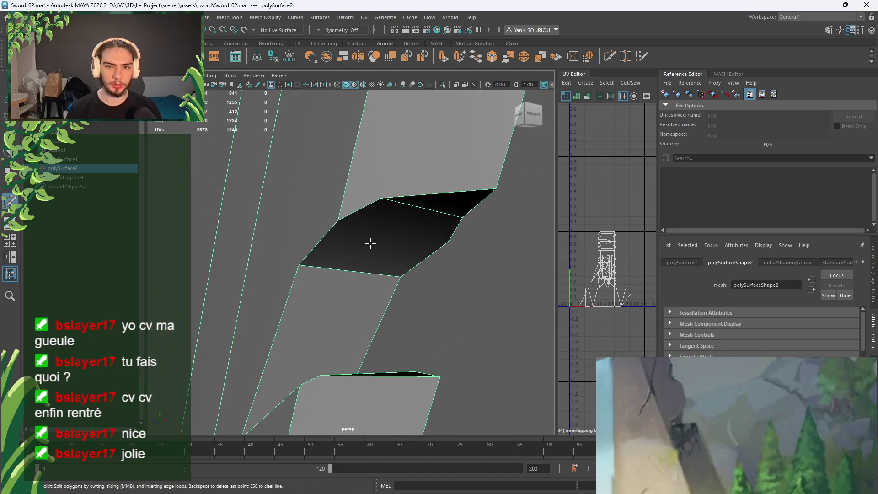
left_click(337, 220)
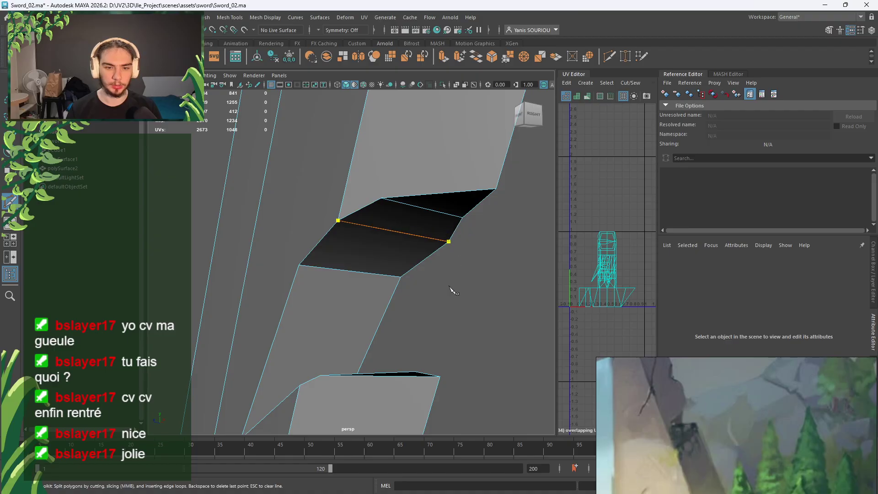
left_click_drag(449, 316, 391, 343, "alt")
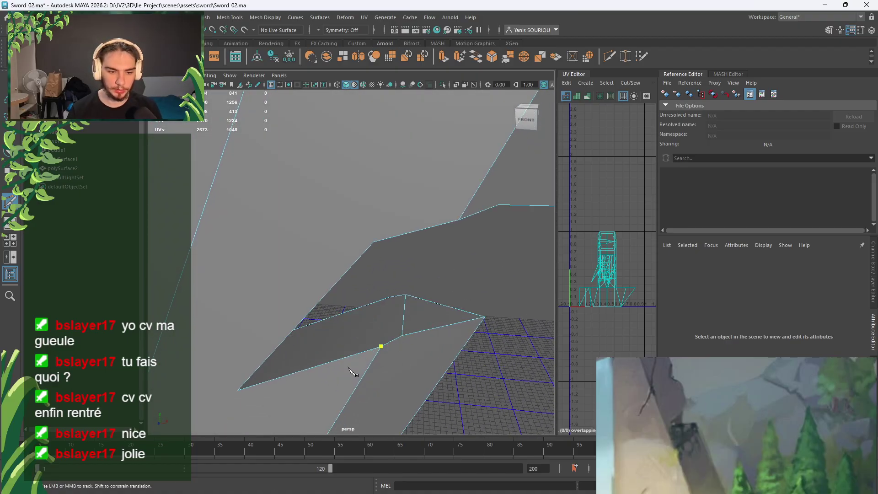
left_click_drag(338, 314, 318, 303, "alt")
scroll(320, 302, "down", 10)
Finish the cut across the notch's lower inner face, and cut the front bevel from the notch's upper edge to the blade vertex above
left_click(323, 304)
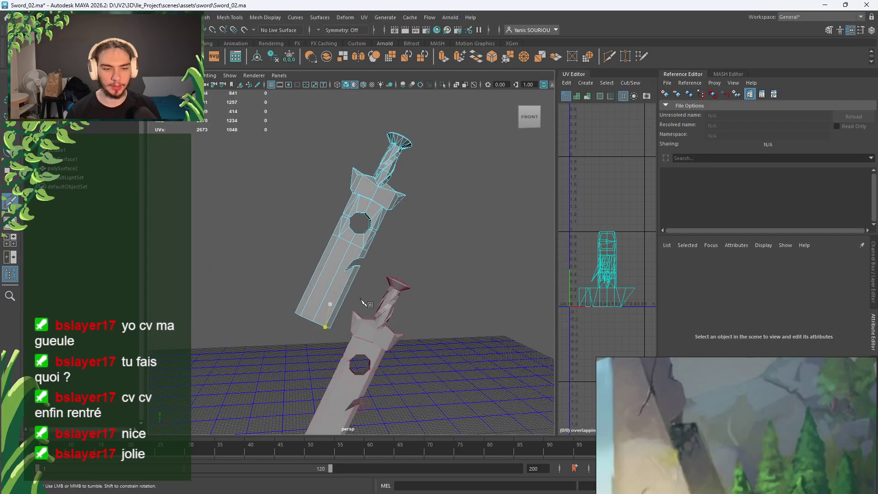
scroll(358, 301, "up", 5)
middle_click_drag(359, 301, 358, 397, "alt")
left_click_drag(358, 397, 354, 389, "alt")
right_click_drag(355, 389, 372, 343, "alt")
middle_click_drag(372, 342, 352, 238, "alt")
right_click_drag(352, 239, 350, 260, "alt")
left_click_drag(349, 261, 371, 196, "alt")
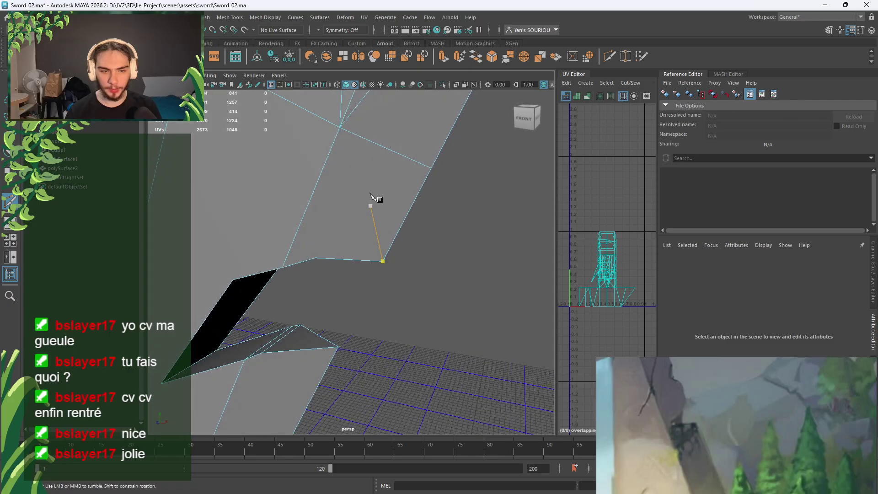
left_click(341, 128)
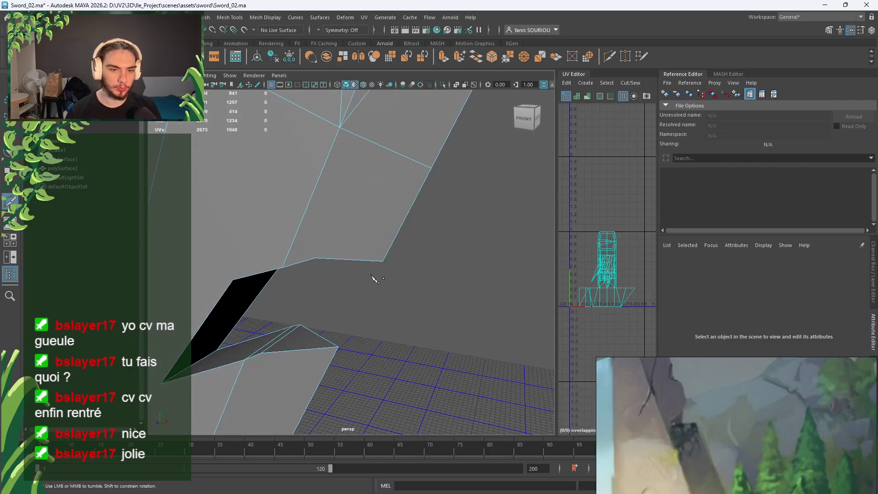
left_click(316, 258)
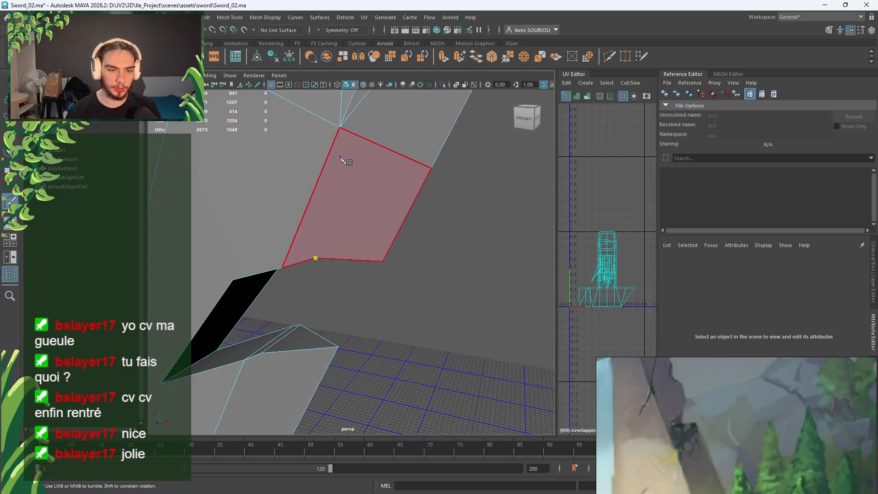
left_click(340, 127)
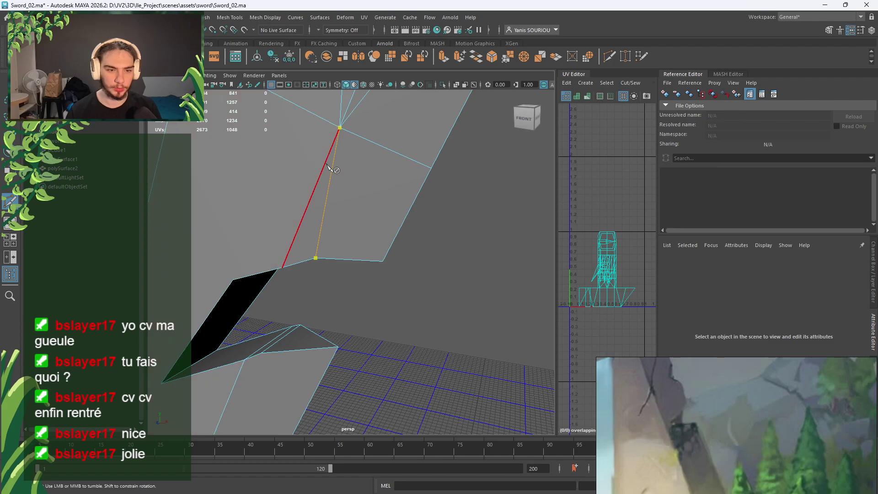
Cut an edge down the front bevel from the vertex on the notch's lower edge to the blade's bottom corner
middle_click_drag(329, 326, 425, 123, "alt")
scroll(392, 188, "down", 5)
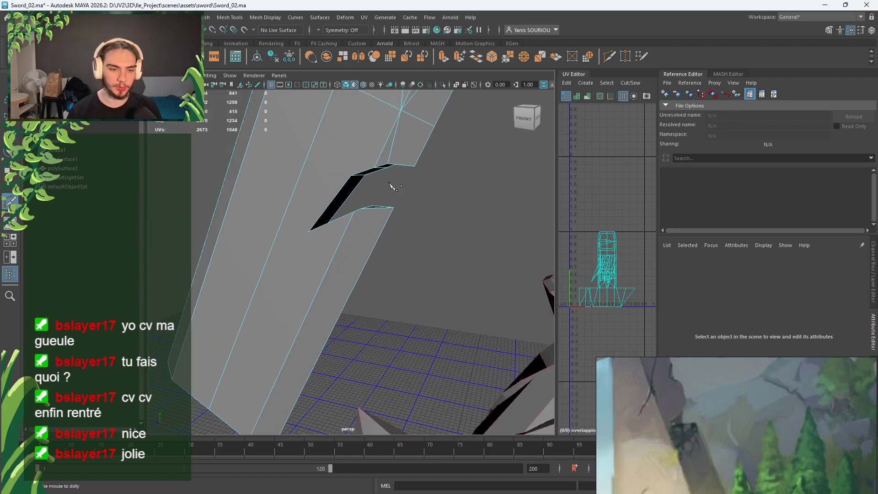
scroll(366, 256, "down", 2)
left_click_drag(366, 270, 379, 234, "alt")
left_click(358, 223)
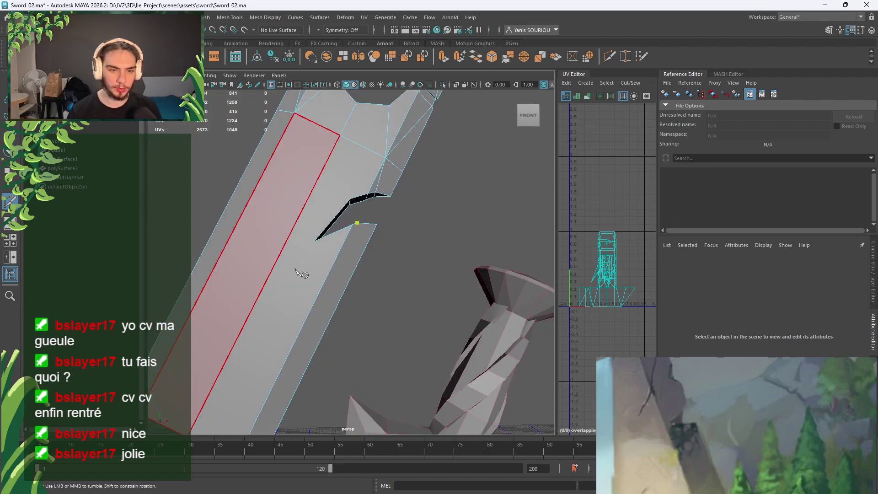
middle_click_drag(311, 281, 365, 122, "alt")
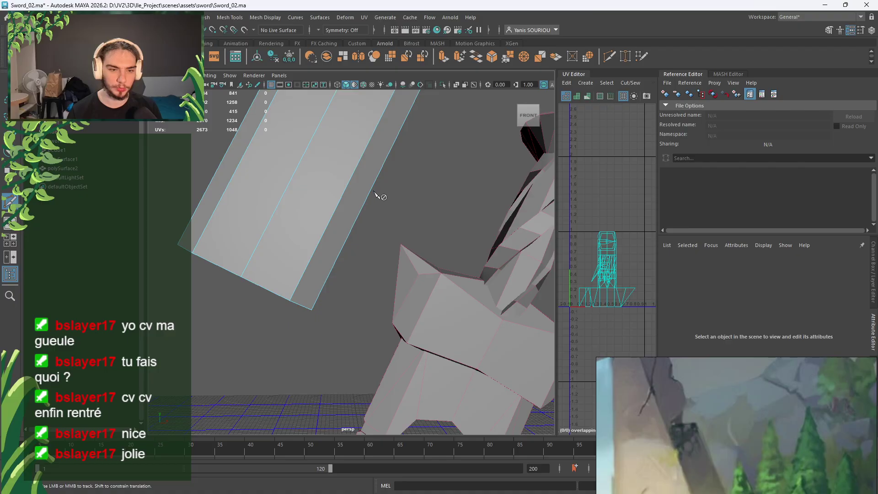
left_click(313, 302)
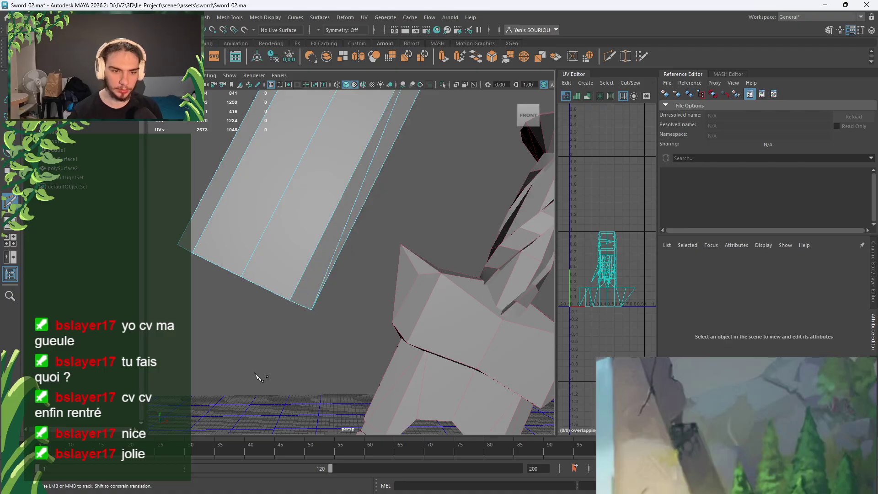
middle_click_drag(325, 270, 293, 376, "alt")
scroll(337, 259, "up", 5)
middle_click_drag(333, 237, 321, 392, "alt")
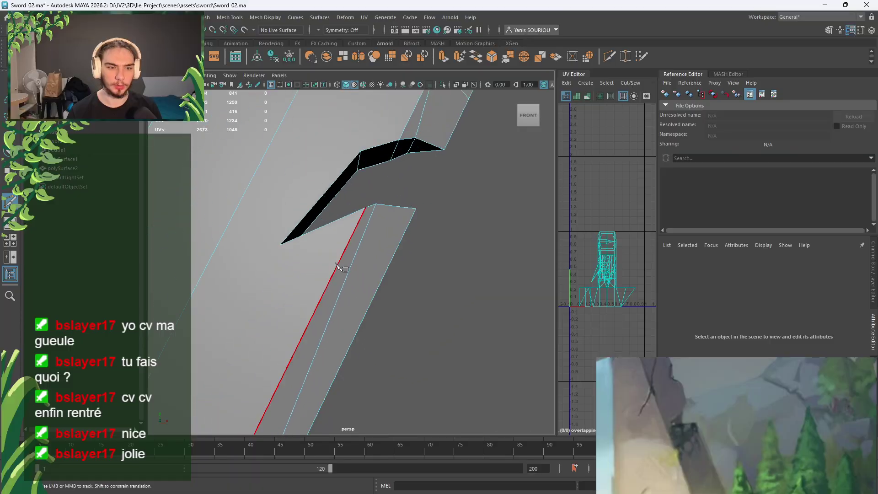
Cut the blade's front face from the notch's innermost tip to the bottom end of the central lengthwise edge
middle_click_drag(346, 256, 395, 206, "alt")
scroll(374, 221, "down", 6)
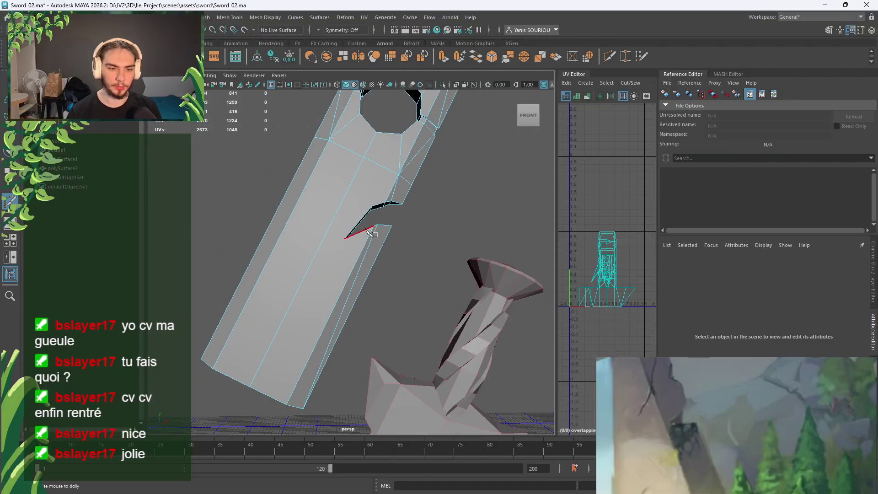
left_click(345, 238)
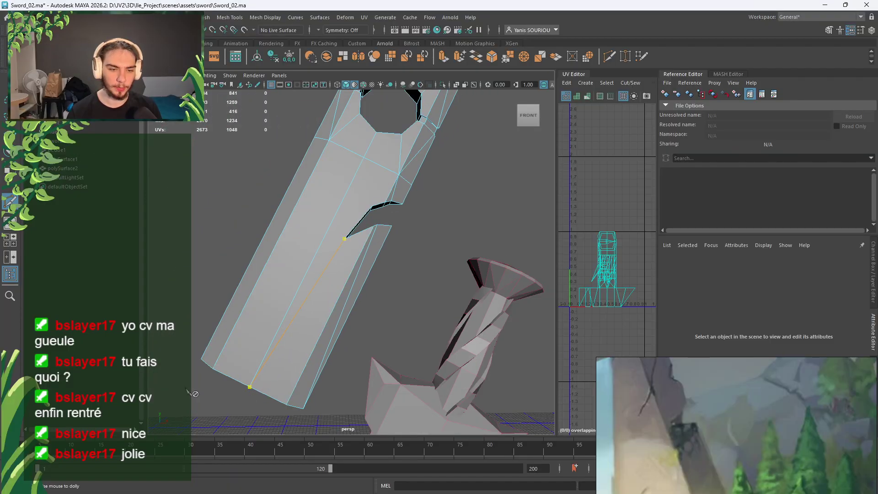
scroll(363, 235, "up", 6)
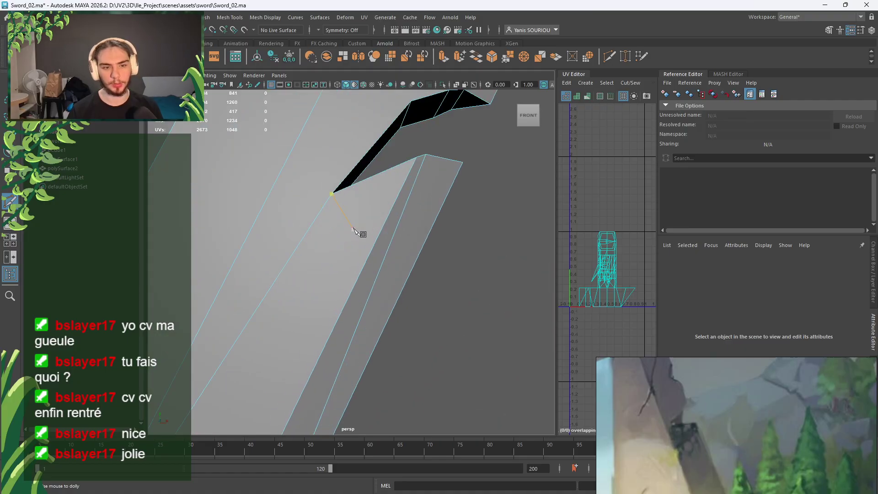
scroll(363, 235, "down", 3)
key("Escape")
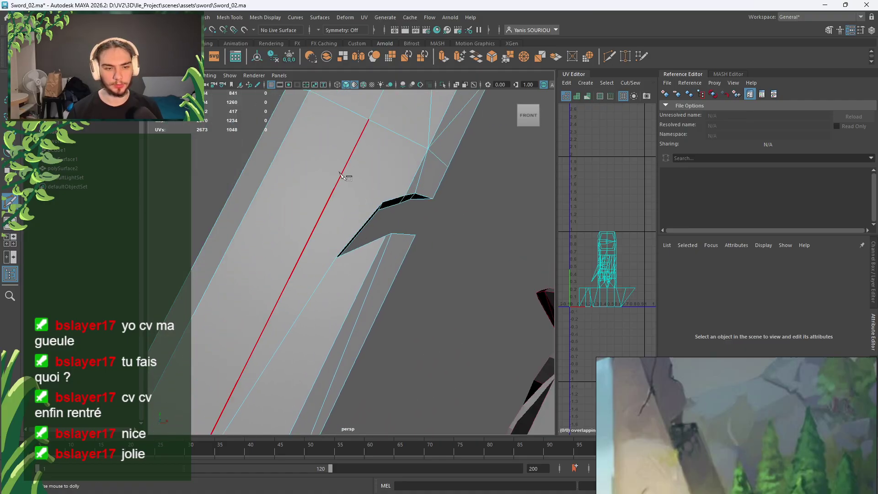
On the front face, connect the notch's upper corner and its innermost tip to the central edge's vertex below the hole
middle_click_drag(360, 201, 326, 293, "alt")
scroll(328, 297, "up", 2)
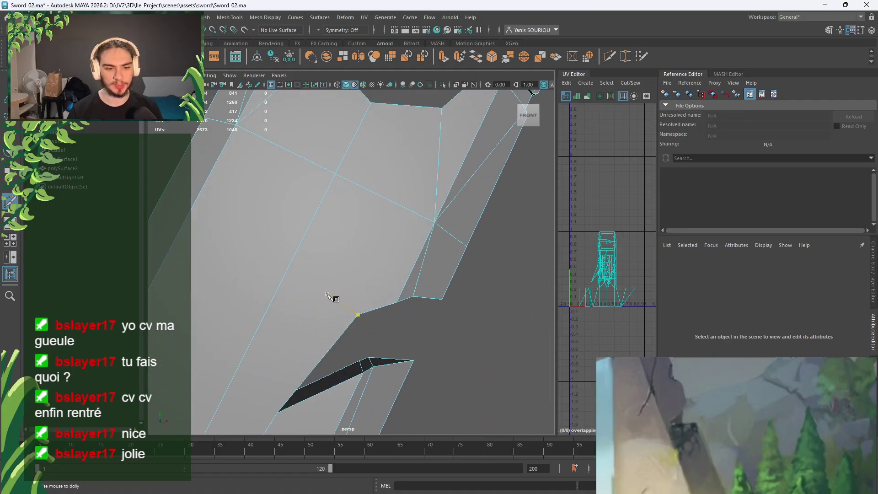
left_click(358, 315)
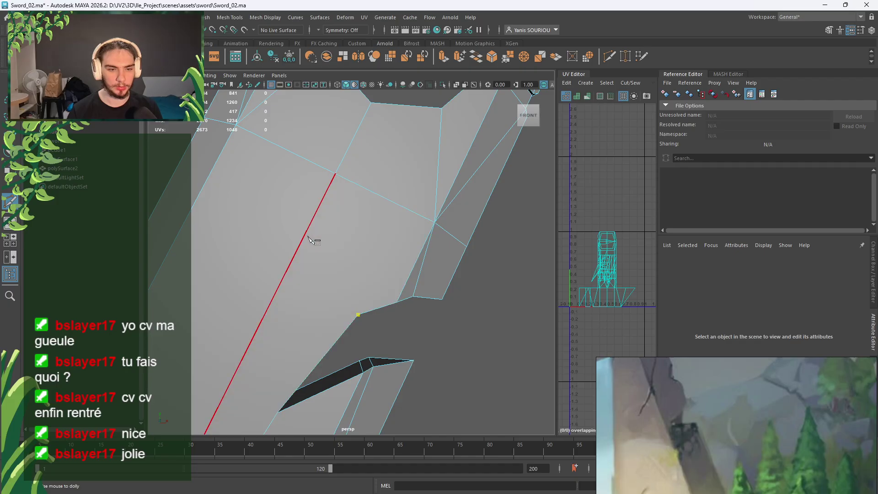
left_click(335, 174)
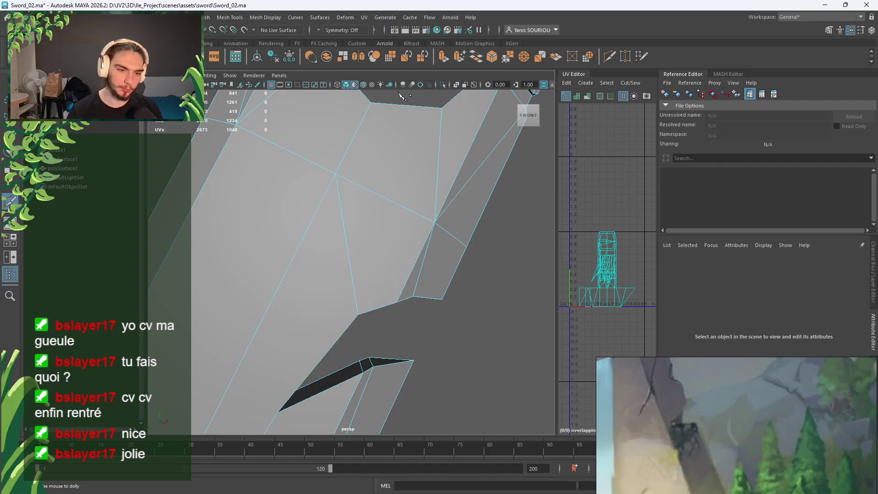
middle_click_drag(399, 229, 438, 154, "alt")
left_click(397, 237)
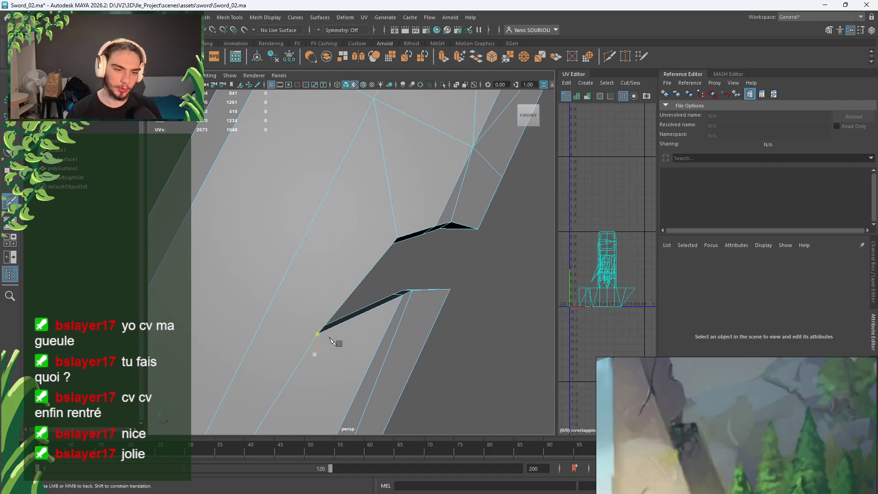
scroll(362, 308, "up", 1)
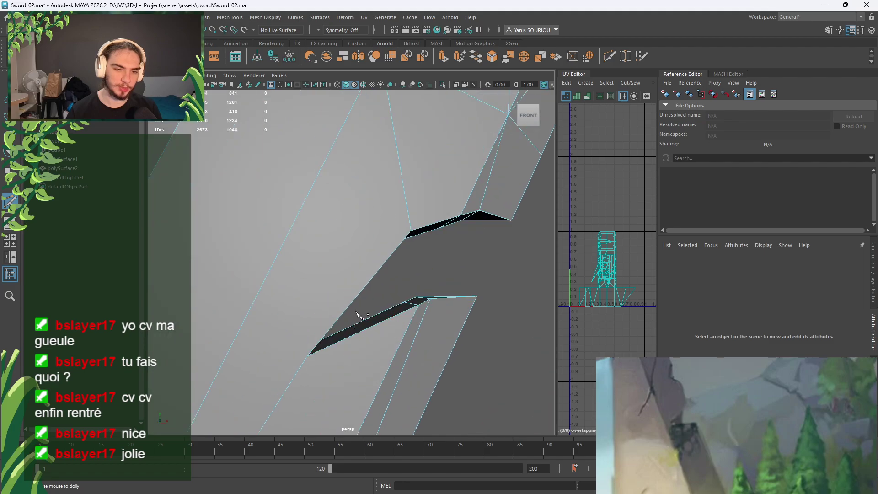
key("ctrl+z")
middle_click_drag(340, 212, 322, 259, "alt")
left_click_drag(384, 201, 338, 69)
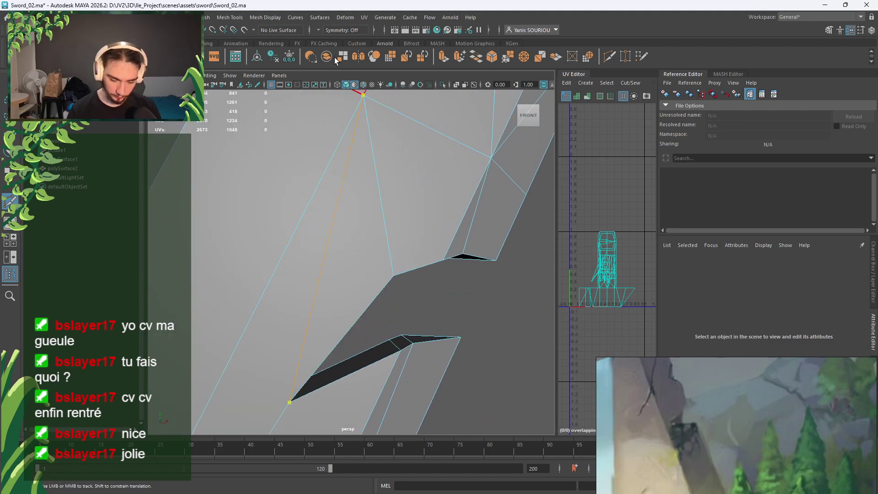
On the back of the blade, cut an edge from the notch's upper edge to the bevel vertex above it
left_click_drag(466, 320, 300, 290, "alt")
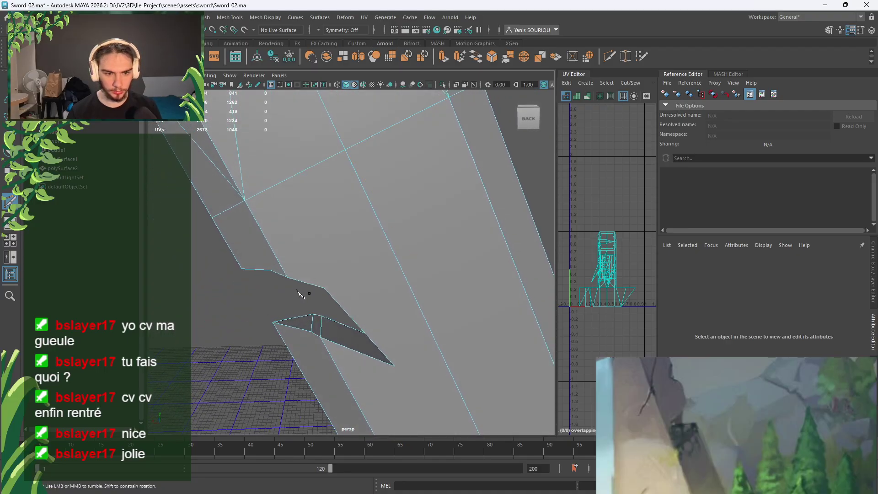
middle_click_drag(300, 290, 361, 276, "alt")
left_click_drag(361, 276, 473, 300, "alt")
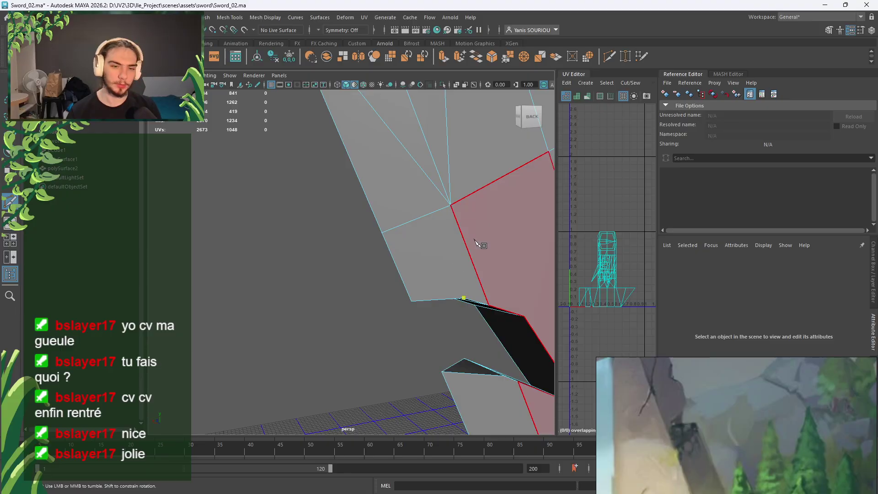
left_click_drag(464, 238, 346, 102)
key("Return")
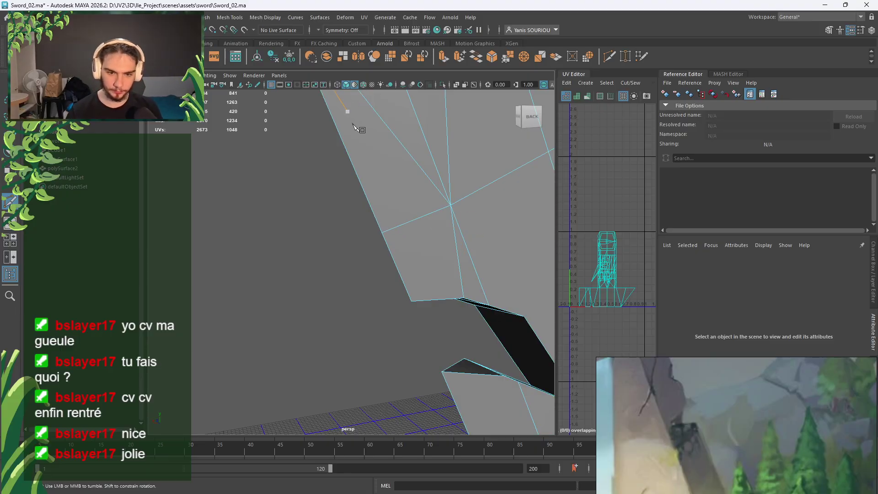
On the back face, cut a path from the notch's upper corner to the central vertex above, the notch tip, and the central edge's bottom end
middle_click_drag(488, 236, 366, 222, "alt")
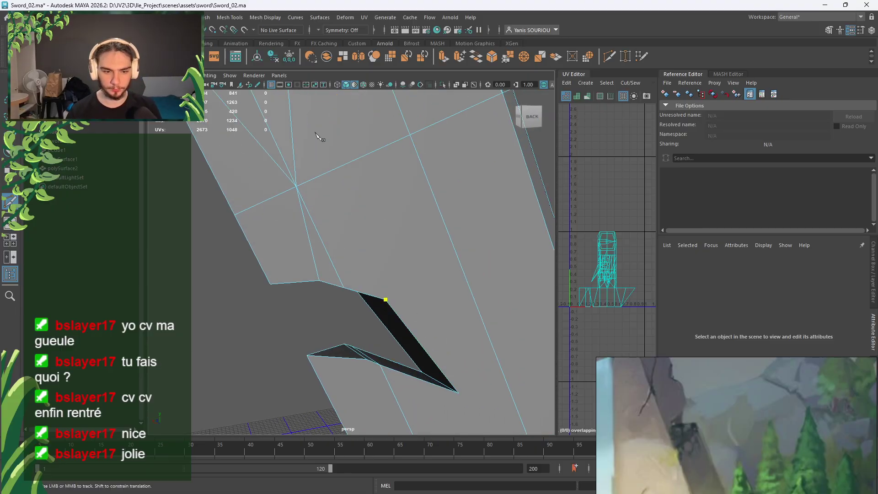
left_click(410, 136)
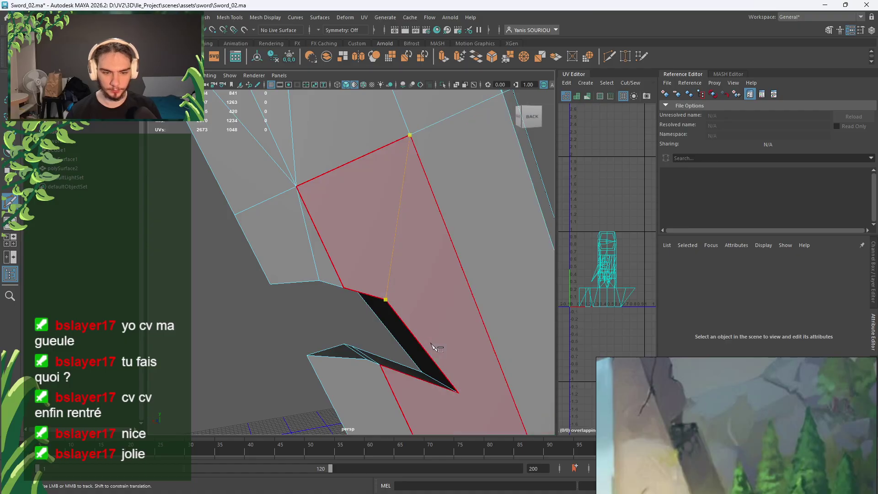
left_click_drag(426, 345, 500, 432)
middle_click_drag(513, 388, 398, 257, "alt")
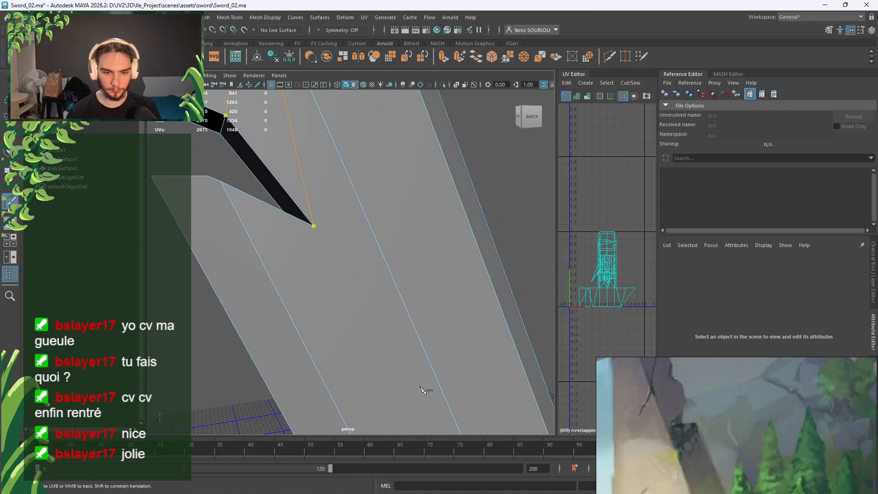
right_click_drag(422, 390, 396, 339, "alt")
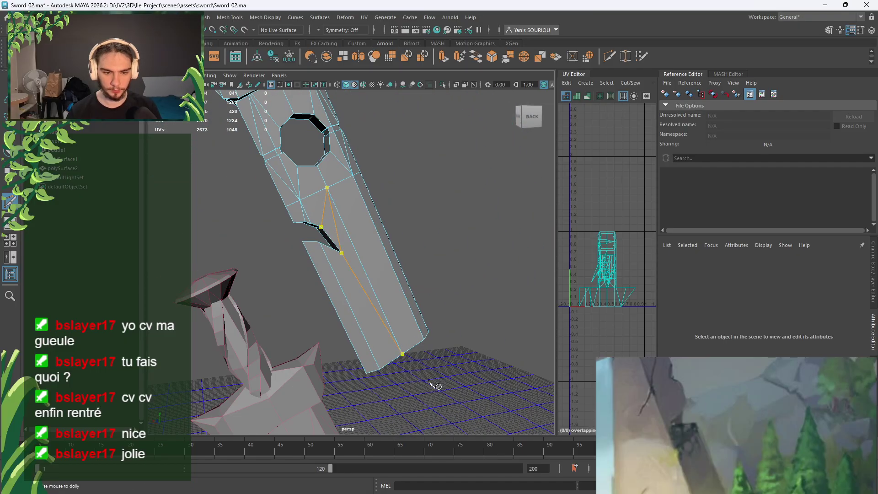
Cut the back bevel from the vertex on the notch's lower edge to the blade's bottom corner
scroll(431, 382, "up", 2)
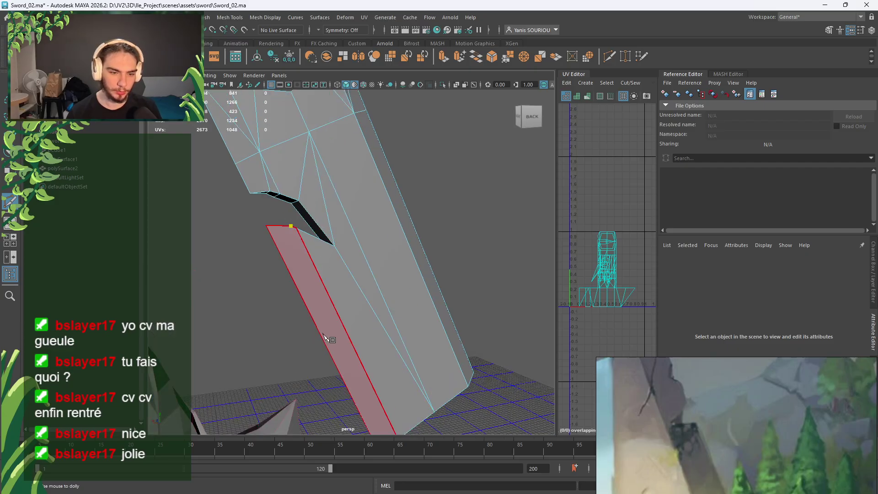
middle_click_drag(333, 337, 361, 320, "alt")
left_click(361, 320)
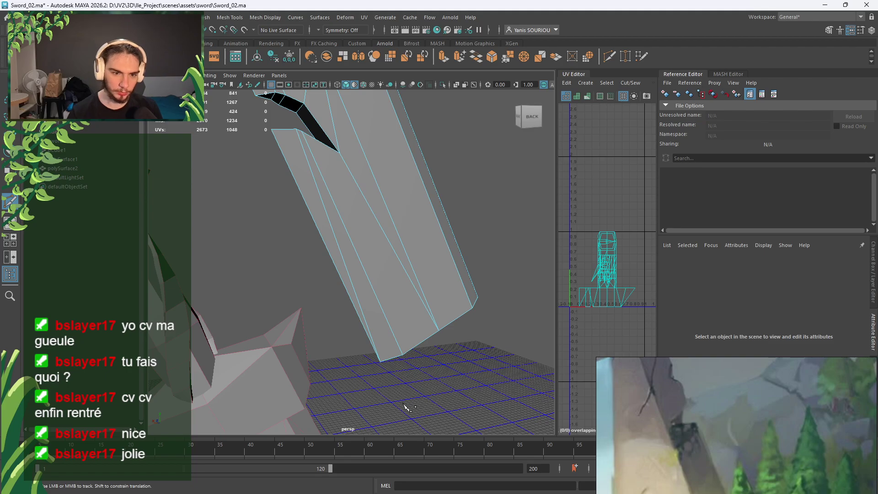
Return to object selection and delete the original lower sword along with its Boolean cutting block
left_click_drag(371, 341, 492, 332, "alt")
scroll(415, 339, "down", 6)
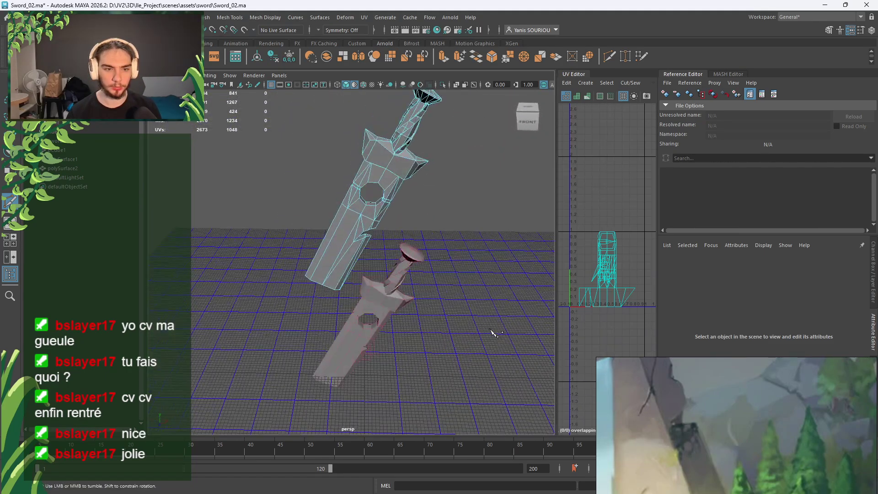
left_click_drag(497, 262, 415, 407)
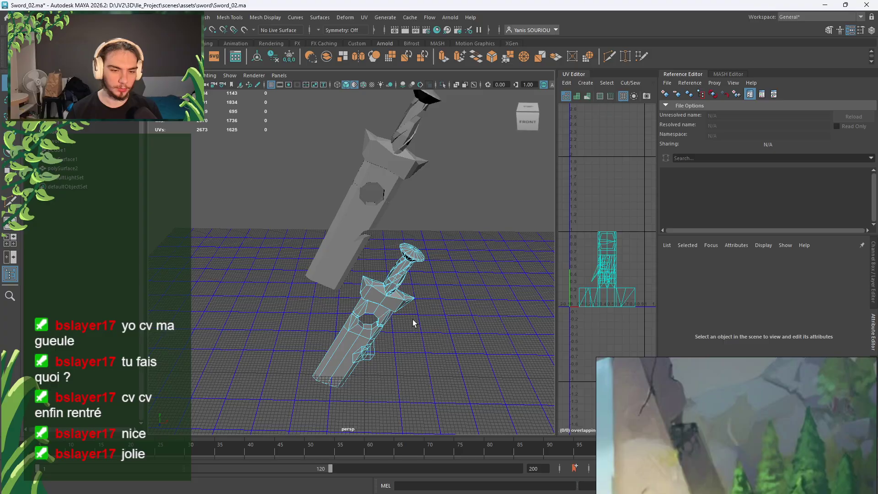
right_click_drag(413, 322, 479, 204)
left_click(362, 360)
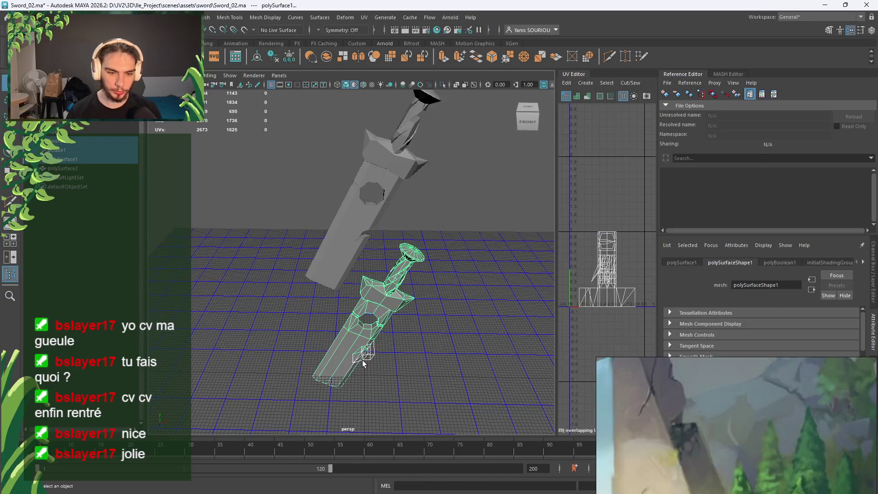
key("Delete")
Select the remaining cleaned-up sword mesh and rename it as Sword
left_click(347, 239)
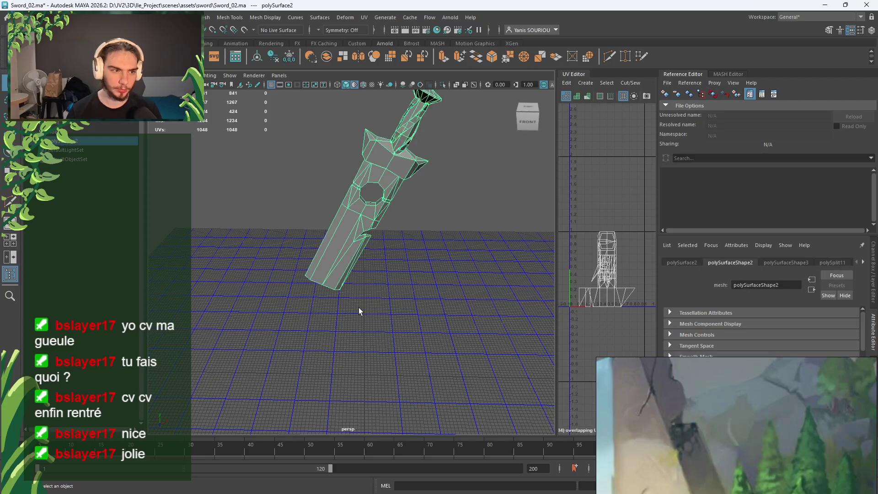
double_click(71, 143)
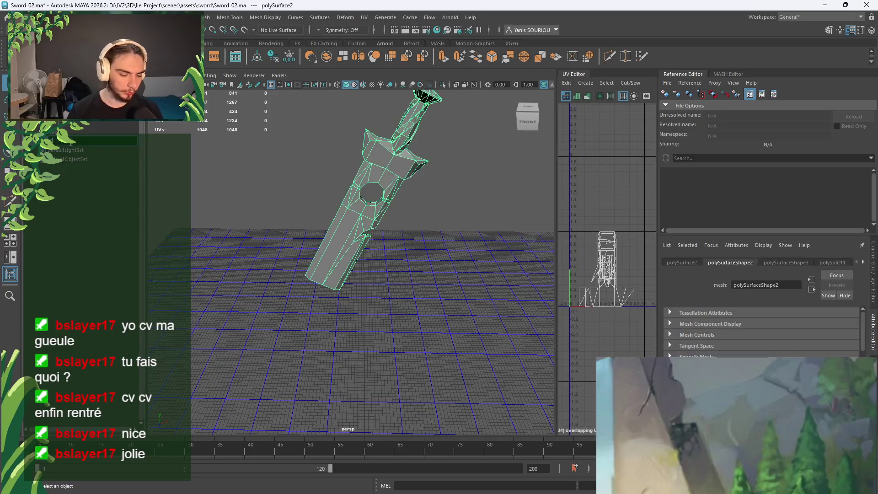
type("Sword")
key("Return")
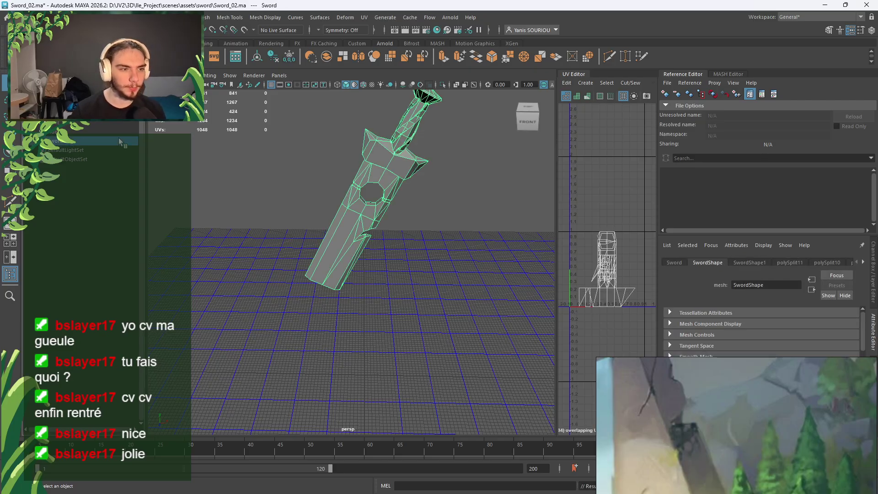
Deselect the sword mesh and save the scene as a new version named Sword_03.ma
left_click(270, 194)
left_click(355, 234)
key("w")
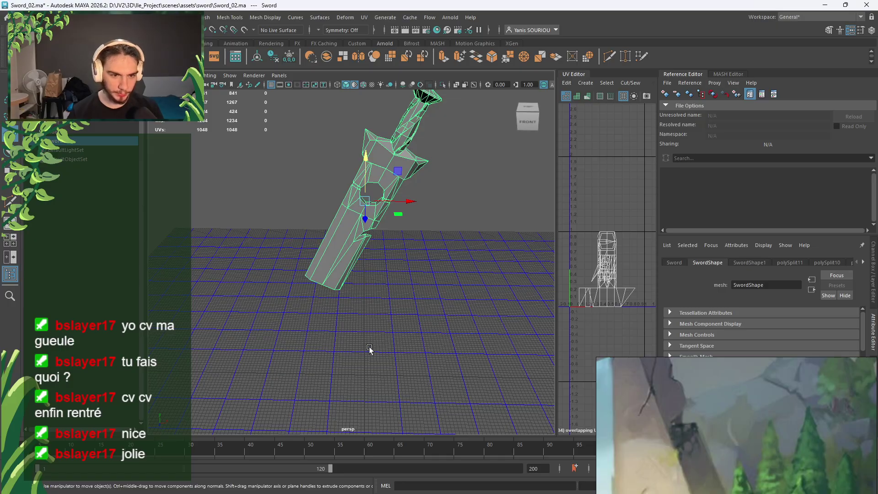
left_click_drag(366, 353, 381, 337, "alt")
scroll(381, 337, "down", 2)
left_click_drag(357, 193, 337, 275)
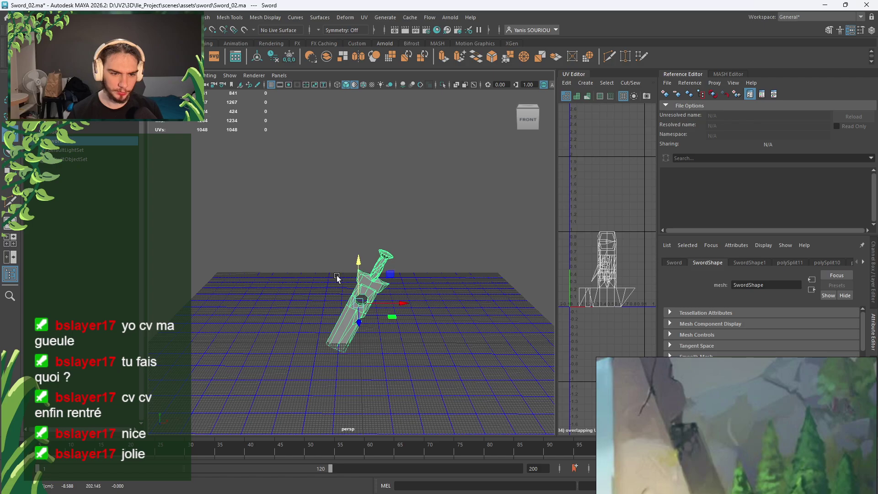
left_click(417, 330)
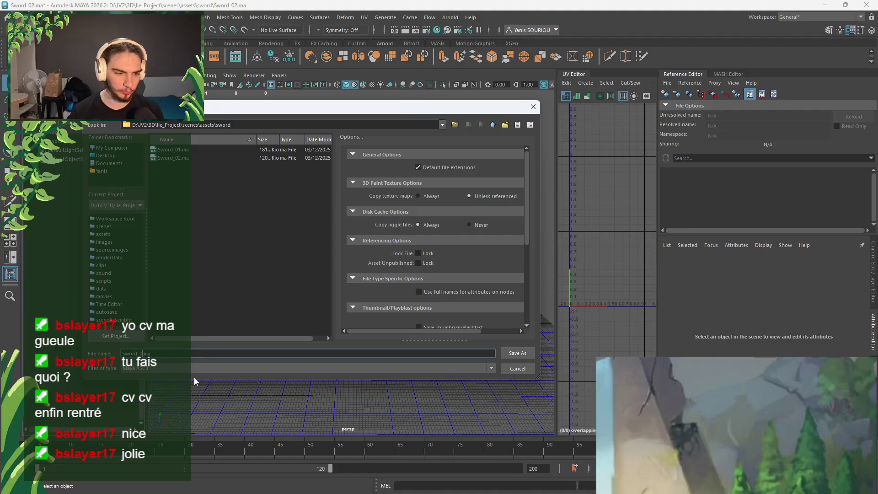
key("Return")
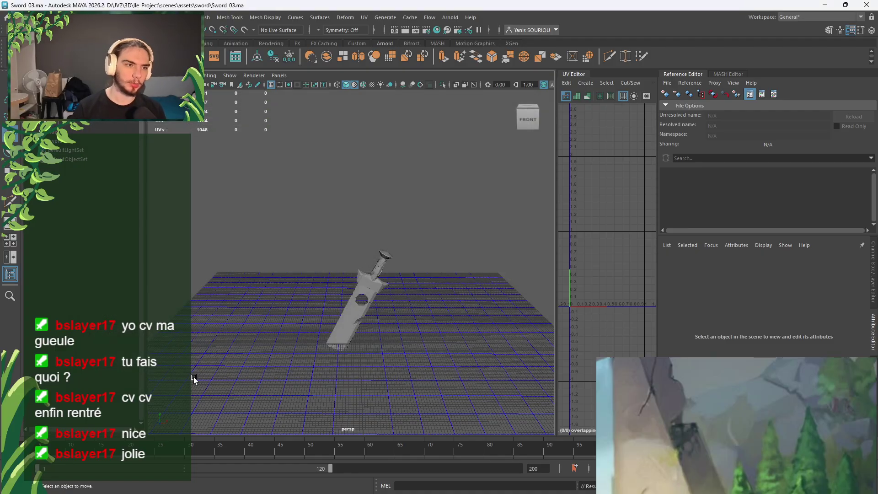
Switch to the SetDress scene and repoint the Sword_02 reference to Sword_03.ma, reloading it
key("alt+Tab")
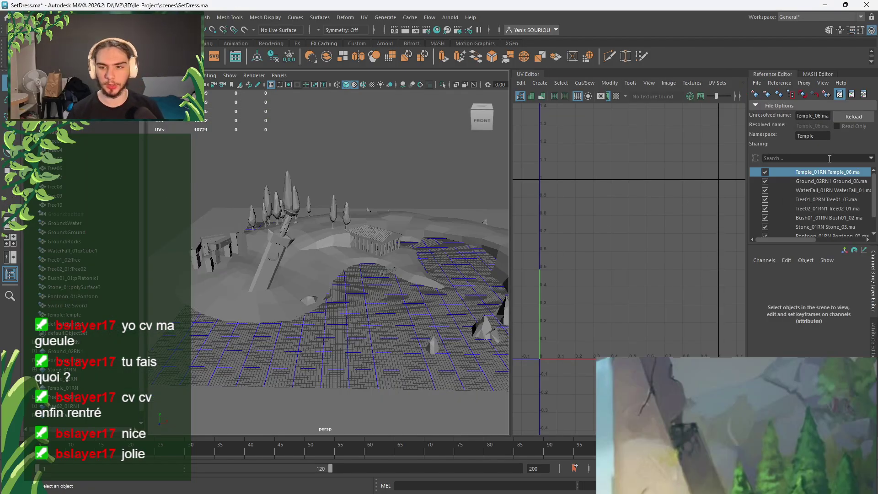
scroll(814, 208, "down", 1)
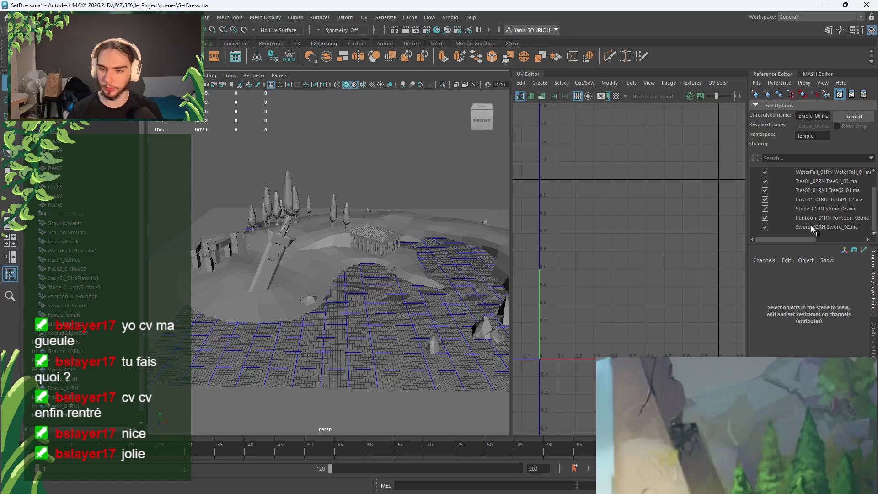
left_click(811, 226)
left_click(822, 115)
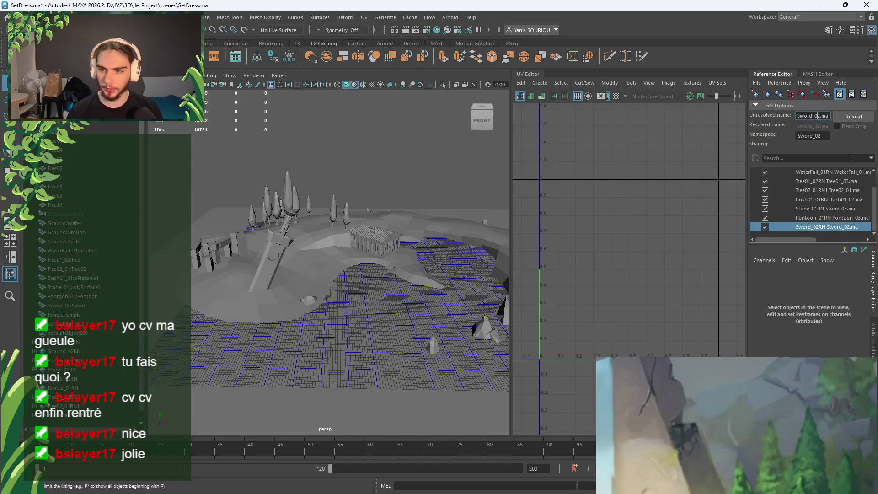
left_click(853, 116)
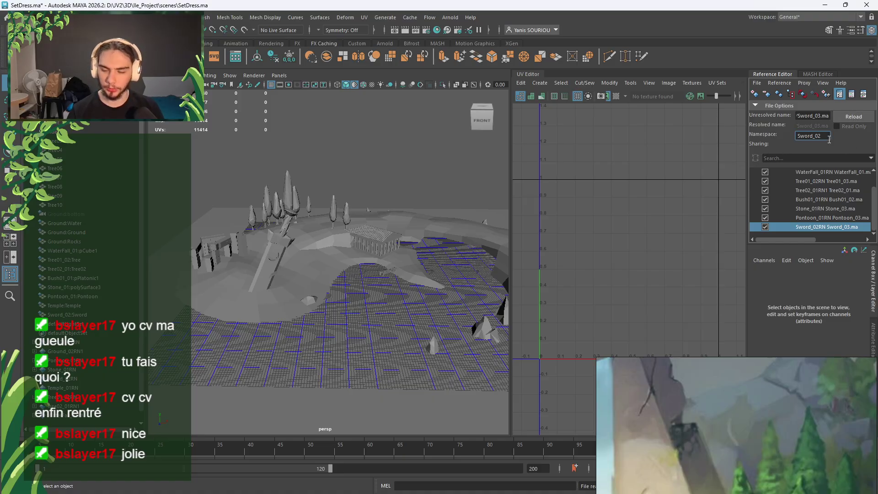
Change the sword reference's namespace to Sword
key("BackSpace")
key("BackSpace")
left_click(851, 117)
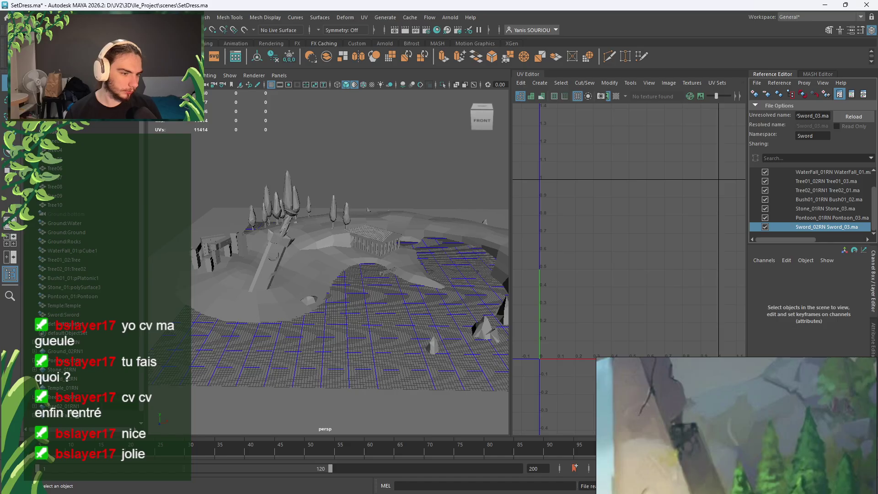
Examine the scene's reference nodes, the temple and the stone arches around the island
left_click(83, 197)
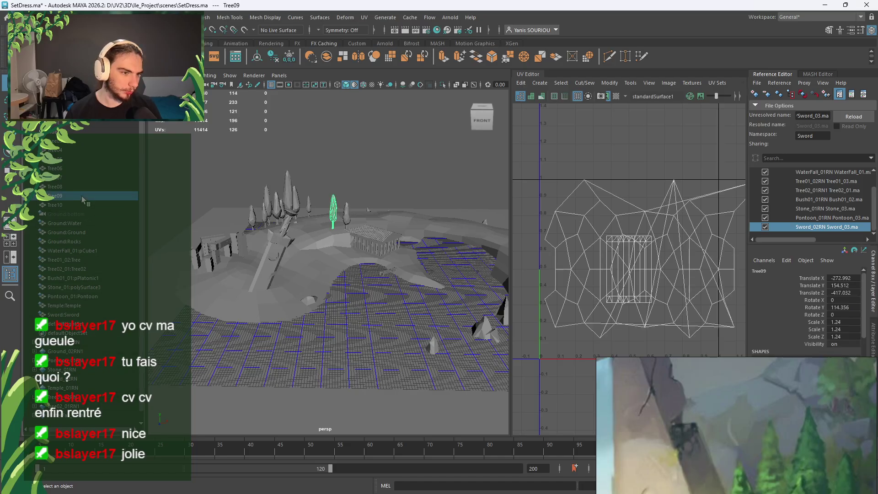
left_click(30, 360)
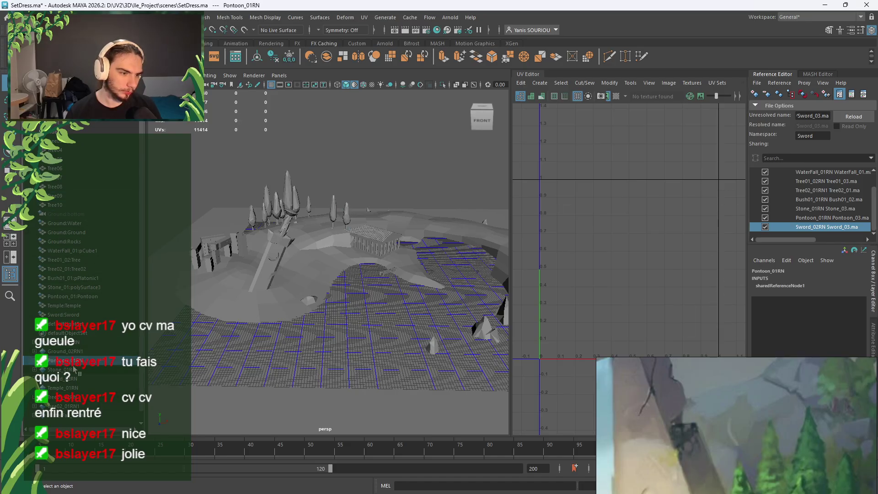
left_click(73, 370)
left_click(73, 378)
left_click(73, 388)
left_click(71, 397)
left_click(72, 406)
left_click(71, 416)
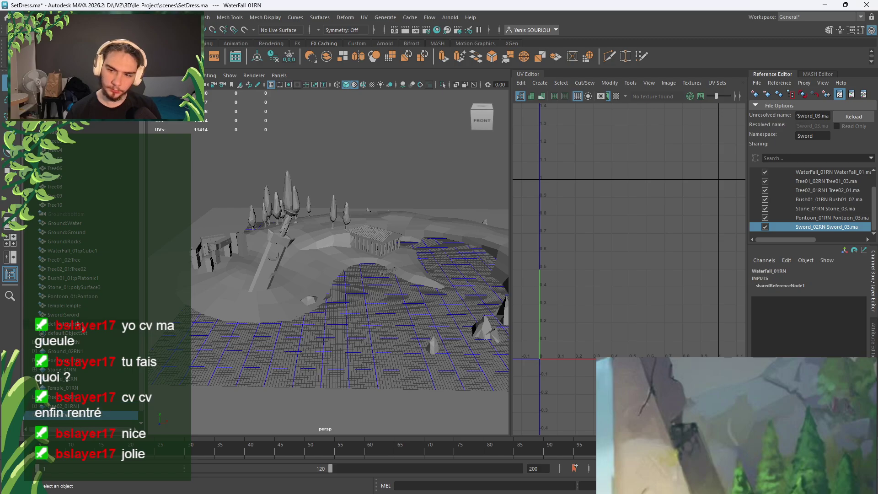
left_click(94, 306)
scroll(226, 306, "up", 5)
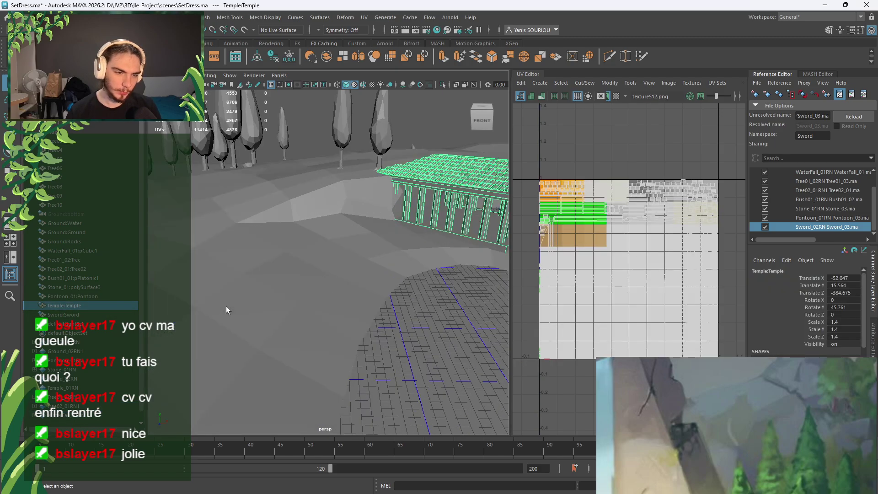
scroll(240, 306, "down", 5)
left_click_drag(240, 305, 267, 267, "alt")
scroll(289, 312, "up", 4)
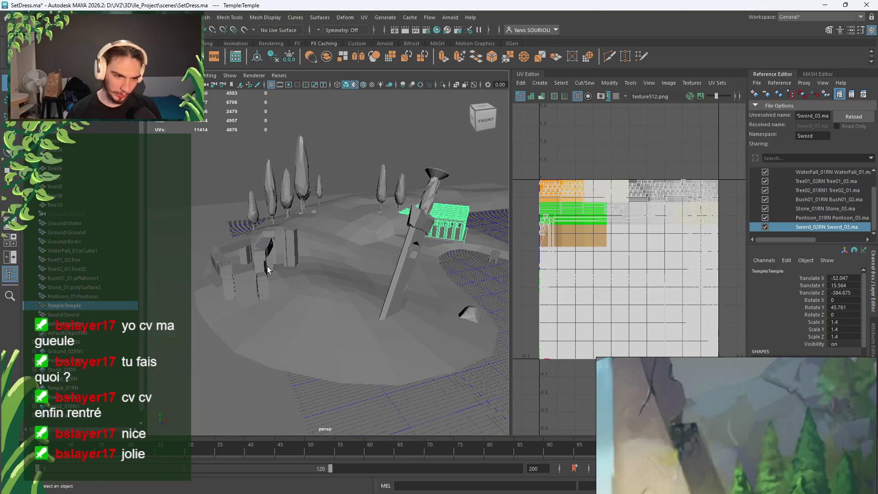
Scale the stone arch group uniformly to 0.8 in X, Y and Z
left_click(267, 266)
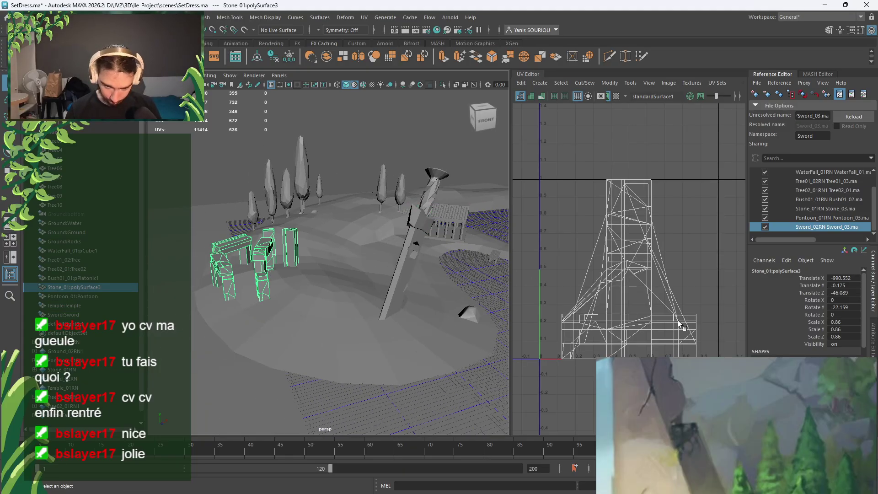
left_click(852, 322)
type("0.8")
key("Return")
left_click(843, 329)
type("0")
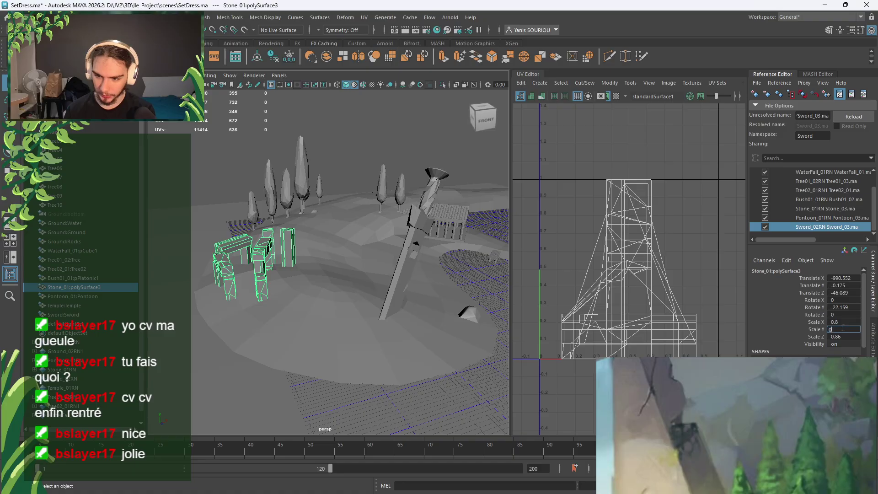
type(".8")
key("Return")
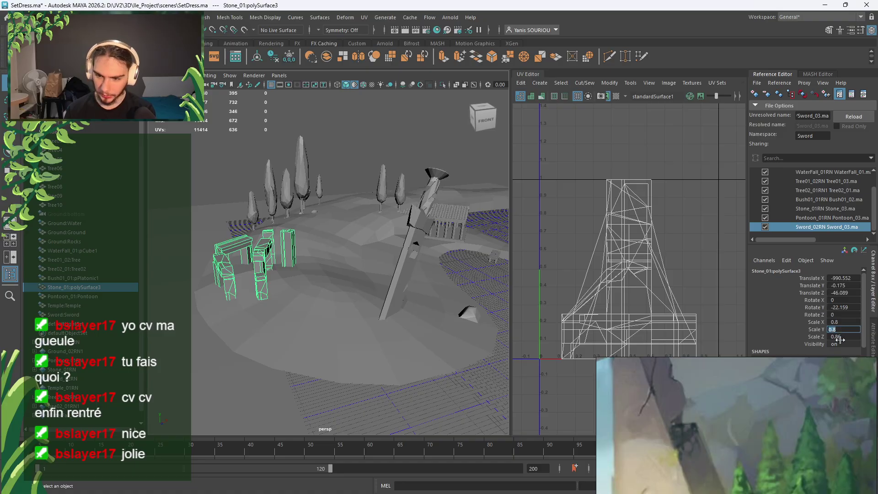
left_click(841, 339)
type("0.8")
key("Return")
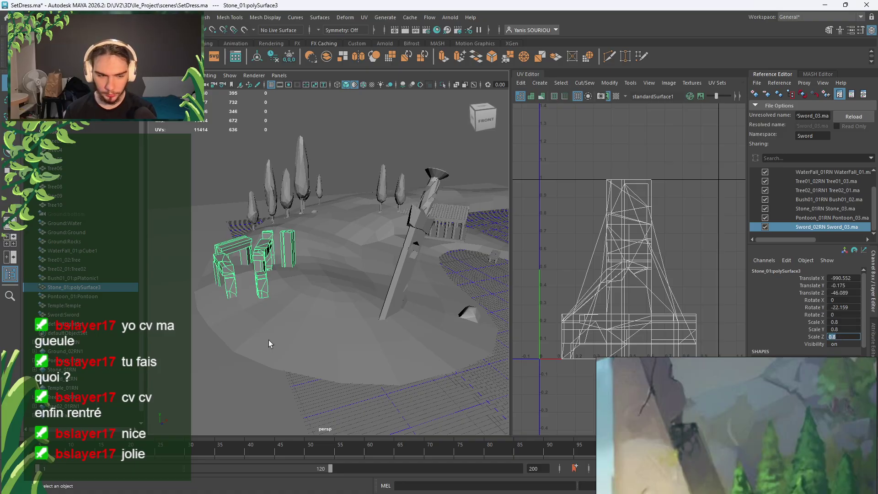
Inspect the resized stone arches up close and their proportions against the whole island layout
left_click(164, 241)
left_click_drag(226, 277, 271, 281, "alt")
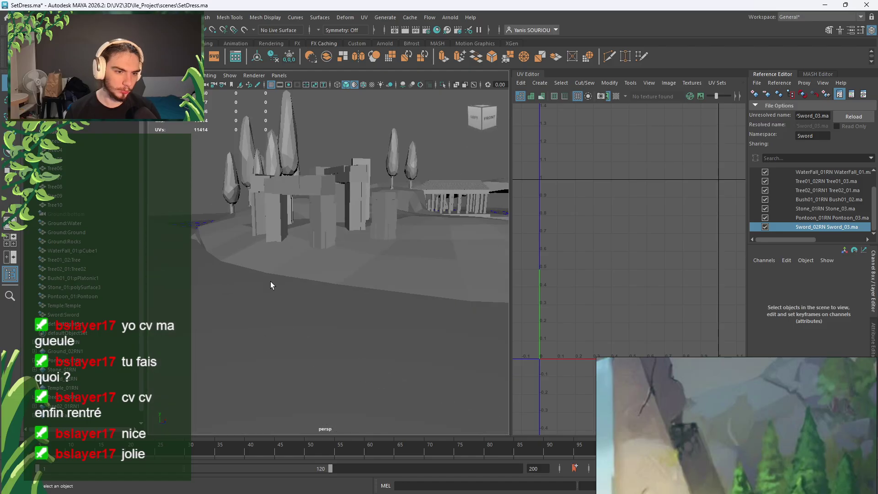
scroll(272, 282, "up", 5)
middle_click_drag(294, 282, 307, 313, "alt")
left_click_drag(307, 314, 317, 287, "alt")
scroll(377, 305, "down", 3)
left_click(327, 290)
scroll(351, 321, "down", 8)
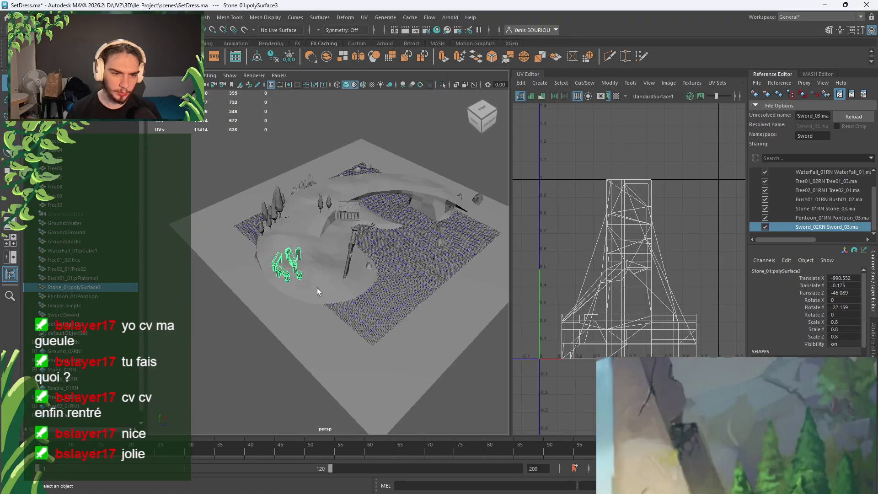
left_click(355, 109)
left_click_drag(355, 108, 358, 206, "alt")
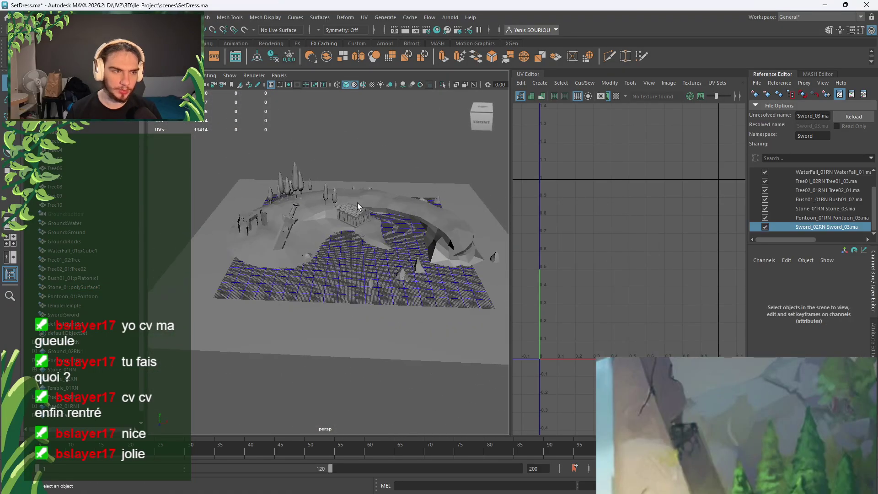
scroll(334, 262, "up", 10)
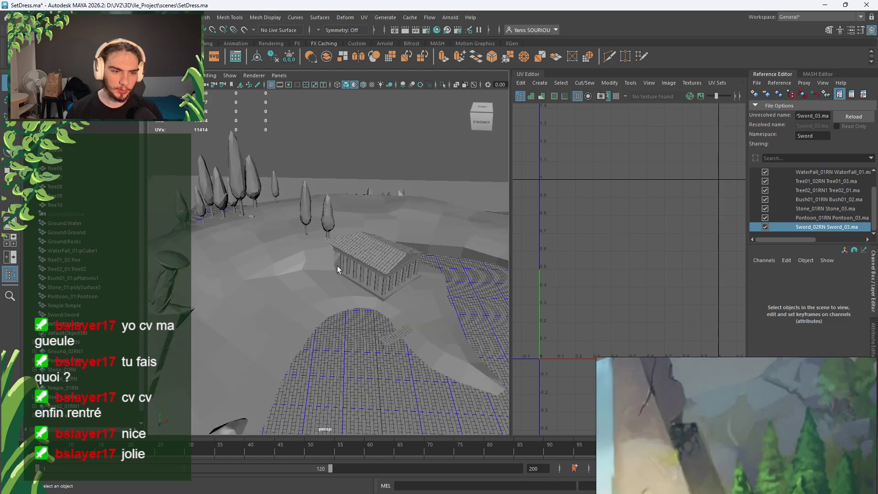
scroll(381, 232, "down", 5)
Enlarge the pontoon in front of the temple uniformly to a scale of 1.5 in X, Y and Z
left_click(414, 274)
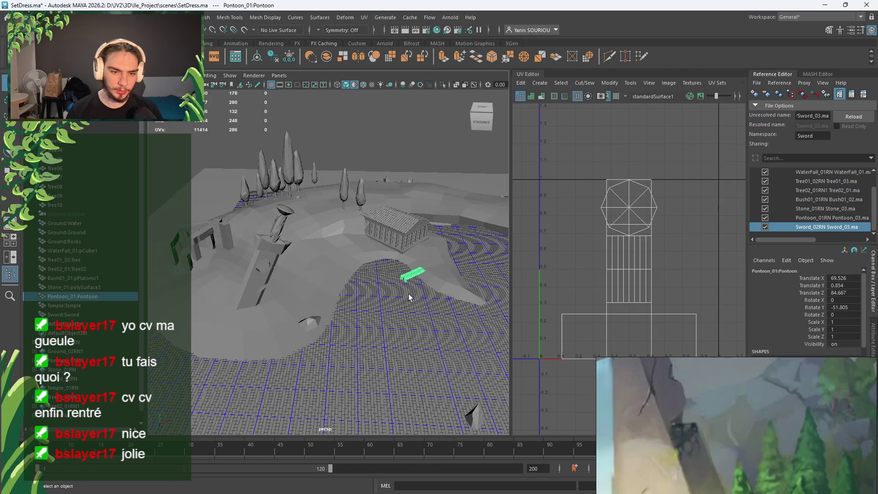
left_click_drag(414, 275, 324, 294, "alt")
scroll(375, 288, "up", 5)
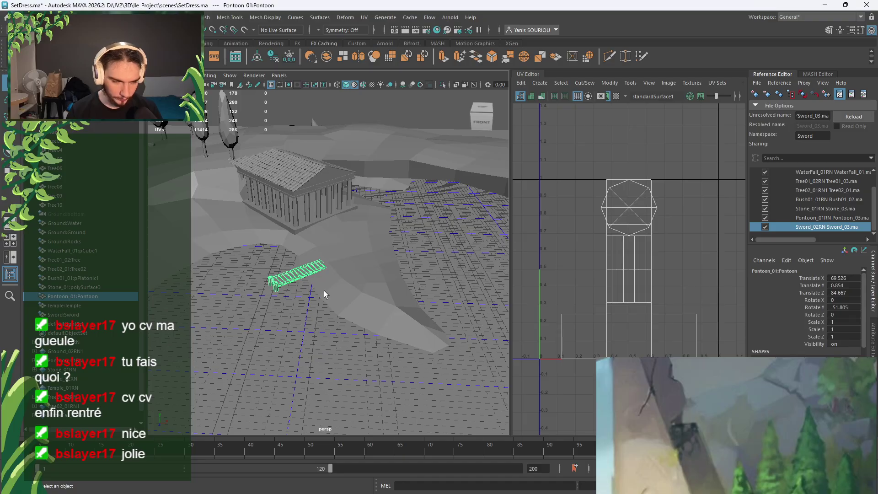
key("r")
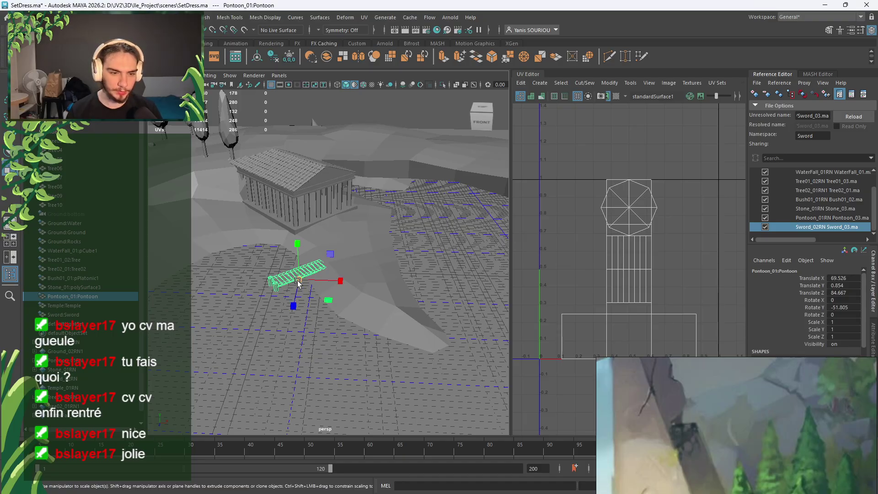
left_click_drag(297, 281, 360, 296)
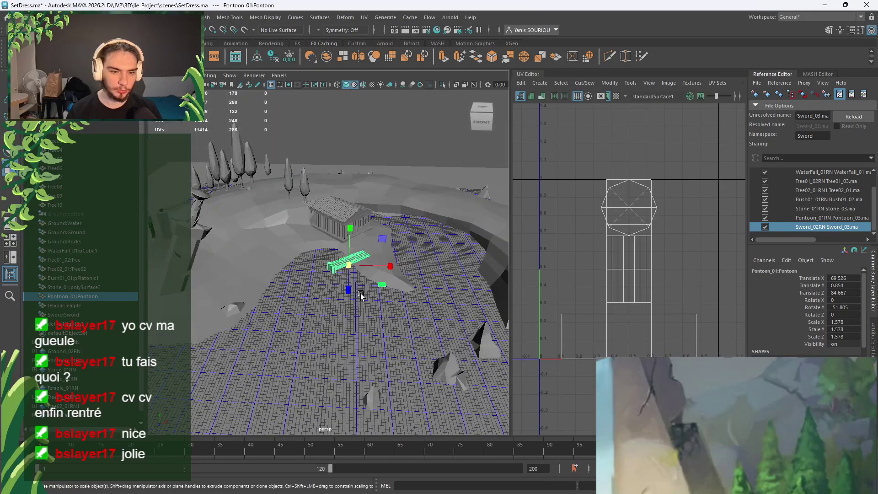
left_click(845, 324)
type("1.5")
left_click(843, 329)
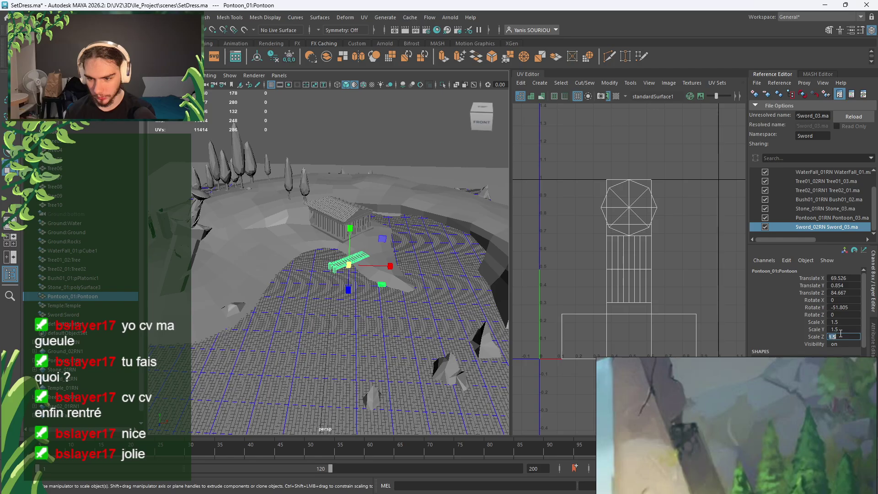
Move the pontoon against the shoreline, to about X 50.143, Y -5.84, Z 104.883
scroll(399, 275, "up", 6)
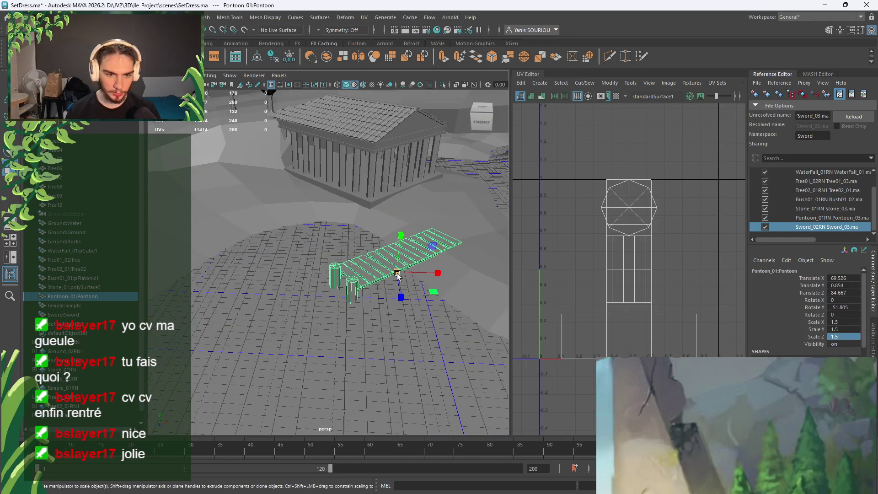
key("w")
left_click_drag(396, 260, 405, 346)
scroll(395, 334, "up", 2)
scroll(390, 334, "down", 1)
left_click_drag(284, 327, 238, 269)
middle_click_drag(225, 265, 230, 265)
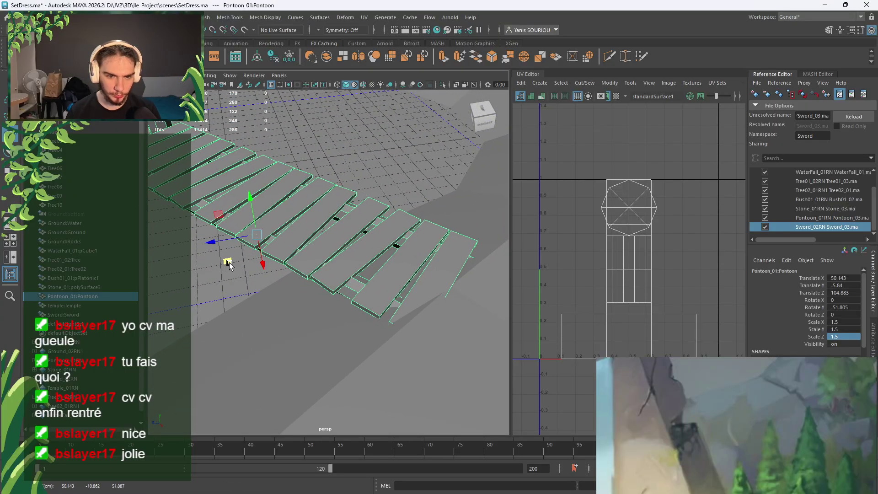
scroll(229, 263, "down", 6)
left_click_drag(230, 265, 322, 282, "alt")
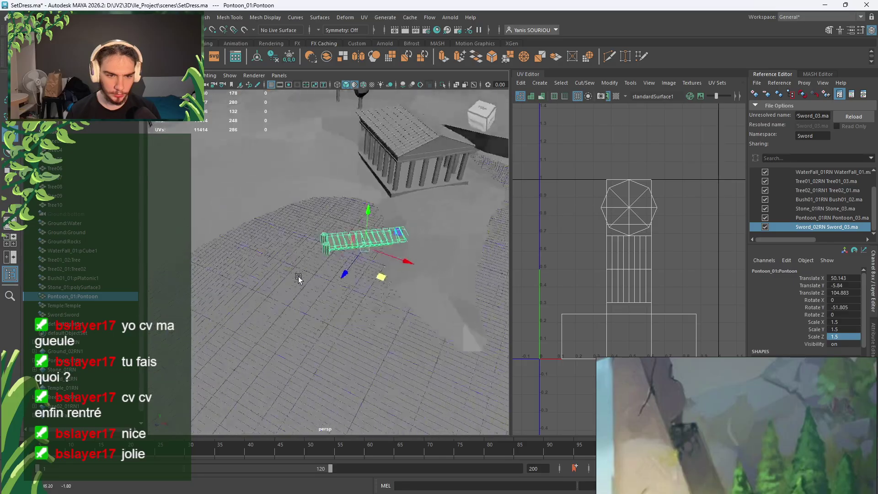
middle_click_drag(322, 282, 344, 251, "alt")
scroll(345, 252, "up", 2)
scroll(345, 251, "down", 8)
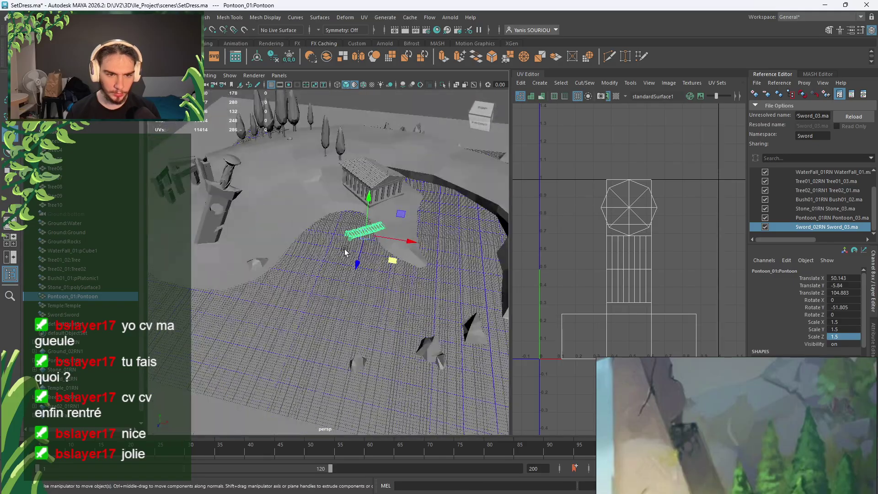
Deselect the pontoon, check its placement near the temple, and save the SetDress scene
left_click_drag(345, 252, 351, 242, "alt")
left_click(387, 133)
left_click_drag(369, 284, 359, 300, "alt")
scroll(398, 273, "up", 4)
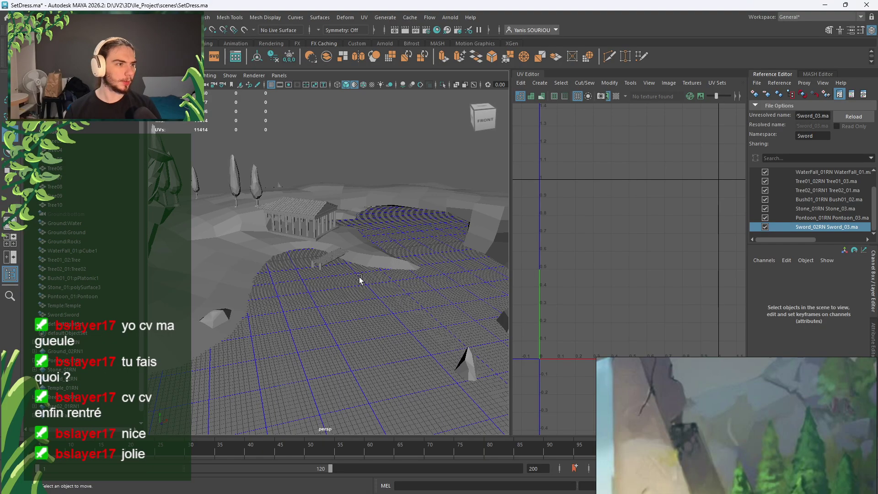
key("ctrl+s")
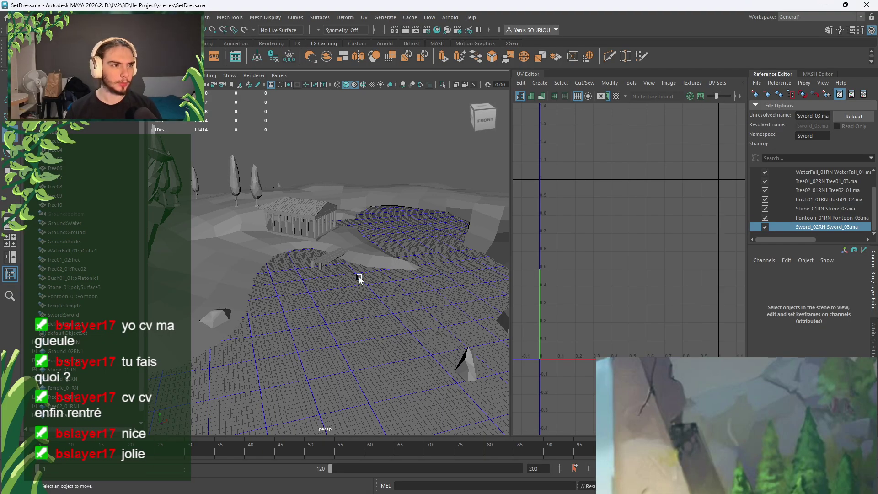
Switch from SetDress to the sword's Maya window and open Stone_03.ma from assets/stone, accepting the default ACES 1.0 SDR-video (sRGB) transforms
key("alt+Tab")
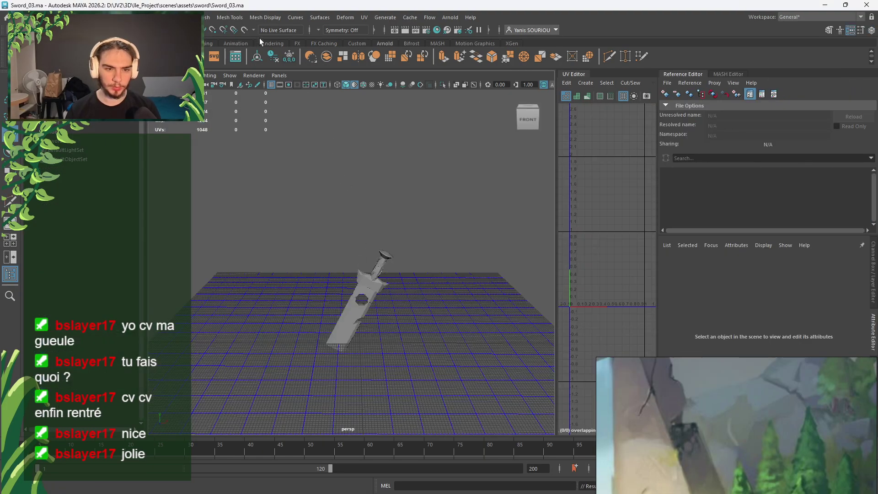
left_click(20, 17)
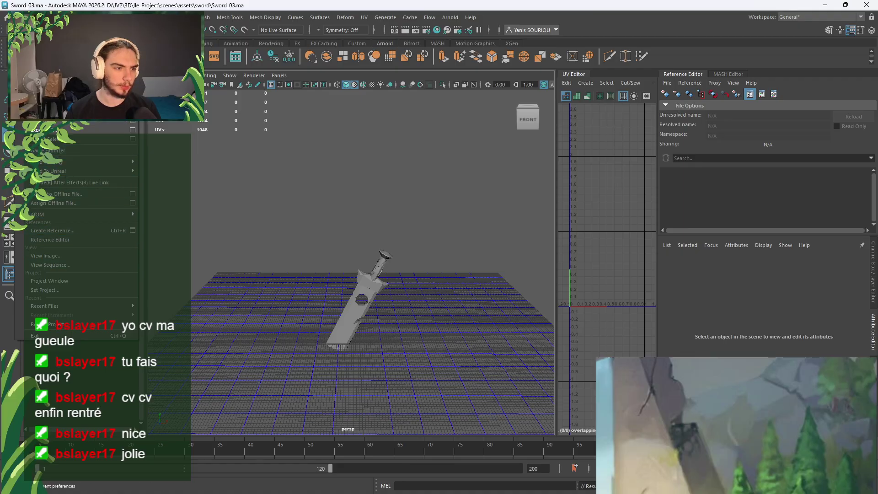
left_click(47, 42)
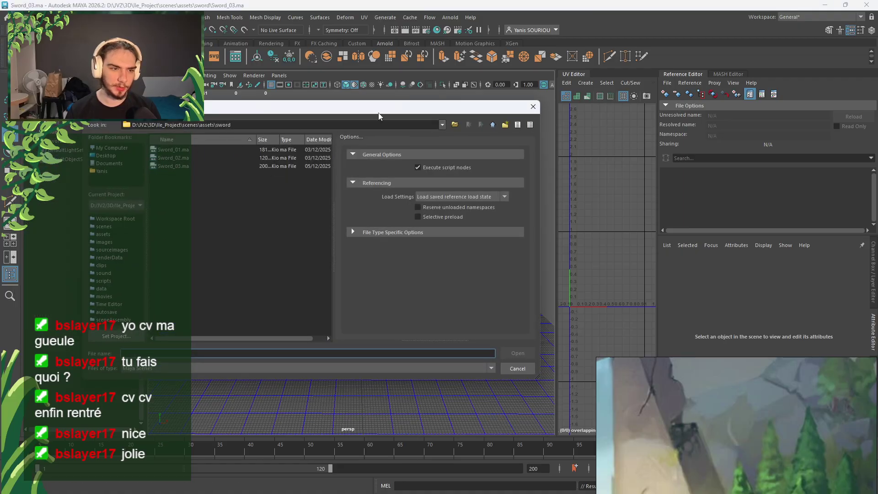
left_click(490, 127)
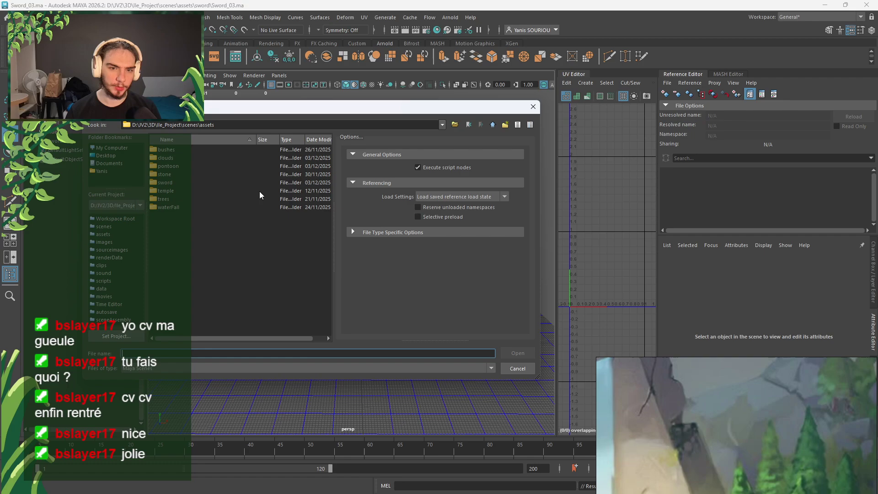
double_click(186, 176)
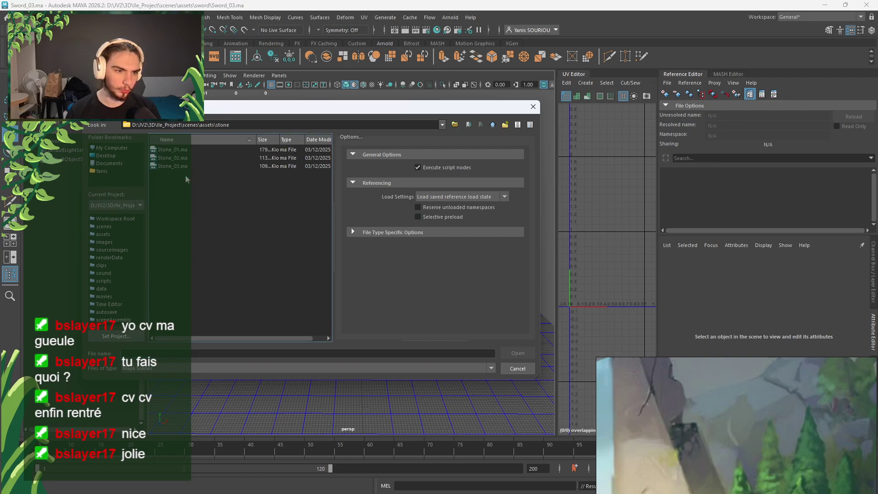
double_click(187, 167)
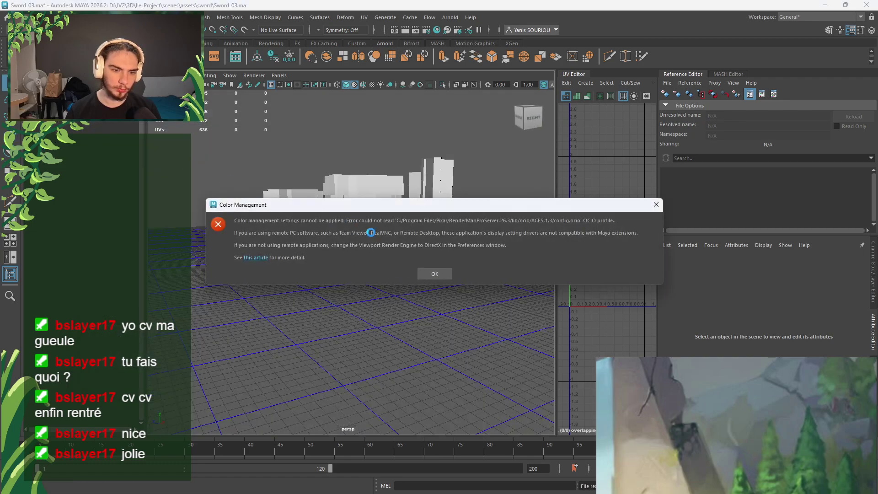
left_click(435, 274)
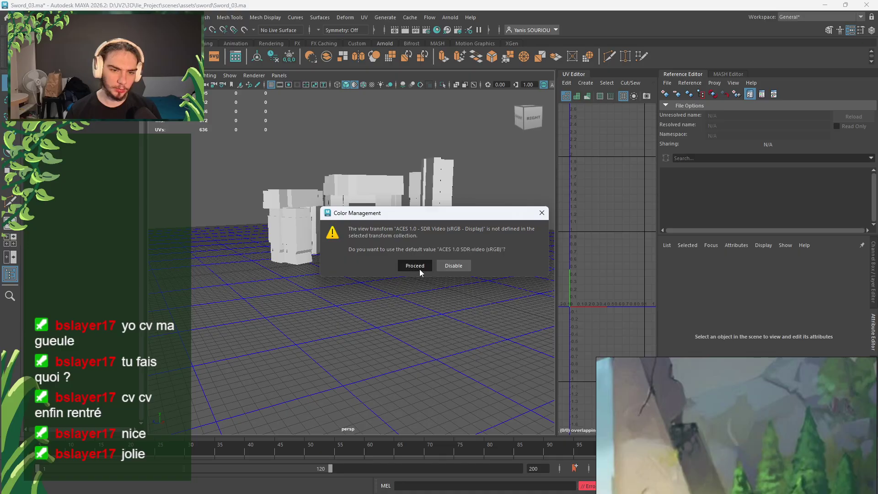
left_click(416, 268)
left_click(413, 266)
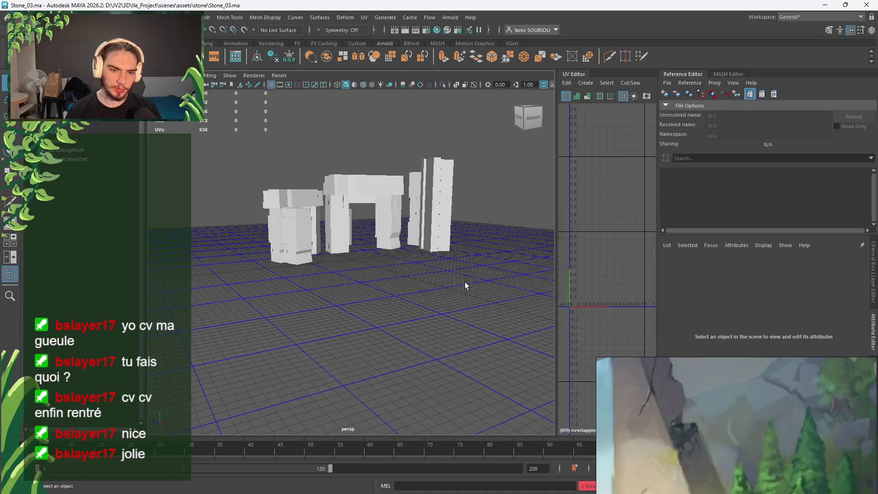
Check the scale values of the stone arches in the SetDress scene, then return to the Stone_03 scene
left_click(437, 205)
key("alt+Tab")
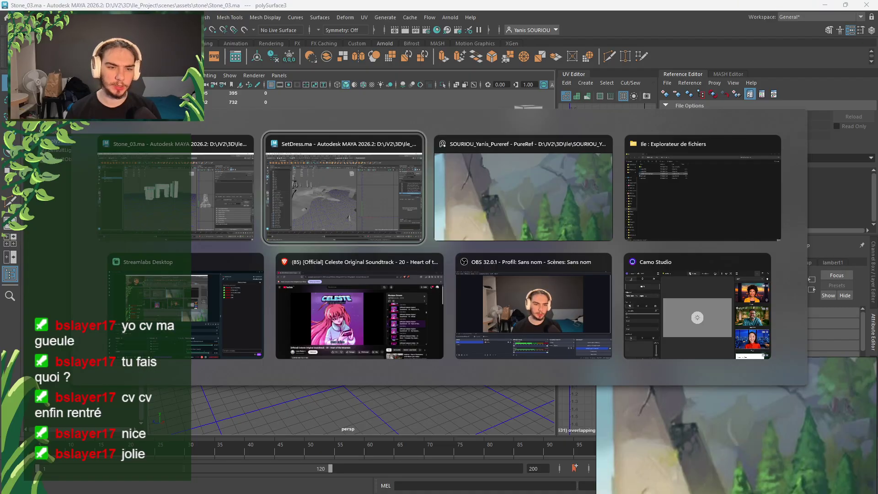
left_click(252, 241)
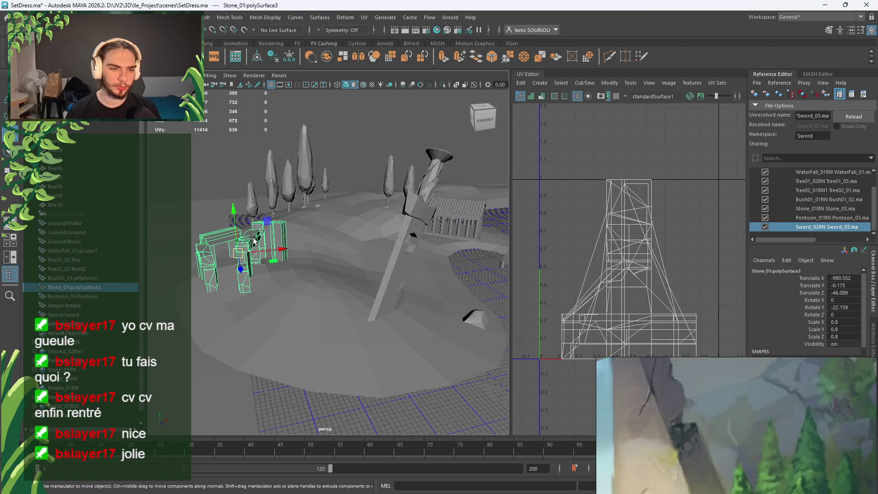
key("alt+Tab")
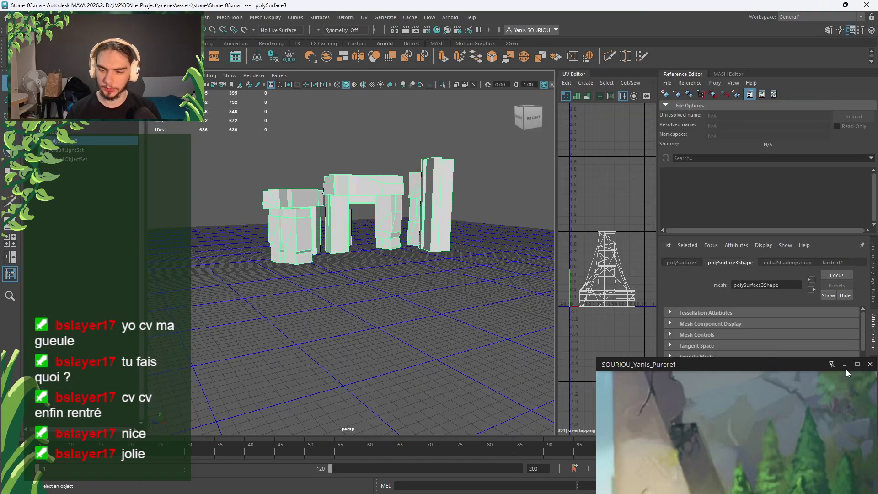
Minimize the PureRef reference board and scale the stone arches uniformly to 0.8 in X, Y and Z
left_click(846, 369)
left_click_drag(430, 301, 436, 281, "alt")
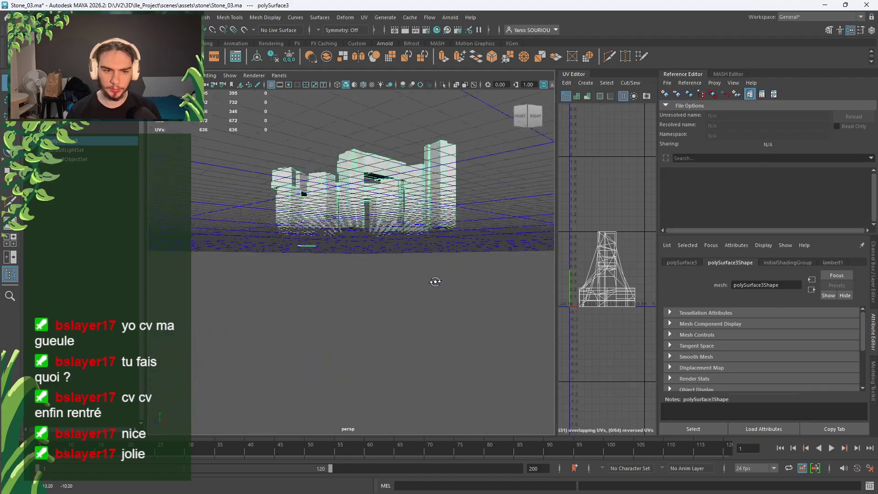
scroll(373, 276, "up", 6)
left_click_drag(372, 274, 444, 284, "alt")
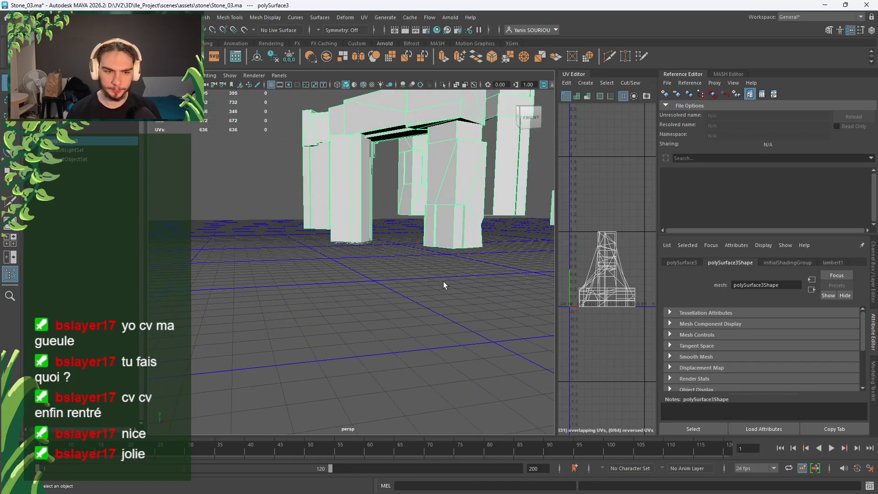
middle_click_drag(444, 285, 349, 291, "alt")
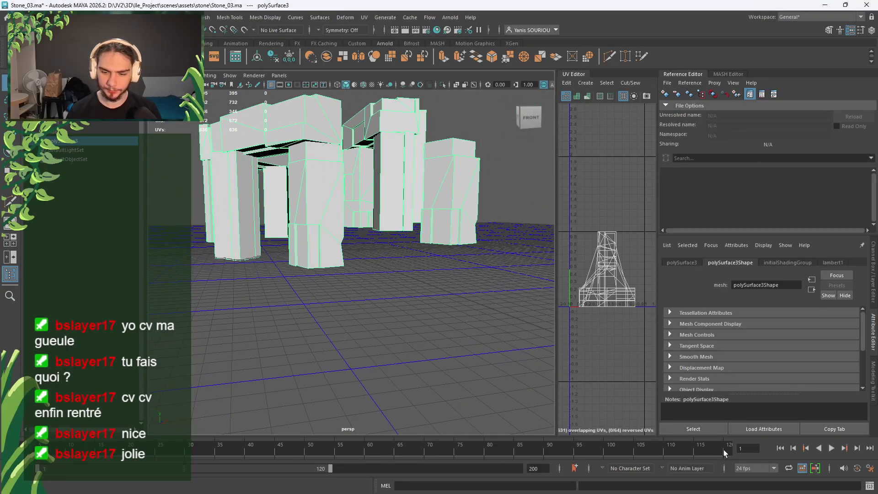
left_click(874, 338)
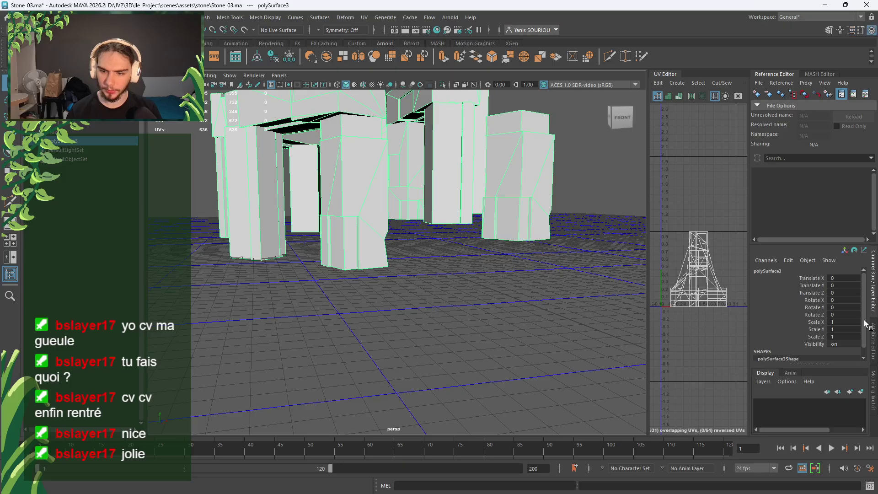
left_click(835, 328)
type(".8")
left_click(838, 341)
left_click(847, 338)
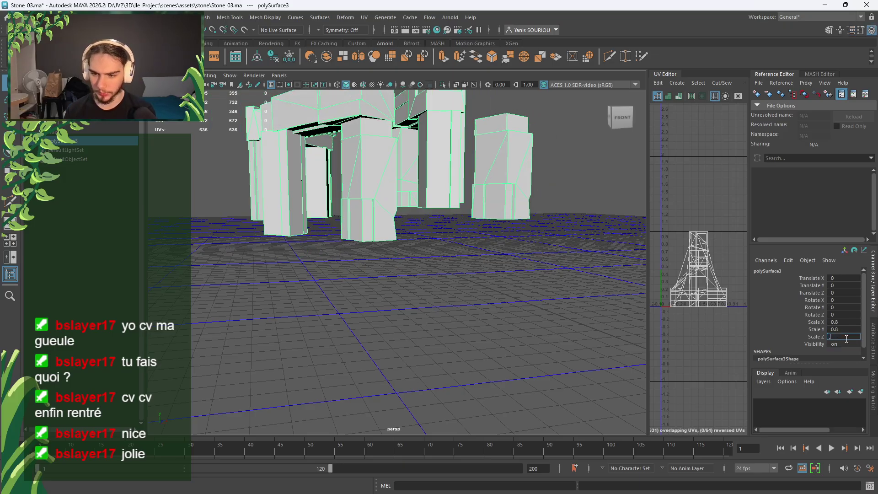
type(".8")
key("Return")
Lower the stone arches vertically toward the grid, to about Translate Y -22.101
left_click(413, 235)
left_click(348, 212)
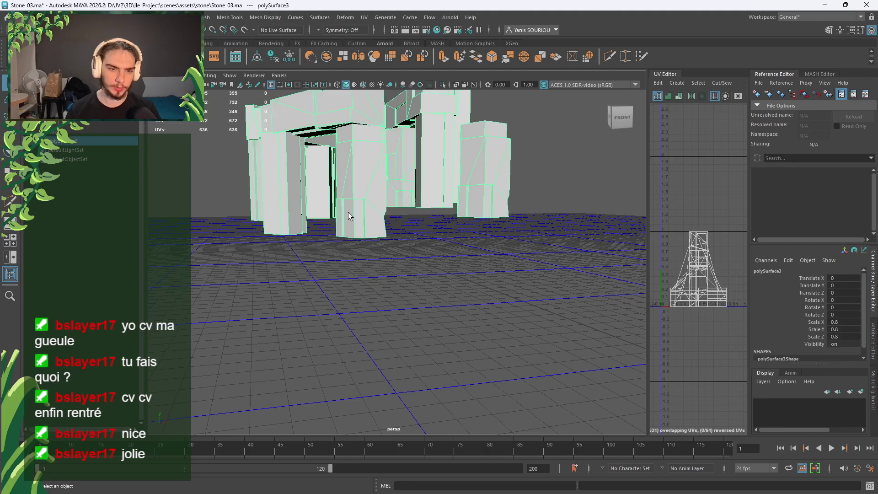
key("w")
mouse_move(384, 149)
left_mouse_down()
mouse_move(372, 160)
mouse_move(389, 155)
left_mouse_up()
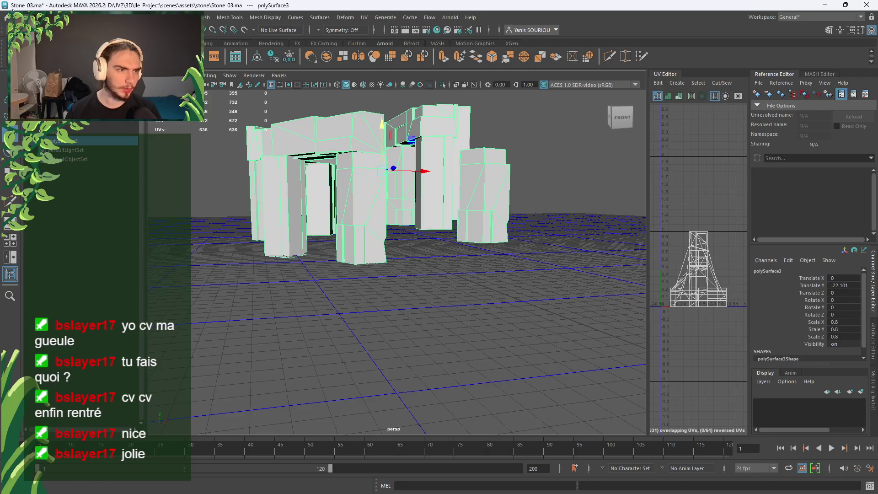
Deselect the stone arches and save the scene as a new version named Stone_04.ma
left_click(209, 158)
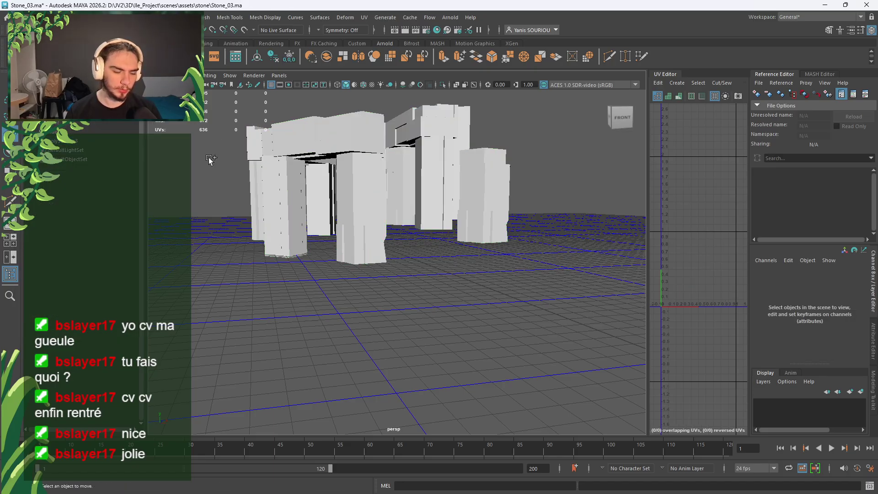
key("ctrl+shift+s")
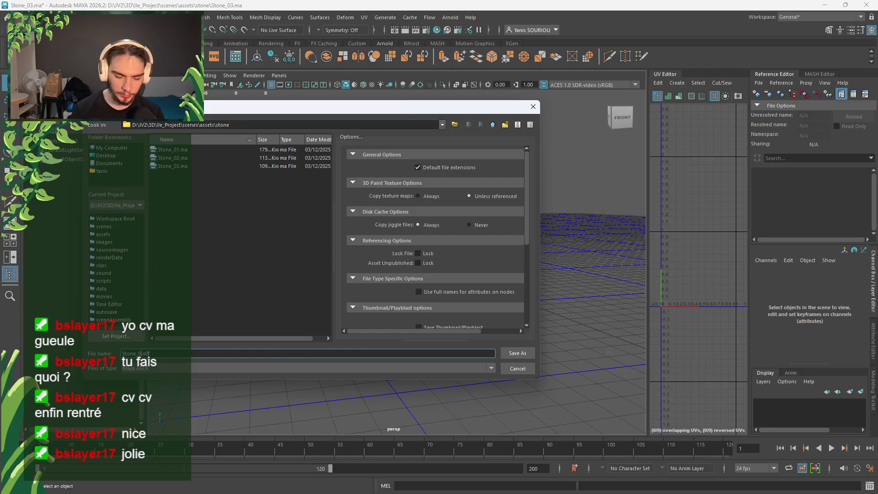
type("4")
key("Return")
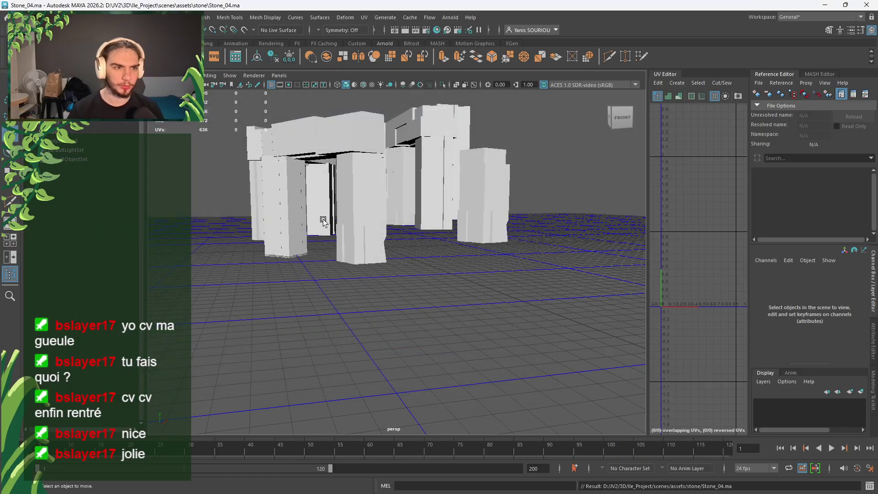
Inspect the bases and tops of the scaled stones up close from above and save Stone_04.ma again
left_click(323, 221)
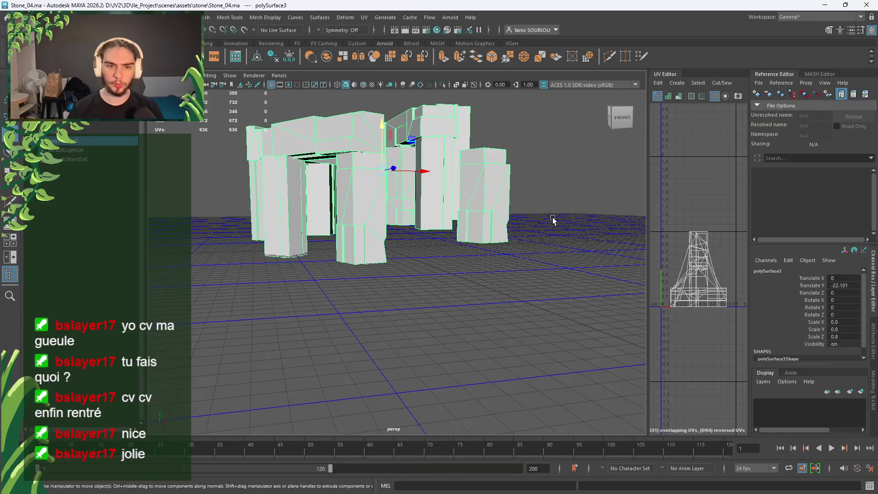
left_click_drag(553, 219, 396, 343, "alt")
scroll(521, 266, "up", 3)
middle_click_drag(396, 343, 483, 243, "alt")
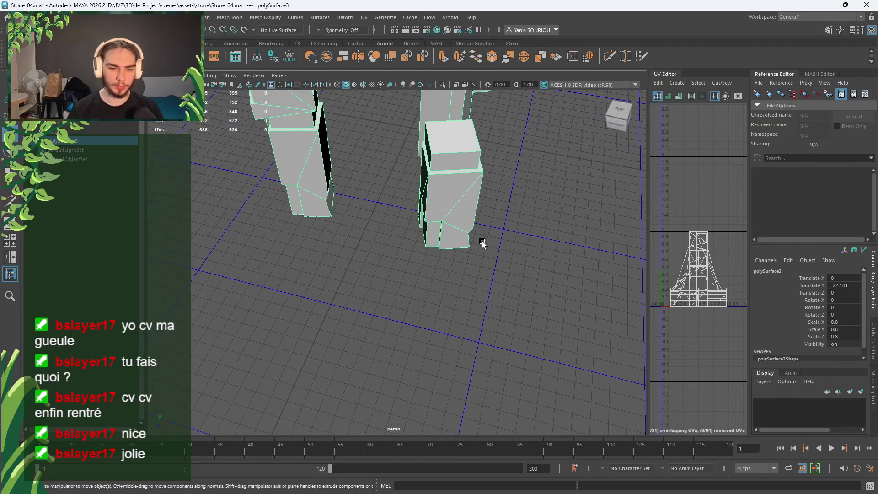
left_click_drag(482, 242, 373, 287, "alt")
scroll(420, 261, "up", 3)
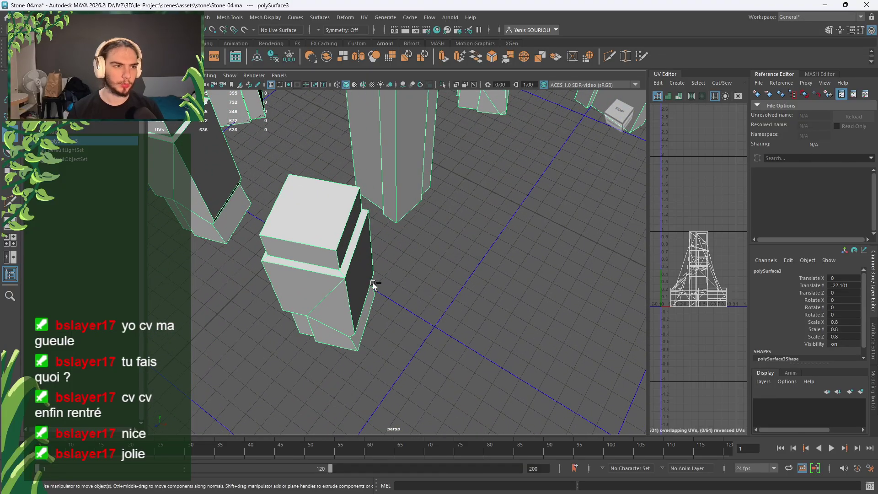
key("ctrl+s")
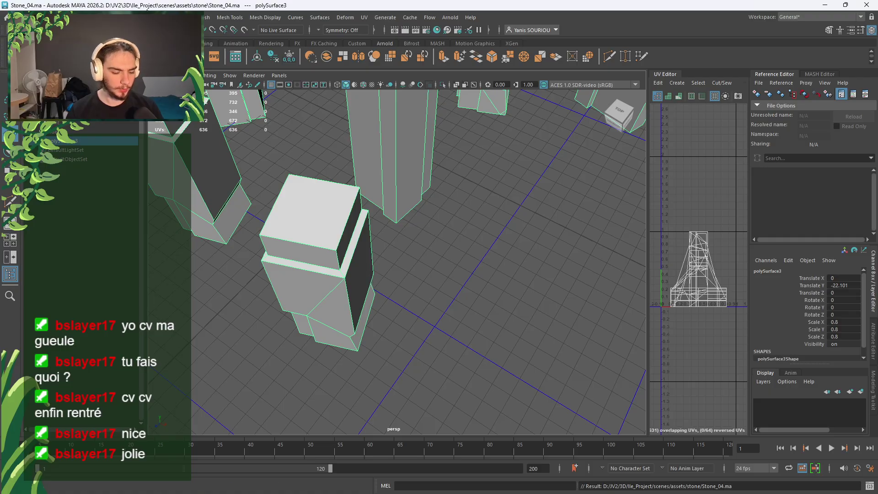
Open Pontoon_04.ma from the assets/pontoon folder, accepting the default color management transforms
left_click(21, 17)
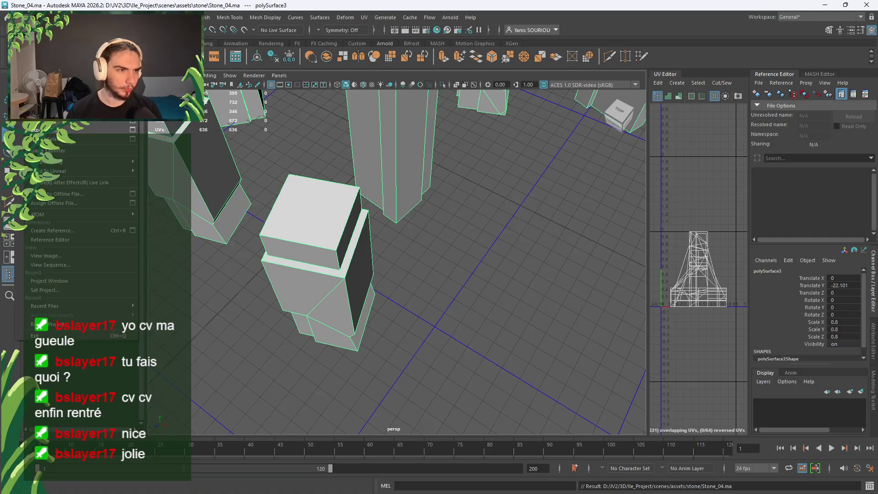
left_click(46, 38)
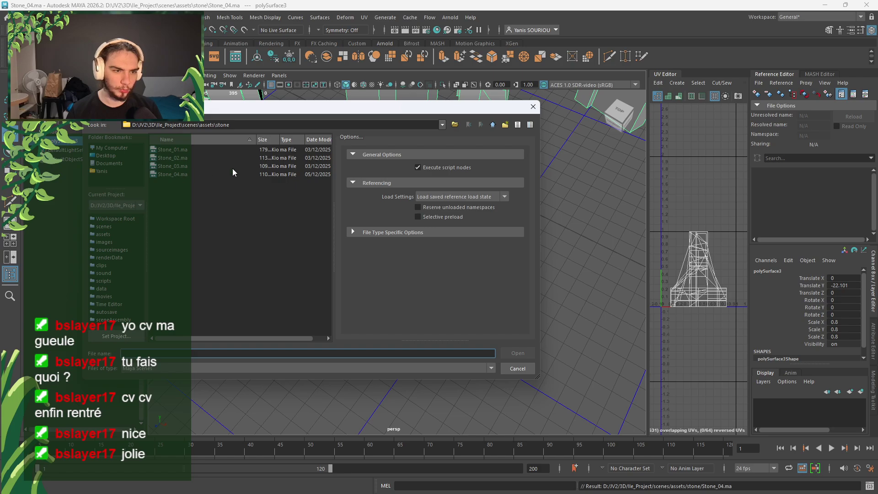
left_click(493, 125)
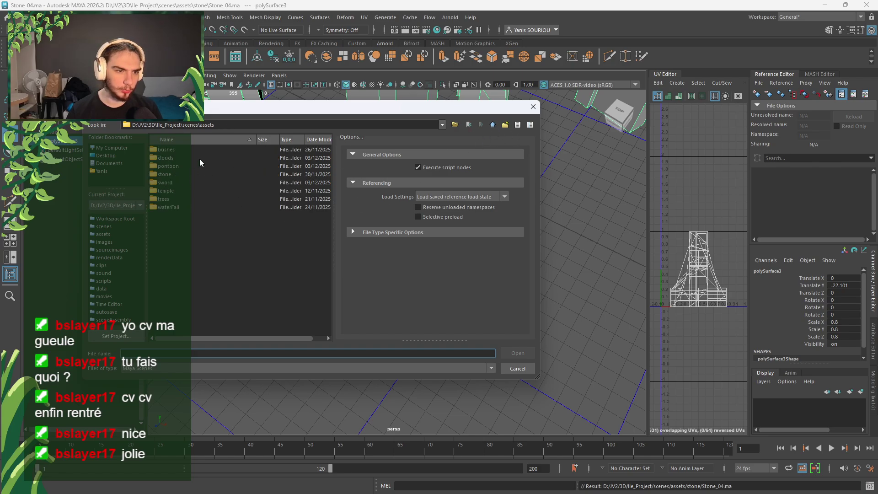
double_click(173, 166)
double_click(177, 174)
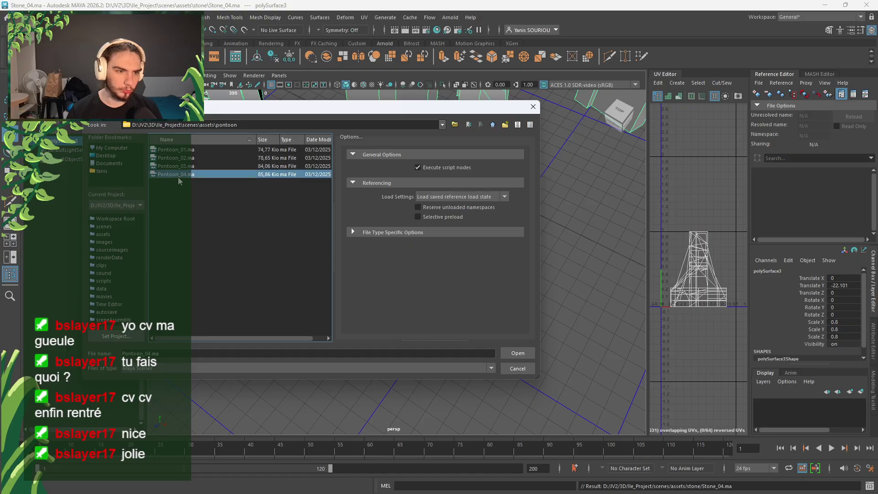
left_click(421, 265)
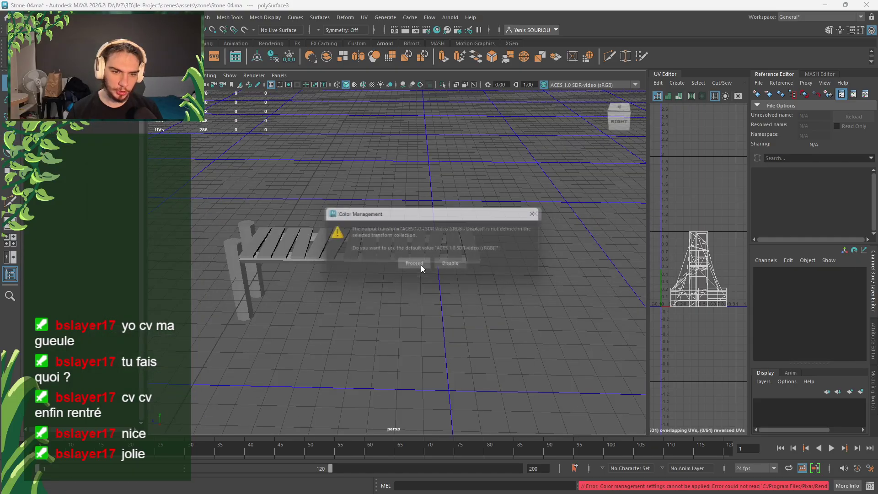
left_click(421, 264)
Select the pontoon in the SetDress scene to check its scale, then return to the Pontoon_04 scene
key("alt+Tab")
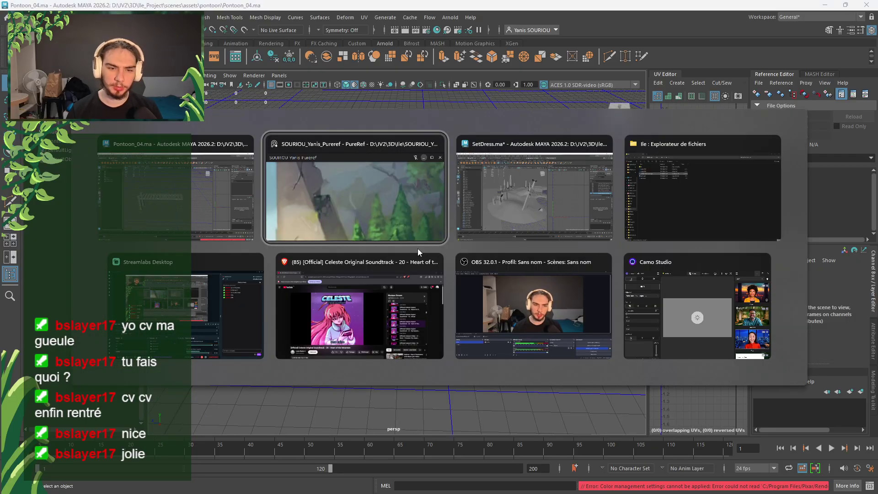
key("alt+Tab")
left_click_drag(386, 266, 361, 269, "alt")
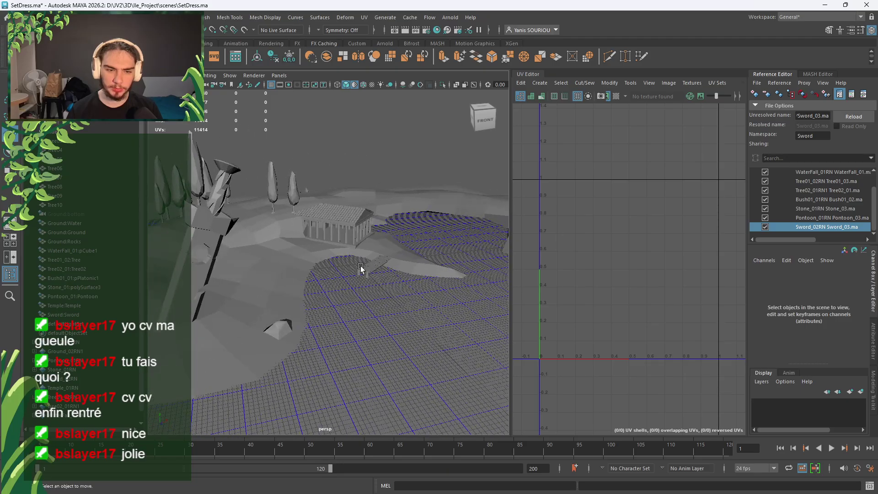
left_click(366, 270)
key("alt+Tab")
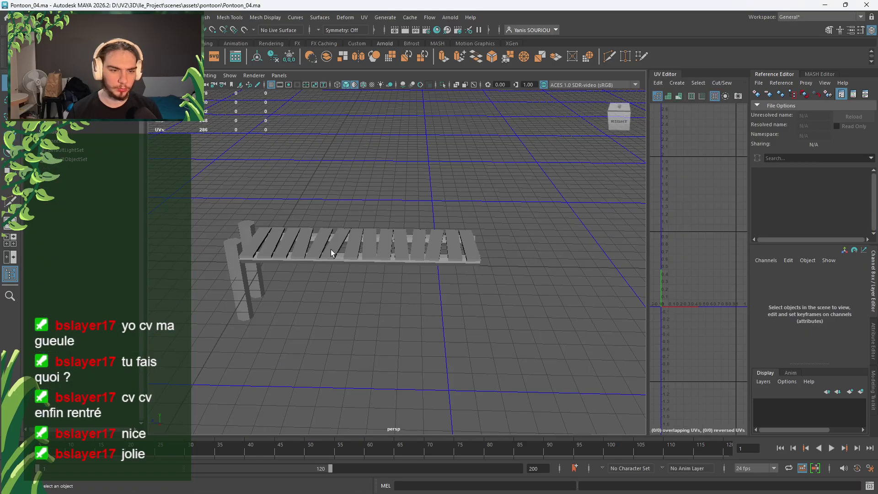
Set the pontoon's X, Y and Z scale to 1.5, and deselect it
left_click(331, 251)
left_click_drag(331, 290, 412, 273, "alt")
scroll(412, 273, "up", 2)
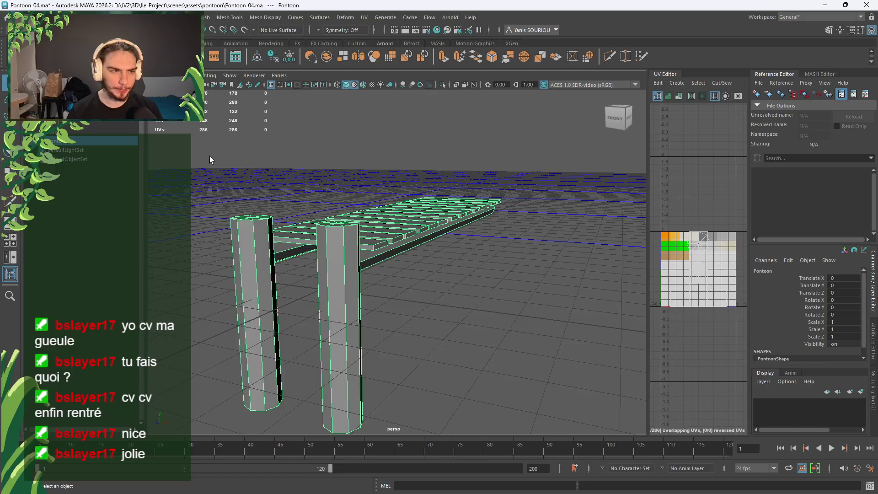
left_click(838, 317)
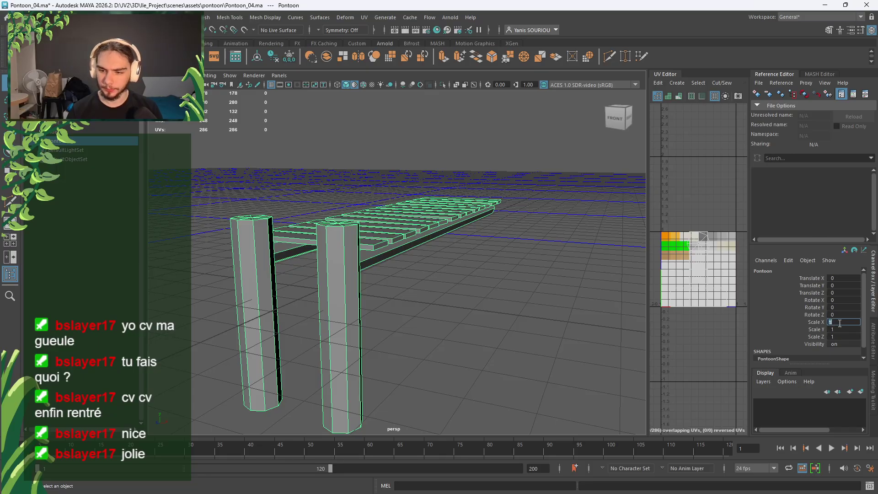
left_click(839, 329)
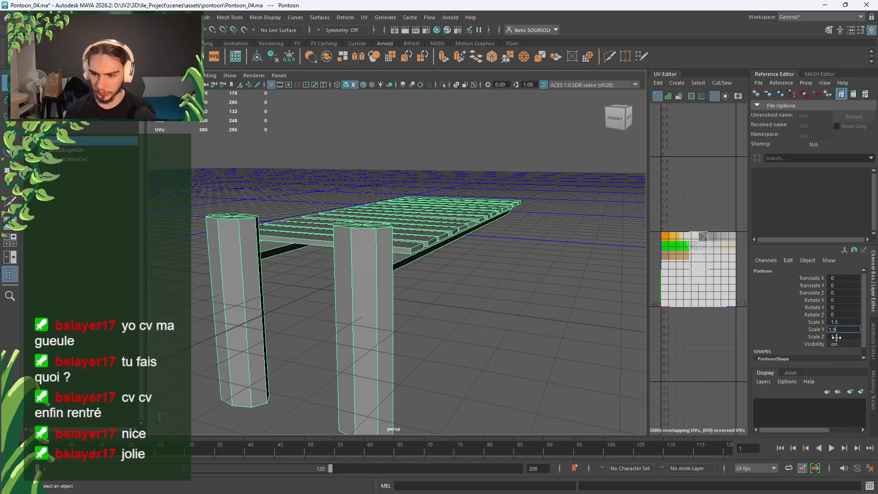
left_click(837, 337)
key("Return")
left_click(462, 319)
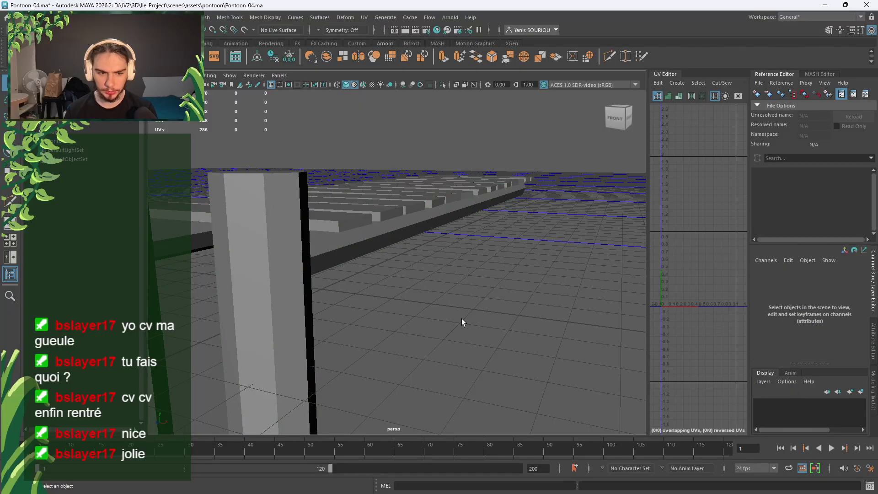
scroll(471, 316, "down", 5)
left_click_drag(450, 318, 384, 291, "alt")
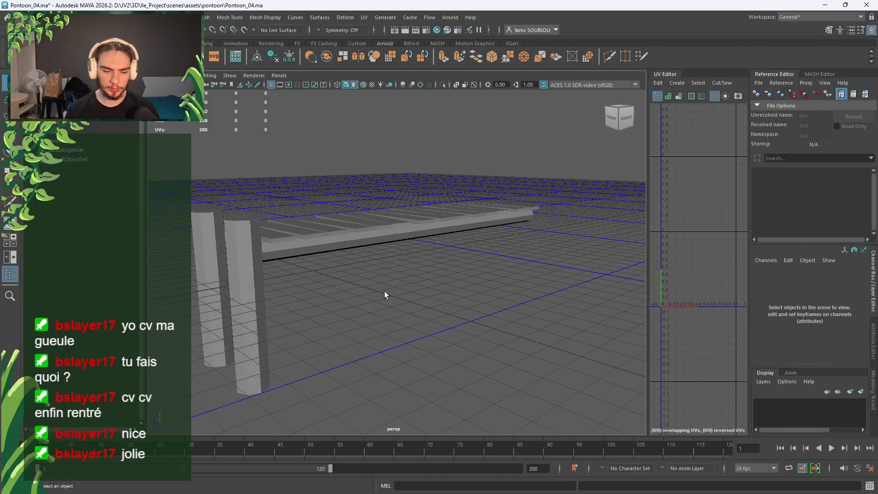
left_click(342, 234)
left_click(525, 325)
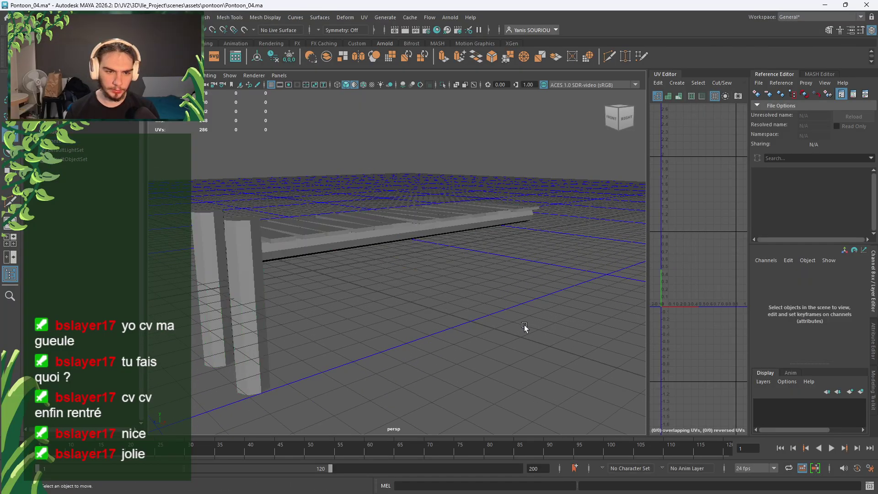
left_click_drag(524, 325, 496, 328, "alt")
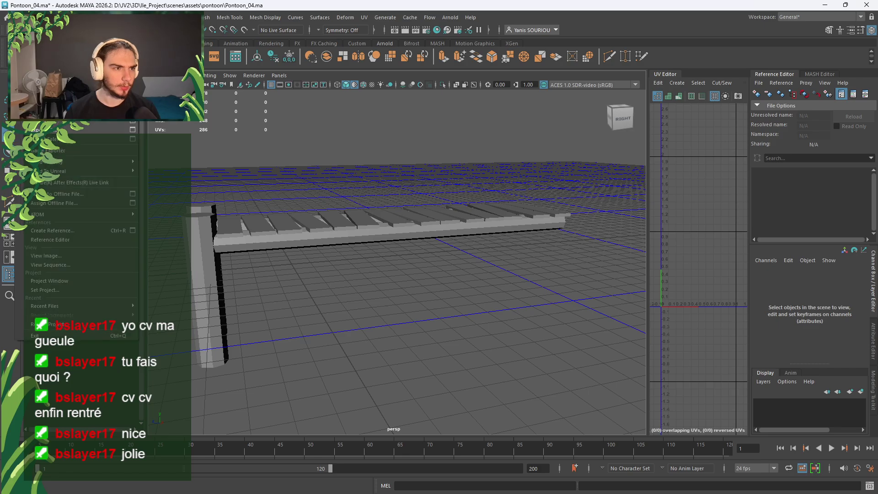
key("ctrl+shift+s")
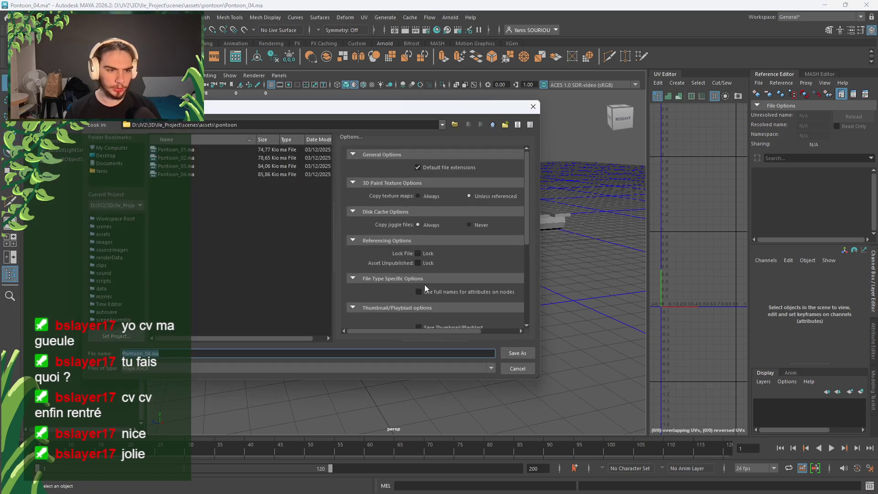
left_click(518, 368)
Select the pontoon and widen the UV Editor so its whole UV layout can be viewed
left_click(467, 231)
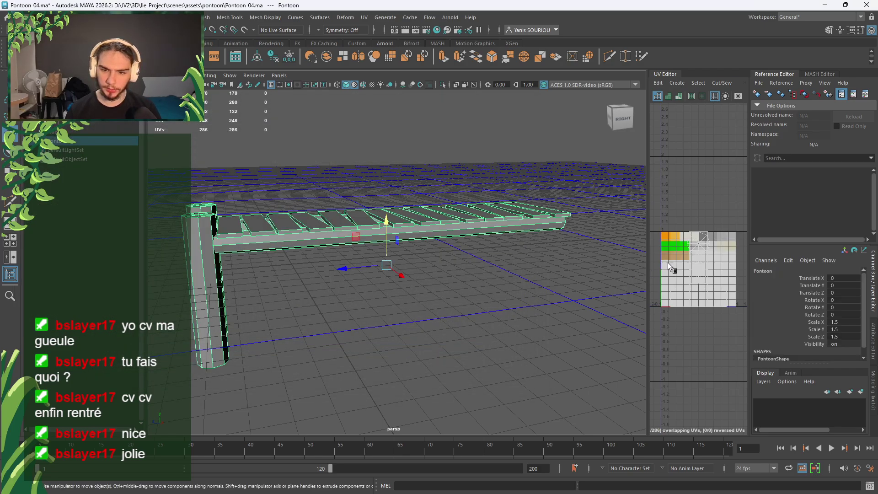
scroll(673, 263, "up", 6)
scroll(684, 260, "down", 4)
middle_click_drag(683, 257, 636, 253, "alt")
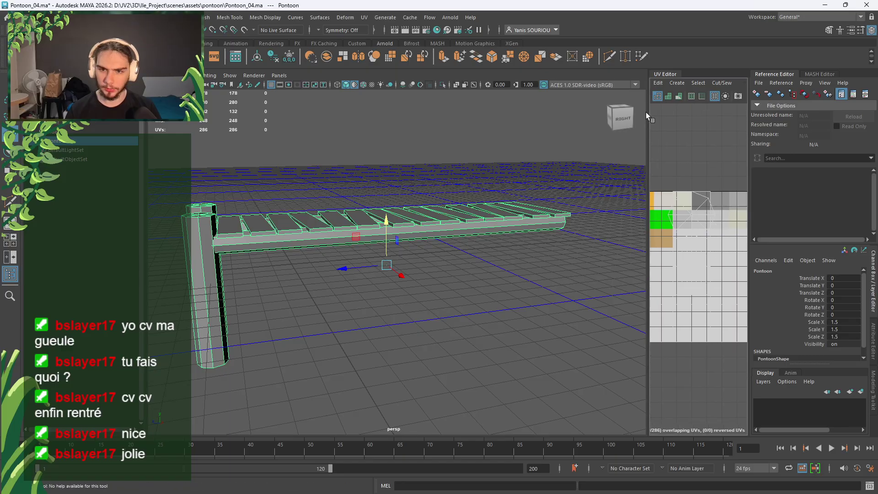
left_click_drag(646, 111, 414, 150)
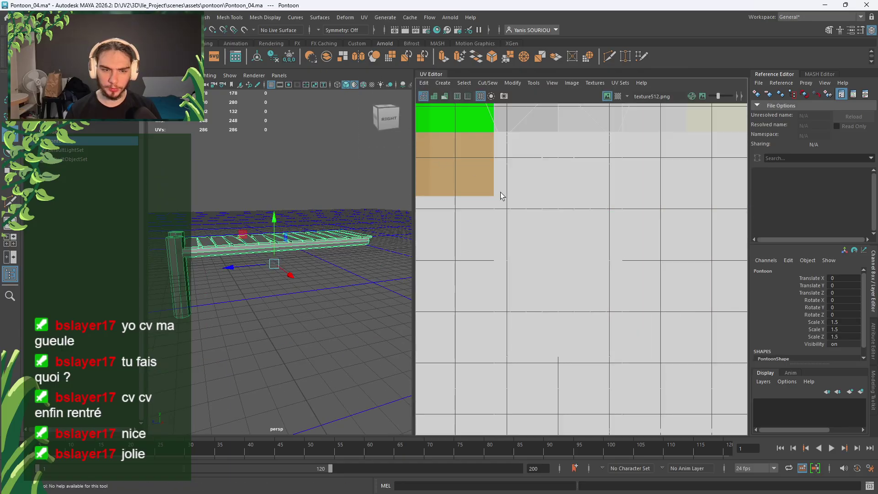
scroll(541, 199, "down", 5)
Preview the pontoon's UV tile with the checker map, and hide the texture image behind the UV shells
left_click(619, 96)
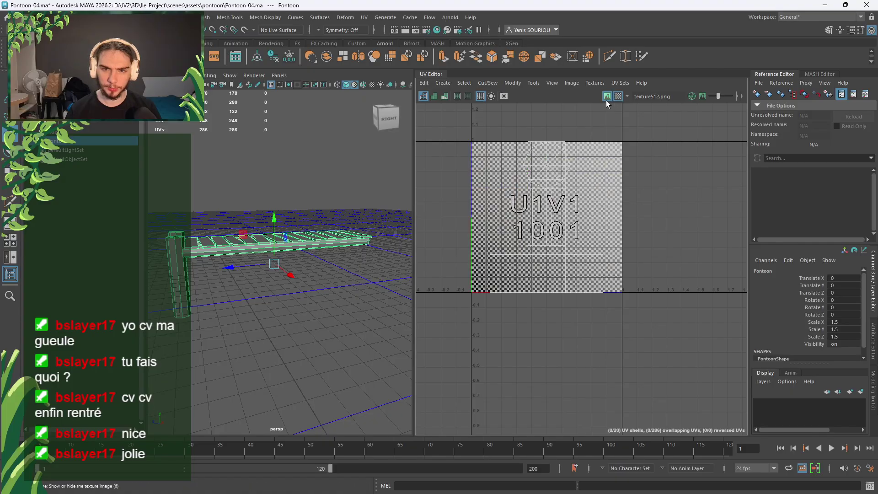
left_click(607, 97)
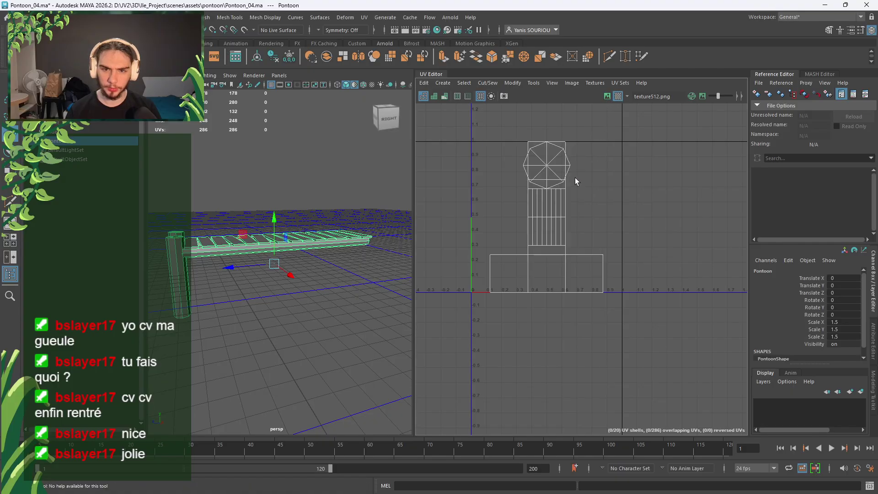
left_click(615, 97)
scroll(546, 203, "up", 2)
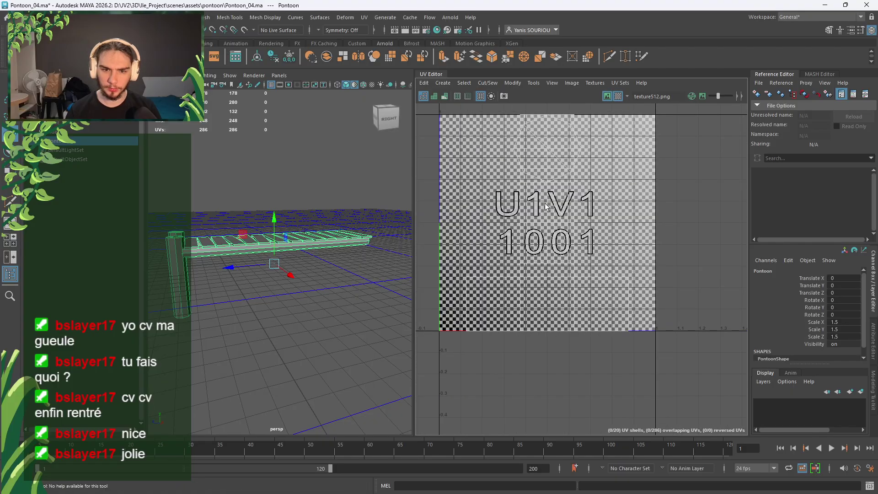
middle_click_drag(546, 204, 564, 208, "alt")
scroll(545, 254, "up", 1)
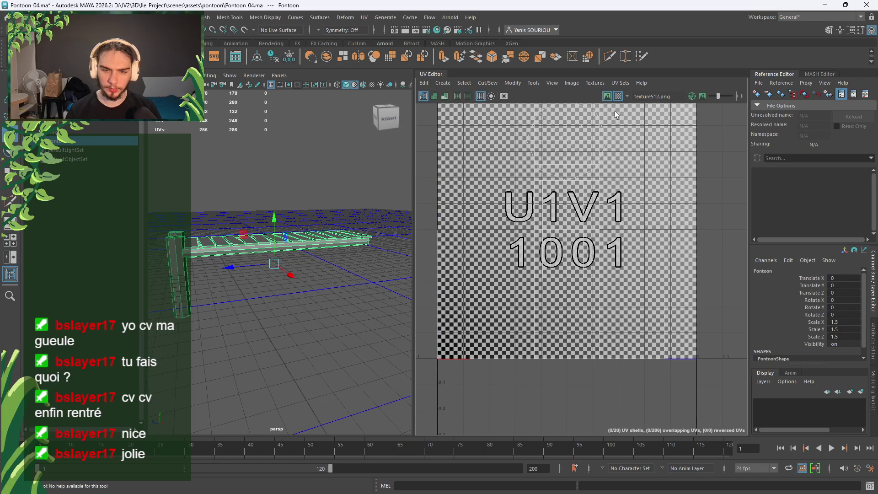
left_click(617, 97)
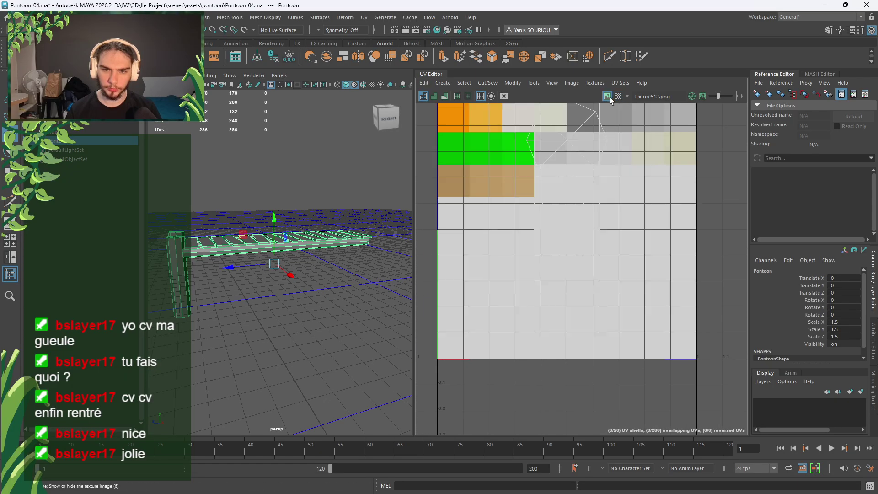
left_click(609, 97)
middle_click_drag(612, 177, 593, 234, "alt")
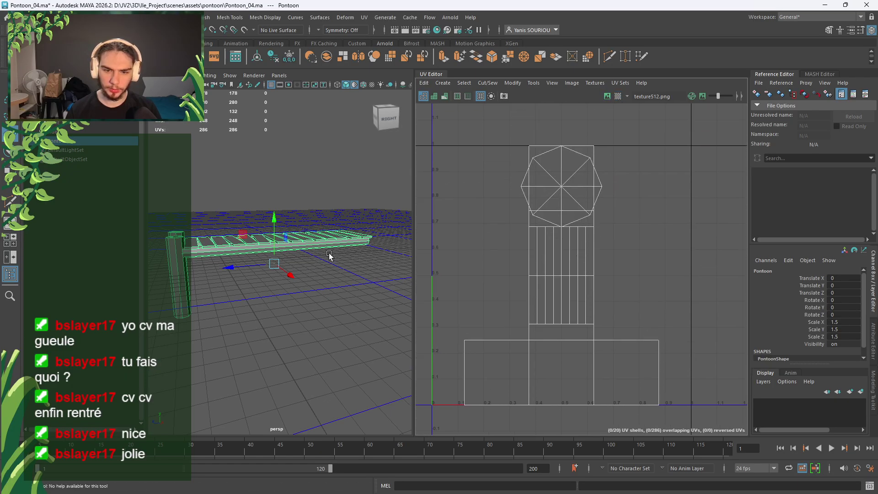
Show the UV Toolkit beside the UV Editor and give the perspective view more width around the pontoon posts
left_click_drag(204, 283, 318, 291, "alt")
scroll(318, 291, "up", 5)
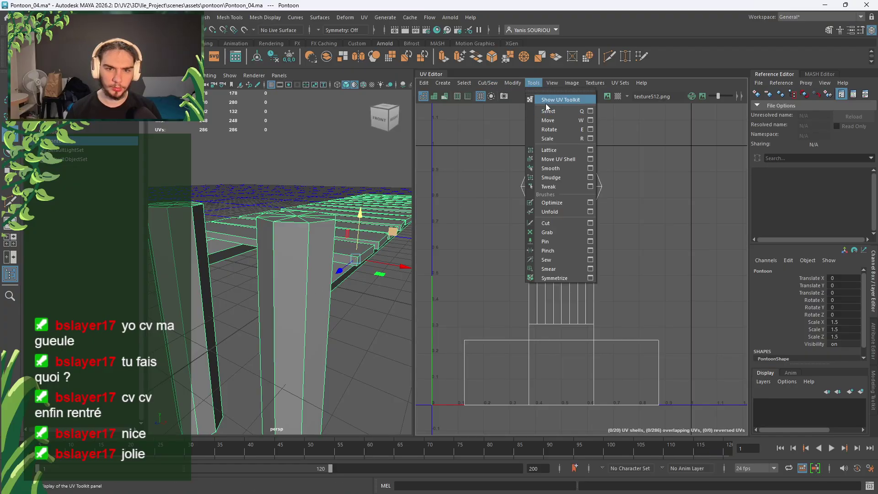
left_click(582, 99)
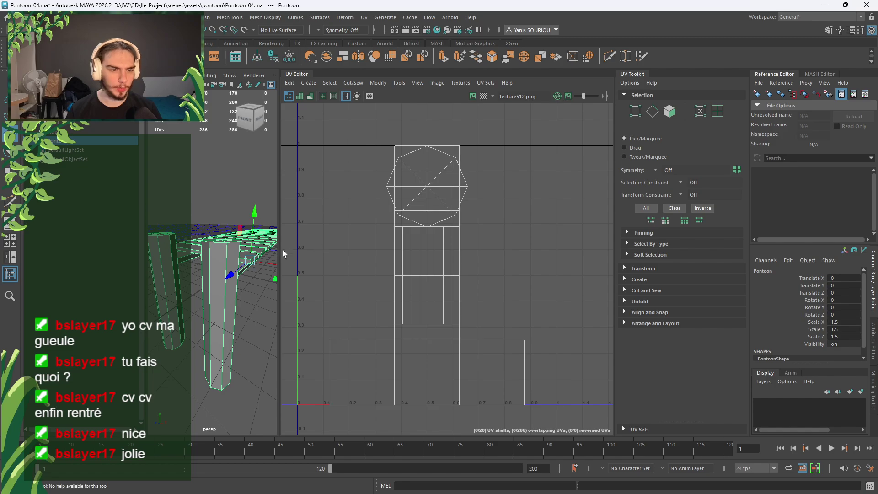
left_click_drag(280, 252, 301, 253)
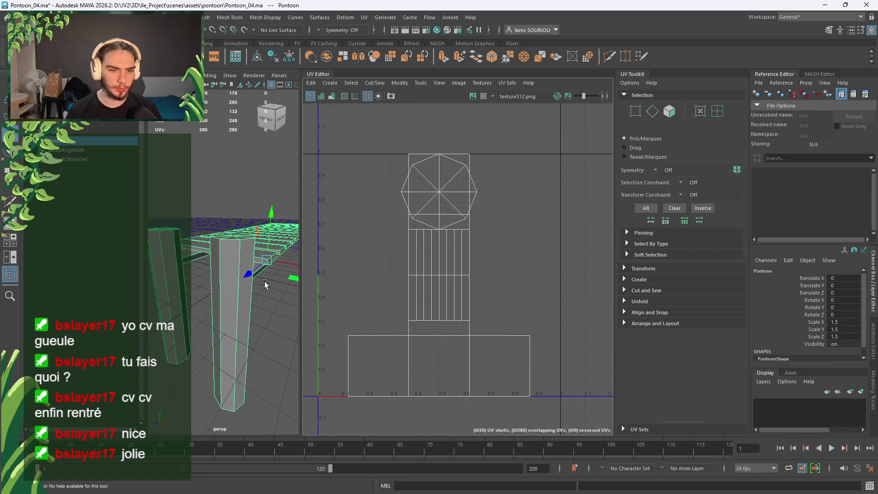
Select the top rim edge loops of both pontoon posts and add one vertical edge on each post
right_click_drag(226, 230, 228, 208)
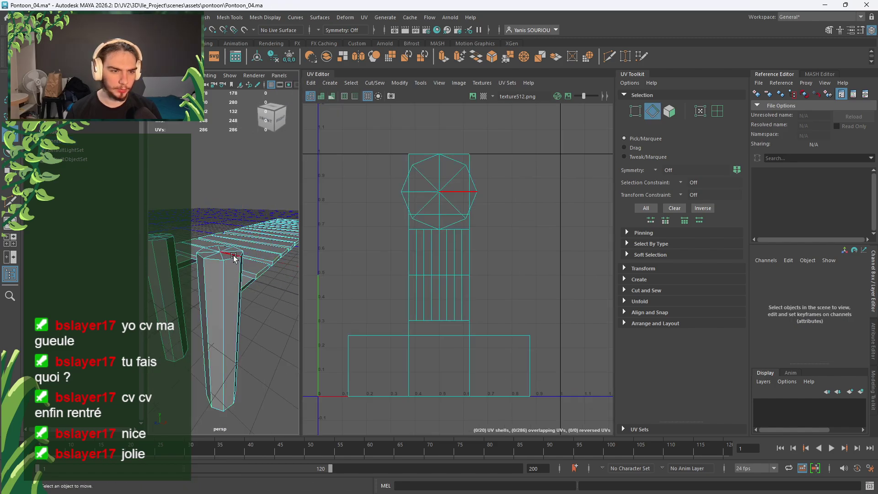
double_click(233, 259)
double_click(163, 239, "shift")
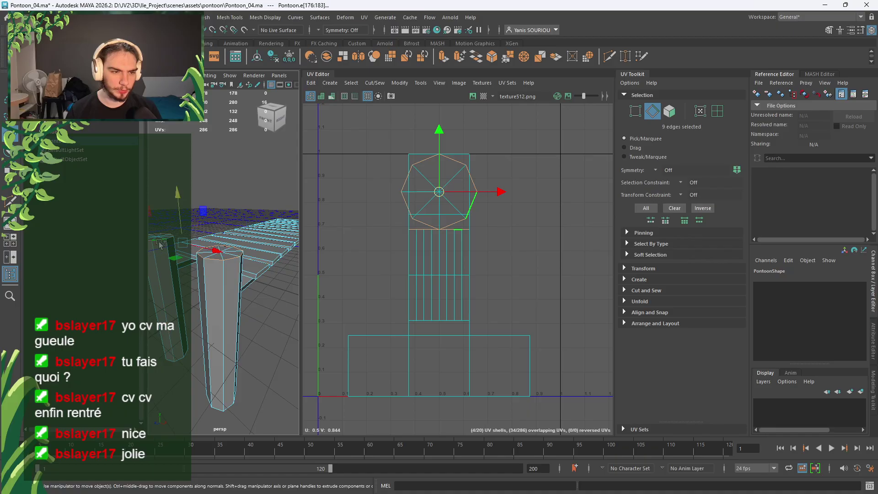
left_click(205, 312, "shift")
left_click_drag(166, 295, 183, 269, "alt")
left_click(187, 269, "shift")
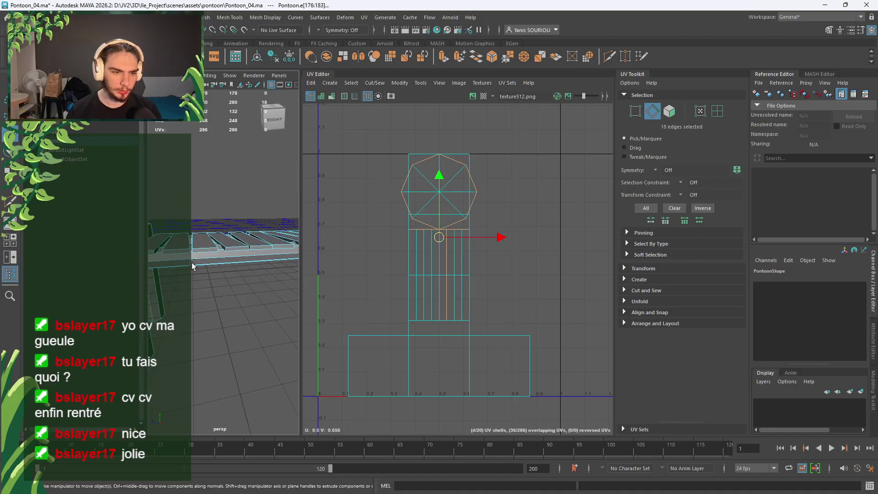
Add a lengthwise edge of each support beam and the end edges of the first plank to the edge selection
left_click(206, 258, "shift")
left_click_drag(197, 319, 242, 245, "alt")
left_click(286, 251, "shift")
scroll(242, 246, "down", 5)
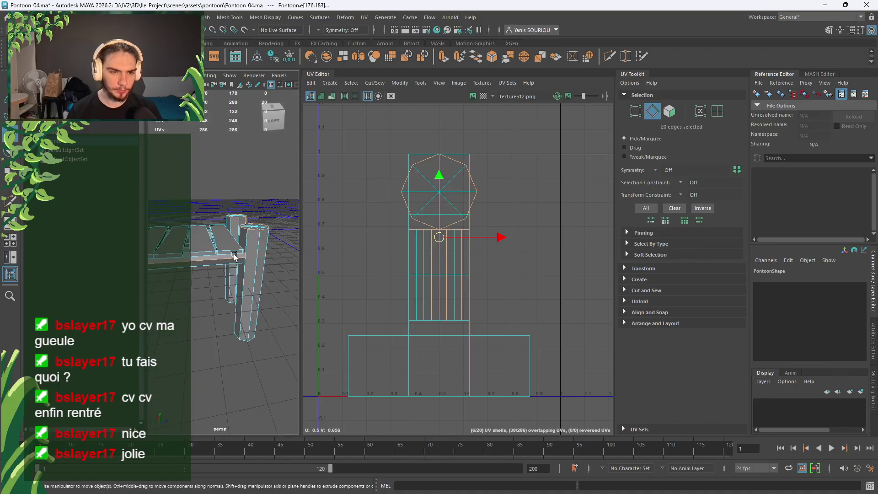
middle_click_drag(239, 262, 232, 250, "alt")
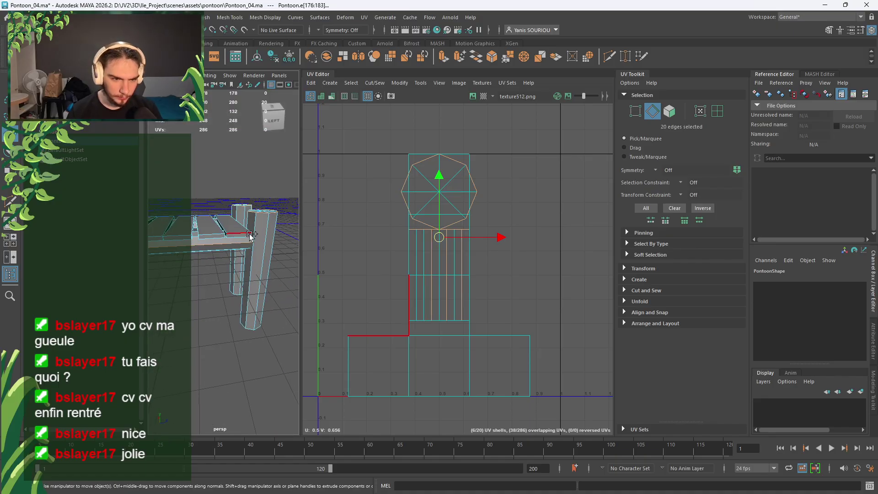
left_click(250, 235, "shift")
left_click(226, 236, "shift")
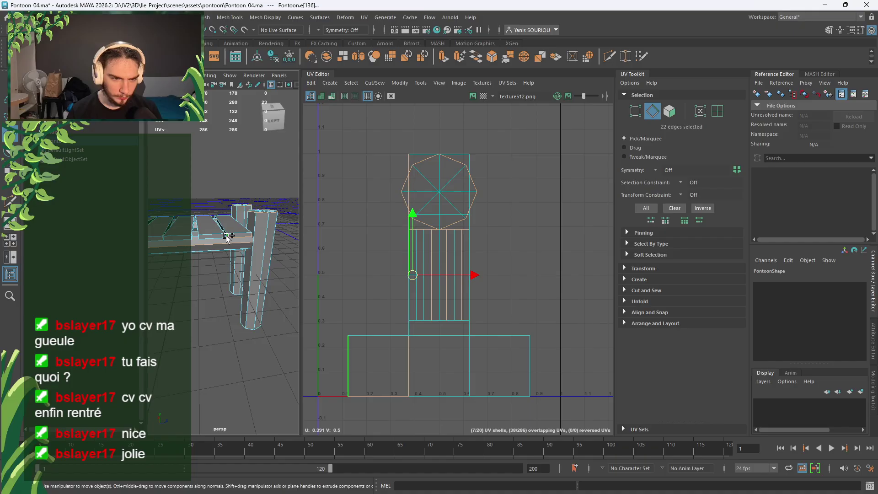
left_click(220, 239, "shift")
left_click(221, 238, "shift")
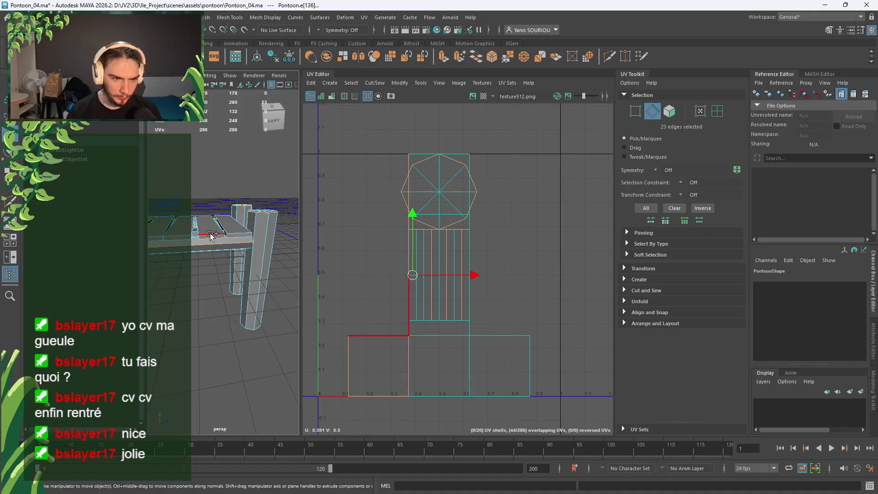
key("ctrl+z")
key("ctrl+z")
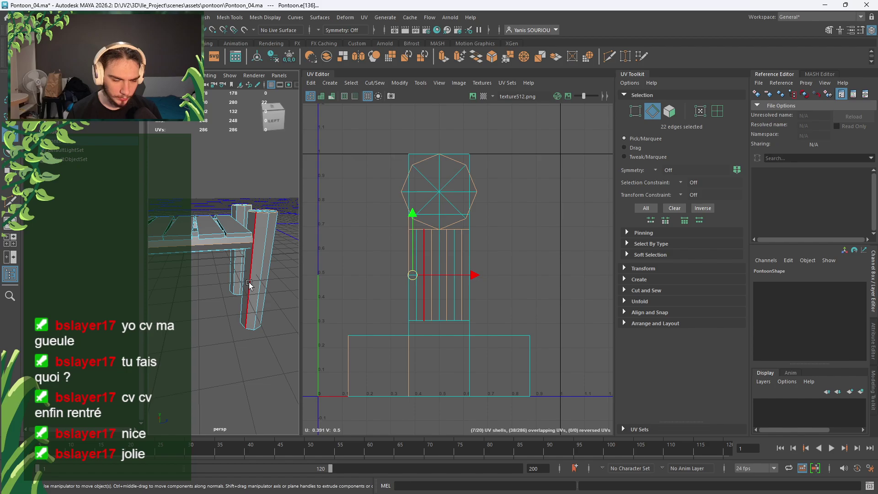
Add an edge running across the first plank next to the posts to the selection
key("f")
scroll(250, 283, "up", 5)
middle_click_drag(255, 255, 165, 300, "alt")
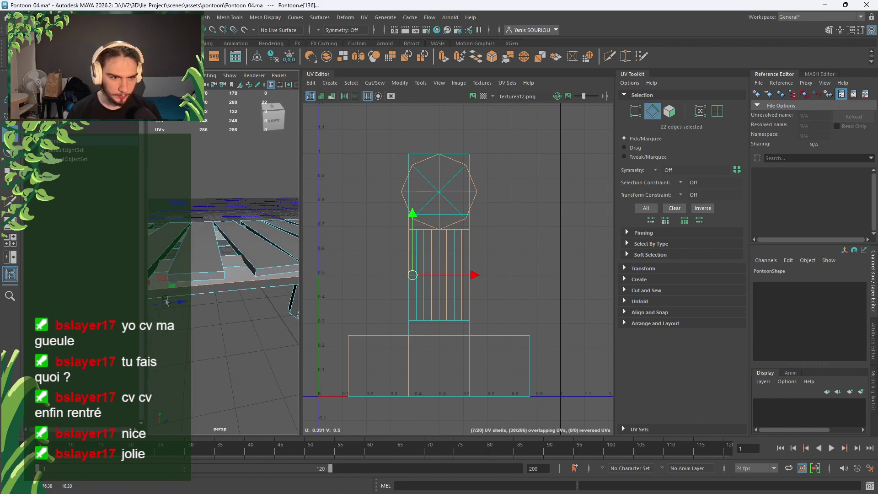
left_click_drag(166, 302, 250, 275, "alt")
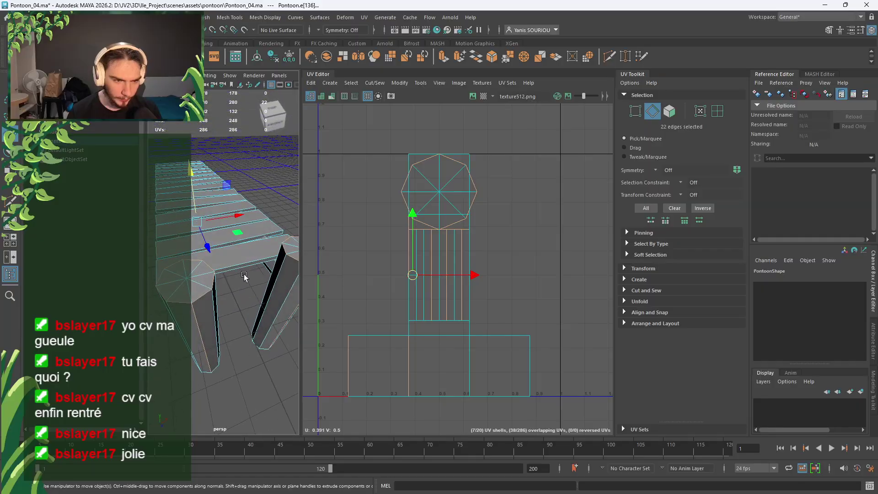
left_click(255, 241, "shift")
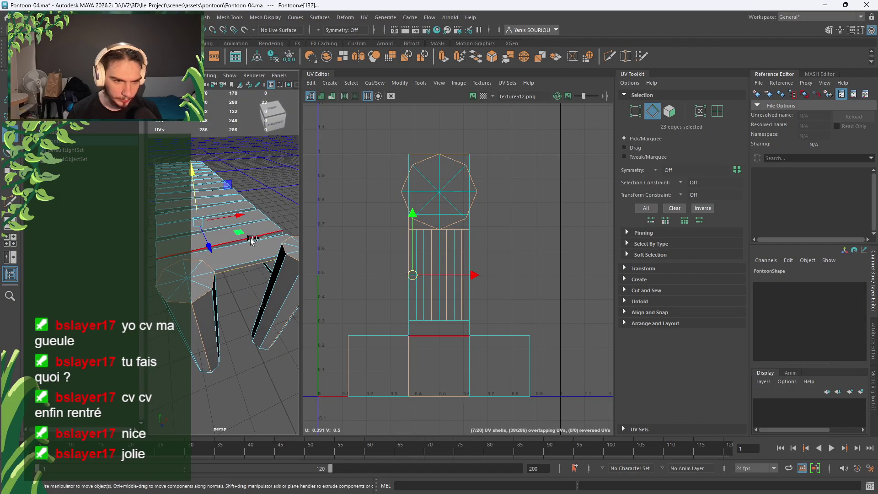
left_click_drag(255, 241, 252, 272, "alt")
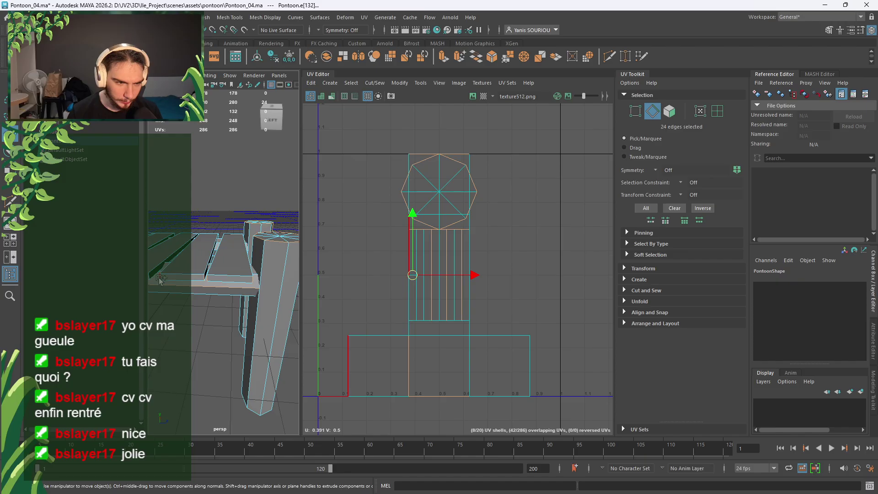
Add the end-face edges of the second and third planks from the posts to the edge selection
left_click(205, 278, "shift")
left_click_drag(205, 278, 273, 300, "alt")
left_click(216, 287, "shift")
left_click(142, 278, "shift")
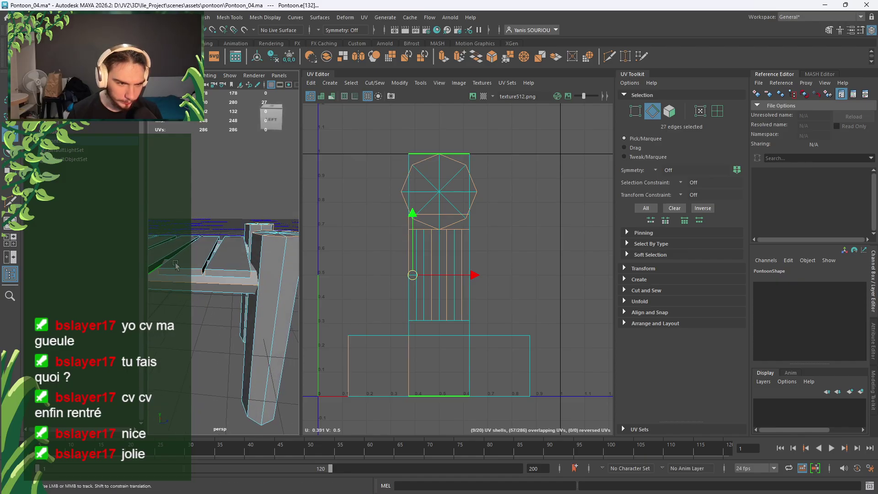
left_click_drag(142, 277, 239, 279, "alt")
left_click(239, 278, "shift")
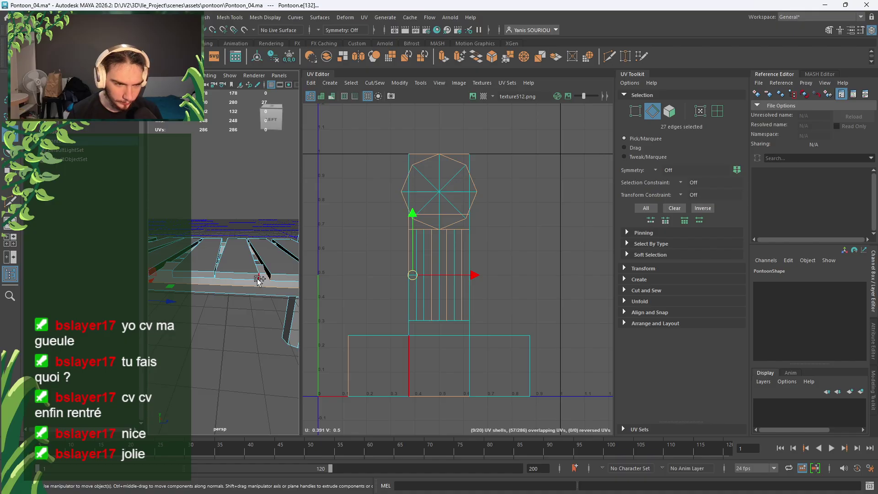
left_click(217, 275, "shift")
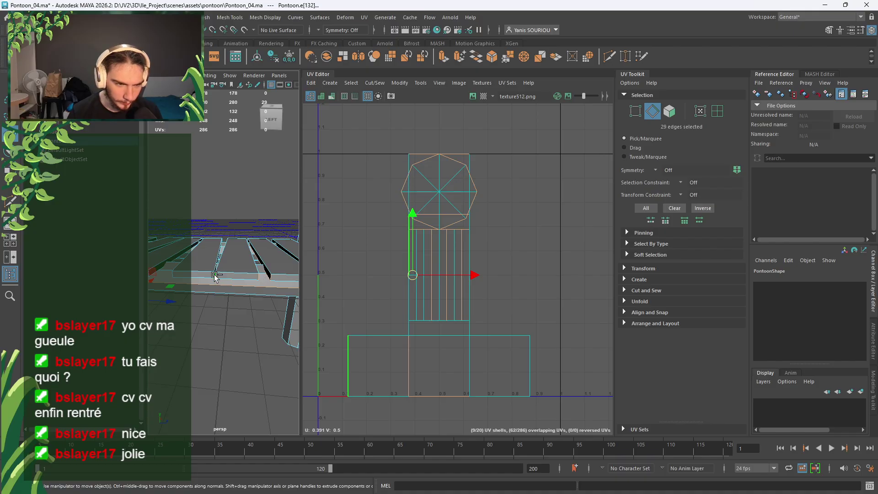
left_click(181, 277, "shift")
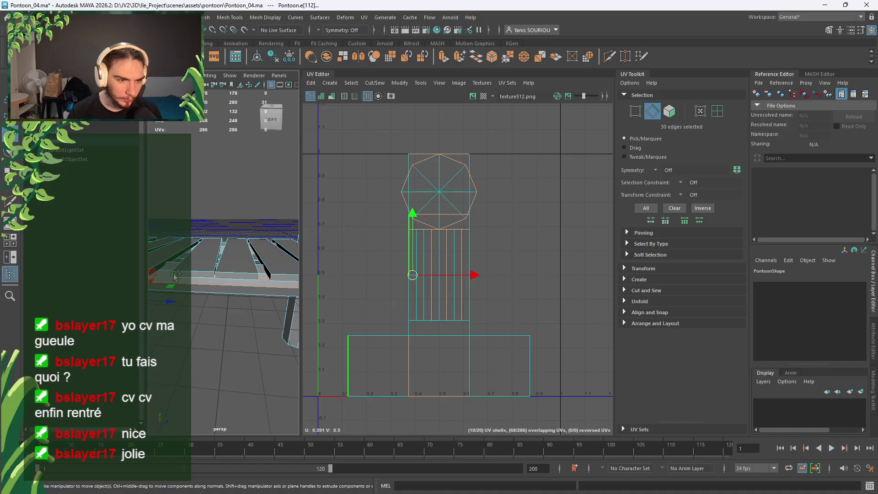
Add the short vertical corner edges and the lower end edge of the next three planks on the same side
left_click_drag(197, 283, 163, 265, "alt")
left_click(209, 278, "shift")
left_click(186, 283, "shift")
left_click(226, 260, "shift")
left_click(204, 266, "shift")
left_click(243, 270, "shift")
left_click(163, 265, "shift")
left_click(161, 264, "shift")
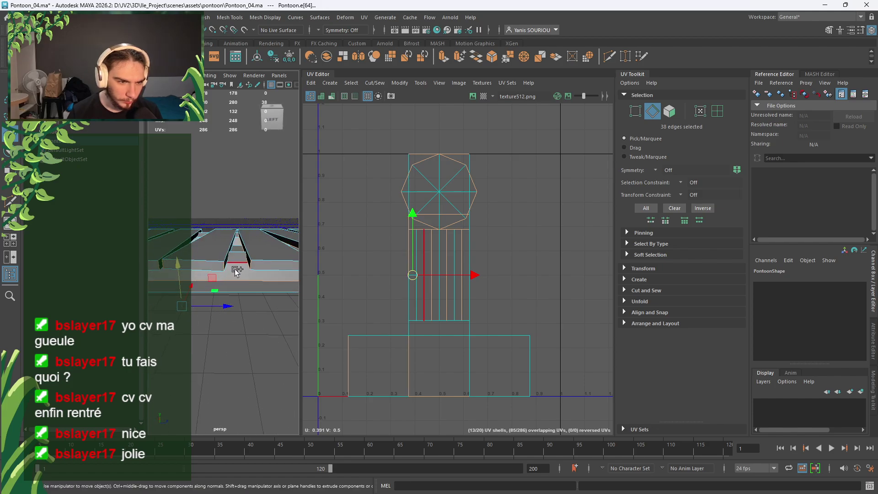
left_click(230, 265, "shift")
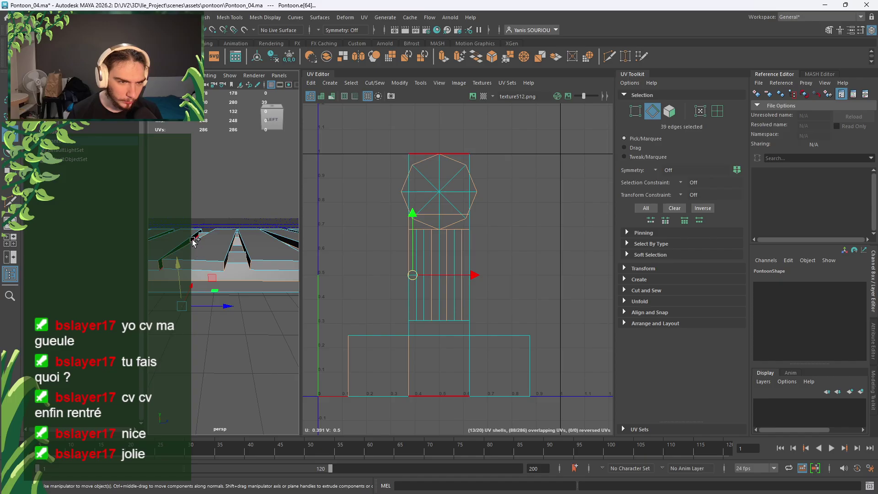
Extend the edge selection with the end edges of the two planks around the middle of the same side of the deck
left_click_drag(176, 259, 270, 265, "alt")
left_click(270, 265, "shift")
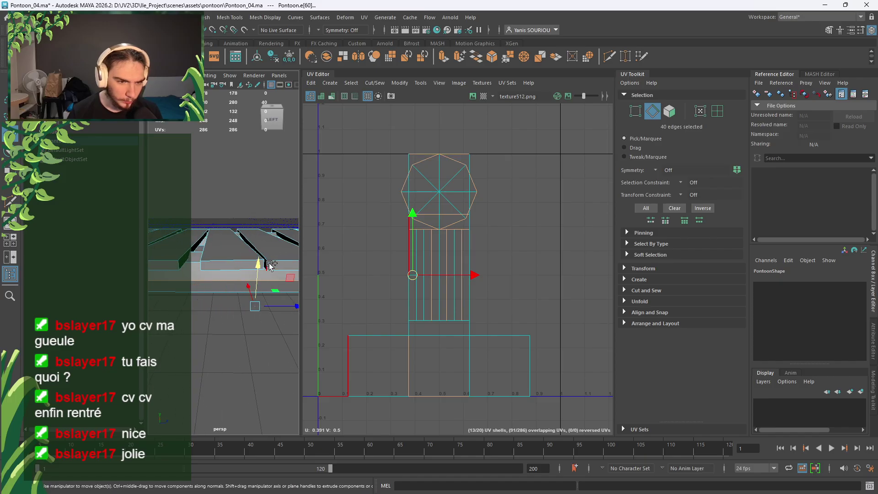
left_click(269, 264, "shift")
left_click(202, 266, "shift")
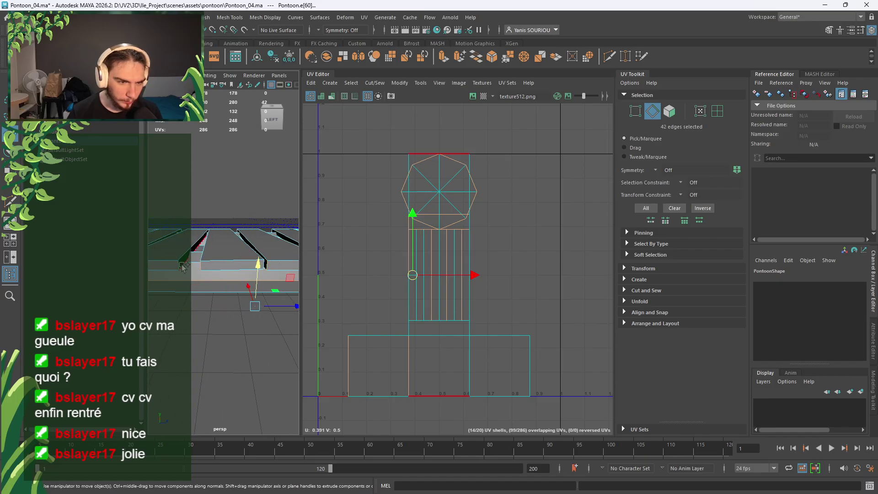
left_click(182, 265, "shift")
left_click(177, 266, "shift")
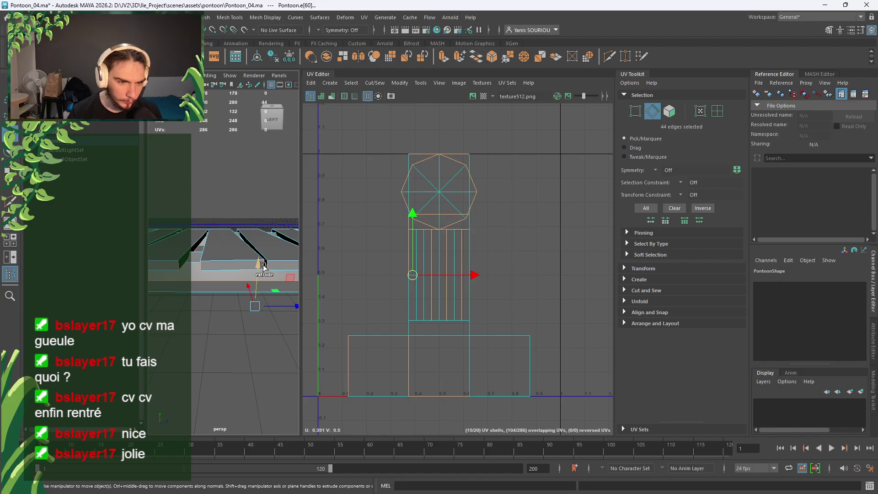
Continue past the middle of the deck, adding each plank's vertical corner edges and lower end edge to the selection
left_click_drag(188, 273, 256, 263, "alt")
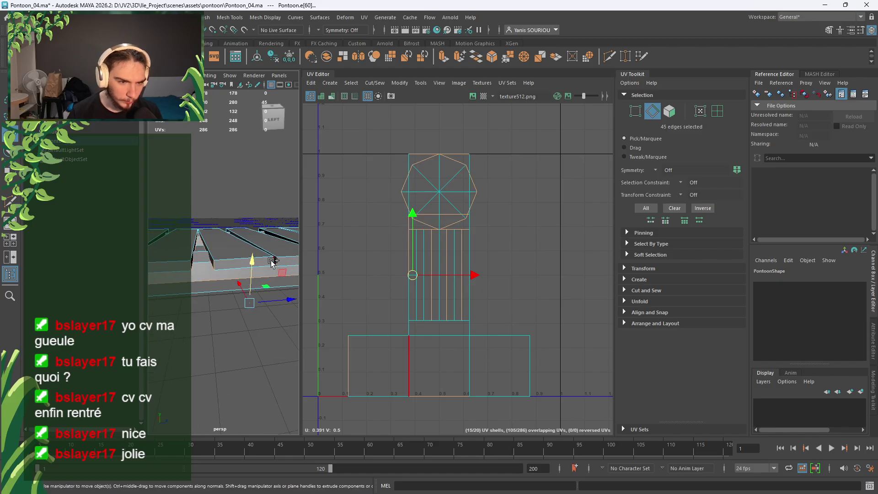
left_click_drag(193, 283, 230, 269, "alt")
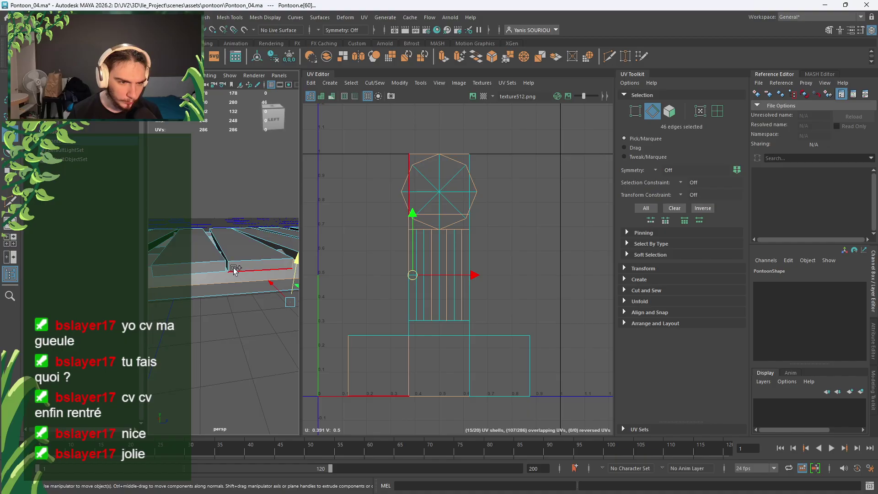
left_click(231, 268, "shift")
left_click(225, 268, "shift")
left_click(157, 274, "shift")
left_click_drag(158, 274, 280, 274, "alt")
left_click(284, 273, "shift")
left_click(249, 274, "shift")
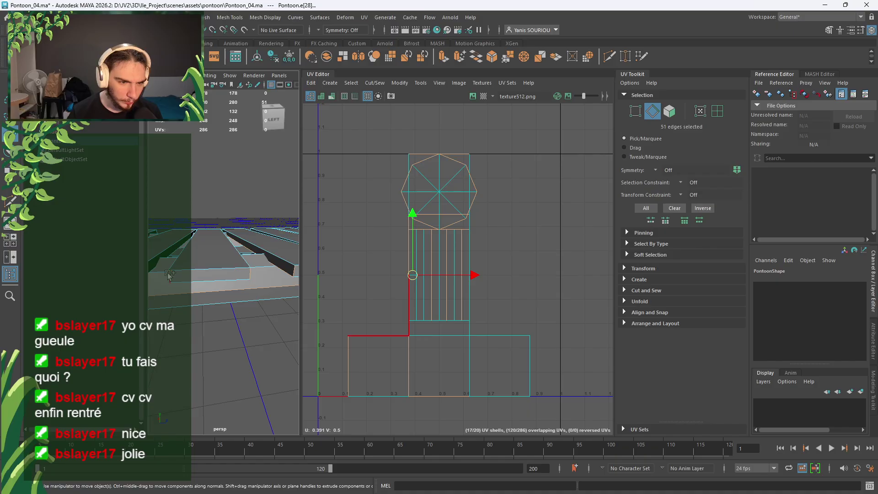
left_click(168, 275, "shift")
Add the end edges of the last planks at the deck's far end to complete the selection along this side
middle_click_drag(169, 276, 256, 261, "alt")
left_click(257, 260, "shift")
left_click(233, 263, "shift")
left_click(263, 260, "shift")
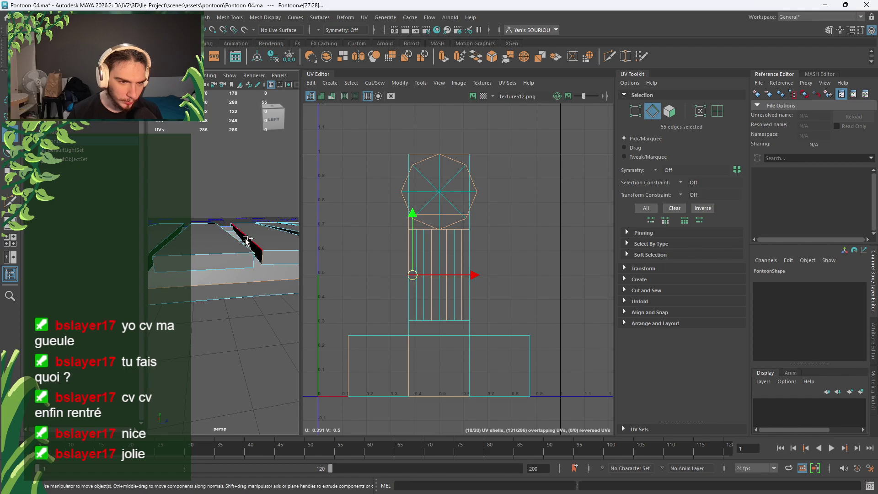
left_click(246, 263, "shift")
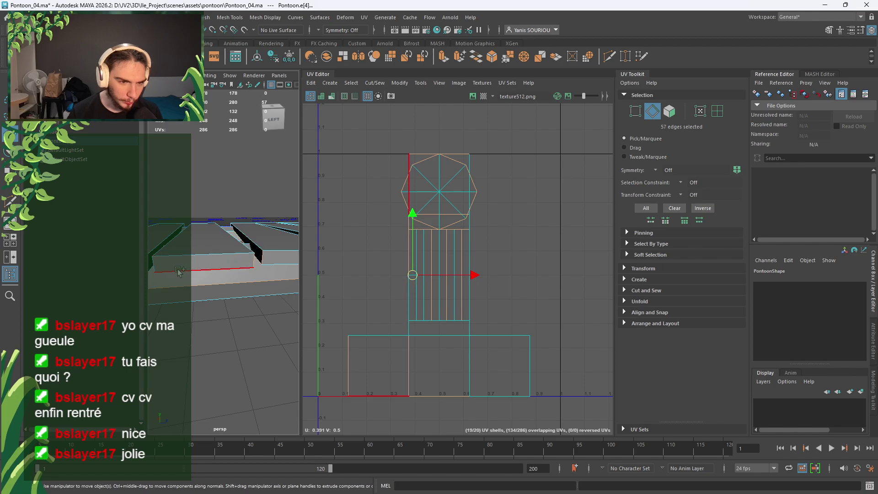
left_click(156, 265, "shift")
middle_click_drag(161, 266, 246, 276, "alt")
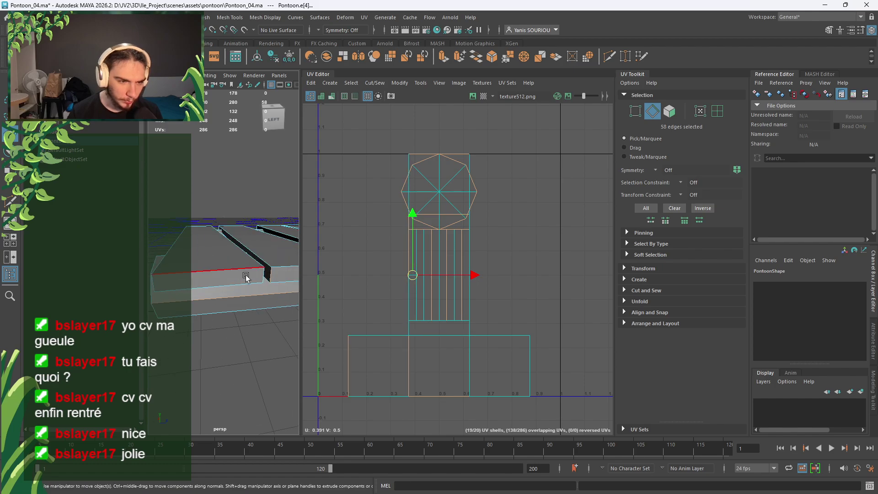
left_click(262, 277, "shift")
left_click(157, 282, "shift")
middle_click_drag(180, 278, 268, 276, "alt")
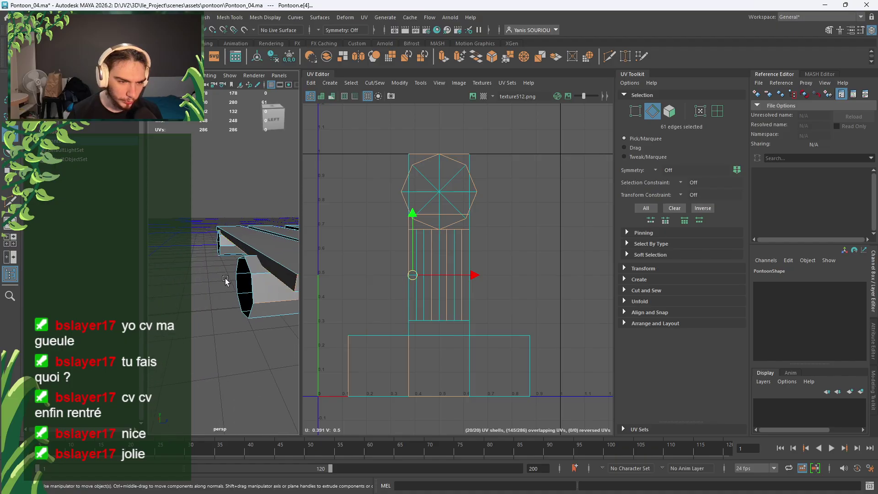
On the opposite side of the pontoon, add the end edges of the planks at the far end to the selection
left_click_drag(225, 281, 265, 255, "alt")
scroll(229, 250, "up", 3)
left_click(226, 254, "shift")
left_click(262, 259, "shift")
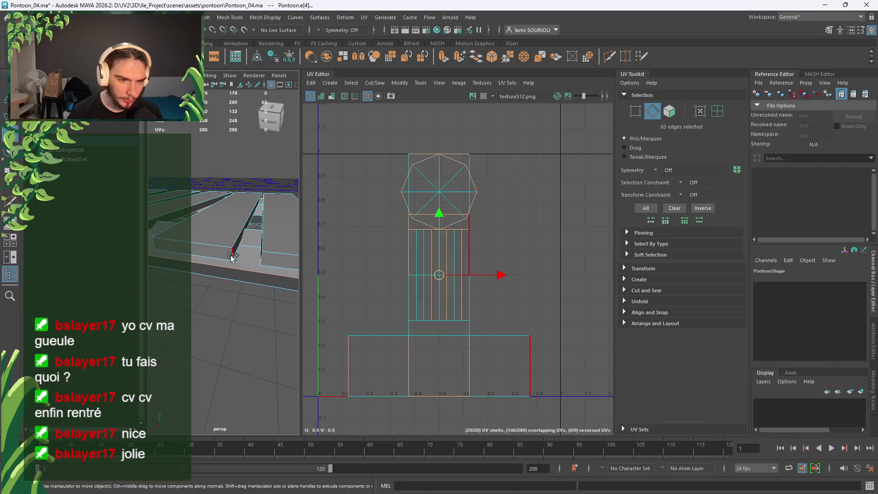
left_click(233, 255, "shift")
left_click(154, 244, "shift")
Work back from the far end along the opposite side, adding the end-face edges of the following planks to the selection
left_click_drag(154, 243, 197, 261, "alt")
middle_click_drag(197, 261, 265, 270, "alt")
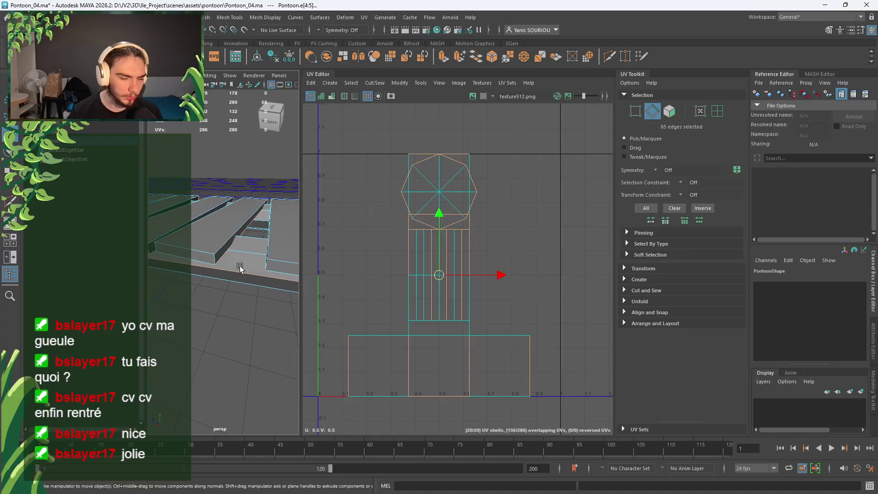
left_click(214, 258, "shift")
left_click(161, 250, "shift")
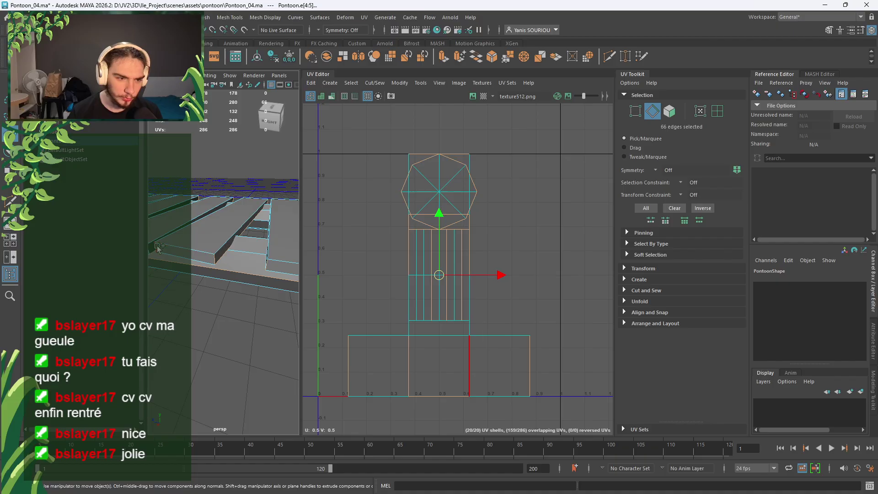
left_click_drag(161, 249, 257, 251, "alt")
left_click(248, 266, "shift")
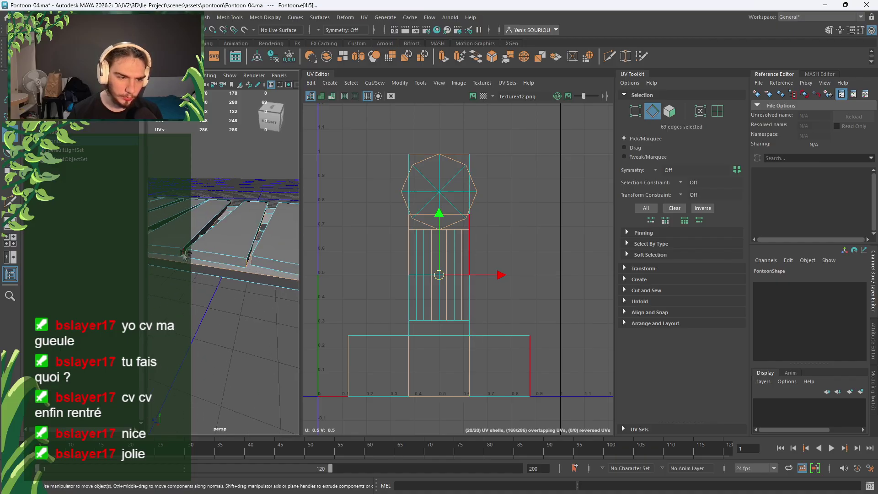
left_click_drag(211, 258, 235, 260, "alt")
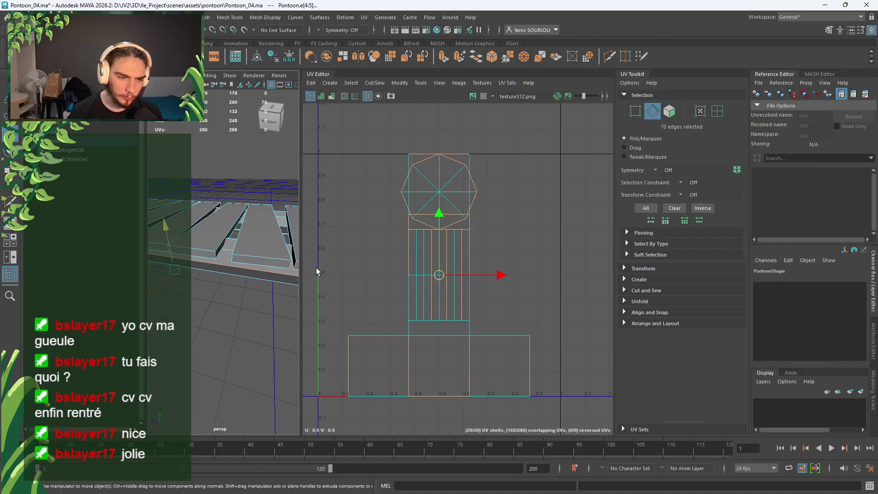
left_click(235, 259, "shift")
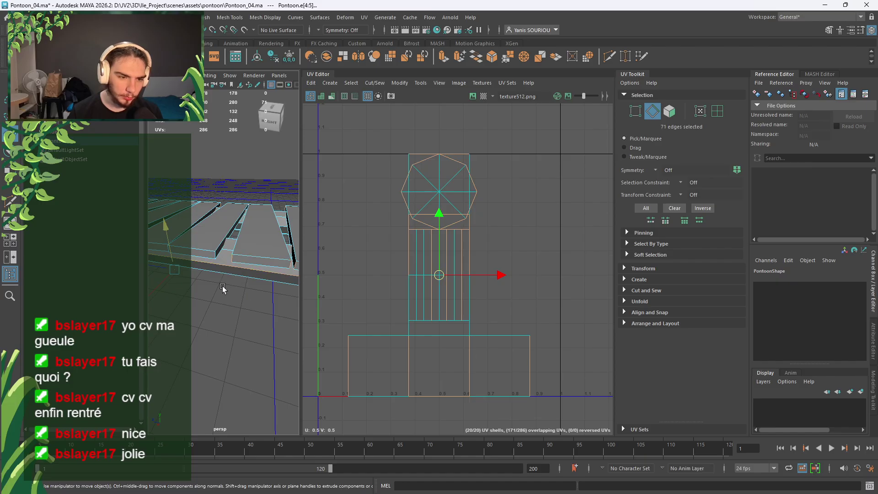
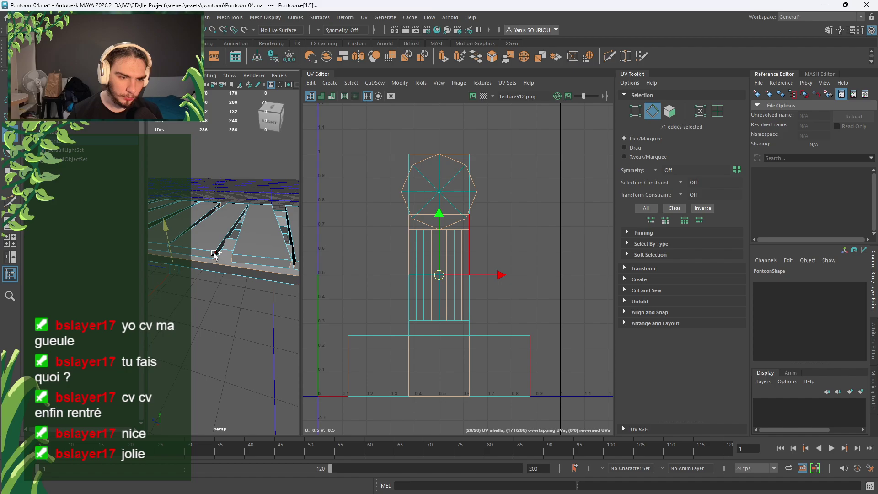
left_click(184, 253, "shift")
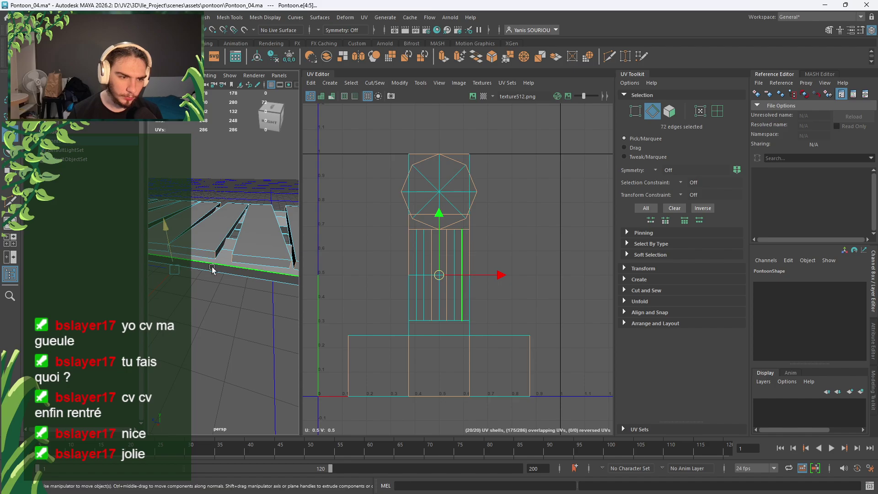
Add the corner and lower end edges of the planks around the middle of the opposite side to the selection
left_click_drag(212, 269, 240, 265, "alt")
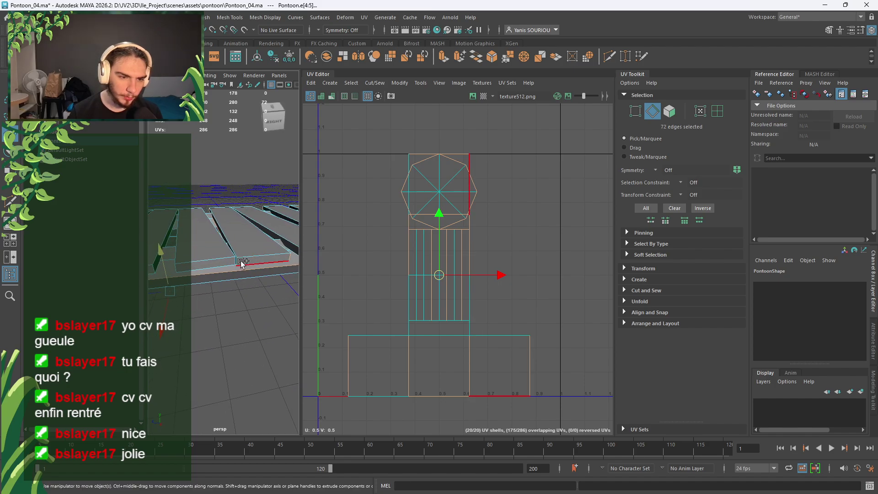
left_click(238, 261, "shift")
left_click(233, 260, "shift")
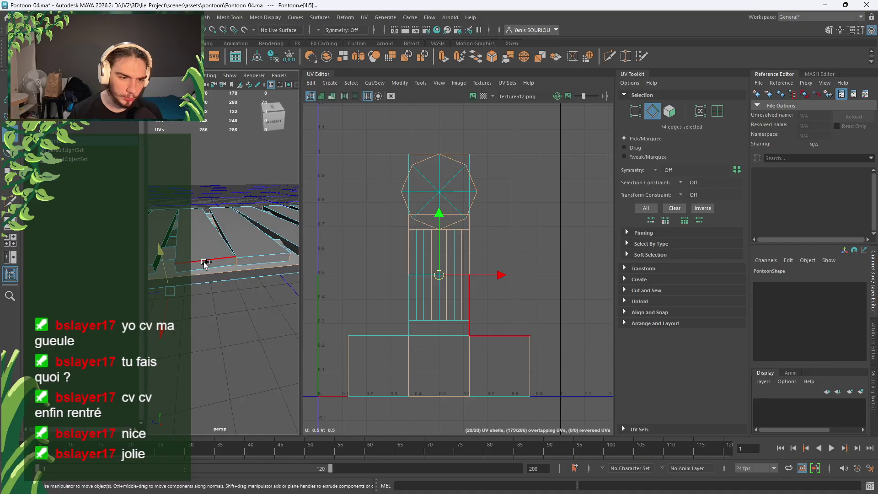
left_click(204, 264, "shift")
left_click_drag(204, 264, 247, 265, "alt")
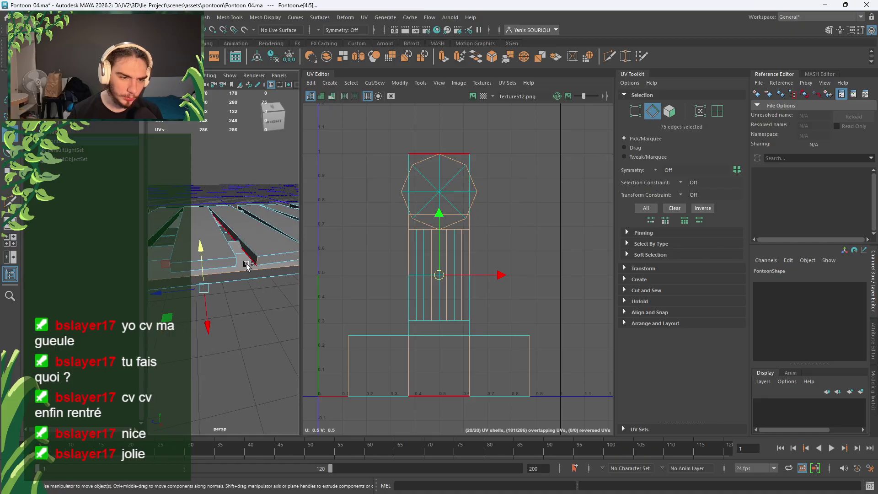
left_click(237, 263, "shift")
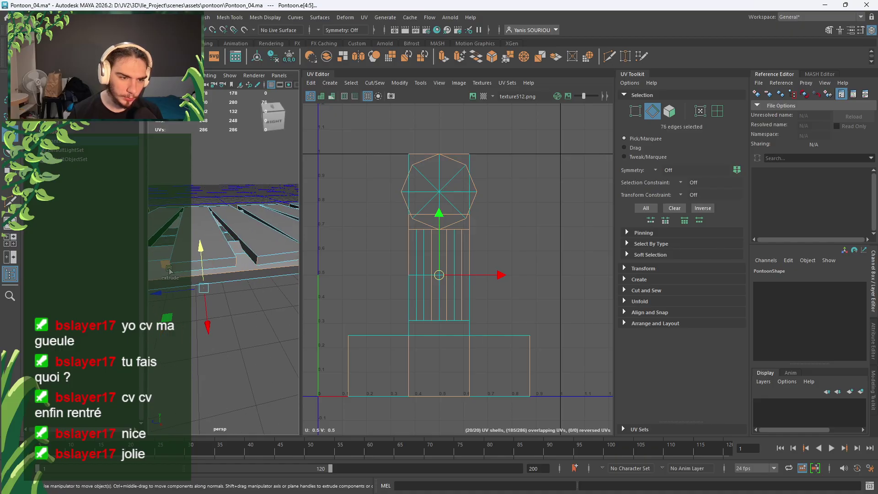
left_click_drag(170, 269, 212, 275, "alt")
left_click(197, 261, "shift")
left_click(239, 249, "shift")
left_click(225, 249, "shift")
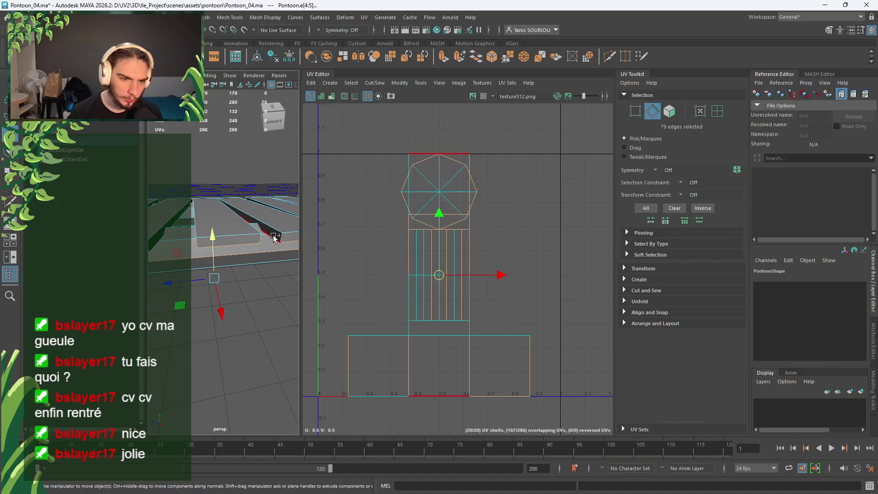
left_click_drag(280, 223, 200, 234, "alt")
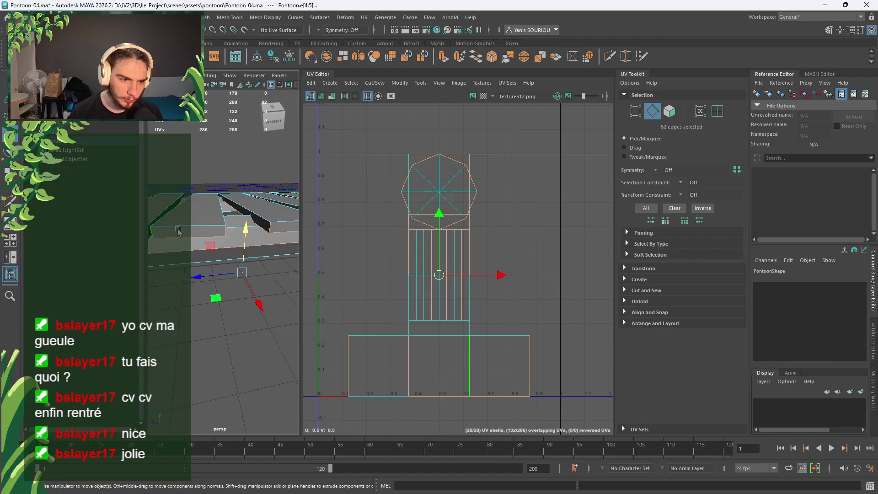
Continue adding plank end-face edges to the selection along the same side of the deck, working from the middle towards the posts
left_click_drag(178, 232, 218, 221, "alt")
left_click(219, 221, "shift")
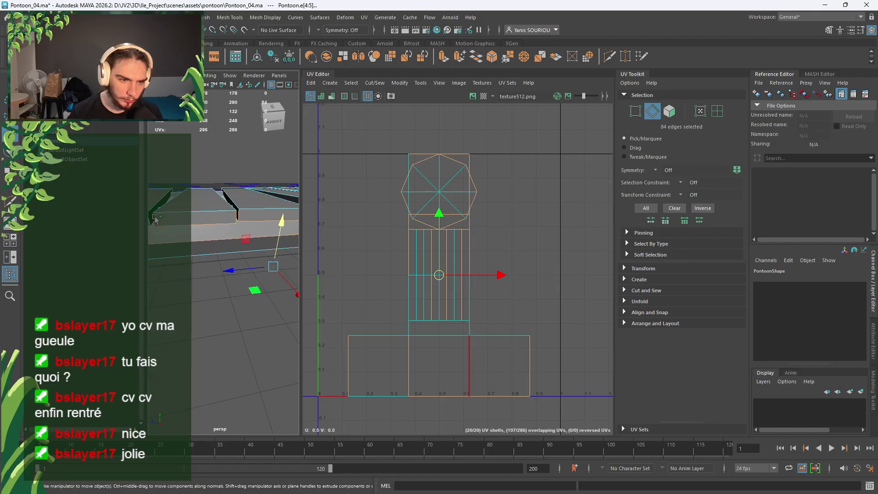
left_click(156, 218, "shift")
left_click_drag(156, 218, 231, 219, "alt")
left_click(224, 227, "shift")
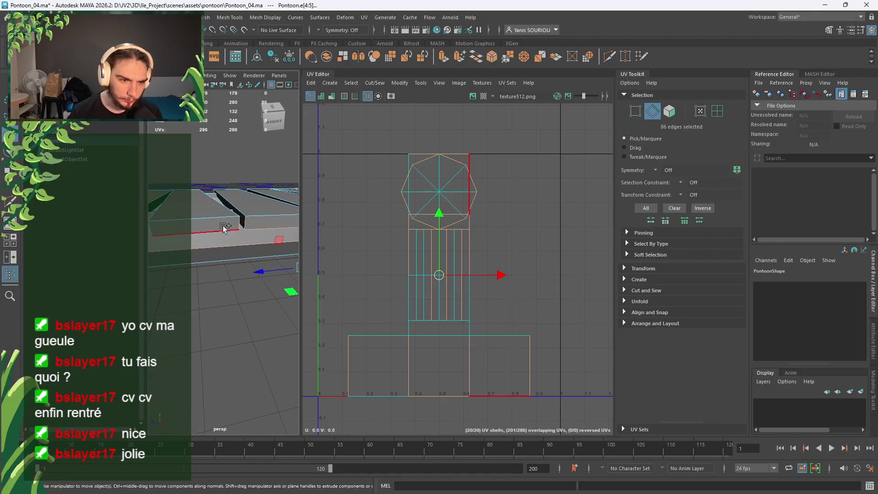
left_click_drag(158, 228, 238, 220, "alt")
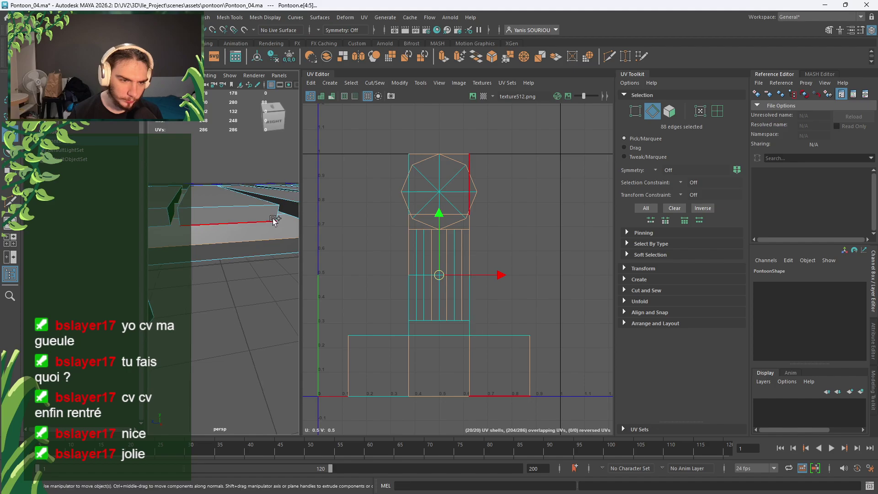
left_click(178, 218, "shift")
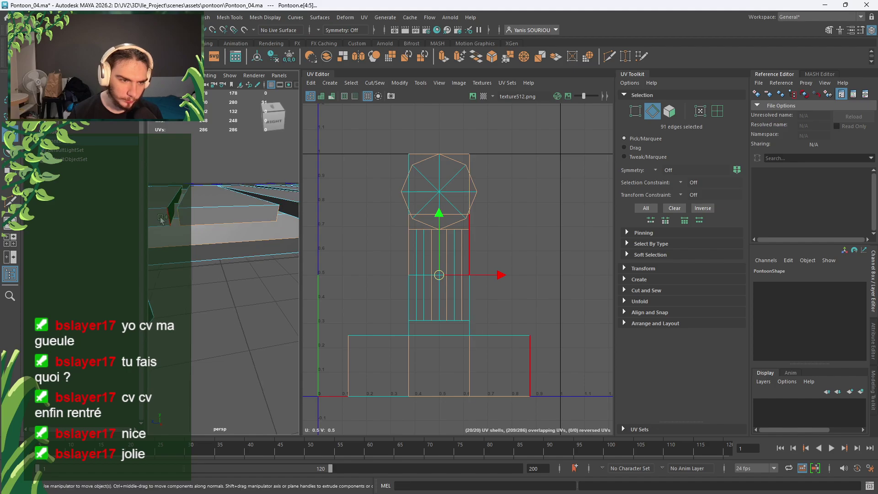
left_click(161, 223, "shift")
Add the corner and lower end edges of the last planks beside the posts to finish this side of the deck
left_click_drag(161, 223, 251, 209, "alt")
left_click(240, 203, "shift")
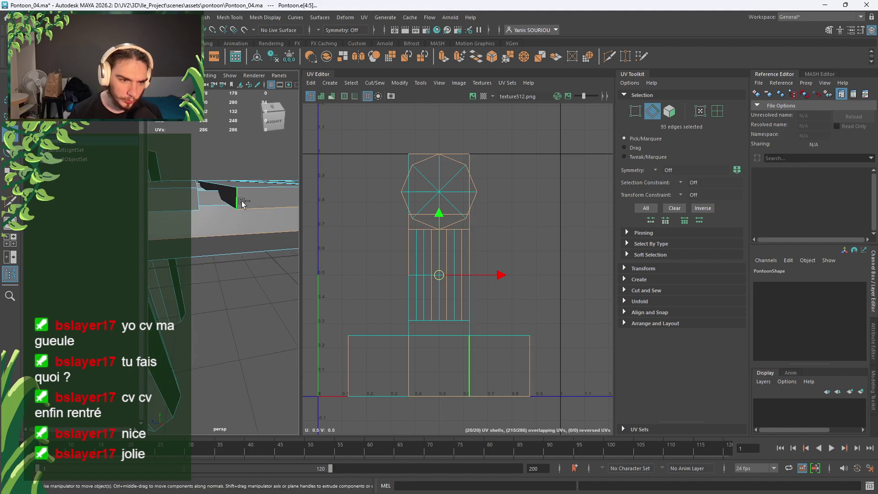
left_click(196, 205, "shift")
left_click_drag(196, 204, 193, 231, "alt")
left_click(226, 209, "shift")
left_click(192, 231, "shift")
On the other long side of the deck, add the missing end edges of the planks around the middle to the selection
left_click_drag(261, 227, 151, 252, "alt")
left_click(192, 227, "shift")
left_click(245, 237, "shift")
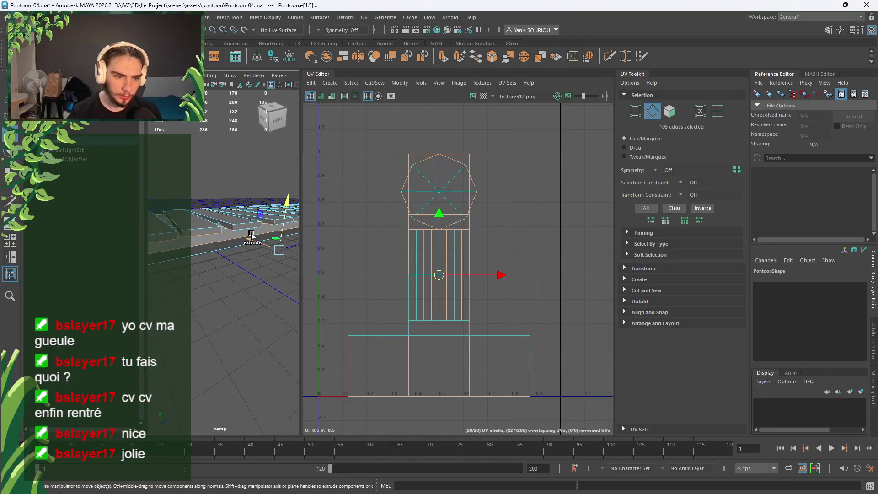
left_click_drag(283, 228, 225, 251, "alt")
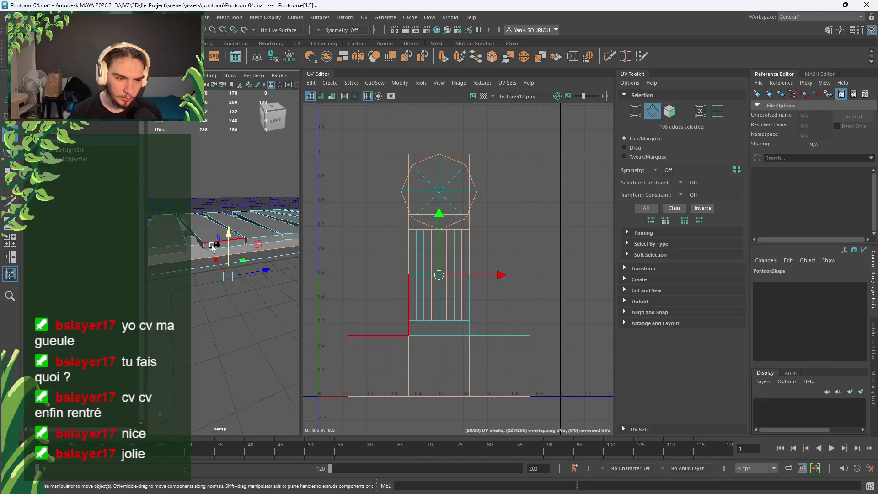
left_click(275, 244, "shift")
middle_click_drag(274, 245, 171, 257, "alt")
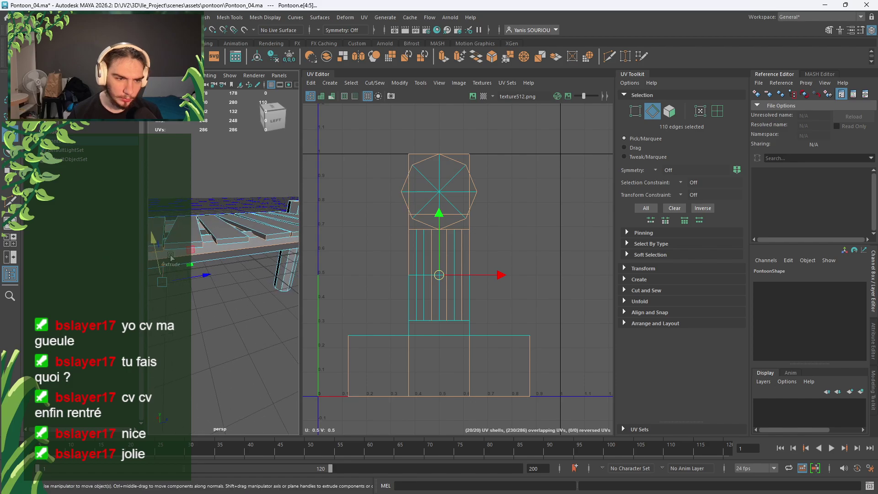
Add the lower end edges of the remaining planks up to the posts at the deck's end
left_click_drag(255, 236, 183, 248, "alt")
left_click(228, 243, "shift")
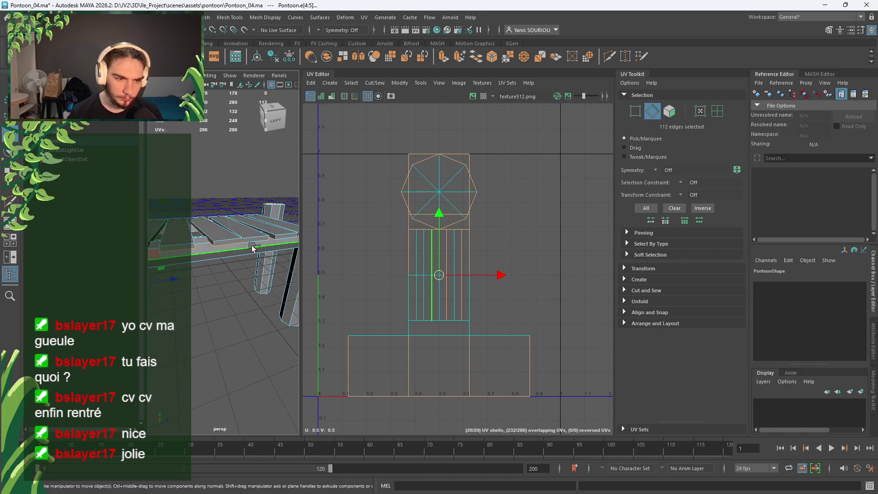
left_click(254, 241, "shift")
middle_click_drag(280, 241, 243, 247, "alt")
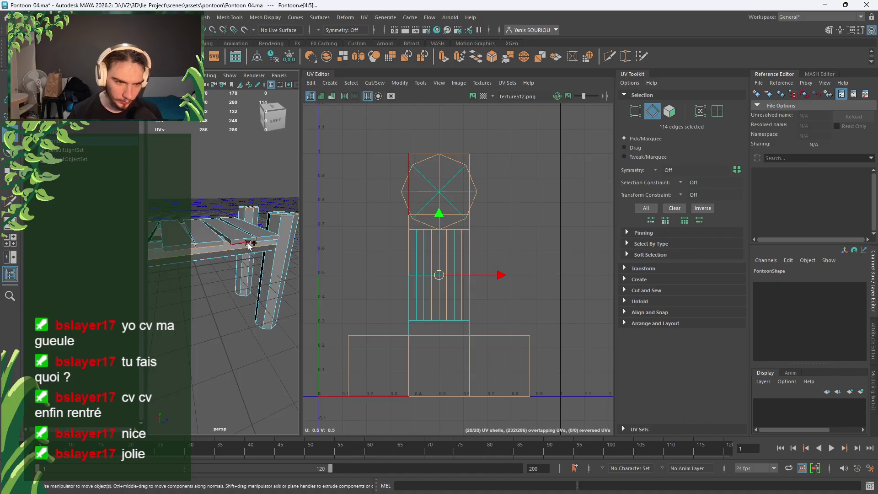
left_click(269, 241, "shift")
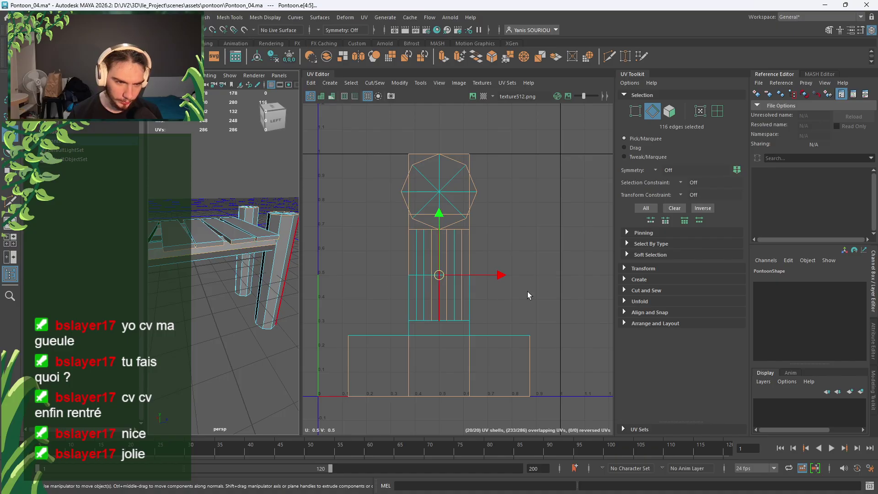
Cut the UVs along the selected edges and unfold all of the pontoon's UV shells
left_click(637, 290)
left_click(646, 315)
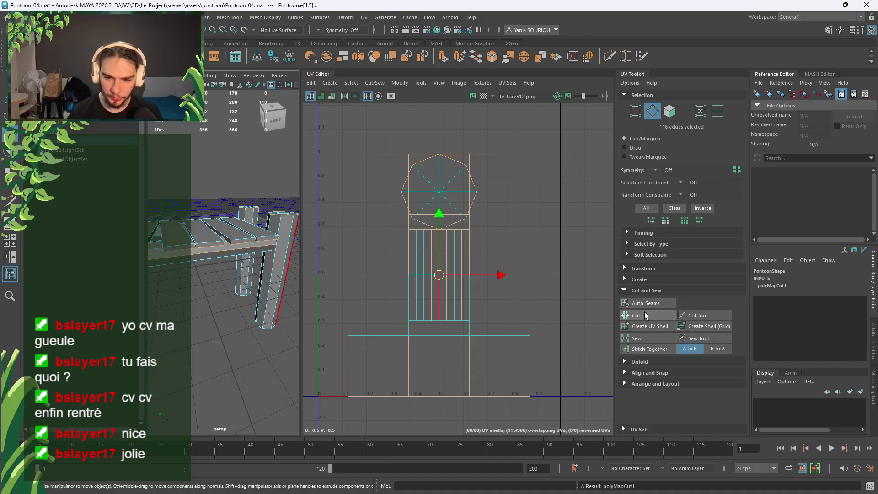
left_click(651, 363)
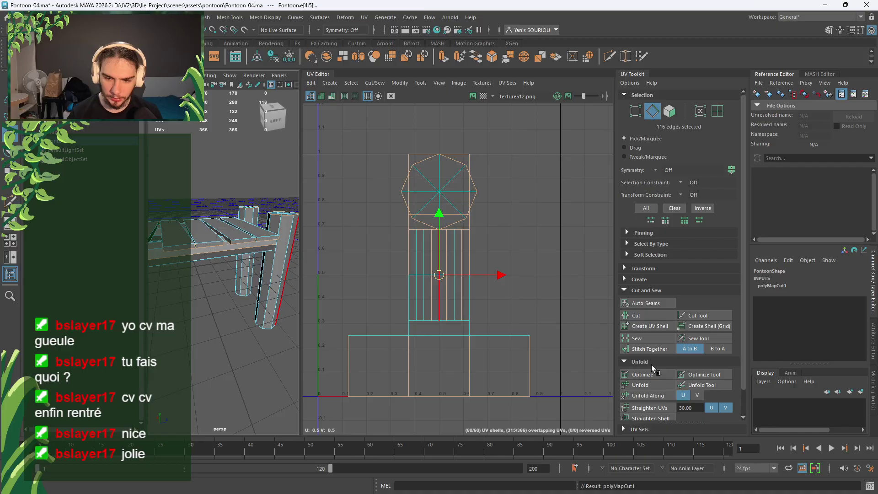
right_click(557, 306)
left_click(531, 289)
scroll(530, 289, "down", 3)
left_click_drag(547, 191, 418, 355)
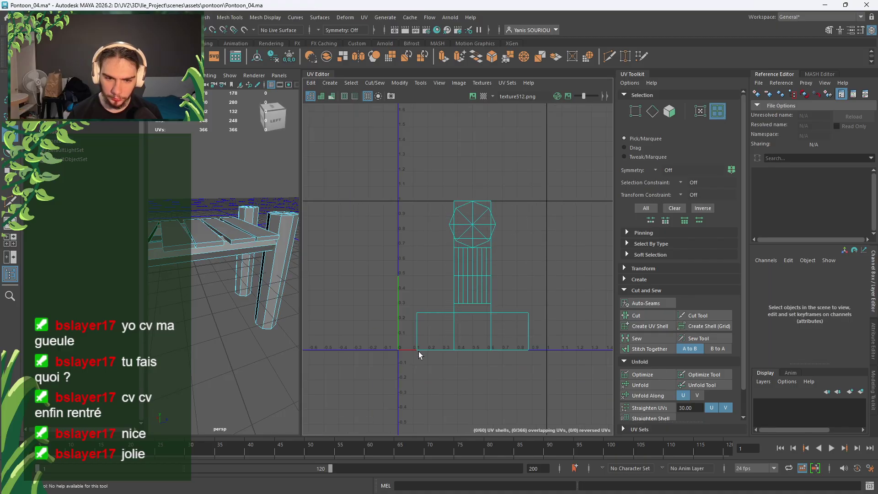
left_click(643, 385)
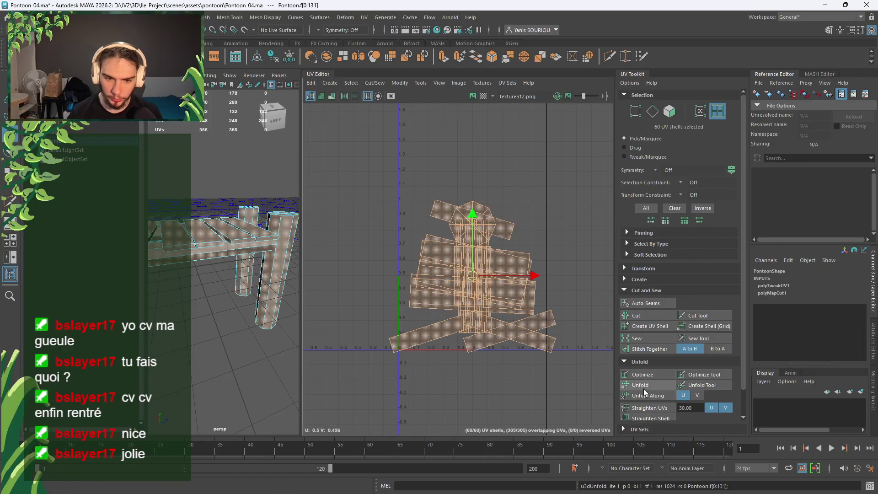
Stack and orient all the unfolded UV shells, and lay them out across the UV tile
scroll(649, 395, "down", 2)
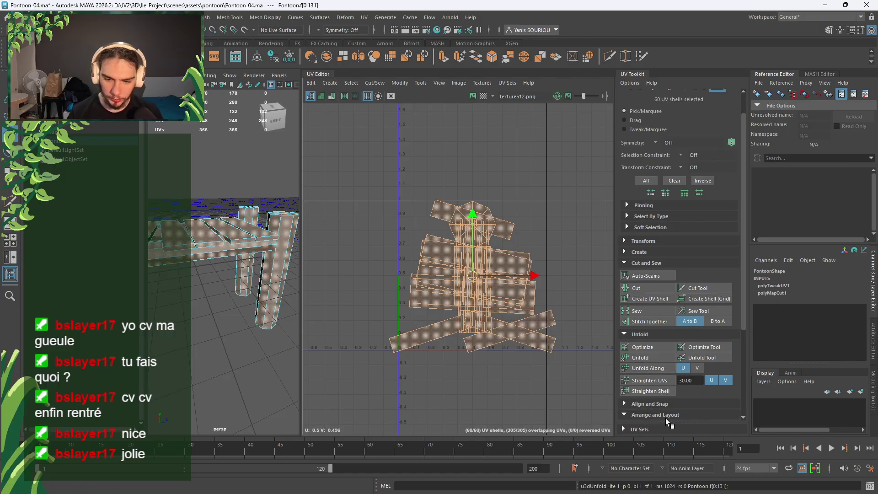
left_click(659, 415)
left_click(650, 375)
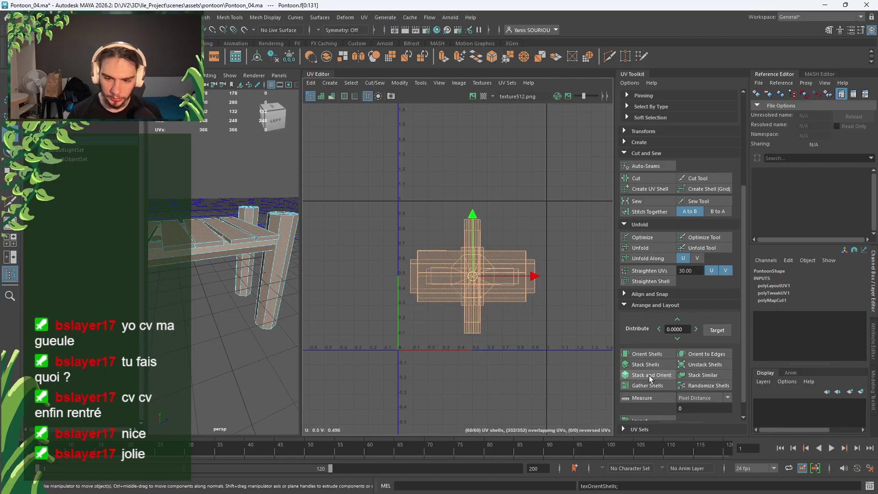
scroll(647, 388, "down", 1)
left_click(643, 404)
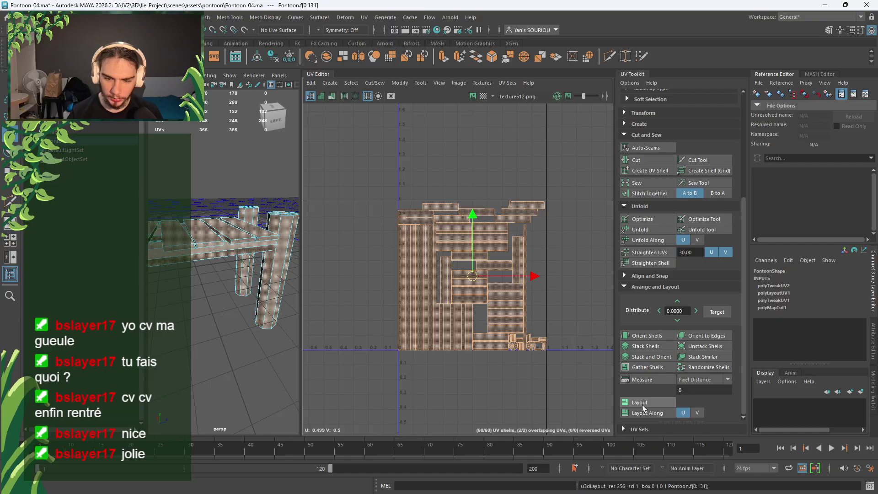
Select the long vertical shells in the UV layout one by one to identify the pontoon parts they cover
left_click(467, 379)
scroll(469, 380, "down", 2)
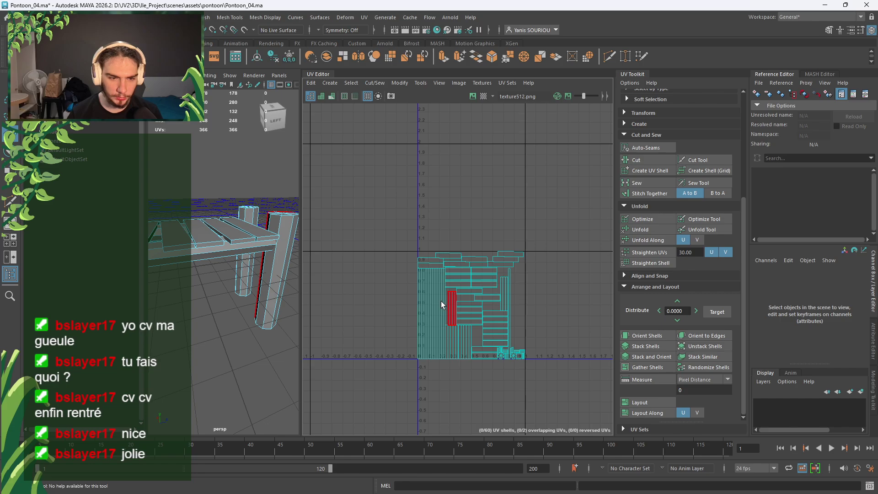
left_click(440, 301)
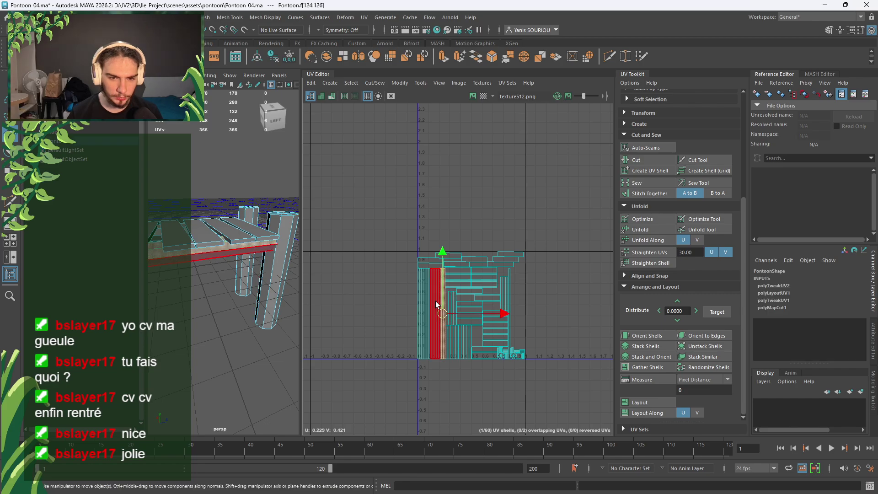
left_click(432, 301)
left_click(426, 301)
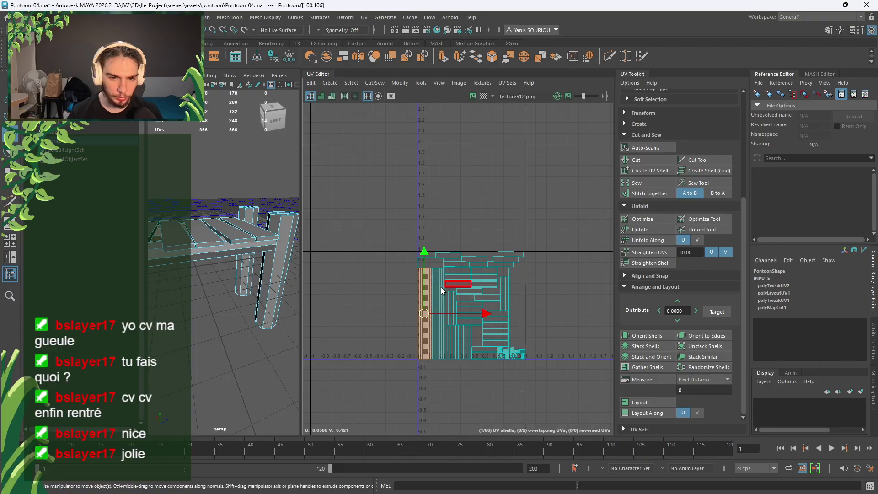
left_click(436, 291)
Sew the UVs along the edge running lengthwise down the middle of the long beam's face
scroll(256, 284, "up", 3)
left_click_drag(249, 274, 281, 243, "alt")
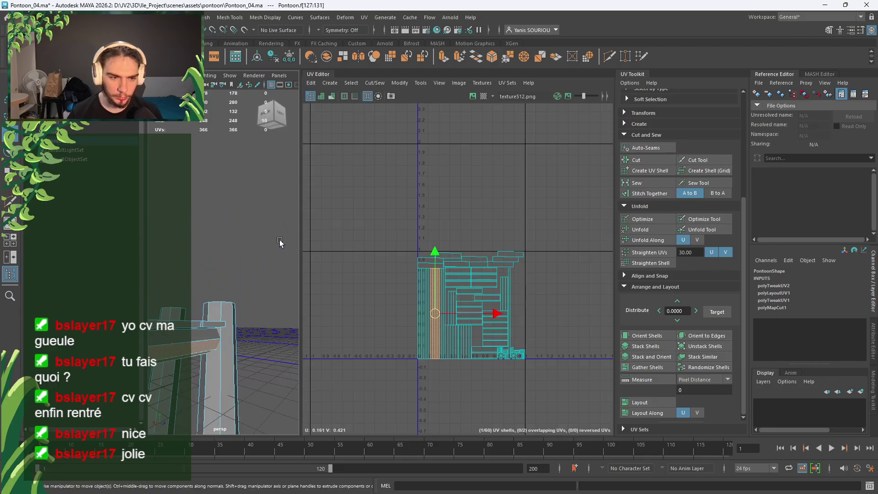
middle_click_drag(281, 243, 327, 120, "alt")
left_click_drag(226, 292, 275, 273, "alt")
middle_click_drag(275, 274, 218, 273, "alt")
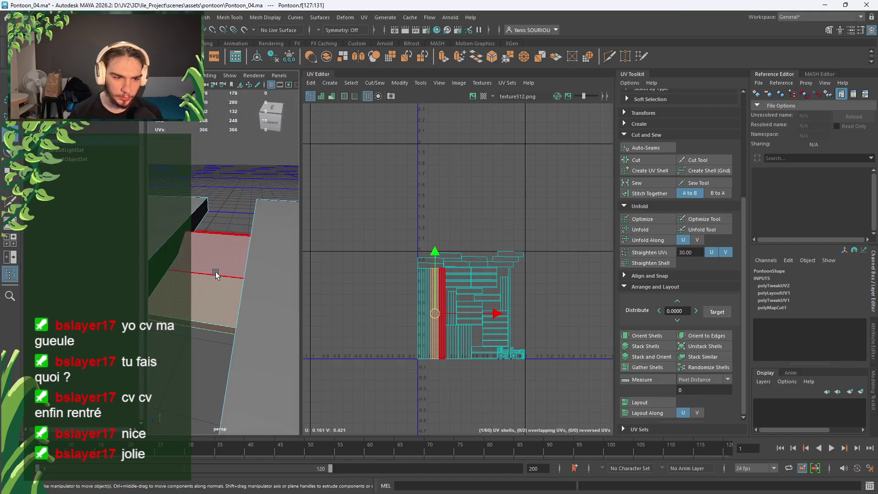
right_click_drag(218, 273, 218, 216)
left_click(218, 273)
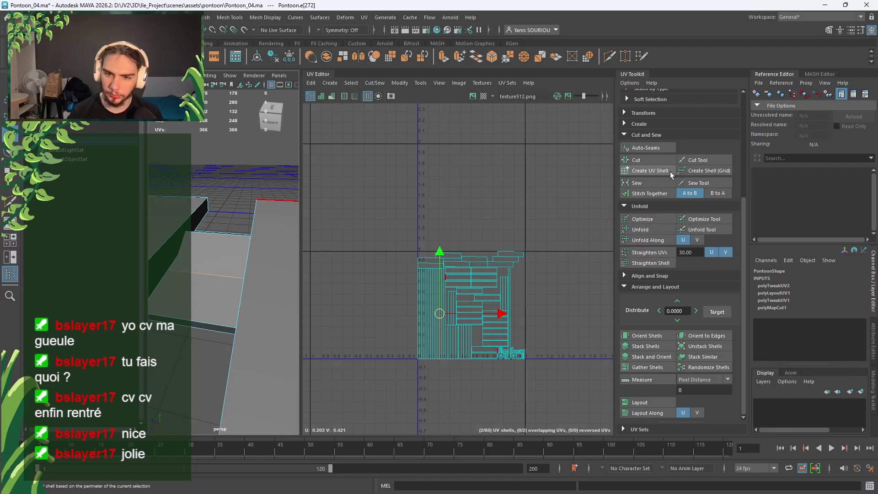
left_click(653, 182)
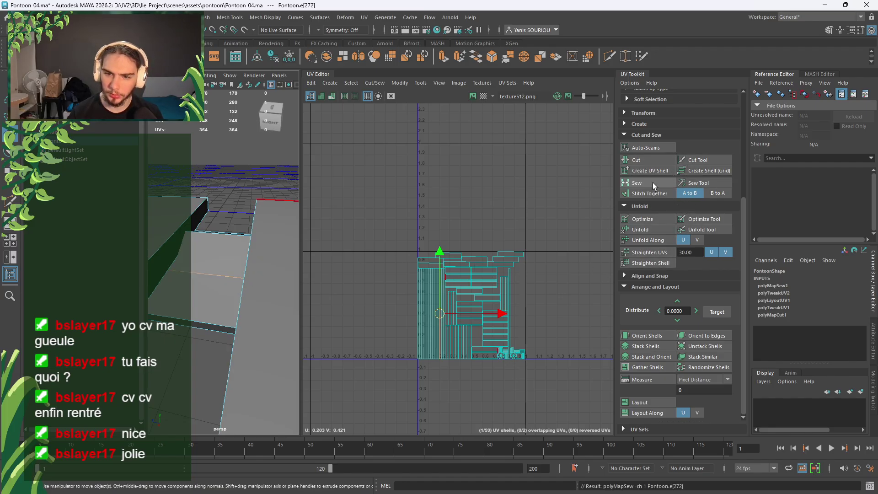
Select all the UV shells, unfold them again and redo the layout
right_click_drag(489, 220, 454, 204)
left_click_drag(570, 235, 405, 346)
left_click(652, 232)
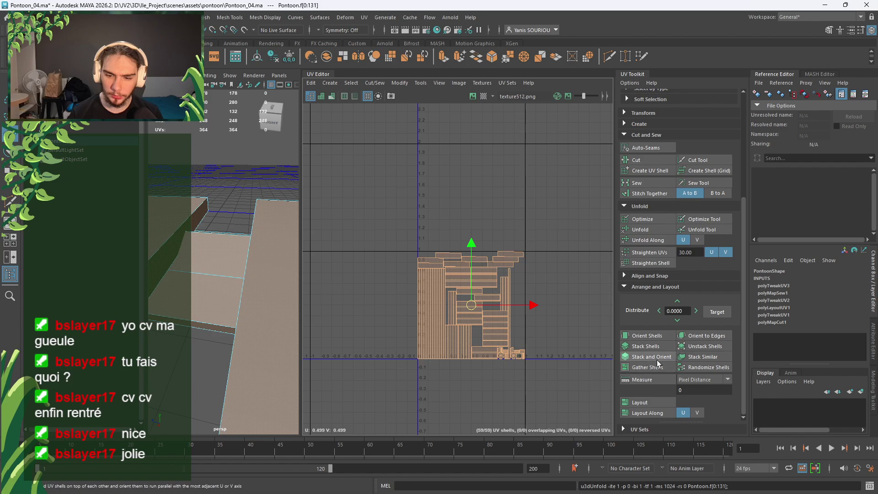
left_click(639, 400)
left_click(534, 386)
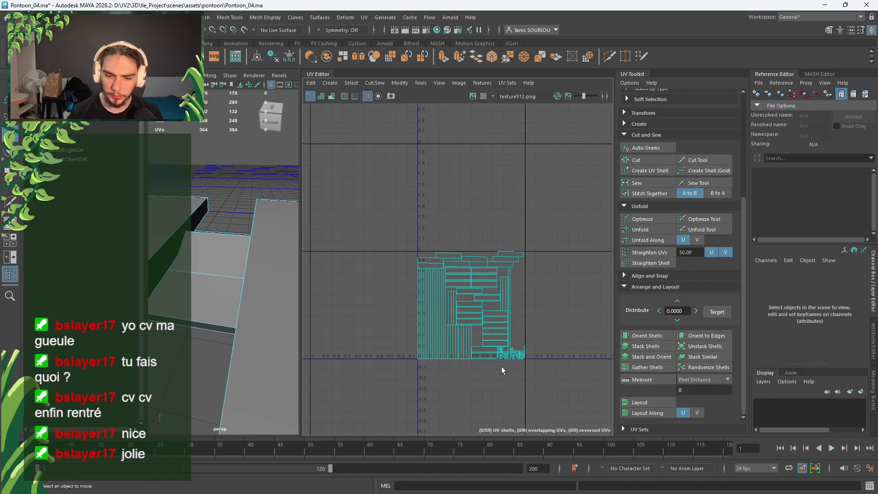
Examine the UV layout up close and select the short vertical shells to identify which post faces they cover
scroll(501, 366, "up", 3)
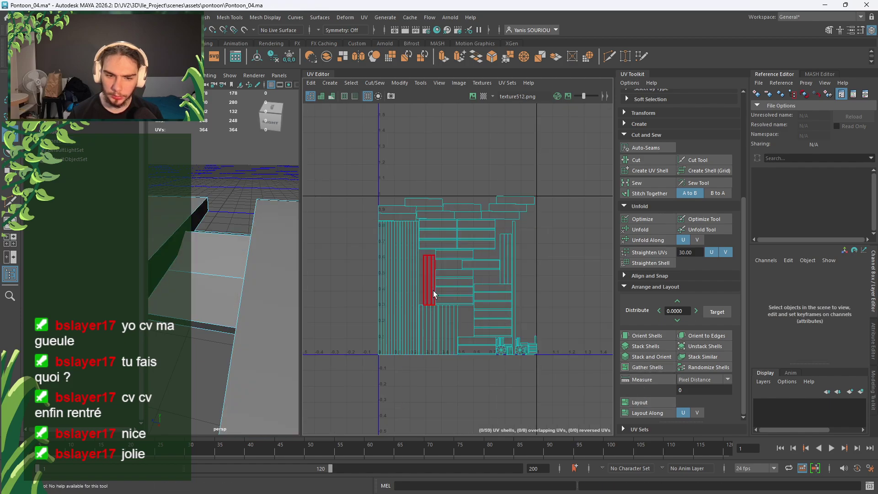
scroll(402, 276, "up", 1)
scroll(403, 281, "up", 2)
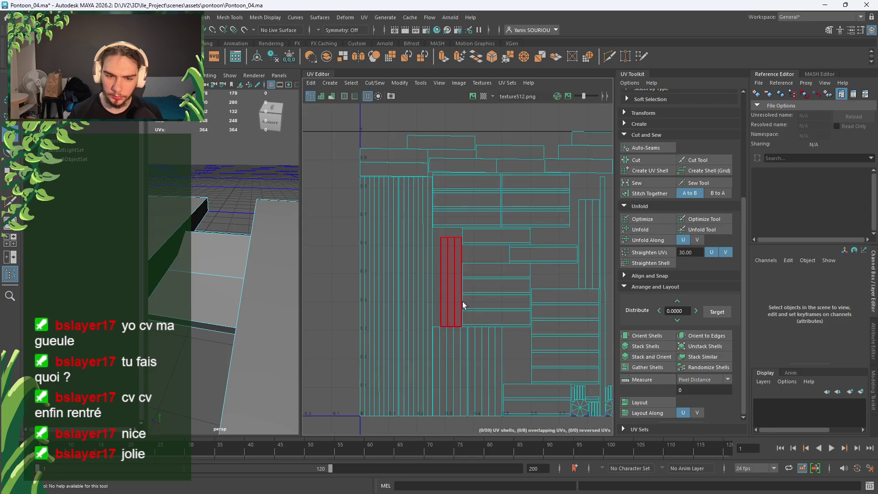
middle_click_drag(539, 329, 526, 303, "alt")
scroll(525, 301, "down", 3)
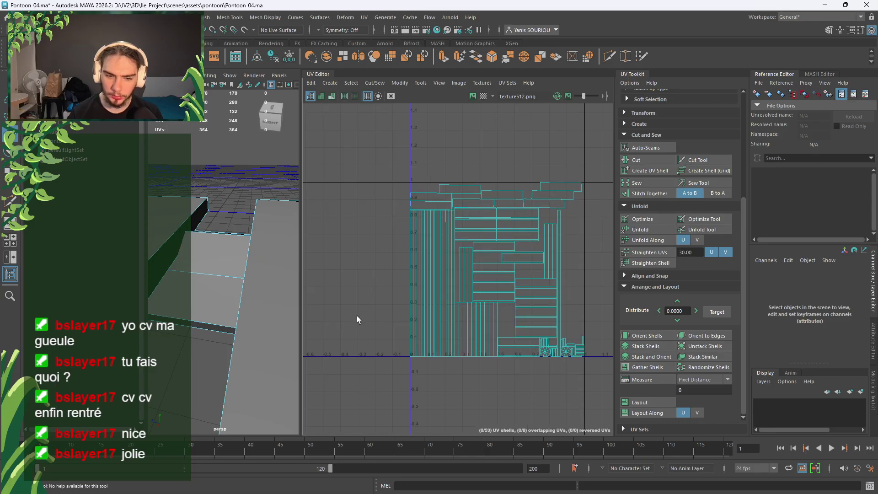
scroll(338, 319, "down", 1)
scroll(224, 327, "down", 10)
left_click_drag(217, 330, 253, 314, "alt")
scroll(254, 316, "up", 5)
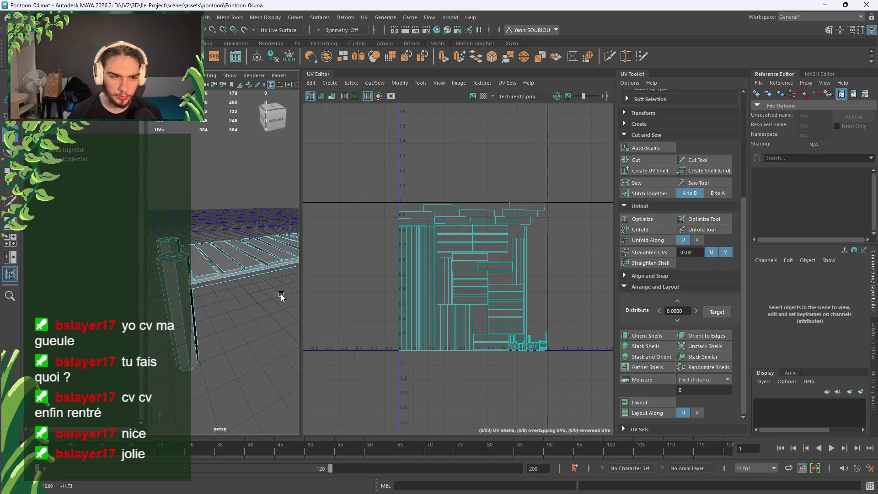
left_click(444, 278)
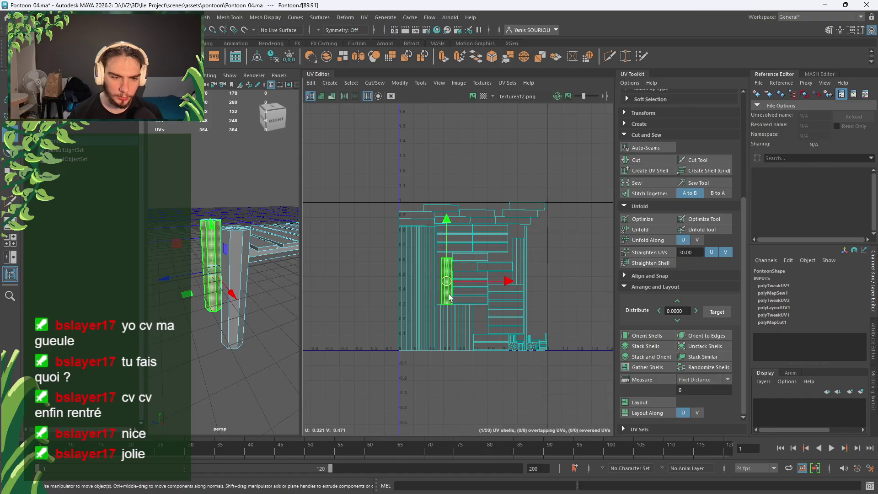
left_click_drag(243, 331, 183, 311, "alt")
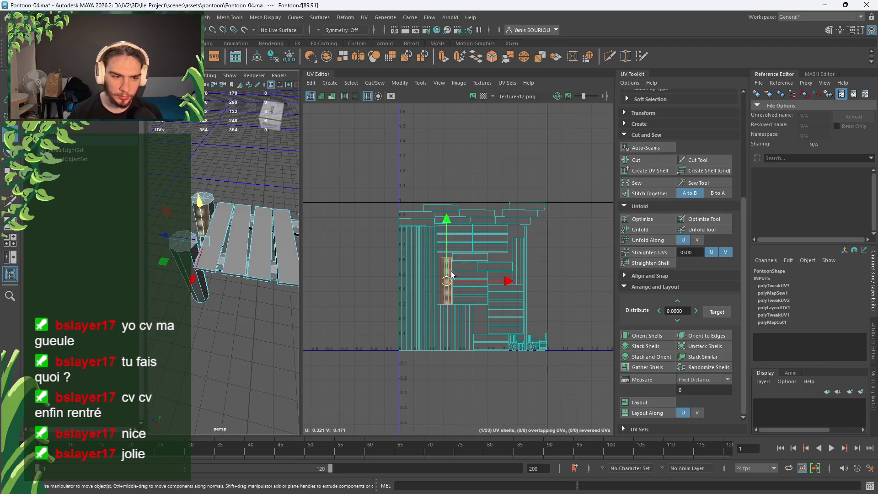
left_click(522, 251)
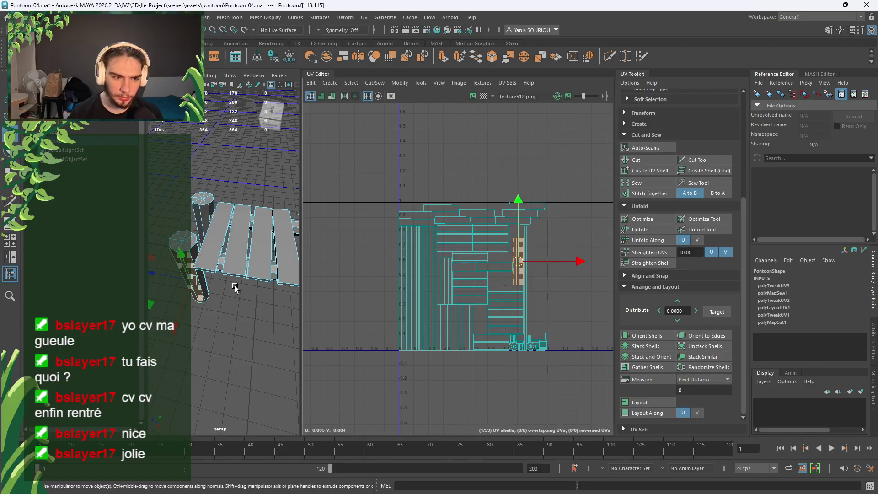
left_click(170, 206)
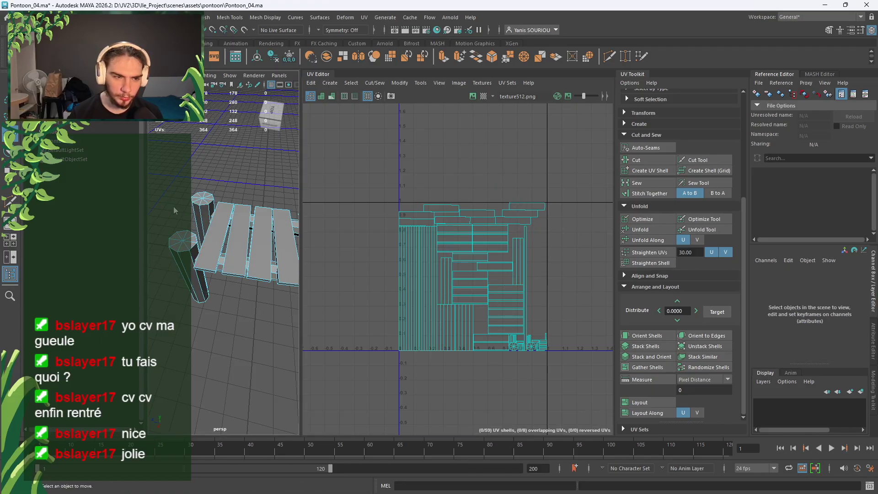
Sew the UVs along one lengthwise edge on each of the two posts at the pontoon's near end
left_click(208, 214)
left_click(188, 260, "shift")
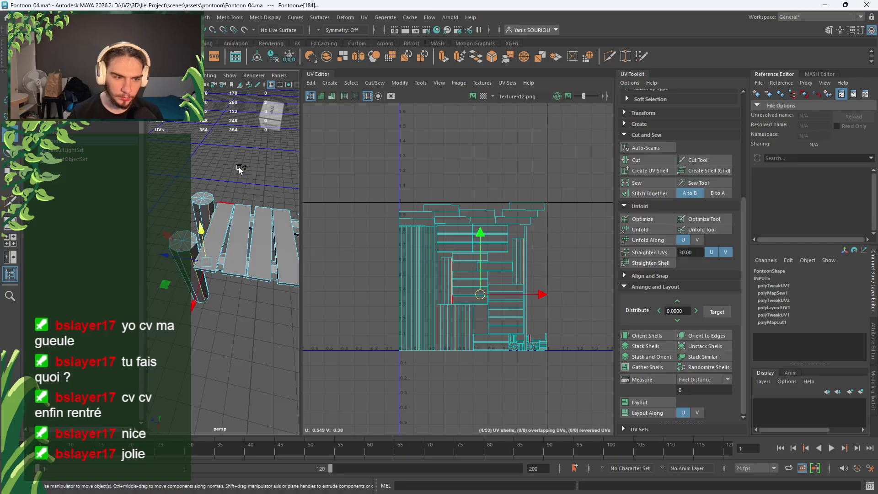
right_click(243, 160, "shift")
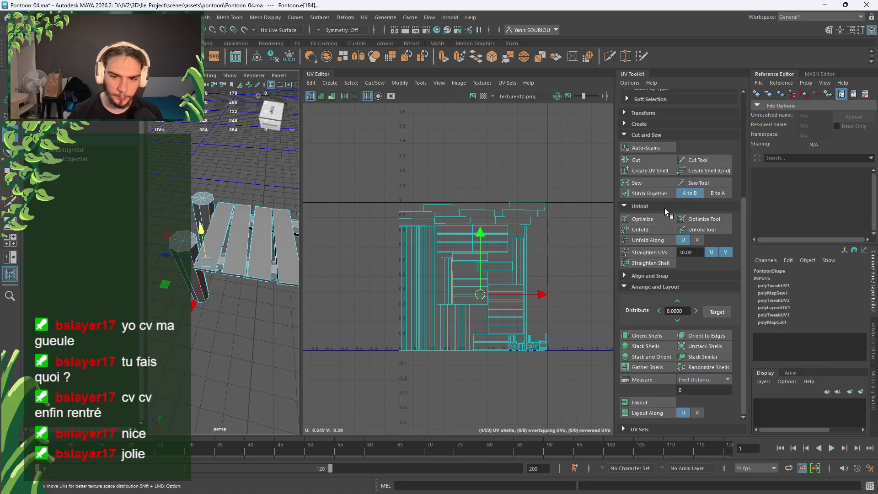
left_click(657, 185)
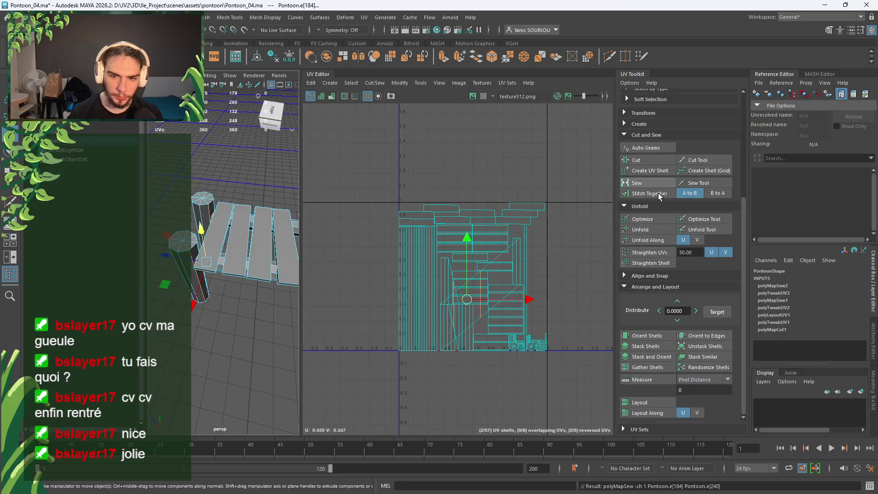
Select every UV shell, stack and orient them, and unfold and lay them out again to straighten the sewn post shells
right_click(576, 268)
right_click_drag(576, 268, 539, 255)
left_click_drag(567, 234, 497, 281)
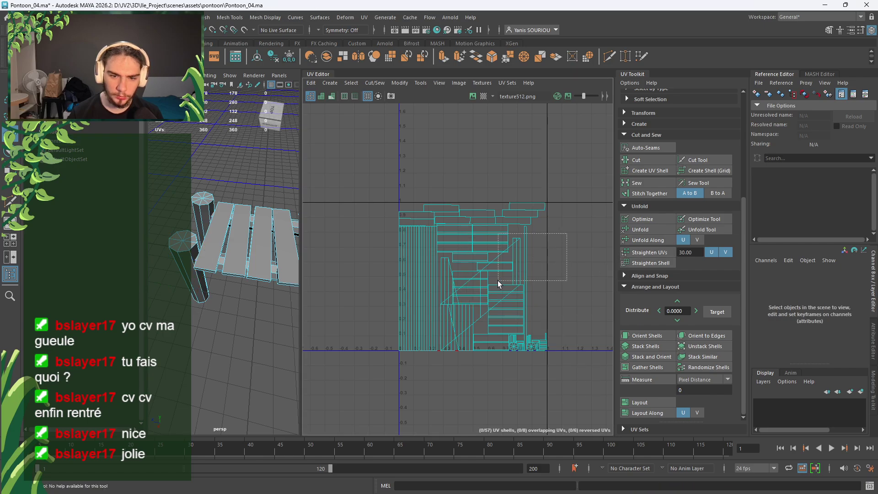
left_click_drag(558, 208, 388, 363)
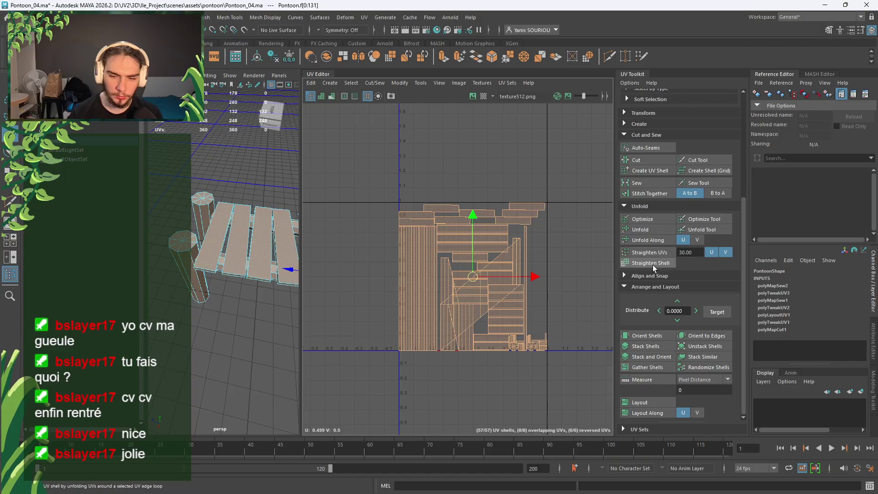
left_click(668, 348)
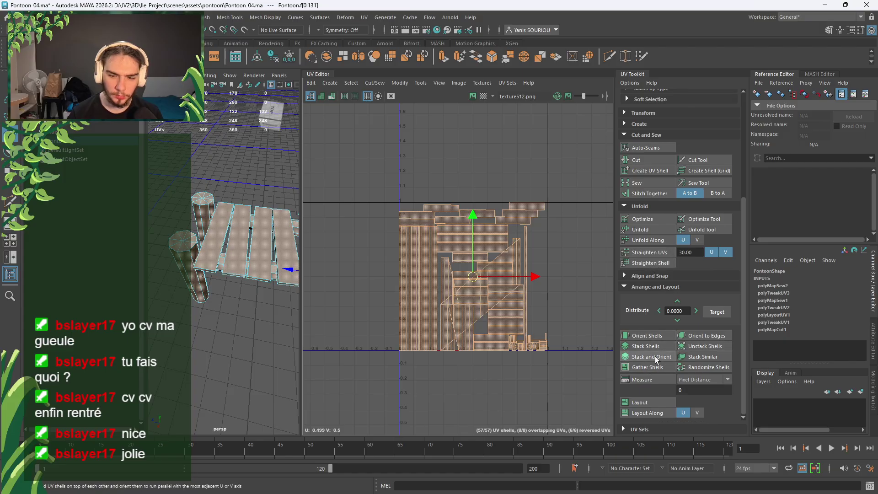
left_click(655, 356)
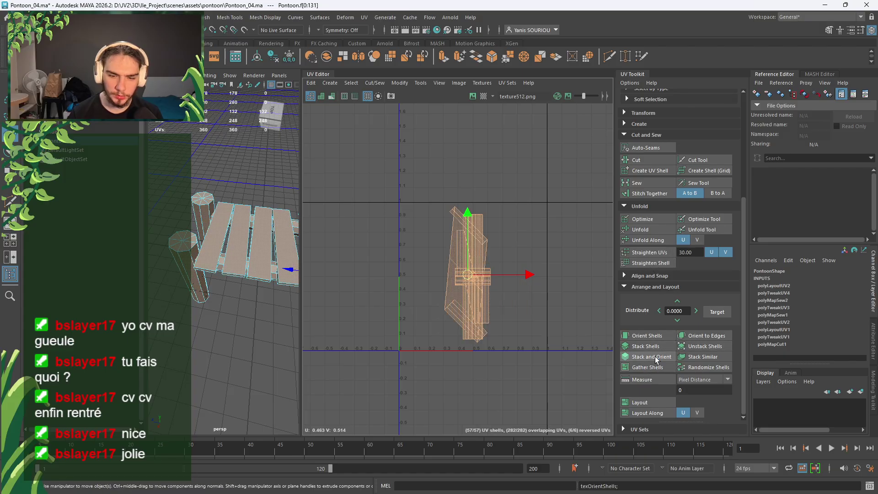
left_click(654, 402)
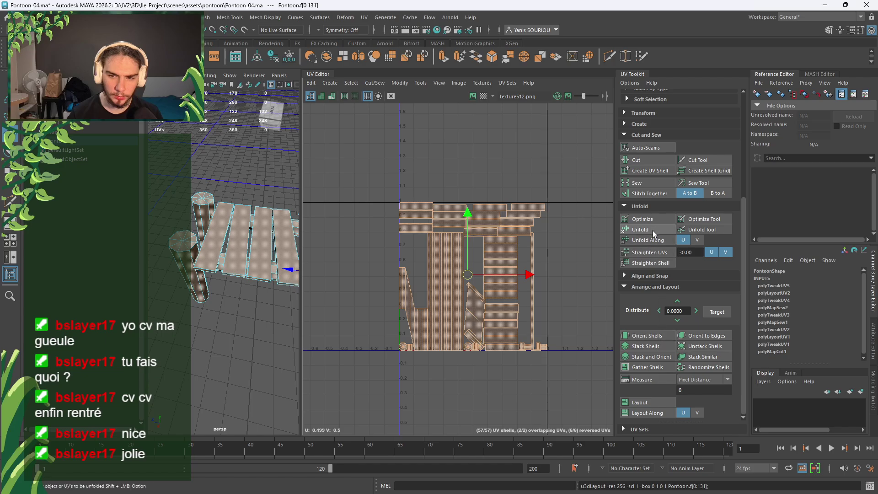
left_click(650, 357)
left_click(552, 401)
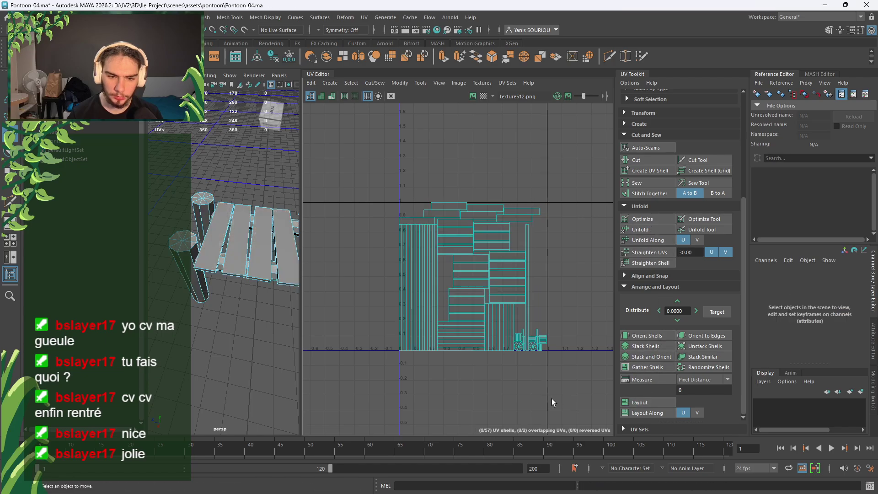
Examine the wide plank shells and the small shells beside the post caps, comparing them with the deck in the 3D view
left_click(466, 319)
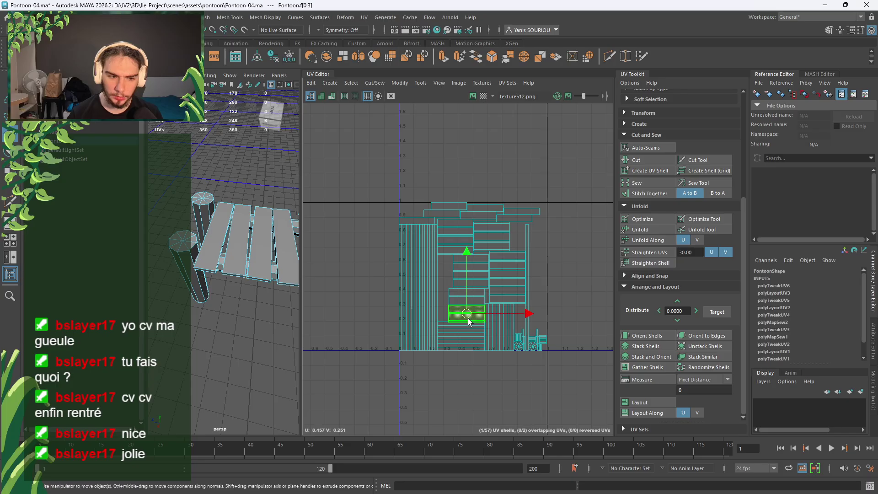
scroll(493, 352, "up", 3)
scroll(494, 349, "up", 3)
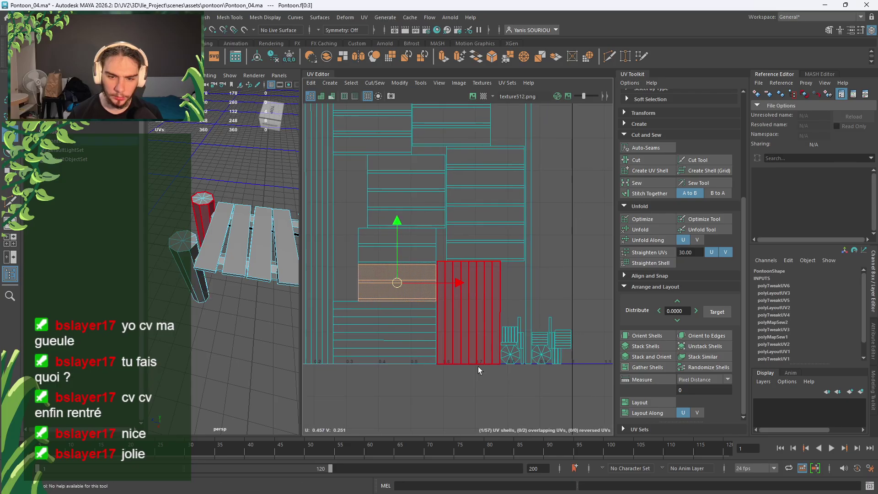
left_click(510, 334)
middle_click_drag(520, 390, 530, 378, "alt")
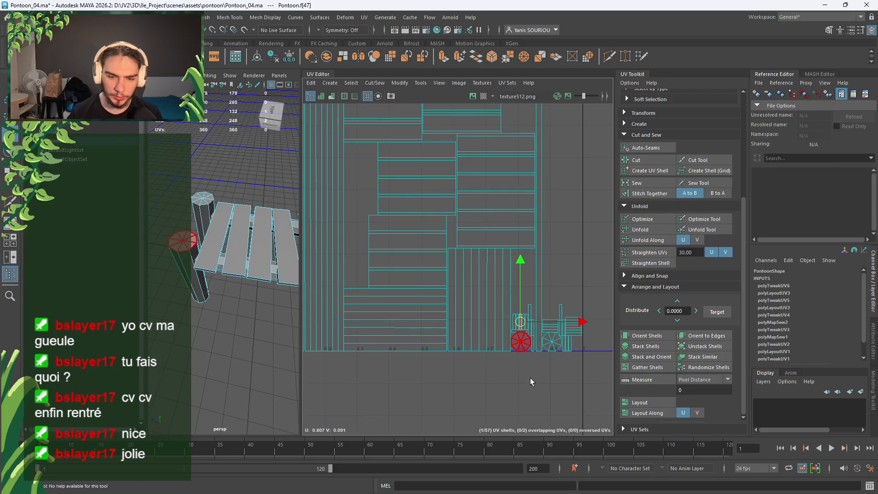
left_click(247, 373)
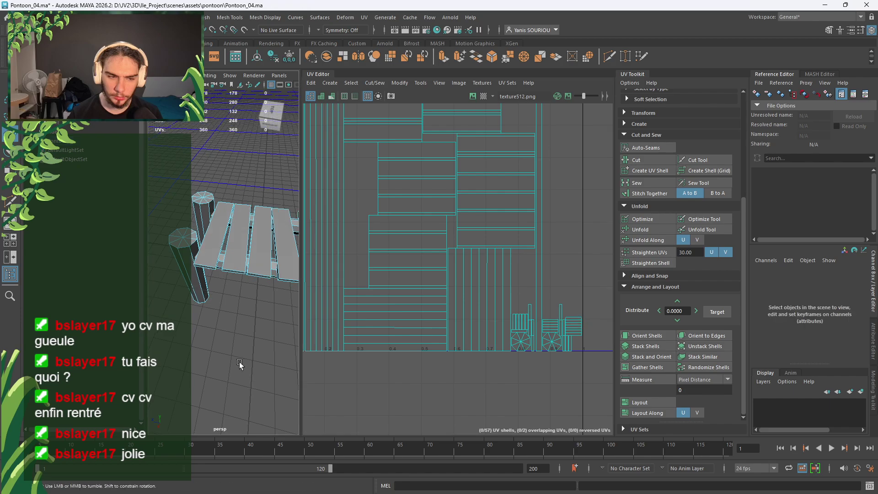
left_click_drag(240, 362, 251, 314, "alt")
left_click_drag(258, 236, 259, 279, "alt")
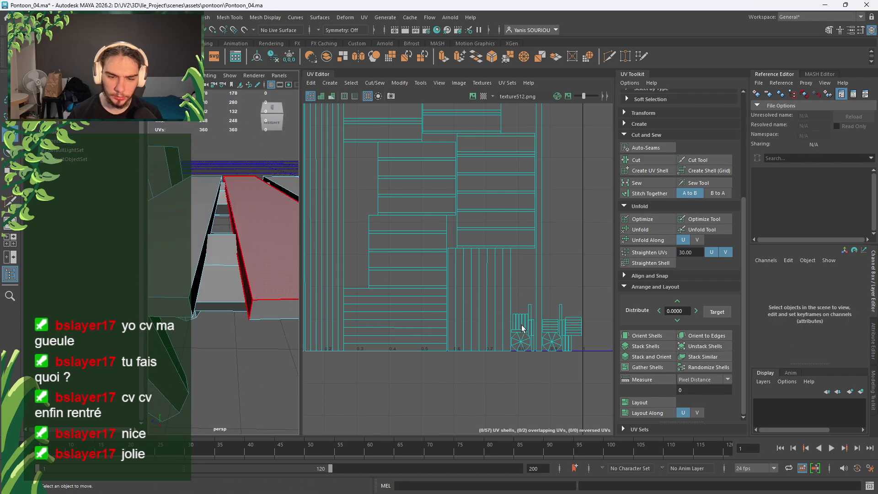
left_click(227, 291)
scroll(229, 291, "down", 5)
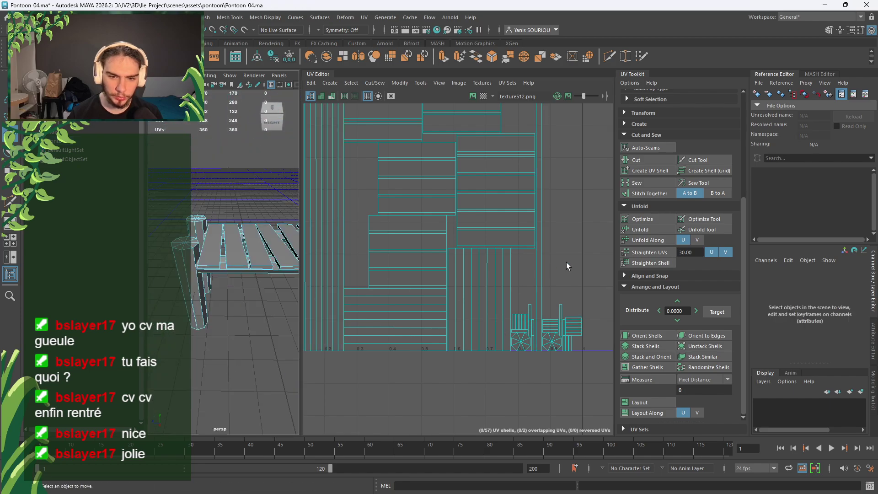
Sew the UVs along the upper lengthwise edge of the long side beam under the planks
left_click(537, 273)
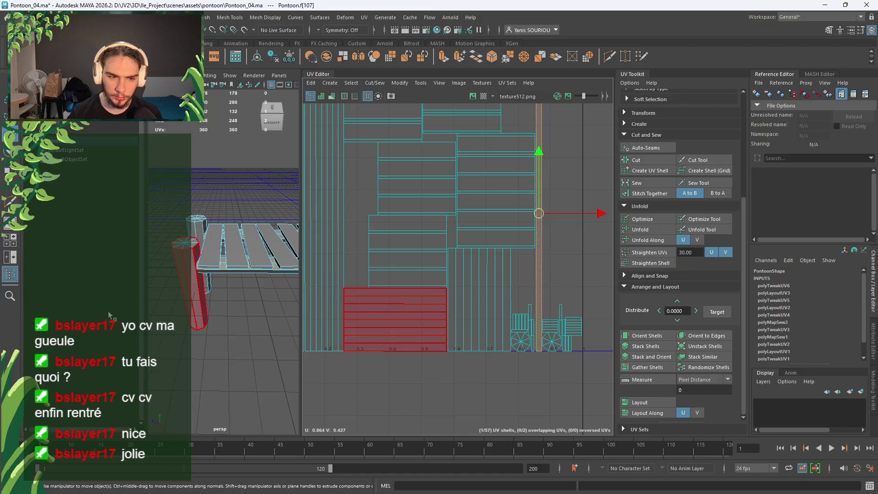
middle_click_drag(197, 283, 159, 285, "alt")
left_click_drag(159, 285, 236, 302, "alt")
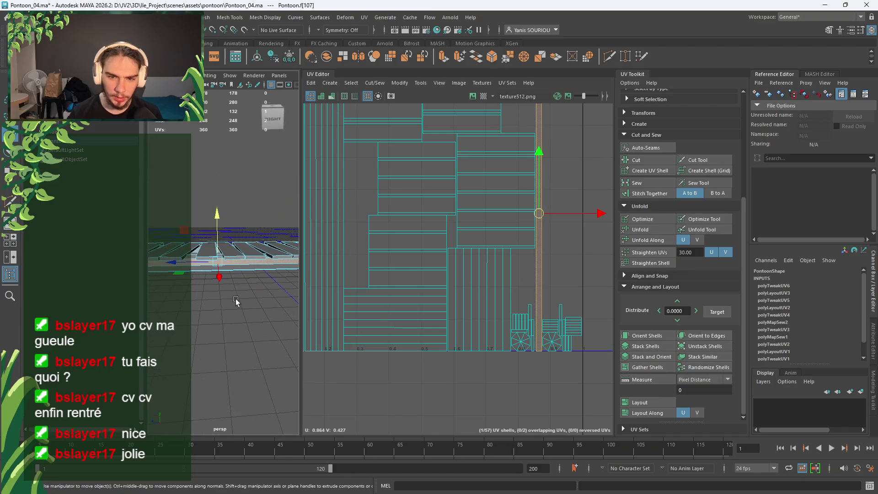
scroll(206, 280, "up", 3)
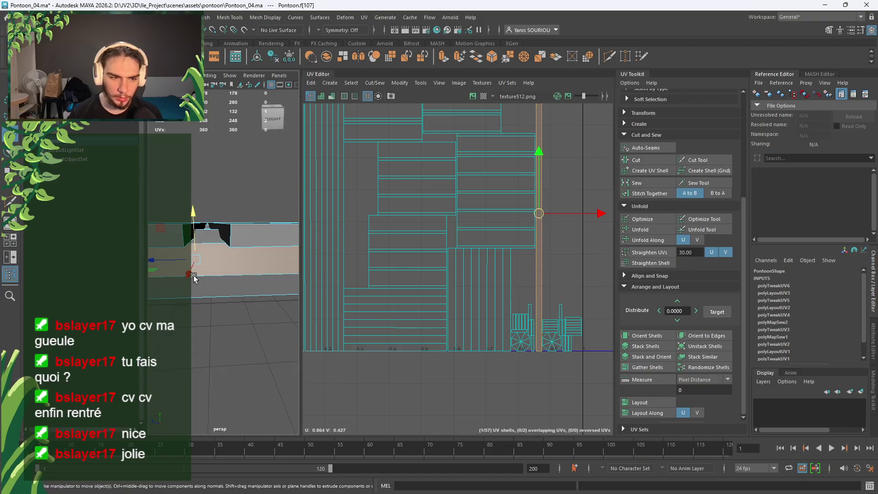
right_click(225, 232)
left_click(234, 220)
left_click(220, 243)
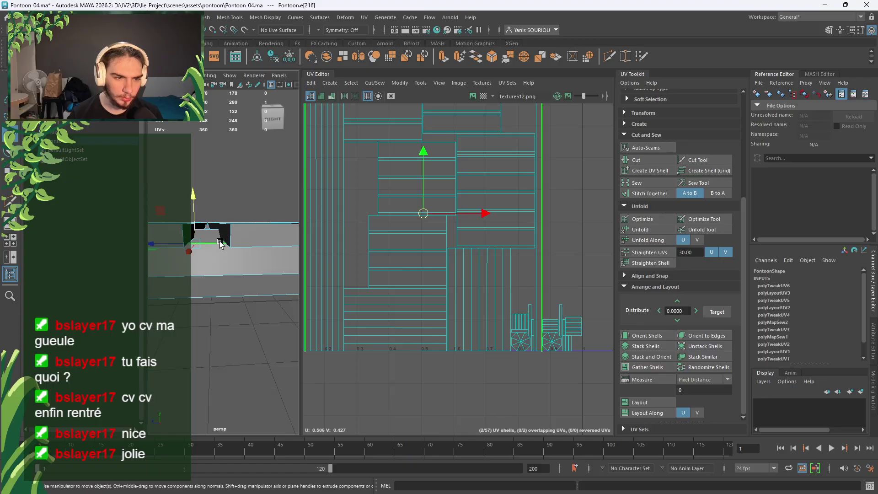
left_click(654, 183)
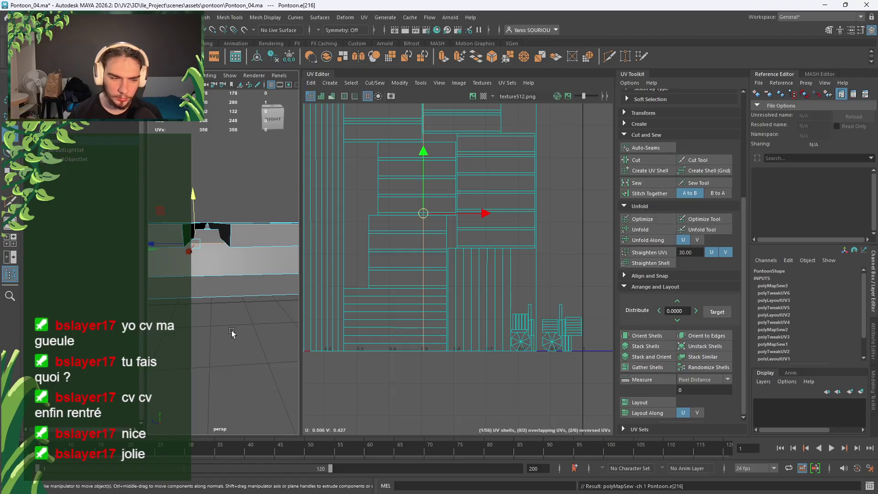
Select the short top edge at the end of each deck plank along one long side of the pontoon
scroll(232, 332, "down", 5)
middle_click_drag(264, 342, 330, 339, "alt")
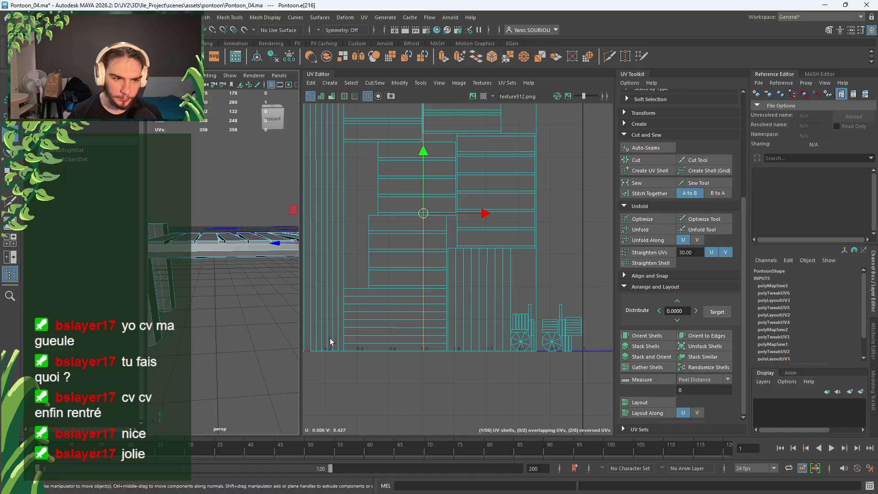
middle_click_drag(209, 303, 279, 310, "alt")
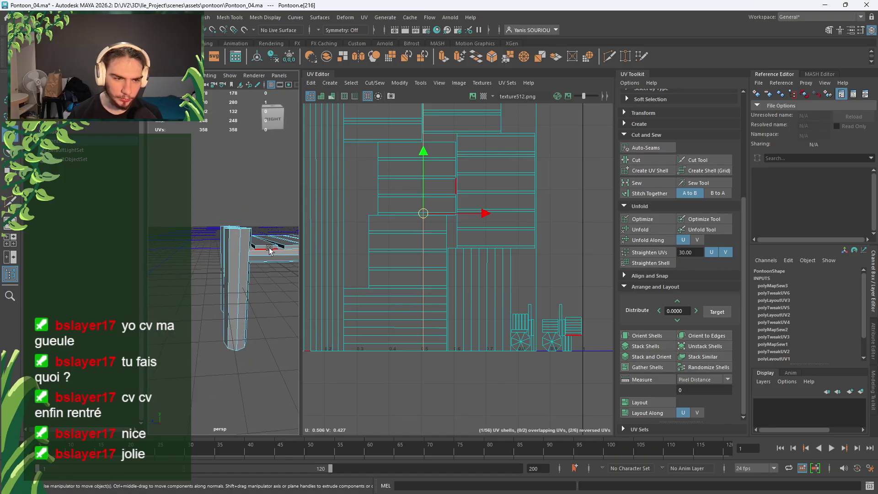
left_click(264, 246)
middle_click_drag(273, 240, 213, 255, "alt")
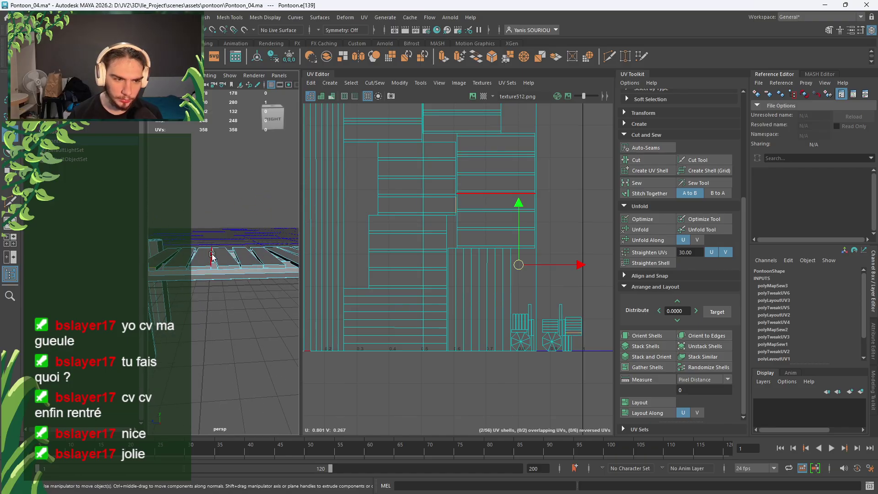
left_click(185, 266, "shift")
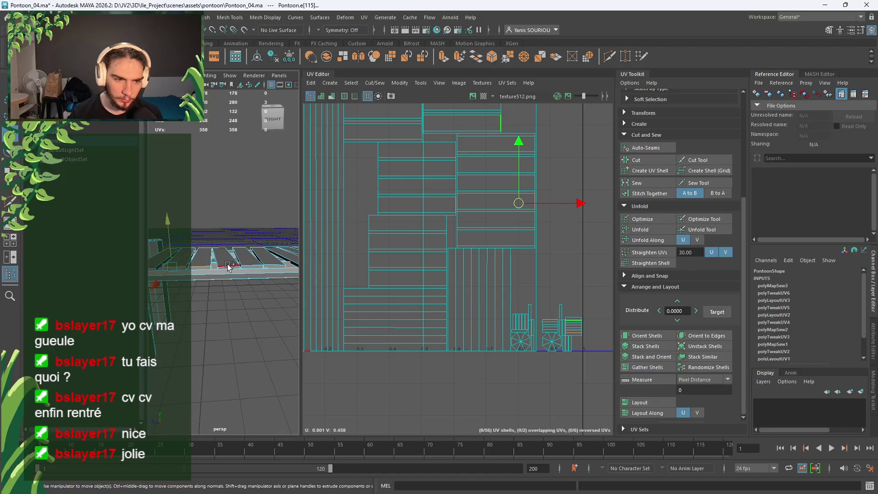
left_click(247, 267, "shift")
left_click(274, 267, "shift")
middle_click_drag(279, 267, 184, 273, "alt")
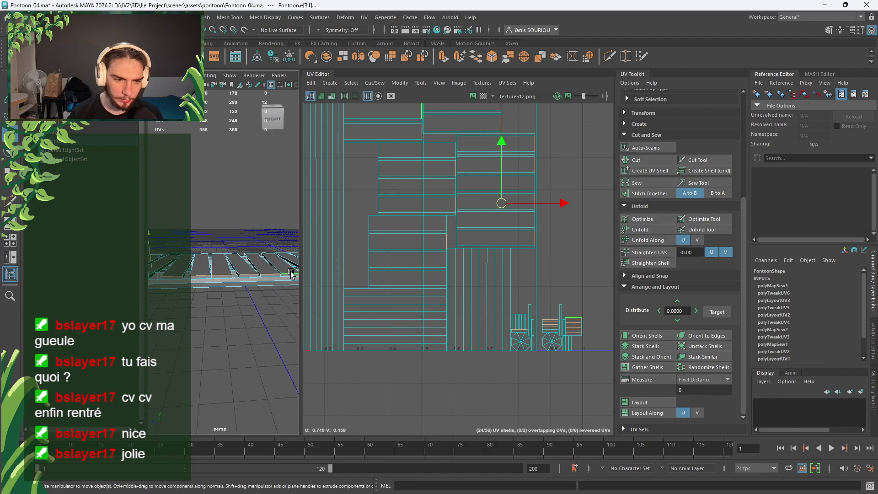
left_click_drag(278, 270, 213, 280, "alt")
left_click(234, 281, "shift")
Add the top end edges of the planks on the opposite side to the selection and sew their UVs
scroll(215, 286, "up", 6)
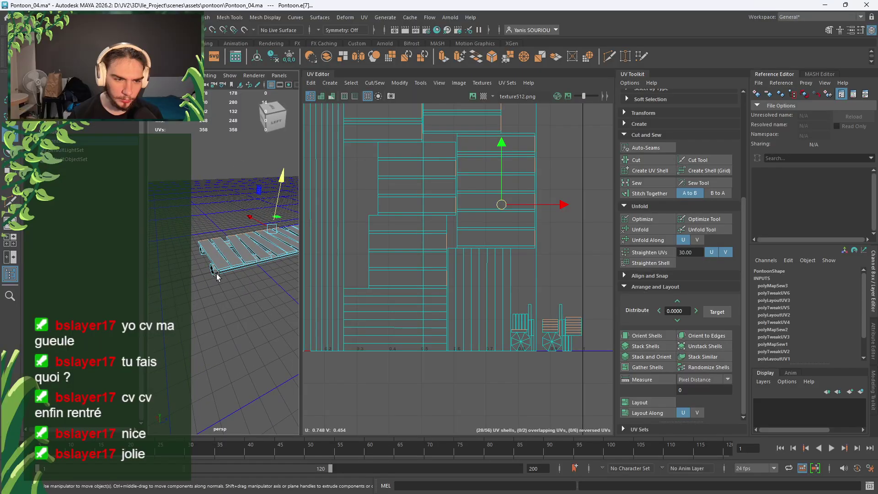
left_click(224, 292, "shift")
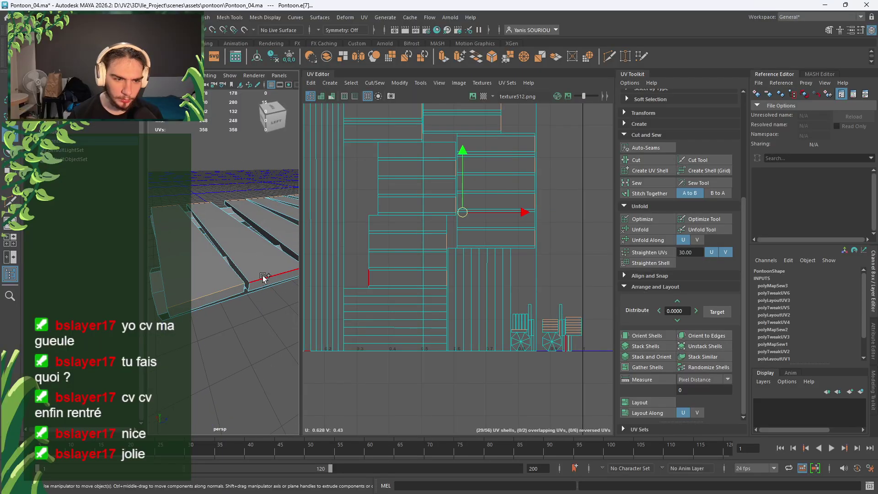
left_click_drag(224, 293, 226, 258, "alt")
middle_click_drag(252, 243, 170, 261, "alt")
left_click(215, 267, "shift")
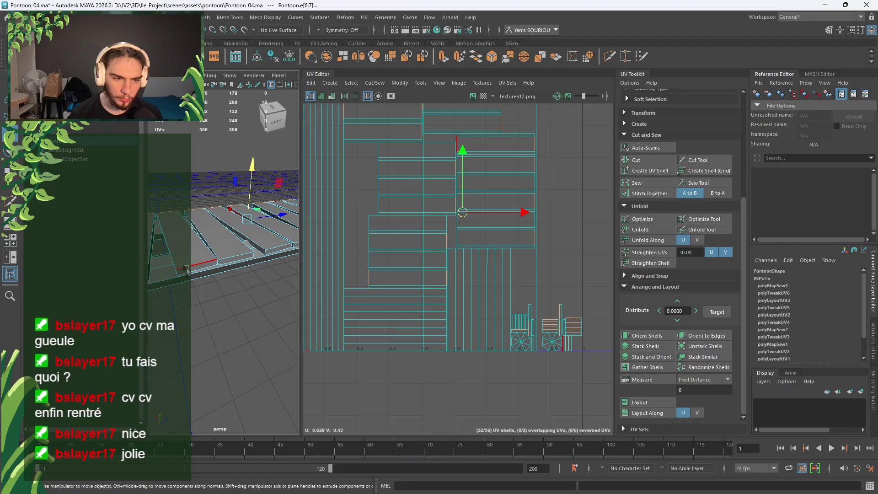
left_click(235, 258, "shift")
left_click_drag(235, 257, 205, 264, "alt")
left_click(256, 255, "shift")
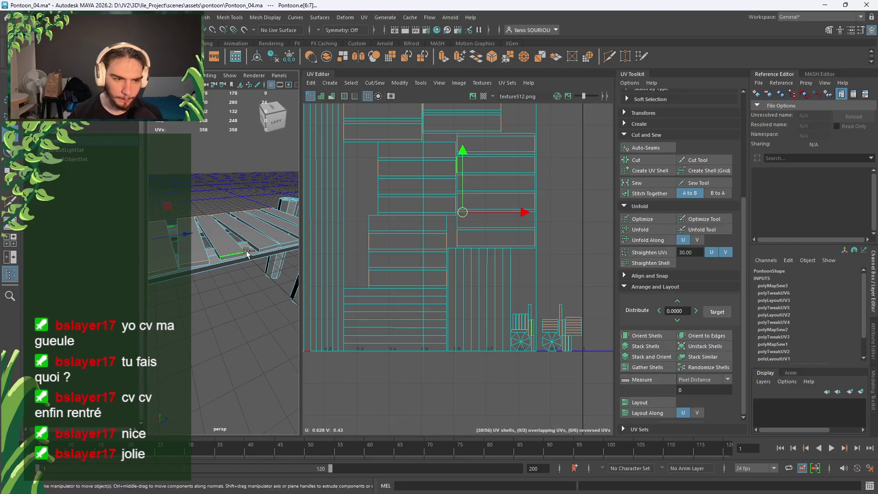
left_click(267, 245, "shift")
left_click_drag(268, 246, 192, 267, "alt")
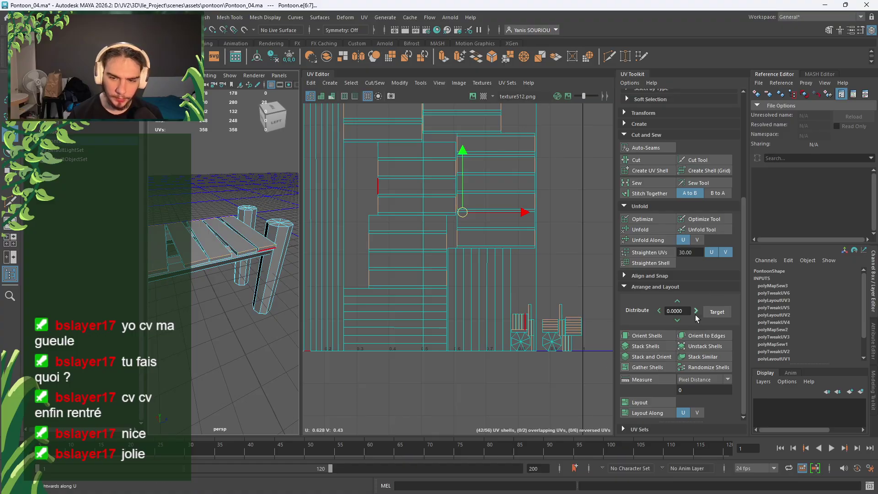
left_click(650, 193)
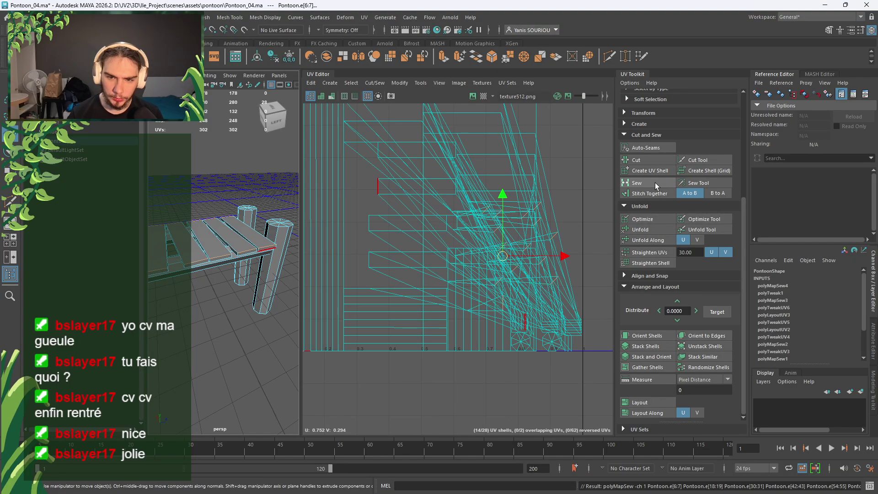
Select all faces in the UV layout, unfold them, stack and orient the shells, and lay them out in the tile
scroll(581, 229, "down", 3)
scroll(514, 260, "down", 1)
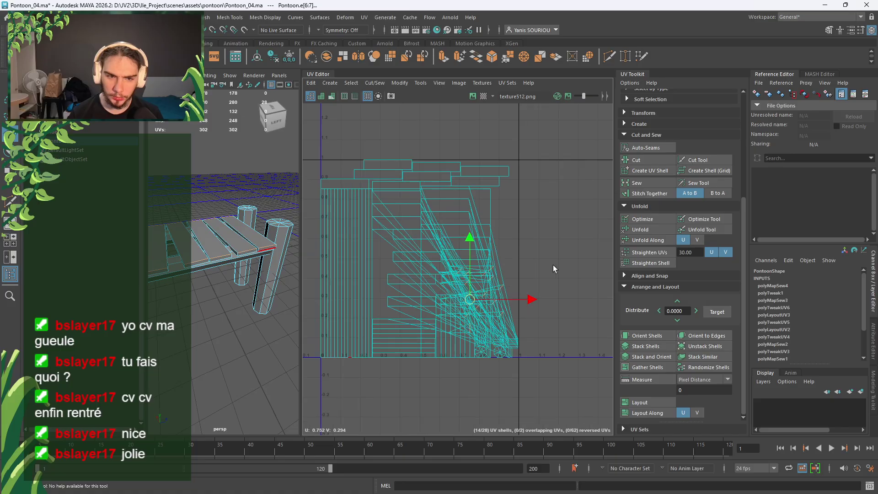
right_click_drag(553, 265, 531, 250)
left_click_drag(569, 129, 320, 384)
left_click(654, 229)
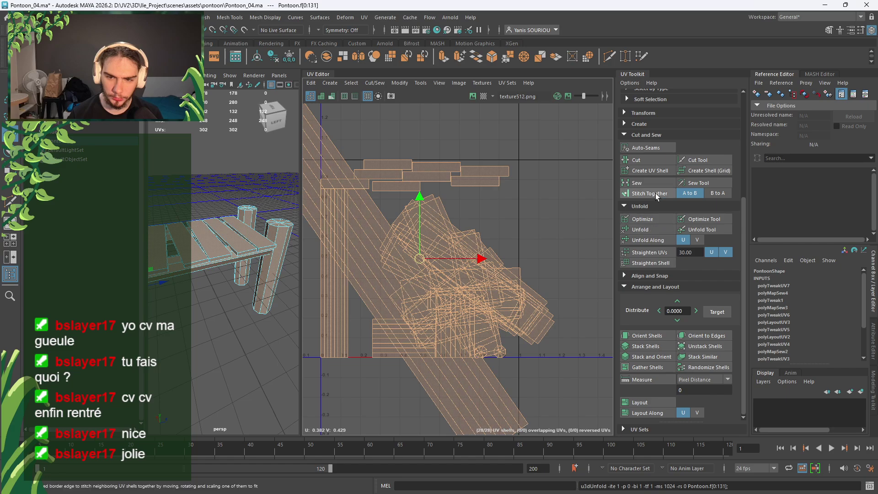
left_click(654, 356)
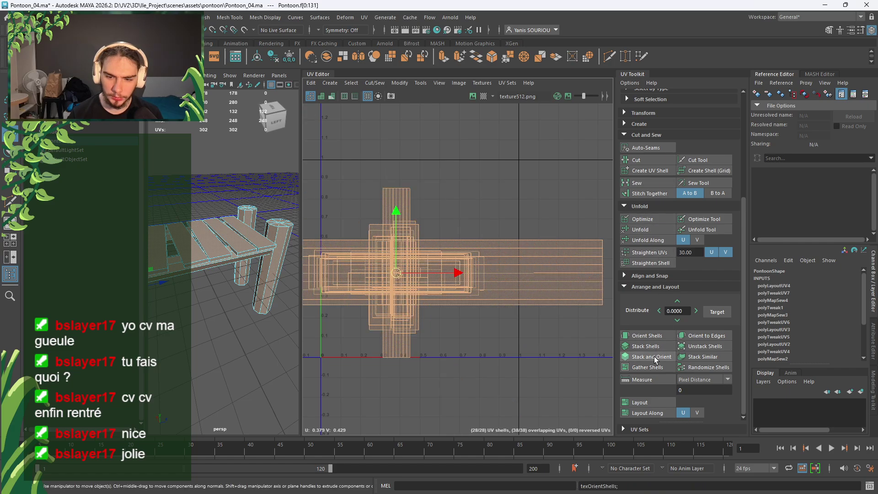
left_click(647, 400)
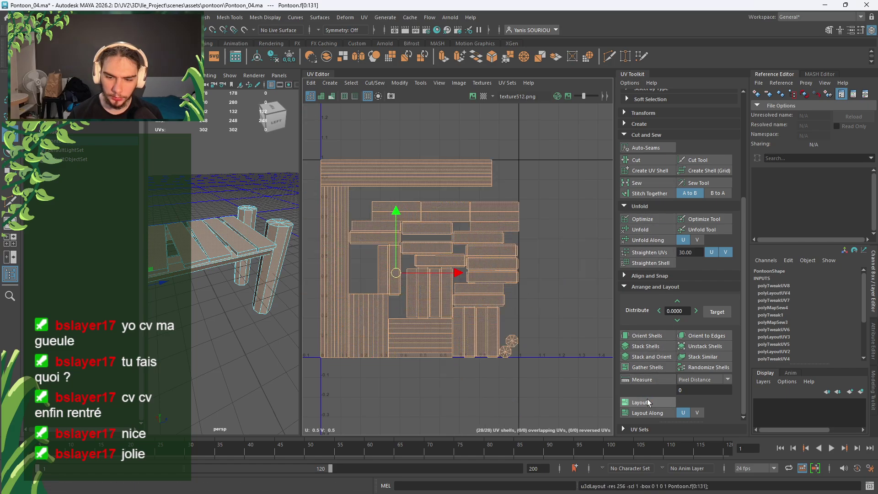
Select a small rectangular face in the upper row of the UV layout and locate it on the pontoon's underside
left_click(553, 393)
scroll(462, 343, "up", 2)
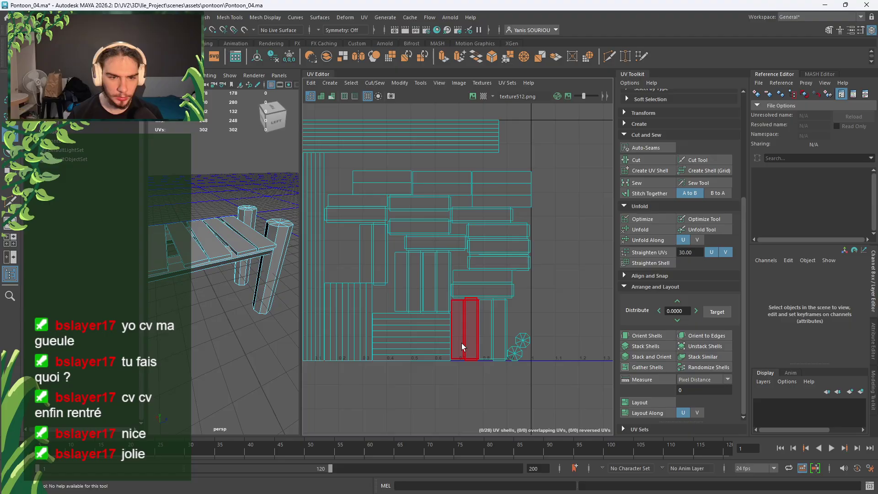
left_click(449, 186)
scroll(449, 186, "down", 3)
left_click_drag(193, 301, 243, 276, "alt")
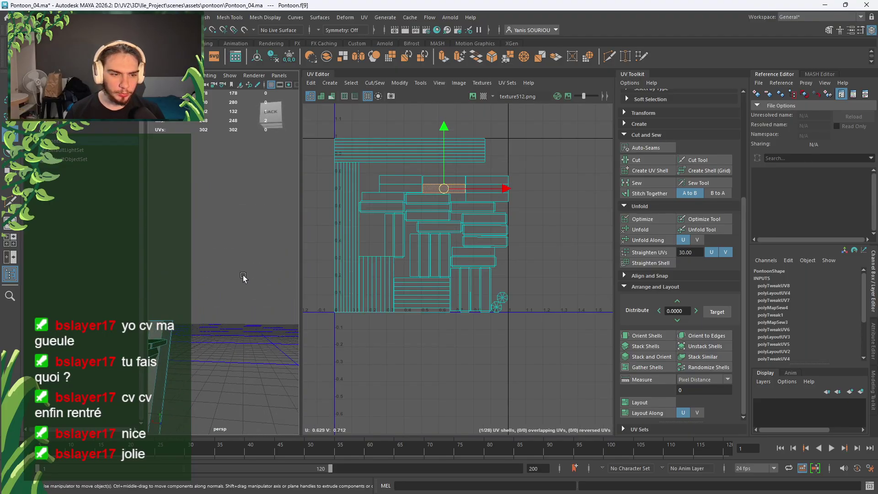
middle_click_drag(243, 276, 308, 209, "alt")
scroll(306, 209, "down", 3)
key("f")
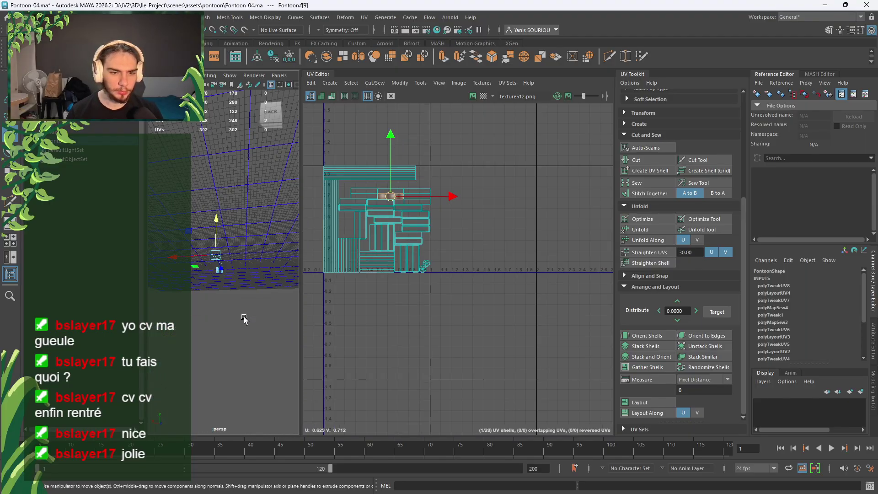
scroll(244, 319, "up", 3)
left_click_drag(246, 318, 253, 277, "alt")
scroll(221, 330, "up", 5)
scroll(250, 322, "down", 5)
scroll(221, 196, "up", 4)
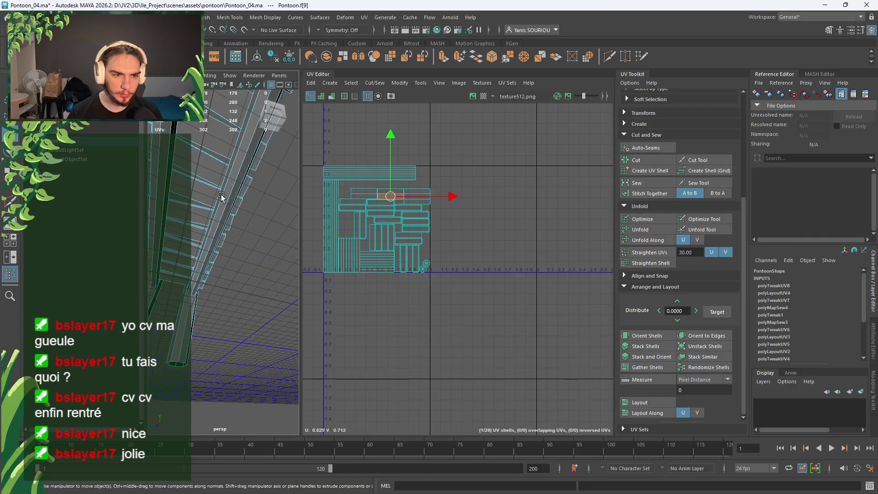
left_click_drag(222, 198, 217, 242, "alt")
scroll(217, 243, "down", 6)
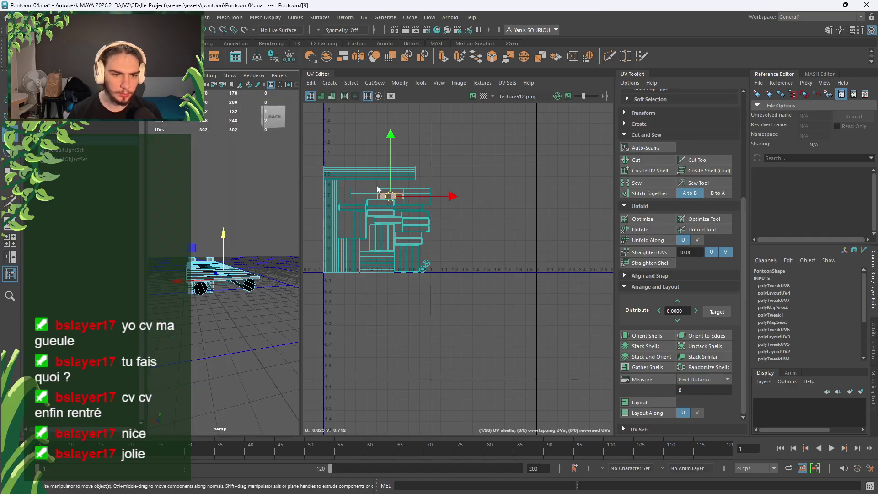
Select the neighbouring small UV shells one at a time to identify the matching faces on the pontoon
scroll(377, 189, "up", 8)
left_click(369, 199)
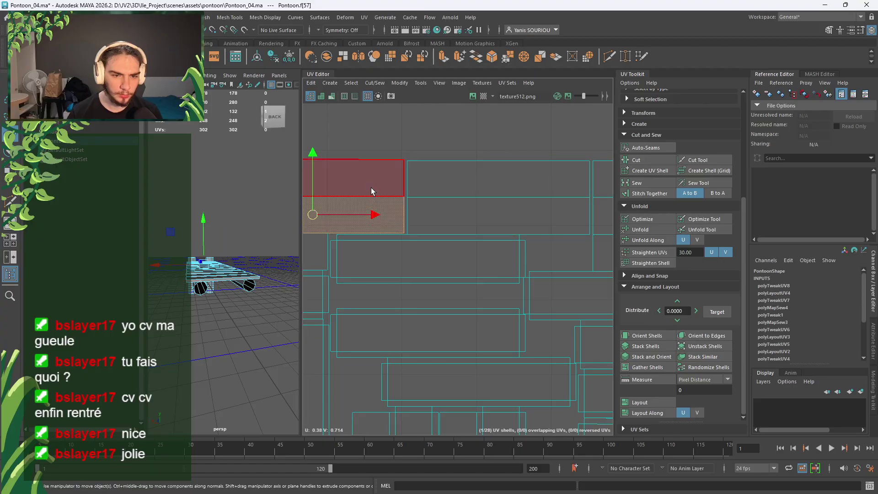
left_click(485, 197)
left_click(485, 199)
middle_click_drag(485, 199, 305, 204, "alt")
left_click(482, 246)
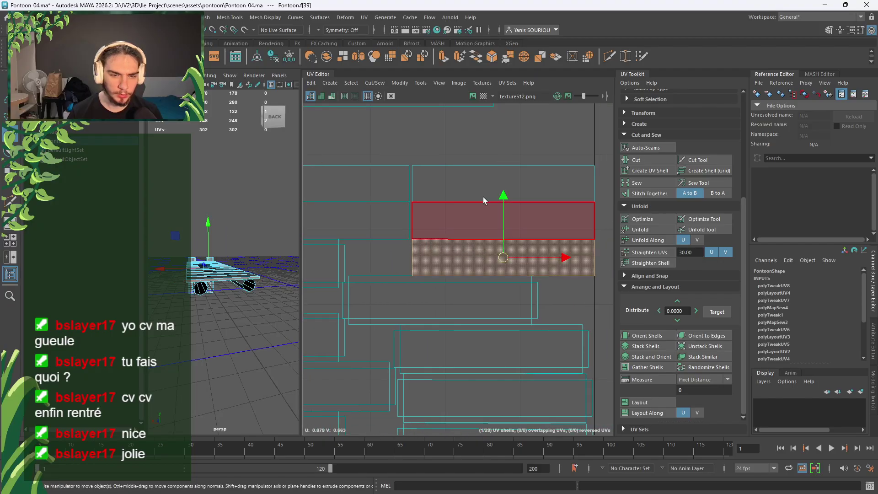
left_click(473, 136)
middle_click_drag(457, 144, 610, 173, "alt")
middle_click_drag(429, 177, 542, 179, "alt")
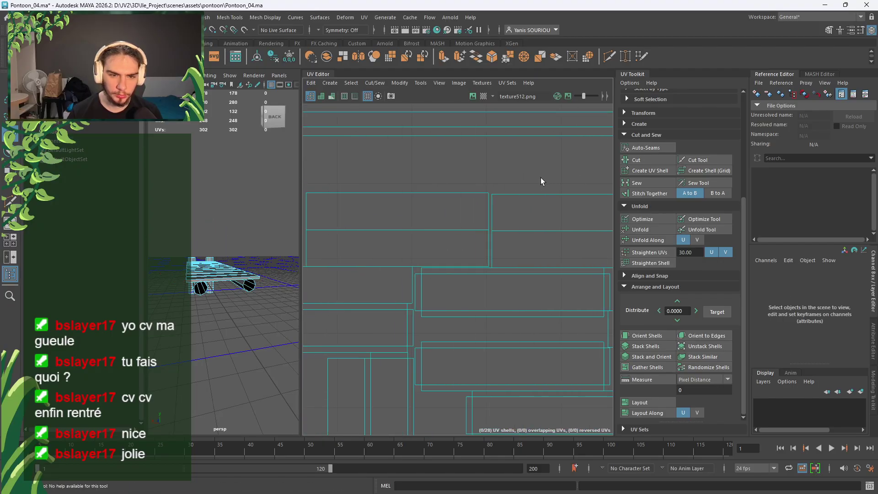
left_click(383, 221)
key("f")
left_click_drag(236, 305, 228, 289, "alt")
scroll(237, 287, "down", 8)
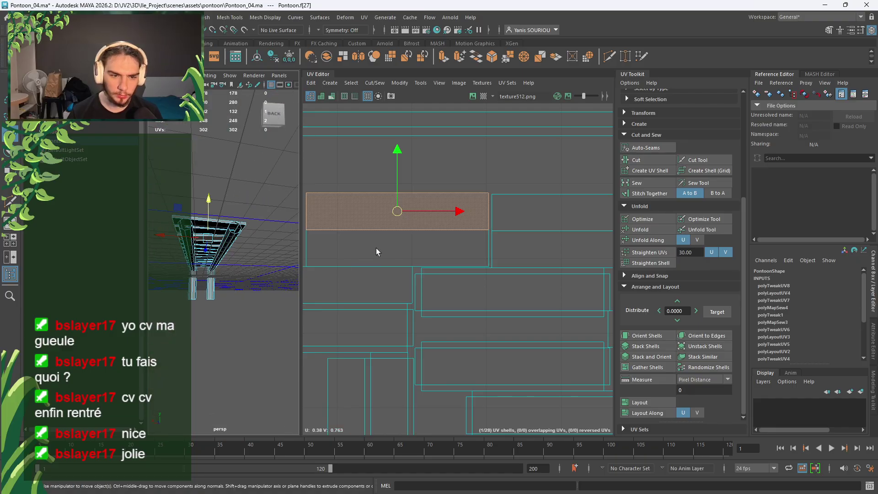
Select the seven small rectangular shells of the upper UV row together to compare them with the plank undersides
left_click(418, 251)
left_click(475, 213, "shift")
left_click(527, 215, "shift")
left_click(570, 249, "shift")
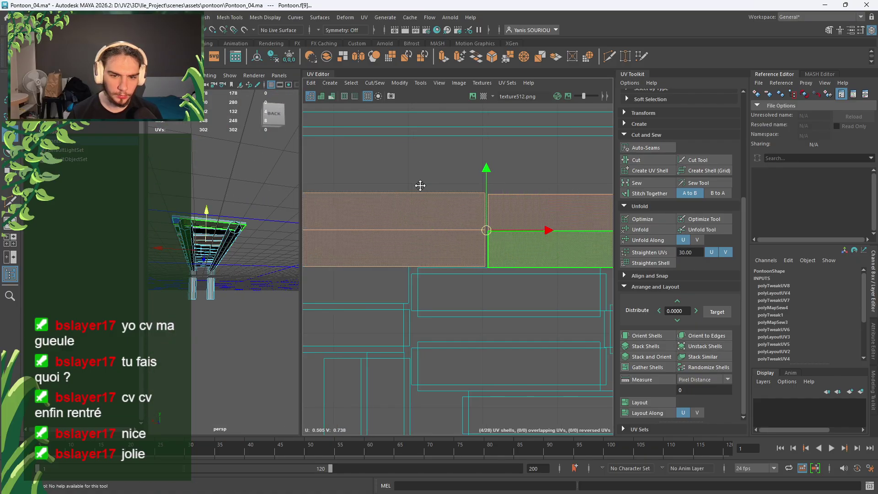
middle_click_drag(420, 186, 306, 186, "alt+shift")
middle_click_drag(518, 186, 371, 187, "alt+shift")
left_click(460, 201, "shift")
left_click(471, 259, "shift")
left_click(468, 278, "shift")
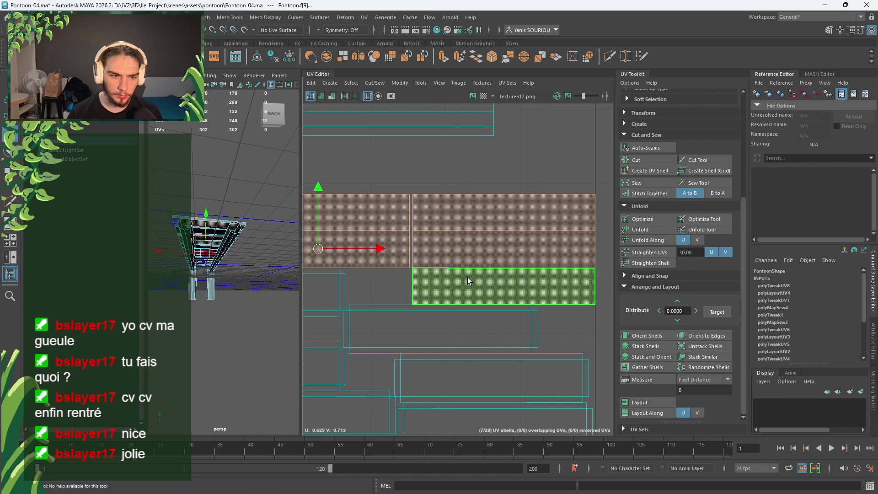
left_click_drag(233, 298, 195, 215, "alt")
scroll(256, 236, "up", 5)
right_click(183, 199)
left_click(185, 175)
left_click(234, 276)
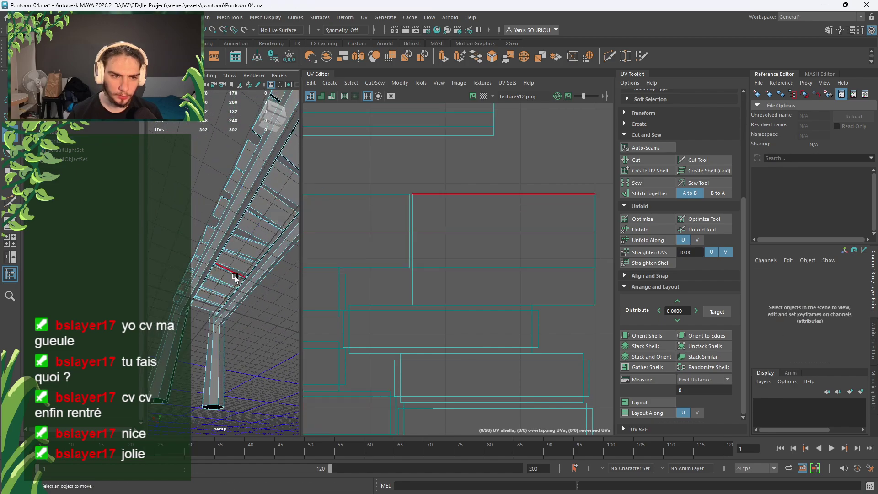
mouse_move(193, 165)
right_mouse_down("shift")
mouse_move(194, 189)
mouse_move(192, 163)
right_mouse_up("shift")
Select individual plank underside faces in the UV layout and frame the lowest one of the upper row's end stack
right_click_drag(372, 167, 362, 158)
left_click(396, 224)
left_click(453, 249)
left_click(451, 276)
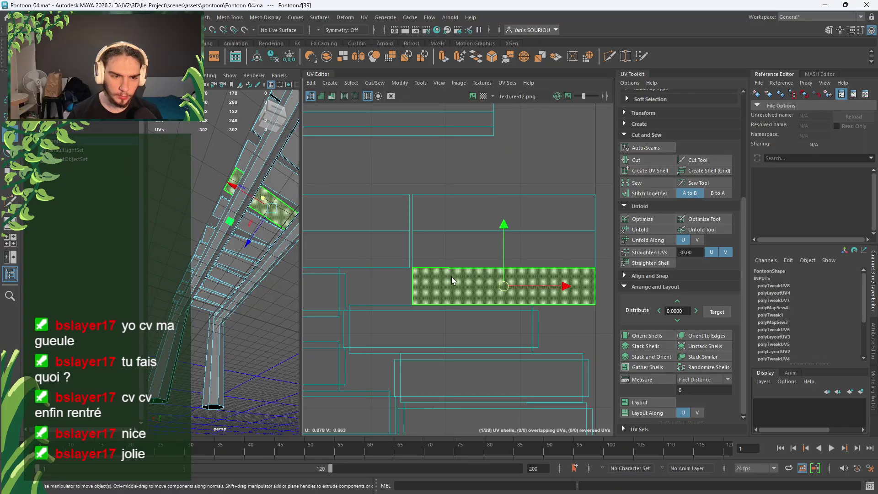
left_click(456, 199)
middle_click_drag(233, 207, 226, 234, "alt")
left_click(373, 210)
middle_click_drag(366, 178, 499, 162, "alt")
middle_click_drag(537, 252, 443, 248, "alt")
left_click(491, 259)
key("f")
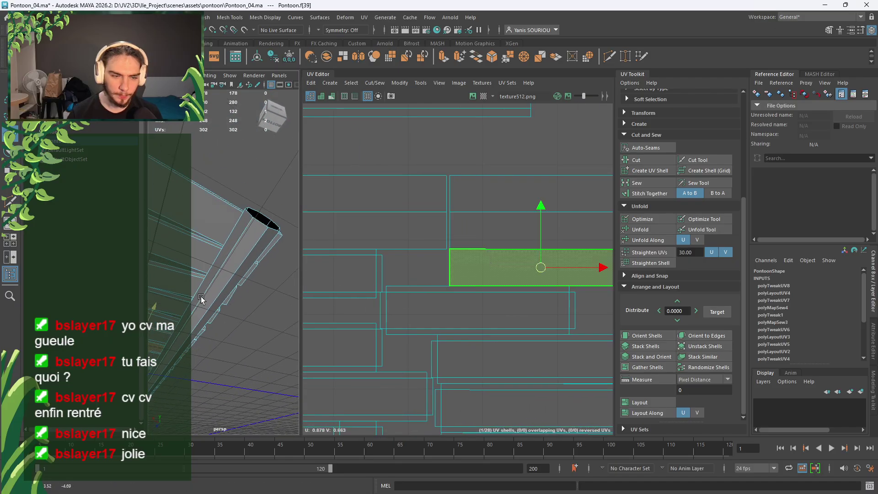
Sew the UVs along one long edge of the framed plank underside face
key("ctrl+F11")
right_click(224, 261)
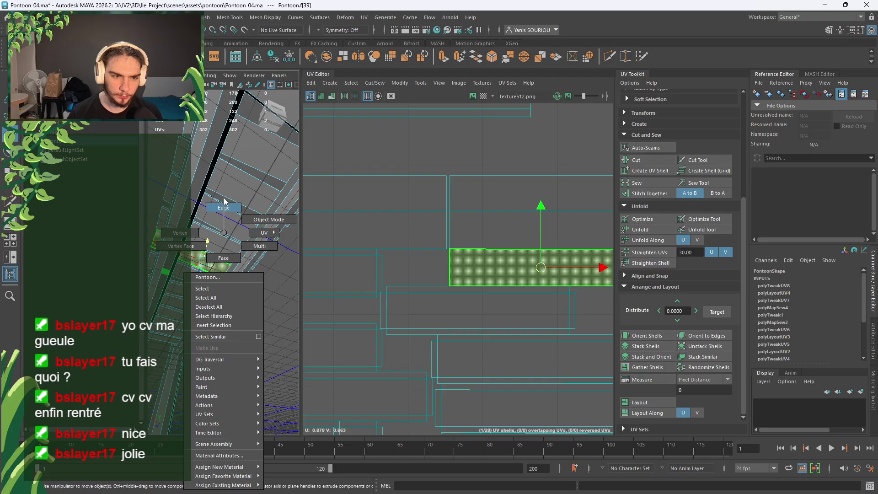
left_click(224, 208)
left_click(222, 260)
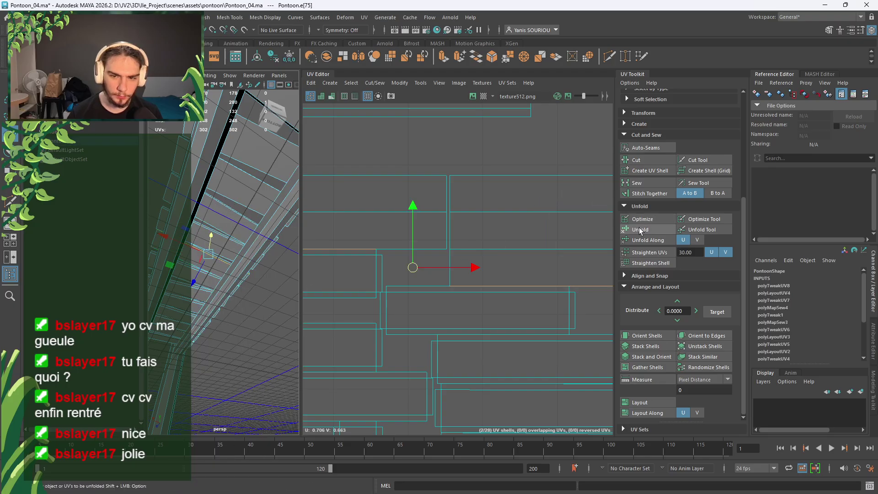
left_click(648, 183)
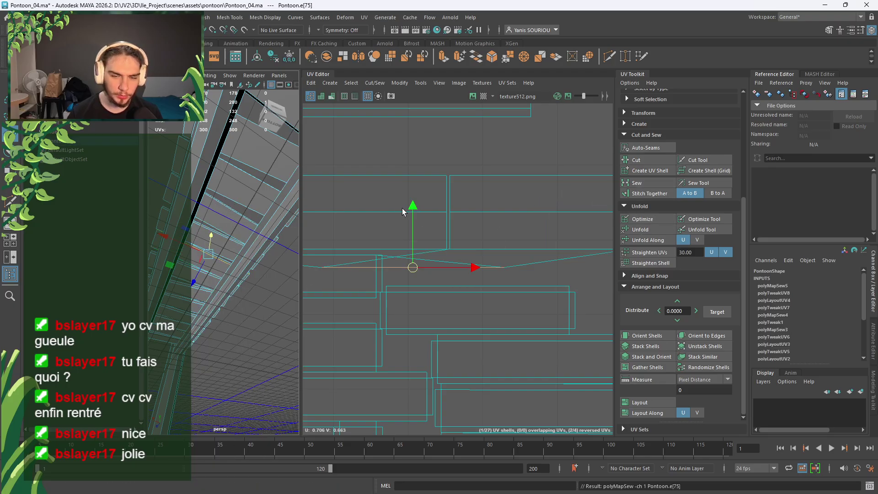
Sew the long UV border edge e[147] of plank face f[75] to the matching edge of its neighbouring shell
right_click_drag(476, 157, 456, 144)
left_click(482, 229)
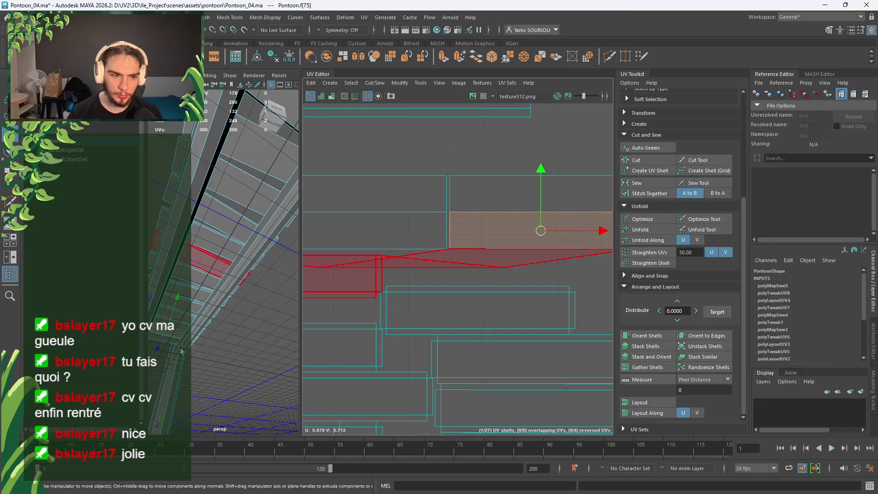
key("f")
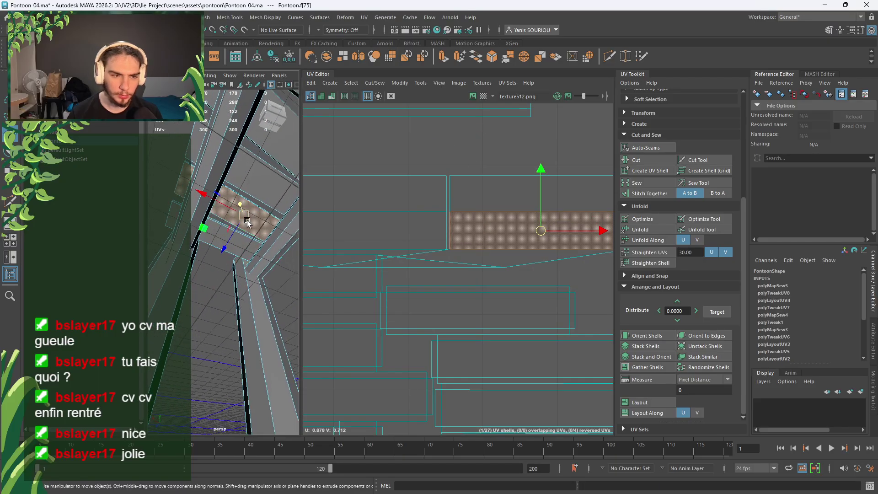
right_click_drag(250, 222, 261, 212)
left_click(263, 213)
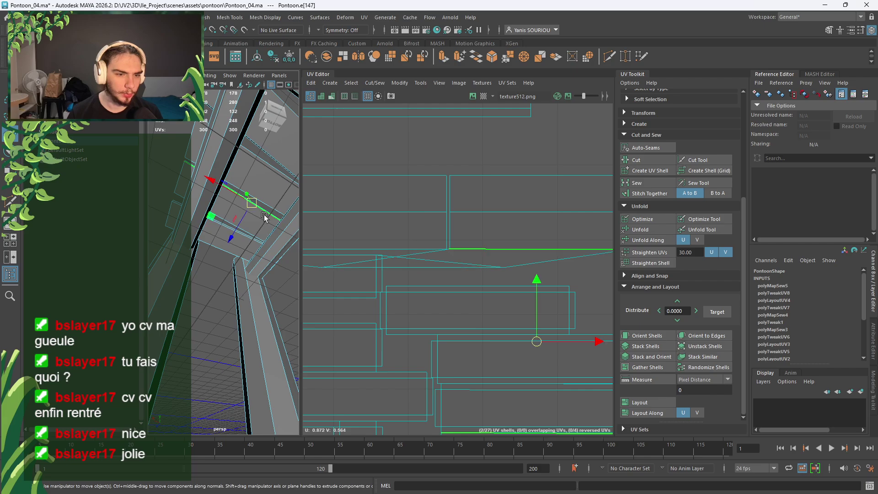
left_click(646, 180)
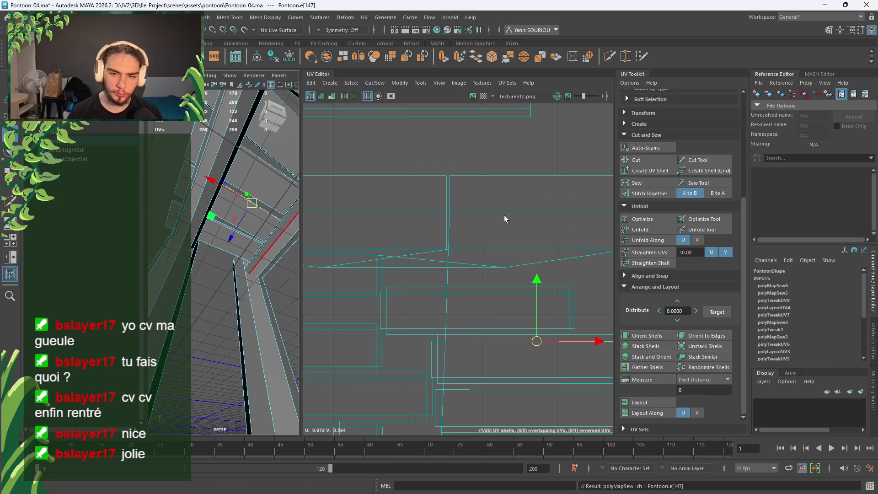
Locate plank face f[51] on the pontoon mesh and sew UV border edge e[99] on that plank
right_click(429, 216)
right_click_drag(410, 212, 389, 202)
left_click(504, 195)
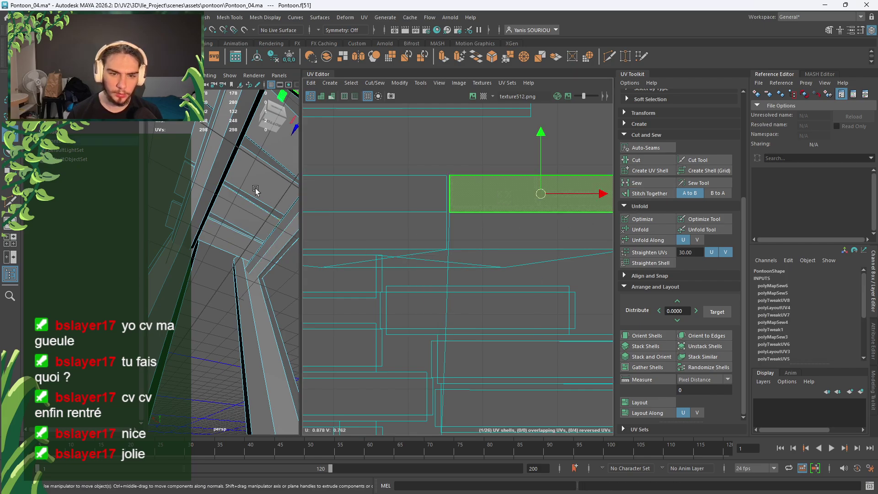
left_click(276, 192)
right_click_drag(275, 191, 276, 176)
left_click(276, 188)
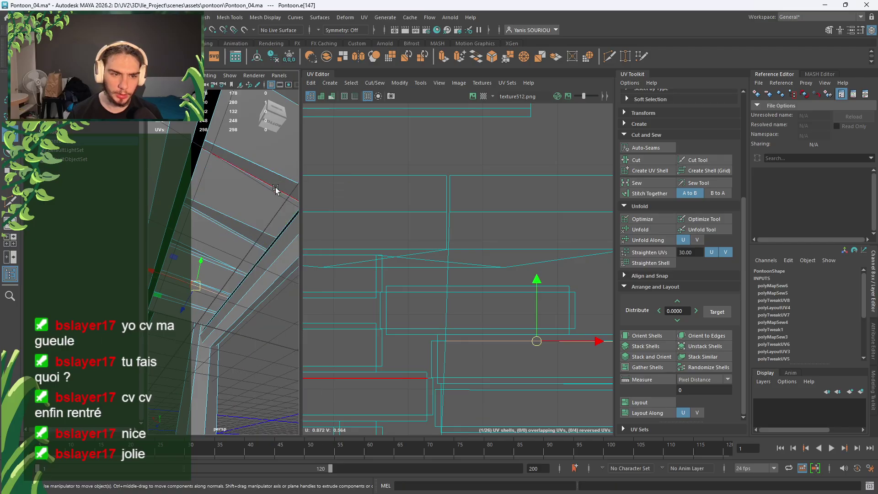
middle_click_drag(276, 189, 240, 245, "alt")
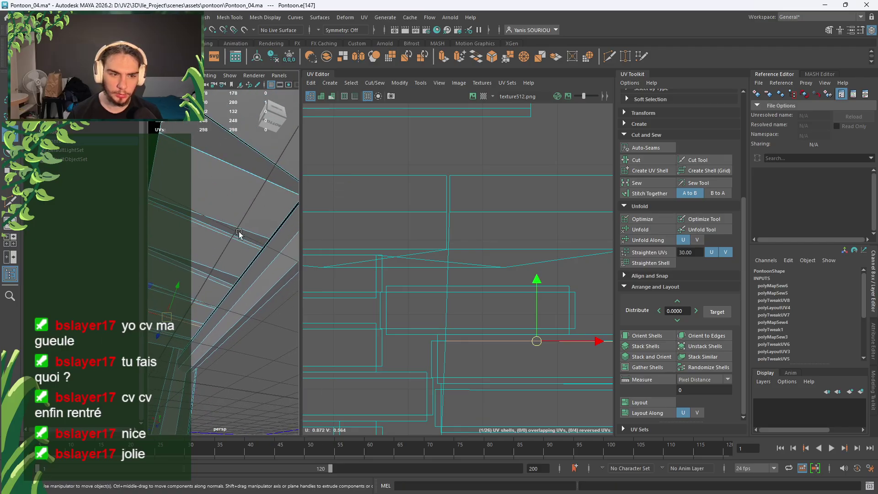
left_click(660, 185)
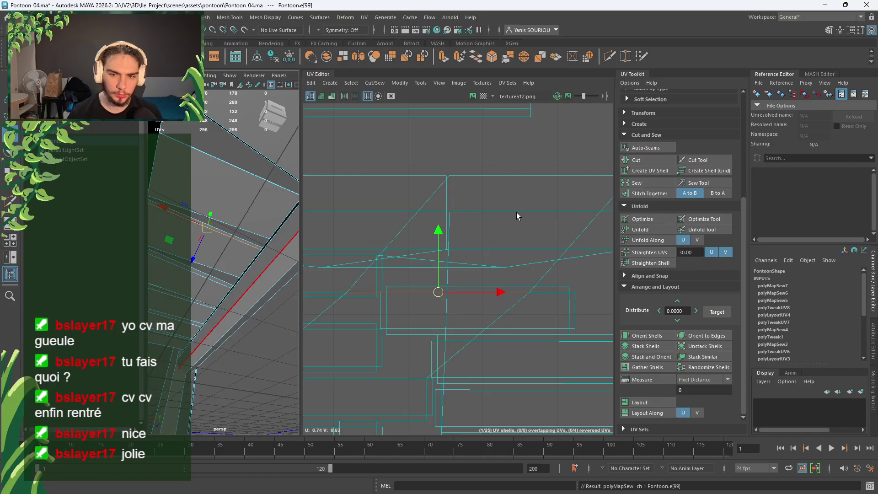
Locate plank face f[15] on the pontoon mesh and sew its long UV border edge e[27]
mouse_move(254, 221)
right_mouse_down()
mouse_move(234, 216)
mouse_move(255, 220)
right_mouse_up()
left_click(255, 220)
right_click(376, 201)
right_click_drag(376, 201, 320, 188)
left_click(369, 194)
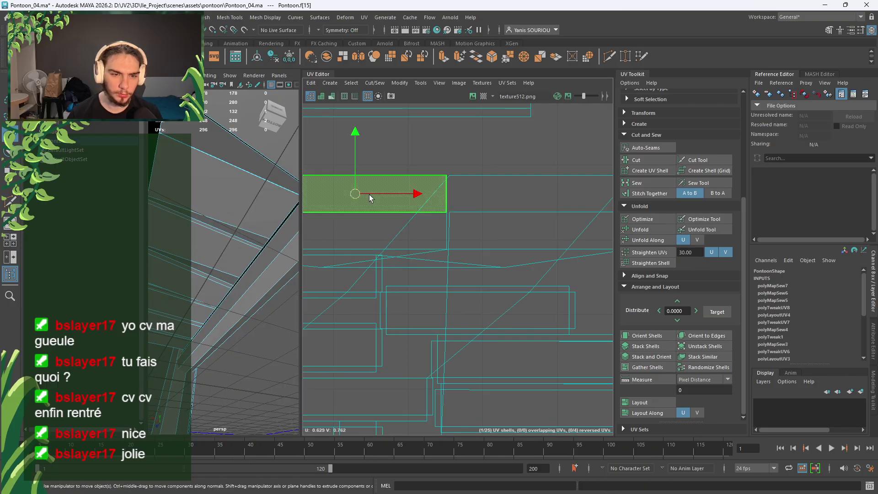
key("f")
scroll(218, 279, "down", 6)
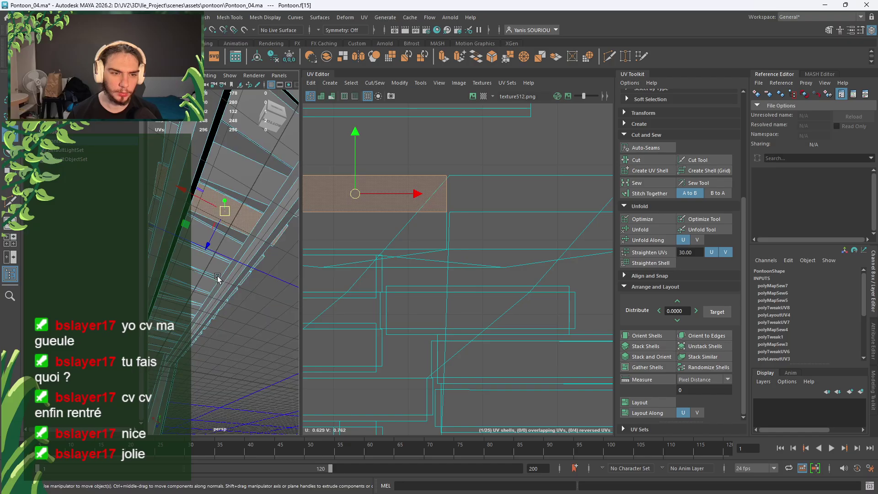
right_click_drag(234, 233, 235, 207)
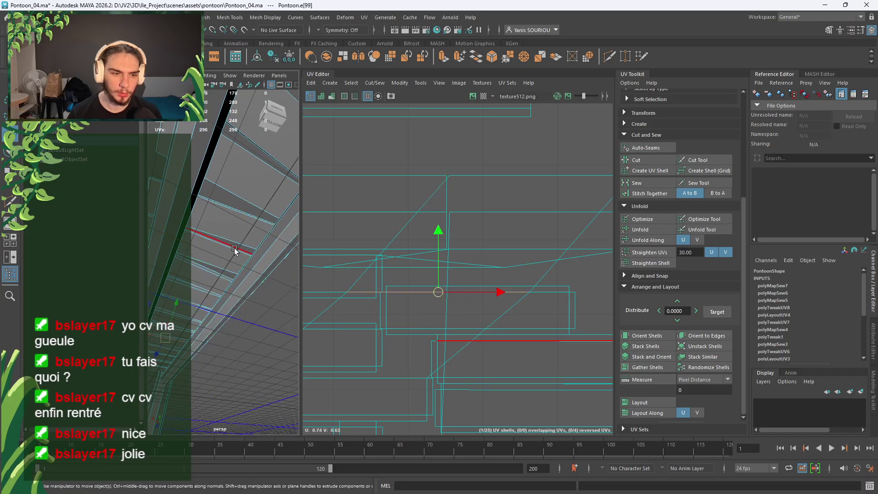
left_click(232, 248)
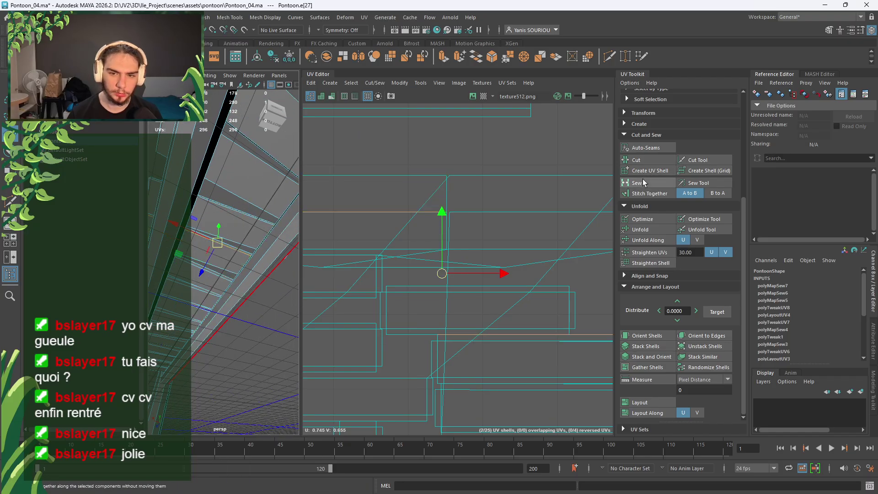
left_click(652, 171)
Sew the UV border edge e[15] of the plank at the end of the pontoon
right_click(442, 149)
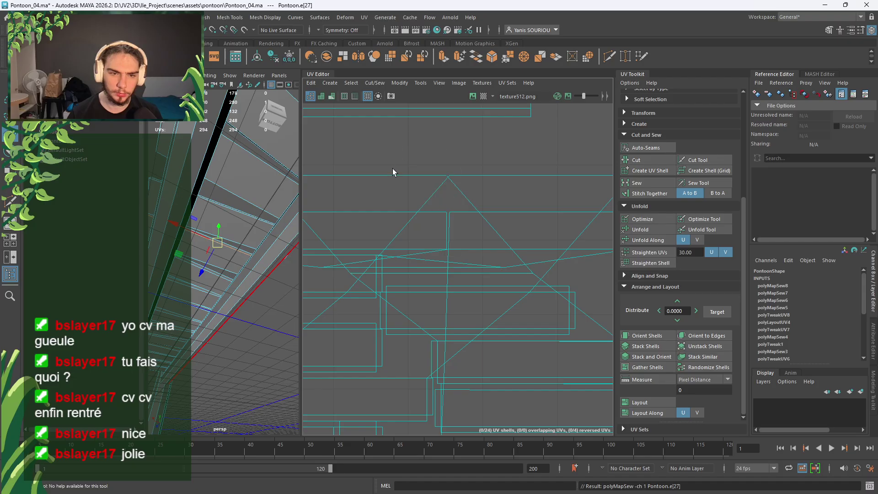
left_click(316, 240)
middle_click_drag(214, 194, 200, 225, "alt")
right_click_drag(271, 175, 272, 152)
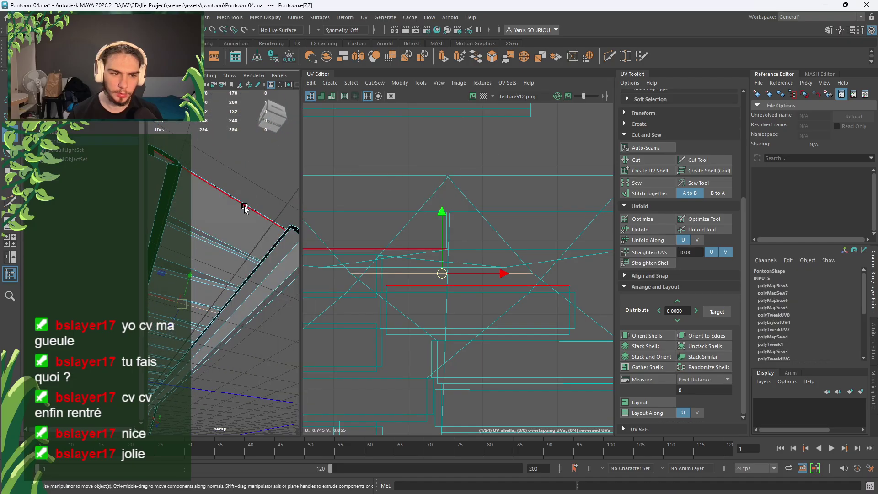
left_click(246, 206)
left_click(633, 182)
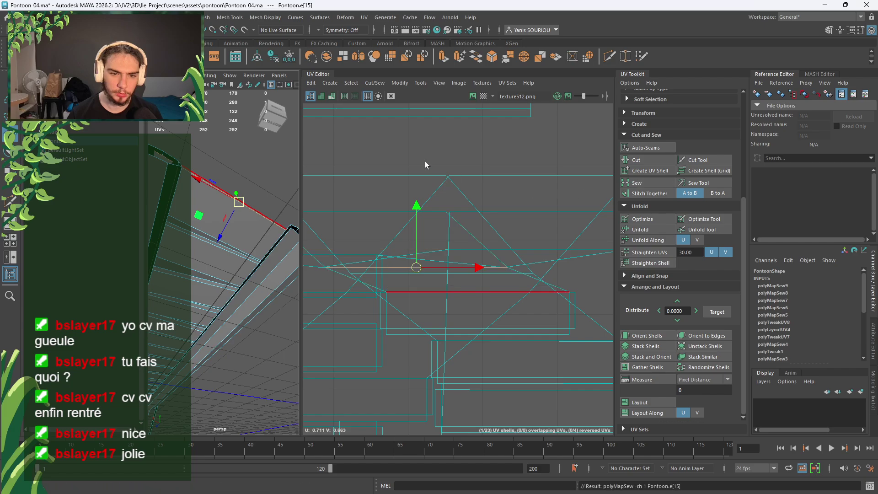
Locate plank face f[27] on the pontoon mesh and sew its long UV border edge e[51]
middle_click_drag(425, 165, 484, 179, "alt")
right_click_drag(457, 168, 456, 194)
left_click(418, 197)
middle_click_drag(210, 295, 259, 237, "alt")
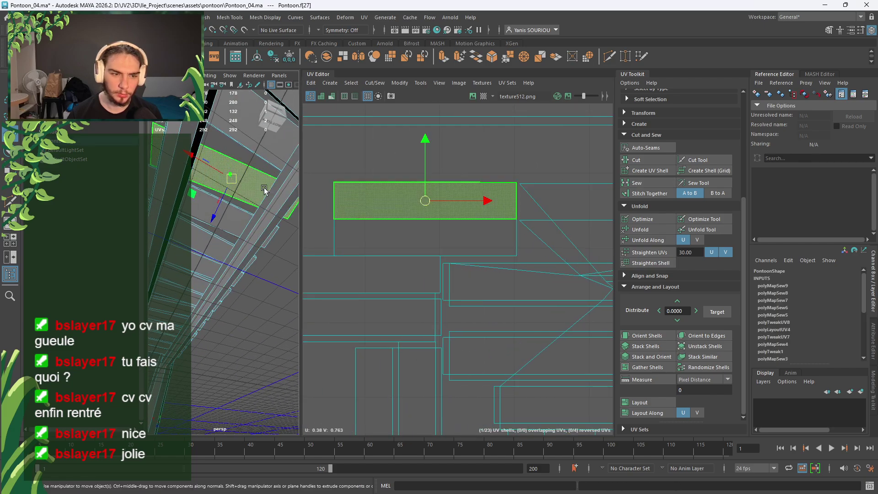
right_click_drag(255, 190, 268, 163)
left_click(255, 174)
left_click(255, 173)
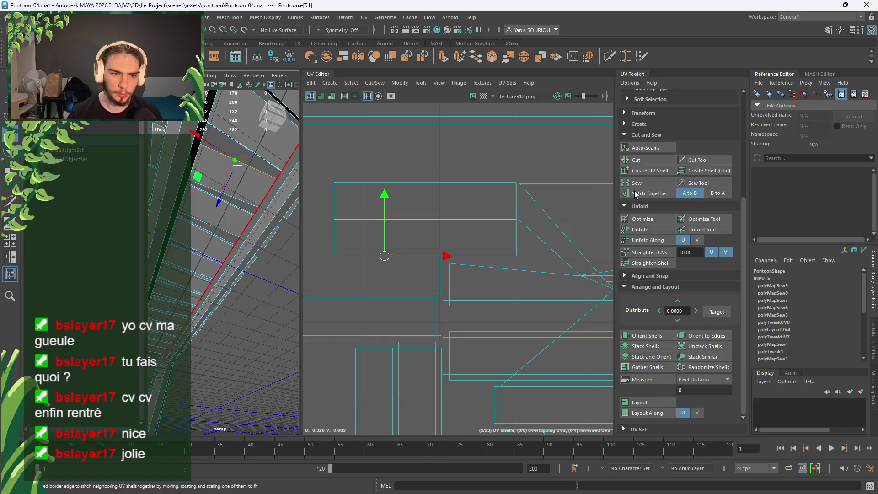
left_click(650, 185)
Locate plank face f[57] on the pontoon mesh and sew its long UV border edge e[111]
right_click_drag(432, 156, 432, 181)
left_click(492, 247)
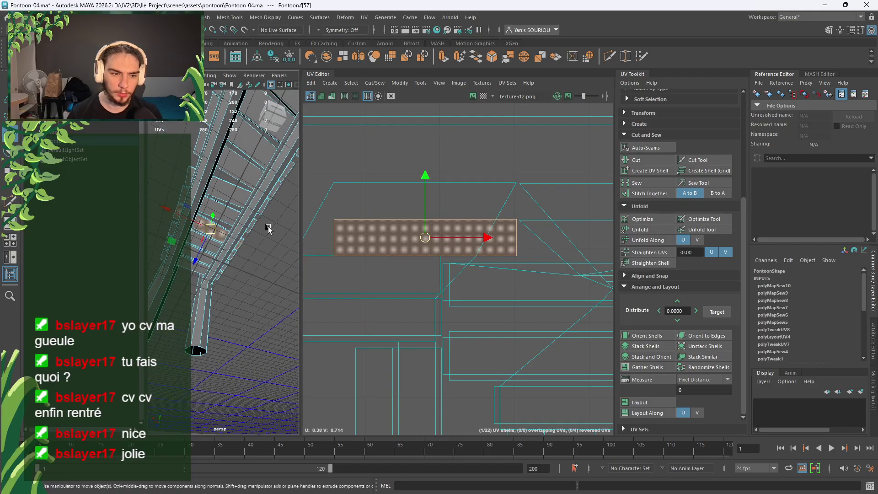
middle_click_drag(243, 268, 253, 236, "alt")
scroll(236, 191, "up", 6)
left_click_drag(236, 190, 212, 266, "alt")
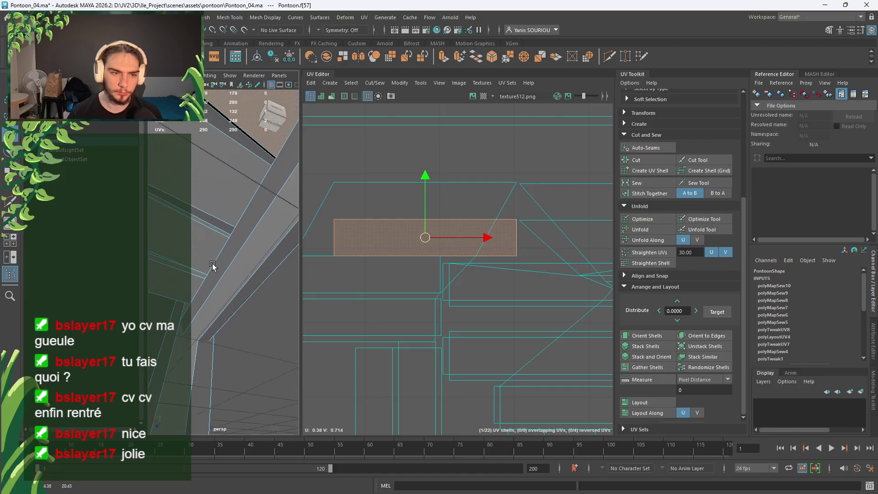
scroll(213, 265, "up", 3)
right_click_drag(213, 264, 215, 213)
left_click(216, 232)
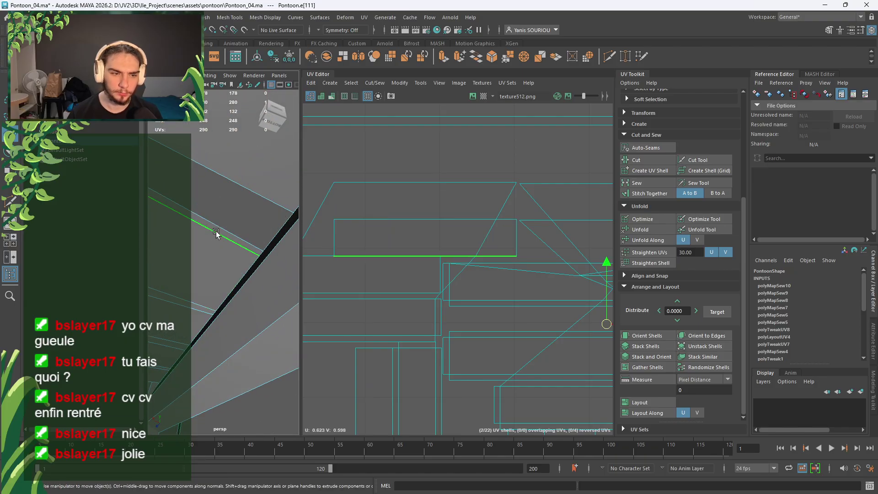
left_click(640, 183)
Select all UV faces of the pontoon, unfold them, stack and orient the shells, and lay them out in the UV tile
scroll(523, 221, "down", 5)
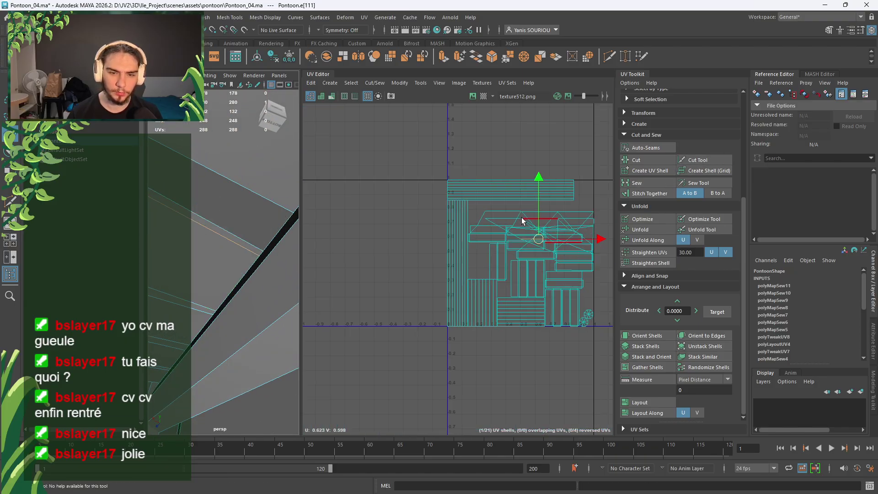
scroll(480, 231, "down", 2)
right_click_drag(520, 240, 498, 227)
left_click_drag(574, 185, 361, 361)
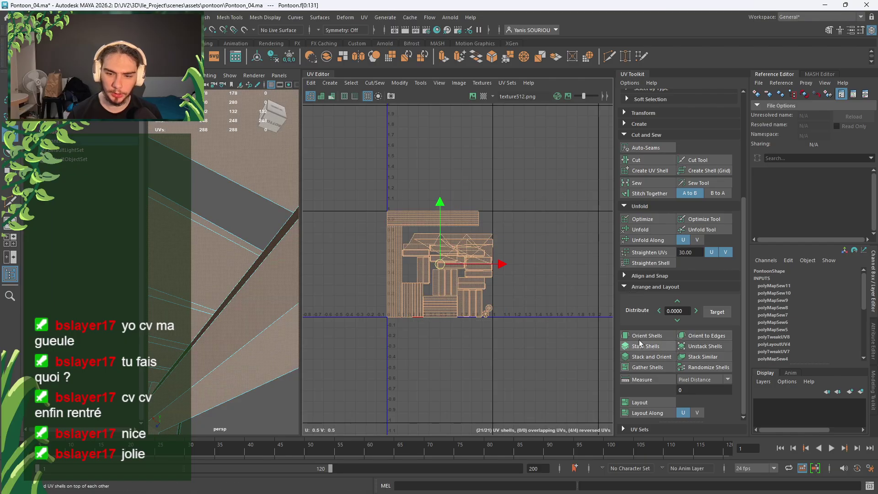
left_click(646, 229)
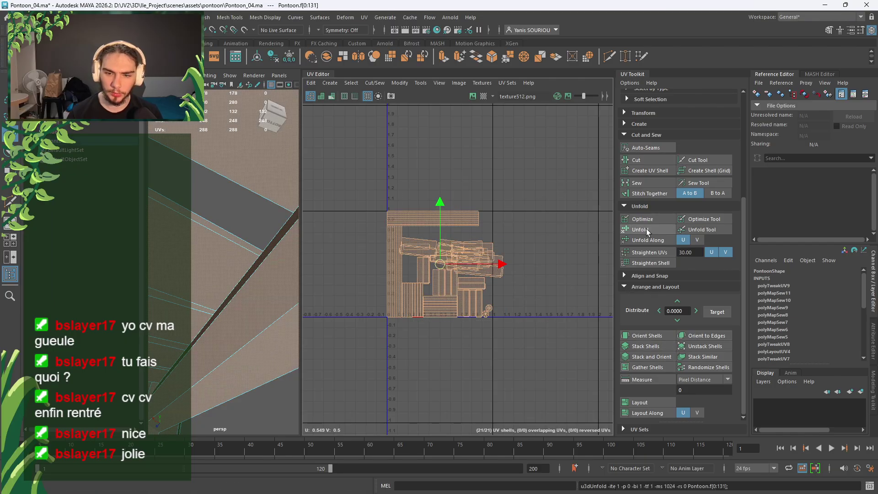
left_click(636, 357)
left_click(645, 402)
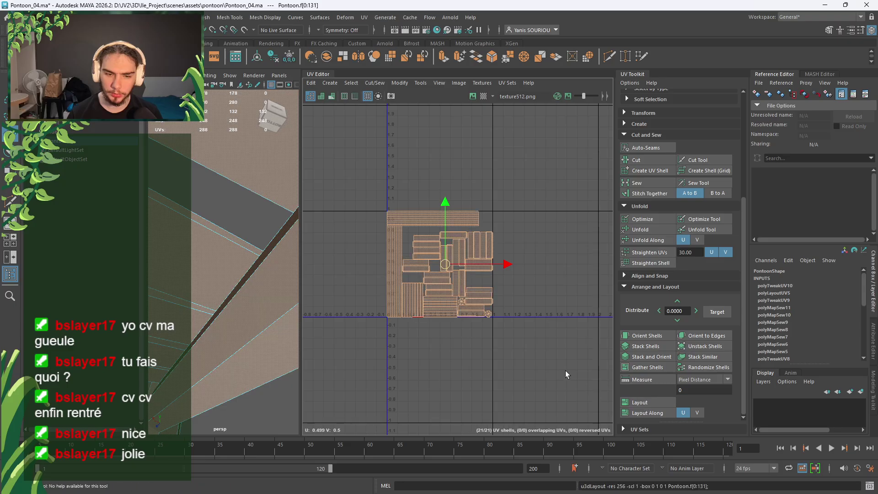
Locate the separate plank face f[21] on the pontoon mesh and sew its long UV border edge e[39]
left_click(473, 343)
key("f")
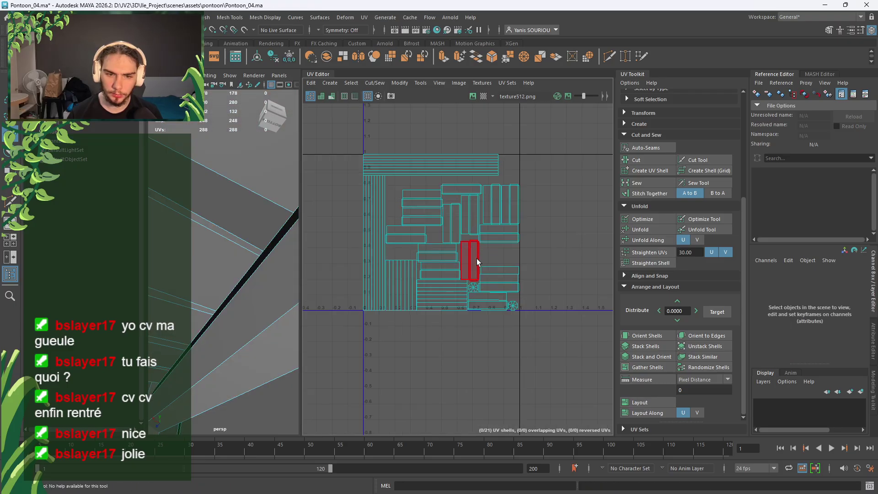
left_click(500, 273)
key("f")
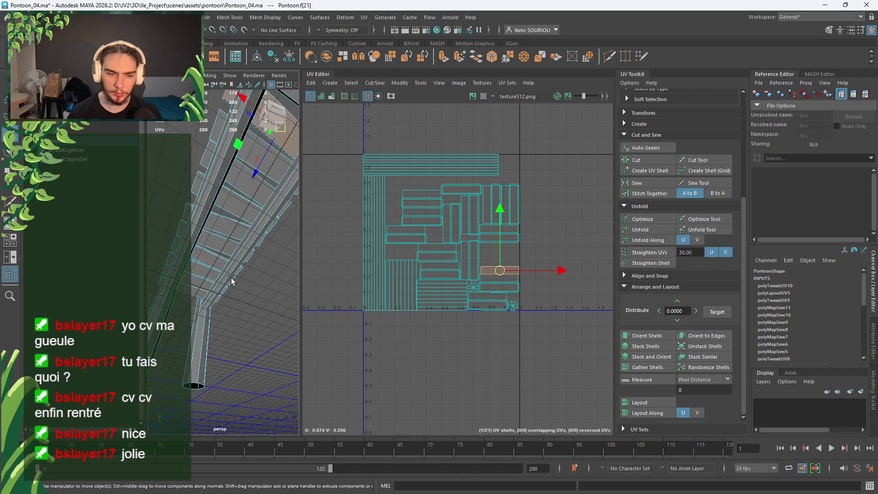
scroll(233, 268, "up", 4)
middle_click_drag(278, 215, 230, 276, "alt")
scroll(234, 261, "up", 1)
scroll(239, 249, "down", 1)
right_click_drag(155, 186, 157, 168)
left_click(229, 280)
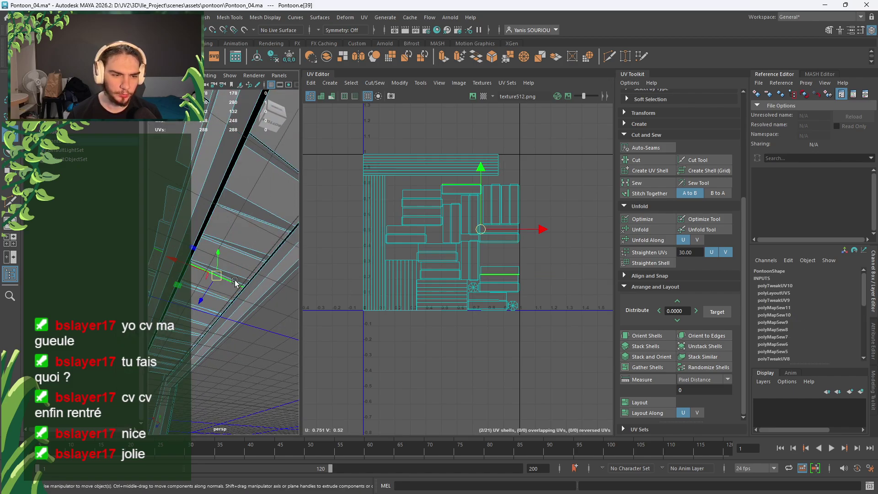
left_click(657, 182)
Unfold all pontoon UVs again, stack and orient the shells, repack them with Layout, and clear the selection
right_click_drag(545, 214, 517, 196)
scroll(517, 196, "down", 1)
left_click_drag(584, 153, 350, 337)
left_click(669, 231)
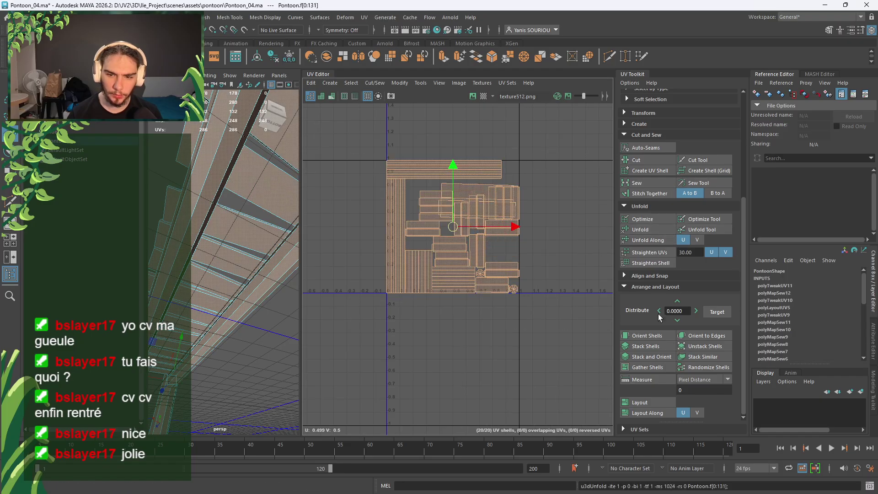
left_click(652, 360)
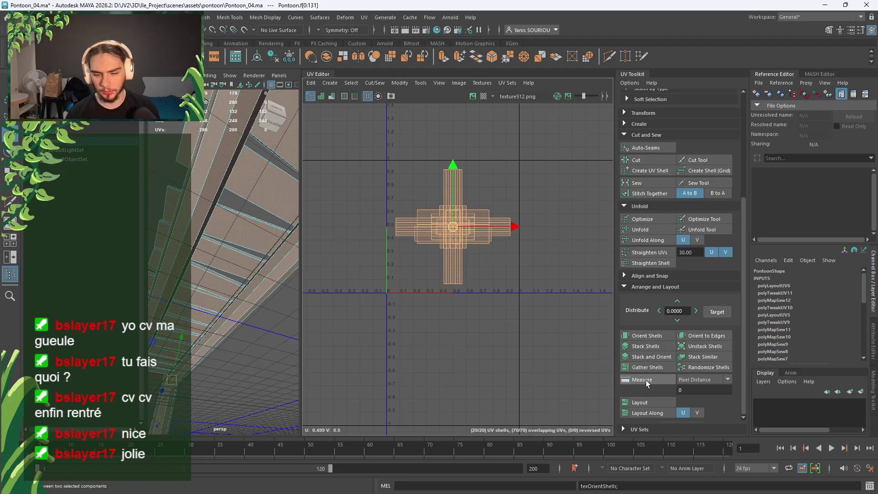
left_click(642, 402)
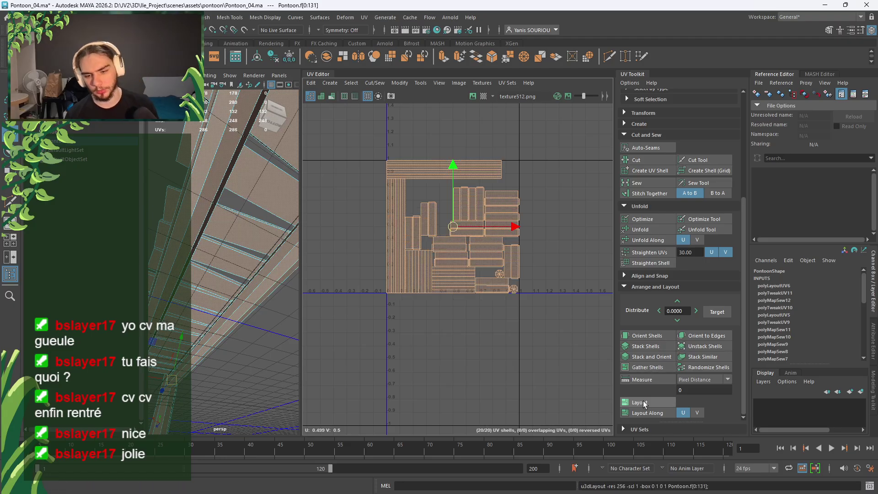
left_click(458, 393)
scroll(467, 295, "up", 10)
scroll(516, 283, "up", 2)
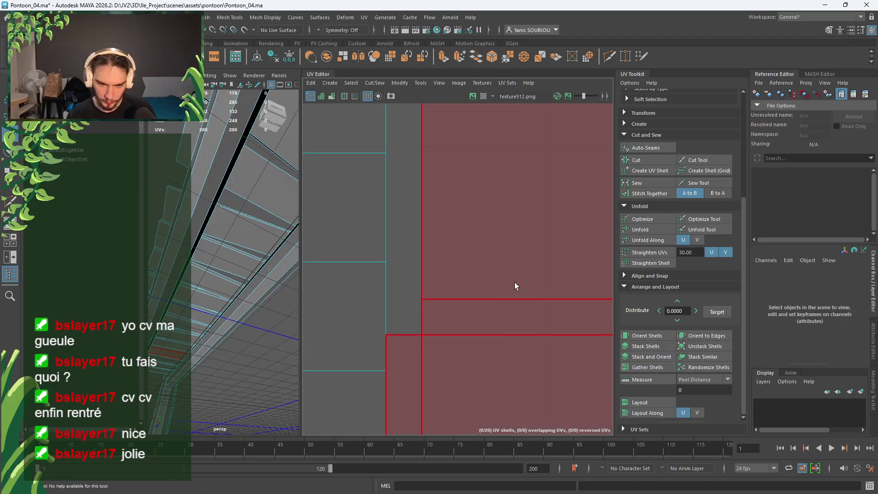
scroll(515, 284, "down", 12)
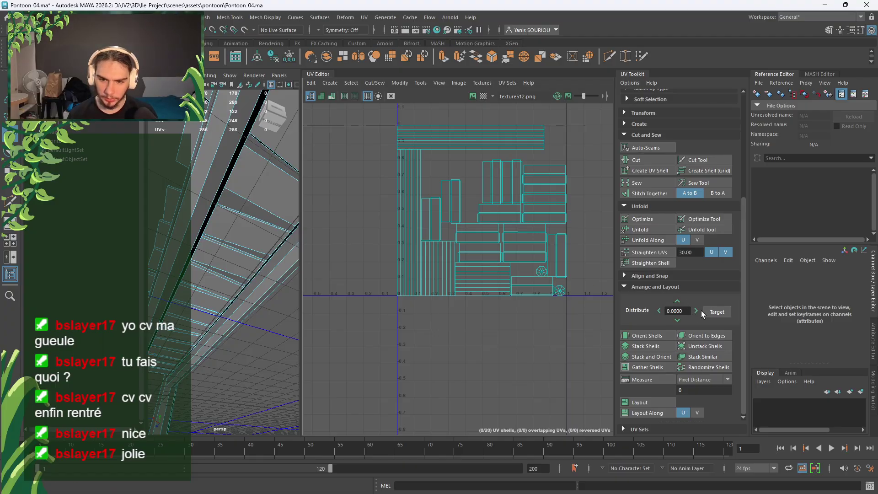
right_click(683, 393)
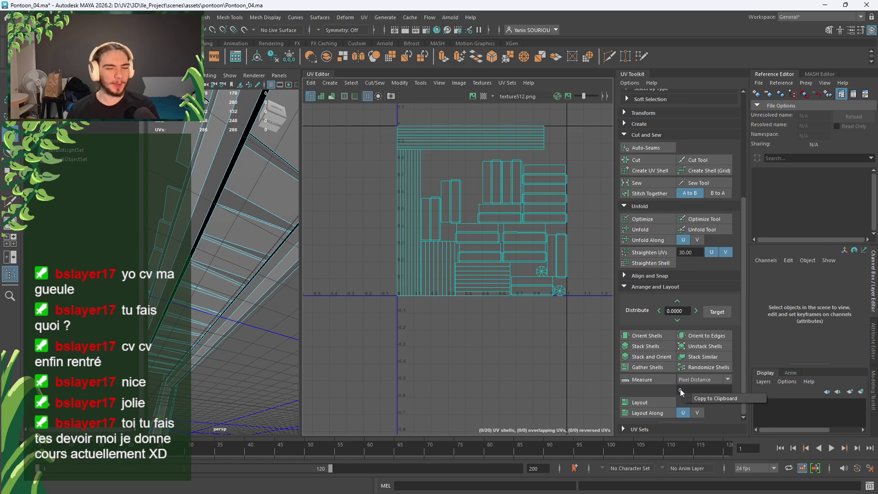
left_click(698, 401)
right_click(679, 392)
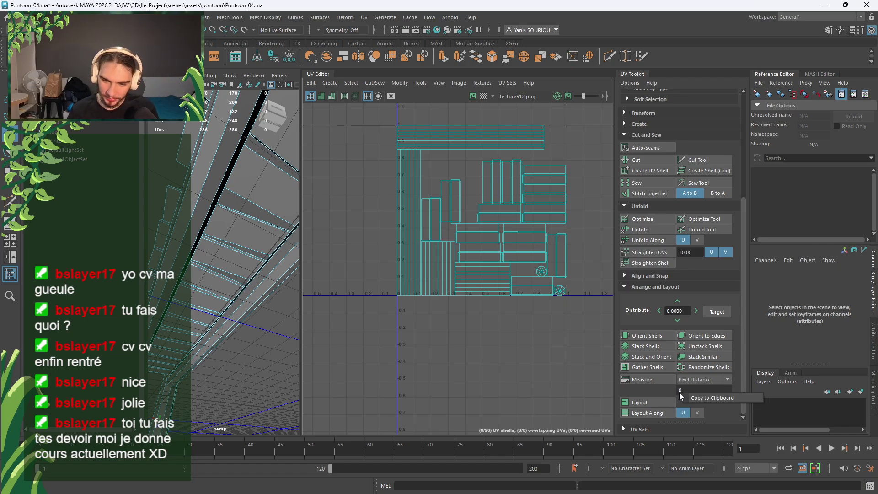
left_click(679, 392)
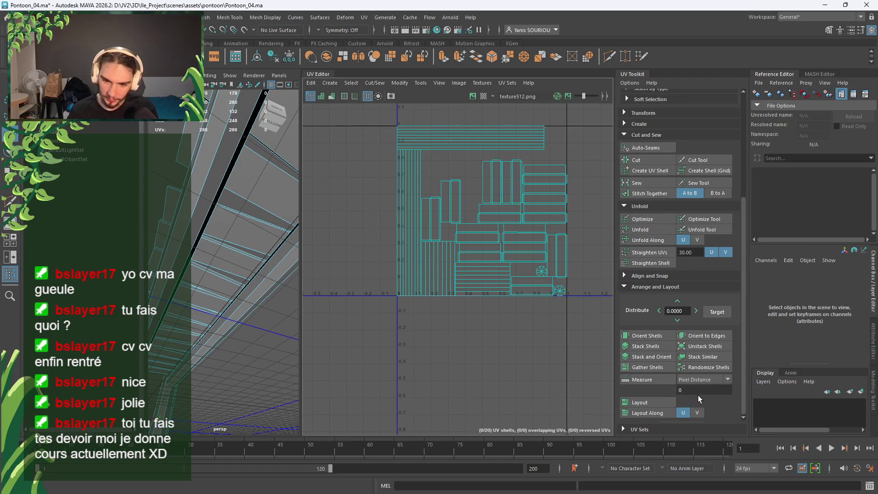
left_click(659, 381)
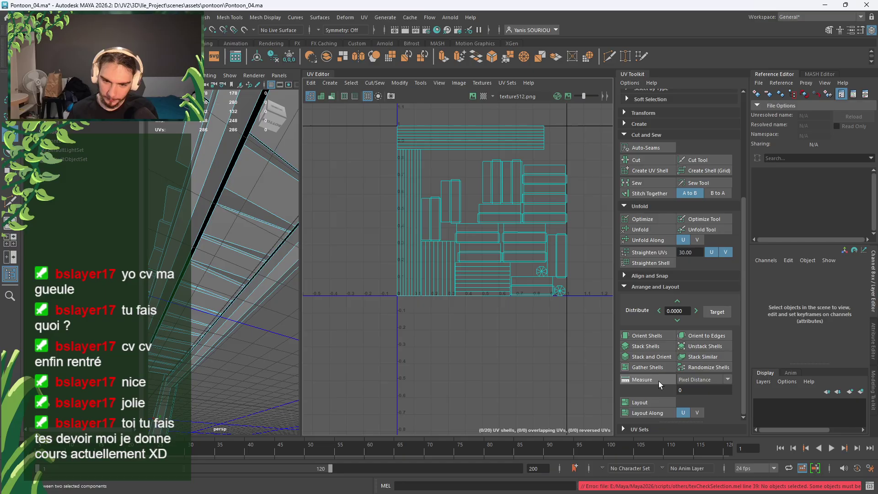
right_click(692, 390)
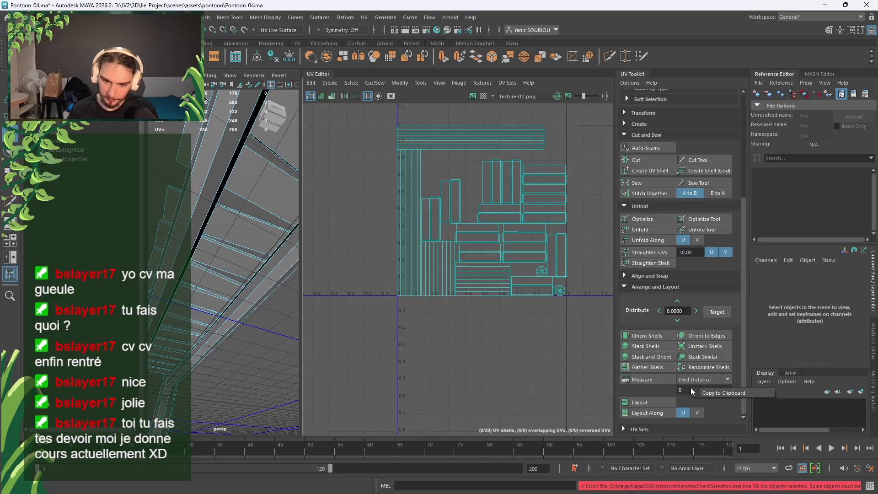
left_click(727, 380)
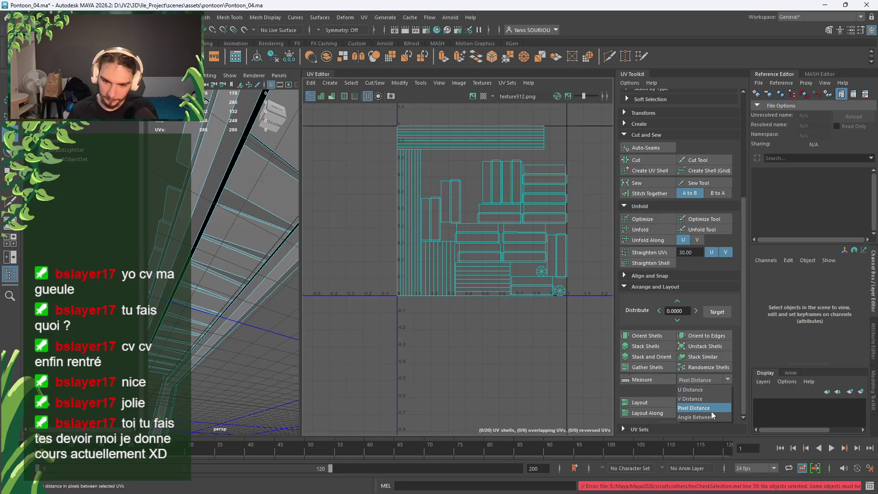
left_click(700, 407)
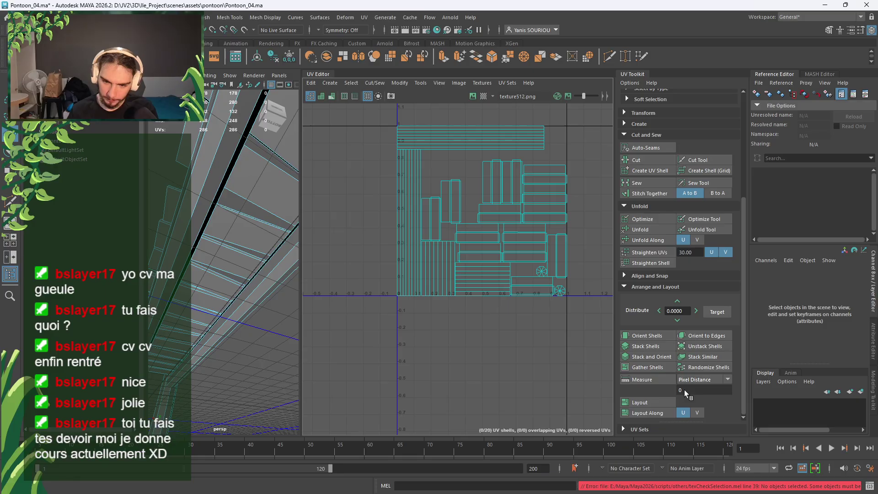
right_click(684, 391)
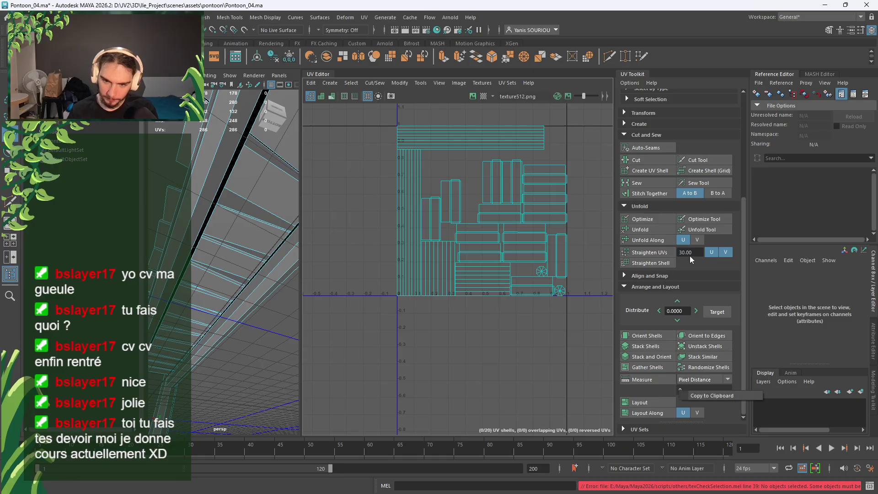
left_click(661, 388)
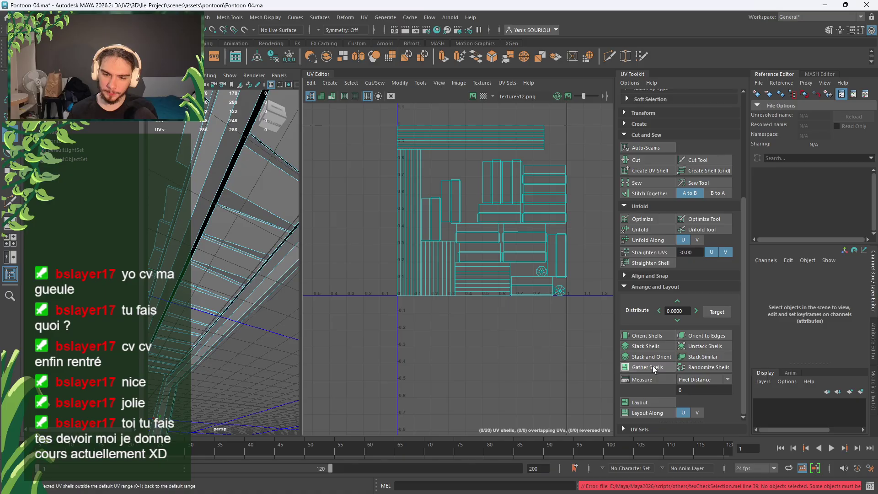
Select all of the pontoon's UV faces and randomize the placement of their shells several times
left_click(700, 369)
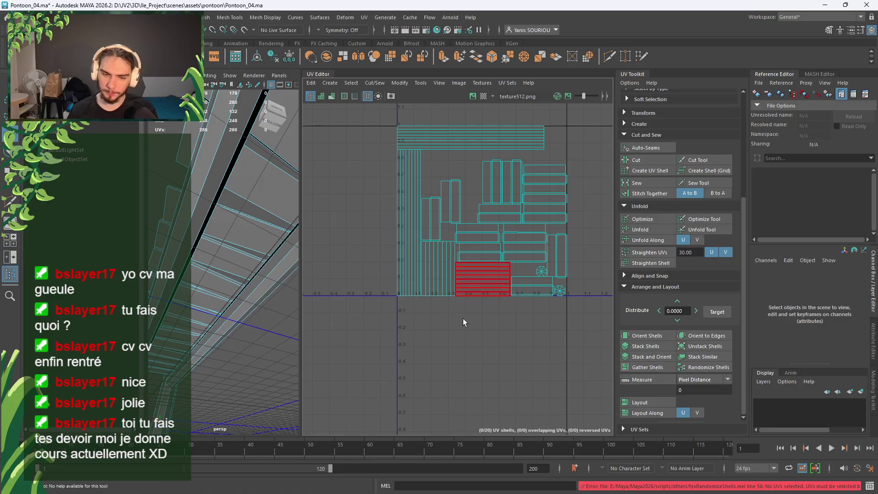
left_click_drag(580, 298, 412, 136)
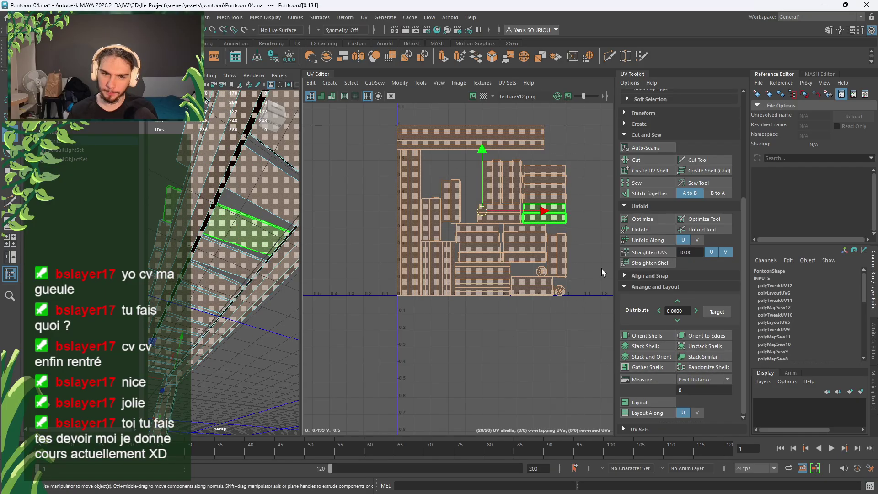
left_click(693, 368)
left_click(692, 368)
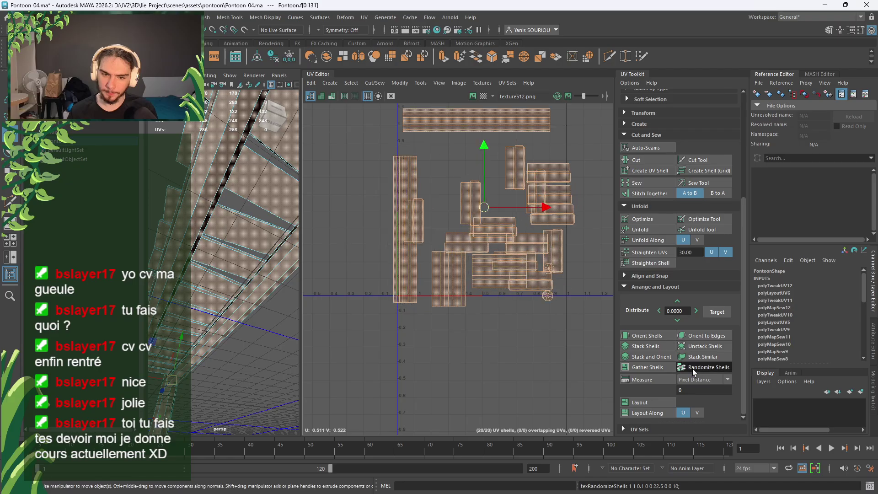
left_click(693, 369)
left_click(692, 369)
left_click(692, 380)
left_click(640, 392)
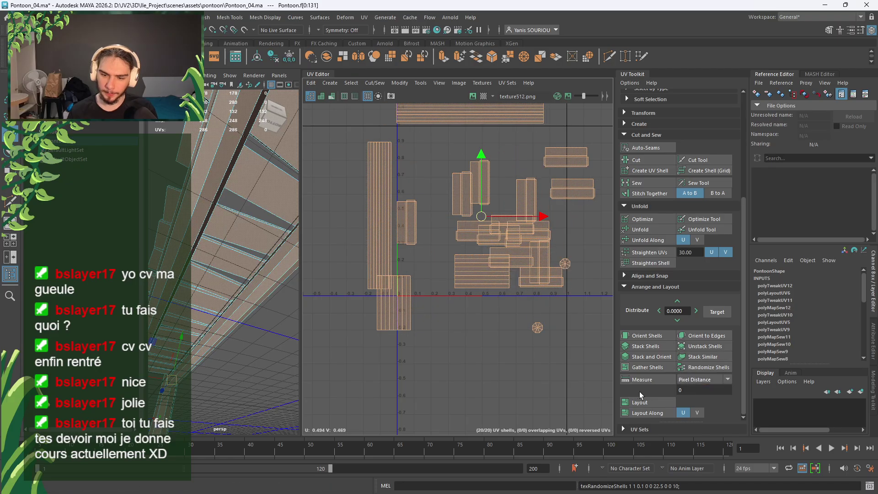
left_click(701, 381)
left_click(691, 399)
left_click(698, 381)
left_click(685, 409)
right_click(695, 391)
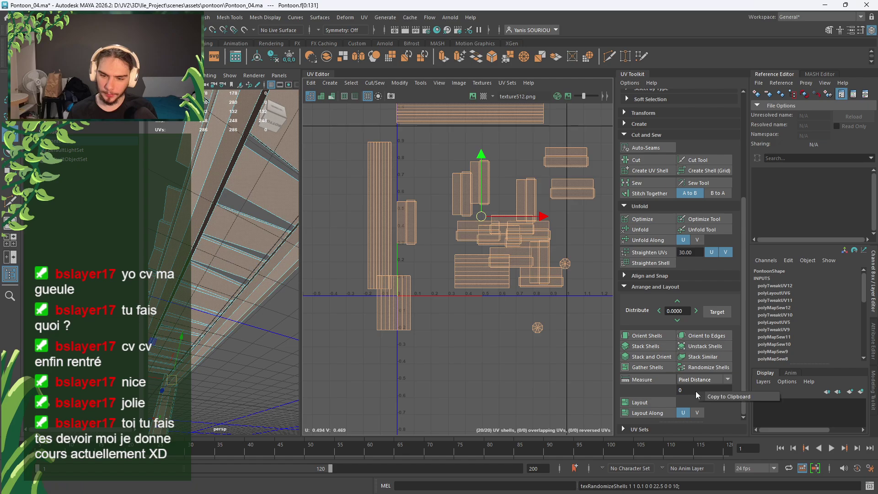
right_click(680, 392)
left_click(696, 397)
right_click(688, 395)
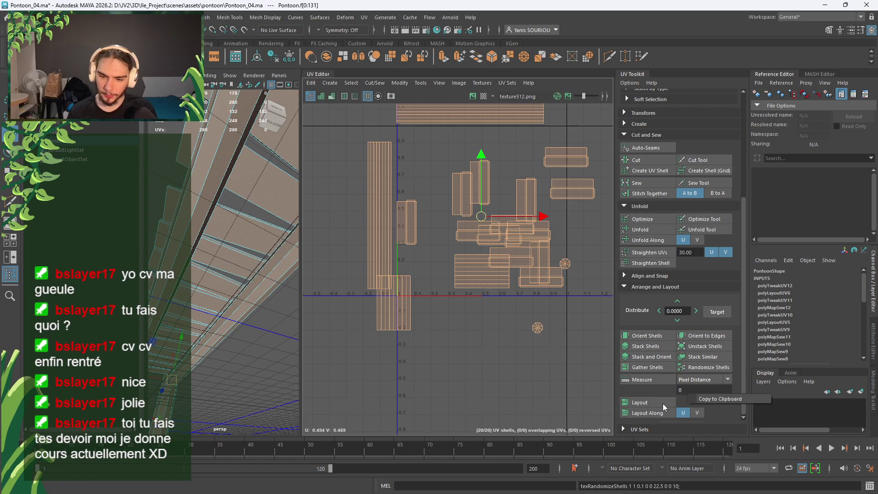
left_click(654, 417)
left_click(640, 428)
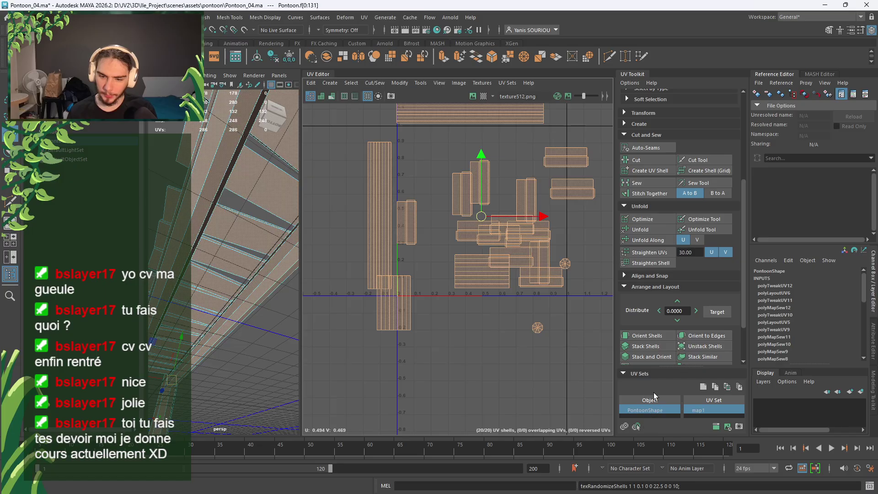
left_click(642, 373)
Gather the pontoon's selected UV shells, unfold them, and stack and orient them on top of each other
left_click(643, 372)
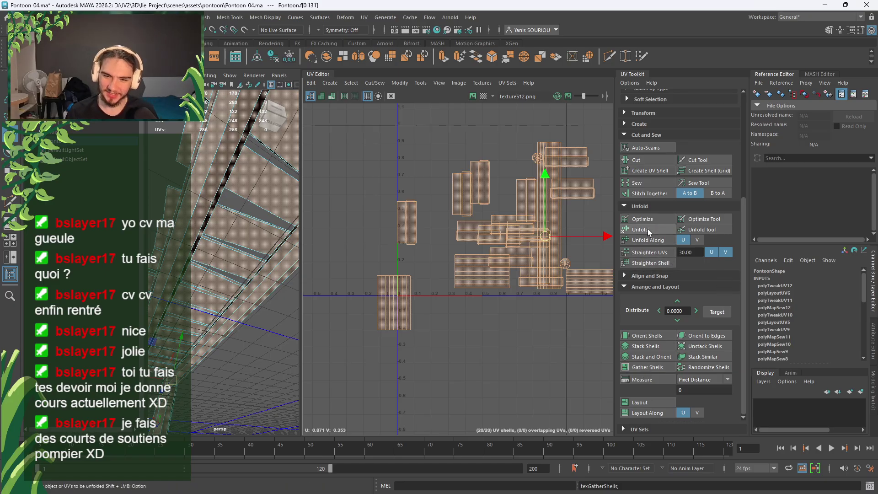
left_click(627, 229)
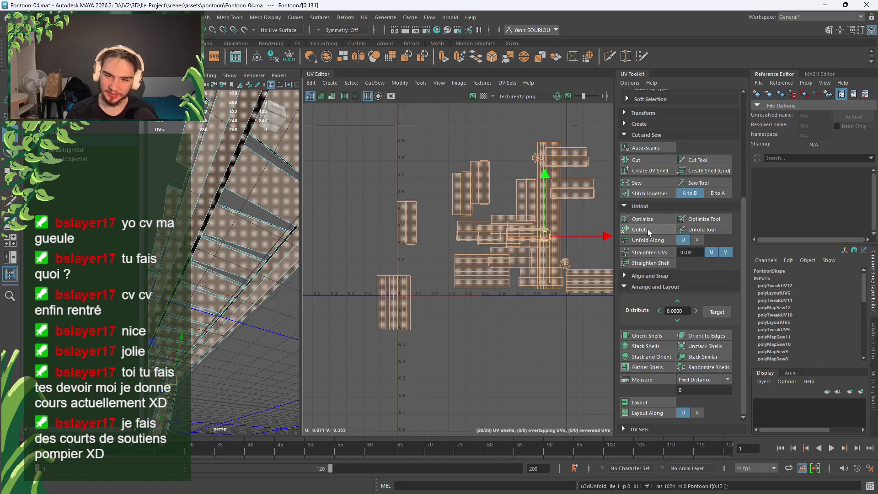
left_click(645, 357)
left_click(707, 332)
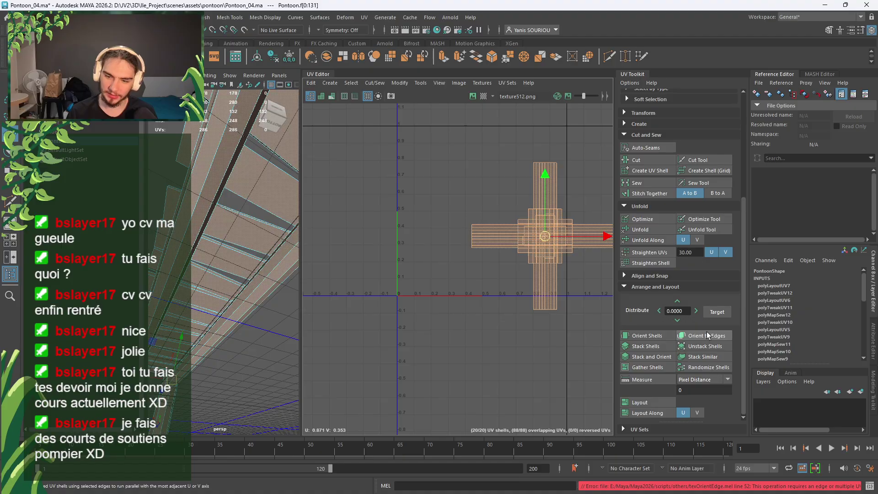
left_click(654, 334)
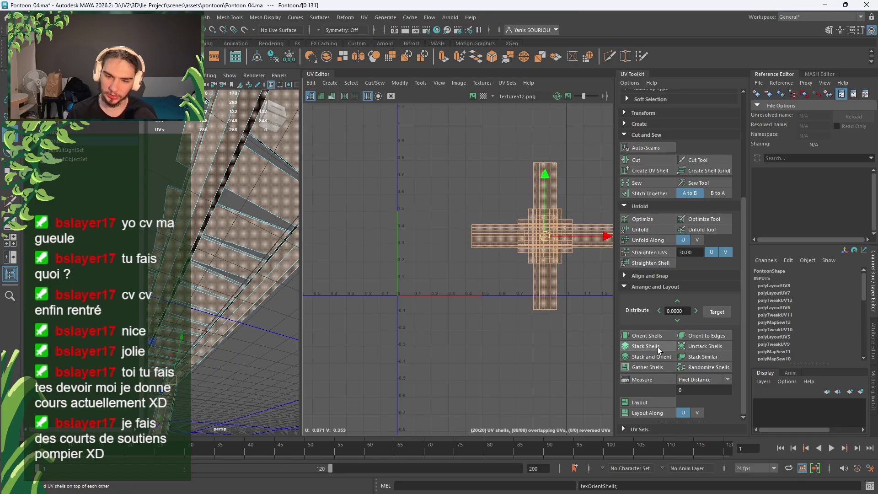
Unstack the pontoon's UV shells and repack them into the UV tile with Layout
left_click(699, 347)
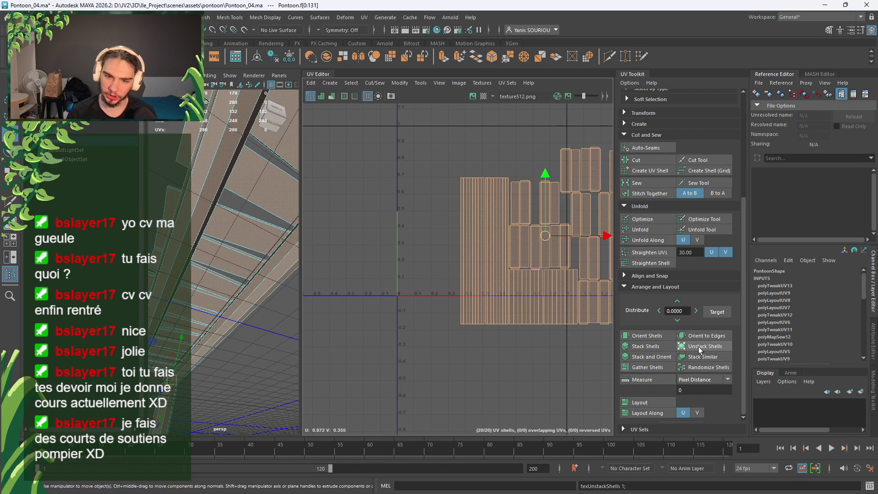
left_click(662, 402)
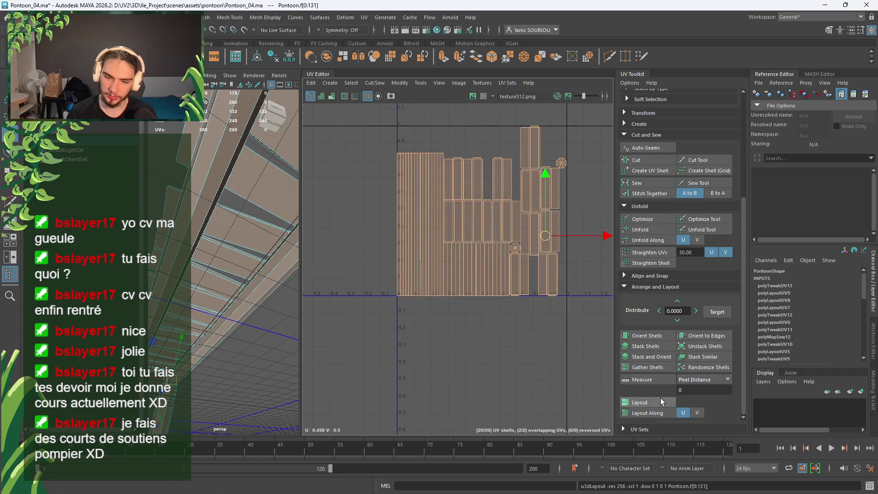
left_click(660, 397)
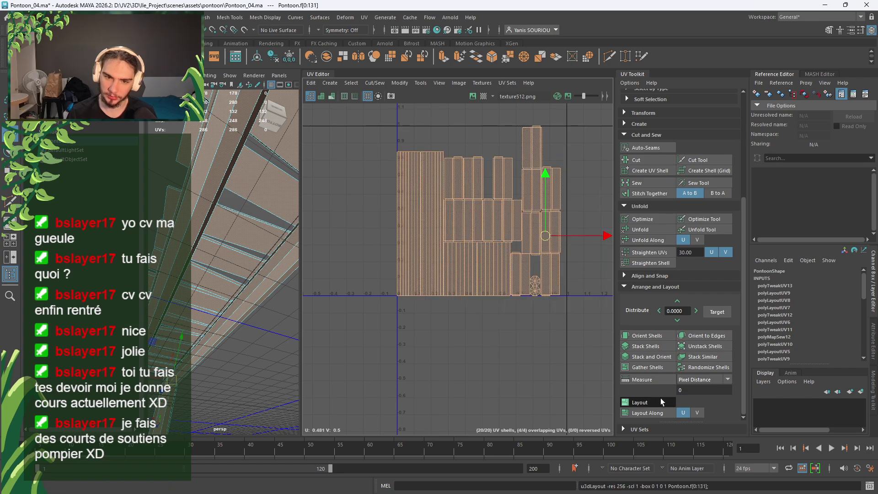
left_click(660, 398)
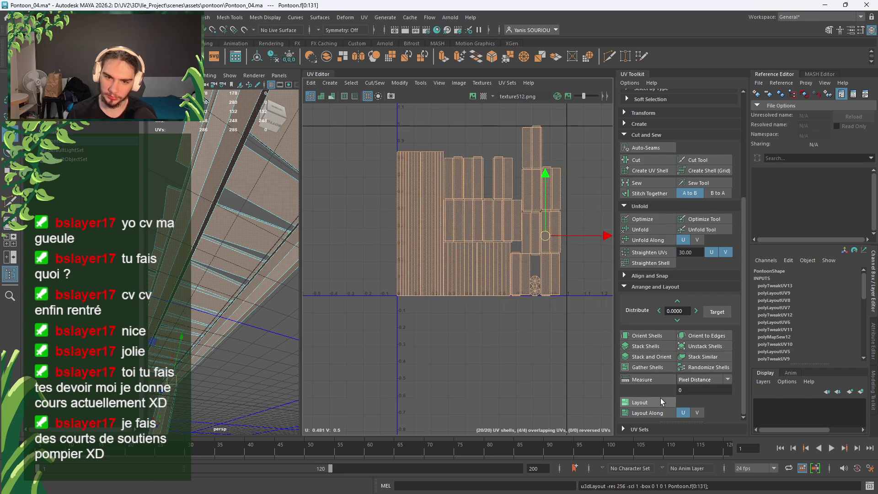
left_click(661, 398)
Preview the pontoon smoothed, examine how its UV shells deform, and return to the unsmoothed display with nothing selected
right_click(691, 389)
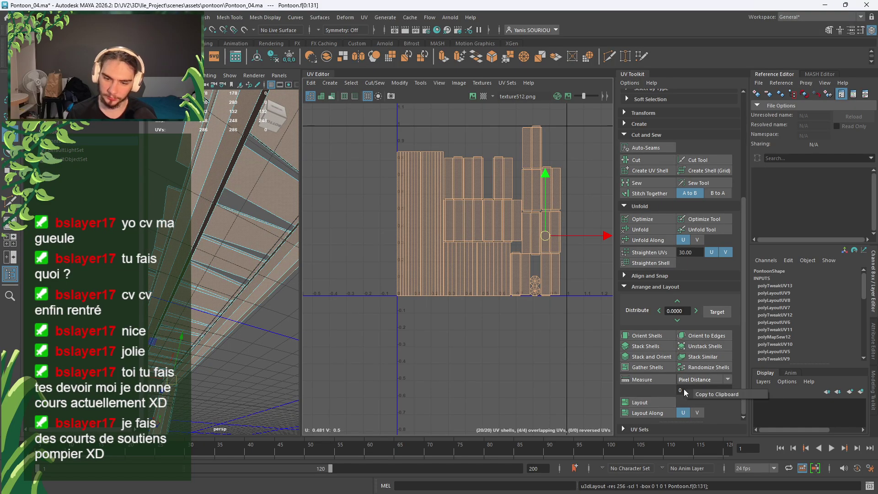
key("2")
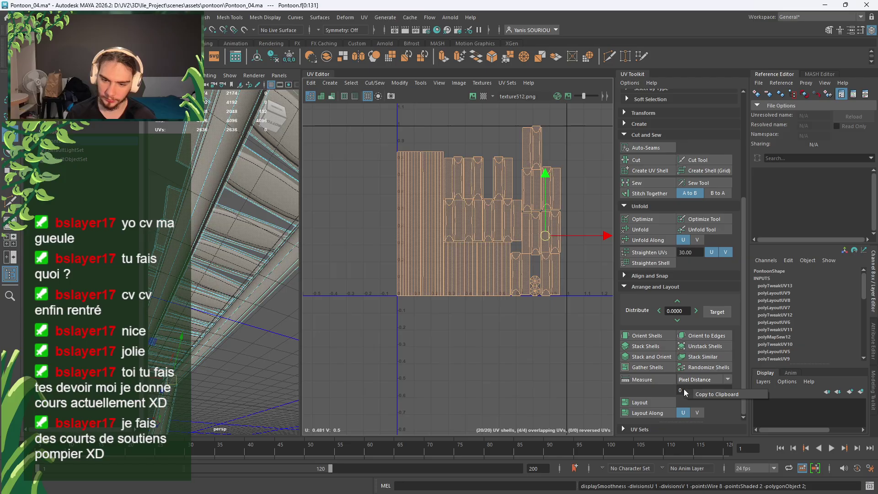
left_click(479, 372)
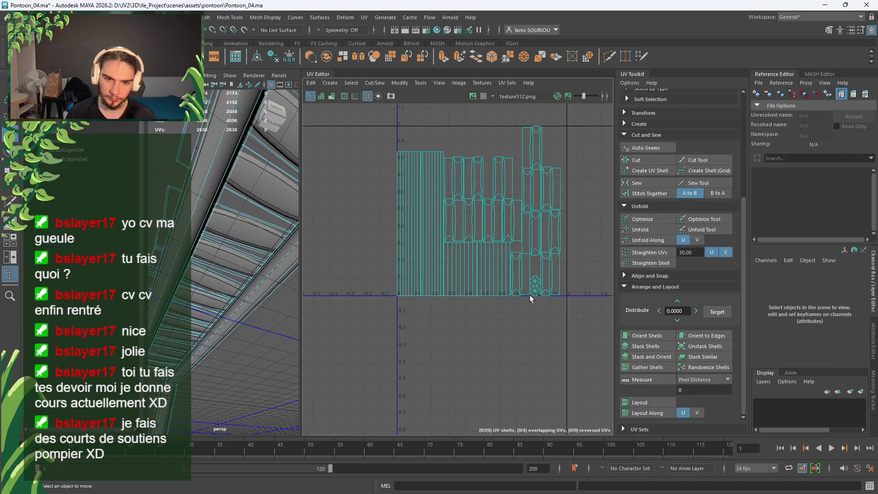
scroll(530, 295, "up", 5)
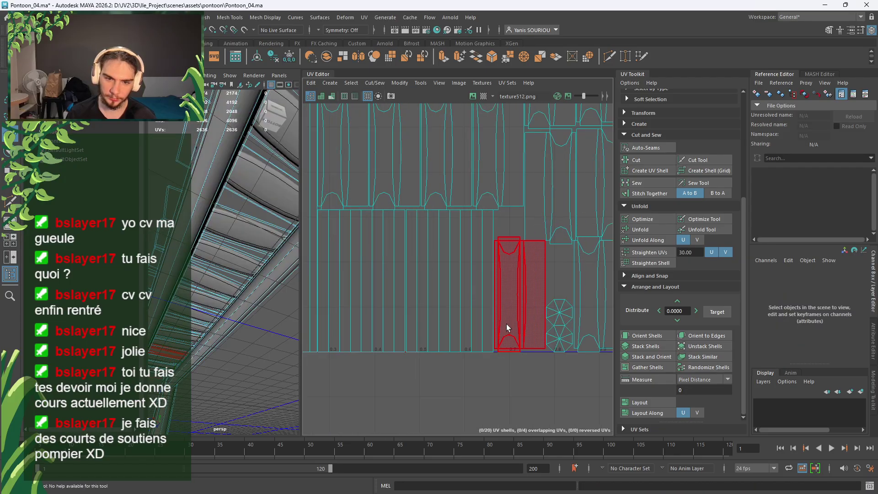
scroll(498, 343, "down", 4)
left_click_drag(557, 356, 336, 130)
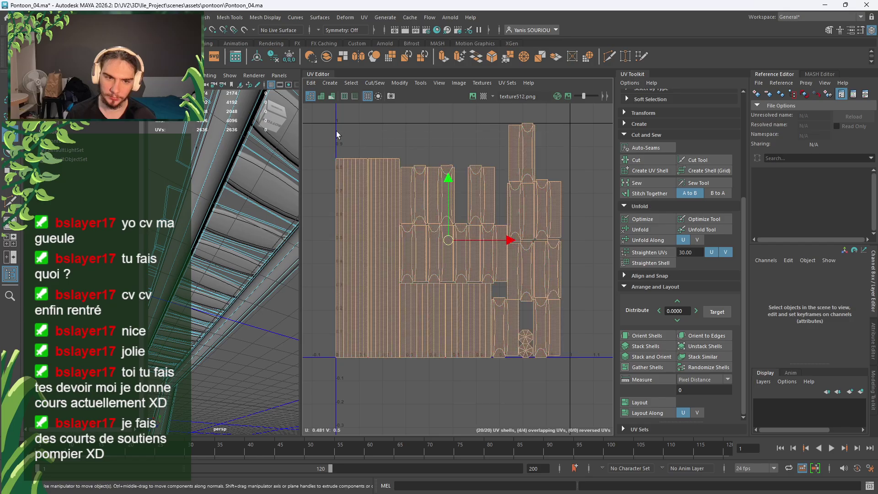
key("1")
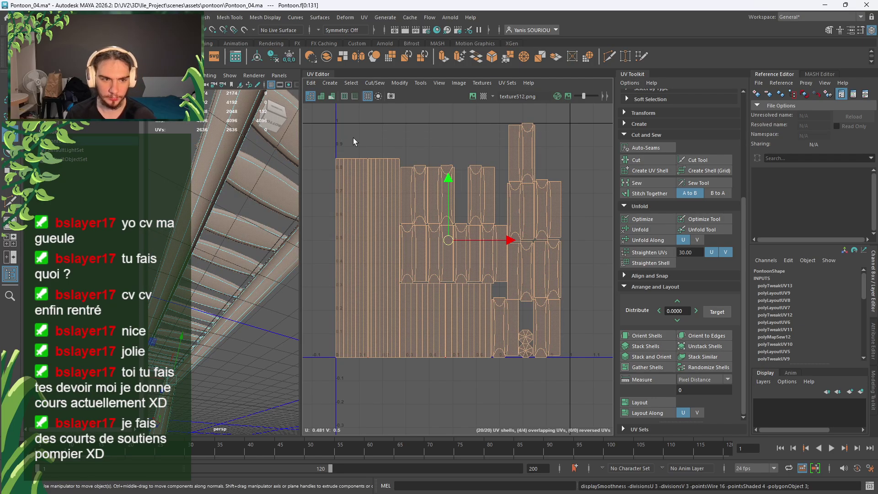
left_click(462, 144)
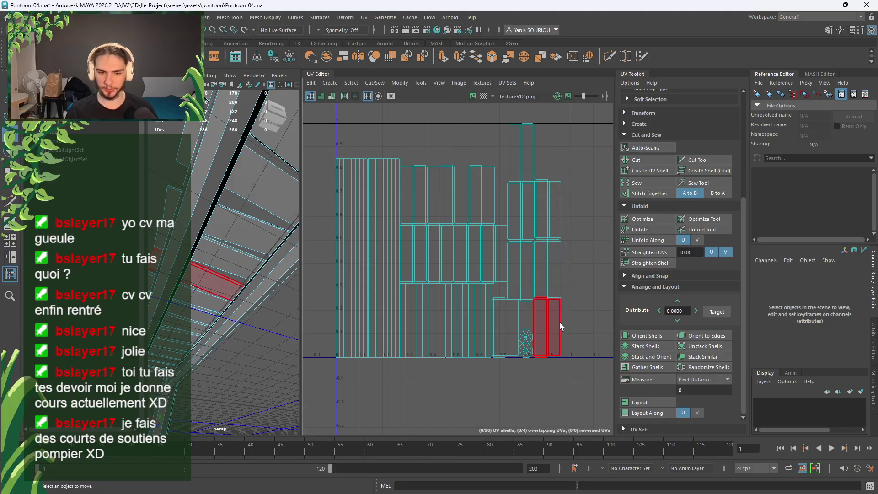
Select the UV shells except the two small round ones and lay the selected shells out again
left_click_drag(567, 328, 345, 141)
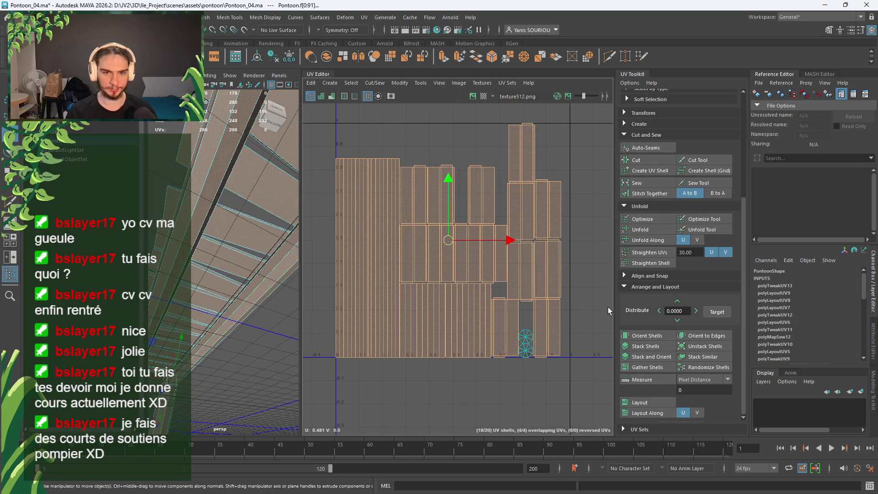
left_click(669, 400)
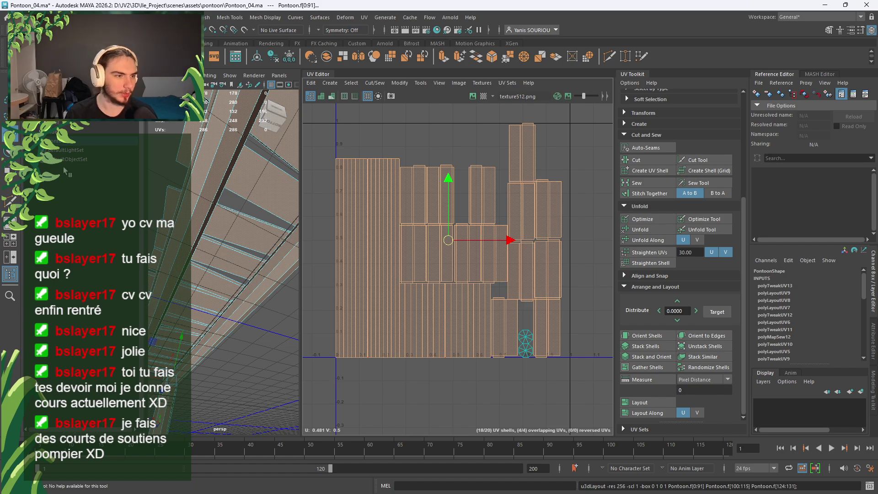
left_click(636, 83)
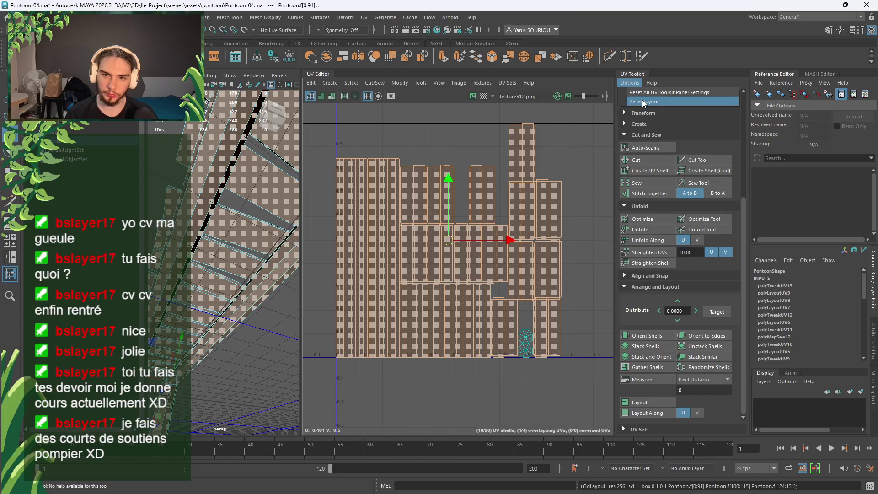
left_click(671, 98)
left_click(630, 85)
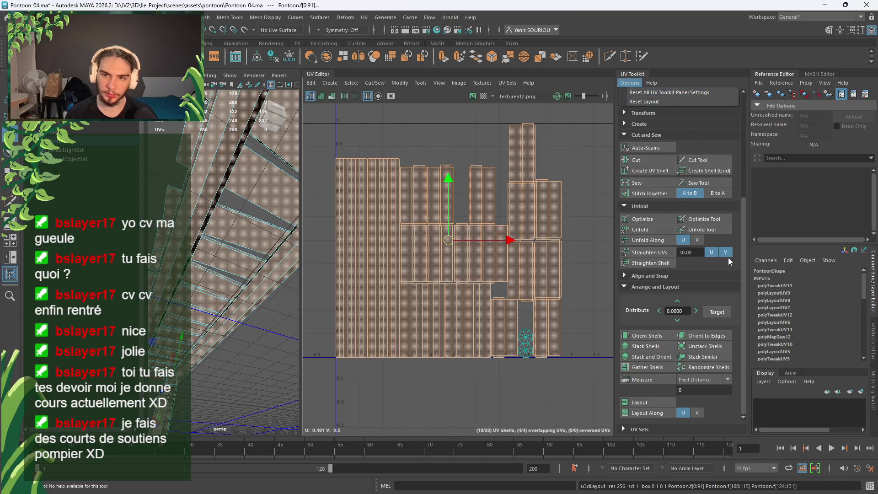
left_click(669, 69)
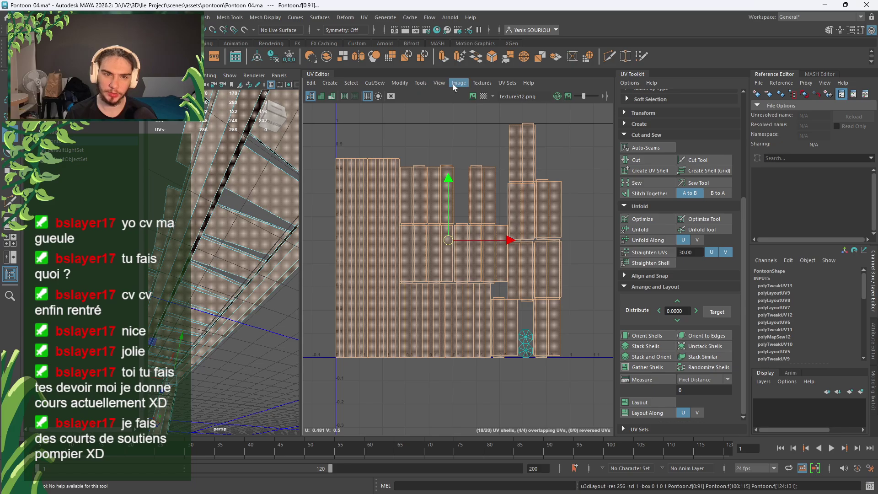
left_click(404, 86)
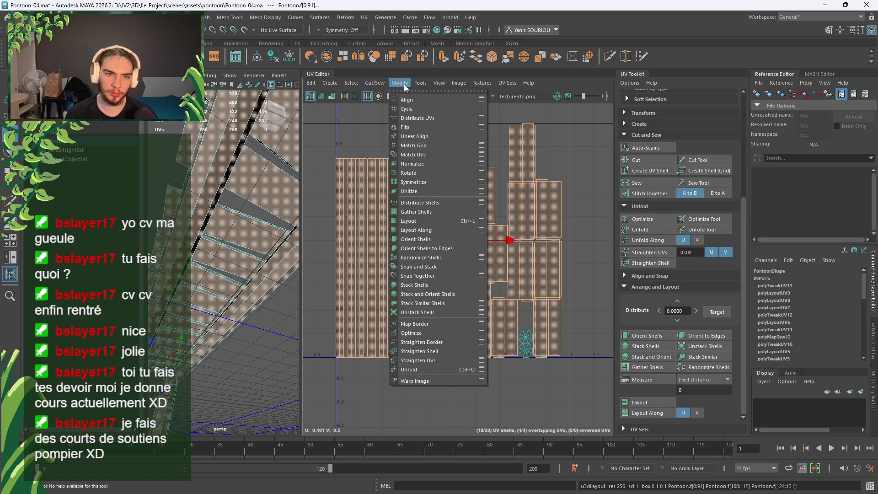
mouse_move(426, 87)
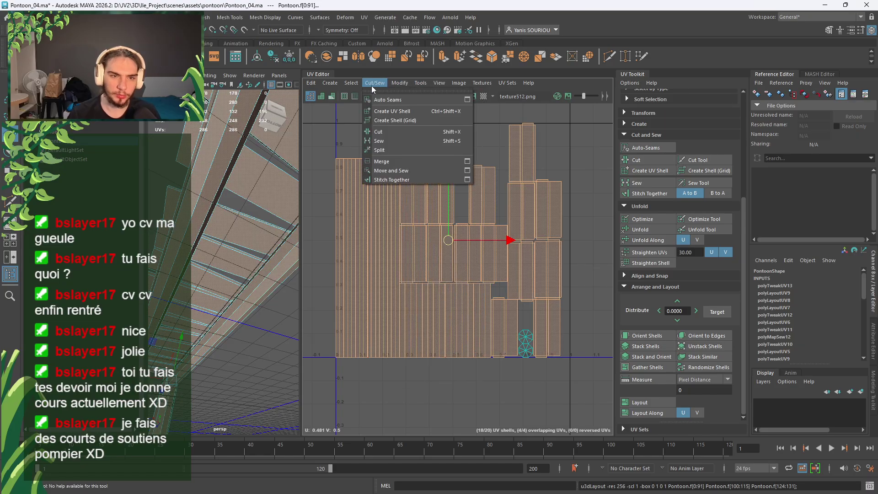
left_click(359, 85)
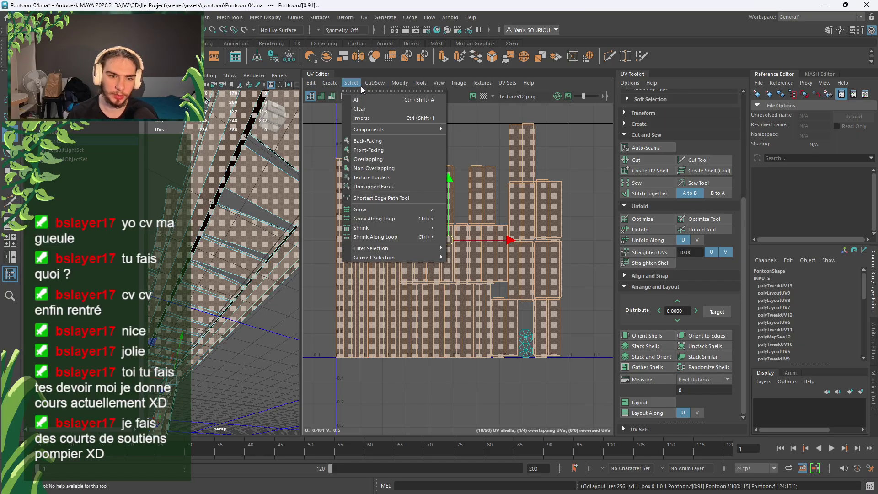
Lay out the selected UV shells with the Layout options' shell padding set to 2 pixels
mouse_move(400, 85)
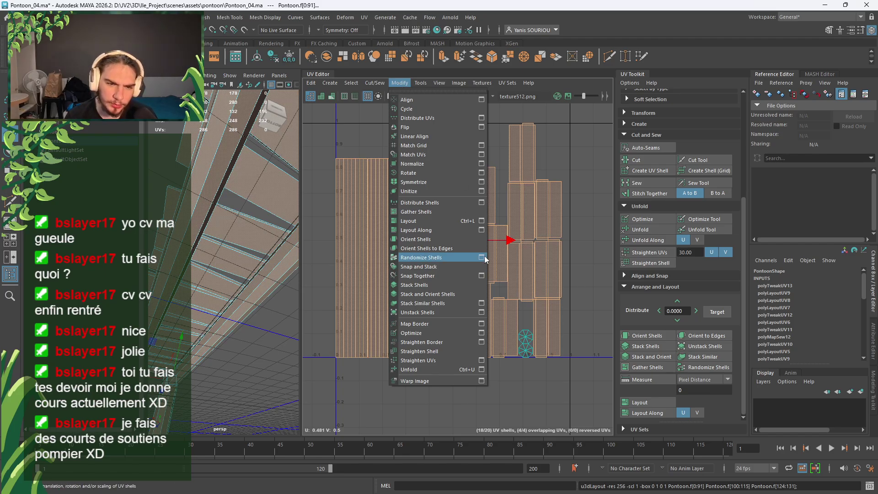
left_click(482, 221)
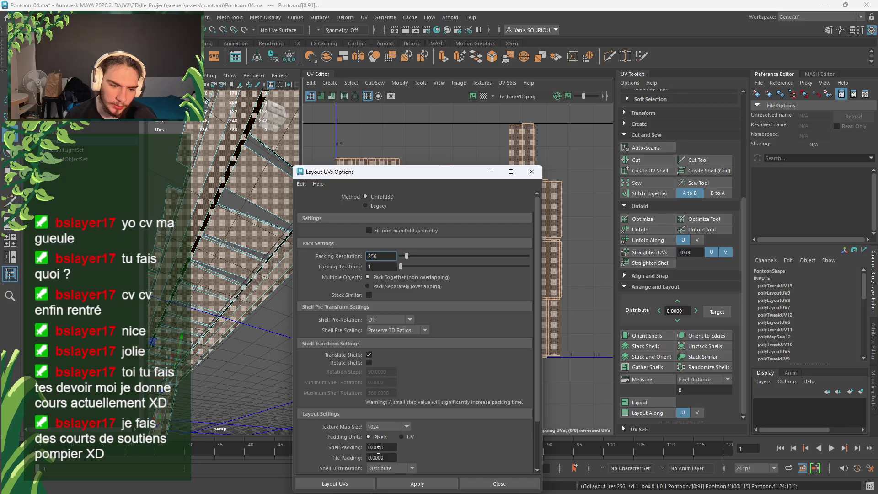
left_click(392, 448)
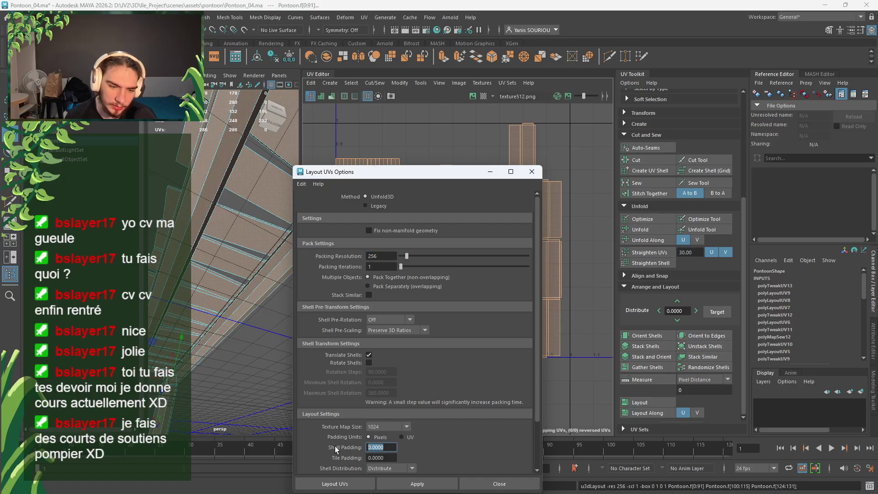
type("2")
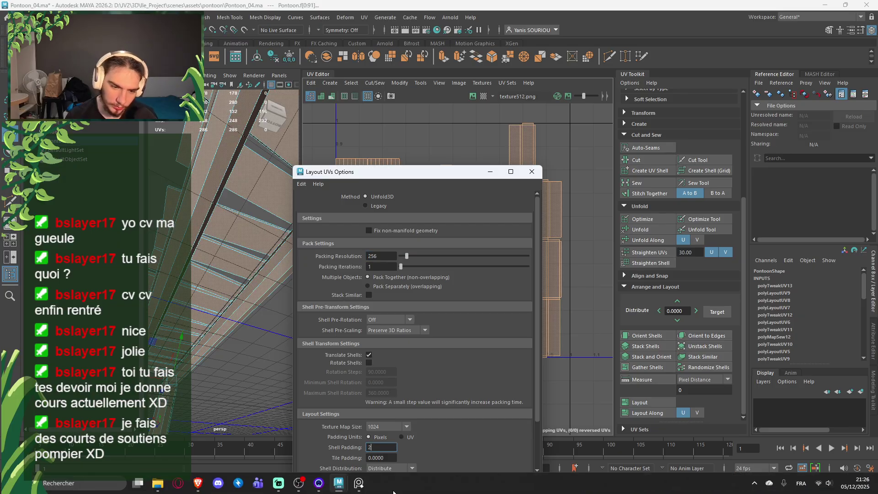
left_click(430, 483)
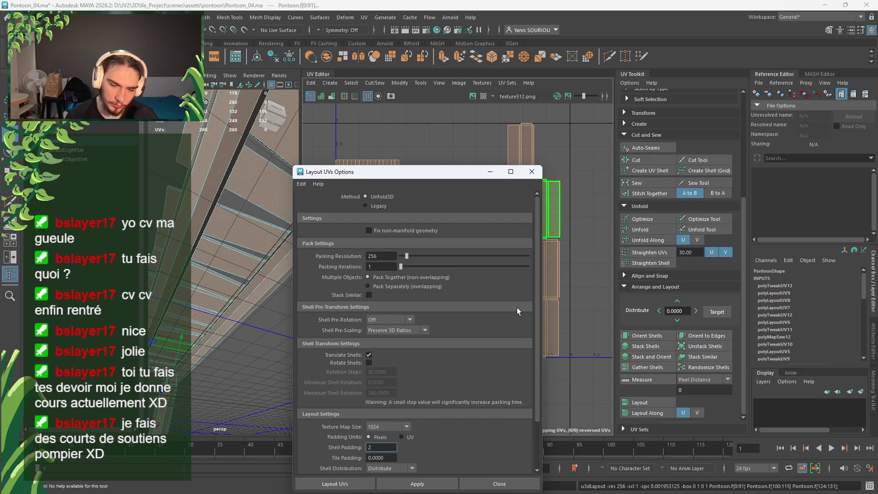
left_click(486, 483)
Lay out the displaced selected shells in the UV tile again and clear the selection
scroll(581, 357, "up", 8)
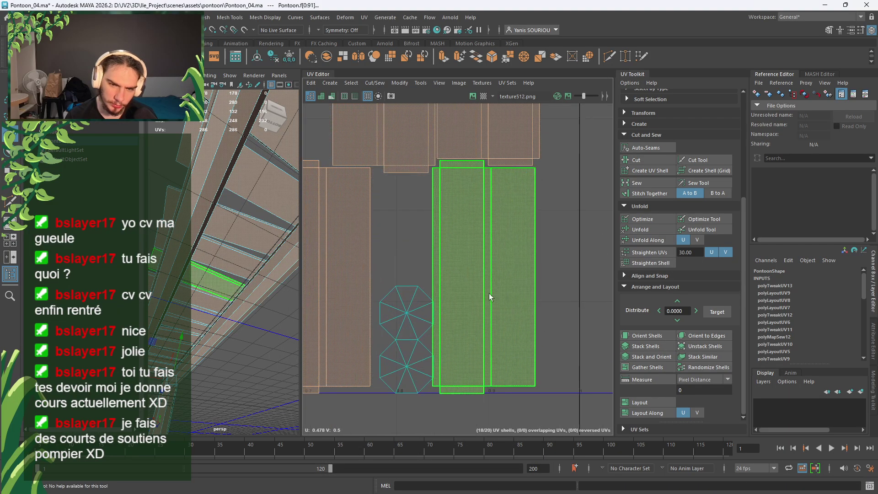
middle_click_drag(359, 198, 334, 292)
scroll(334, 293, "down", 8)
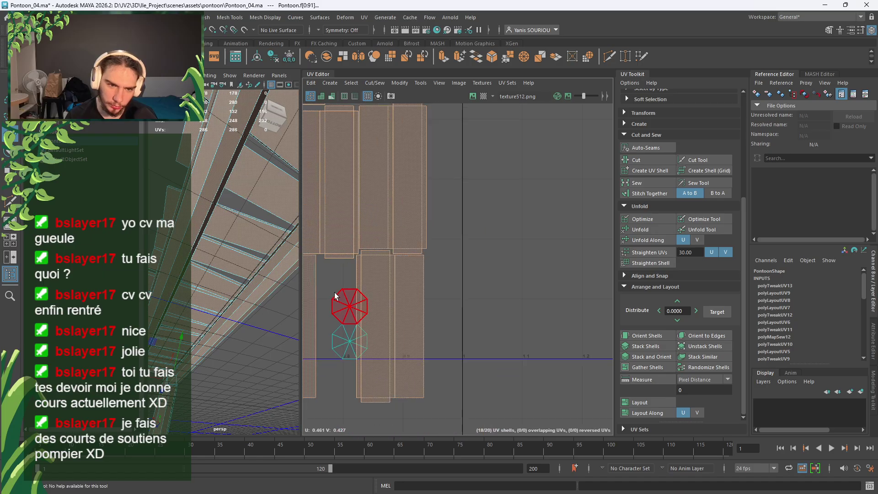
middle_click_drag(399, 282, 580, 271)
scroll(540, 283, "down", 7)
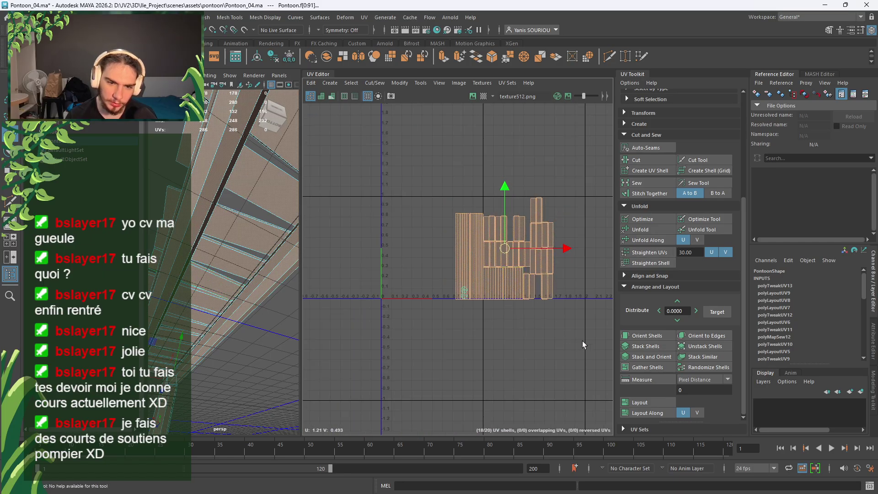
left_click(640, 403)
left_click(515, 363)
Select all of the pontoon's UV shells, including the two small round ones, and lay them out together
scroll(442, 304, "up", 3)
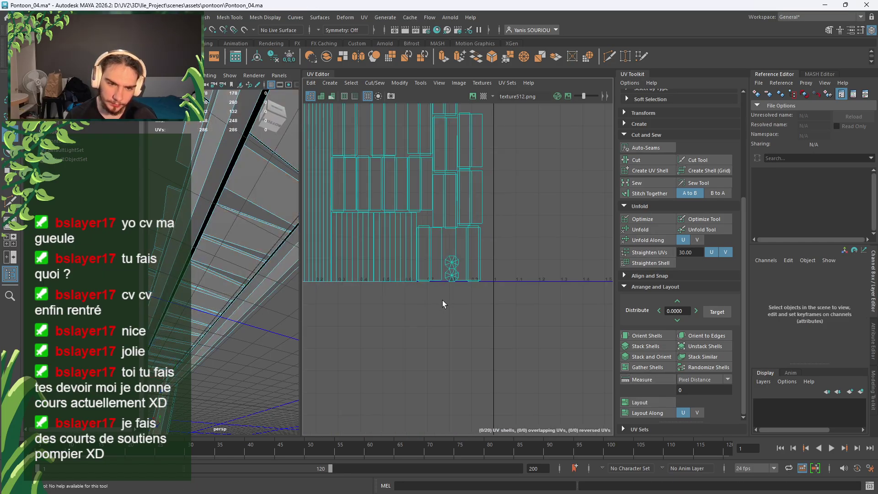
scroll(442, 300, "up", 5)
scroll(442, 293, "down", 1)
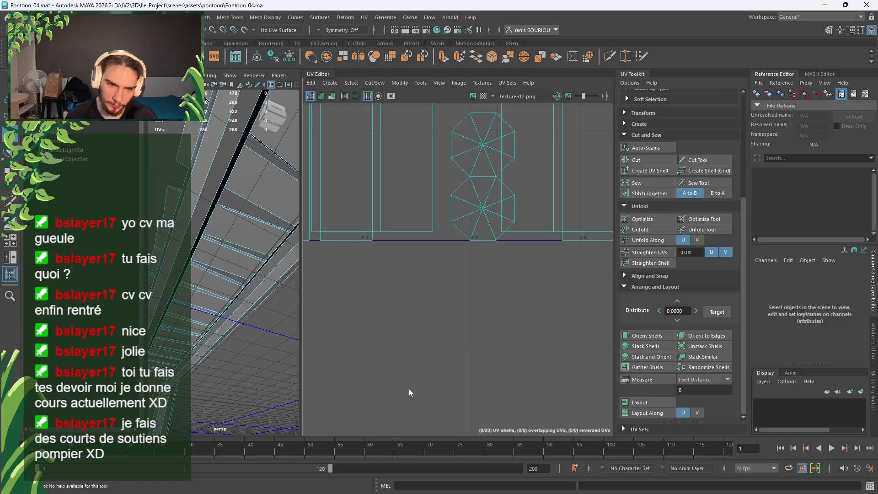
scroll(439, 352, "down", 12)
left_click_drag(492, 343, 318, 199)
scroll(471, 331, "up", 8)
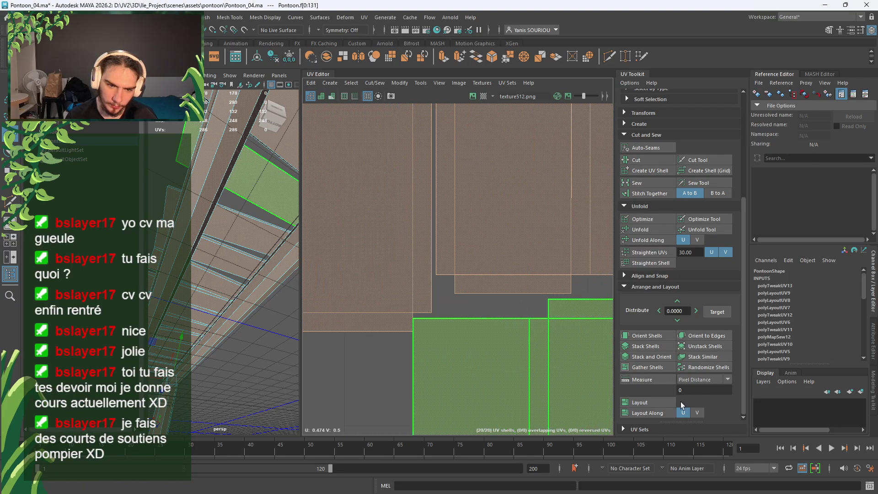
left_click(646, 402)
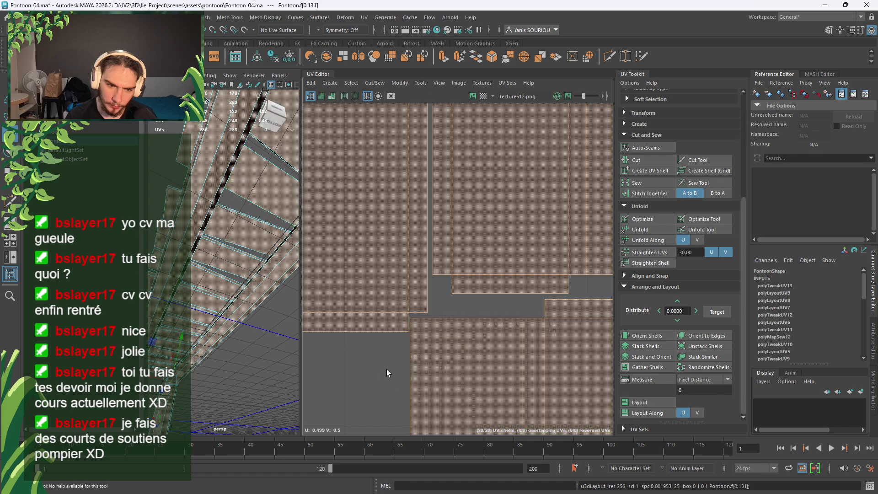
Repack the full set of pontoon shells into the UV tile with Layout and deselect everything
scroll(386, 369, "down", 6)
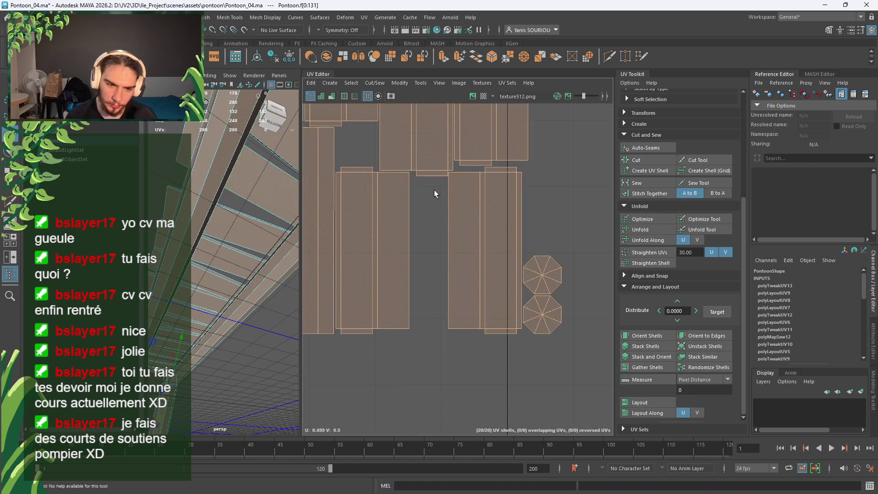
scroll(460, 378, "down", 8)
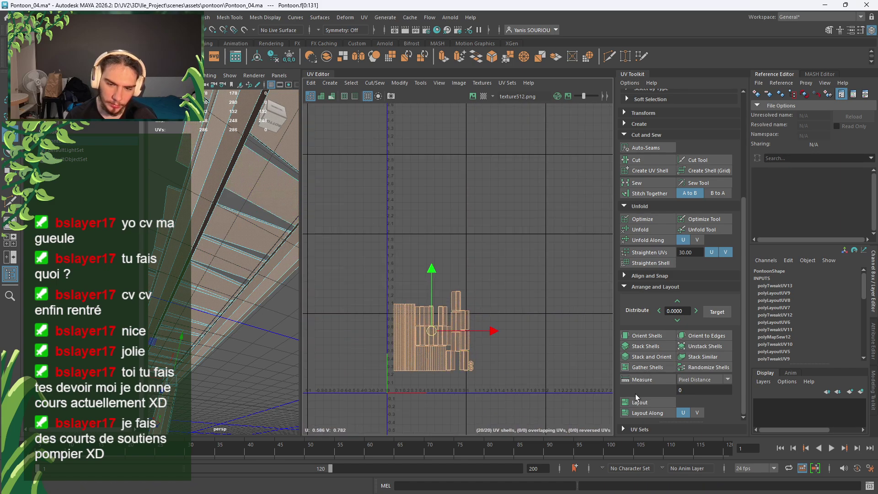
left_click(638, 402)
left_click(489, 386)
Examine the gaps between neighbouring shells and the tile borders across the packed pontoon layout
scroll(488, 277, "up", 5)
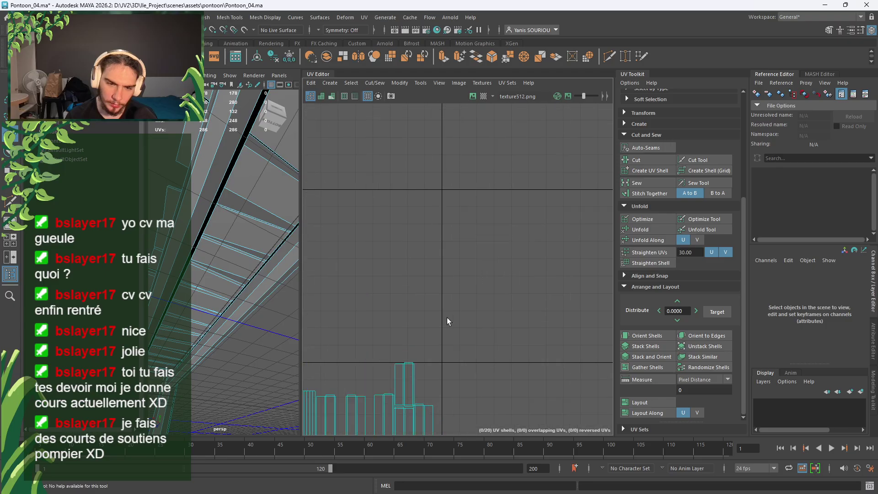
scroll(451, 388, "up", 2)
scroll(428, 357, "up", 3)
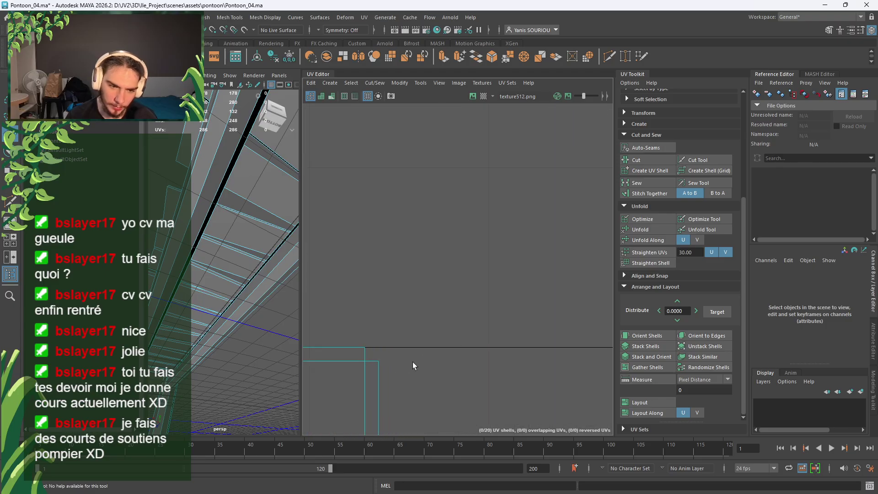
middle_click_drag(413, 363, 507, 226, "alt")
mouse_move(465, 333)
middle_mouse_down("alt")
mouse_move(482, 318)
mouse_move(506, 202)
middle_mouse_up("alt")
middle_click_drag(366, 336, 504, 200, "alt")
middle_click_drag(404, 411, 414, 278, "alt")
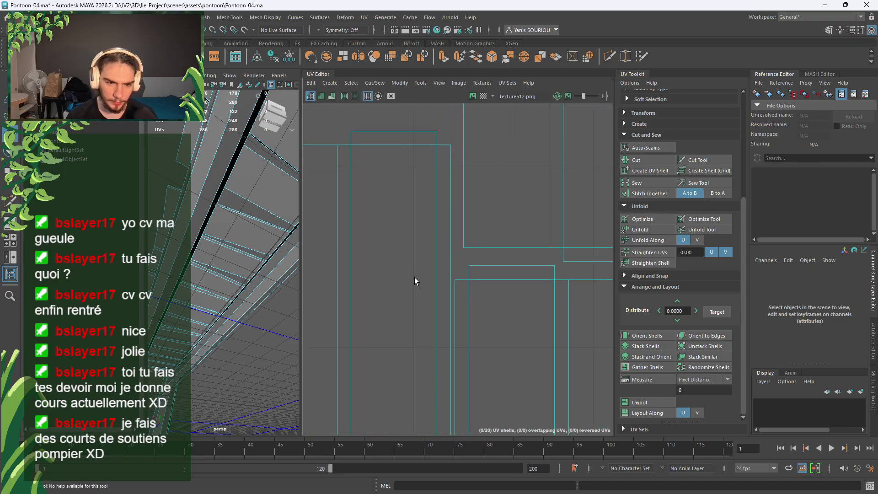
scroll(484, 327, "down", 5)
middle_click_drag(484, 328, 430, 226, "alt")
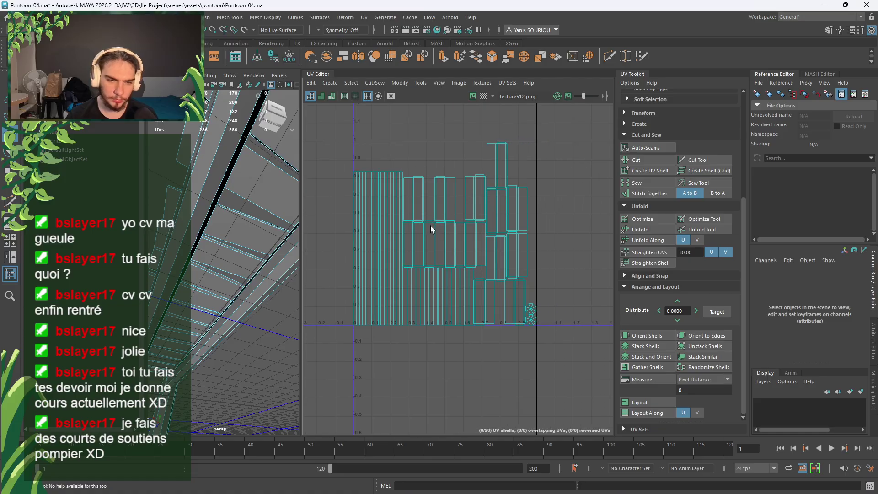
Save the pontoon scene as a new version named Pontoon_05.ma in the pontoon assets folder
scroll(234, 221, "down", 5)
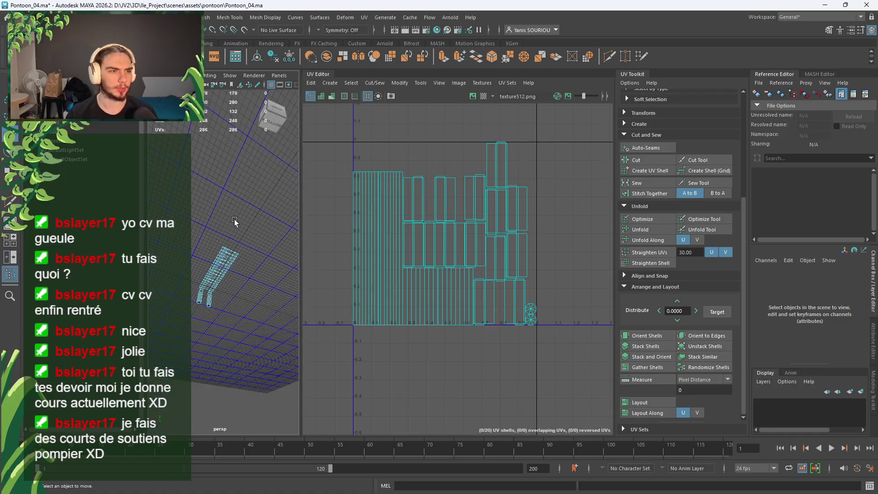
left_click_drag(234, 221, 273, 281, "alt")
scroll(228, 287, "up", 6)
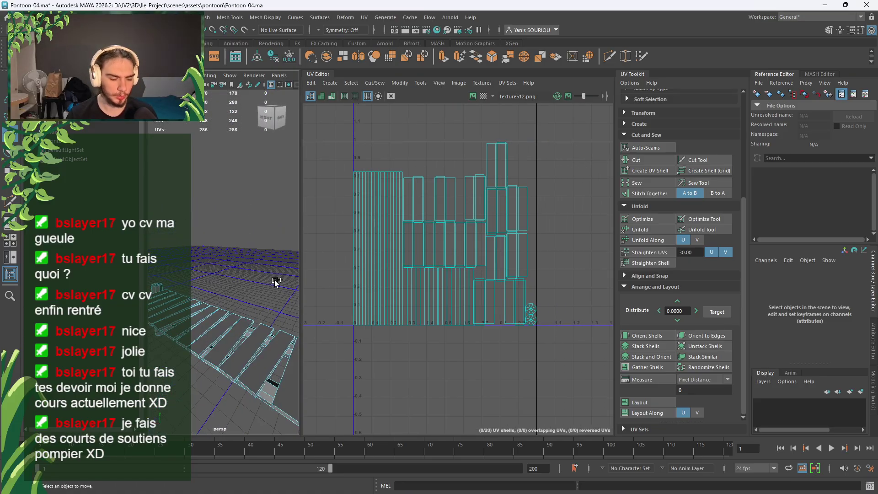
key("ctrl+shift+s")
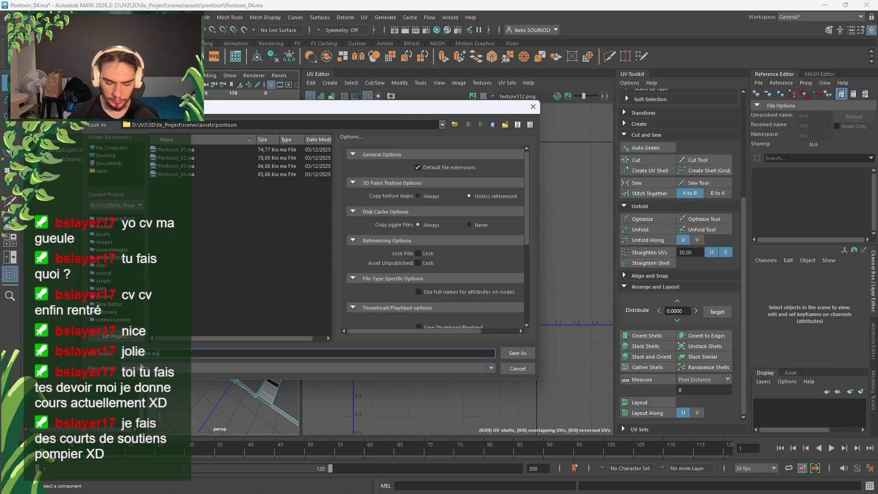
key("Return")
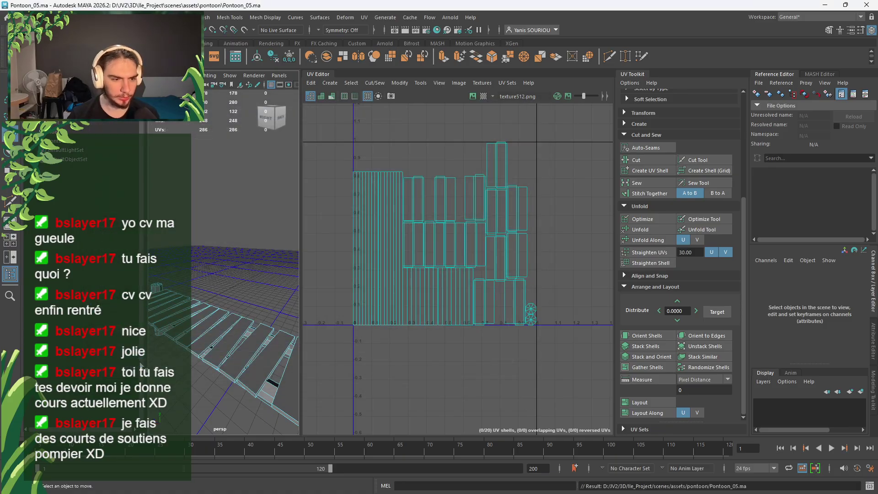
Open the temple scene from the project's assets/temple folder and dismiss the color management dialogs
left_click(23, 17)
mouse_move(38, 18)
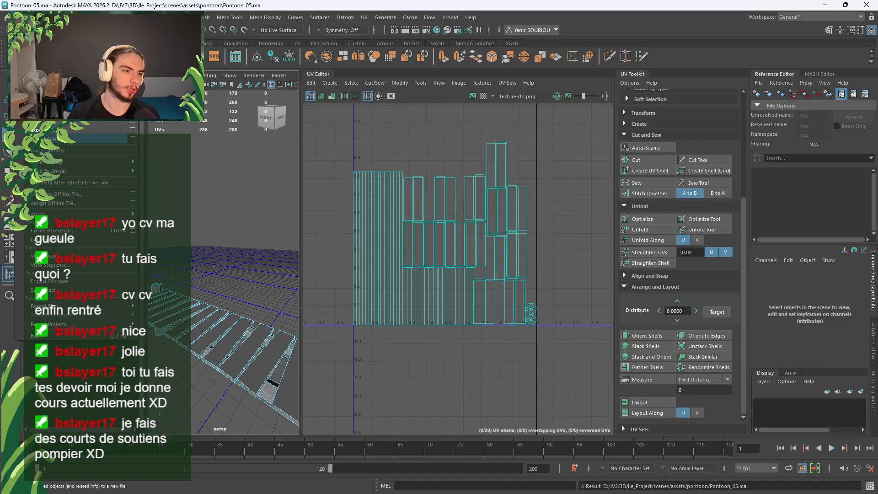
left_click(49, 37)
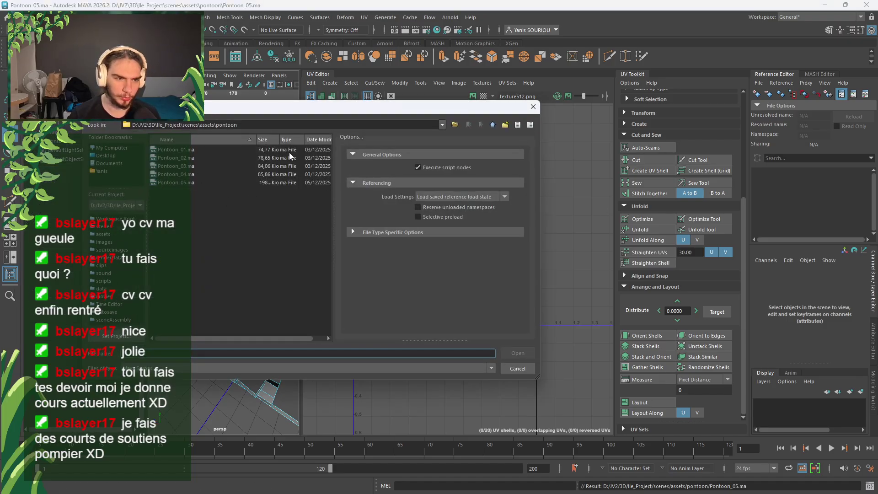
left_click(492, 124)
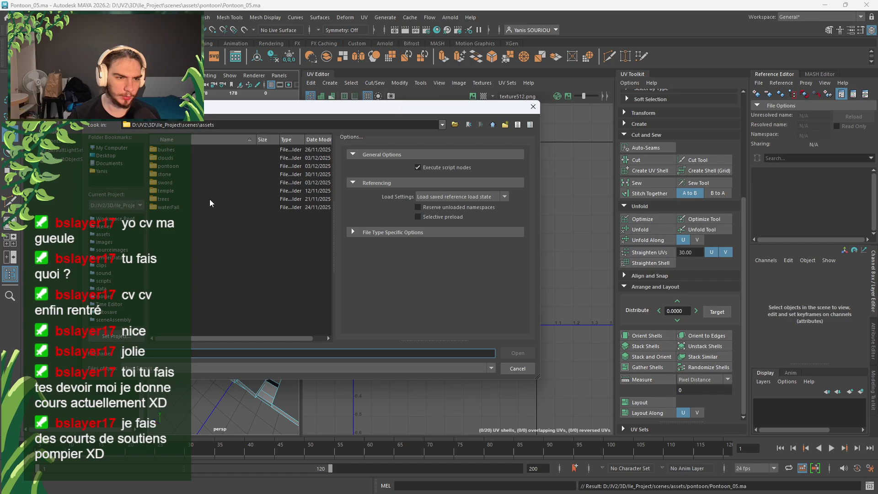
double_click(165, 191)
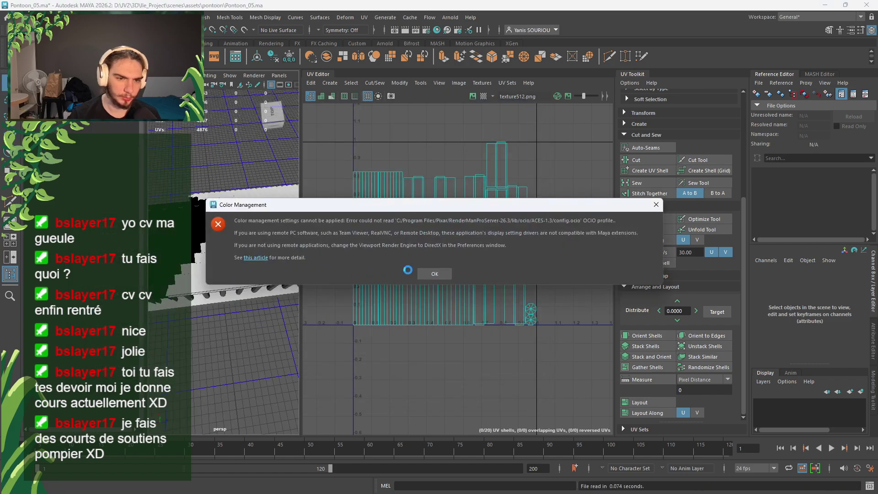
left_click(424, 265)
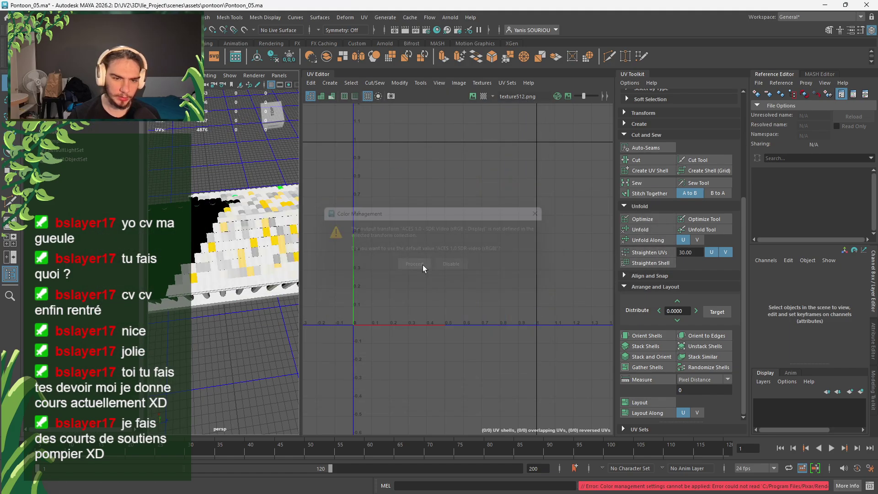
Switch to the SetDress.ma scene and select the temple to show its UVs
key("alt+Tab")
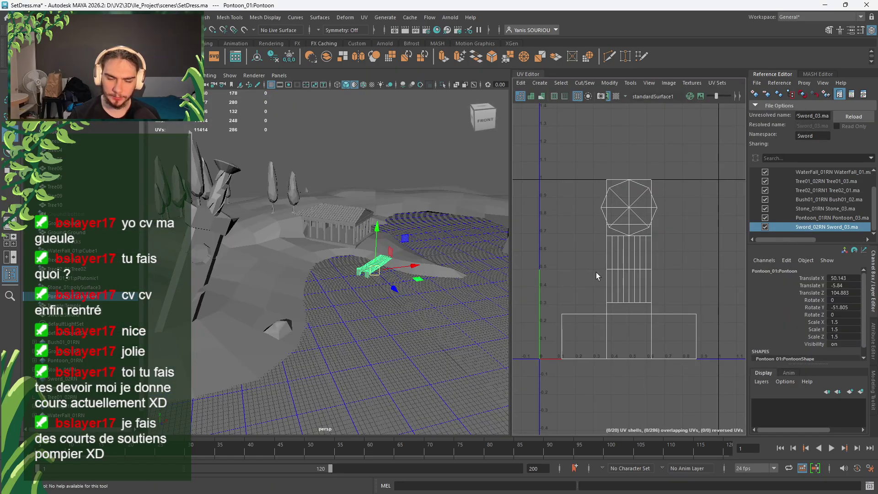
left_click(335, 223)
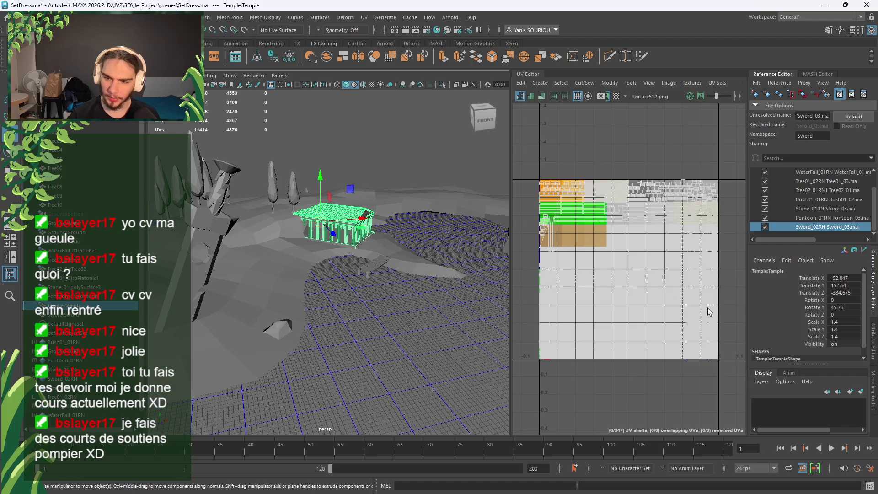
Switch to the Temple_06.ma scene and set the temple's scale to 1.4 on X, Y and Z
key("alt+Tab")
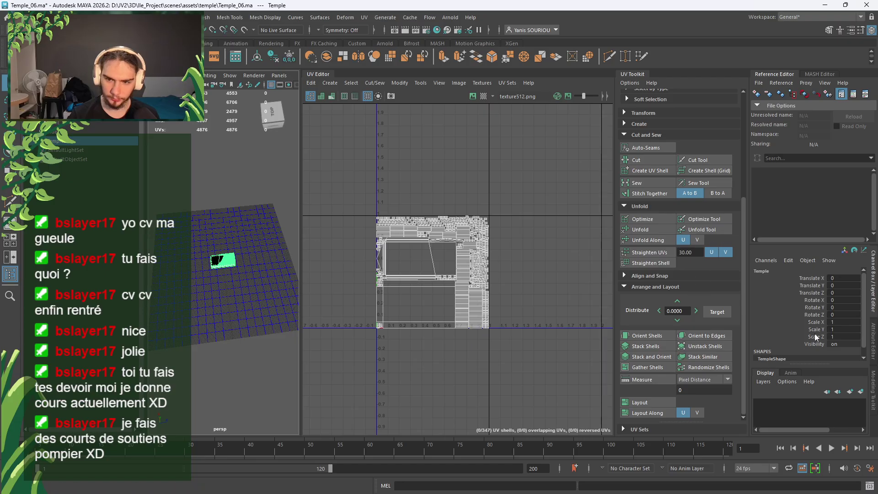
left_click(846, 322)
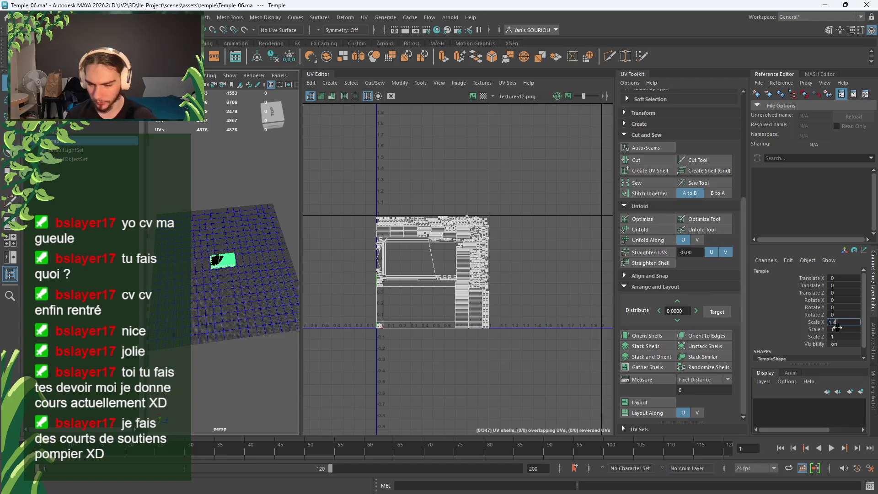
left_click(833, 330)
type("1.4")
left_click(837, 337)
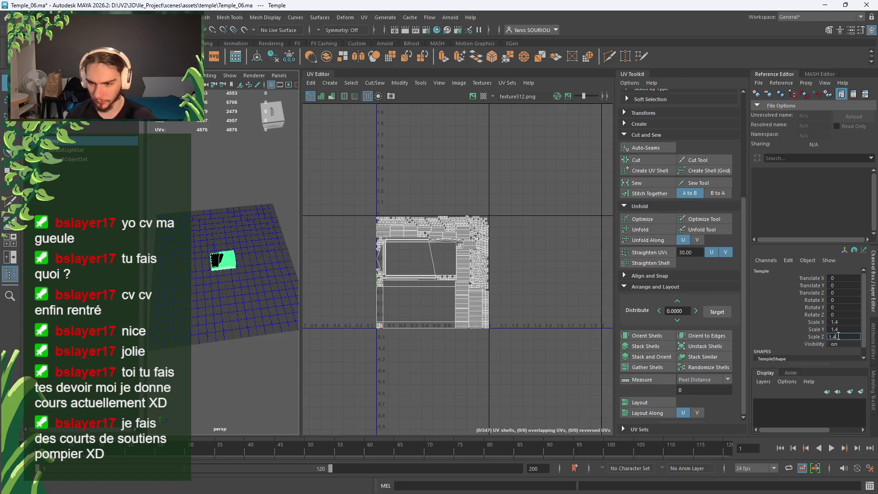
key("Return")
Raise the temple above the grid to a Translate Y of about 25.2
left_click(252, 337)
scroll(243, 346, "up", 10)
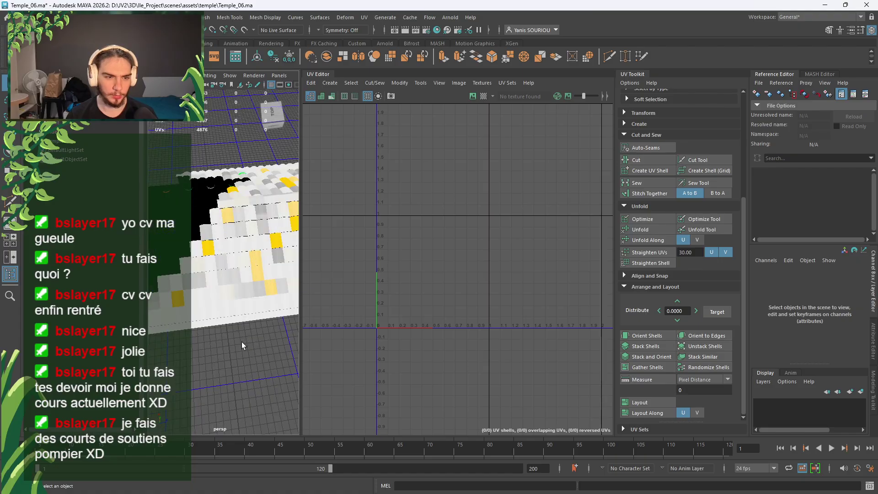
left_click_drag(242, 346, 236, 306, "alt")
left_click(235, 288)
key("w")
mouse_move(222, 253)
left_mouse_down()
mouse_move(222, 240)
mouse_move(219, 251)
left_mouse_up()
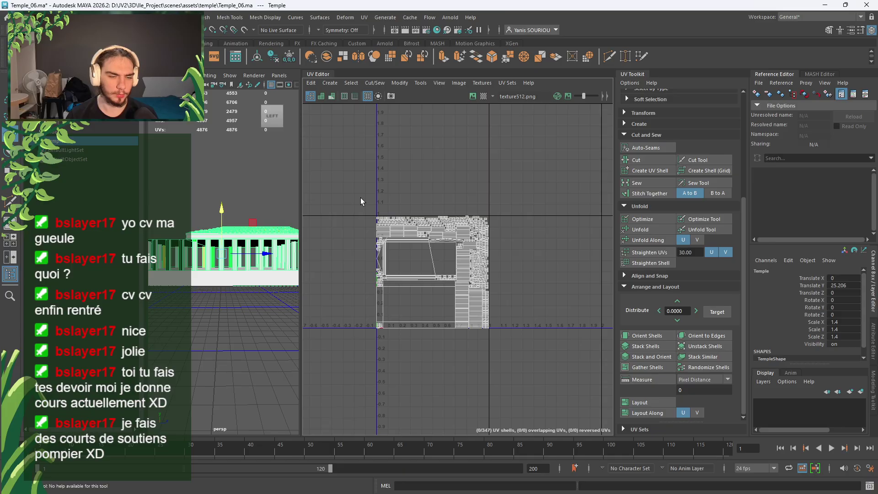
Save the temple scene as a new version named Temple_07.ma in the assets/temple folder
key("ctrl+shift+s")
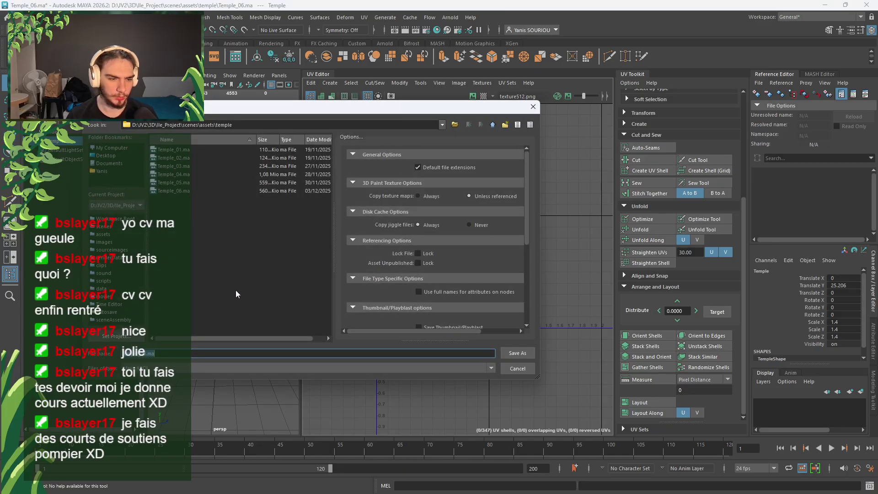
key("Left")
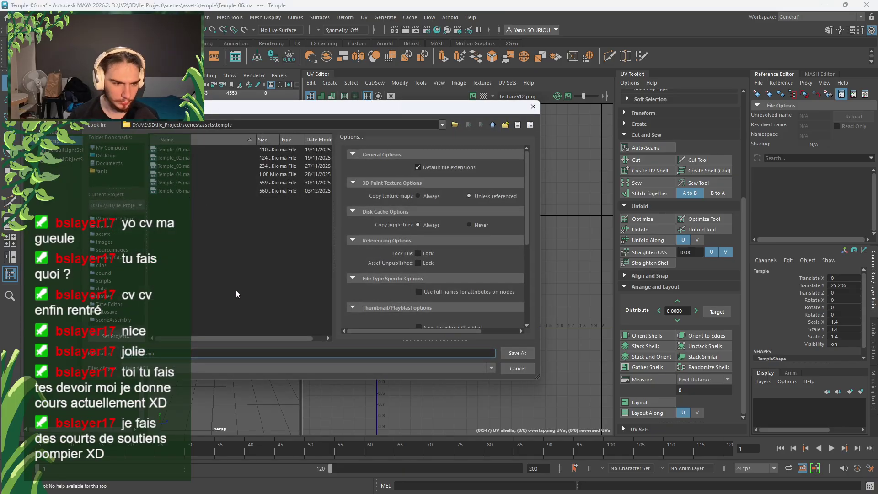
key("Return")
Switch to the SetDress.ma scene, point the pontoon reference to Pontoon_05.ma and reload it
key("alt+Tab")
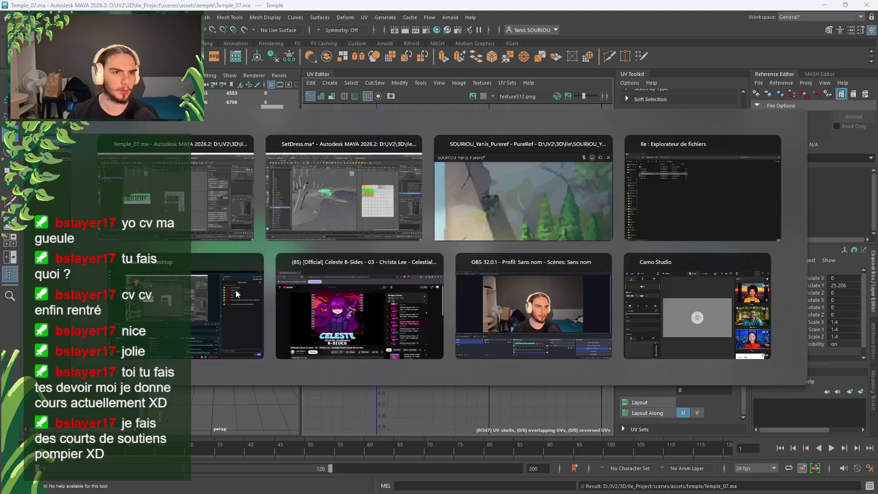
scroll(410, 281, "down", 5)
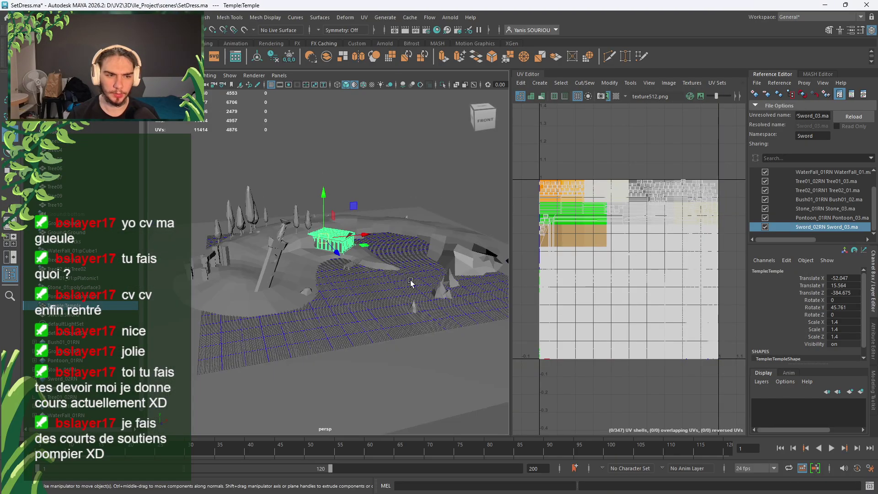
left_click_drag(410, 281, 384, 254, "alt")
scroll(383, 254, "up", 3)
middle_click_drag(318, 244, 355, 305, "alt")
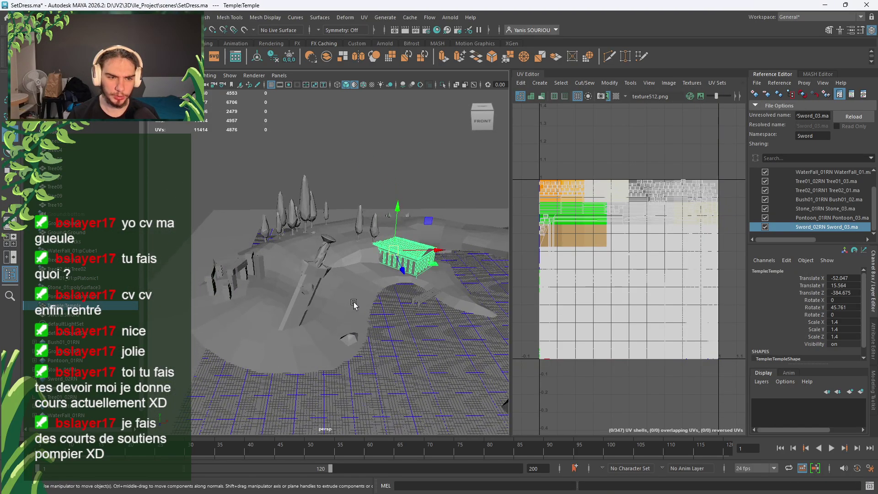
scroll(363, 288, "up", 2)
mouse_move(355, 306)
left_mouse_down("alt")
mouse_move(363, 288)
mouse_move(355, 294)
left_mouse_up("alt")
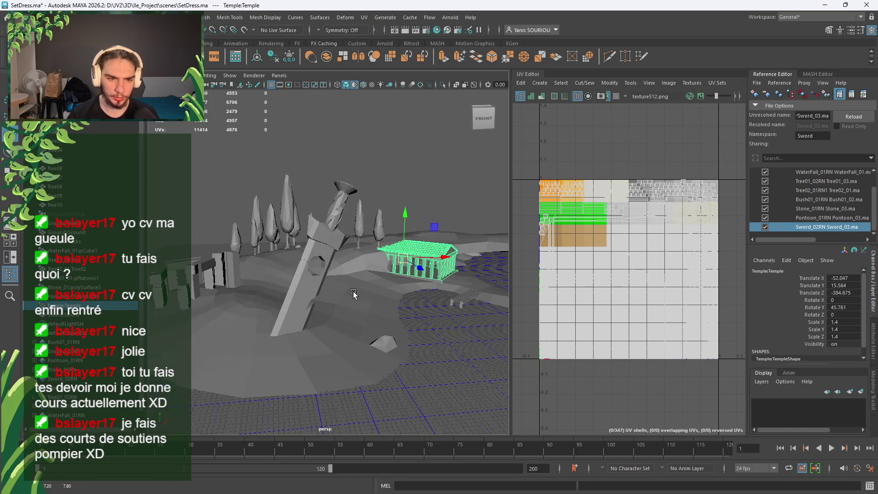
left_click(823, 218)
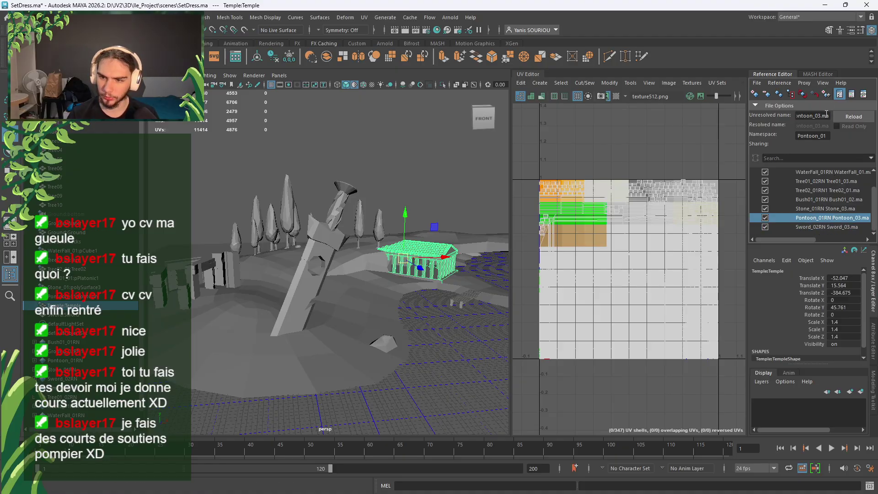
key("alt+Tab")
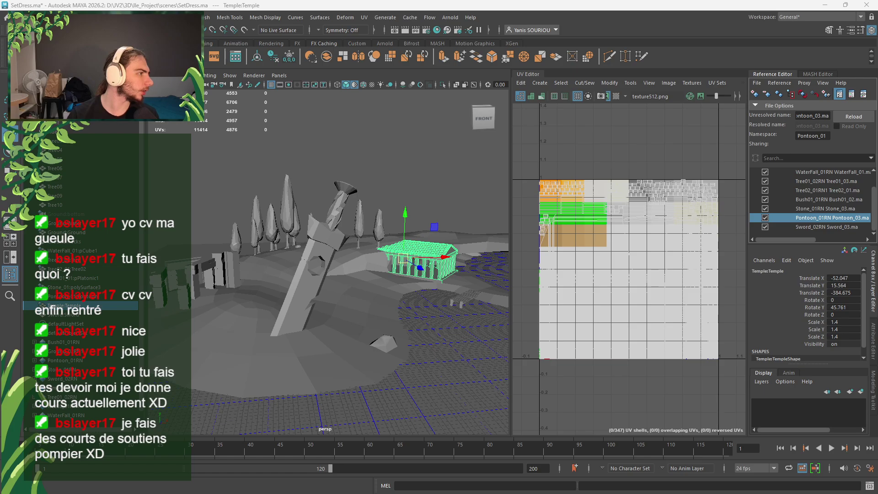
left_click(820, 116)
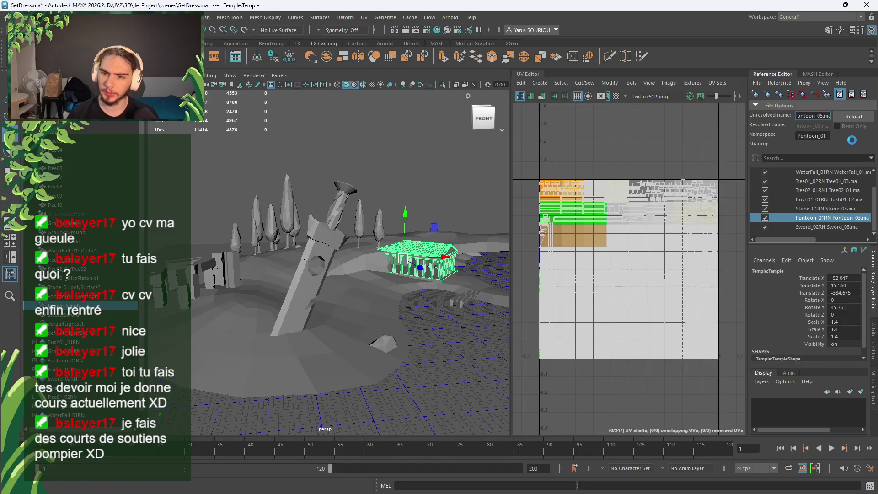
left_click(853, 117)
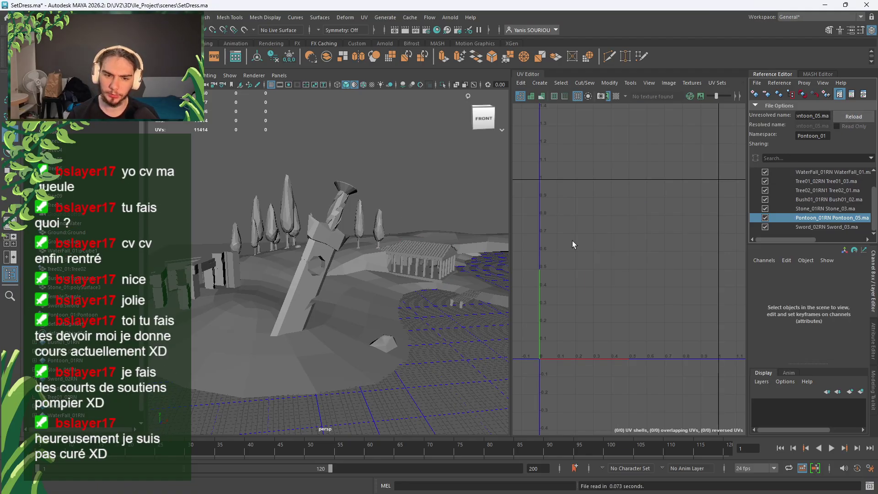
left_click(466, 302)
left_click(845, 117)
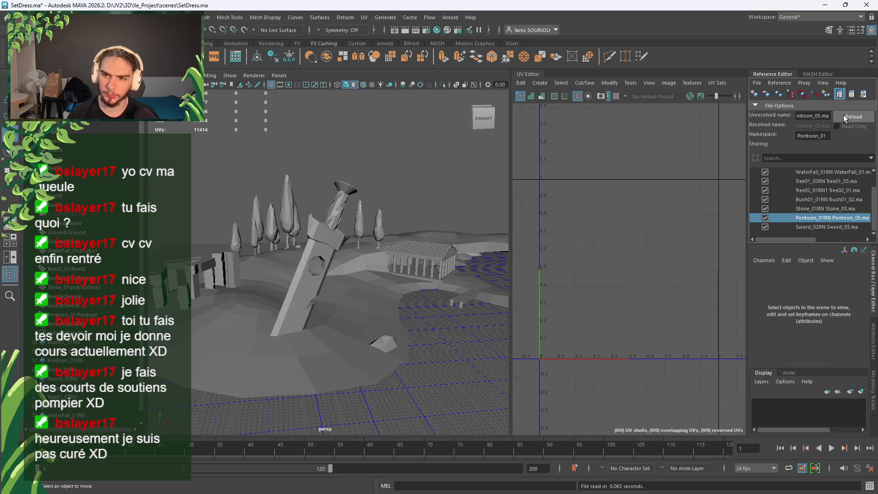
Try a scale of 1 on X, Y and Z for the pontoon in the set-dress scene
left_click(474, 298)
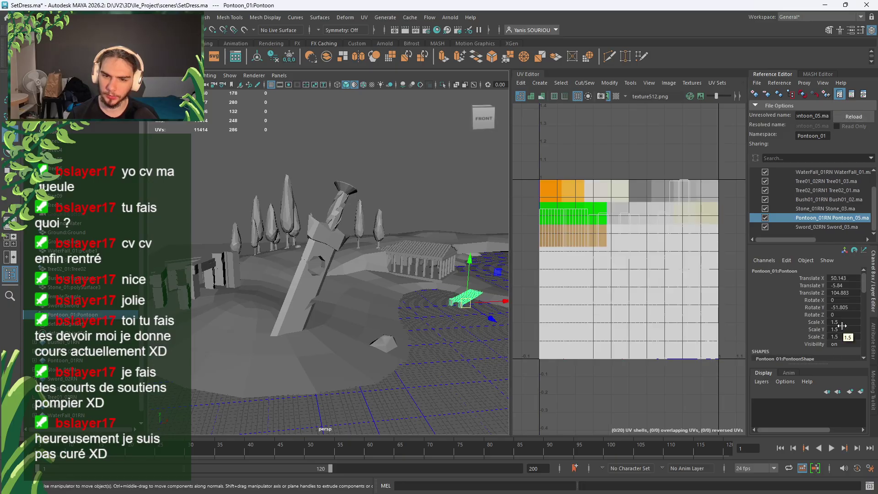
double_click(843, 322)
type("1")
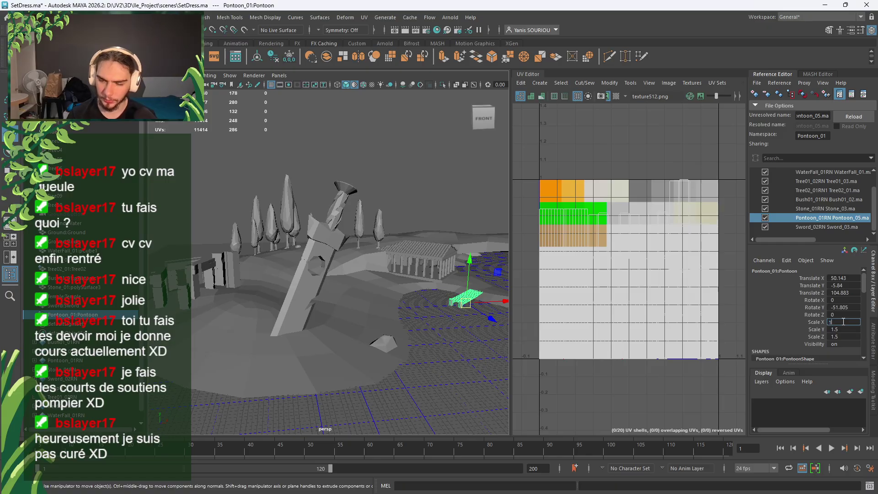
double_click(839, 329)
type("1")
double_click(839, 336)
type("1")
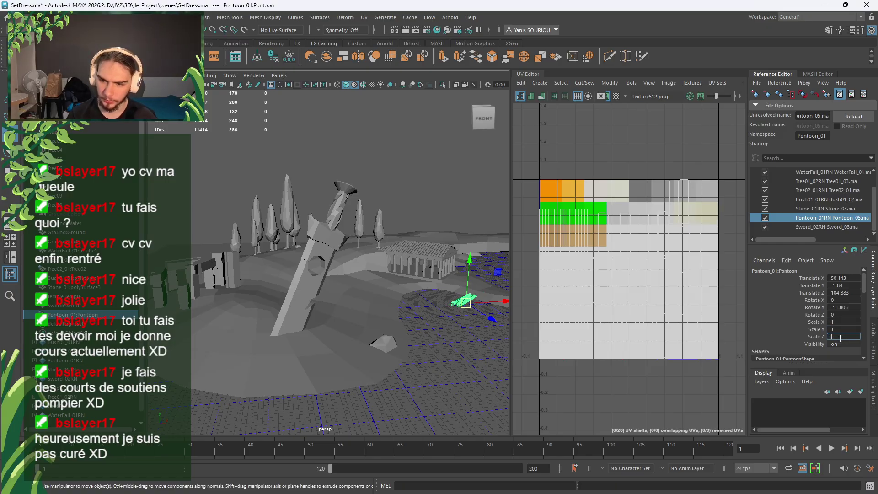
left_click(413, 193)
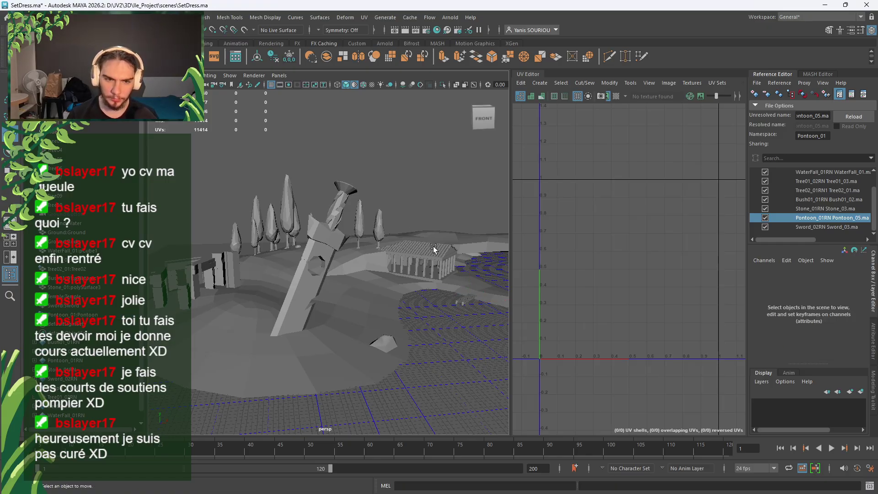
Raise the pontoon to a Translate Y of about 4.1 and check its height from the side
middle_click_drag(435, 249, 331, 317, "alt")
scroll(332, 317, "up", 2)
left_click_drag(332, 317, 346, 378, "alt")
middle_click_drag(347, 378, 353, 271, "alt")
left_click(359, 272)
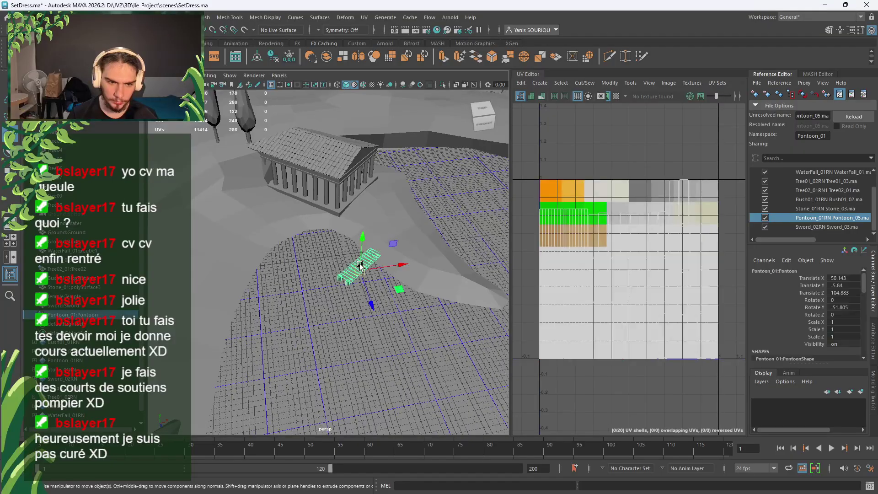
scroll(370, 284, "up", 3)
mouse_move(370, 284)
left_mouse_down("alt")
mouse_move(413, 280)
mouse_move(289, 276)
mouse_move(273, 318)
mouse_move(311, 308)
mouse_move(392, 225)
mouse_move(375, 262)
mouse_move(371, 251)
mouse_move(363, 300)
mouse_move(366, 193)
mouse_move(355, 157)
mouse_move(364, 280)
mouse_move(378, 297)
left_mouse_up("alt")
left_click_drag(320, 277, 319, 260)
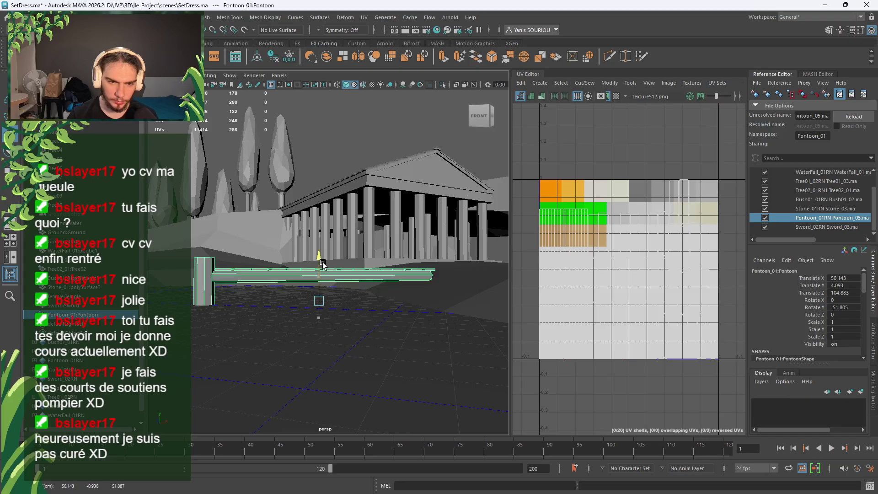
left_click_drag(382, 290, 488, 228, "alt")
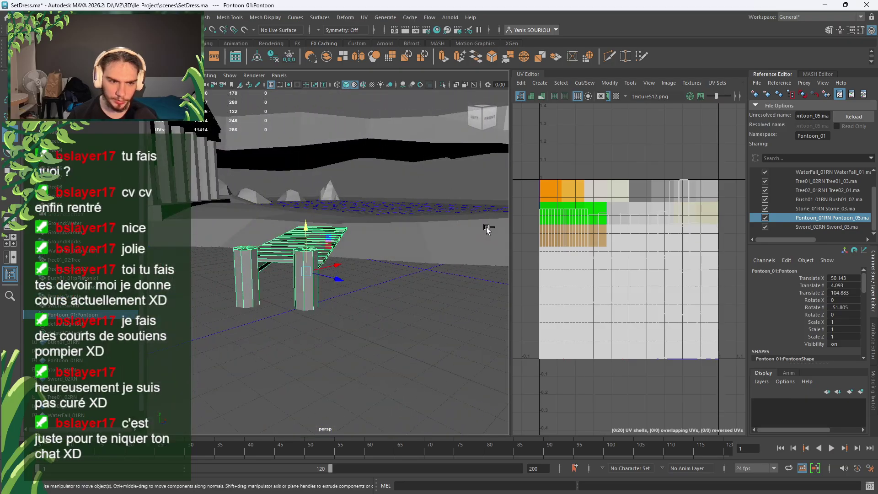
Undo the pontoon's vertical move and its scale changes
key("ctrl+z")
key("ctrl+z")
key("ctrl+z")
key("ctrl+z")
key("ctrl+z")
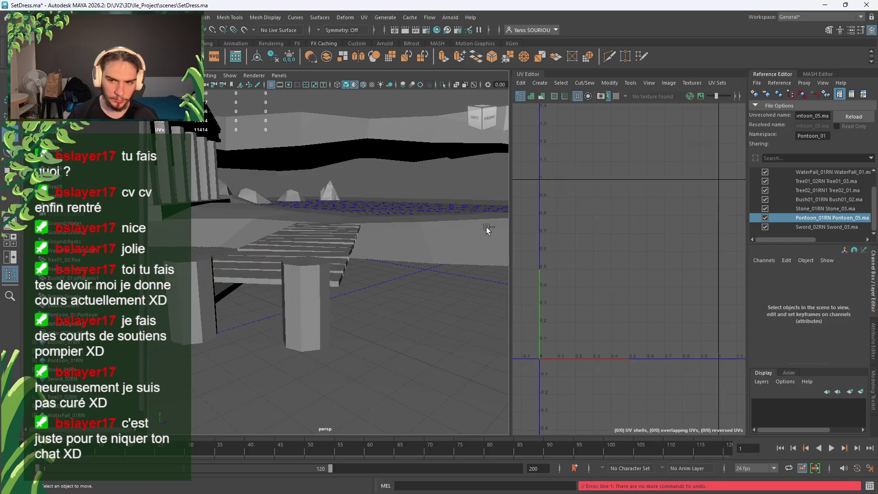
Select the pontoon at the shoreline and set its scale to 1 on X, Y and Z
scroll(486, 228, "down", 6)
left_click_drag(436, 255, 421, 268, "alt")
scroll(336, 273, "down", 5)
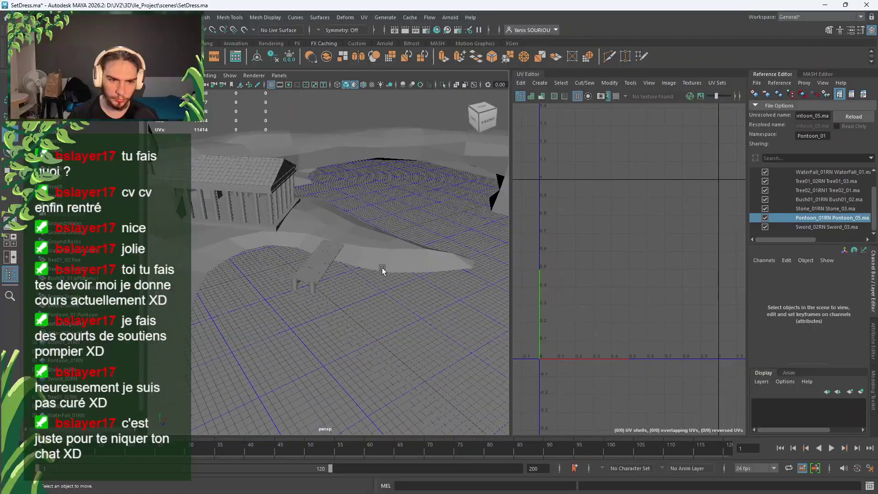
left_click(315, 273)
double_click(850, 323)
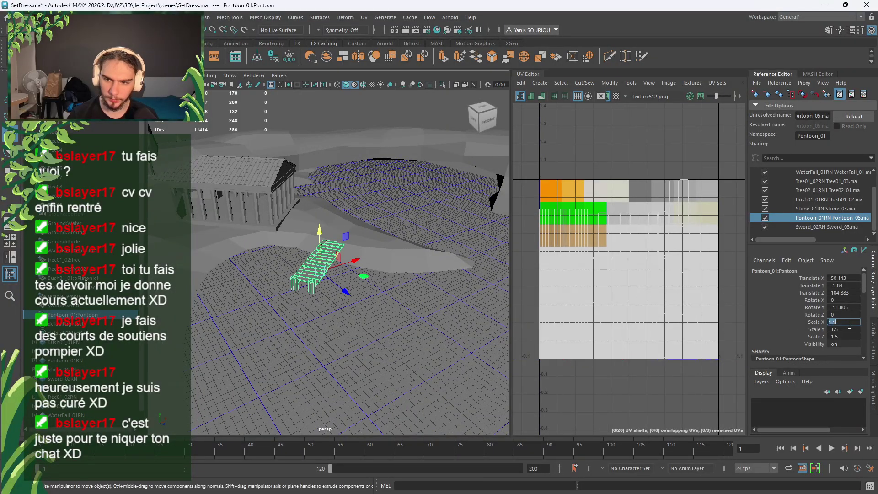
key("Return")
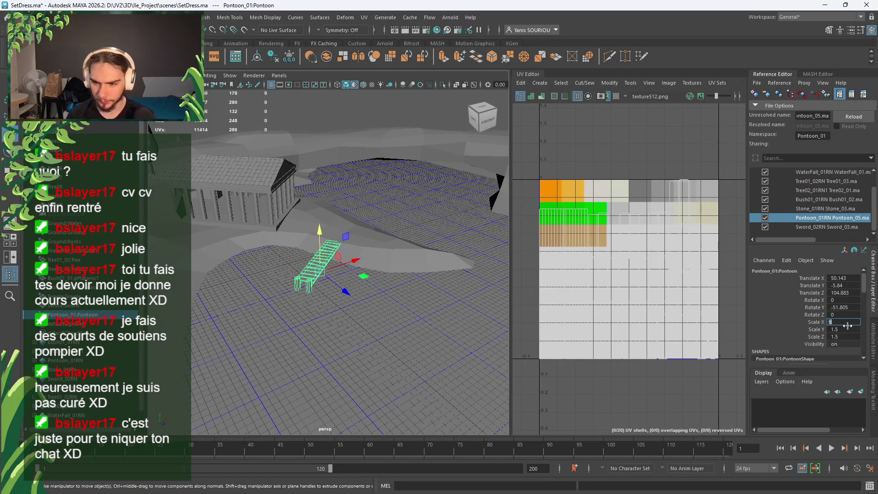
double_click(844, 329)
type("1")
key("Return")
double_click(840, 337)
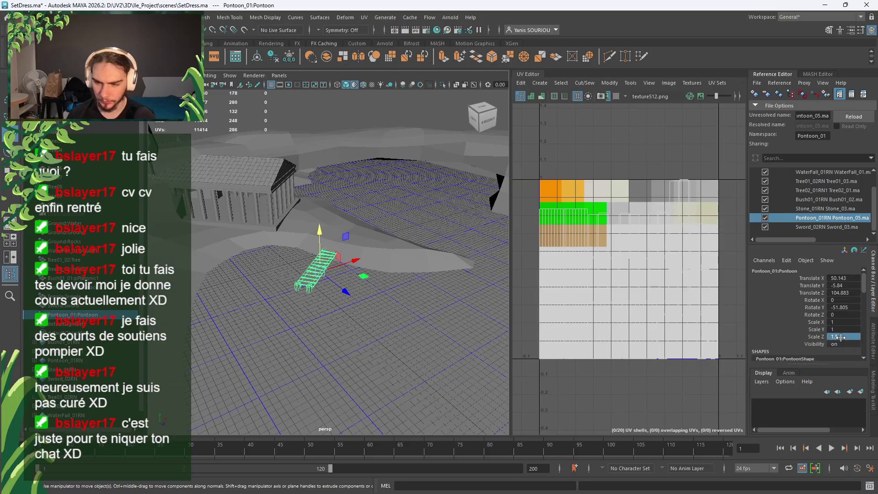
type("1")
key("Return")
Change the pontoon reference's namespace from Pontoon_01 to Pontoon and reload the reference
left_click(852, 117)
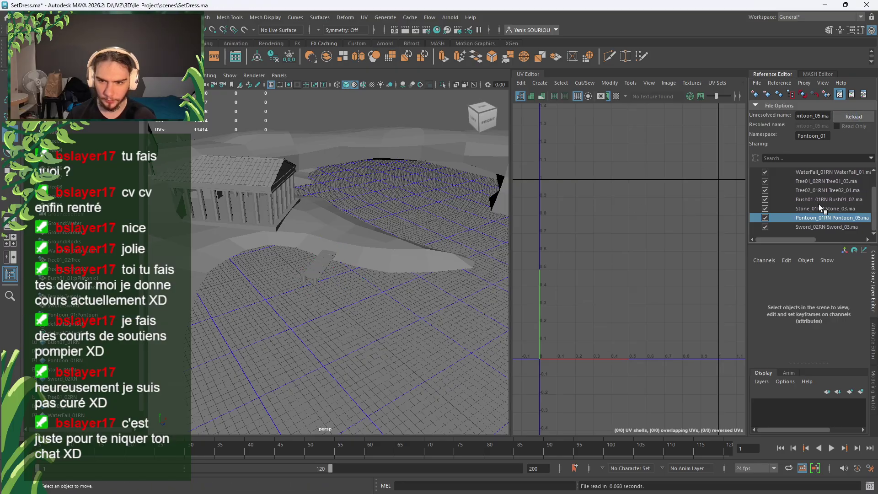
left_click(826, 135)
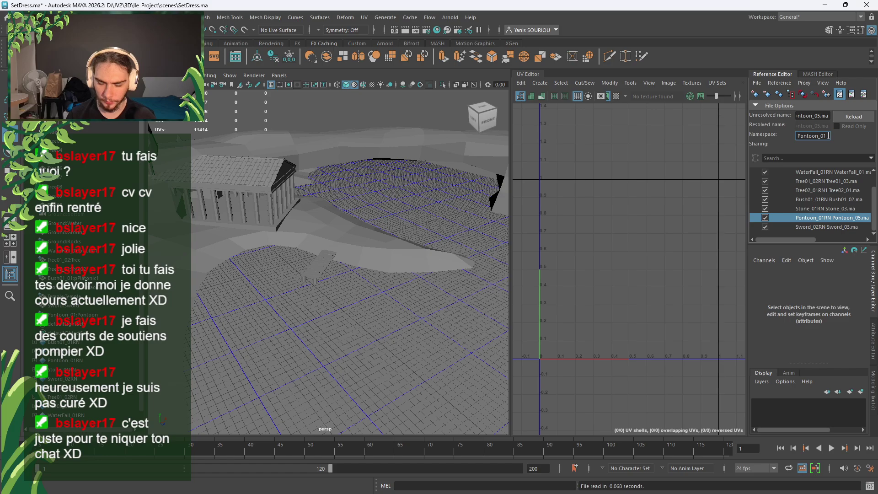
key("Return")
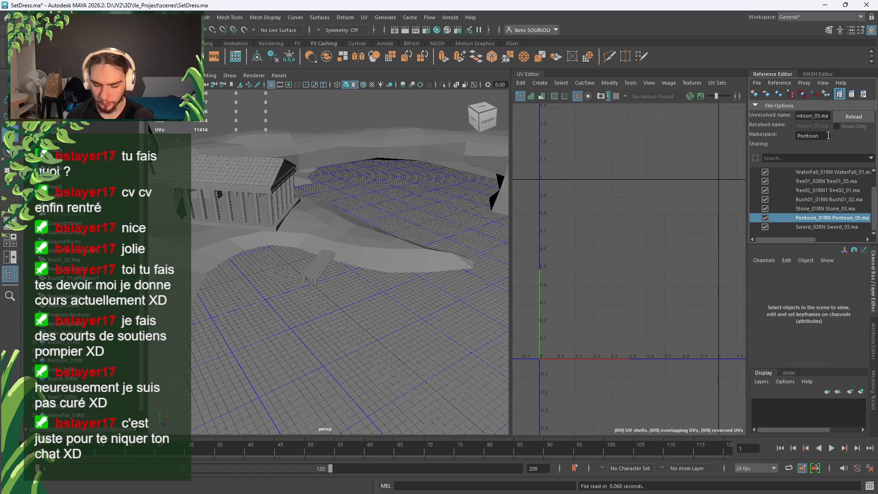
left_click(853, 117)
left_click(853, 117)
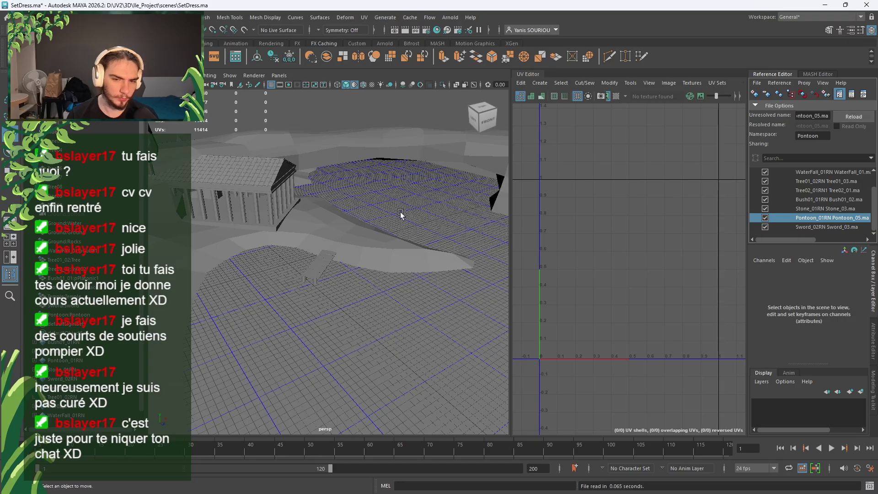
left_click(315, 272)
left_click(860, 117)
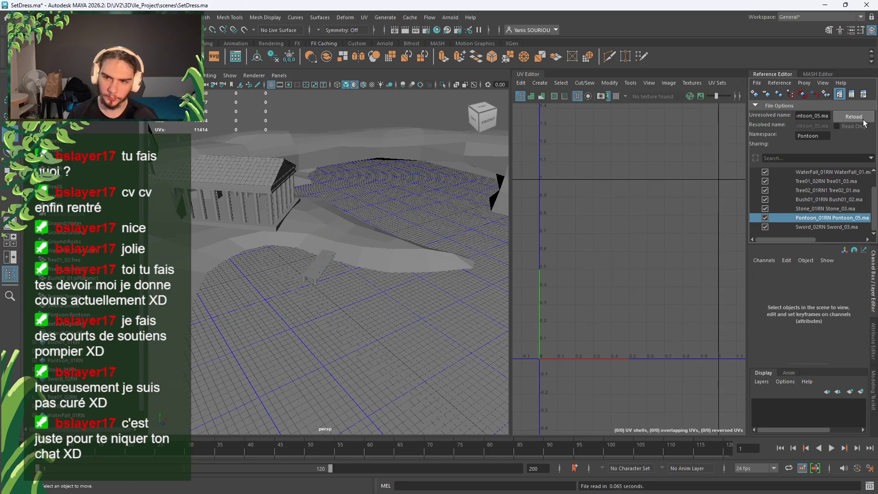
Select the pontoon at the shoreline and move it horizontally to about Translate X 54.8 and Translate Z 100.4
left_click(327, 277)
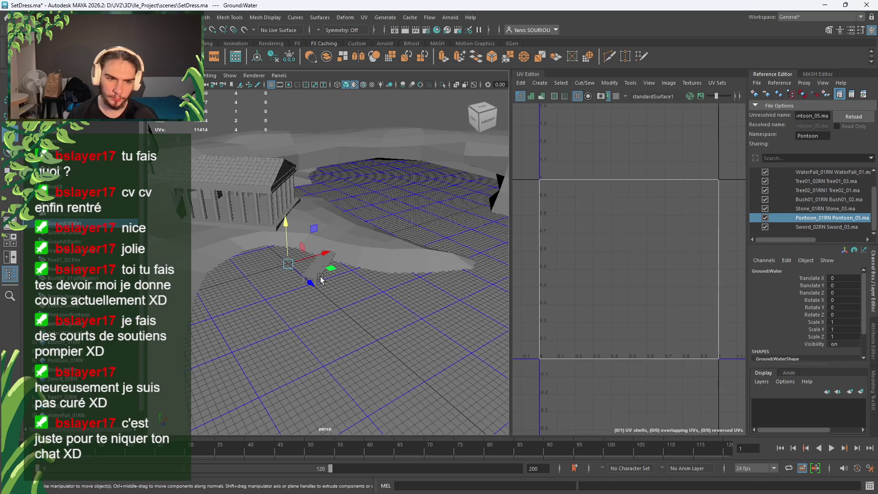
left_click(320, 280)
key("f")
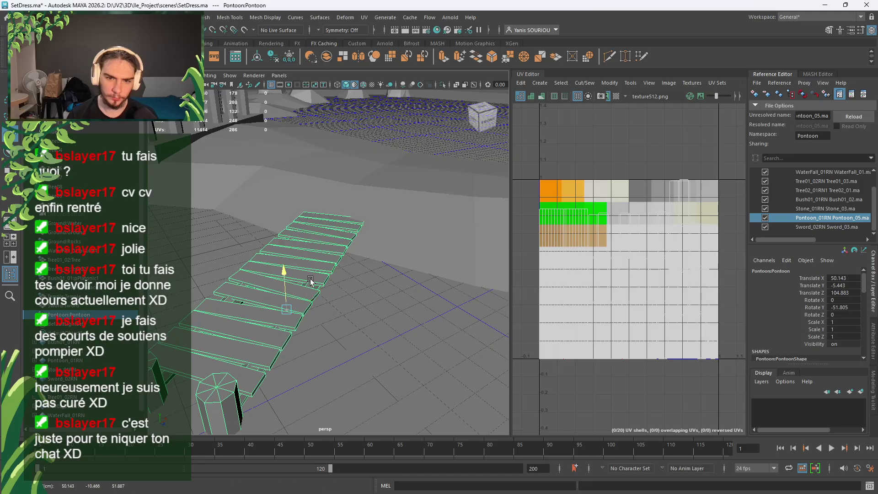
left_click_drag(311, 281, 285, 294, "alt")
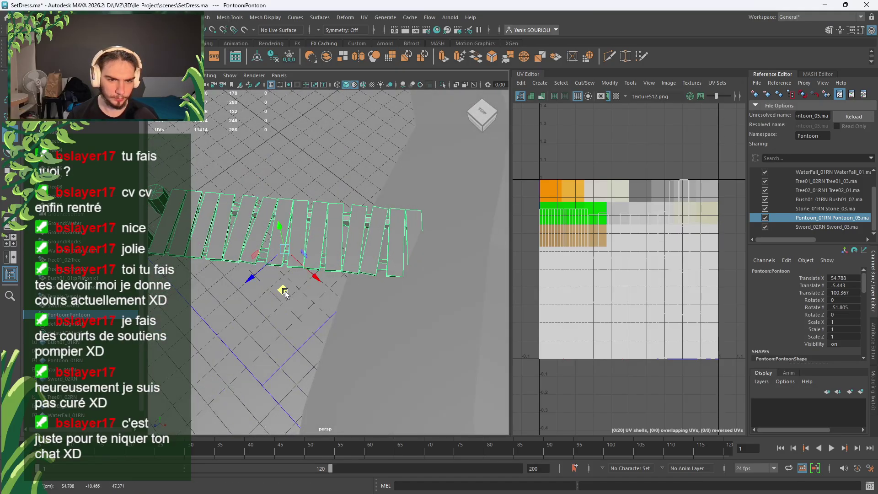
left_click_drag(321, 329, 413, 297, "alt")
scroll(356, 293, "down", 5)
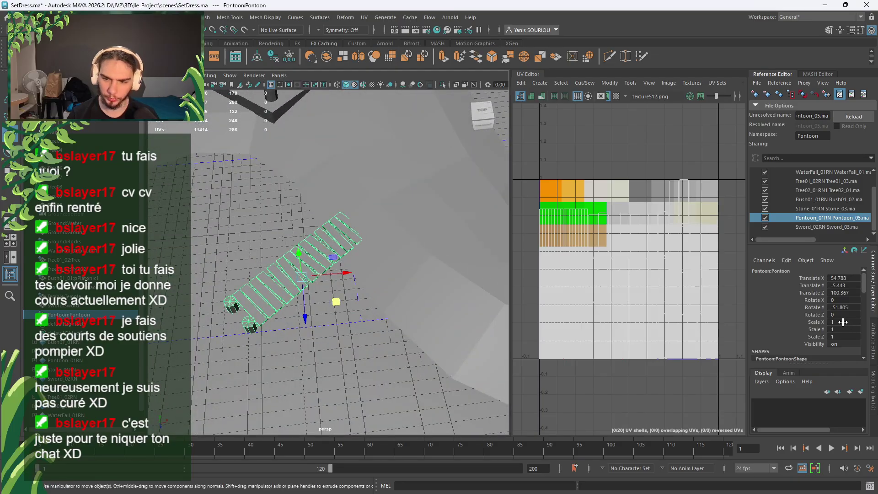
Set the pontoon's scale to 1.5 on X, Y and Z
double_click(839, 321)
type("1.")
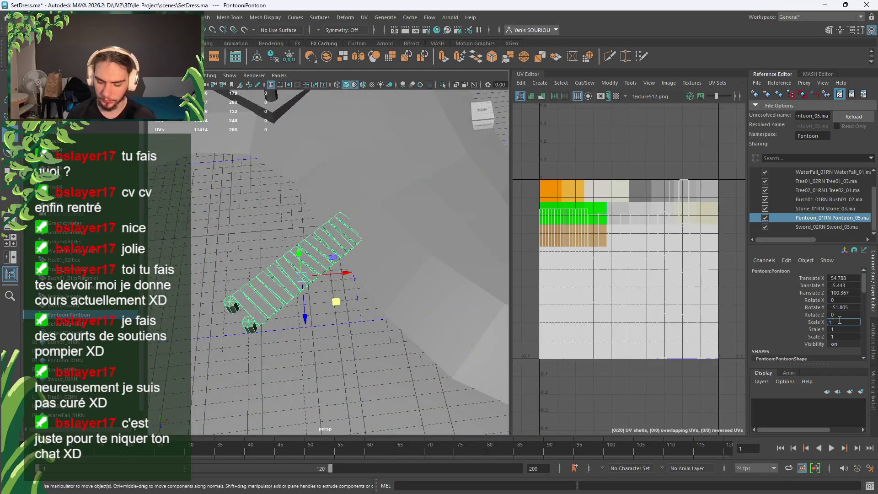
type("5")
left_click(838, 329)
type("1.5")
key("Return")
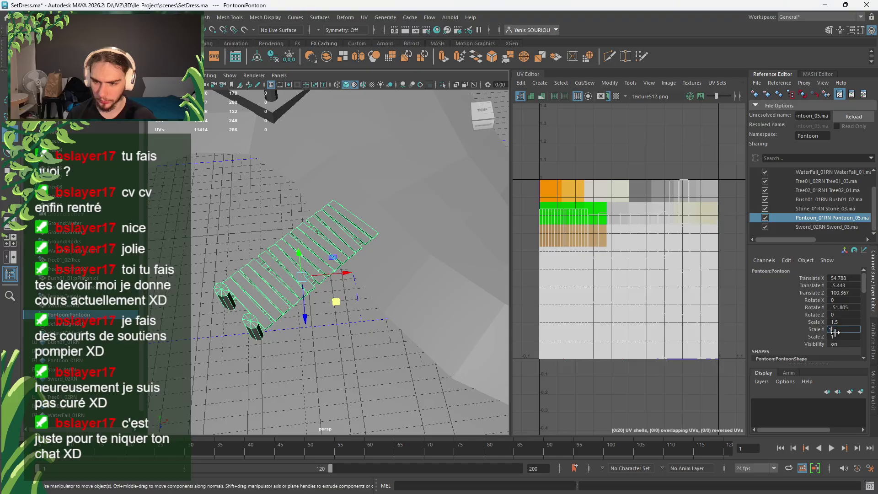
double_click(836, 336)
double_click(841, 330)
type("1.5")
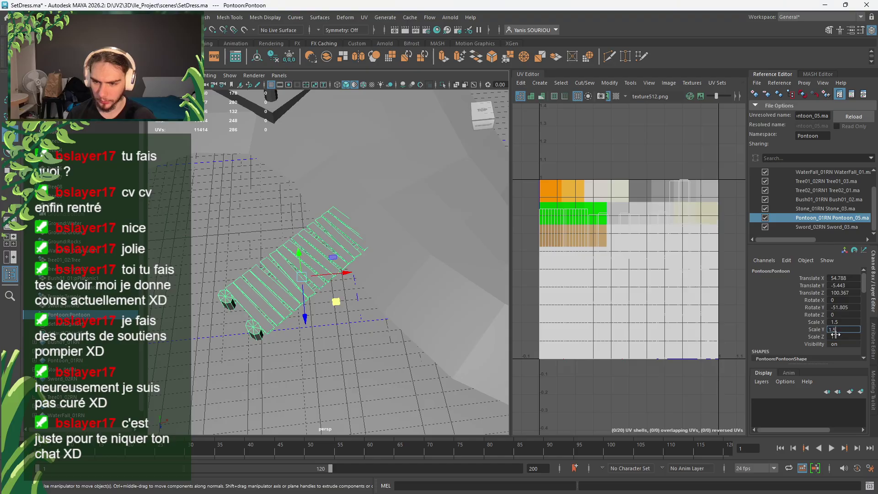
left_click(836, 335)
type("1.")
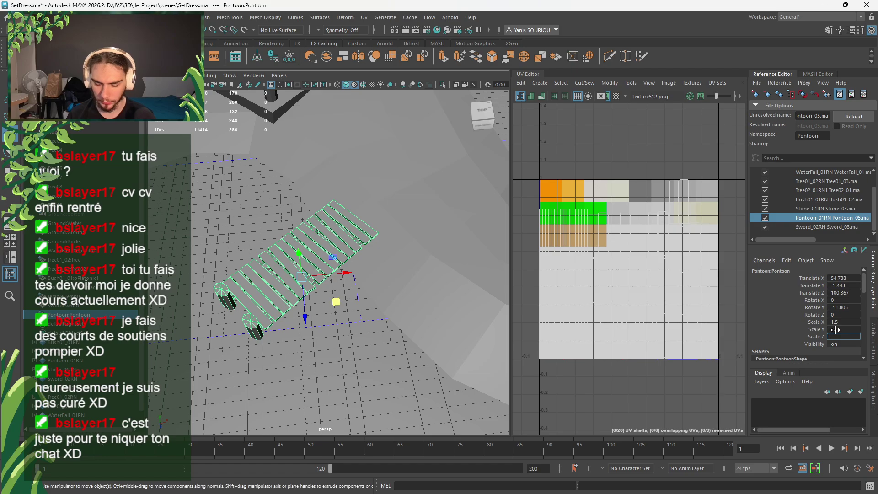
type("1.5")
key("Return")
Reposition the pontoon against the shore at about Translate X 52.9, Y -5.8 and Z 106.6, and clear the selection
scroll(458, 302, "down", 5)
left_click_drag(419, 301, 284, 235, "alt")
scroll(366, 304, "up", 3)
scroll(348, 293, "up", 5)
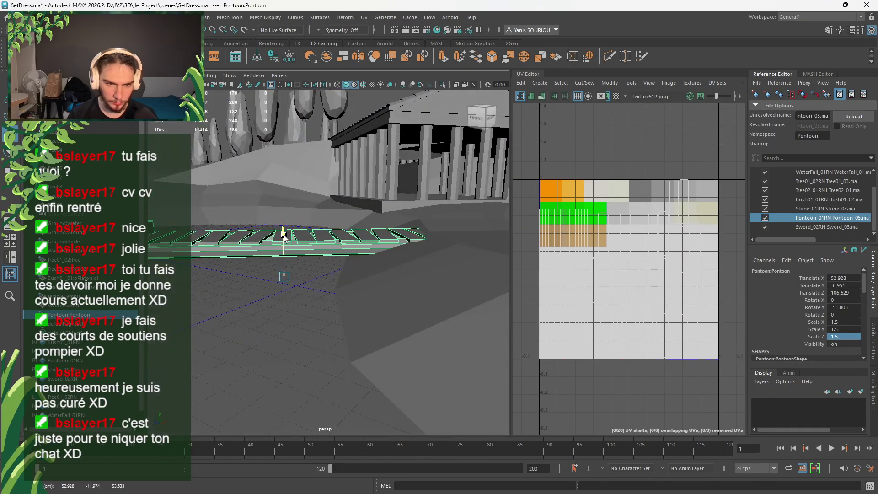
mouse_move(423, 284)
left_mouse_down("alt")
mouse_move(408, 298)
mouse_move(389, 299)
mouse_move(414, 295)
left_mouse_up("alt")
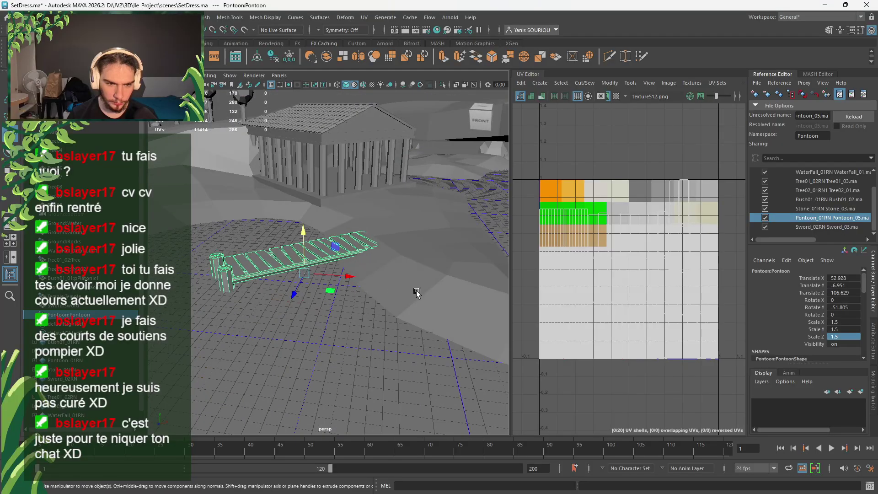
left_click_drag(305, 243, 302, 236)
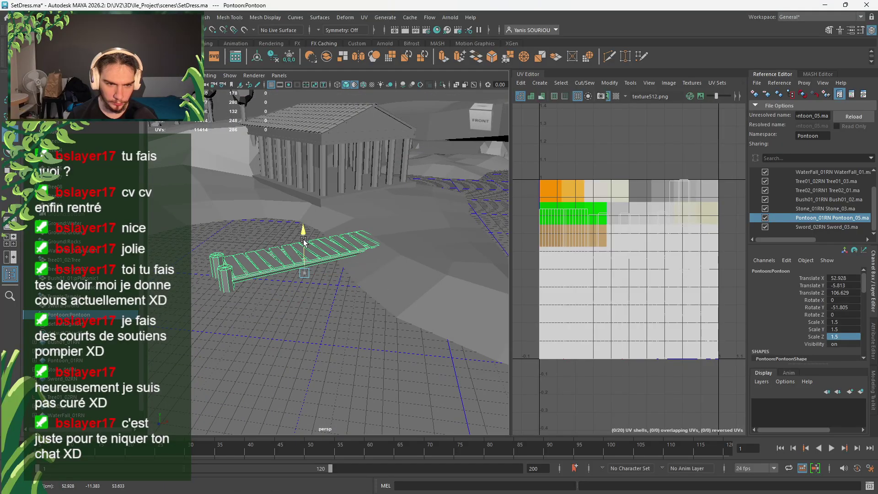
scroll(299, 236, "down", 3)
scroll(299, 235, "down", 8)
left_click(347, 186)
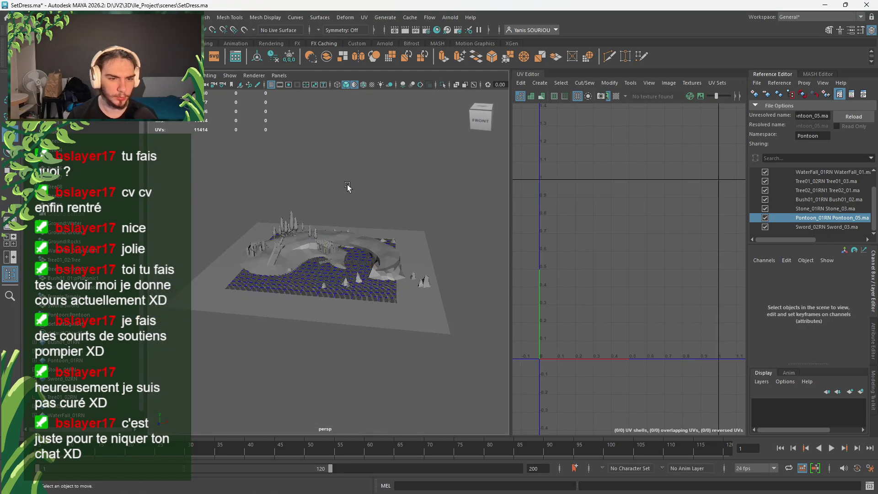
Select the temple and set its scale to 1 on X, Y and Z
scroll(337, 255, "up", 8)
left_click(344, 181)
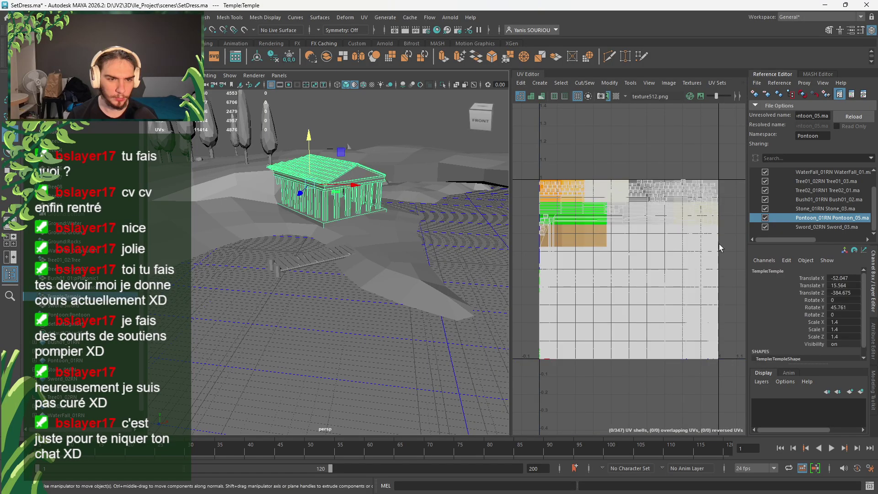
double_click(831, 321)
type("1")
double_click(833, 328)
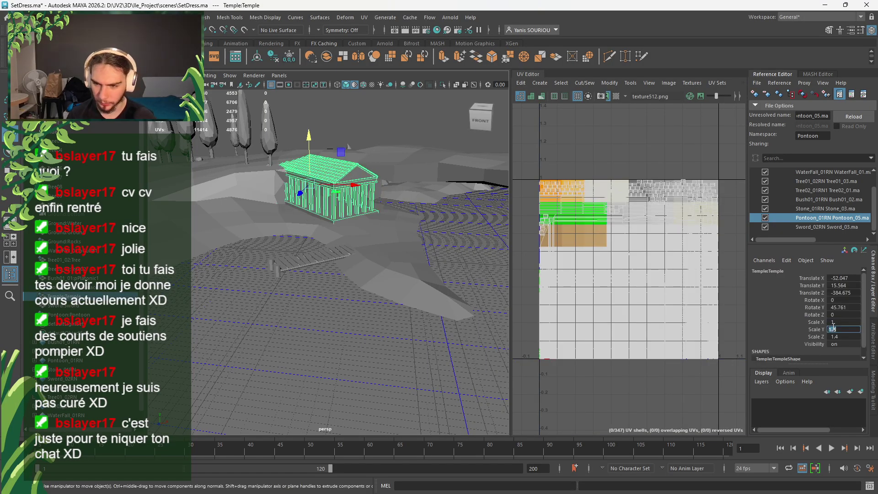
type("1")
double_click(832, 337)
type("1")
key("Return")
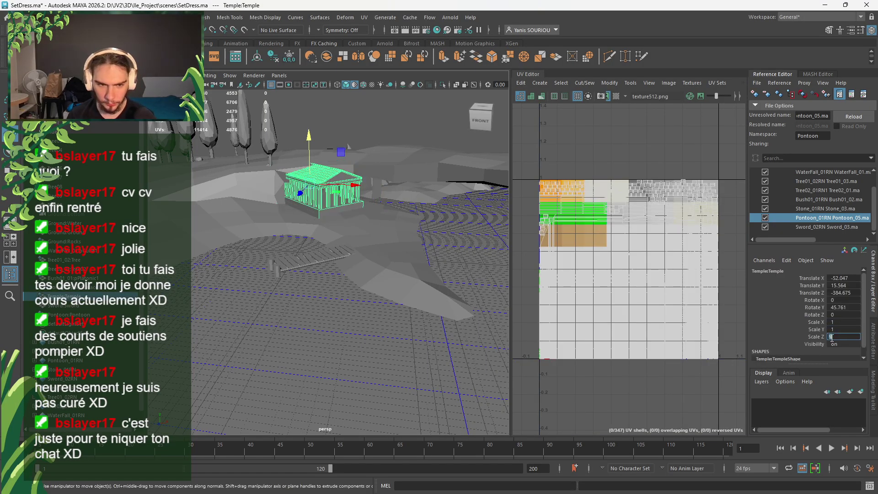
Switch the temple reference's file to Temple_07.ma and reload the reference
scroll(830, 192, "up", 2)
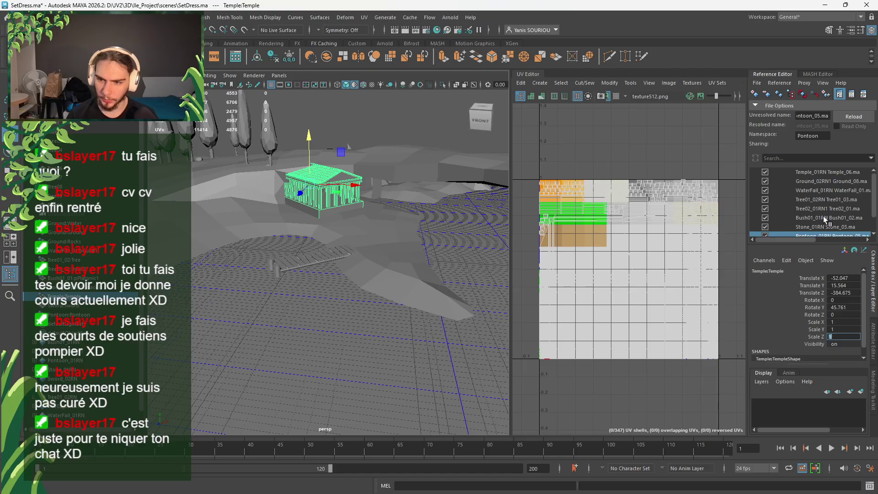
left_click(836, 174)
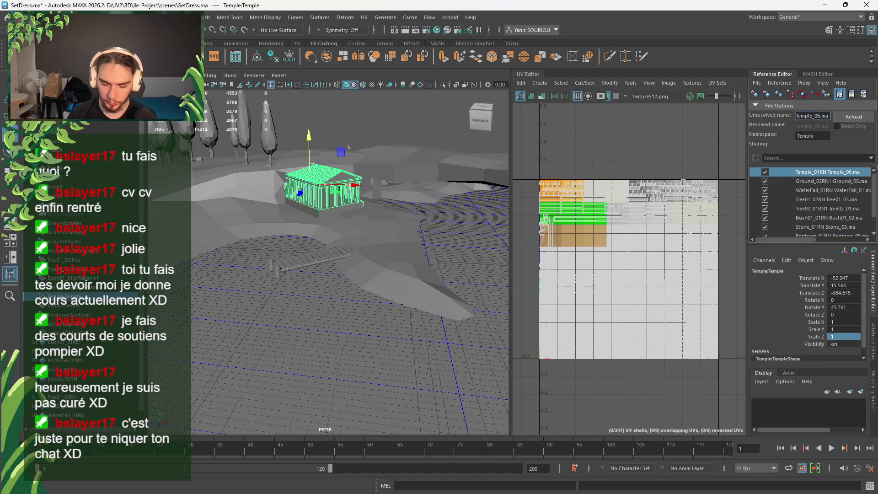
left_click(854, 116)
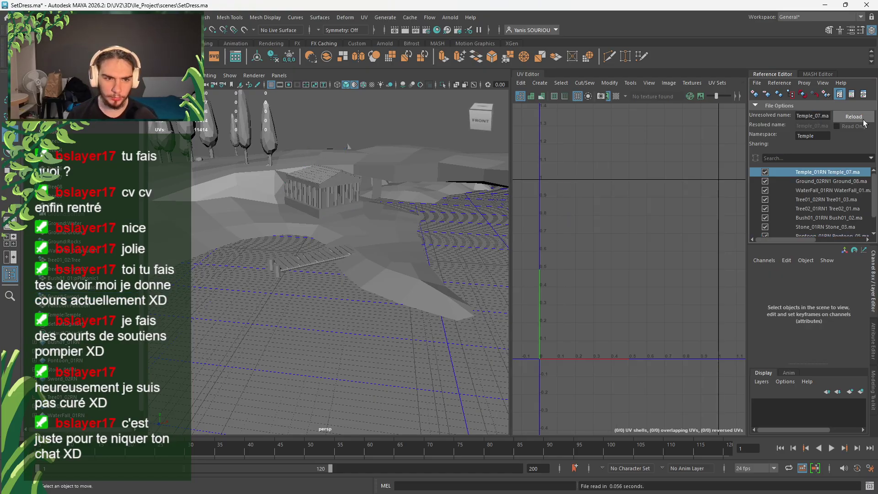
left_click(332, 190)
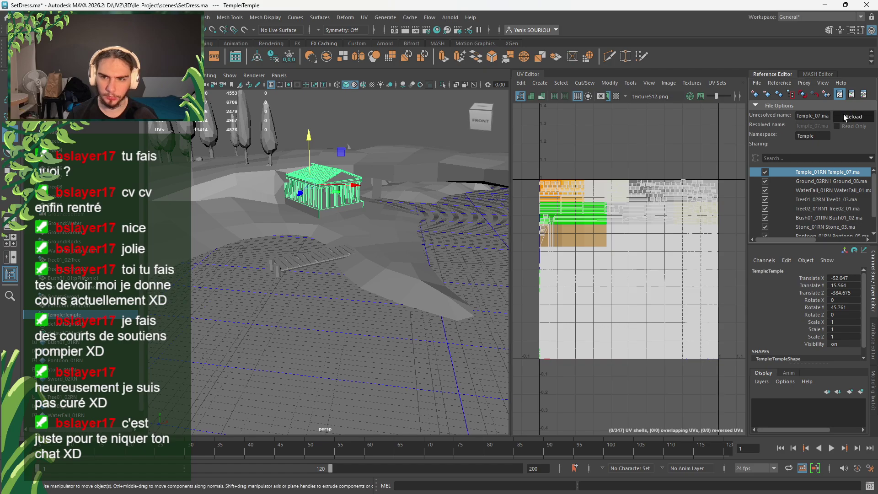
left_click(844, 115)
Set the reloaded temple's scale to 1.4 on X, Y and Z and clear the selection
left_click(330, 185)
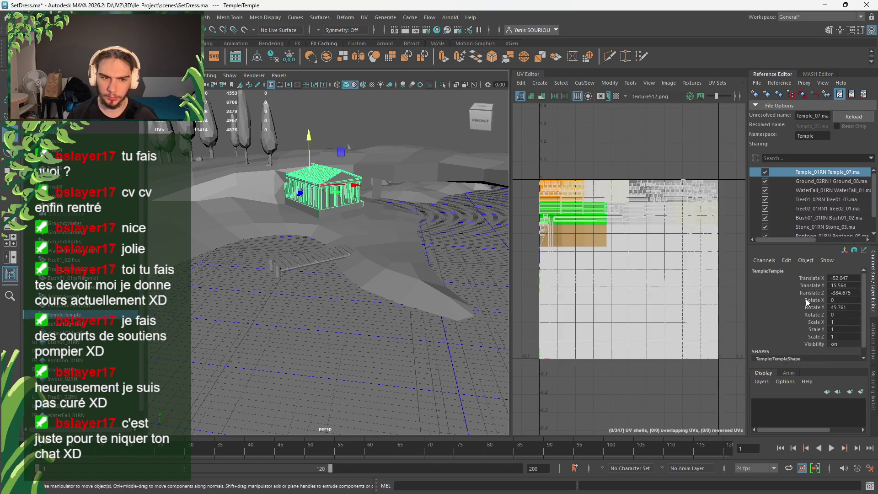
double_click(847, 323)
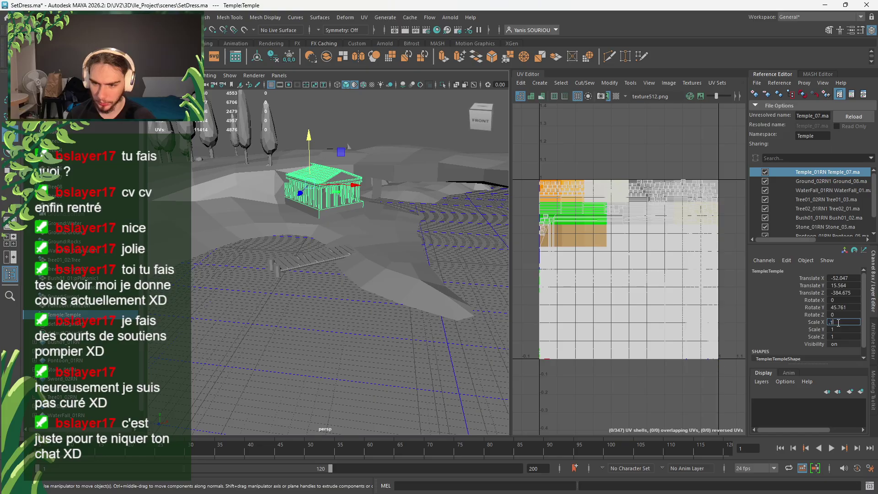
double_click(846, 329)
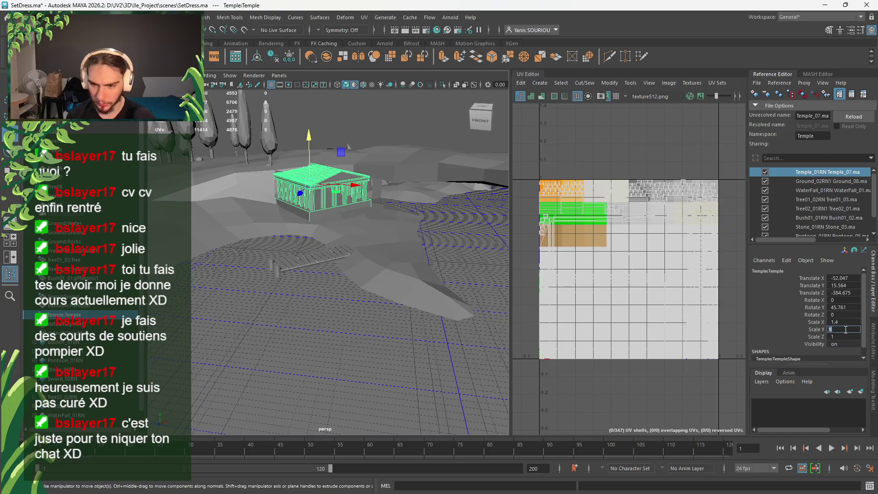
type("1.4")
double_click(835, 337)
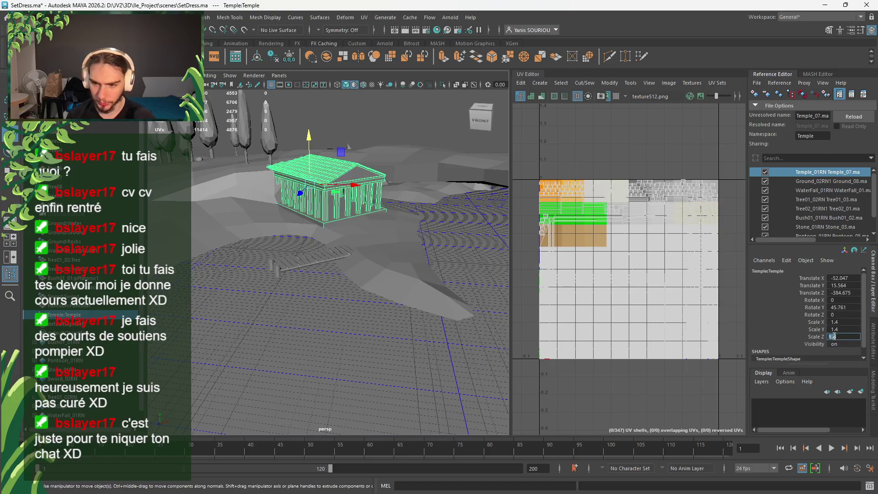
left_click_drag(322, 252, 353, 257, "alt")
scroll(368, 249, "down", 6)
left_click(337, 165)
Try to switch the temple reference to Temple_08.ma, and load the Temple_07.ma reference again
middle_click_drag(256, 263, 283, 263, "alt")
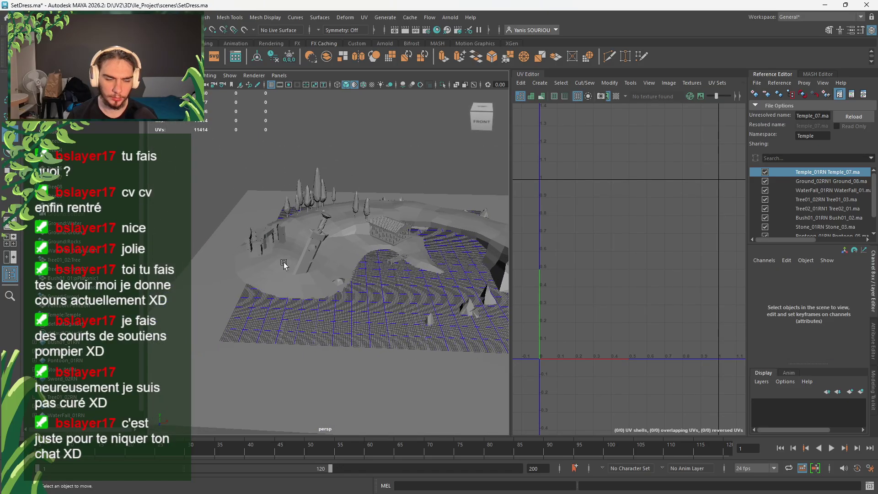
left_click(274, 234)
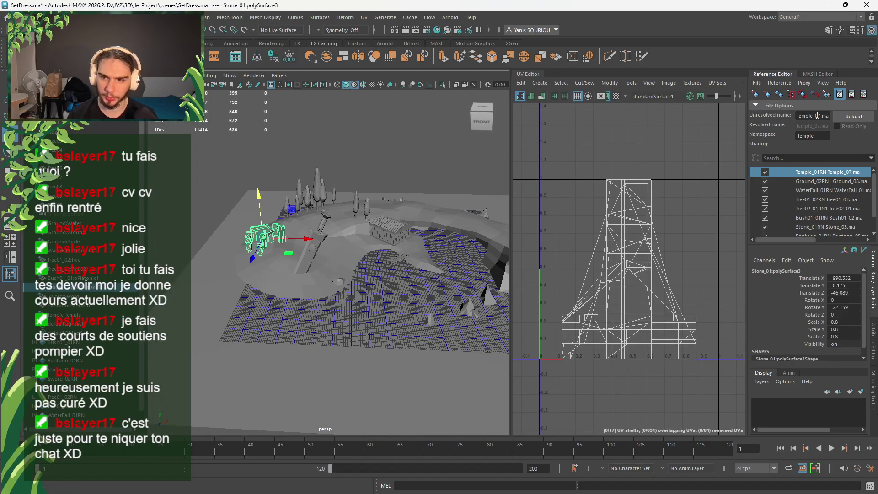
key("BackSpace")
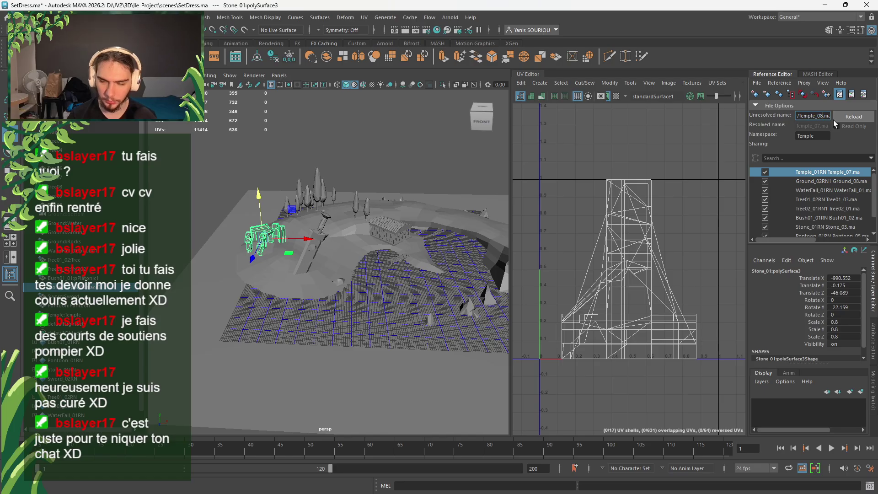
left_click(841, 119)
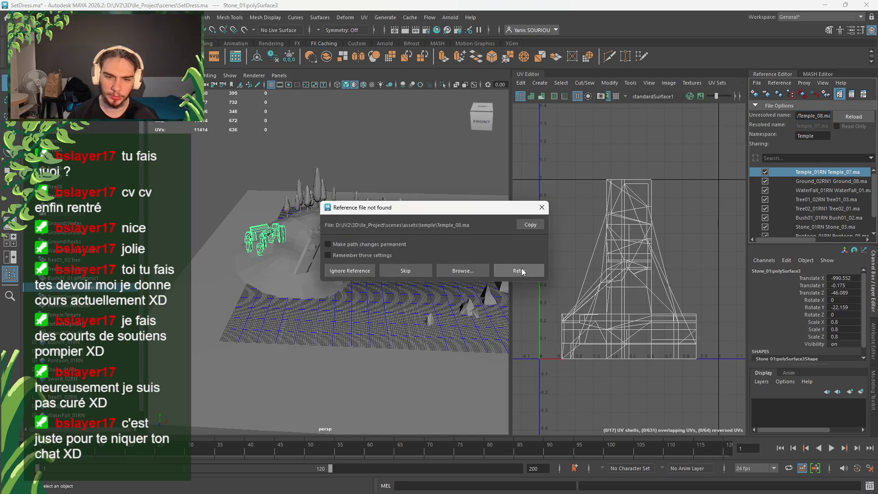
left_click(521, 271)
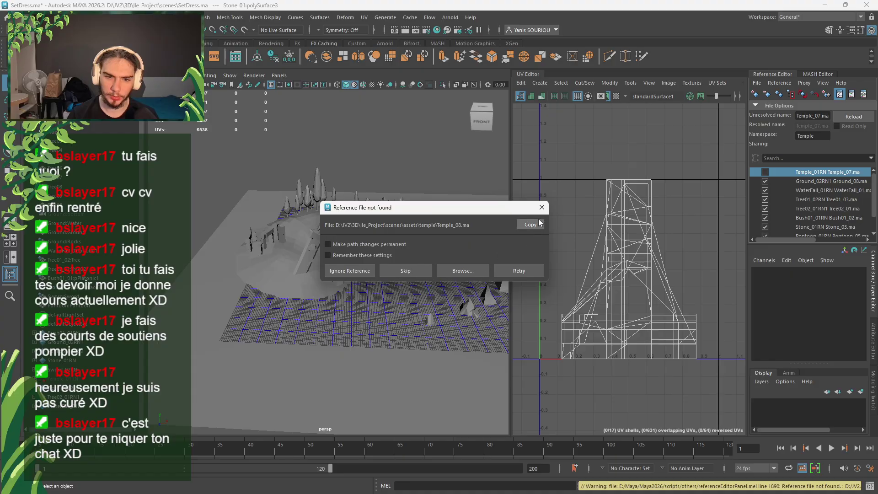
left_click(542, 207)
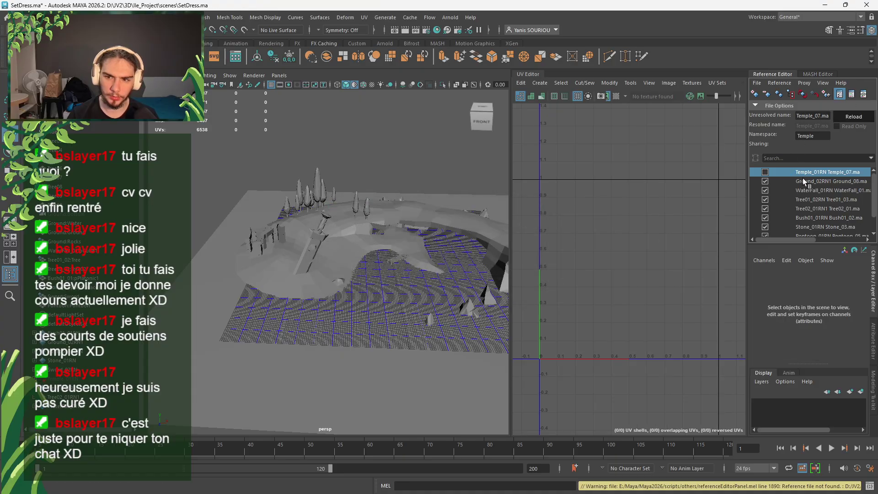
left_click(764, 173)
Switch the Stone_01 reference's file to Stone_04.ma and reload the reference
scroll(803, 209, "down", 2)
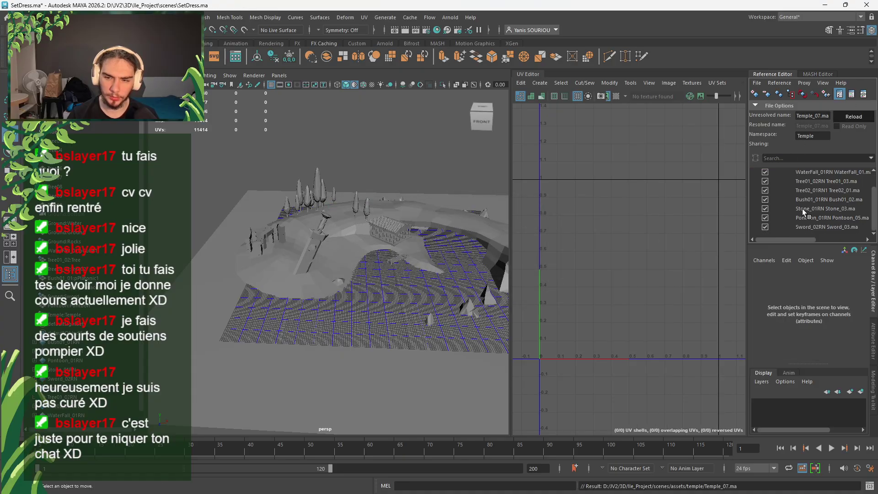
left_click(819, 209)
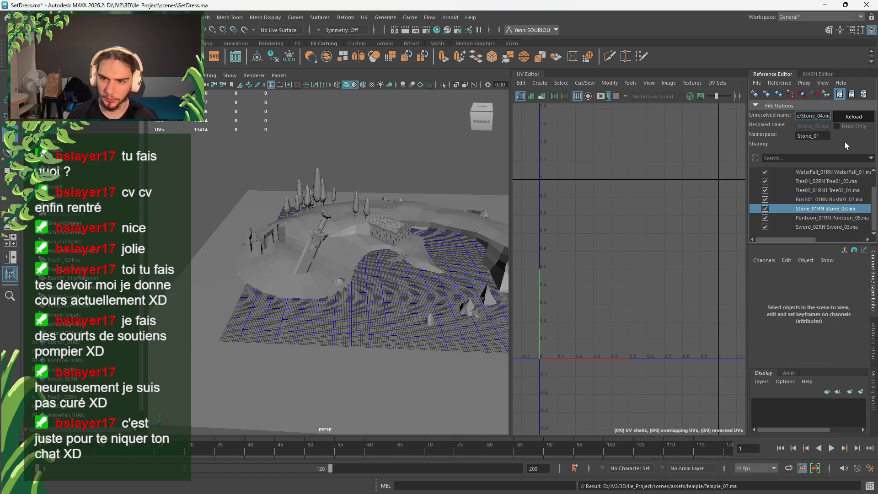
left_click(854, 116)
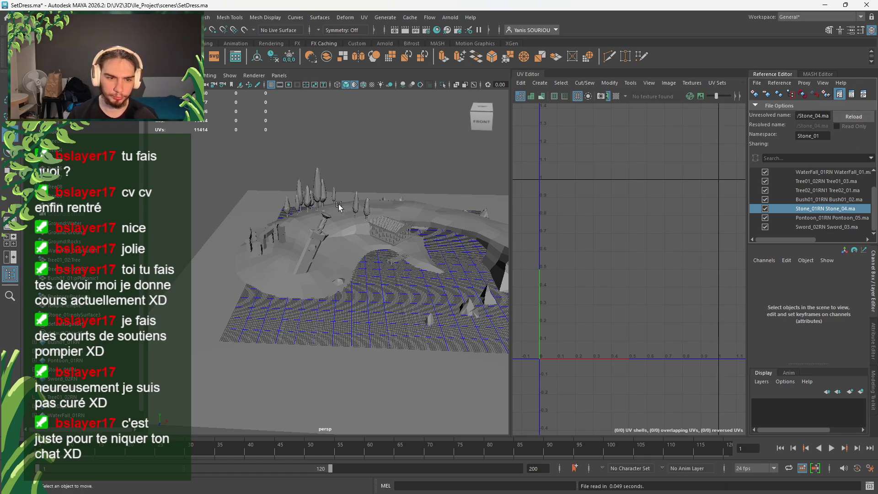
Inspect the stones, sword, temple and pontoon across the island from several angles after the reference updates
scroll(331, 205, "up", 3)
left_click_drag(446, 303, 413, 292, "alt")
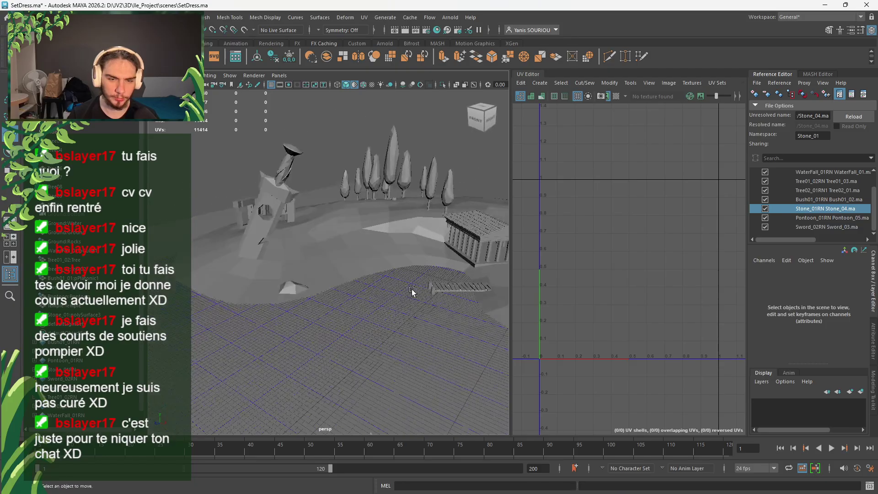
middle_click_drag(414, 292, 301, 265, "alt")
scroll(300, 265, "up", 3)
left_click_drag(300, 265, 319, 254, "alt")
middle_click_drag(319, 254, 369, 254, "alt")
scroll(370, 253, "down", 10)
left_click_drag(369, 254, 355, 230, "alt")
scroll(374, 285, "up", 5)
scroll(389, 285, "up", 8)
scroll(378, 248, "down", 9)
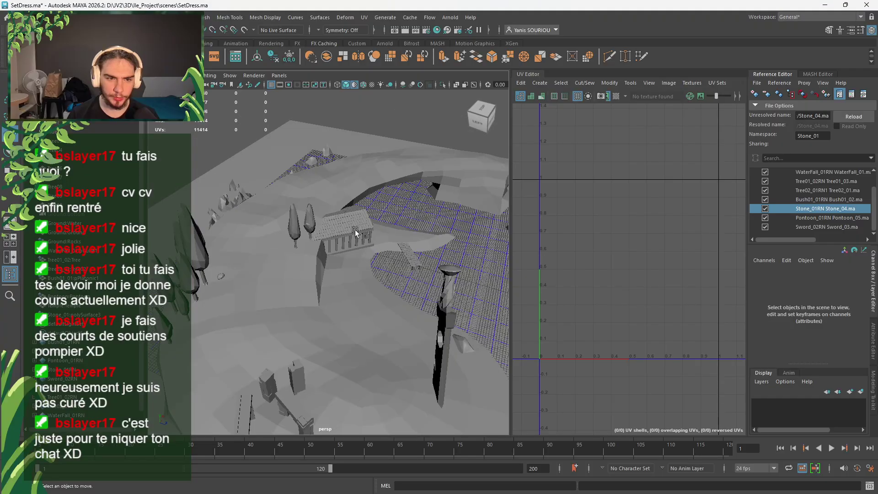
left_click_drag(360, 346, 270, 323, "alt")
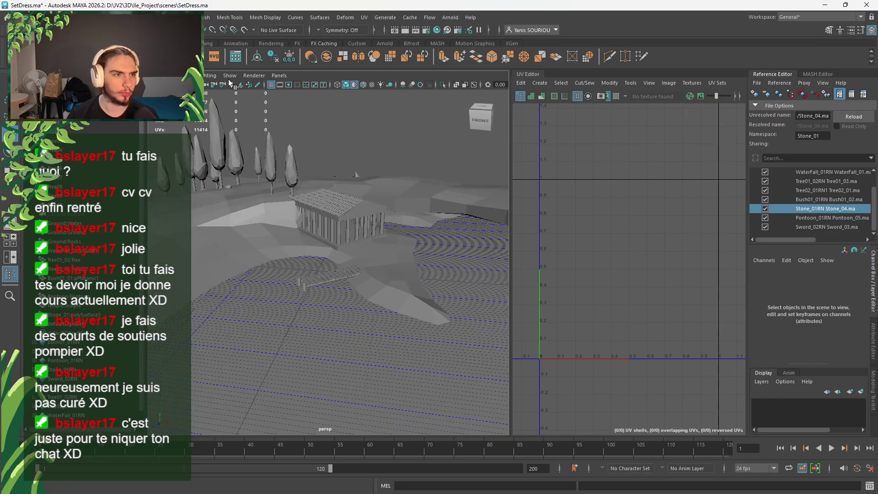
Save the SetDress scene and open Ground_08.ma from the scenes/sets folder in the second Maya window, selecting its ground mesh
key("ctrl+s")
key("alt+Tab")
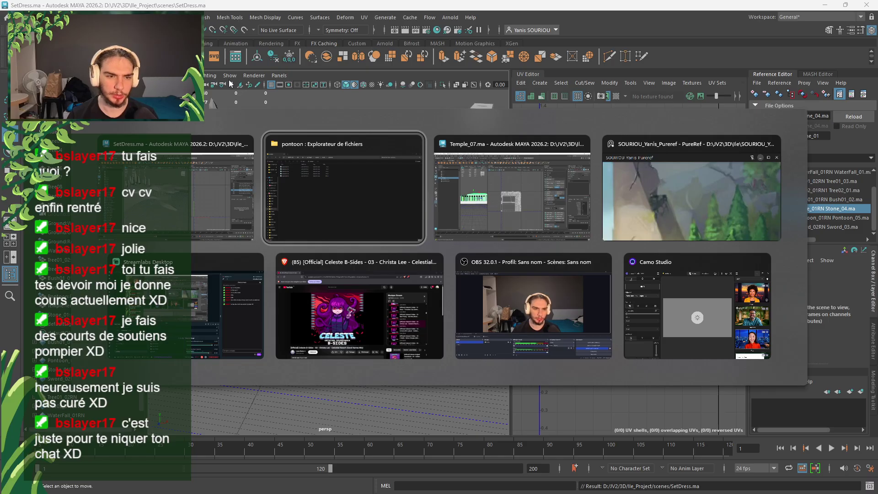
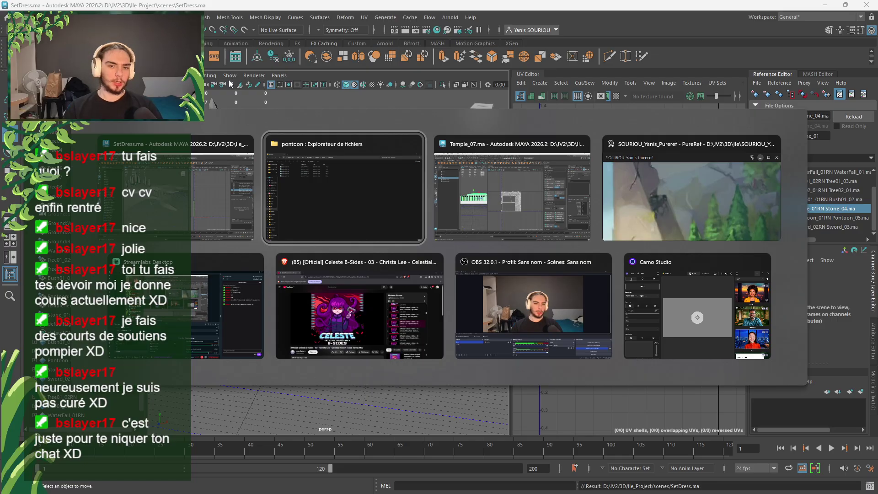
key("alt+Tab")
left_click(20, 17)
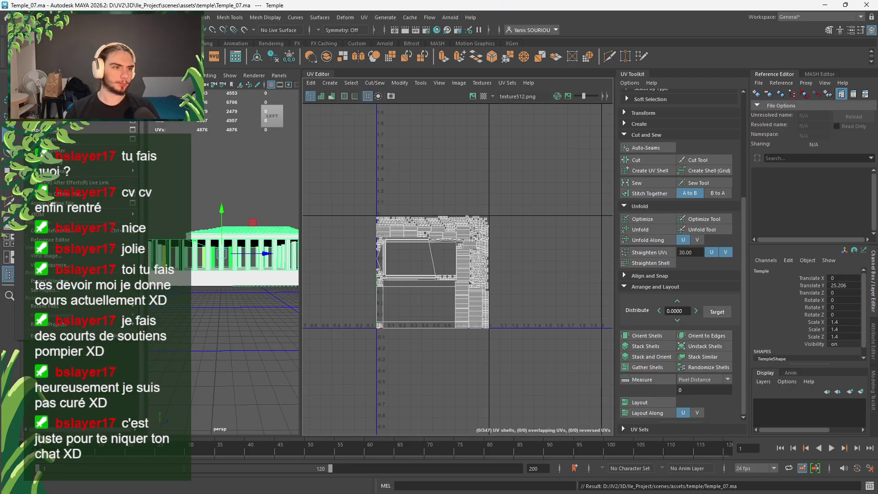
left_click(45, 45)
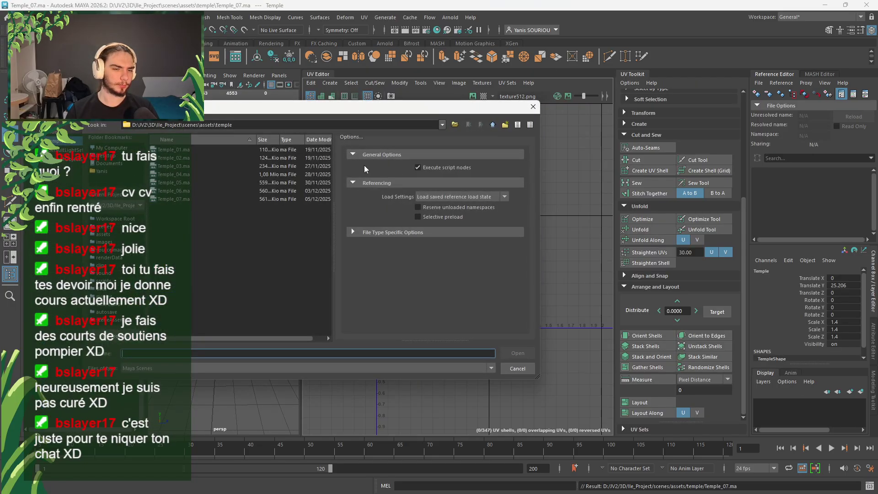
left_click(492, 125)
left_click(493, 125)
double_click(164, 158)
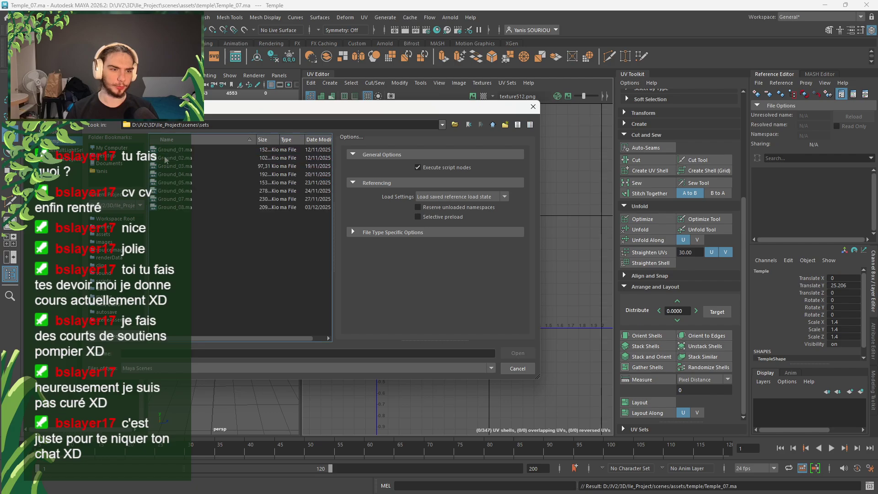
double_click(186, 207)
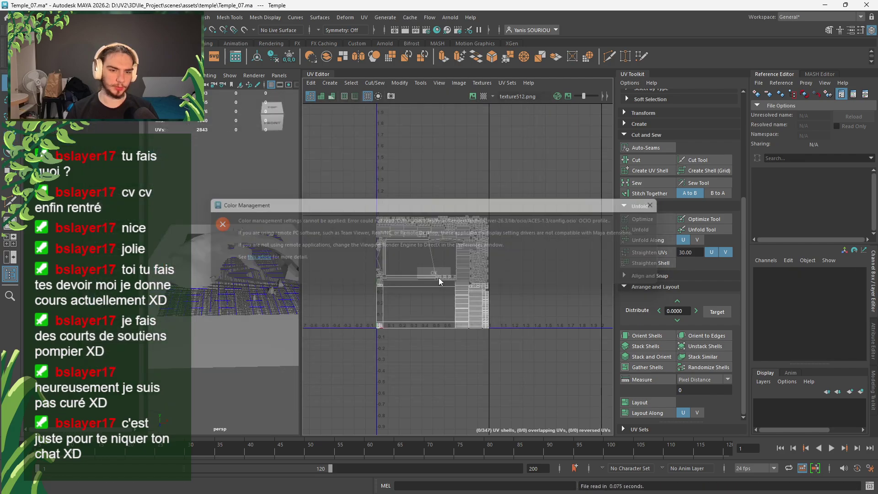
left_click(423, 263)
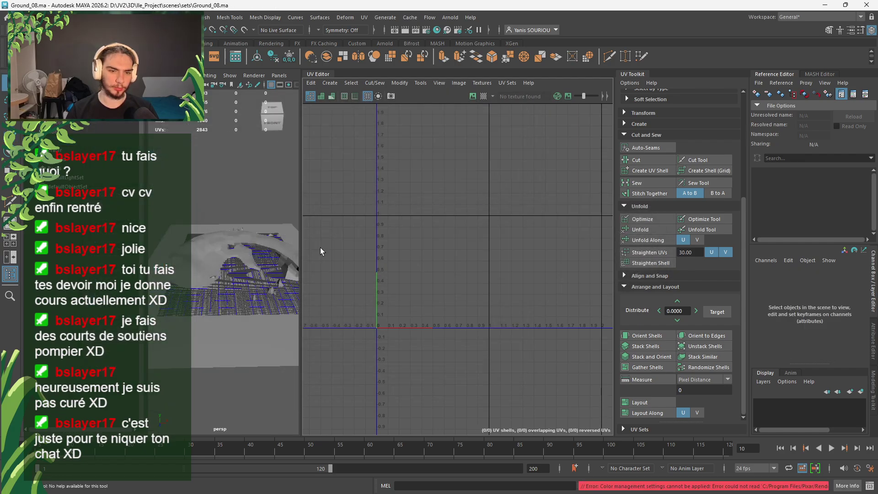
left_click_drag(302, 248, 516, 247)
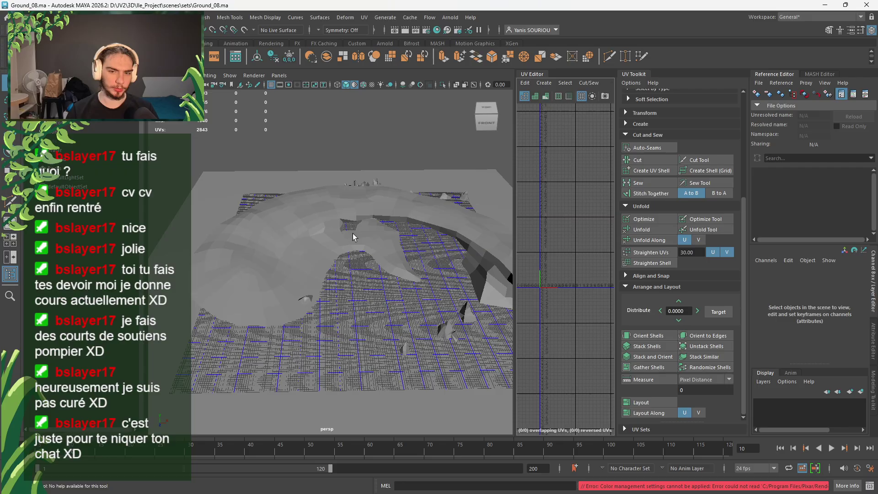
left_click(295, 236)
Examine the terrain around and behind the temple in the SetDress scene
key("alt+Tab")
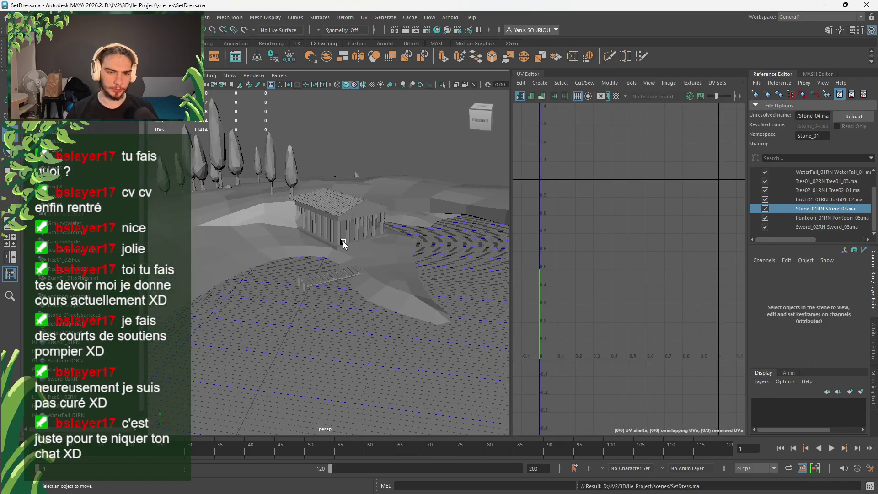
left_click_drag(343, 242, 386, 296, "alt")
scroll(386, 295, "up", 3)
middle_click_drag(311, 276, 384, 270, "alt")
scroll(384, 269, "up", 5)
left_click_drag(381, 269, 372, 179, "alt")
left_click_drag(362, 221, 315, 240, "alt")
In Ground_08.ma, select the ground vertices along the cliff rim behind the temple site and raise them
key("alt+Tab")
scroll(361, 227, "up", 5)
scroll(312, 218, "up", 8)
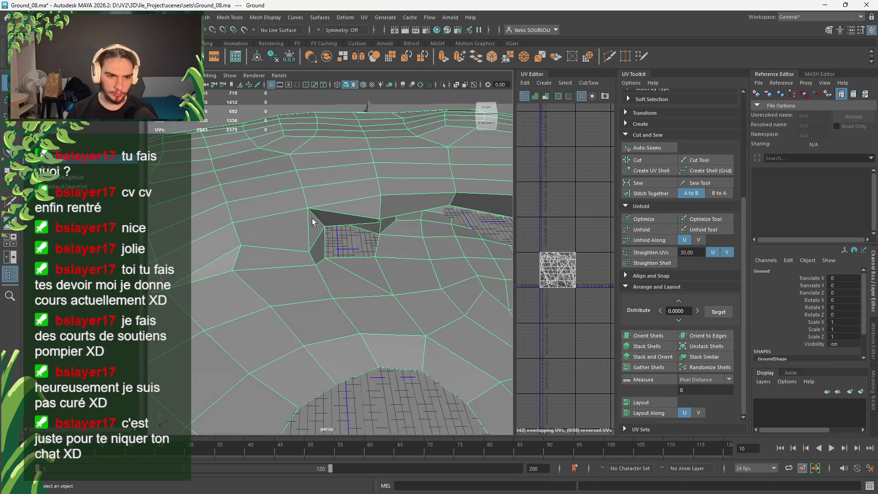
right_click(269, 187)
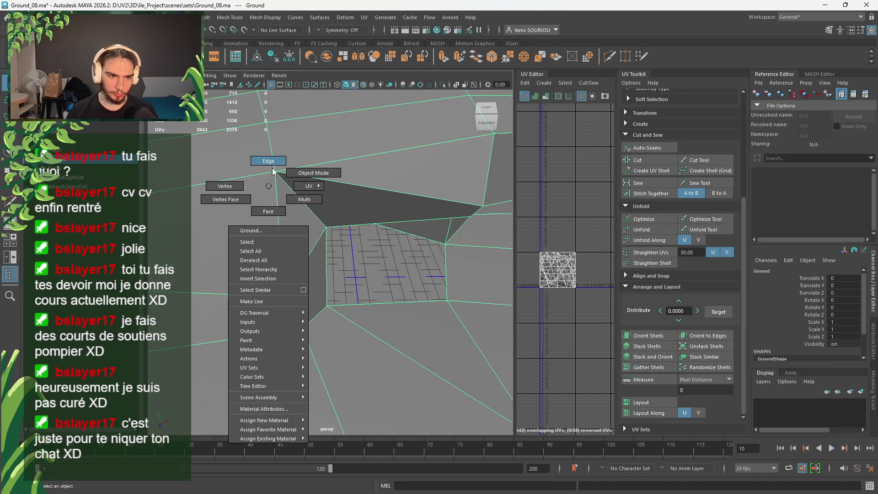
right_click_drag(272, 169, 253, 168)
left_click(277, 173)
scroll(297, 177, "down", 2)
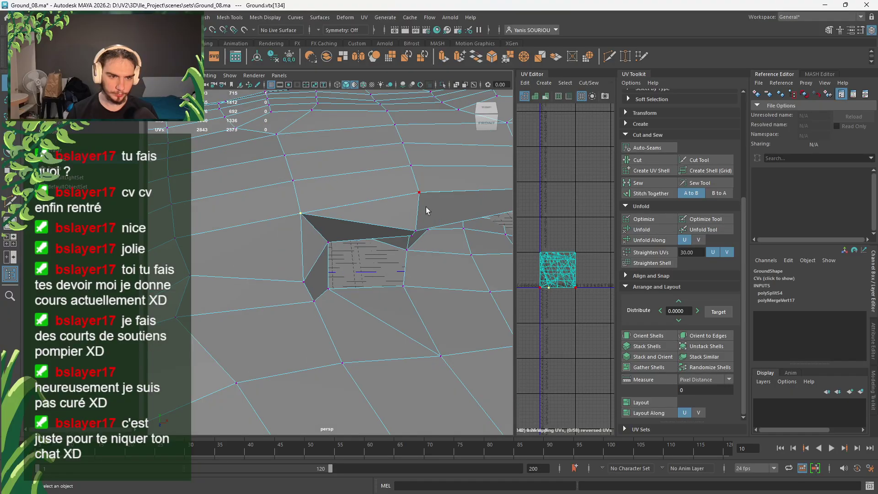
key("alt+Tab")
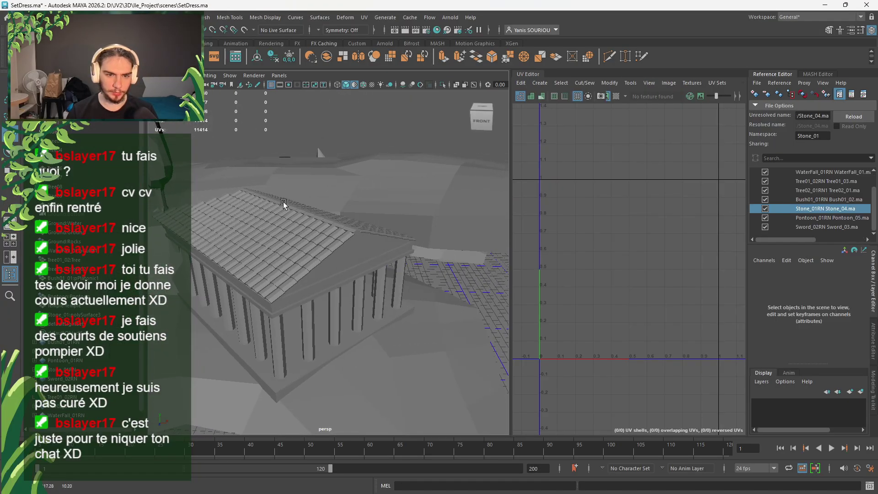
left_click_drag(284, 202, 347, 229, "alt")
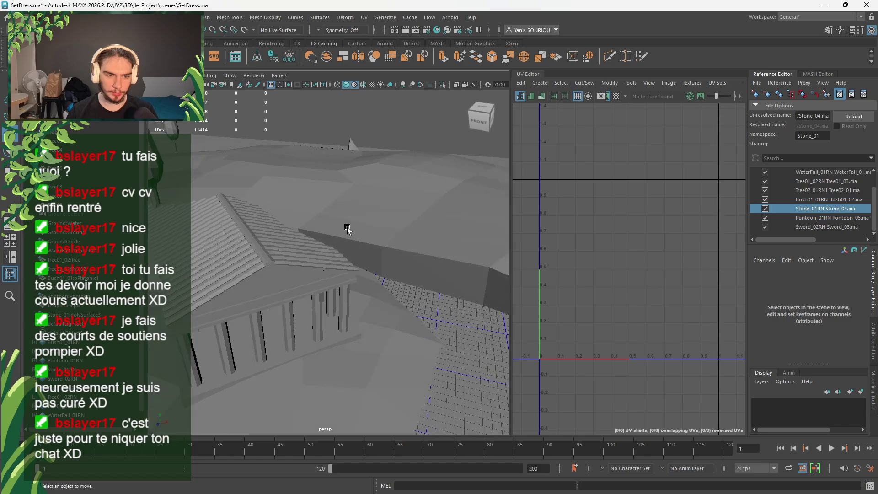
key("alt+Tab")
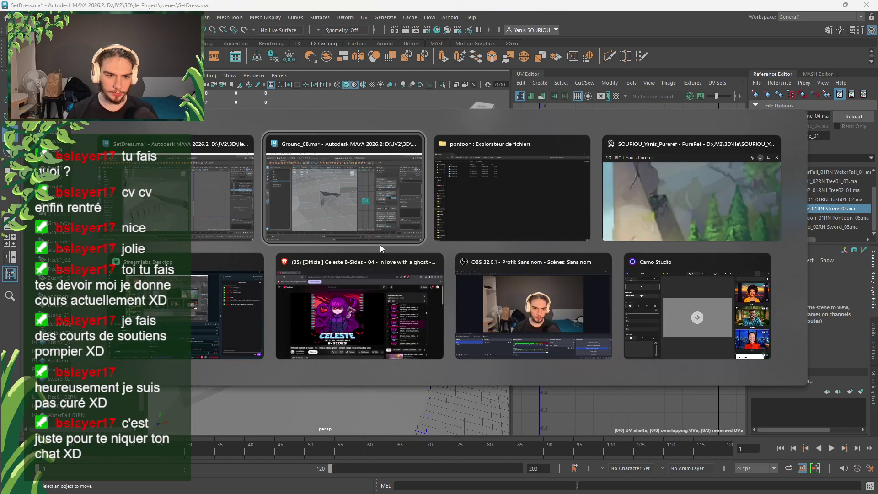
left_click_drag(396, 233, 340, 209, "alt")
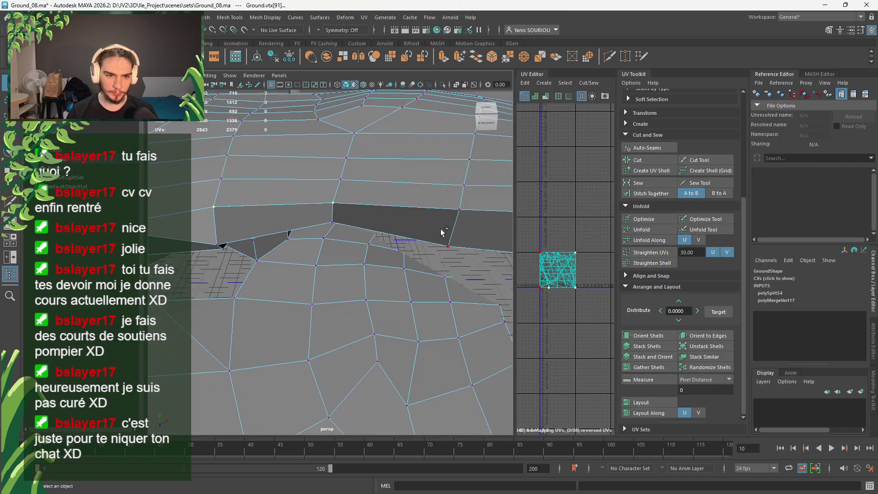
left_click(463, 218, "shift")
left_click_drag(433, 220, 401, 219, "alt")
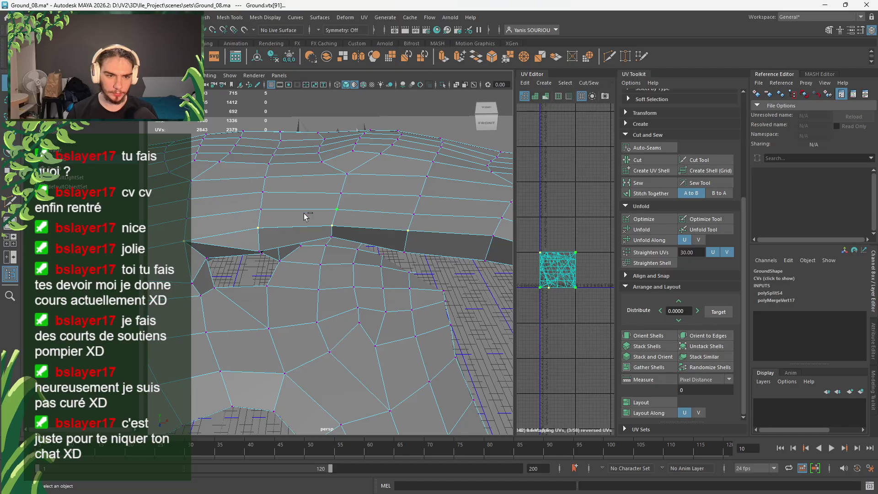
left_click_drag(218, 238, 243, 249, "alt")
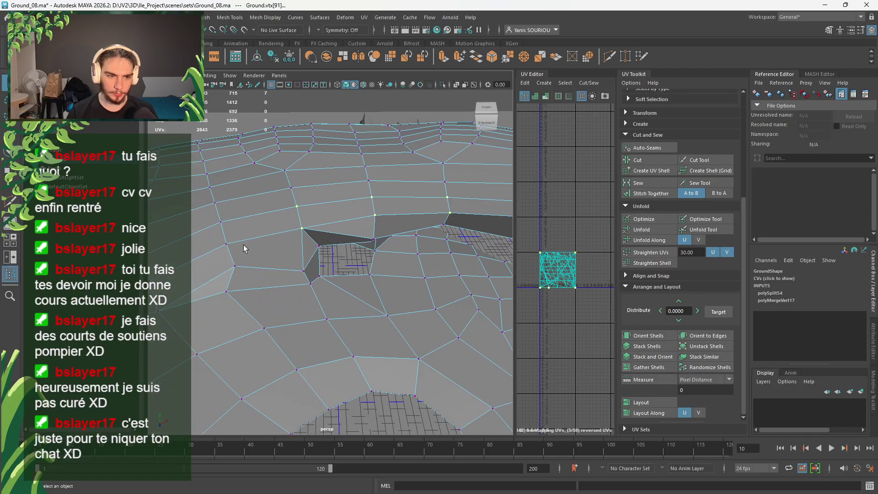
left_click(425, 187, "shift")
left_click_drag(426, 188, 356, 192, "alt")
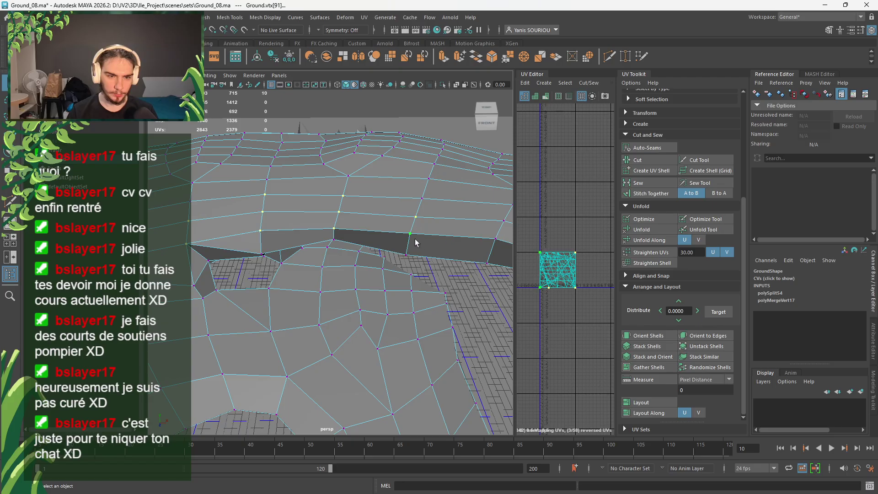
key("w")
left_click_drag(298, 200, 286, 140)
Snap the stray rim vertex onto its neighbouring vertex and merge the vertices around the cliff edge
left_click(291, 135)
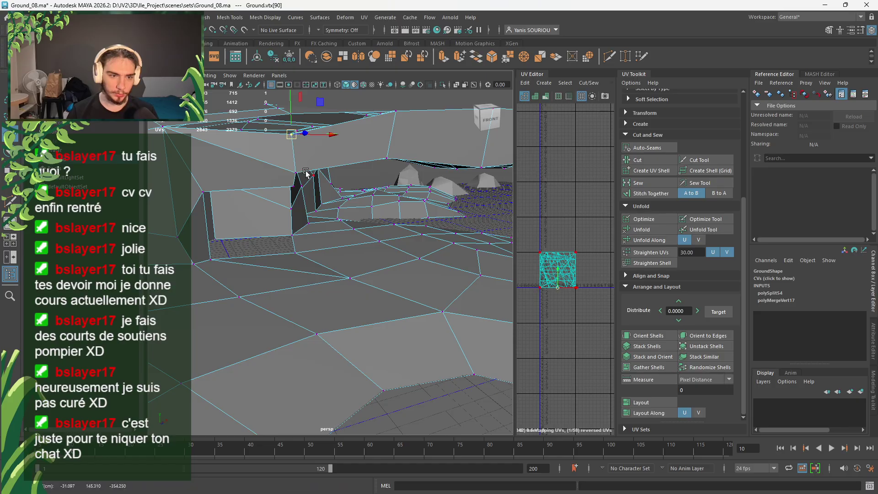
left_click_drag(306, 173, 323, 189, "alt")
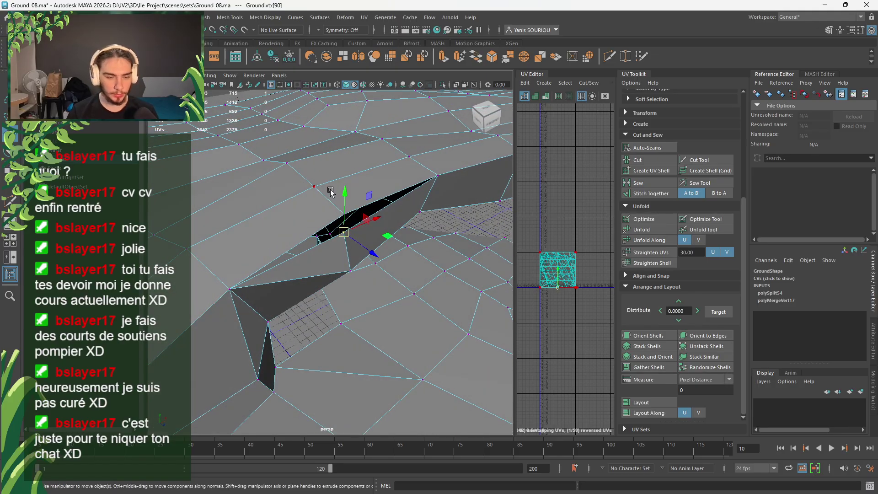
key("v")
middle_click_drag(334, 212, 335, 213)
scroll(334, 213, "down", 7)
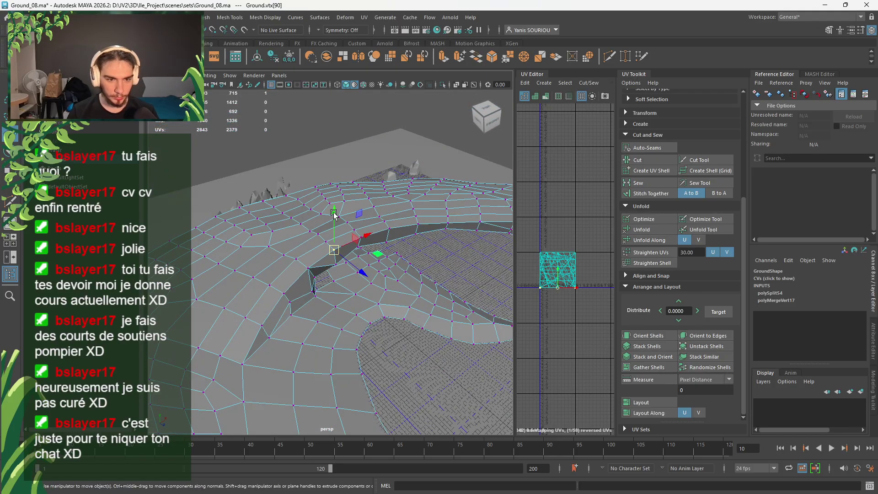
left_click_drag(434, 218, 275, 304)
right_click(333, 144, "shift")
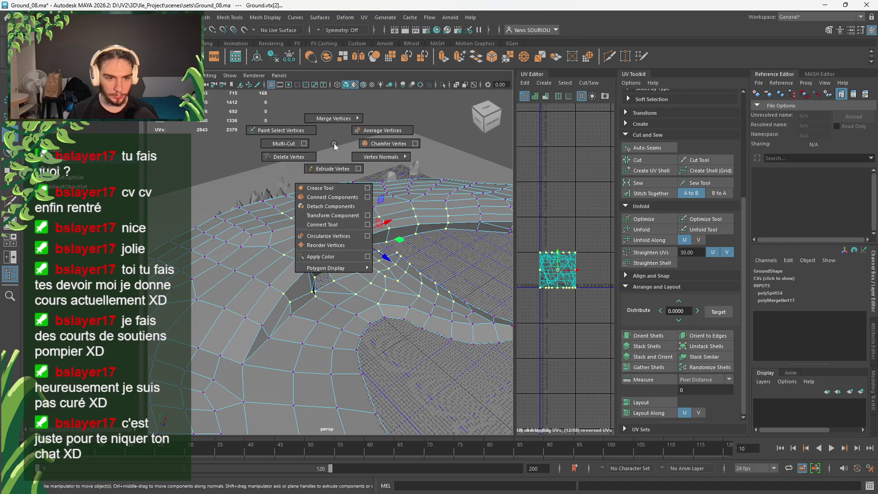
left_click(337, 119)
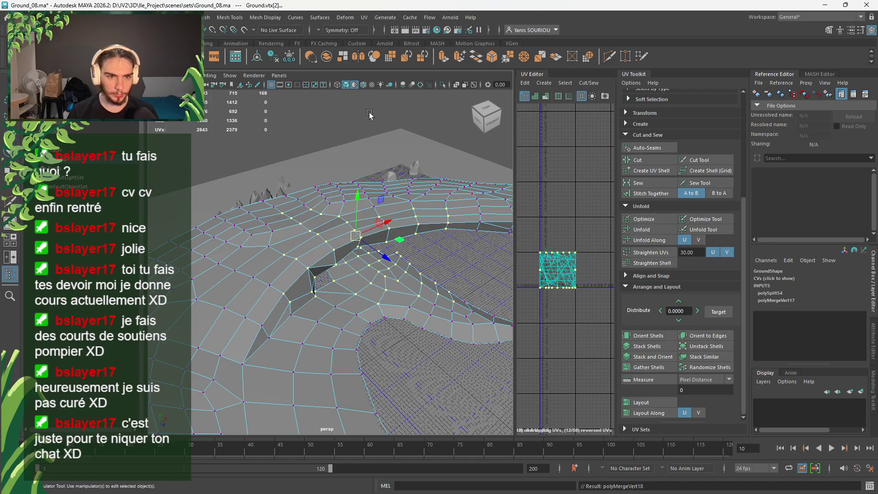
left_click(370, 113)
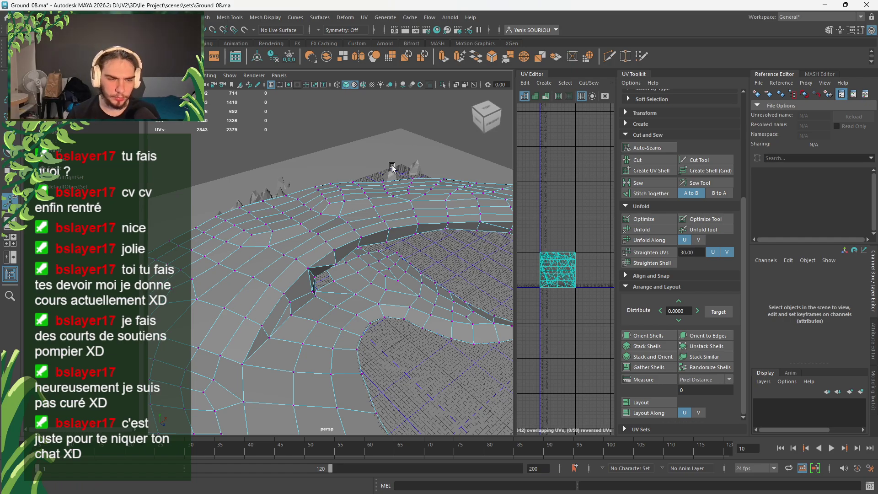
Adjust the height of individual ground vertices on the slope above the cliff rim to smooth the terrain
left_click_drag(394, 180, 360, 209, "alt")
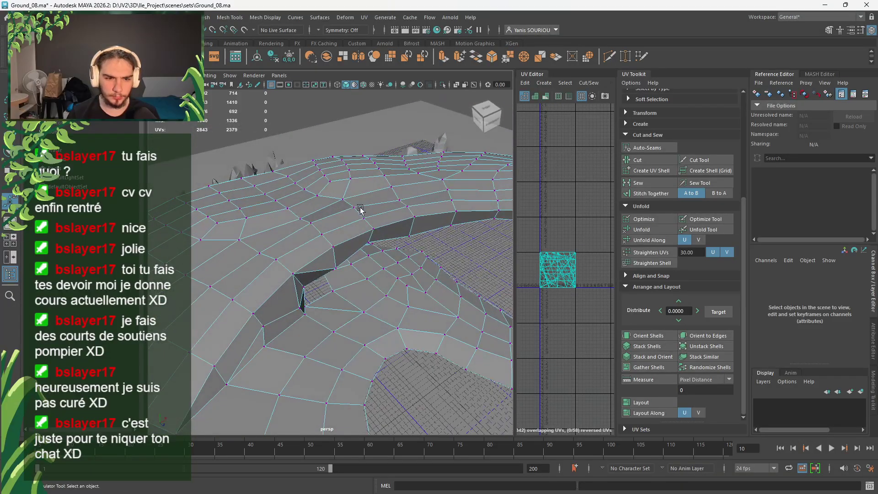
left_click(398, 200)
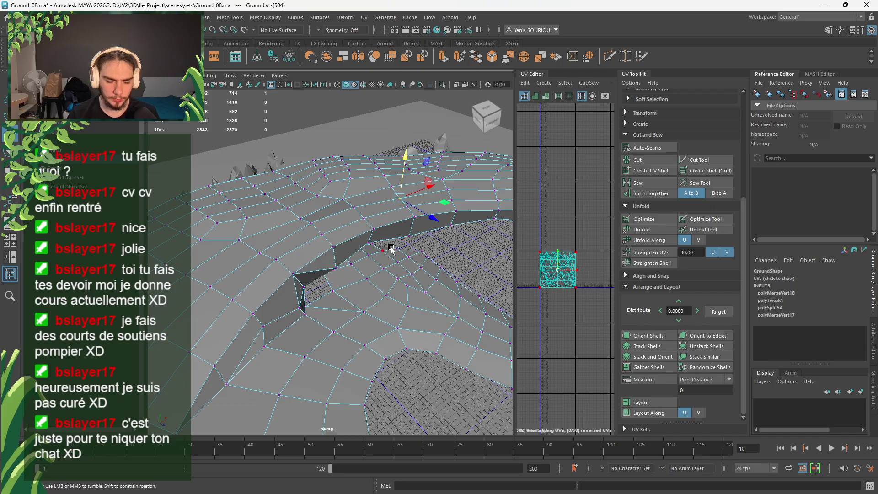
left_click_drag(392, 250, 372, 221, "alt")
left_click(329, 202)
left_click_drag(341, 145, 343, 143)
left_click_drag(422, 213, 329, 206, "alt")
left_click(269, 173)
left_click_drag(258, 154, 236, 163)
left_click(236, 180)
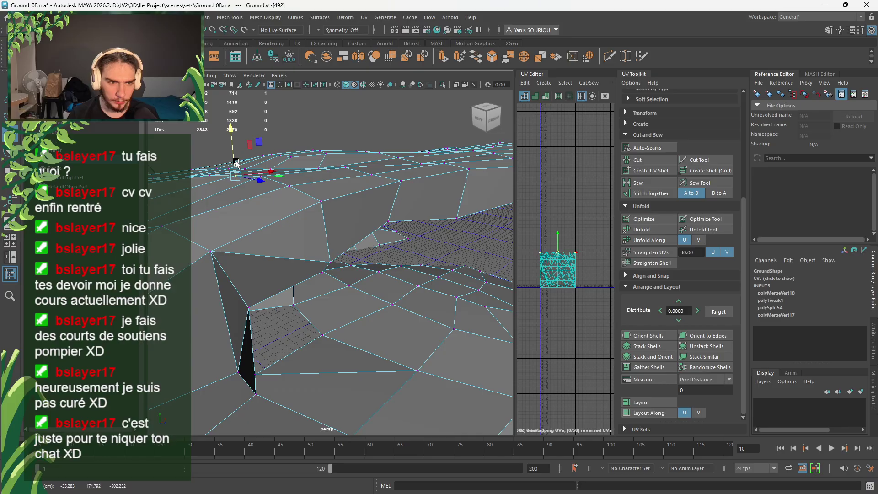
left_click_drag(293, 222, 379, 235, "alt")
left_click(221, 226)
Save the edited ground scene as Ground_09.ma in the sets folder and check the reshaped rim
key("ctrl+shift+s")
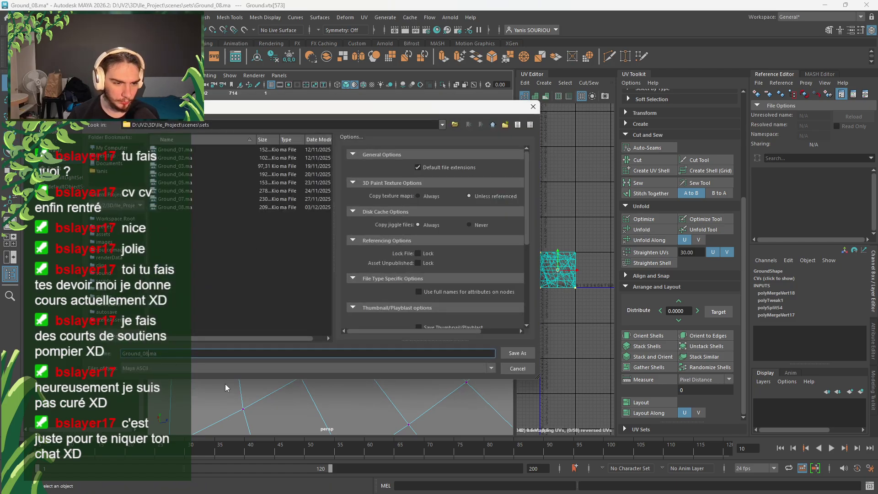
key("Return")
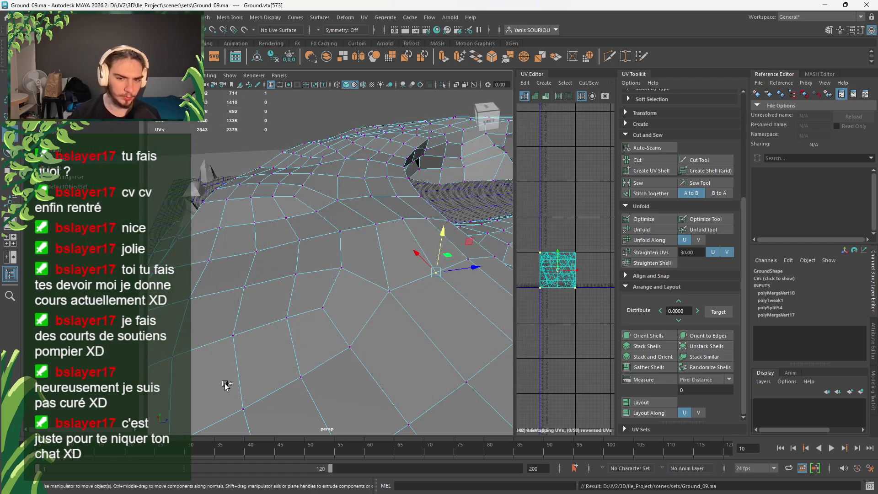
scroll(276, 336, "down", 6)
left_click_drag(451, 334, 355, 341, "alt")
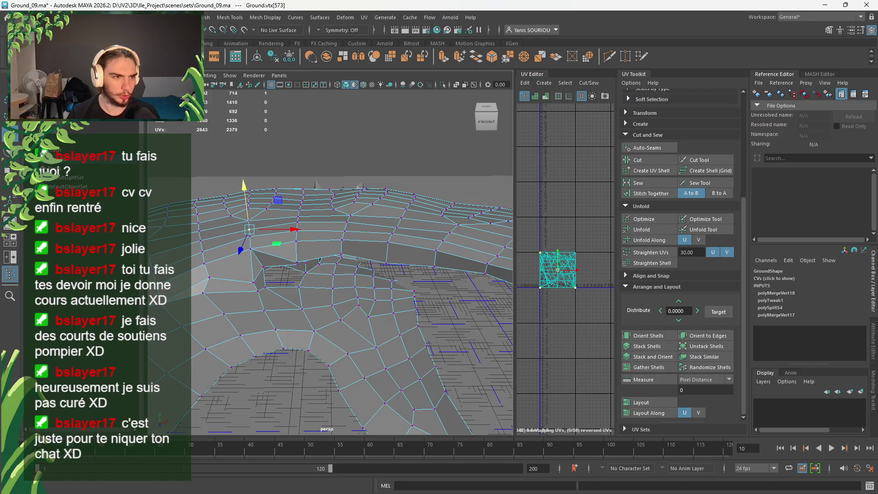
Switch to the SetDress scene, point the ground reference to Ground_09.ma, reload it and check the terrain around the temple
key("alt+Tab")
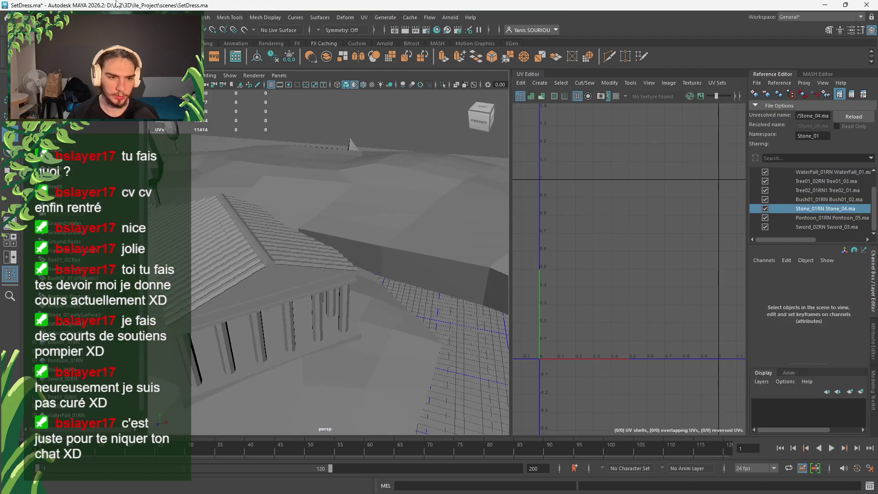
scroll(817, 177, "up", 1)
left_click(811, 189)
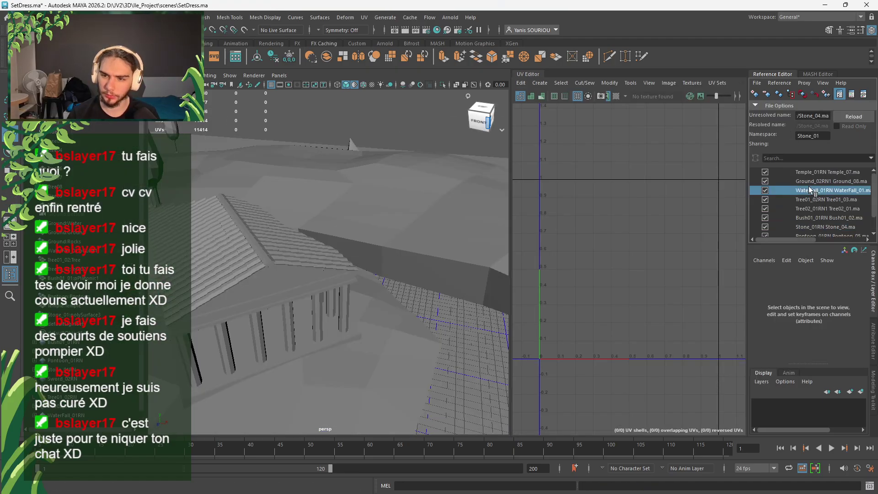
left_click(820, 180)
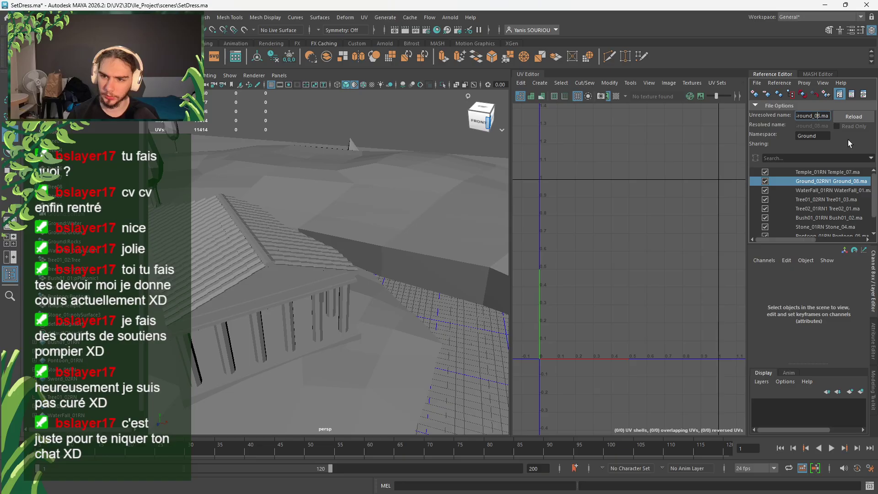
key("Delete")
type("9")
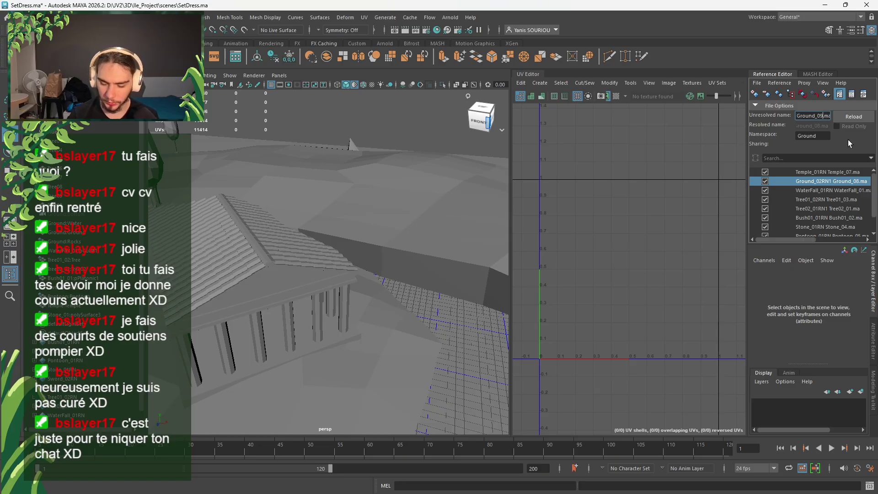
left_click(854, 117)
scroll(329, 171, "down", 5)
left_click_drag(319, 225, 346, 181, "alt")
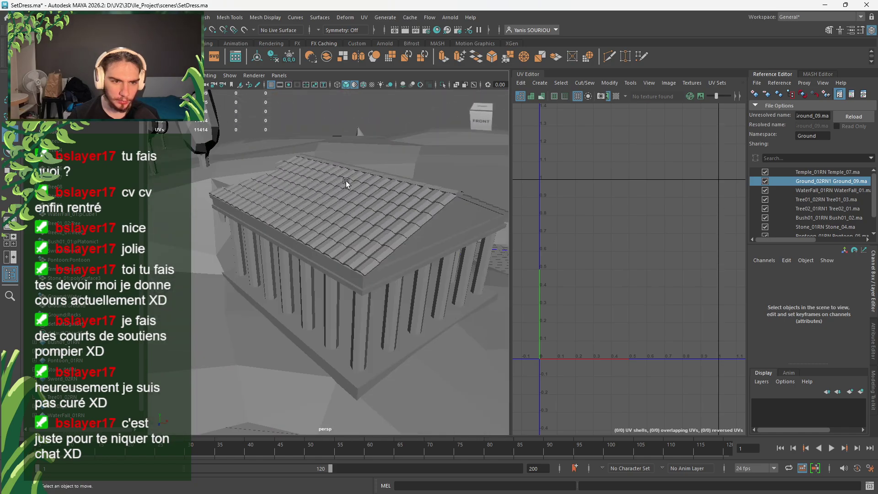
Back in Ground_09.ma, select four ground vertices along the cliff rim behind the temple site and raise them
key("alt+Tab")
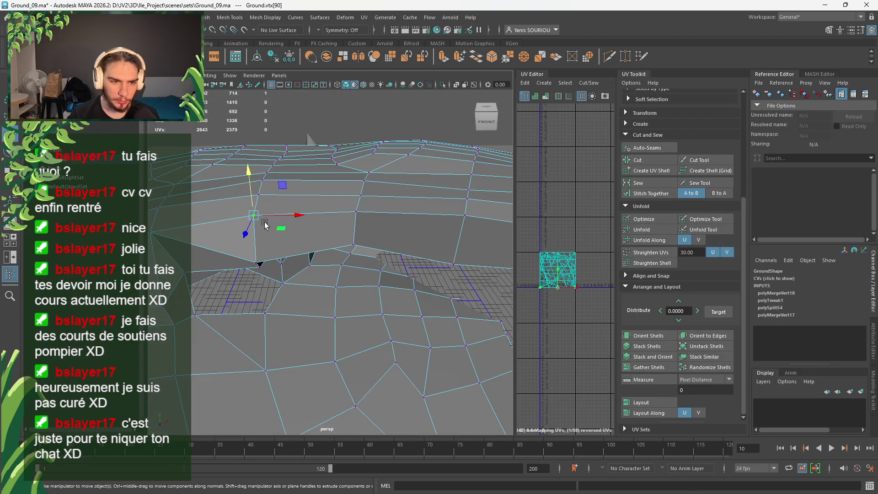
left_click_drag(264, 196, 363, 215, "alt")
key("alt+Tab")
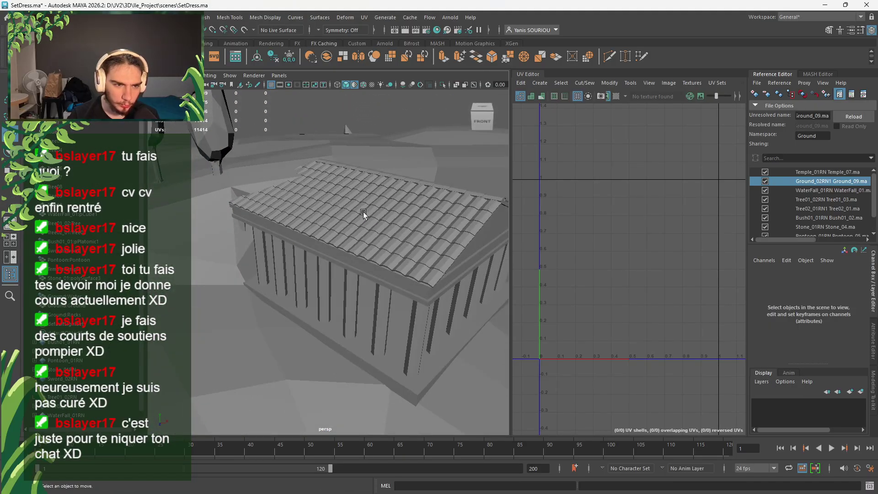
key("alt+Tab")
left_click(288, 312, "shift")
left_click(204, 270, "shift")
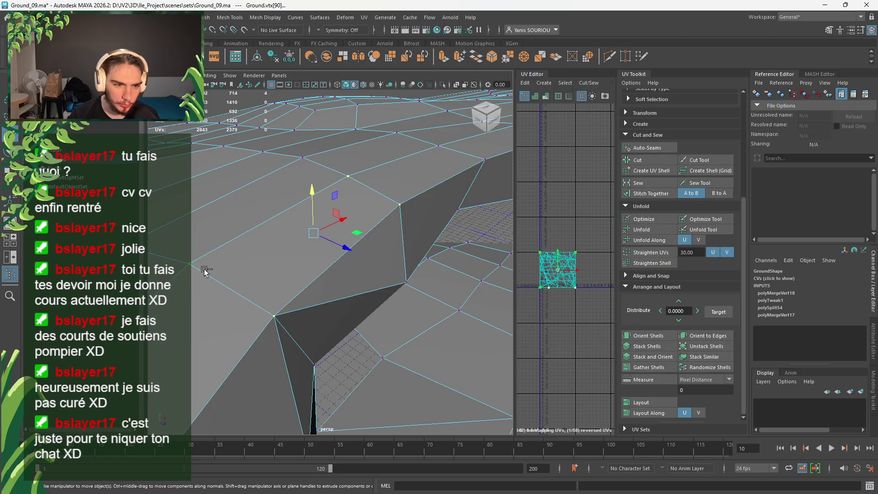
left_click_drag(310, 205, 310, 188)
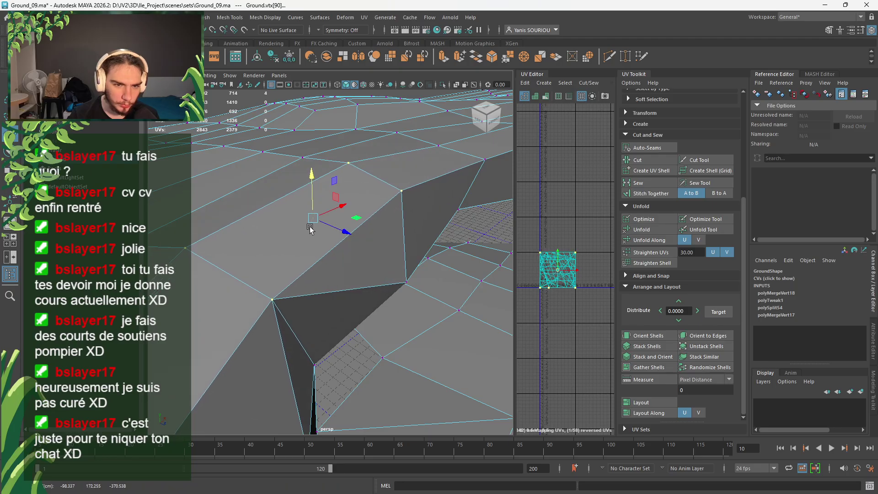
Adjust the height of single ground vertices one at a time along the upper cliff rim to even out the slope
left_click_drag(286, 256, 353, 225, "alt")
right_click_drag(352, 225, 371, 211, "alt")
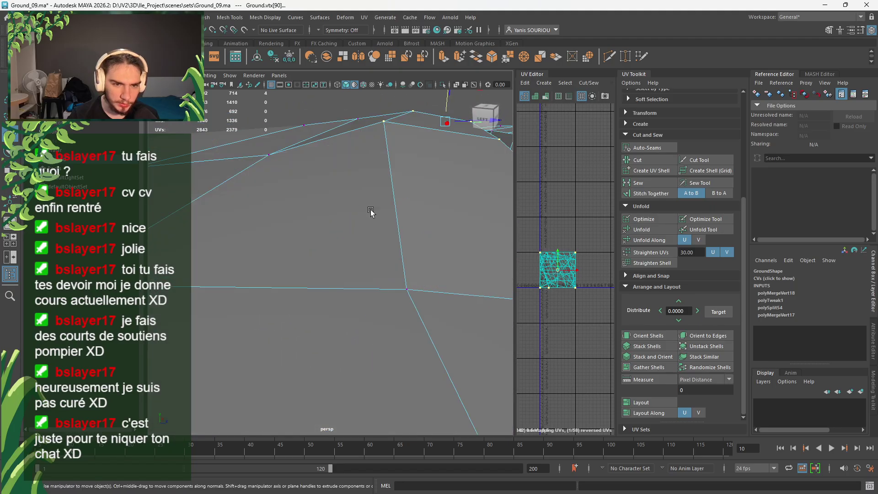
left_click(389, 119)
left_click_drag(396, 168, 338, 186, "alt")
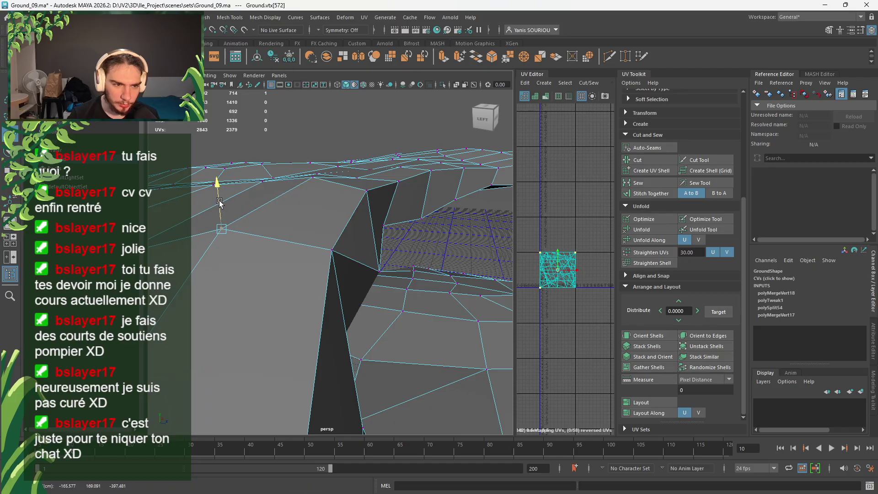
left_click(312, 178)
mouse_move(310, 164)
left_mouse_down()
mouse_move(306, 193)
mouse_move(313, 165)
left_mouse_up()
left_click_drag(288, 229, 396, 228, "alt")
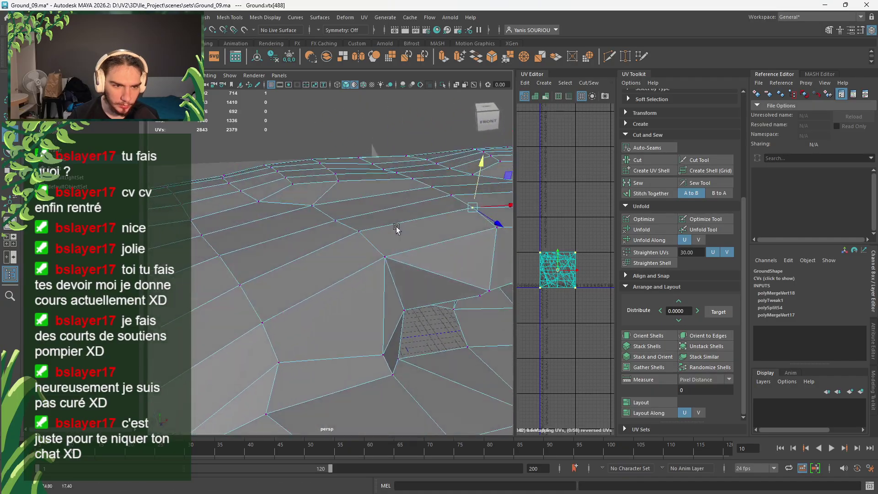
left_click(337, 220)
left_click_drag(336, 204, 337, 197)
left_click_drag(367, 239, 455, 241, "alt")
left_click(383, 211)
left_click_drag(385, 195, 384, 194)
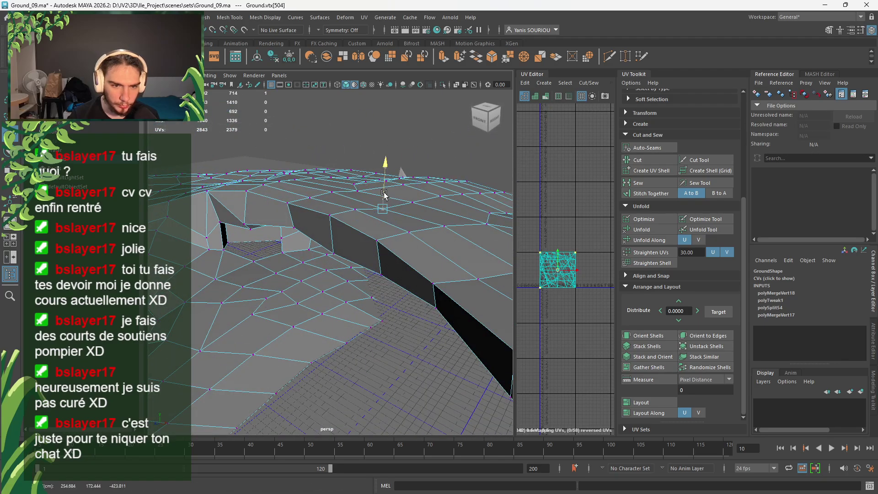
Review the reshaped rim and save the ground scene as Ground_10.ma in the sets folder
left_click_drag(322, 224, 372, 212, "alt")
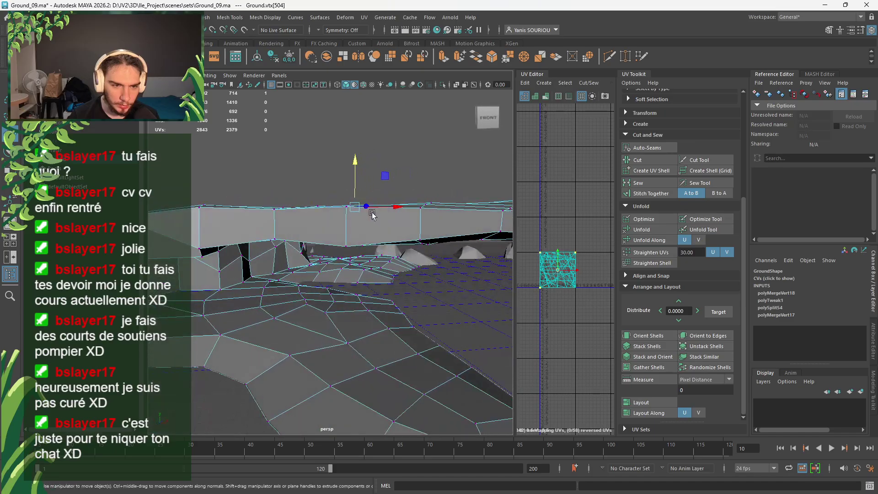
middle_click_drag(338, 209, 383, 207, "alt")
left_click_drag(382, 207, 369, 269, "alt")
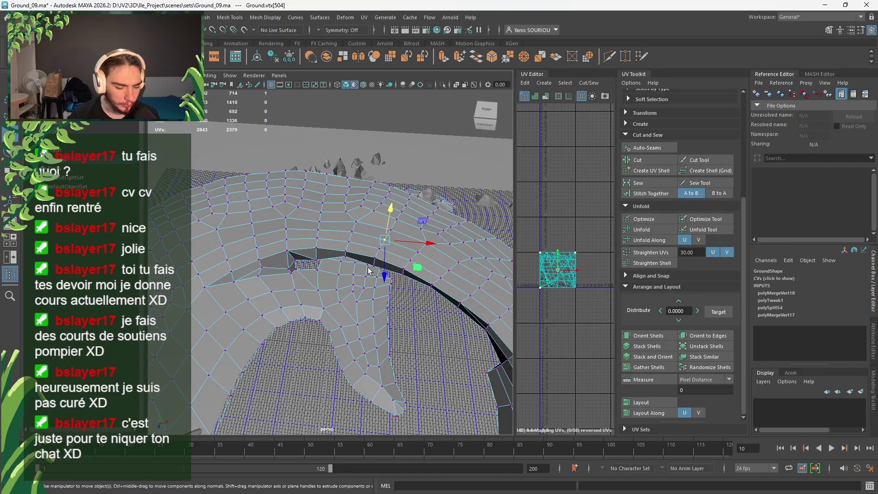
key("ctrl+shift+s")
key("Left")
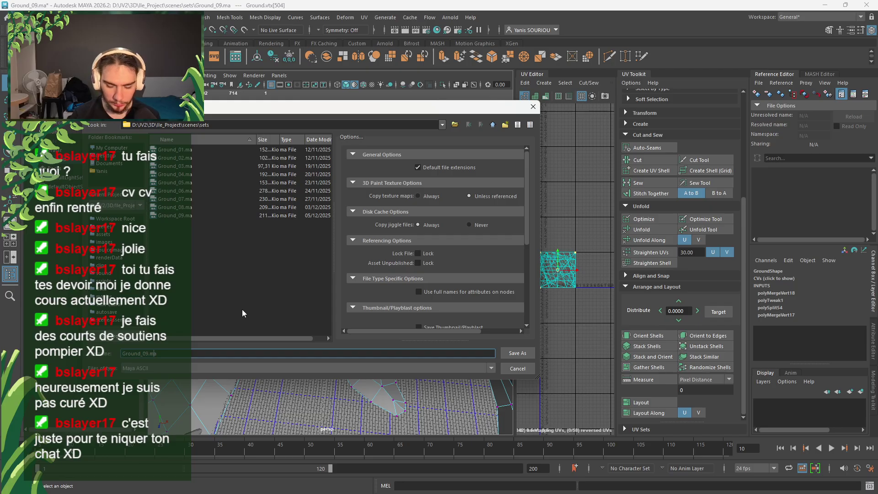
key("Return")
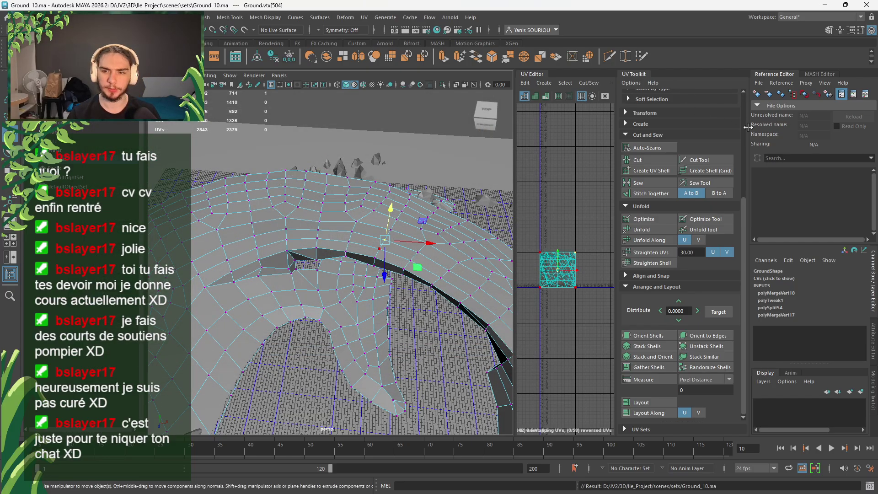
In the SetDress scene, point the ground reference to Ground_10.ma and reload it
key("alt+Tab")
left_click(818, 116)
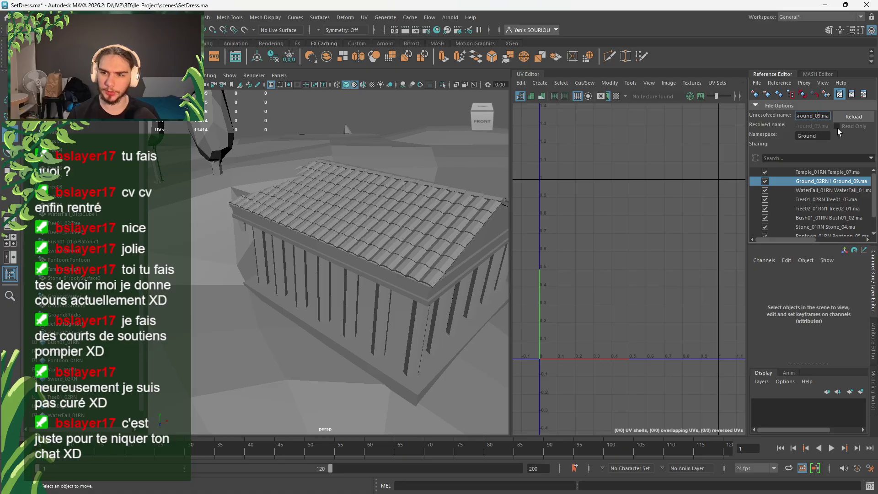
key("Right")
key("BackSpace")
key("BackSpace")
type("10")
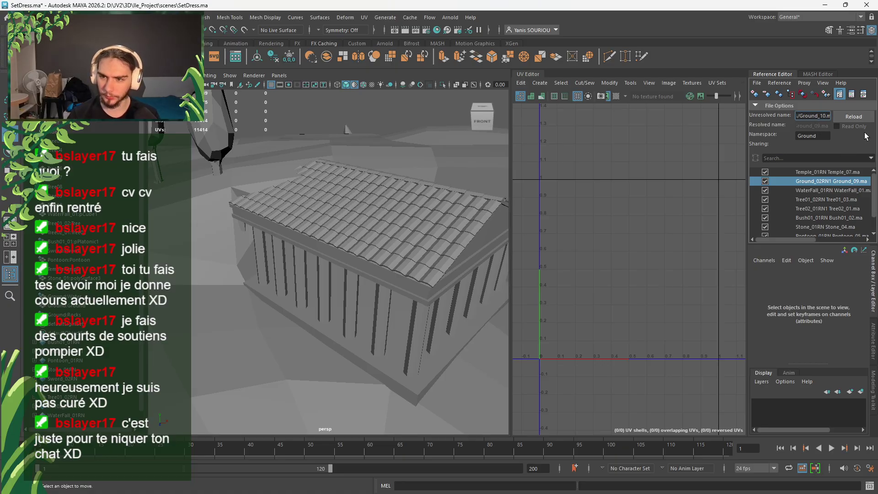
left_click(852, 116)
scroll(257, 172, "down", 3)
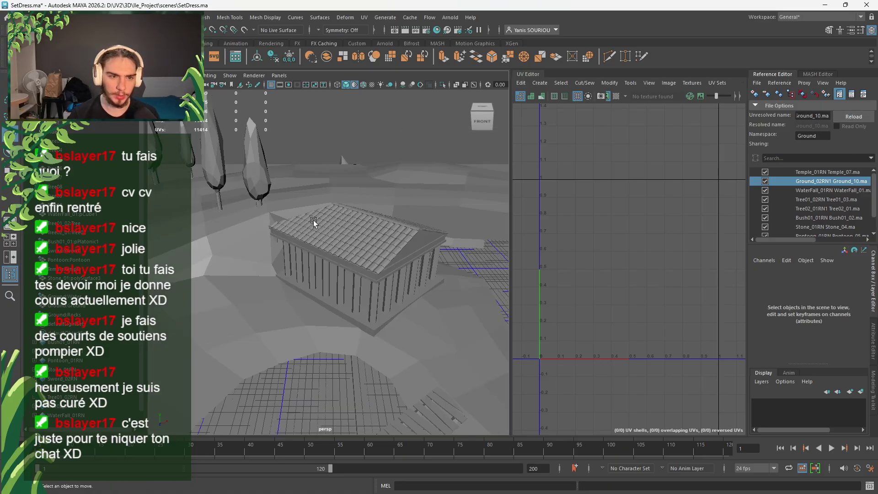
Adjust the heights of Tree09 and Tree10 on the slope beside the temple, lowering Tree10 to a Translate Y of about 145
scroll(308, 224, "up", 8)
left_click_drag(312, 219, 394, 234, "alt")
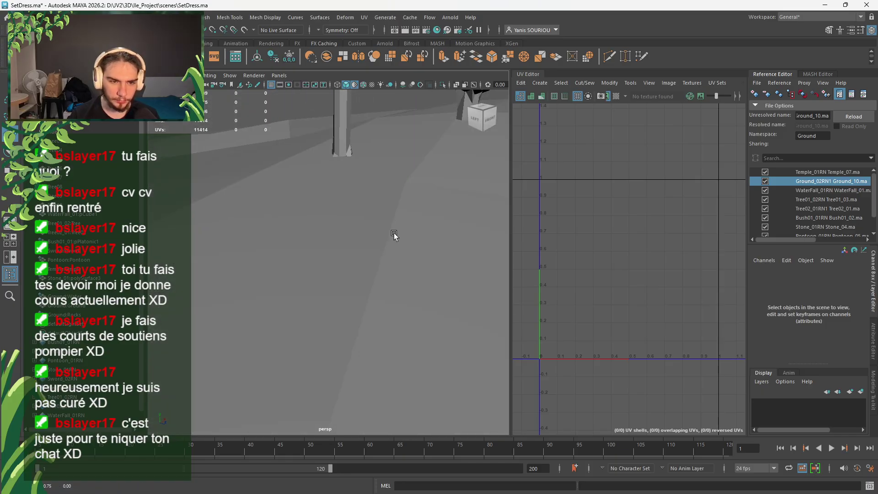
middle_click_drag(394, 235, 350, 267, "alt")
scroll(351, 268, "down", 4)
left_click_drag(362, 267, 377, 266, "alt")
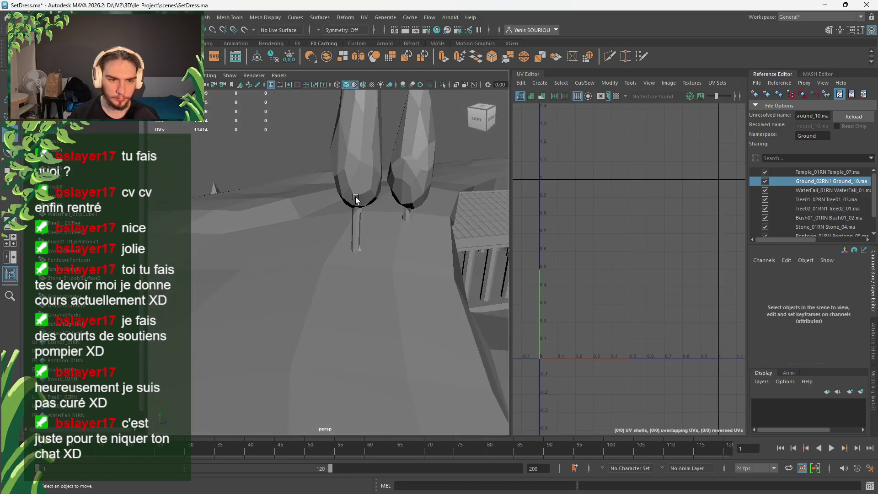
left_click(356, 197)
left_click_drag(361, 120, 360, 118)
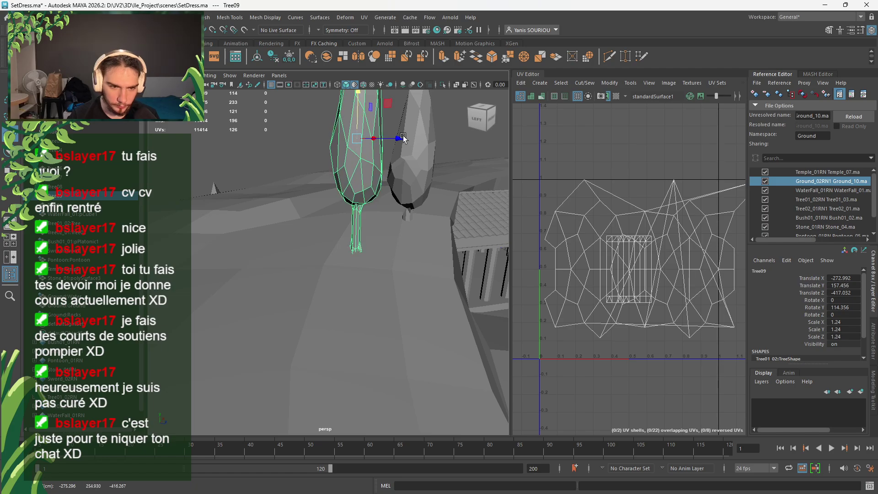
left_click(403, 139)
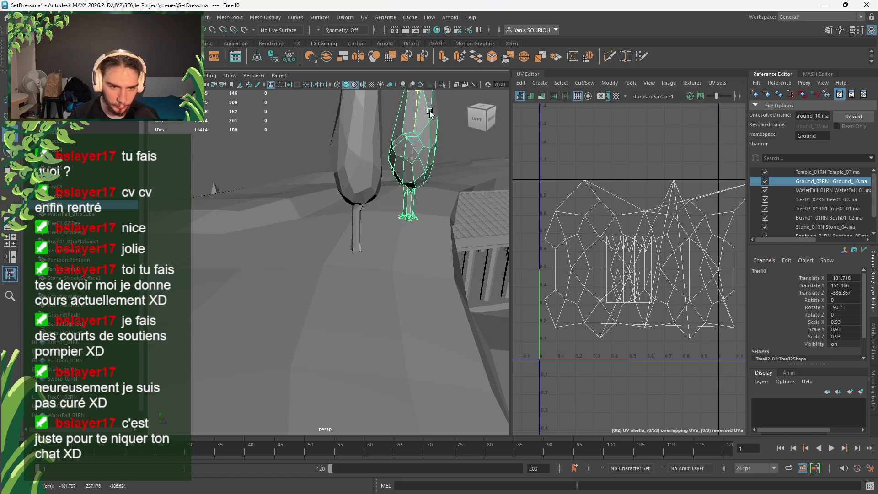
left_click_drag(430, 111, 429, 117)
Frame the temple and examine up close where its roof tiles and corner meet the cliff
middle_click_drag(446, 261, 347, 280, "alt")
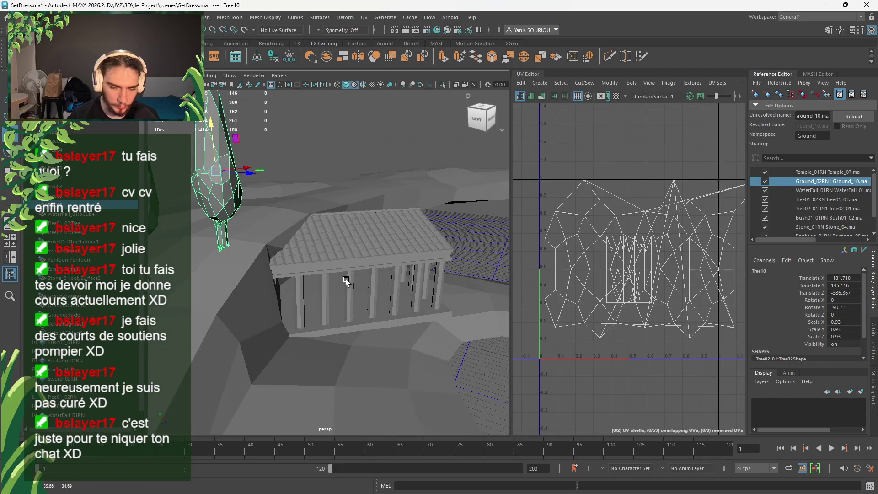
left_click_drag(346, 280, 372, 238, "alt")
left_click(372, 238)
key("f")
scroll(336, 266, "up", 5)
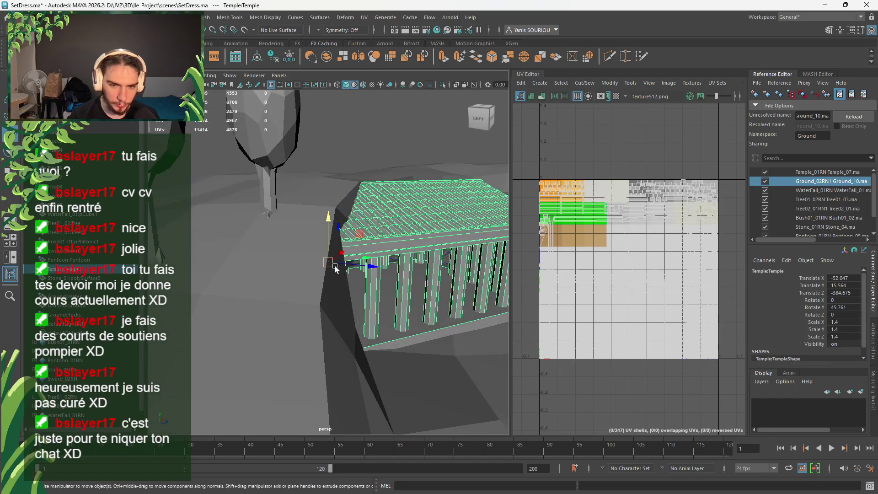
scroll(335, 266, "up", 4)
left_click_drag(336, 266, 378, 267, "alt")
scroll(381, 253, "up", 4)
middle_click_drag(380, 235, 367, 261, "alt")
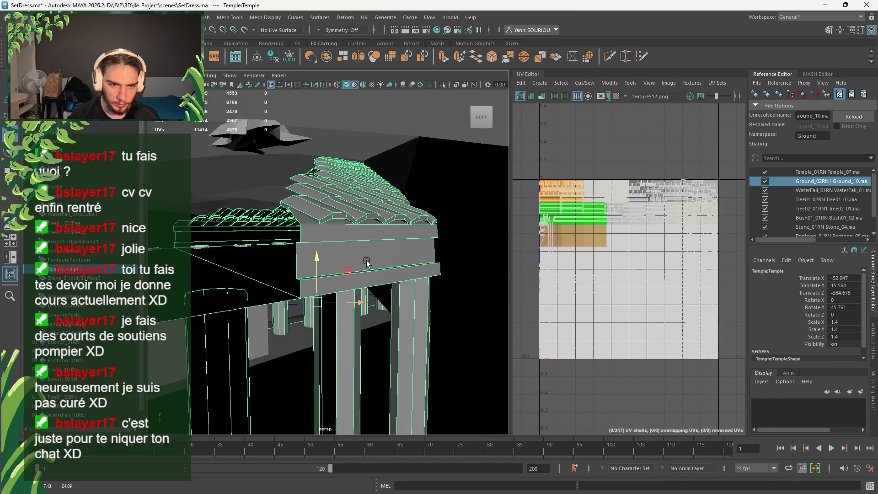
scroll(371, 267, "up", 2)
scroll(372, 268, "down", 2)
left_click_drag(372, 269, 380, 249, "alt")
middle_click_drag(380, 249, 366, 294, "alt")
left_click_drag(366, 294, 233, 292, "alt")
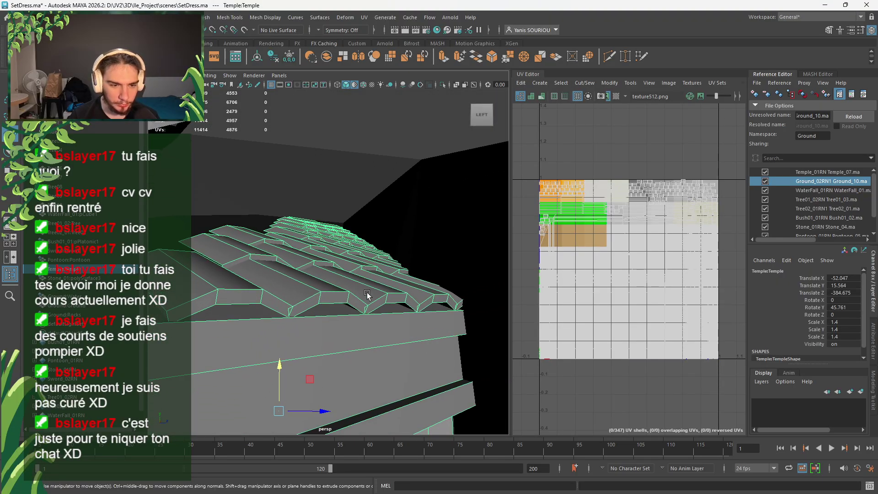
In the Maya window holding the ground scene, open Temple_07.ma from the assets/temple folder
key("alt+Tab")
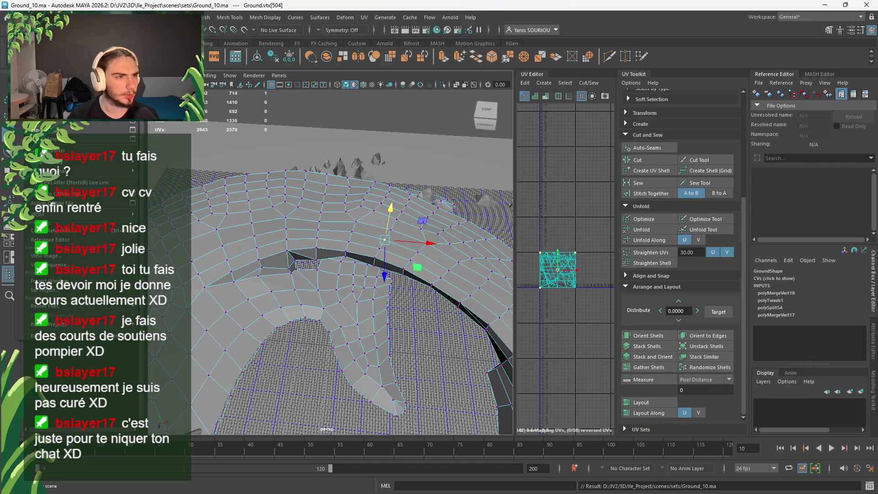
key("ctrl+o")
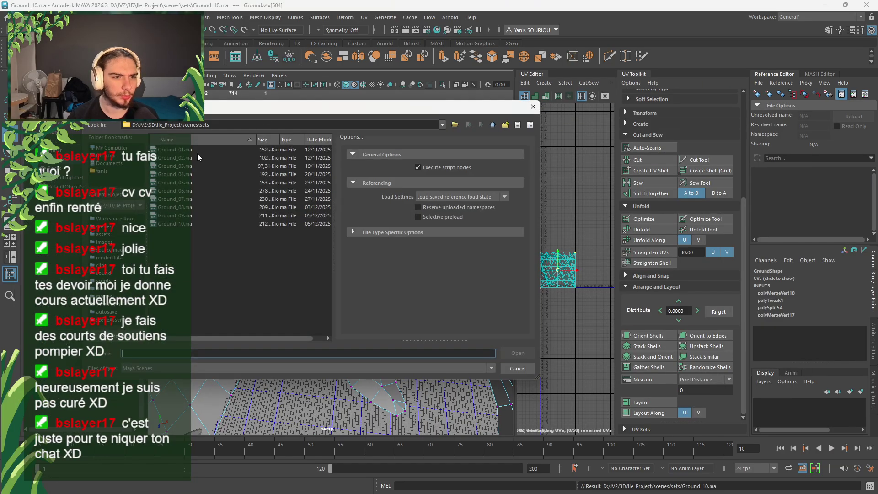
left_click(493, 125)
double_click(228, 150)
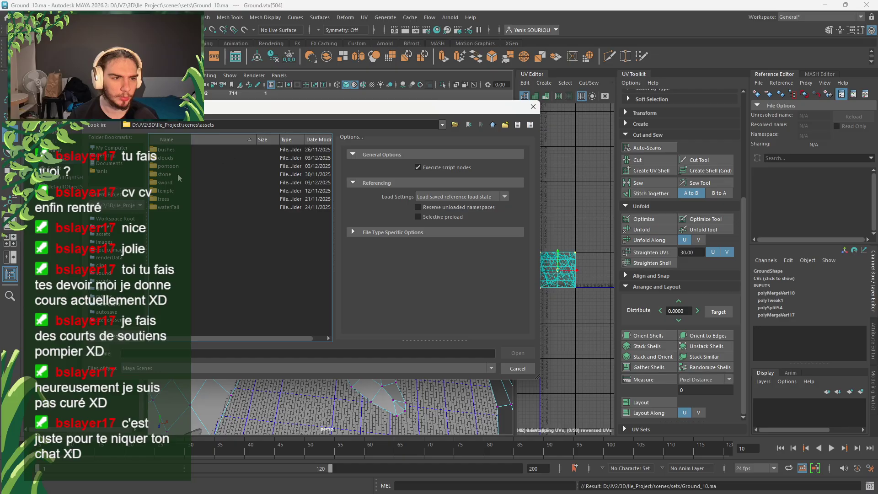
double_click(162, 191)
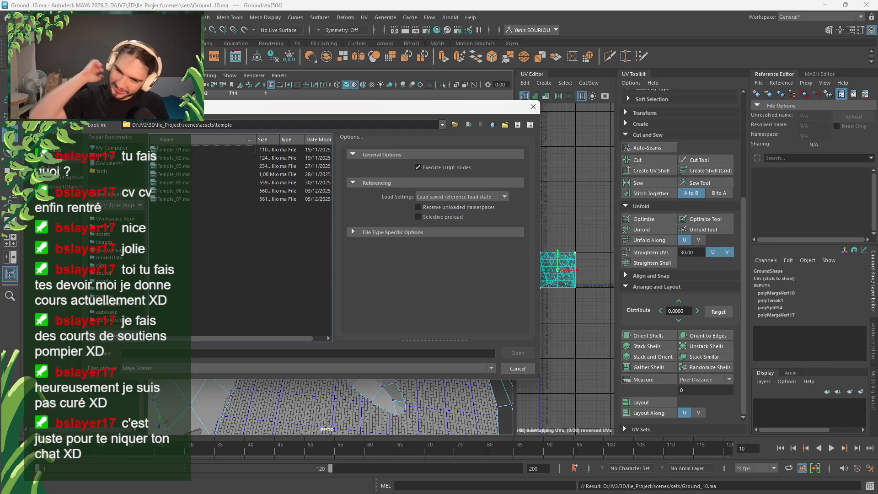
left_click(178, 200)
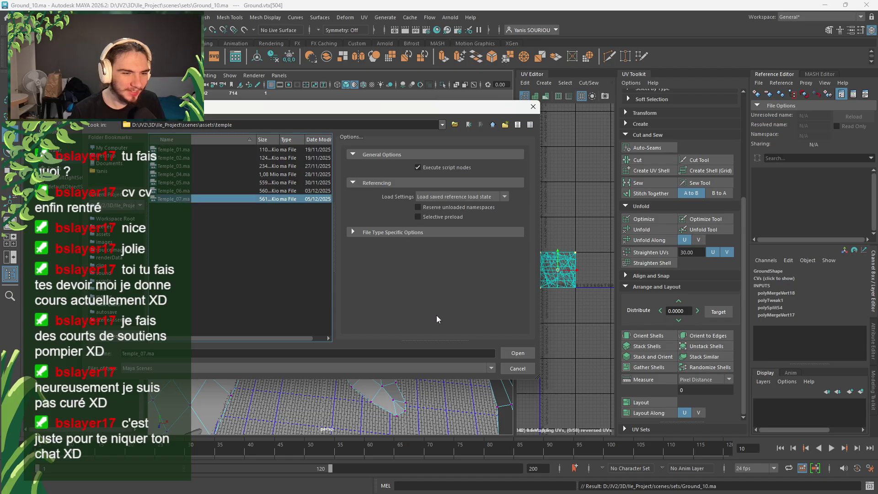
left_click(517, 353)
Delete the end tiles of the lowest roof row, beside the temple's open roof section
left_click_drag(330, 244, 262, 265, "alt")
right_click_drag(261, 232, 262, 257)
double_click(256, 275)
key("Delete")
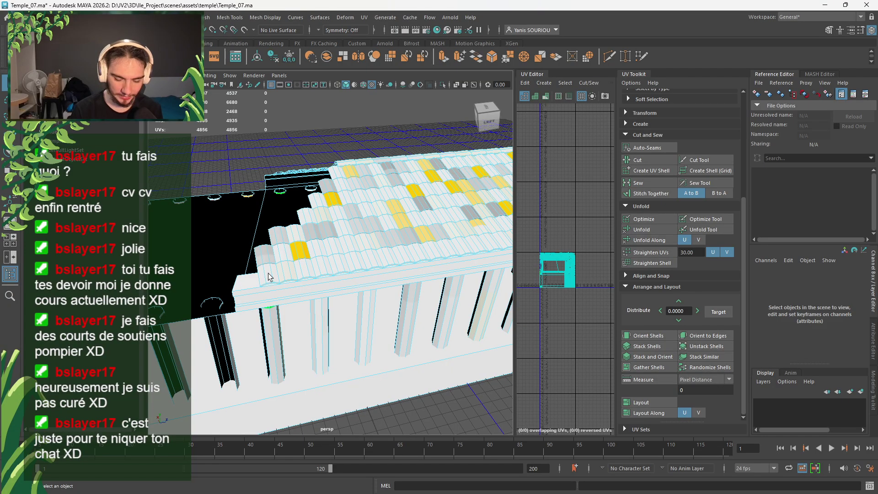
double_click(269, 276)
key("Delete")
double_click(287, 275)
key("Delete")
left_click(295, 275)
key("Delete")
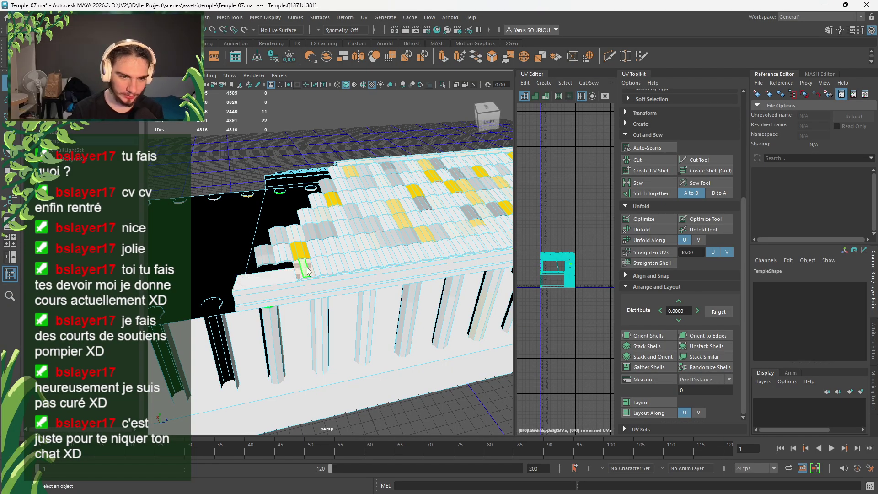
key("alt+Tab")
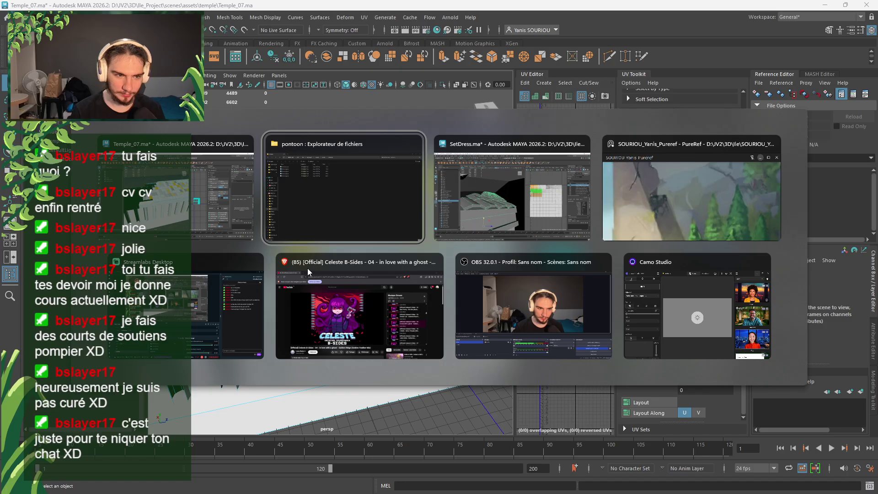
key("Tab")
key("Tab")
key("Tab")
key("Tab")
key("Tab")
key("Tab")
key("Tab")
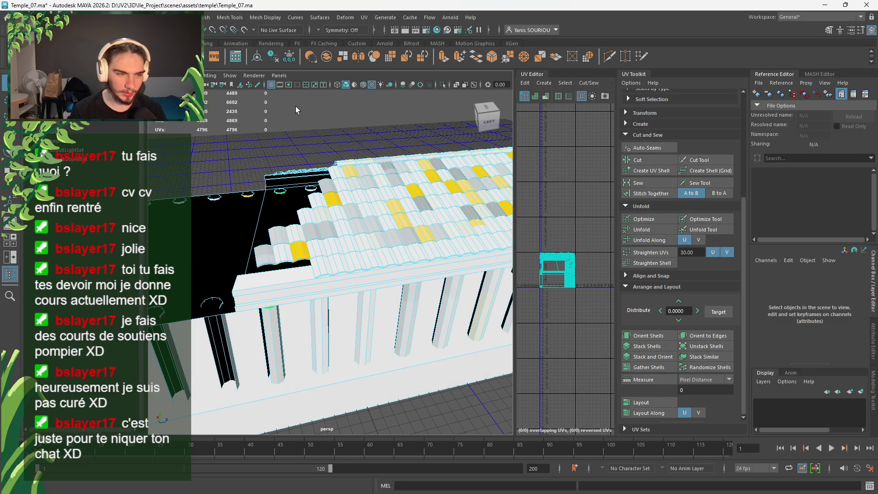
Save the edited temple scene under the new version name Temple_08.ma
key("ctrl+shift+s")
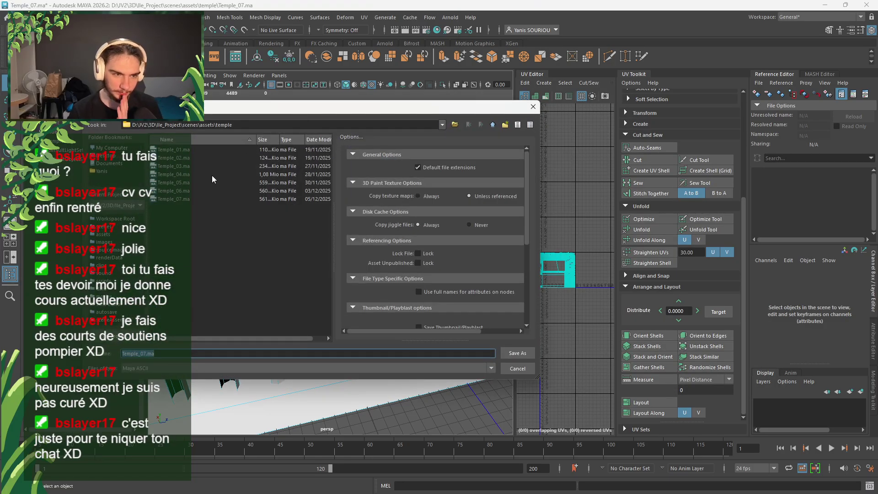
key("Left")
key("Left")
key("Left")
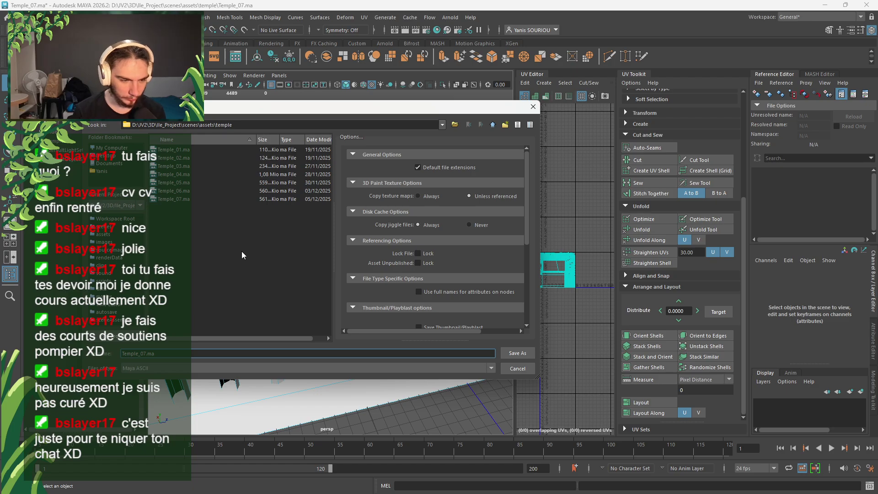
key("Return")
Switch to the SetDress scene, point the temple reference to Temple_08.ma and reload it
key("alt+Tab")
key("Tab")
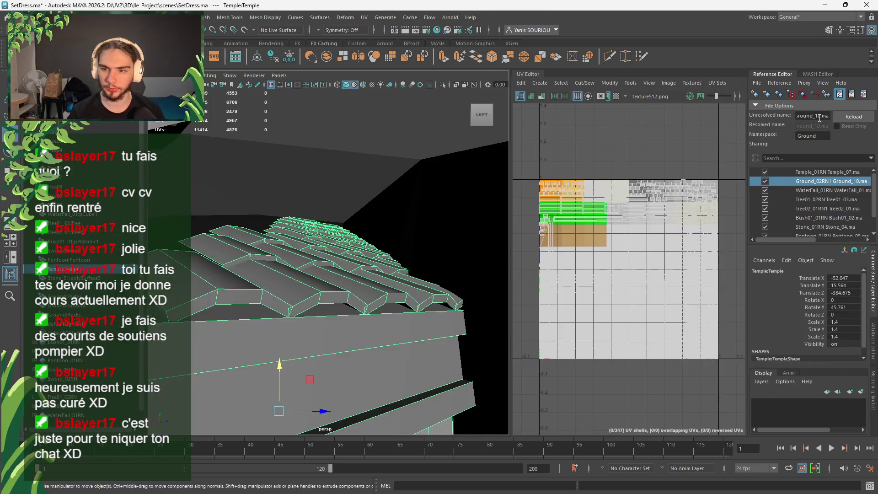
left_click(806, 171)
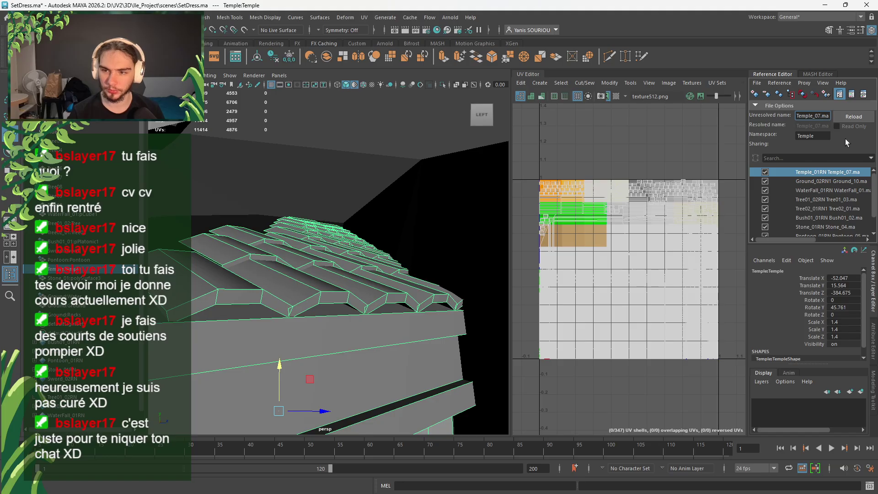
key("BackSpace")
type("8")
left_click(868, 115)
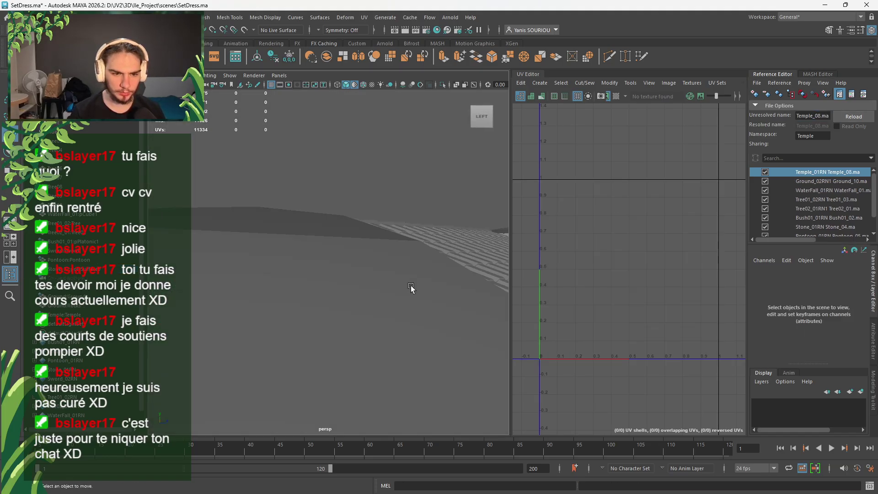
Check the roof against the cliff in SetDress, and delete the end tiles of the second-lowest row in Temple_08, including the yellow one
scroll(411, 308, "down", 5)
left_click_drag(410, 308, 410, 310, "alt")
scroll(379, 341, "up", 6)
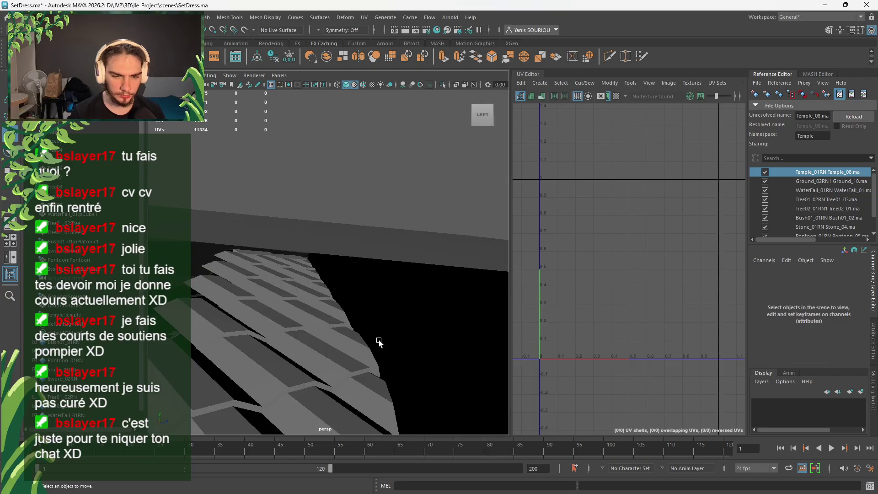
left_click_drag(379, 341, 371, 316, "alt")
left_click_drag(309, 317, 339, 306, "alt")
key("alt+Tab")
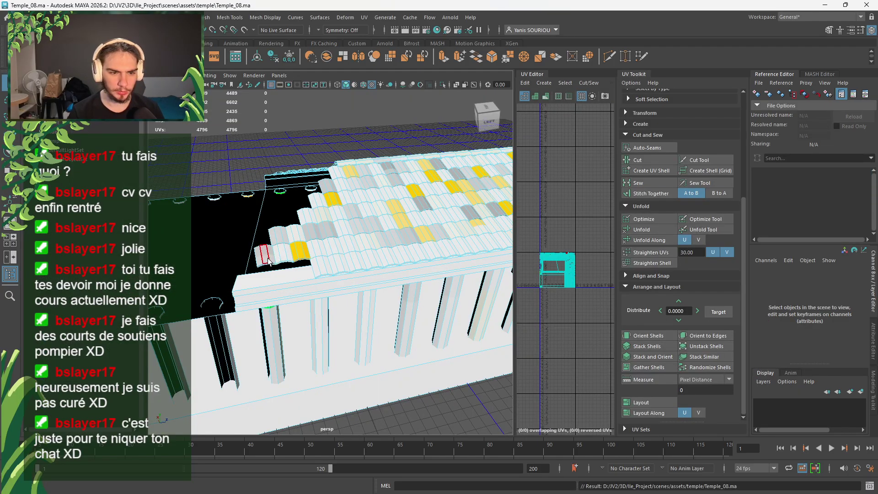
left_click(268, 260)
key("Delete")
left_click(283, 255)
key("Delete")
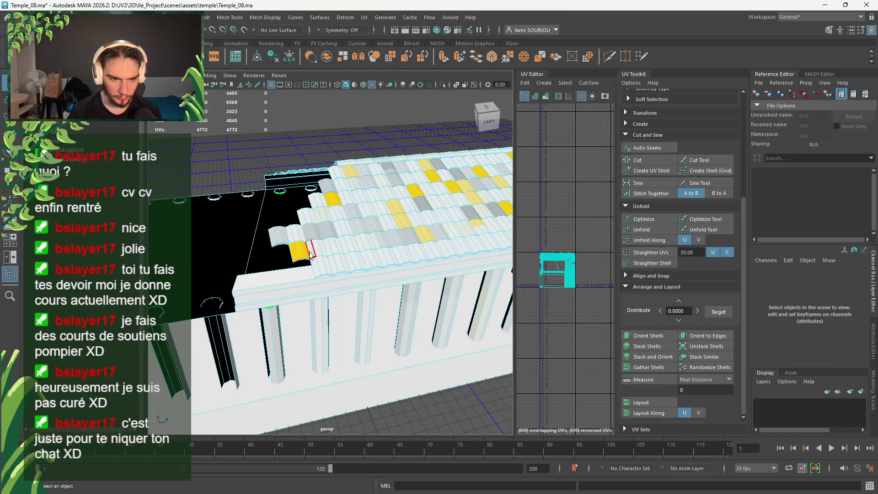
left_click(300, 254)
key("Delete")
key("alt+Tab")
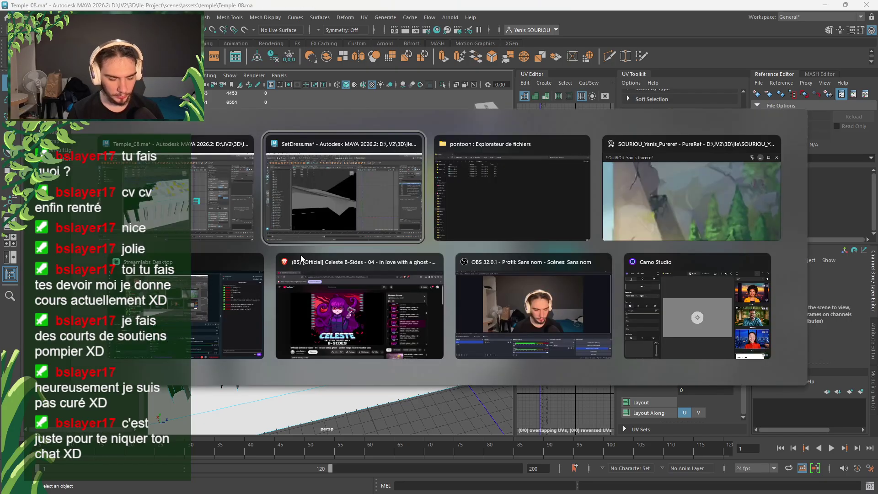
key("Tab")
key("Tab")
key("Tab")
key("Tab")
key("Tab")
key("Tab")
key("Tab")
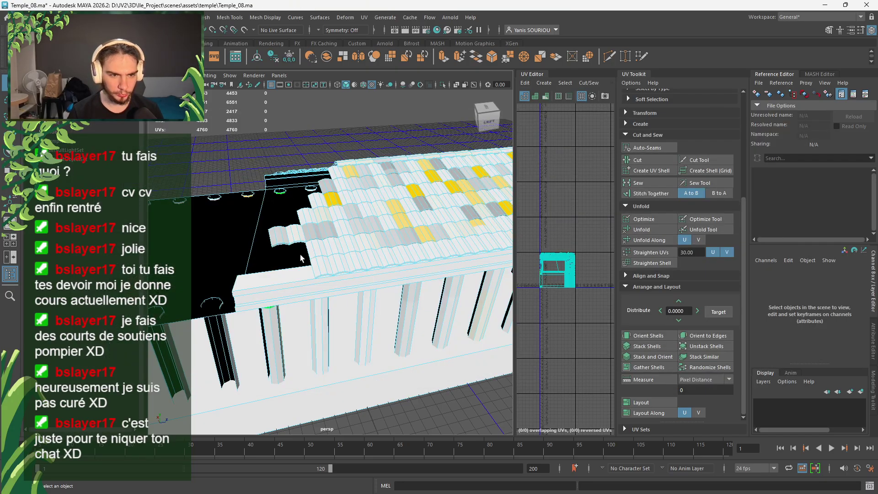
Save Temple_08.ma, reload the temple reference in SetDress, and undo the accidental change to the temple
key("ctrl+s")
key("alt+Tab")
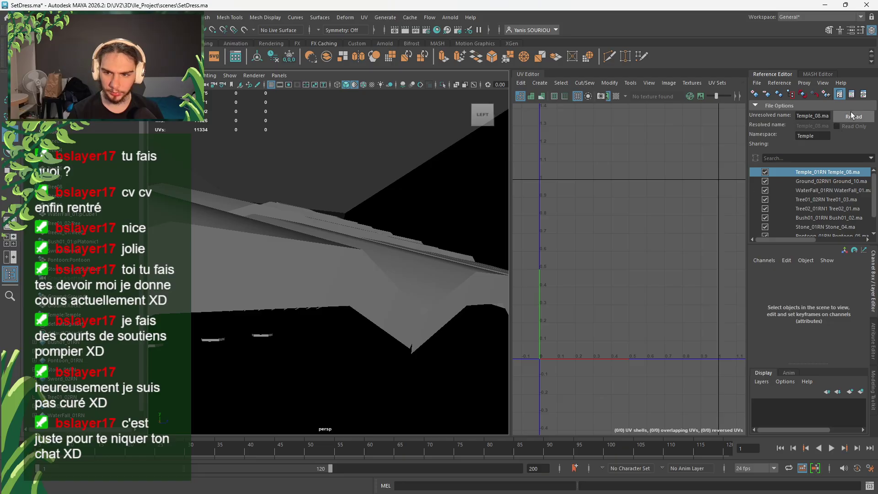
left_click(852, 117)
left_click(421, 275)
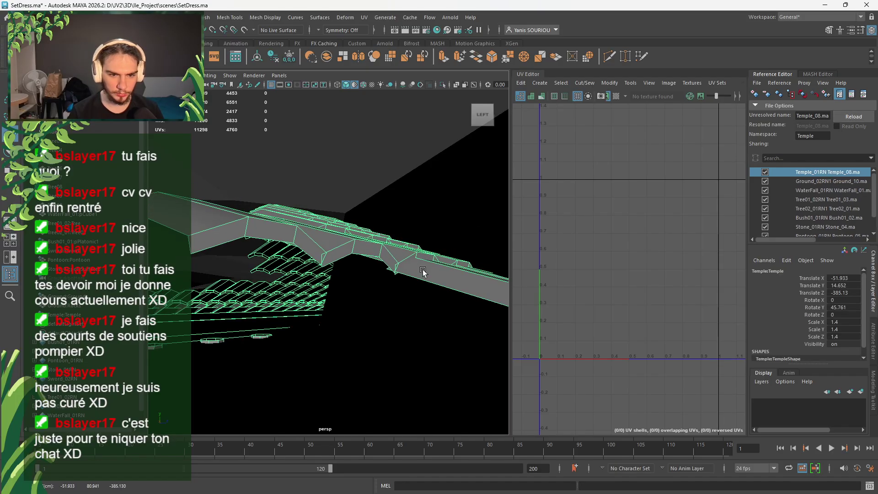
key("ctrl+z")
Inspect the roof edge by the cliff in SetDress, and delete the protruding end tiles of the third and fourth rows in Temple_08
scroll(420, 279, "up", 3)
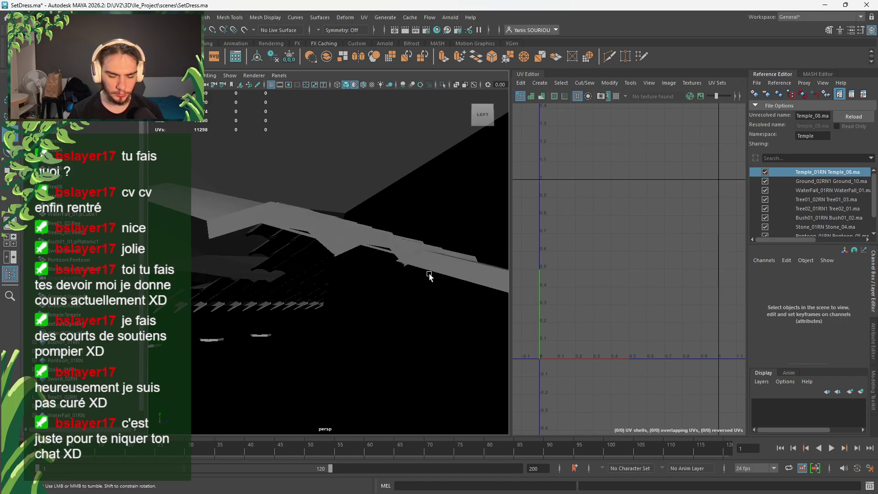
left_click_drag(429, 275, 427, 282, "alt")
right_click_drag(425, 283, 420, 282, "alt")
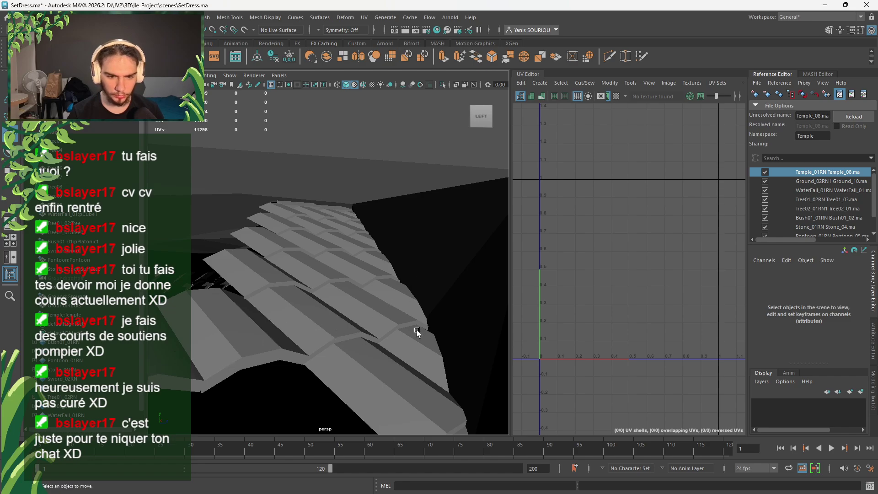
left_click_drag(436, 331, 421, 330, "alt")
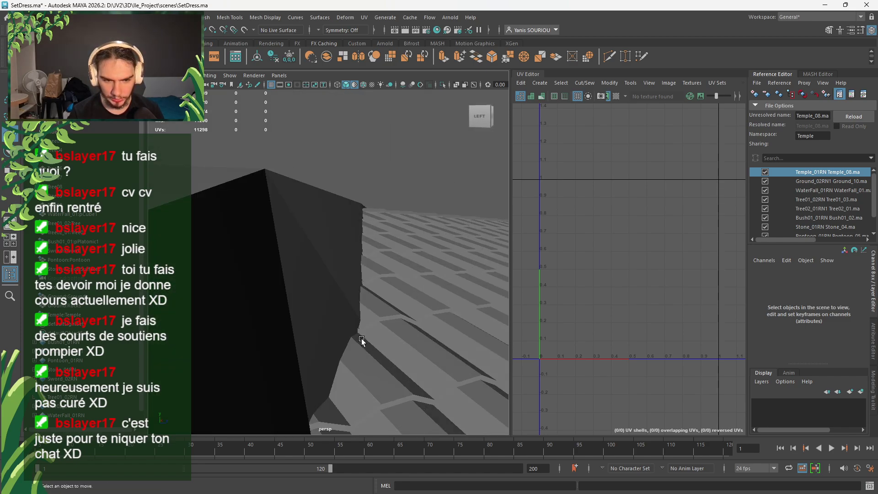
left_click_drag(359, 338, 369, 335, "alt")
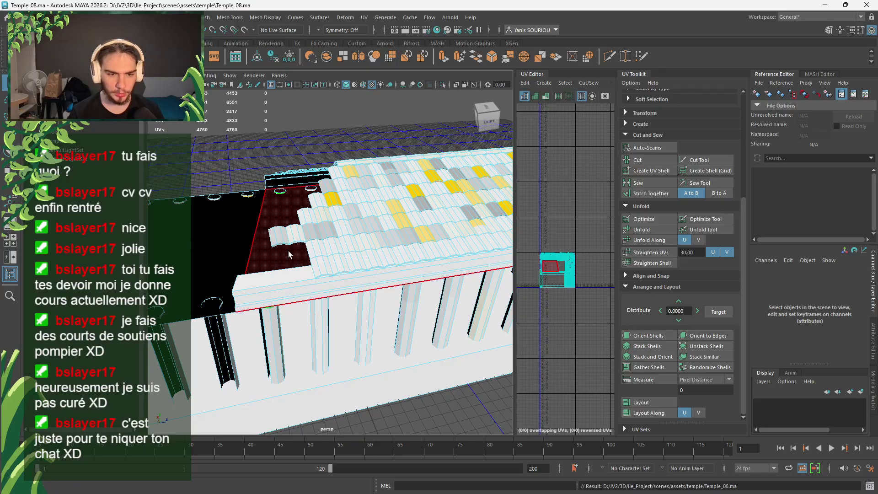
left_click(279, 240)
key("Delete")
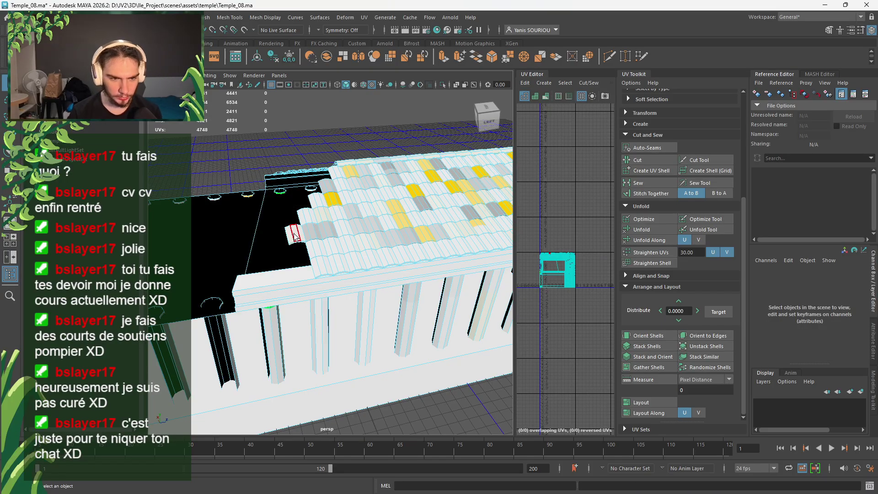
left_click(312, 234)
key("Delete")
left_click(308, 217)
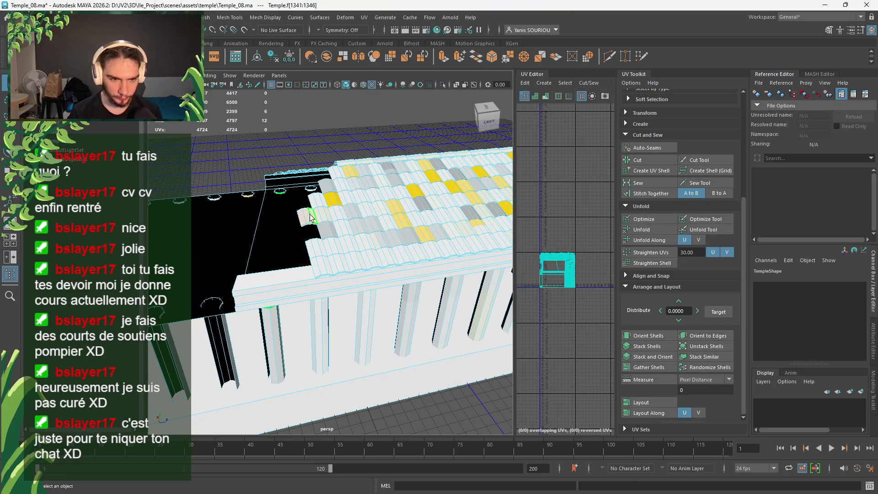
key("Delete")
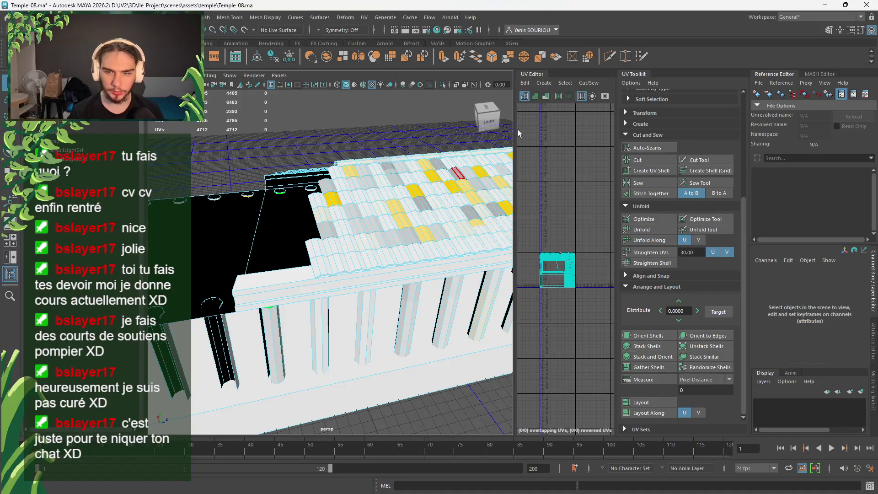
Reload the Temple_08.ma reference in SetDress and check the trimmed tiles up close against the cliff
key("alt+Tab")
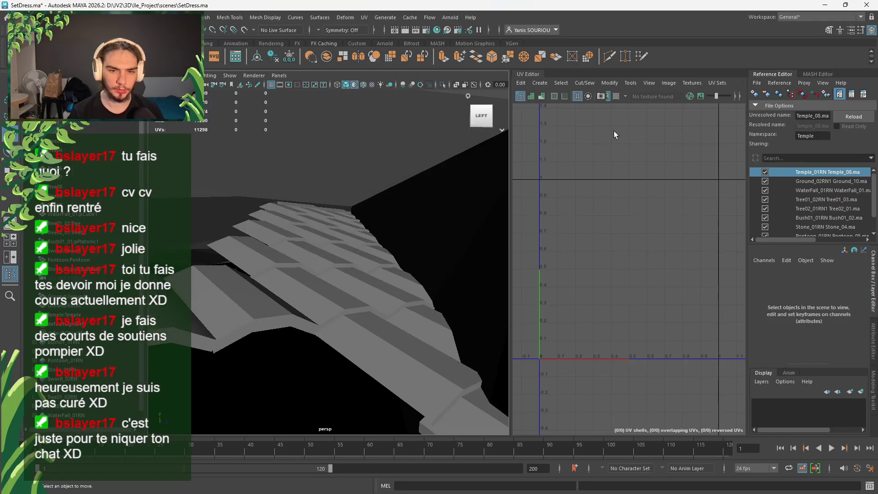
left_click(854, 116)
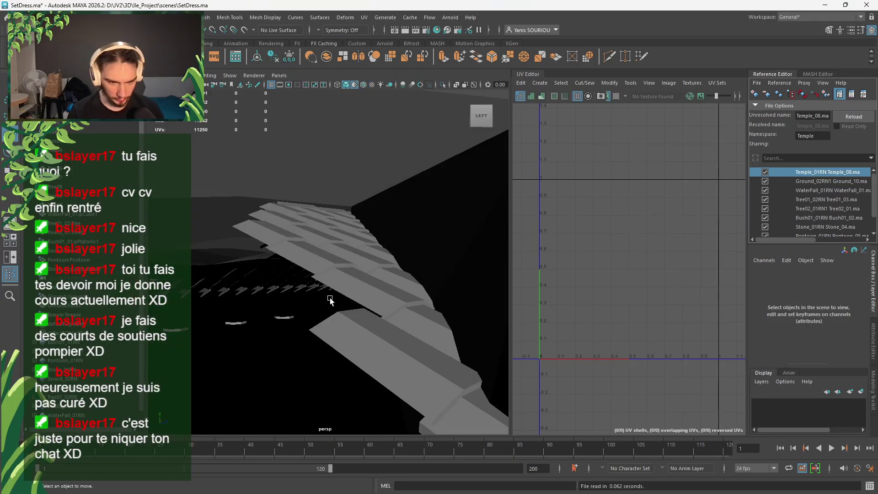
scroll(328, 302, "up", 5)
scroll(327, 304, "up", 3)
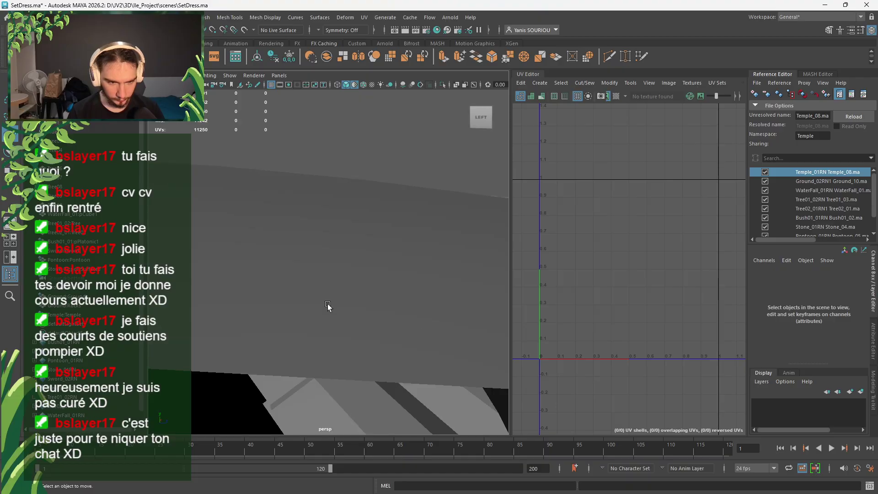
middle_click_drag(328, 303, 358, 312, "alt")
left_click_drag(359, 312, 278, 302, "alt")
In Temple_08, delete the end tiles of the fourth and fifth roof rows, including the yellow tile at the edge
key("alt+Tab")
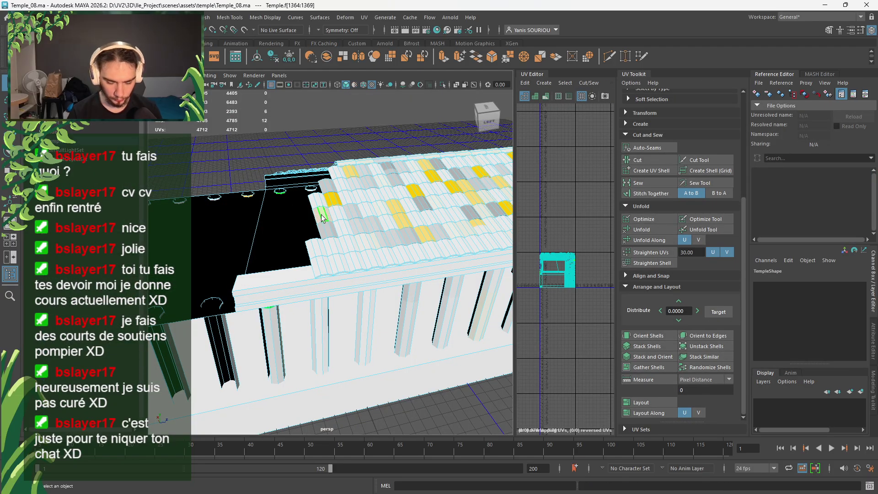
key("Delete")
double_click(318, 199)
key("Delete")
double_click(334, 197)
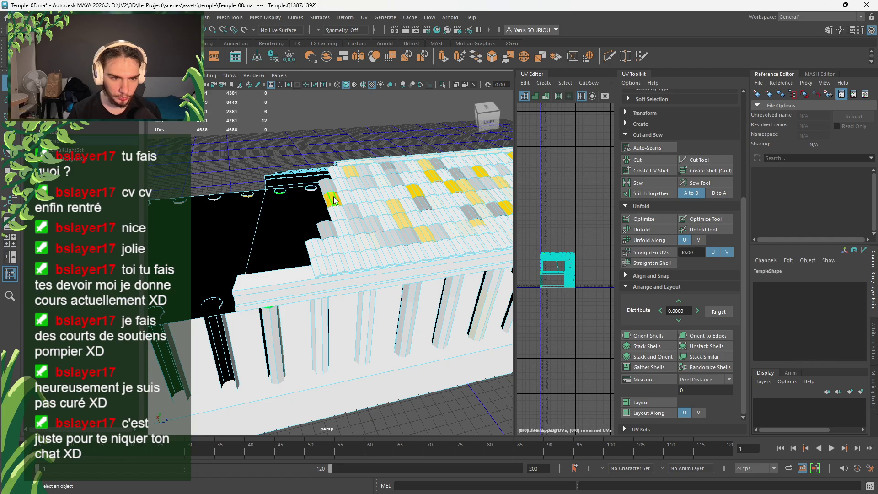
key("Delete")
key("Delete")
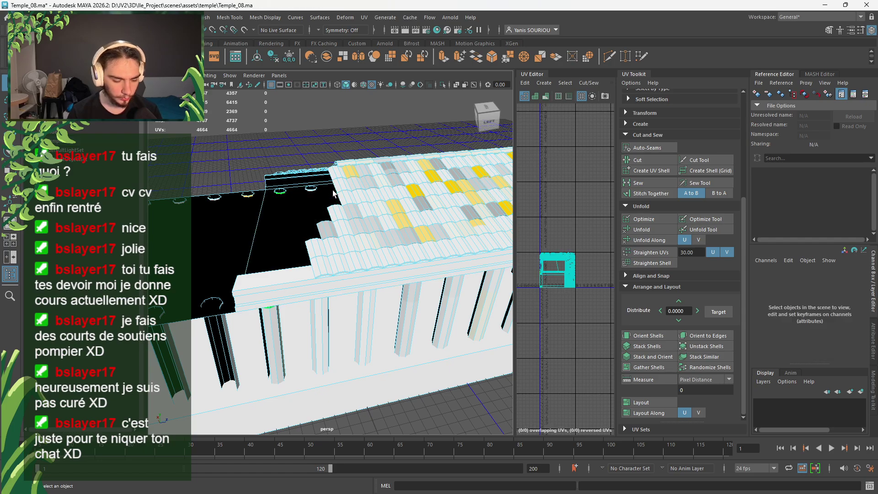
Reload the temple reference in SetDress again and examine the remaining tiles along the roof's cliff side
key("alt+Tab")
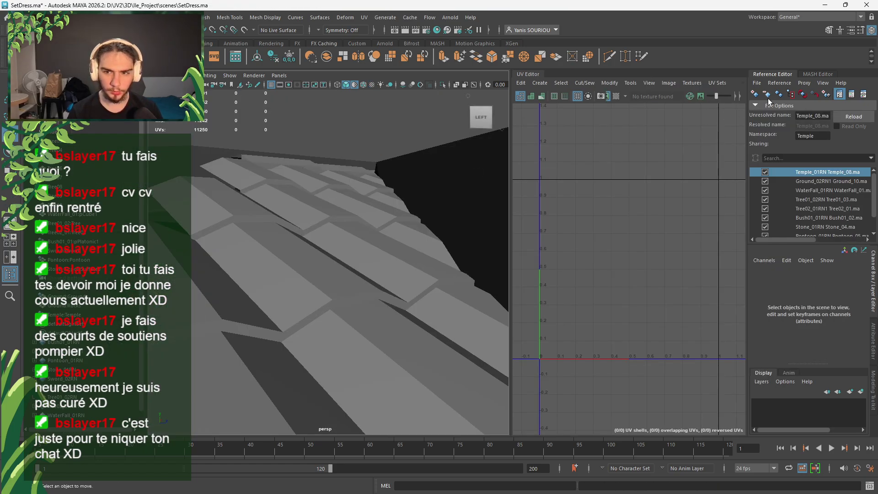
left_click(841, 119)
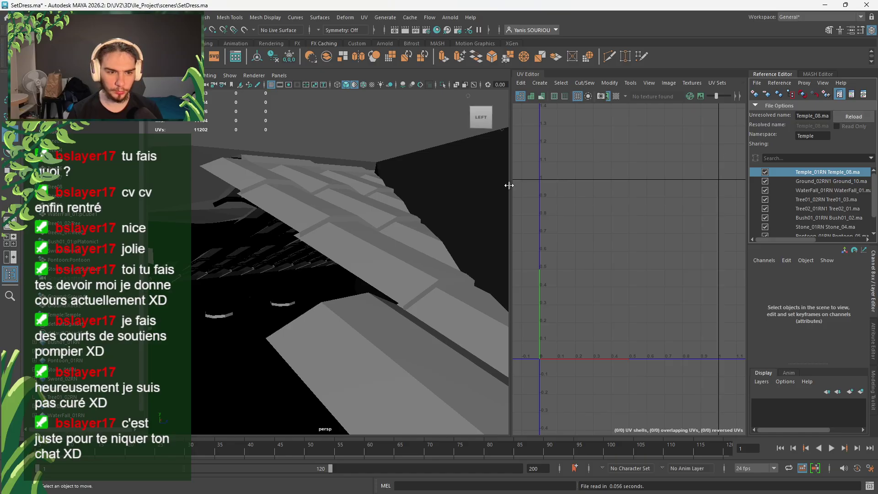
left_click_drag(293, 204, 273, 183, "alt")
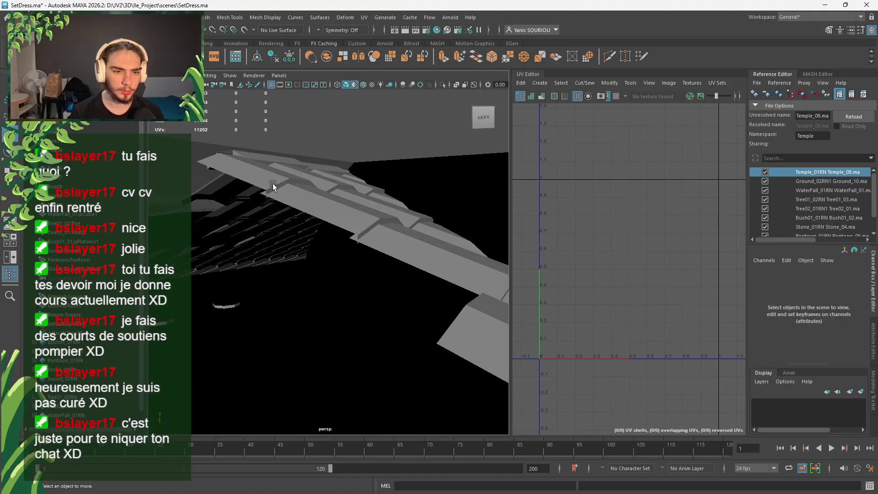
left_click_drag(332, 223, 312, 232, "alt")
In Temple_08, delete the end tiles of the upper roof rows up to the ridge
key("alt+Tab")
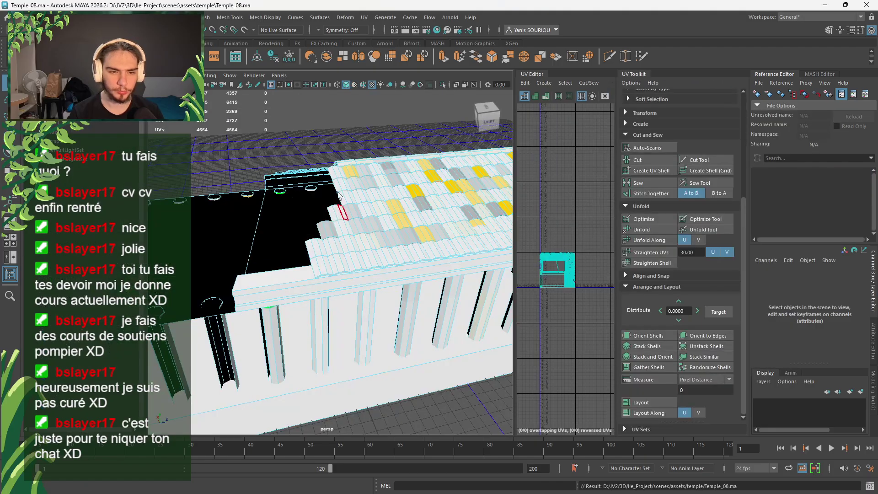
key("Delete")
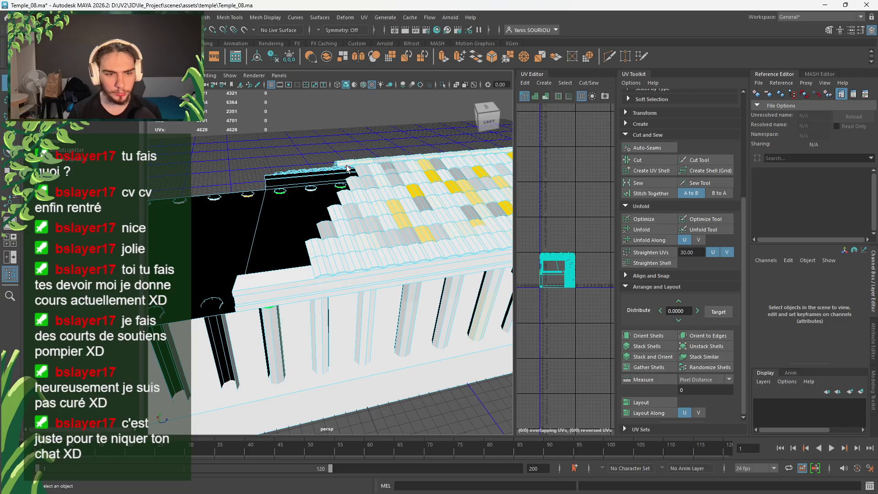
double_click(350, 165)
key("Delete")
double_click(364, 161)
key("Delete")
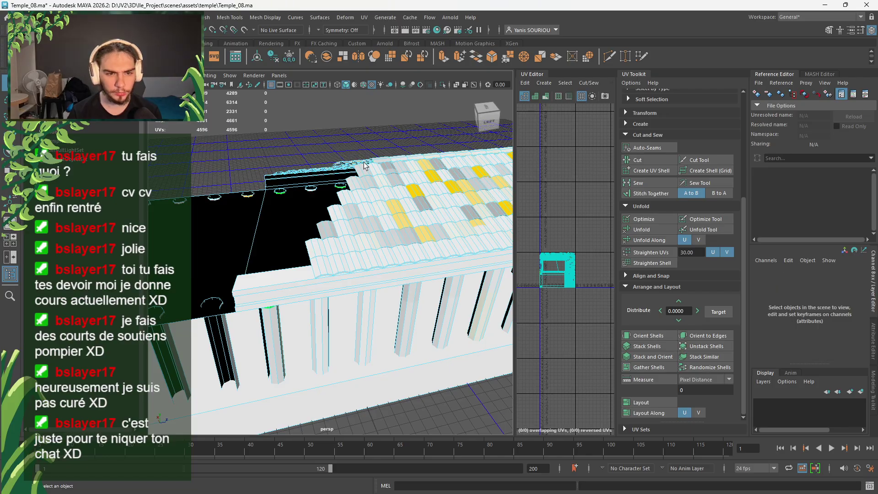
Save Temple_08, then reload its reference in SetDress and check the trimmed roof tiles up close
key("ctrl+s")
key("alt+Tab")
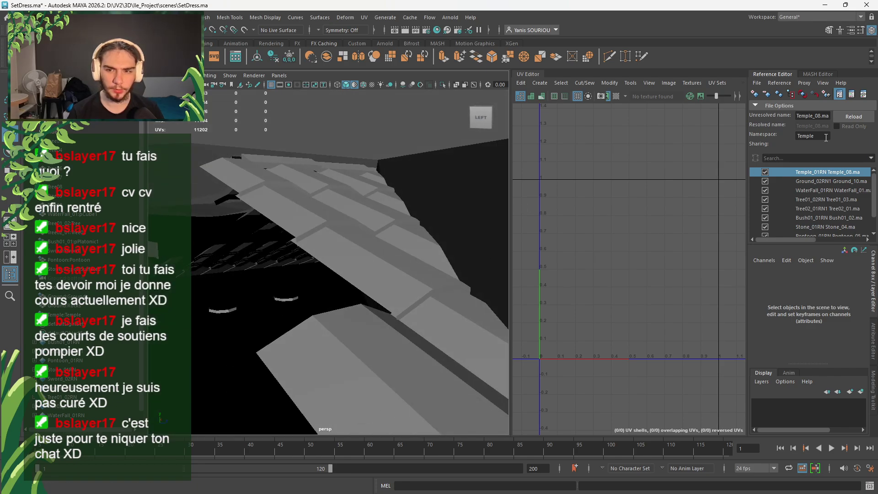
left_click(853, 117)
left_click_drag(310, 245, 331, 288, "alt")
mouse_move(331, 288)
right_mouse_down("alt")
mouse_move(323, 292)
mouse_move(370, 287)
mouse_move(341, 288)
right_mouse_up("alt")
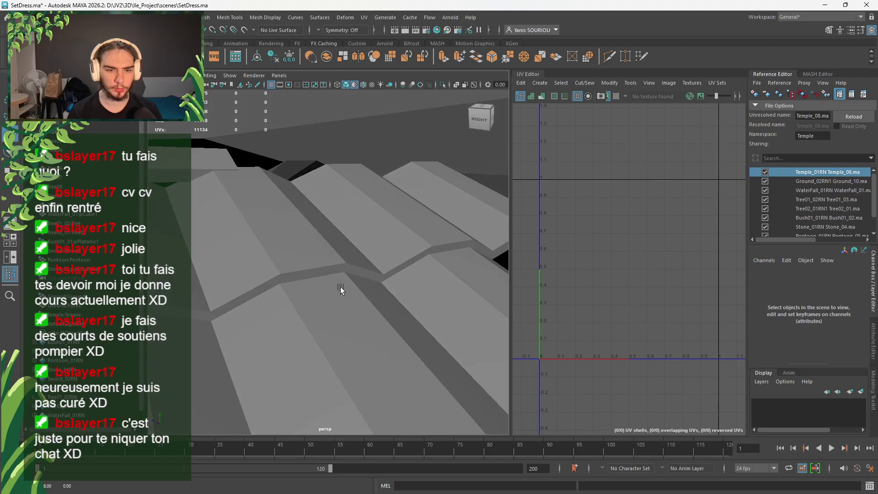
In Temple_08, delete the three end tiles of the row just below the ridge on the roof's opposite slope
key("alt+Tab")
left_click_drag(376, 193, 389, 249, "alt")
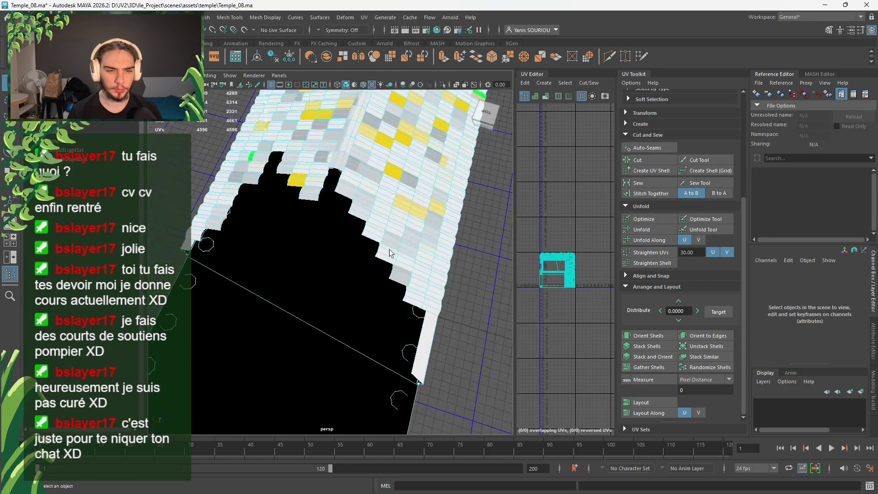
scroll(389, 248, "up", 3)
left_click_drag(194, 215, 366, 219, "alt")
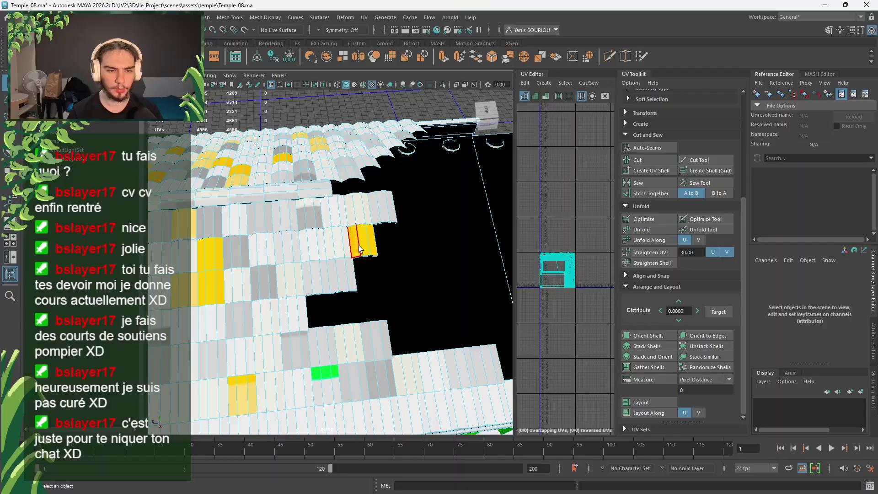
left_click(383, 211)
key("Delete")
left_click(361, 211)
key("Delete")
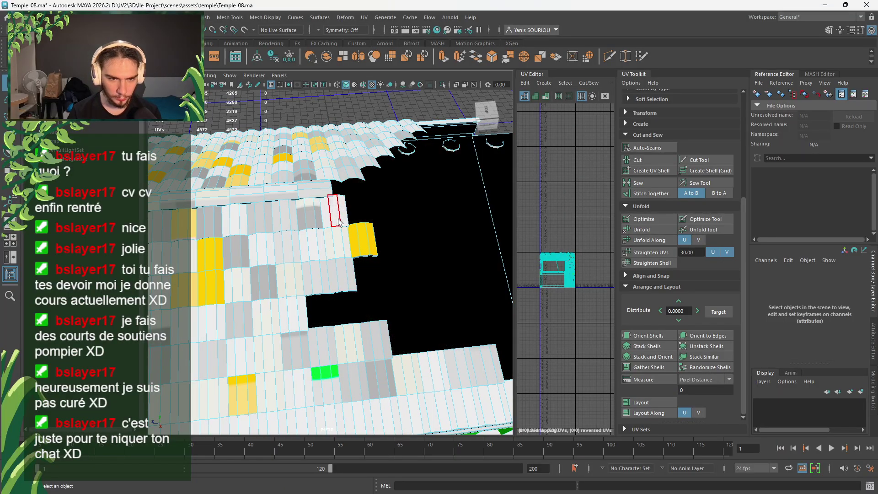
left_click(338, 211)
key("Delete")
Reload the temple reference in SetDress and check the shortened top row against the cliff
key("alt+Tab")
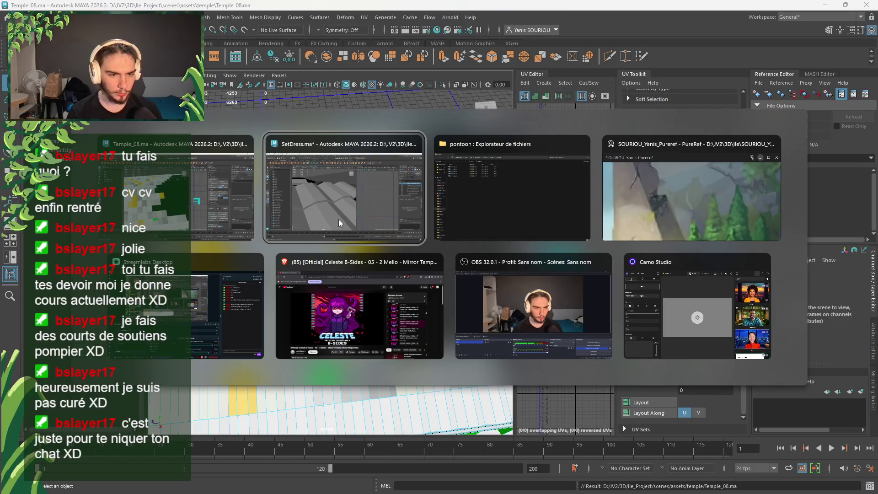
left_click(854, 116)
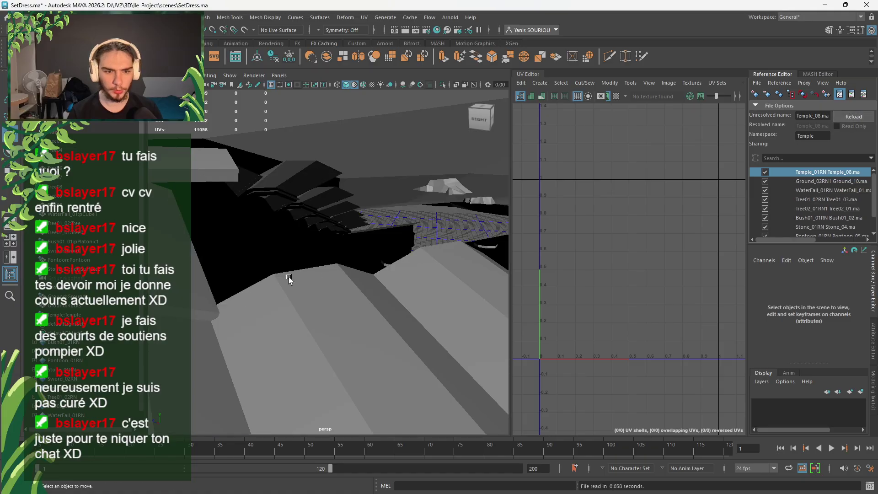
scroll(288, 295, "up", 4)
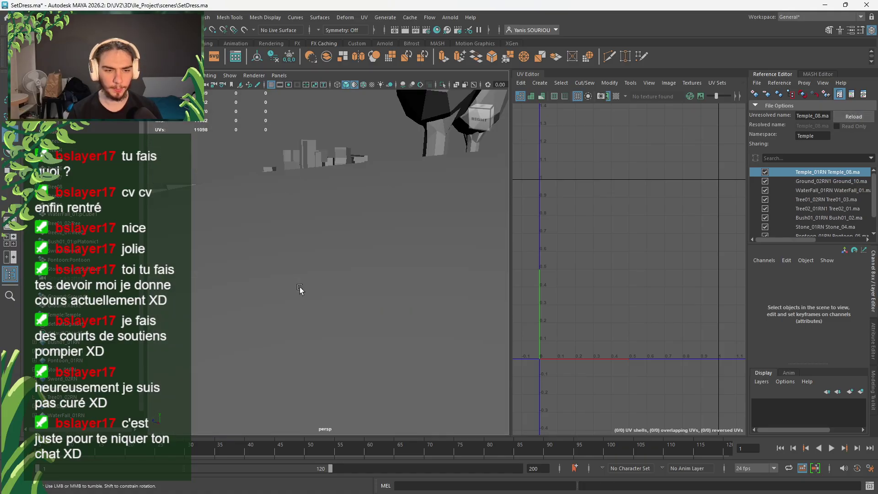
mouse_move(300, 290)
left_mouse_down("alt")
mouse_move(285, 283)
mouse_move(315, 284)
mouse_move(307, 284)
left_mouse_up("alt")
Delete the yellow tile and its neighbours at the end of the second row in Temple_08, then reload the reference in SetDress
key("alt+Tab")
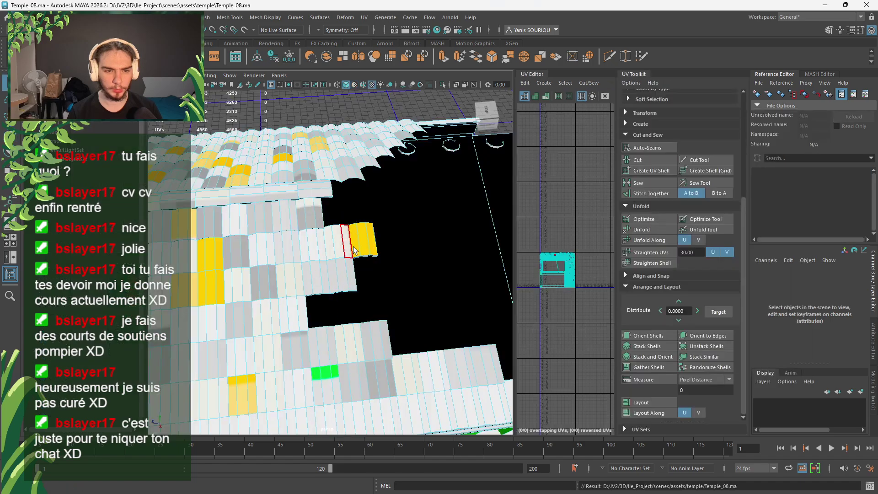
double_click(343, 243)
key("Delete")
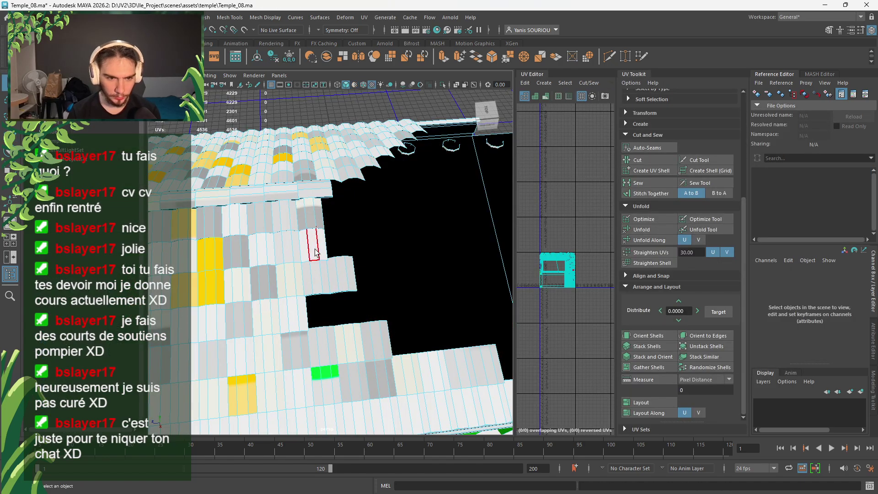
double_click(315, 250)
key("Delete")
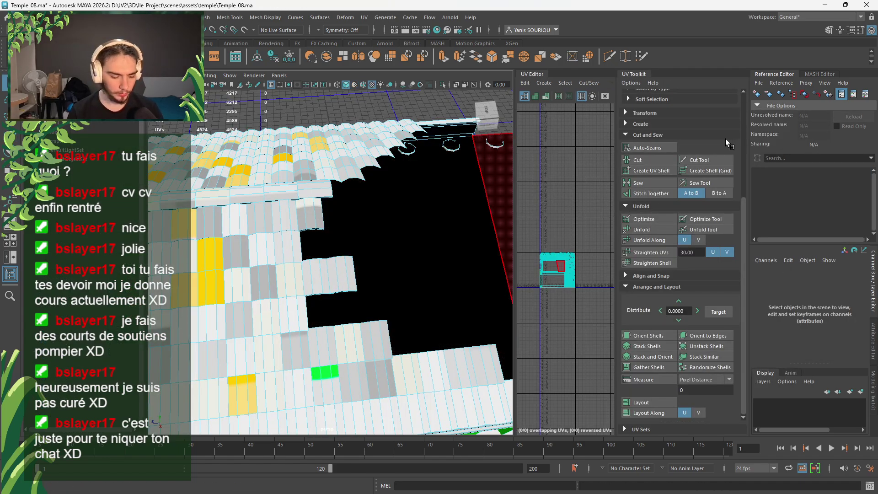
key("alt+Tab")
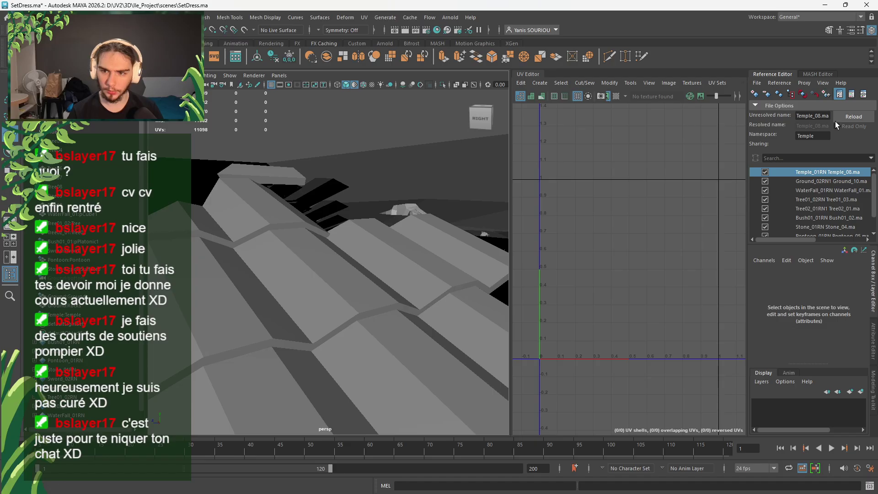
left_click(837, 117)
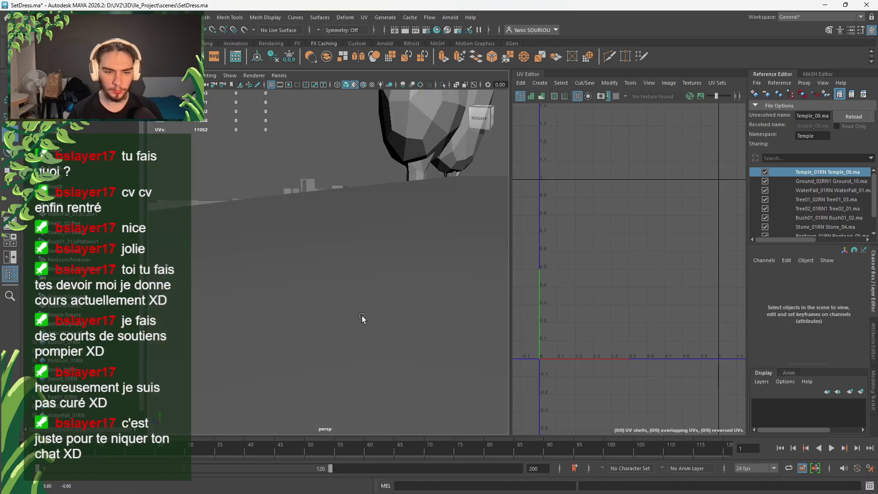
mouse_move(245, 317)
left_mouse_down("alt")
mouse_move(312, 312)
mouse_move(258, 318)
left_mouse_up("alt")
Delete the end tiles of the third row in Temple_08, then reload the reference in SetDress and examine the roof from the side
key("alt+Tab")
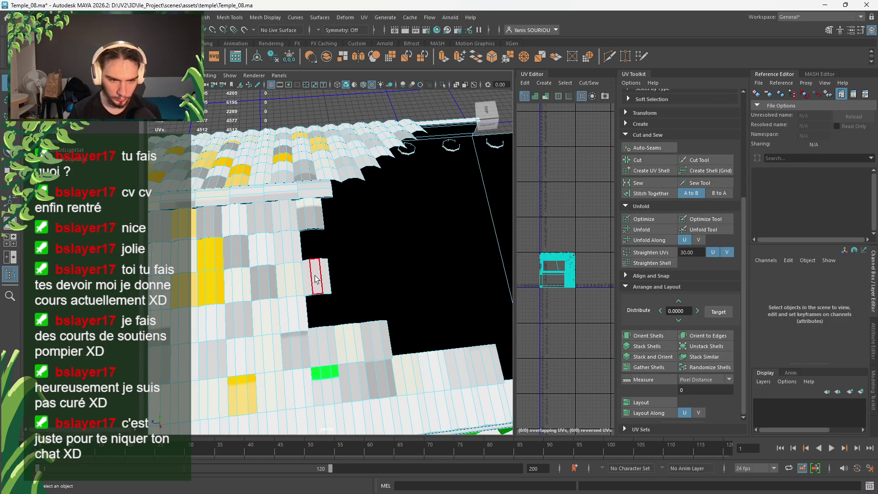
key("Delete")
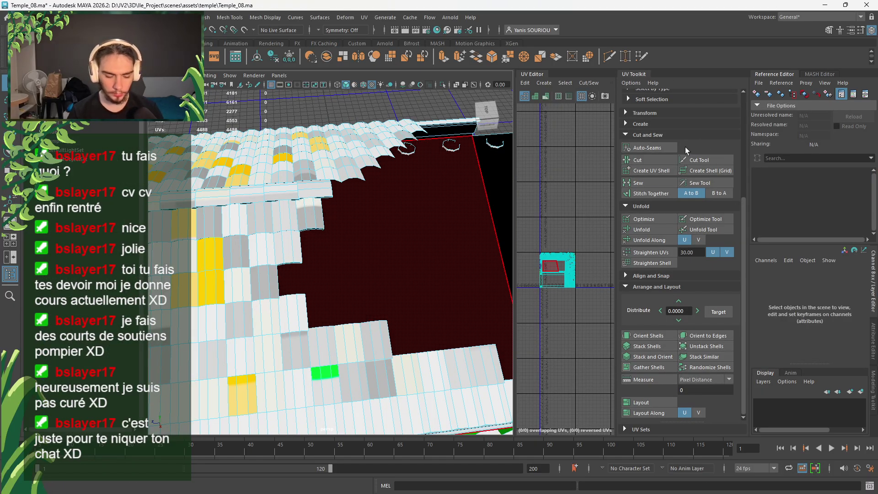
key("alt+Tab")
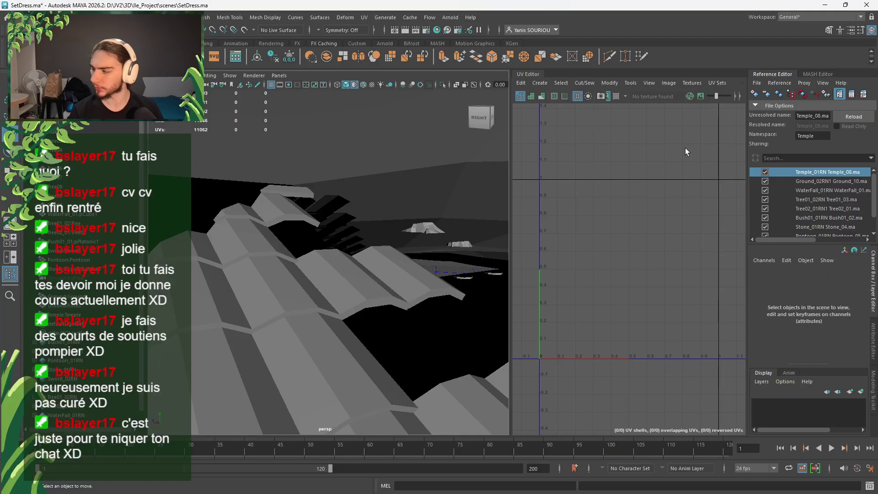
left_click(854, 117)
left_click_drag(433, 299, 468, 280, "alt")
middle_click_drag(467, 277, 443, 269, "alt")
scroll(441, 269, "down", 3)
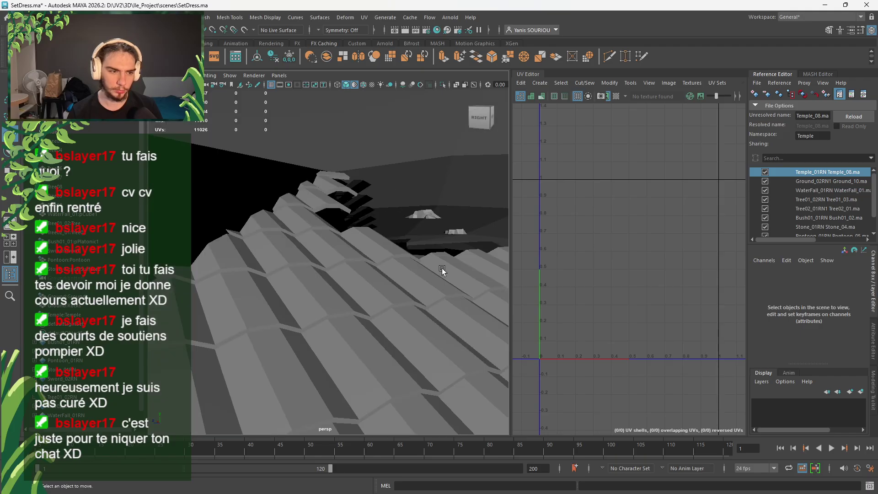
left_click_drag(418, 278, 353, 290, "alt")
scroll(429, 275, "down", 5)
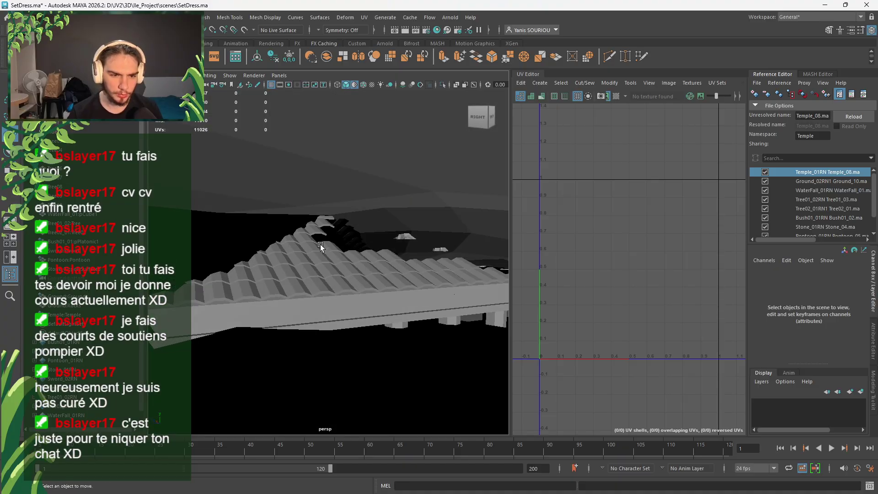
In Temple_08, delete the fourth row's end tiles and one tile below them in each of the fifth and sixth rows
key("alt+Tab")
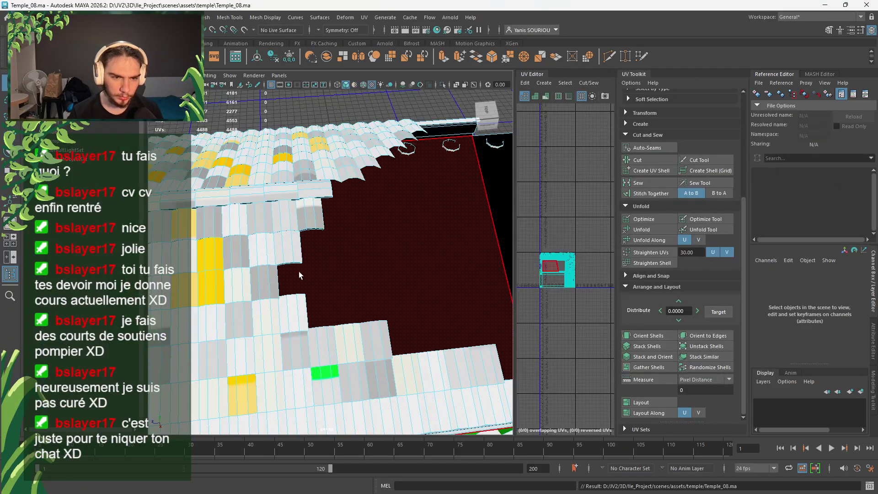
key("Delete")
left_click(268, 315)
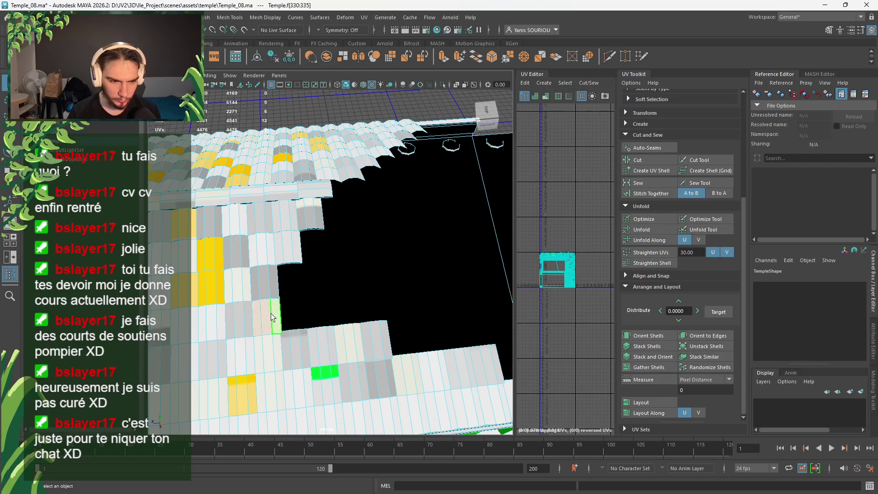
key("Delete")
left_click(248, 319)
key("Delete")
double_click(243, 353)
key("Delete")
double_click(251, 392)
key("Delete")
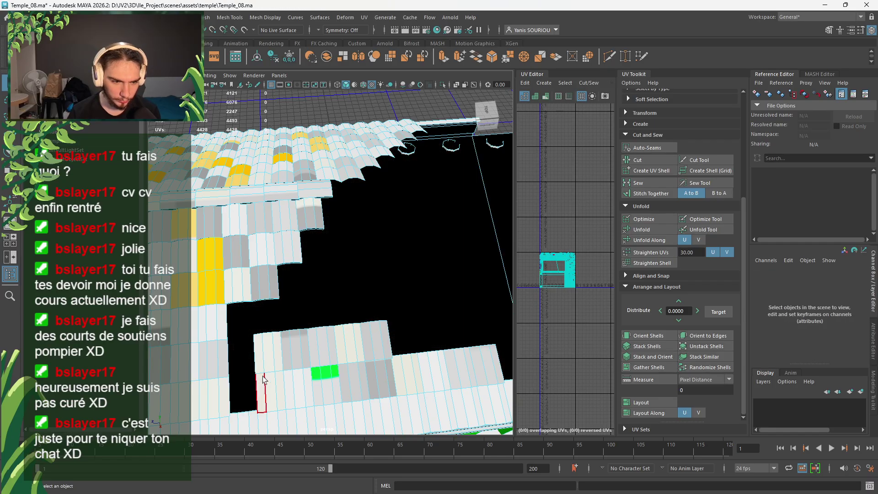
Delete the next four tiles of the fifth row and the next two of the sixth row, working towards the cliff side
double_click(269, 361)
key("Delete")
double_click(272, 387)
key("Delete")
left_click(303, 387)
key("Delete")
left_click(307, 361)
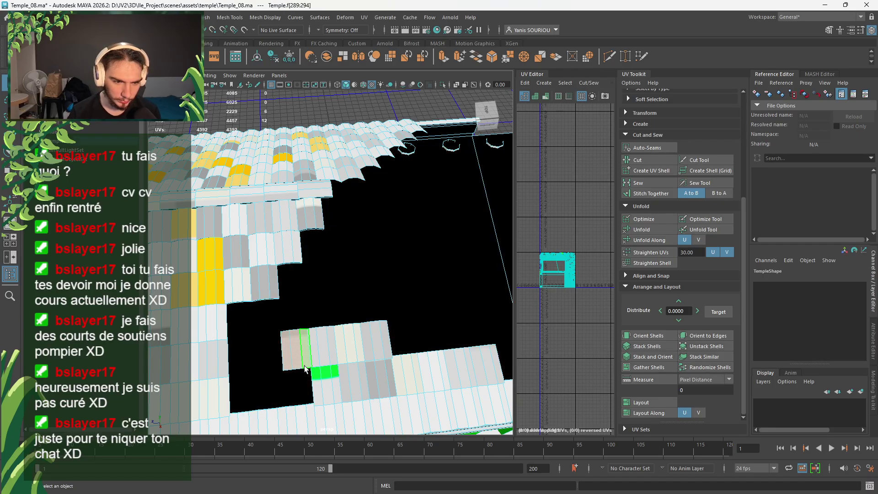
key("Delete")
left_click(322, 352)
key("Delete")
left_click(342, 355)
key("Delete")
Delete the fifth row's last tile and three sixth-row tiles, including the one with the green patch
left_click(394, 349)
double_click(379, 351)
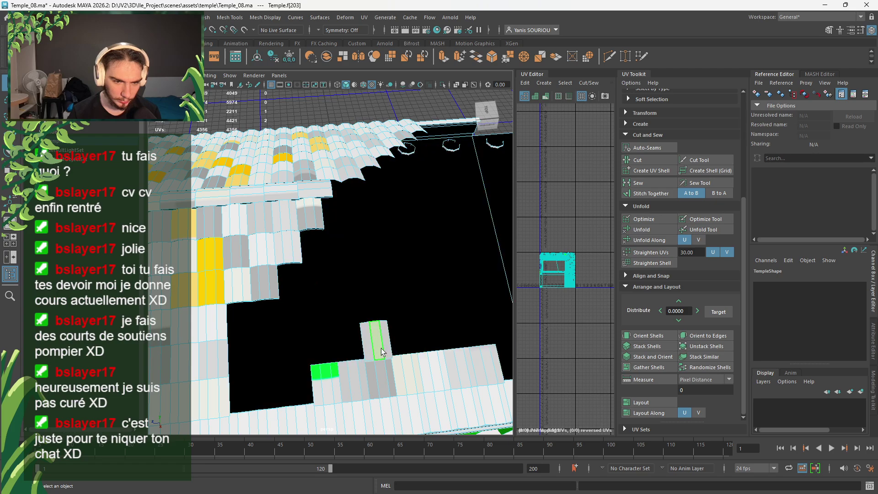
key("Delete")
double_click(380, 367)
key("Delete")
double_click(359, 378)
key("Delete")
double_click(320, 391)
key("Delete")
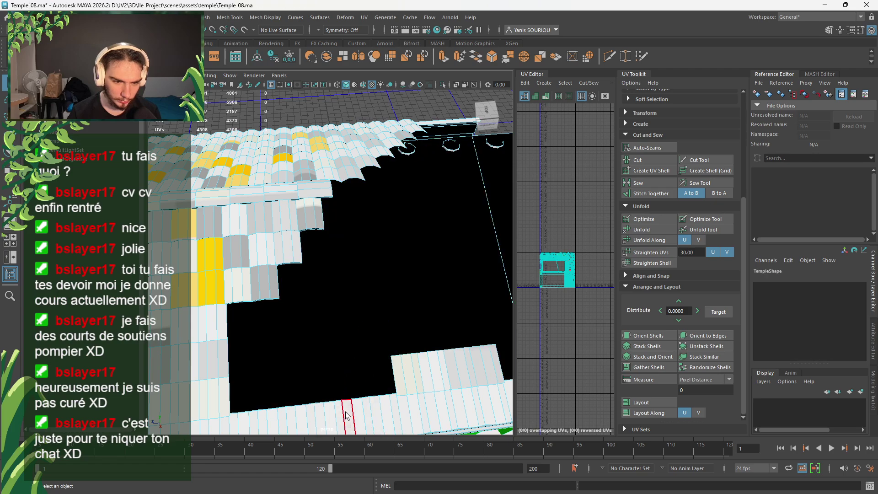
Delete three tiles in the middle of the bottom roof row, exposing the green section of the beam
double_click(349, 414)
key("Delete")
left_click(372, 417)
double_click(373, 419)
key("Delete")
double_click(413, 407)
key("Delete")
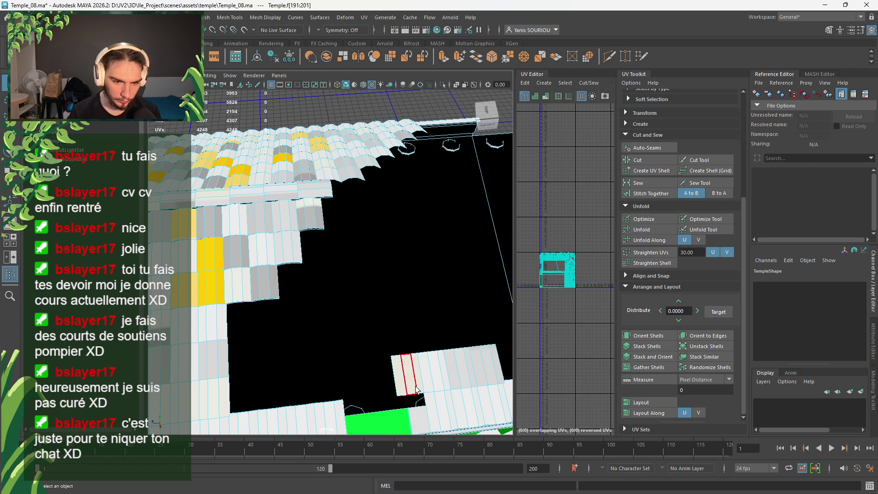
Delete the remaining block of sixth-row tiles at the cliff end of the slope
double_click(407, 380)
key("Delete")
double_click(432, 379)
key("Delete")
double_click(462, 371)
key("Delete")
double_click(481, 359)
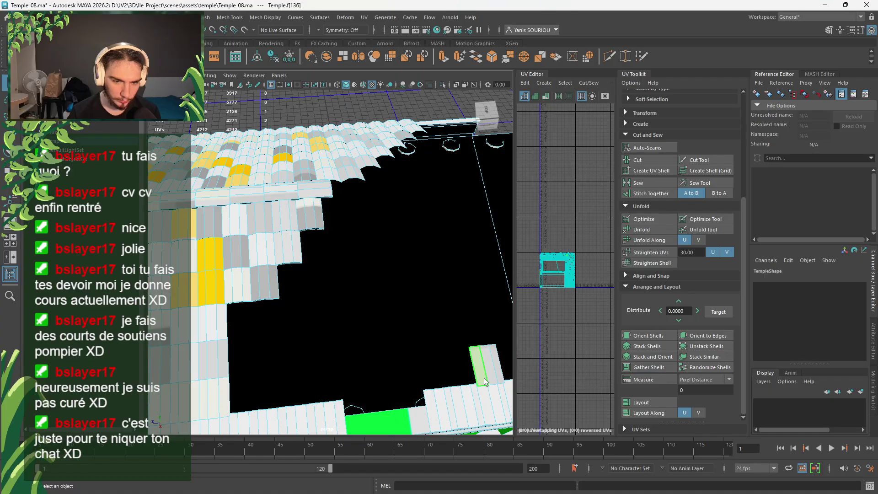
key("Delete")
Delete three bottom-row tiles near the roof's cliff-side corner
double_click(487, 400)
key("Delete")
double_click(460, 403)
key("Delete")
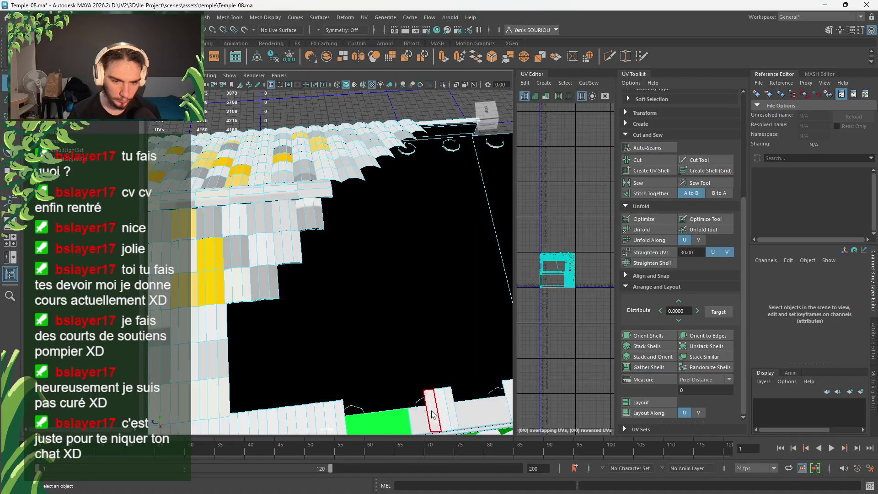
double_click(433, 405)
key("Delete")
Delete the last stray tile by the corner and the bottom-row tiles along the green beam, up to the rows above
middle_click_drag(432, 405, 333, 227, "alt")
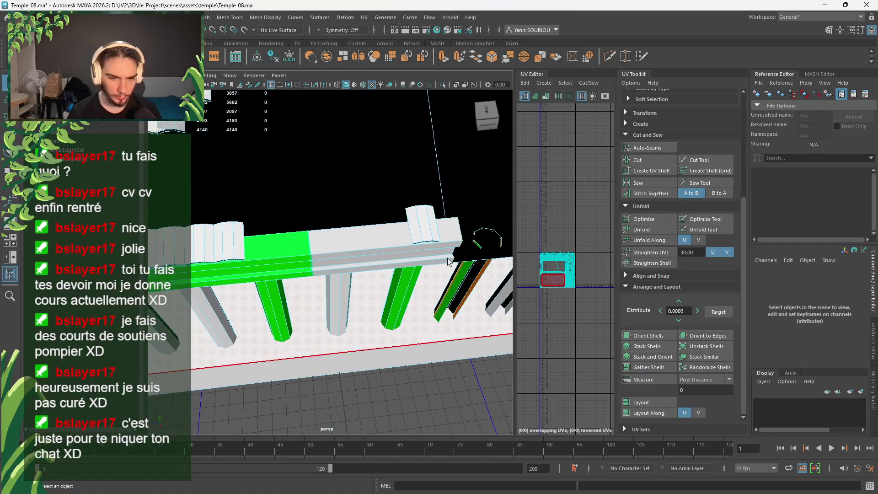
double_click(426, 218)
key("Delete")
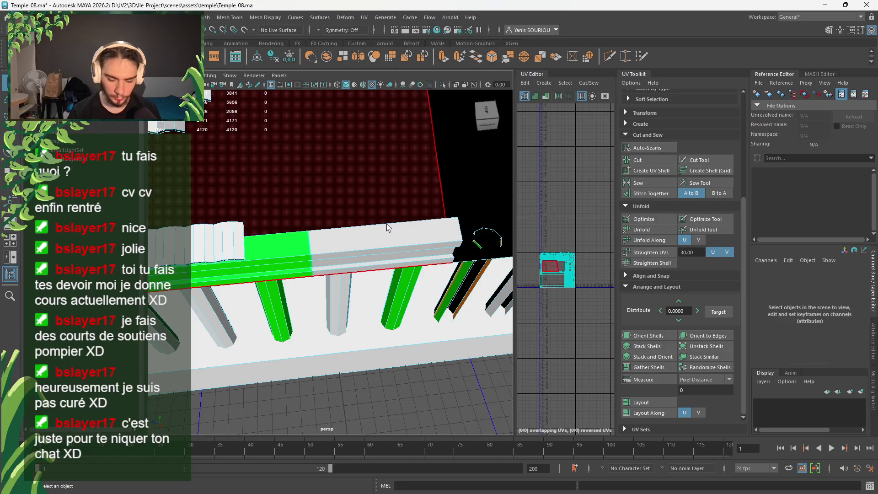
double_click(224, 254)
key("Delete")
double_click(208, 259)
key("Delete")
double_click(180, 256)
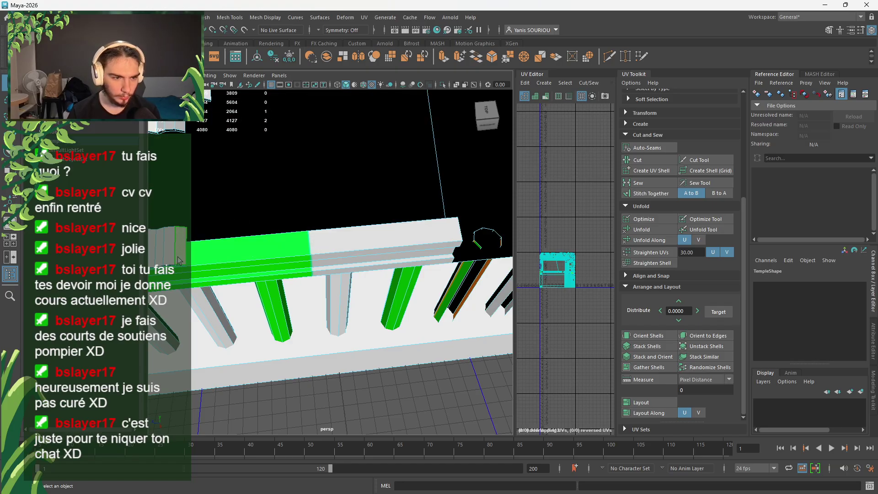
key("Delete")
double_click(154, 254)
scroll(160, 254, "down", 5)
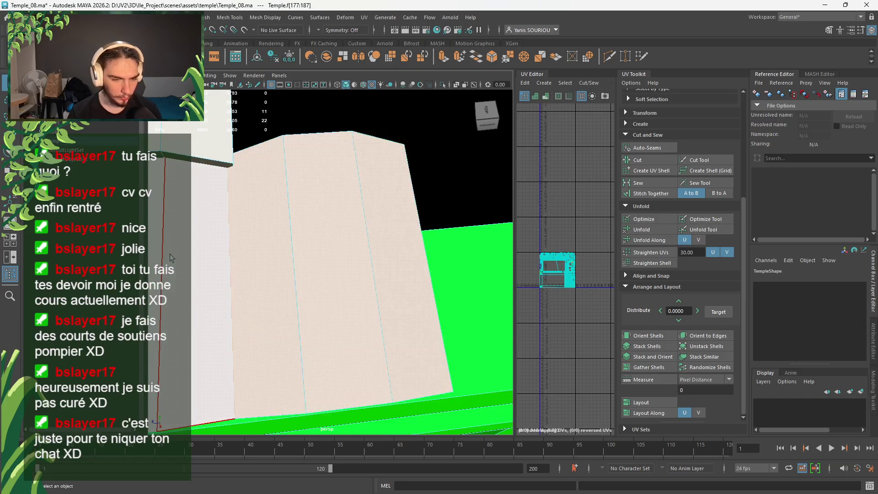
key("Delete")
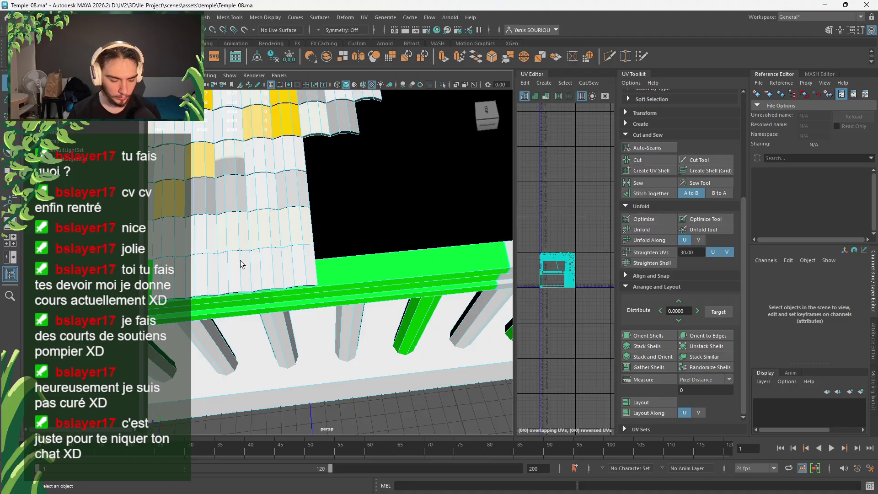
Reload the Temple_08.ma reference in the SetDress scene, and return to the temple file
key("alt+Tab")
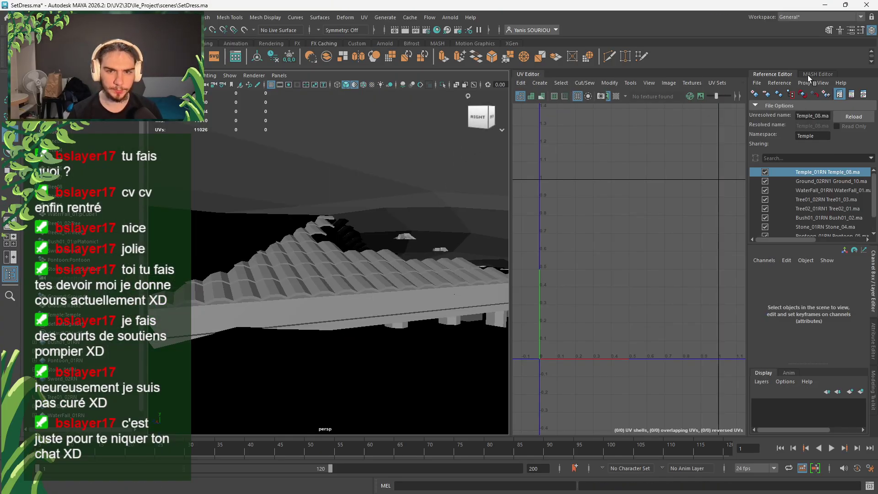
left_click(847, 115)
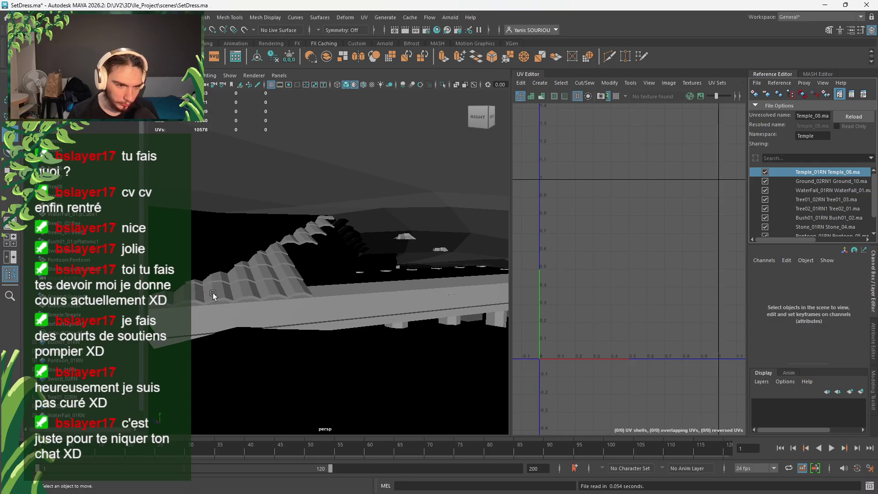
key("alt+Tab")
Delete the cliff-side end tile of the third row from the bottom and the two end tiles of the row below it
left_click(293, 197)
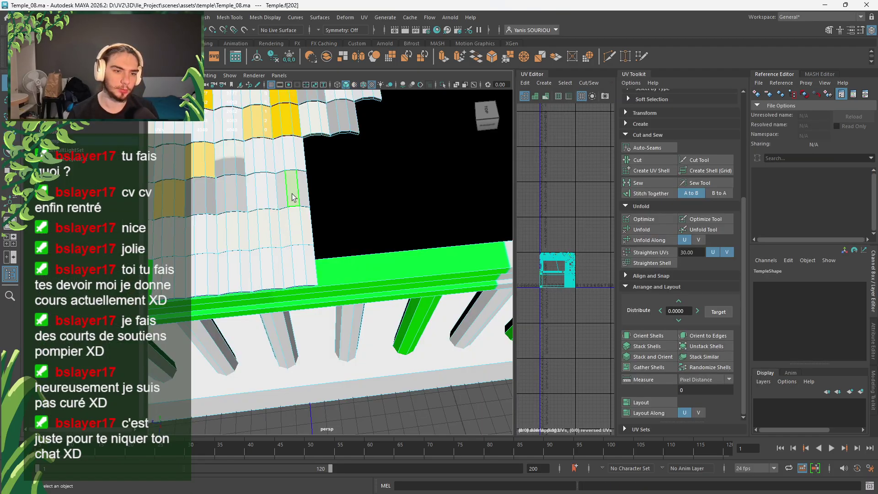
key("Delete")
double_click(295, 227)
key("Delete")
double_click(264, 232)
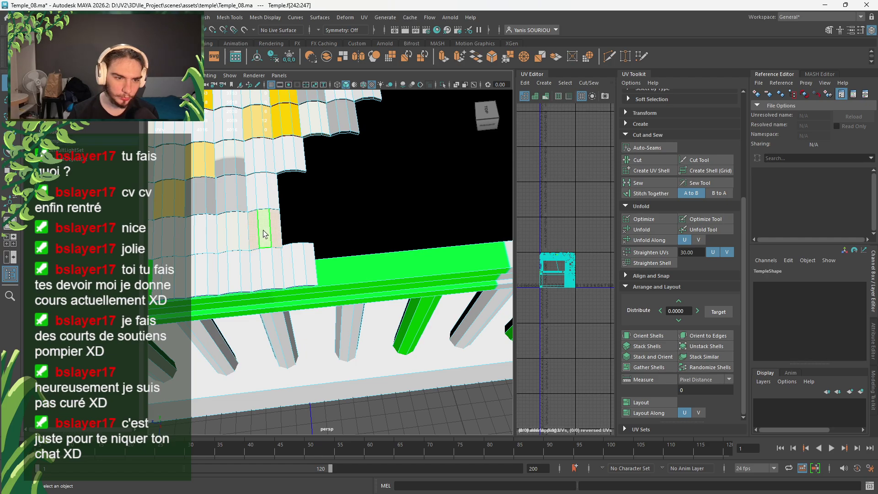
key("Delete")
Delete four tiles one by one from the cliff-side end of the bottom roof row along the green beam
left_click(295, 260)
key("Delete")
double_click(271, 264)
key("Delete")
double_click(229, 270)
key("Delete")
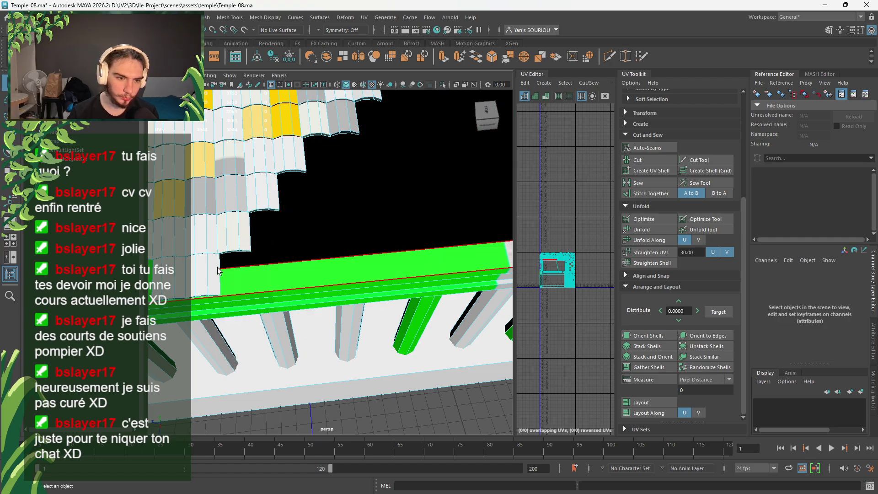
double_click(204, 275)
key("Delete")
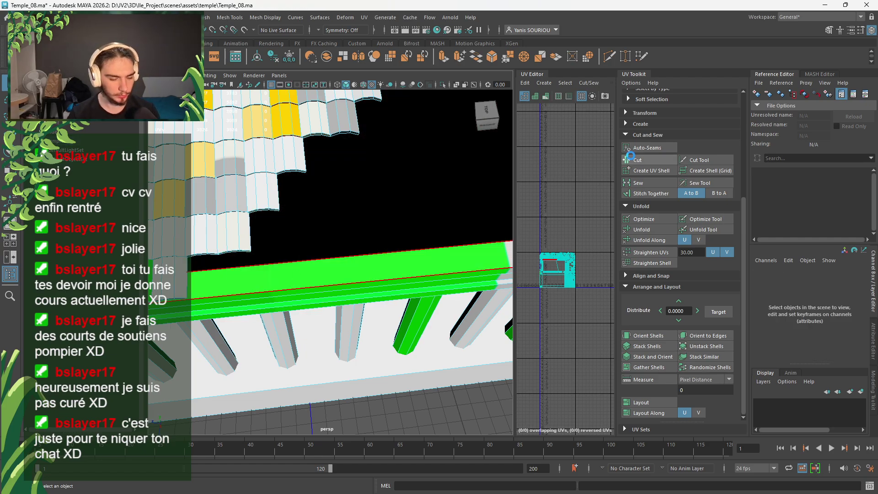
Try to relink the SetDress scene's missing temple reference to Temple_08.ma in the scenes/assets/temple folder
key("alt+Tab")
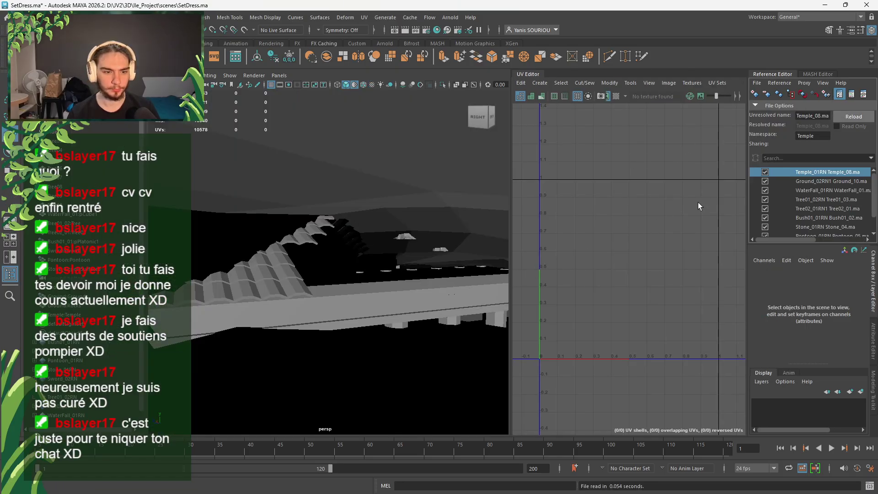
key("alt+Tab")
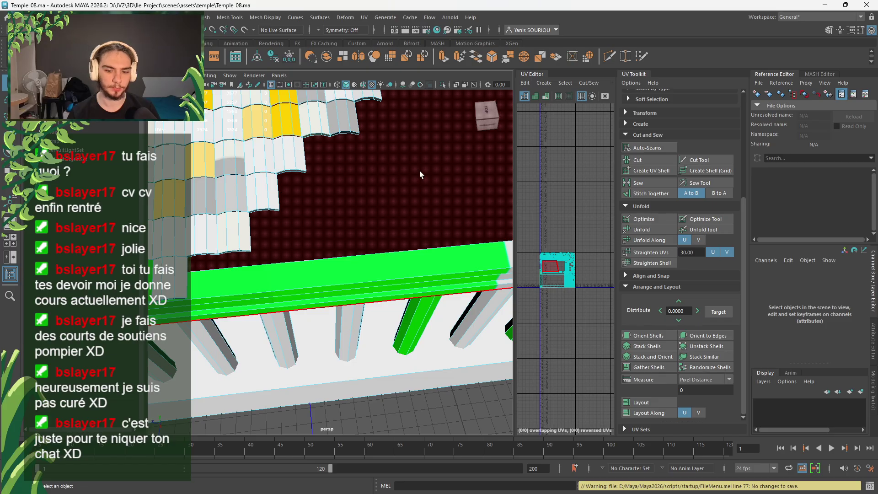
key("alt+Tab")
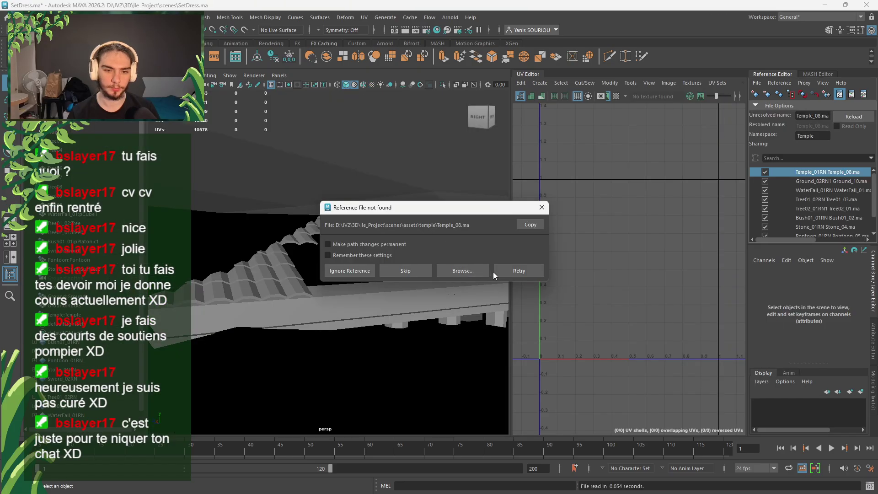
left_click(477, 271)
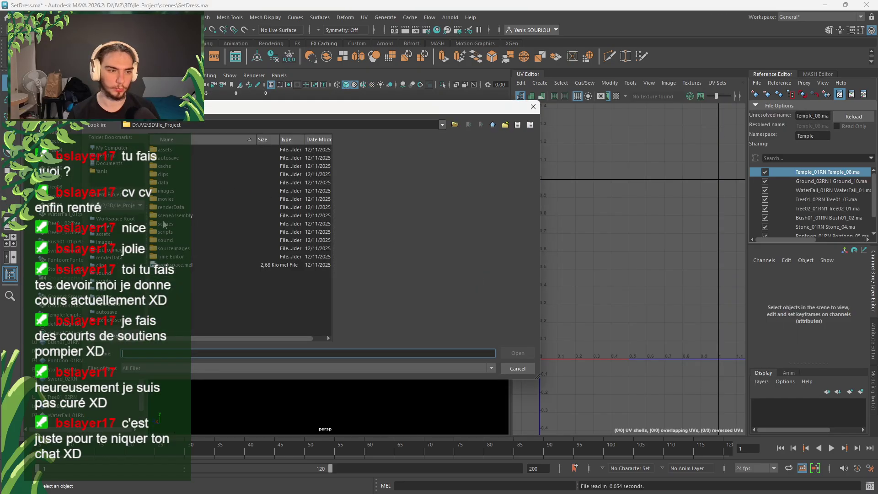
double_click(165, 224)
double_click(200, 149)
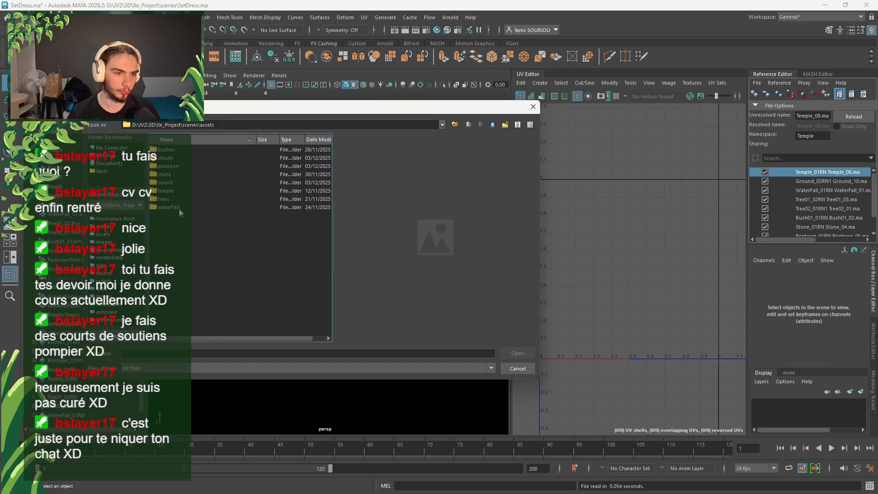
double_click(173, 192)
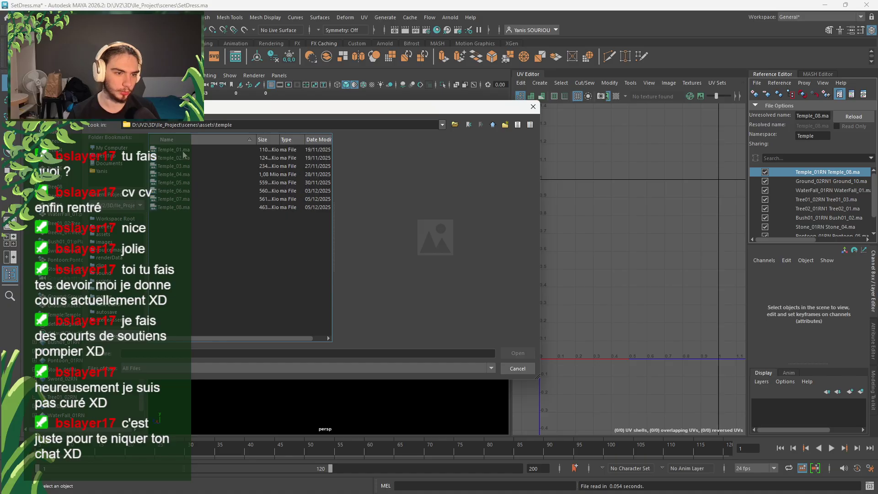
double_click(193, 207)
Browse to scenes/assets/temple again, load Temple_08.ma as the temple reference, and inspect the temple beside the cliff
left_click(454, 271)
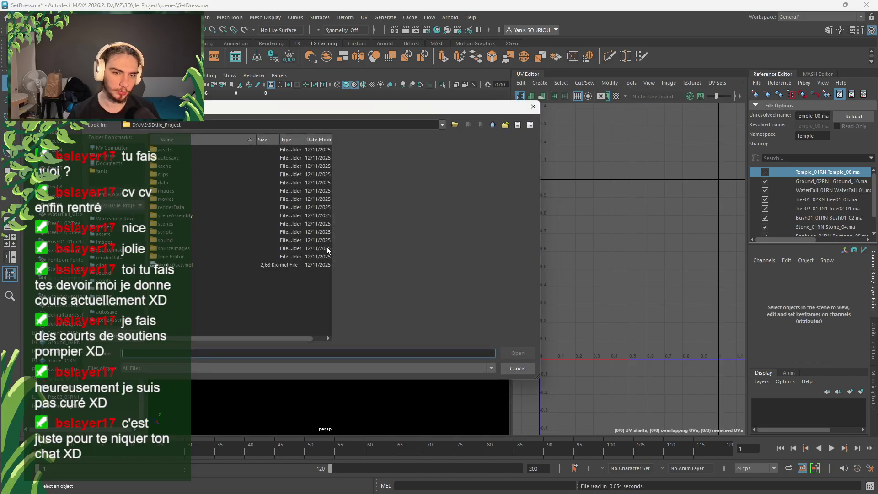
double_click(169, 224)
double_click(206, 157)
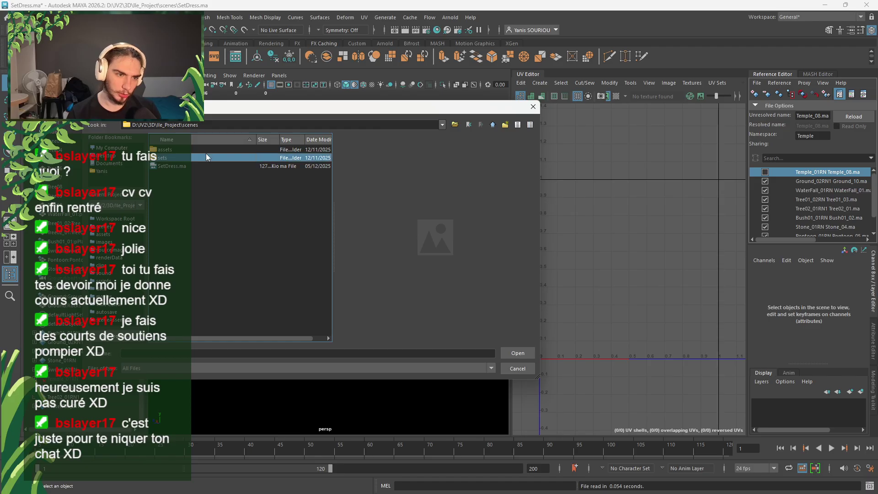
left_click(492, 124)
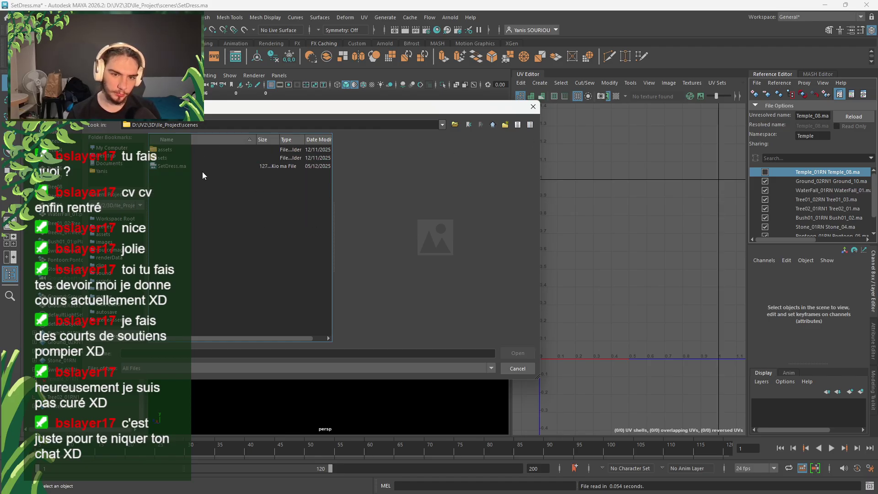
double_click(171, 150)
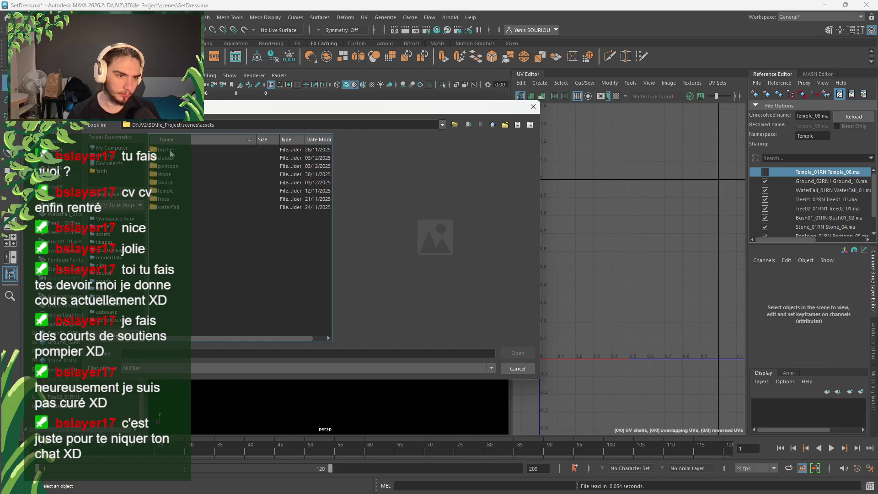
double_click(169, 191)
double_click(172, 207)
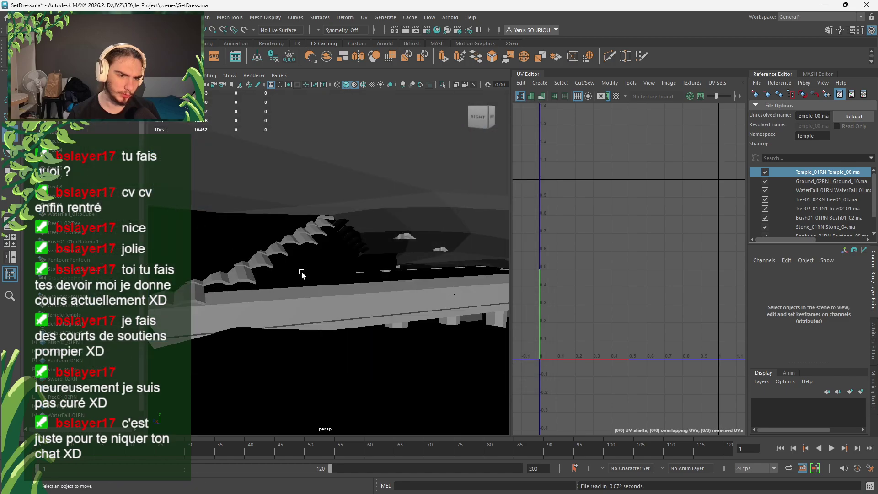
left_click_drag(294, 311, 427, 254, "alt")
scroll(416, 313, "down", 6)
Return to the temple file and widen the UV Editor to show the temple's whole UV layout
key("alt+Tab")
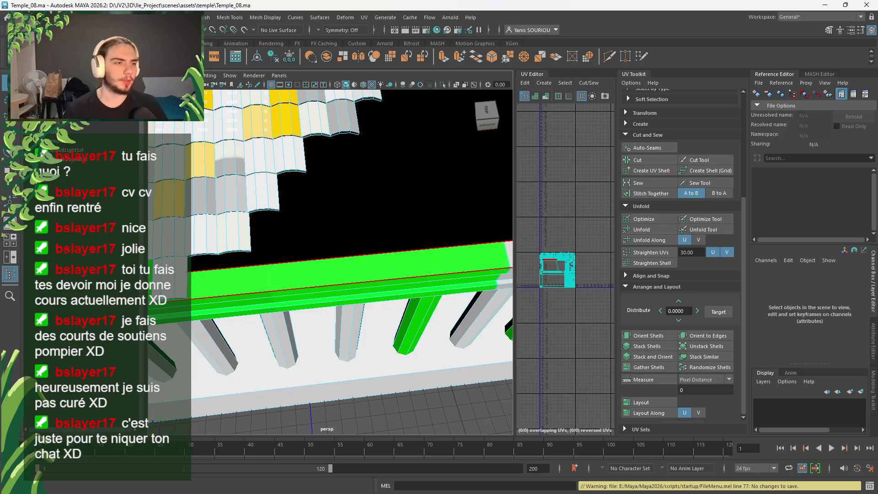
left_click(20, 17)
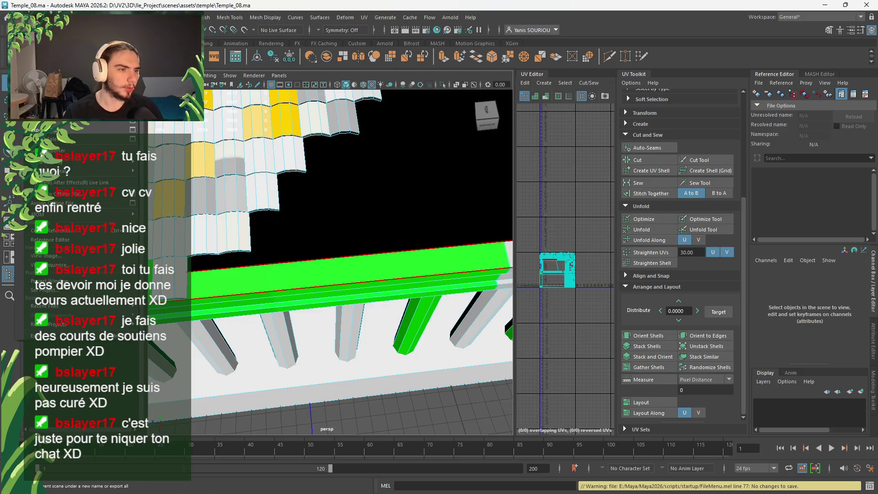
left_click(62, 59)
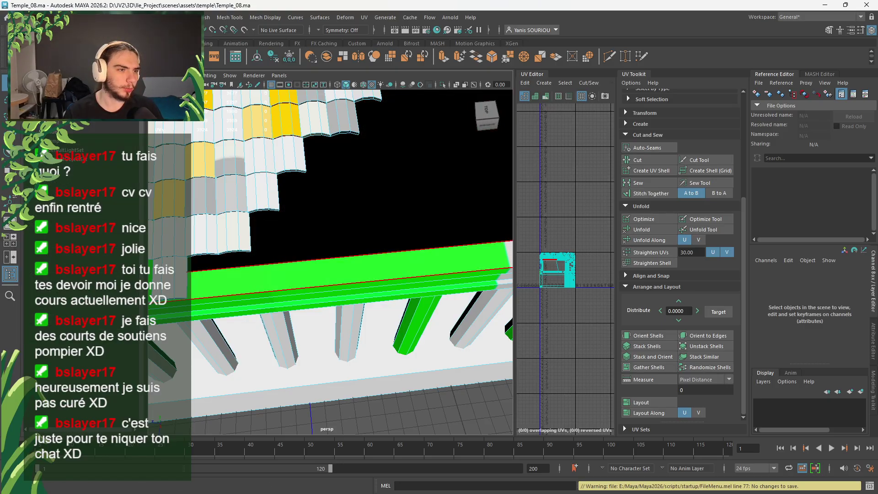
left_click(20, 17)
mouse_move(36, 17)
left_click(590, 263)
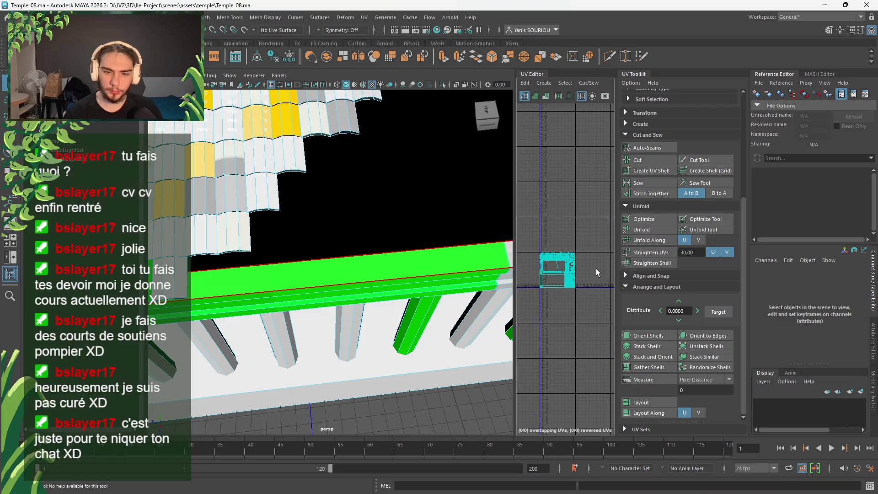
scroll(595, 270, "up", 10)
scroll(522, 265, "down", 5)
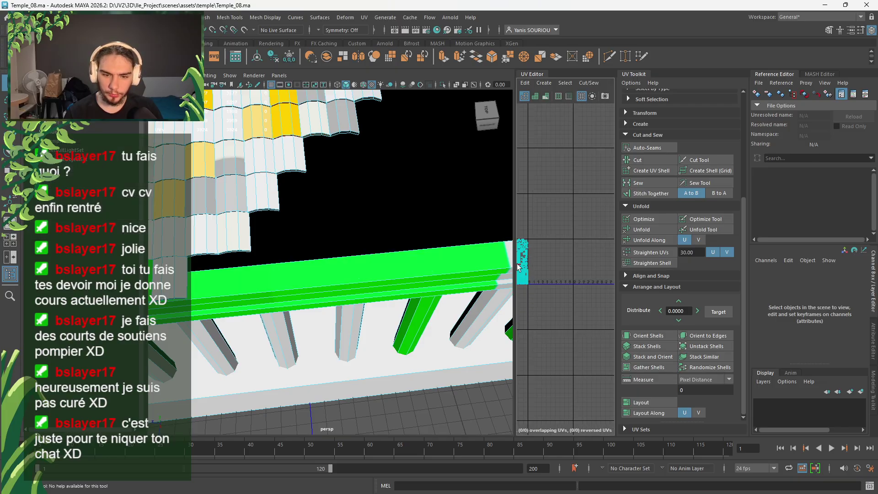
left_click(511, 269)
left_click_drag(514, 266, 353, 266)
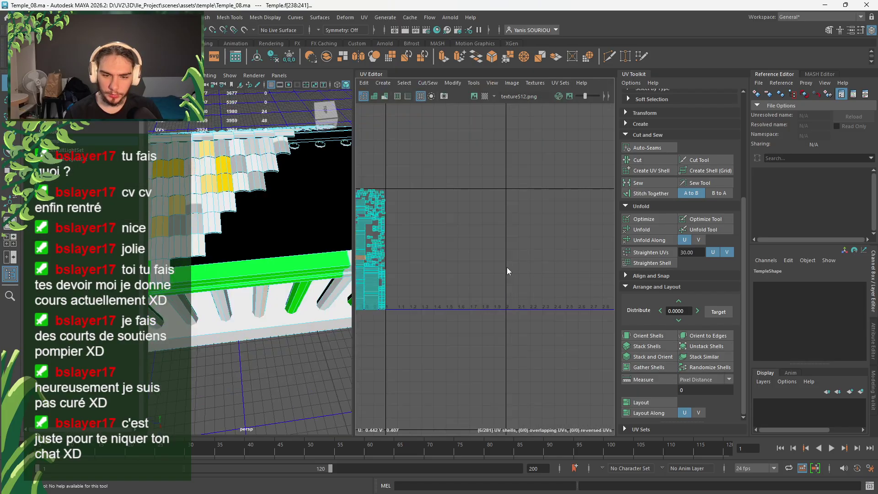
right_click_drag(506, 267, 448, 257)
middle_click_drag(448, 257, 556, 265, "alt")
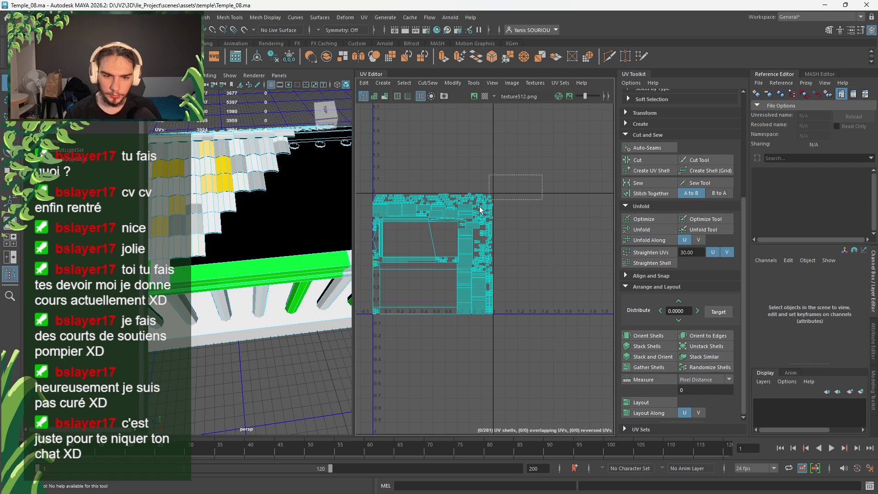
Select all of the temple's UV shells, repack them with Layout, and save Temple_08.ma
left_click_drag(481, 211, 369, 351)
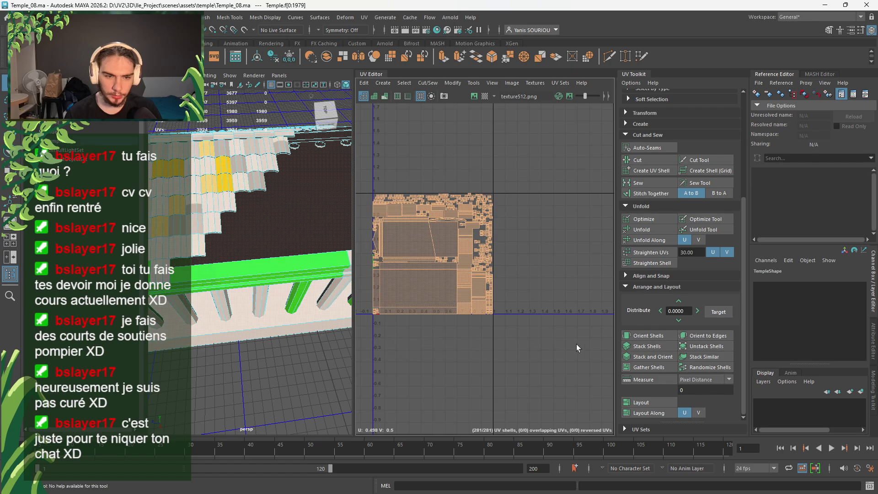
left_click(640, 401)
left_click(471, 375)
scroll(459, 334, "up", 2)
middle_click_drag(460, 334, 526, 351, "alt")
scroll(508, 323, "up", 3)
middle_click_drag(503, 255, 522, 327, "alt")
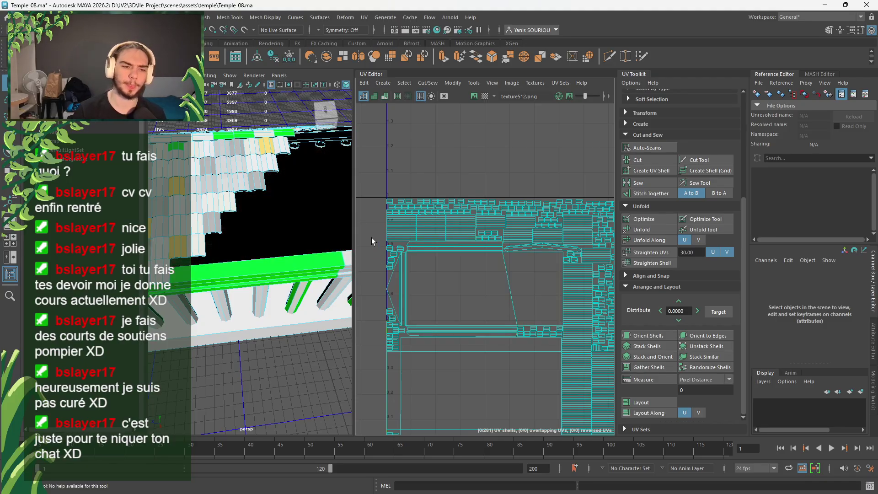
key("ctrl+s")
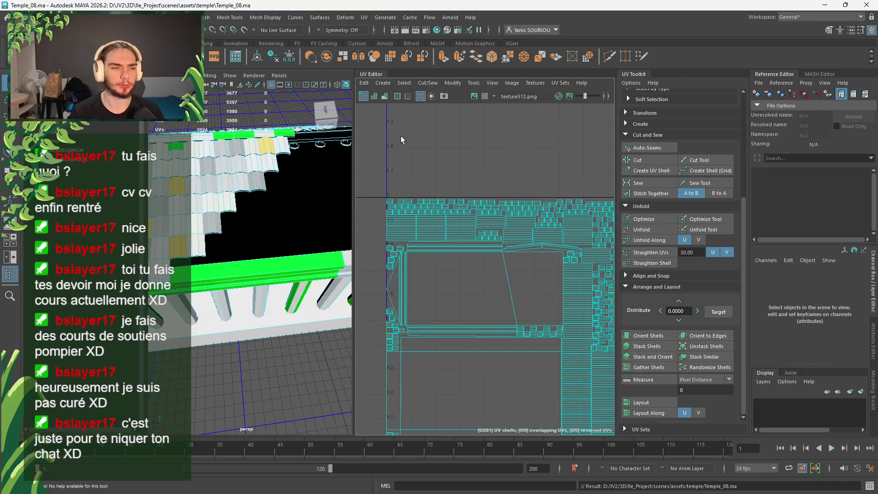
Glance at the SetDress scene, and open Ground_10.ma from scenes/sets in the window holding the temple file
key("alt+Tab")
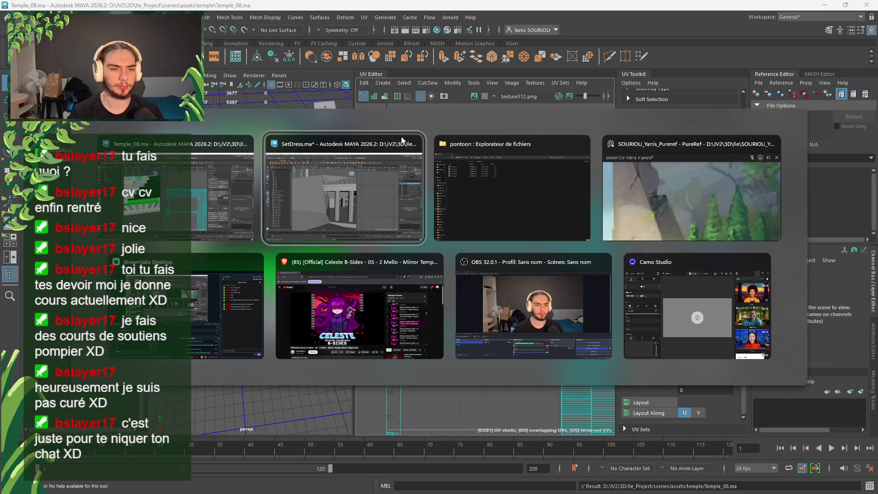
left_click(401, 139)
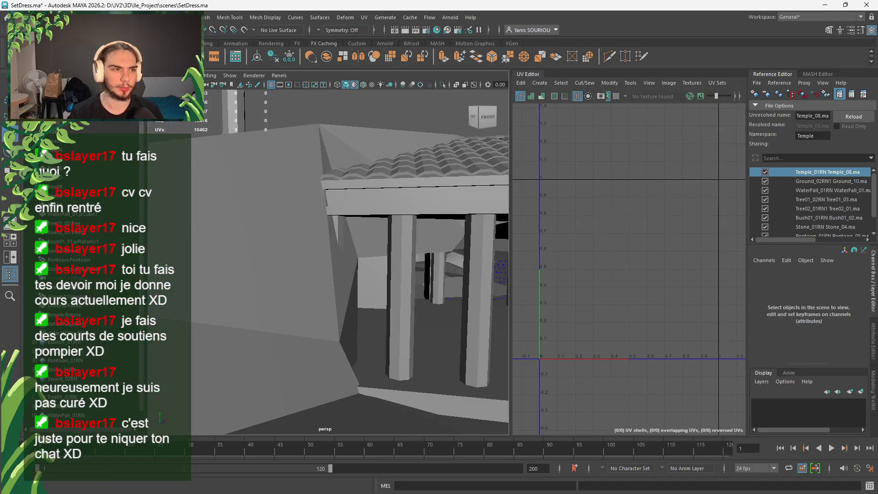
key("alt+Tab")
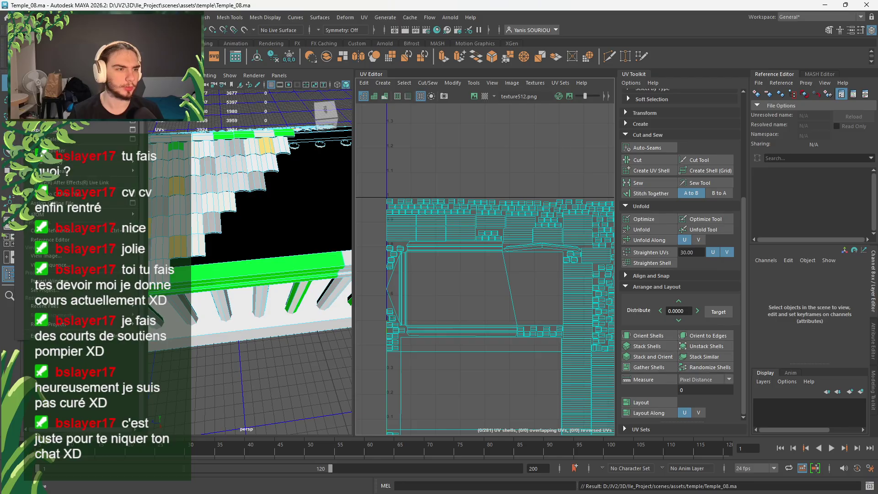
key("ctrl+o")
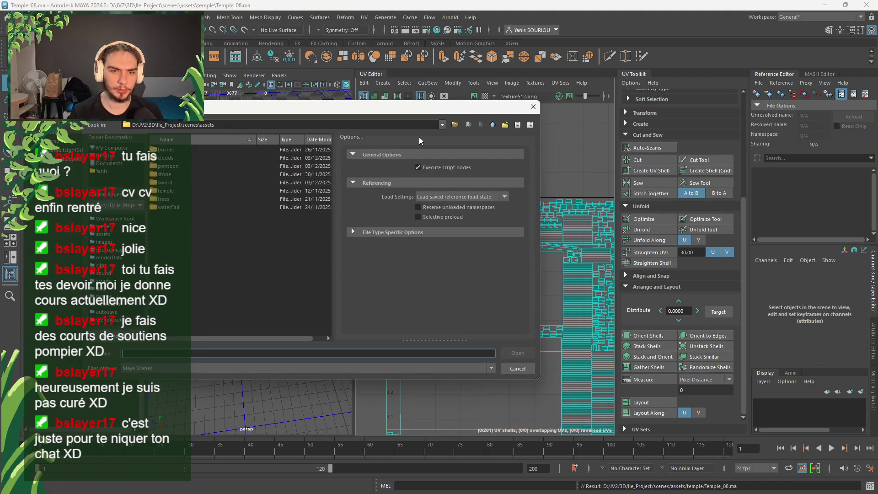
left_click(493, 125)
double_click(191, 156)
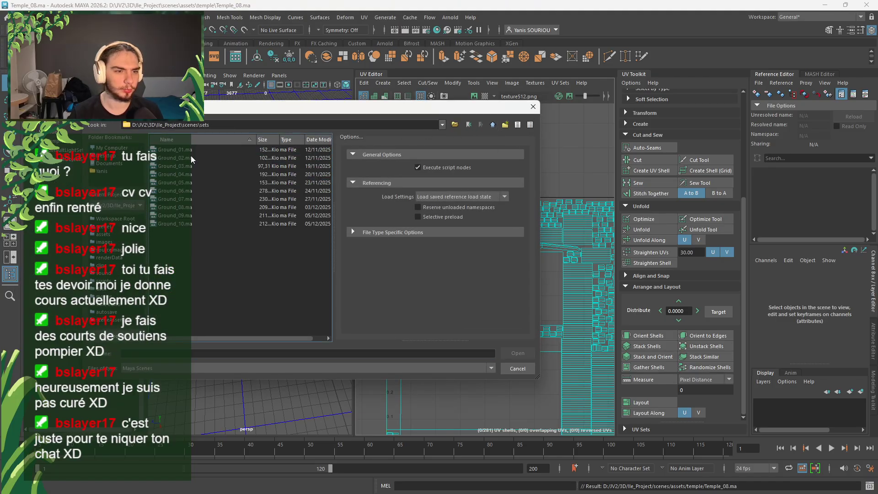
double_click(175, 224)
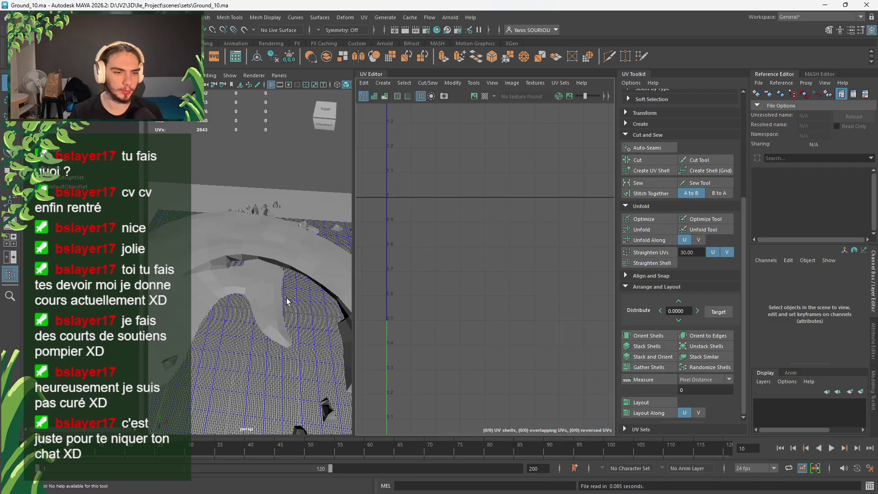
Save the ground scene as a new version named Ground_11.ma in scenes/sets
left_click_drag(246, 297, 293, 274, "alt")
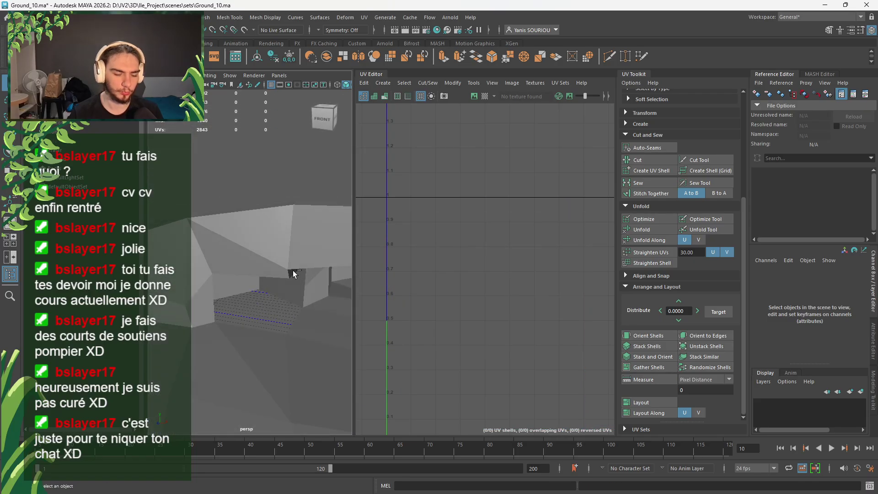
key("ctrl+shift+s")
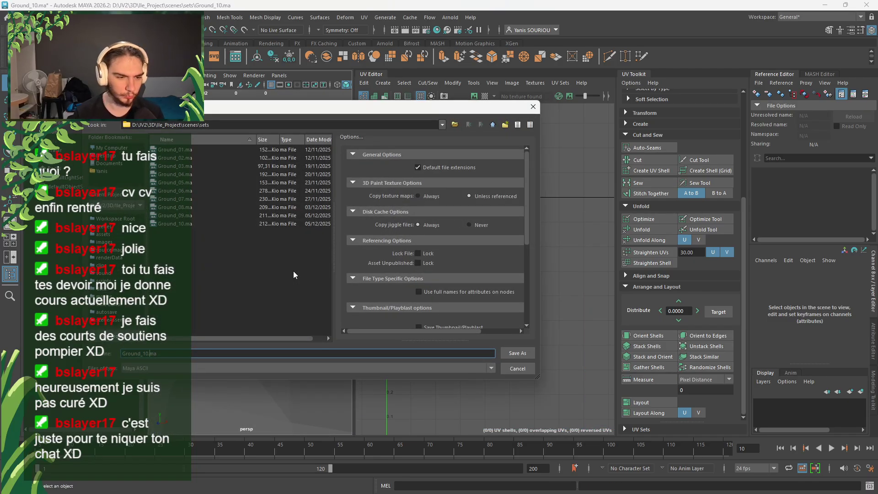
key("BackSpace")
type("1")
key("Return")
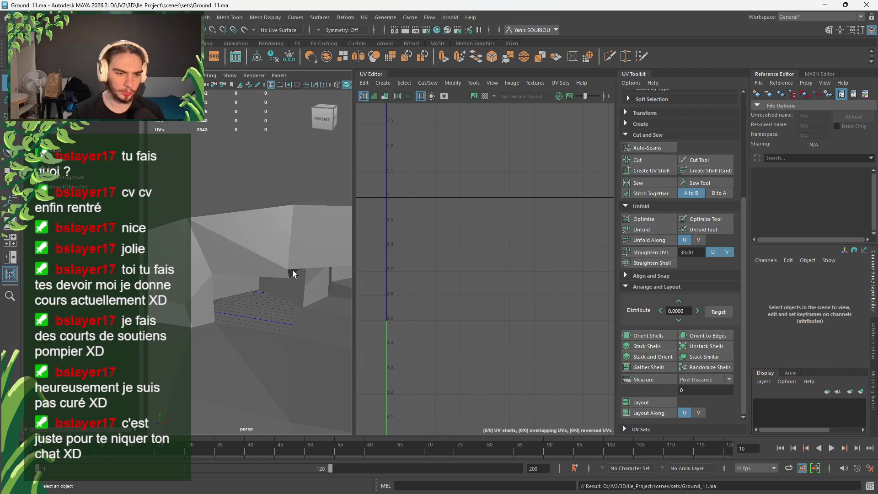
Switch to the SetDress scene, point the ground reference to Ground_11.ma, and reload it
key("alt+Tab")
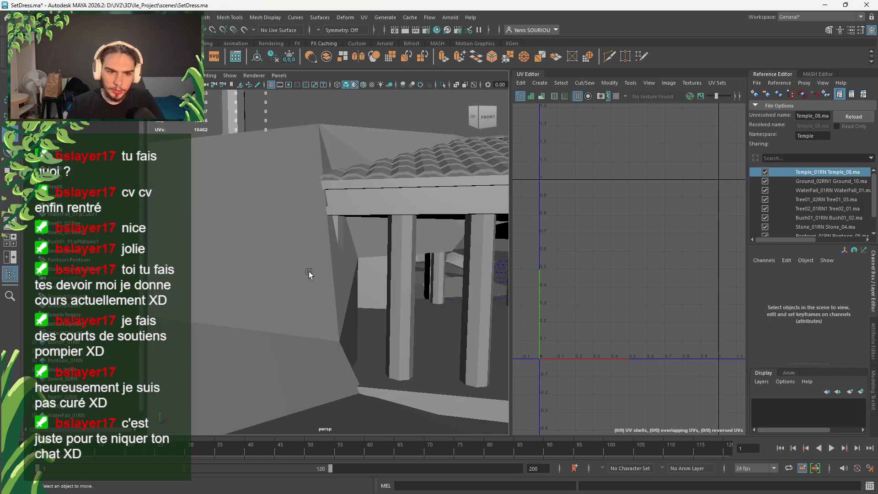
left_click(309, 274)
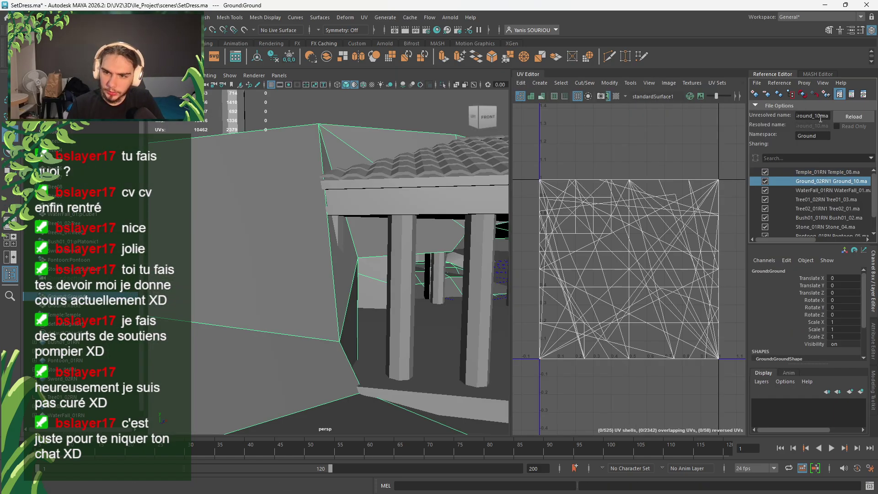
key("BackSpace")
type("1")
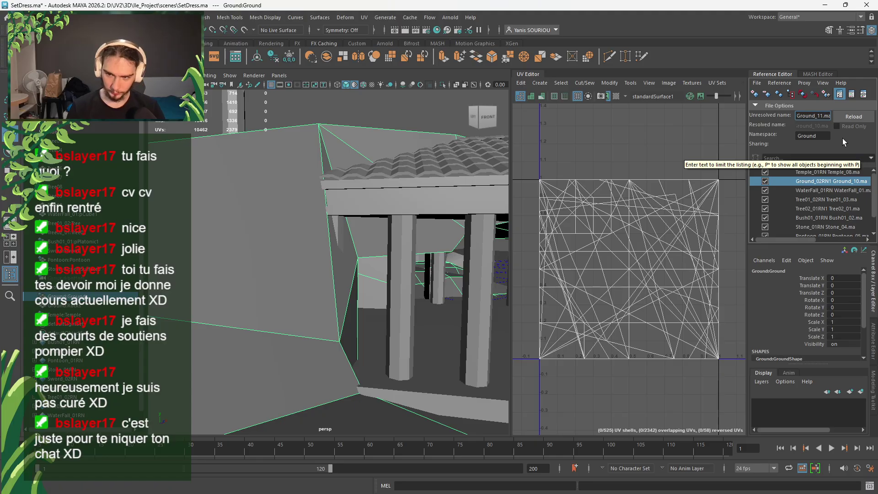
left_click(856, 117)
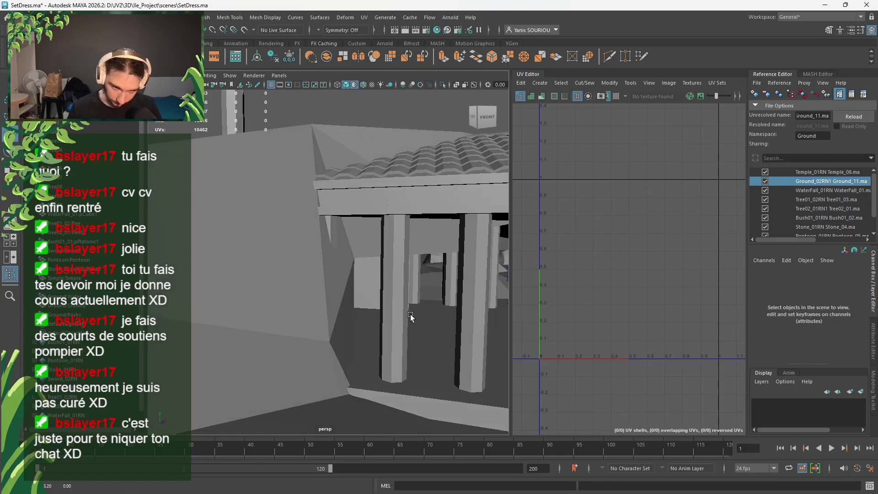
Return to Ground_11.ma, move the vertical corner edge of the cliff wall outward to widen the temple recess, and save the file
key("alt+Tab")
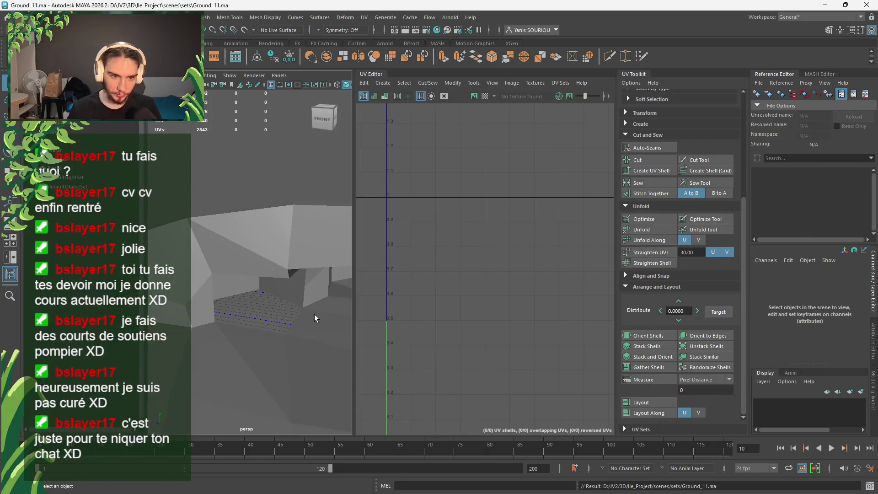
scroll(224, 317, "up", 5)
middle_click_drag(223, 318, 260, 271, "alt")
scroll(260, 271, "down", 2)
left_click_drag(260, 269, 260, 271, "alt")
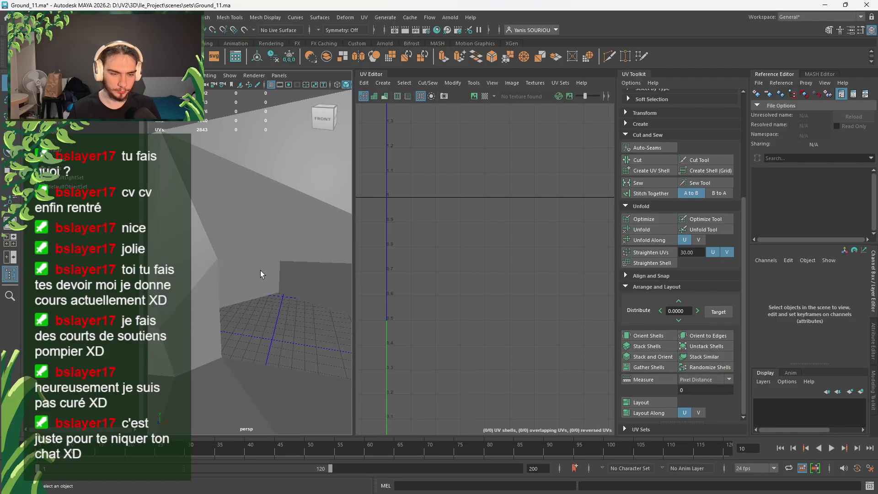
right_click_drag(249, 241, 249, 208)
left_click(220, 309)
key("w")
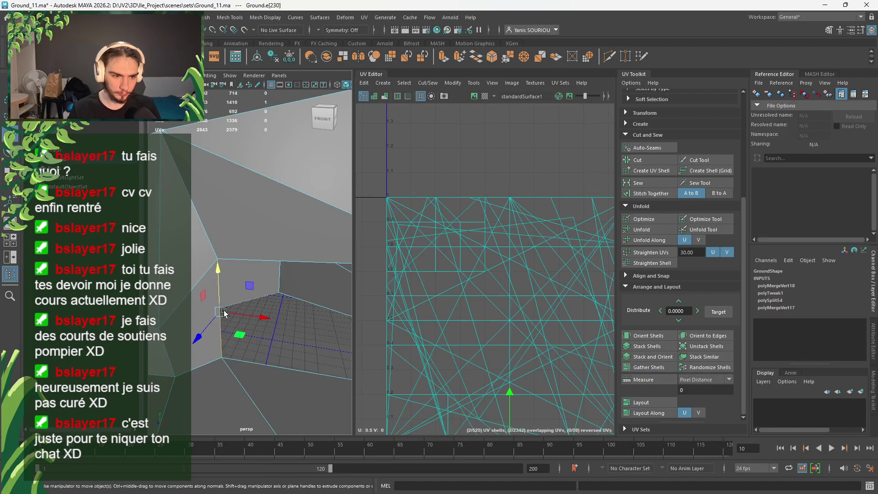
middle_click_drag(237, 337, 215, 345)
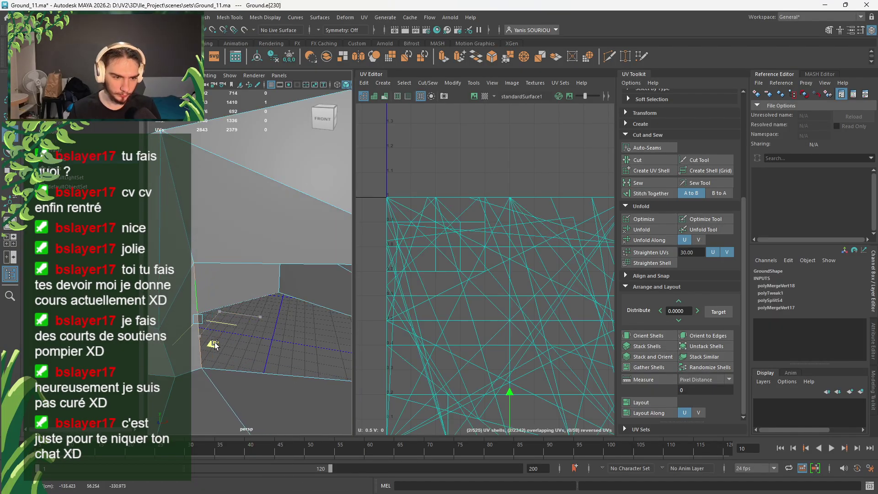
left_click(269, 351)
key("ctrl+s")
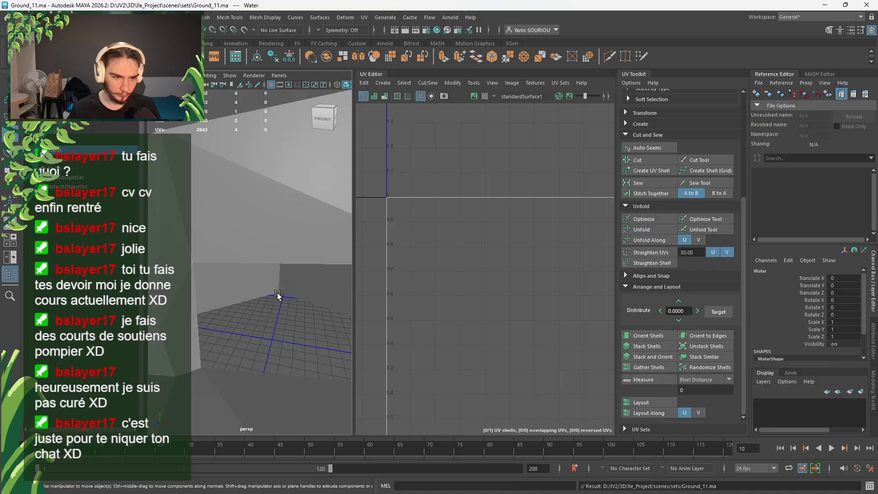
Select the ground mesh's edges along the rock overhang above the temple recess, checking the overhang against the temple in the SetDress scene
right_click_drag(274, 256, 284, 197)
left_click(286, 258)
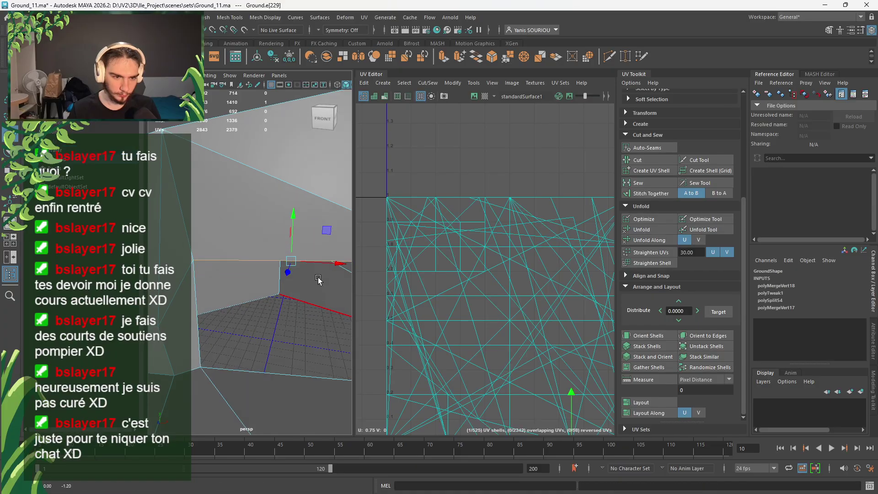
left_click_drag(317, 280, 278, 261, "alt")
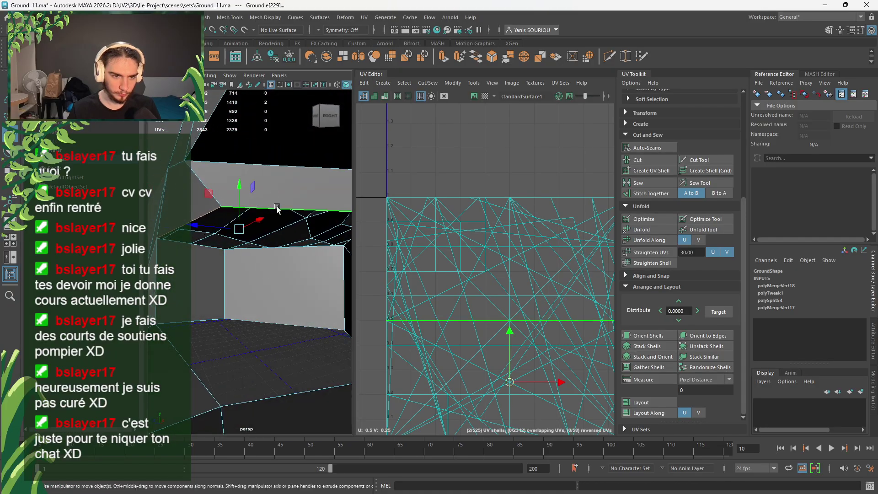
left_click_drag(277, 209, 297, 255, "alt")
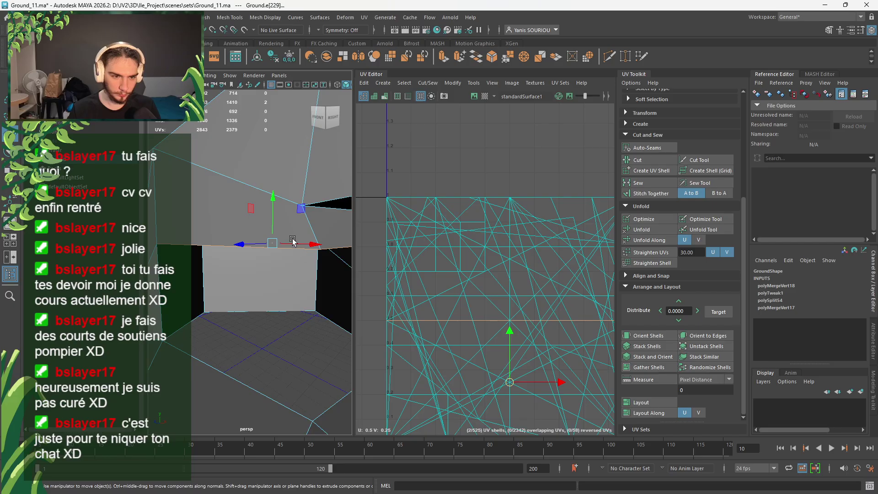
key("alt+Tab")
left_click_drag(418, 290, 386, 271, "alt")
key("alt+Tab")
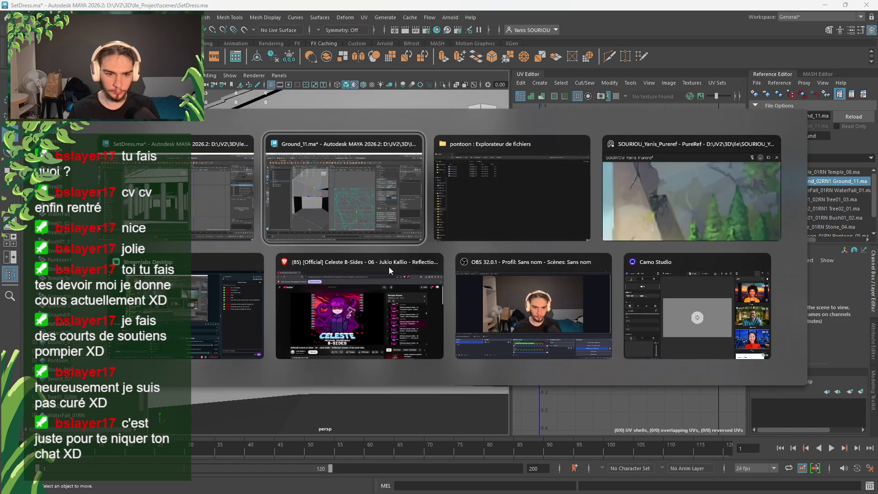
left_click_drag(310, 269, 246, 270, "alt")
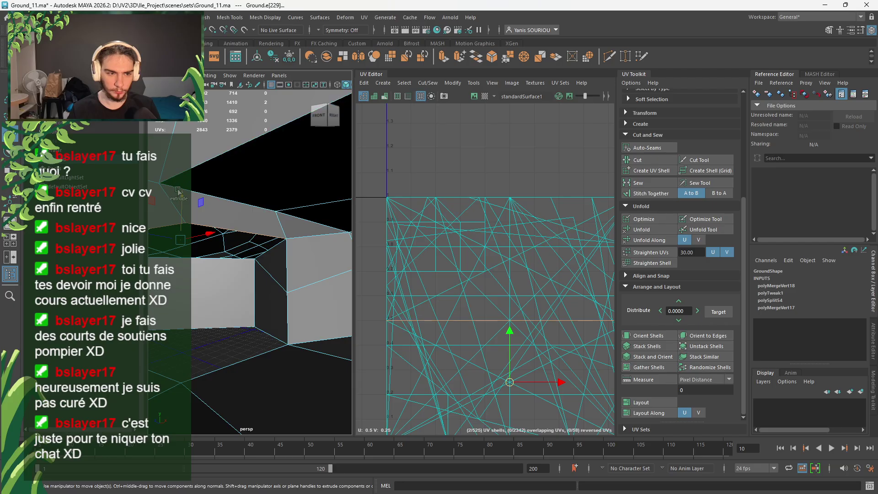
left_click(202, 189)
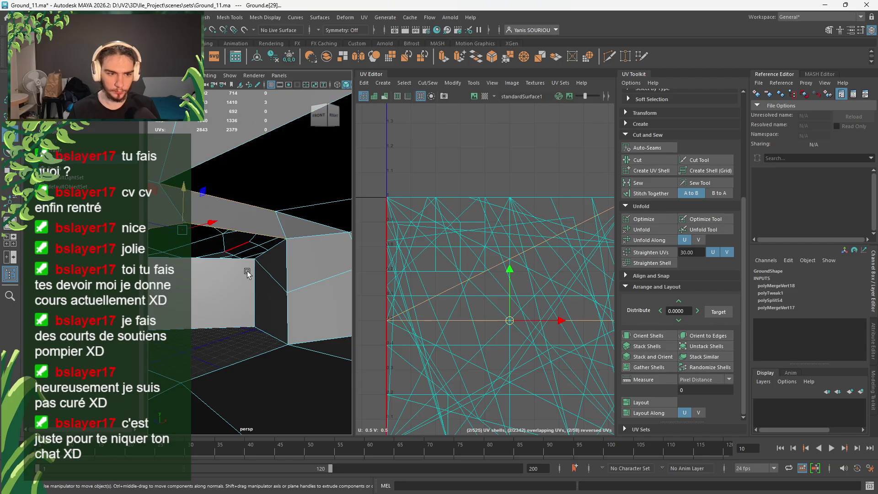
Raise the selected ground edge over the opening to a height of about 116 cm, save Ground_11.ma, and compare it with the SetDress scene
left_click_drag(247, 273, 218, 224, "alt")
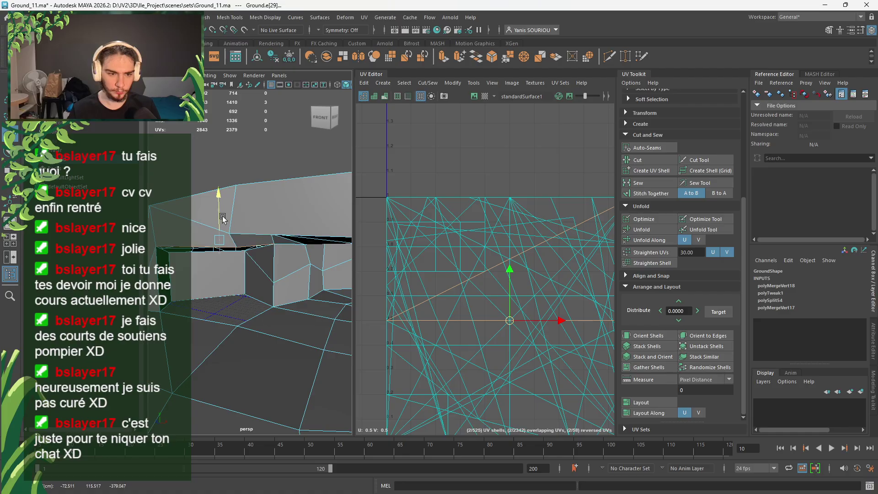
key("ctrl+s")
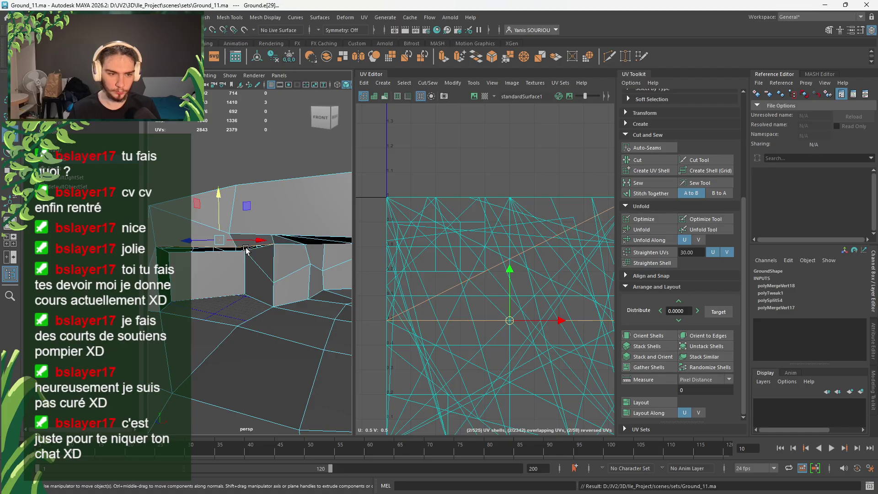
key("alt+Tab")
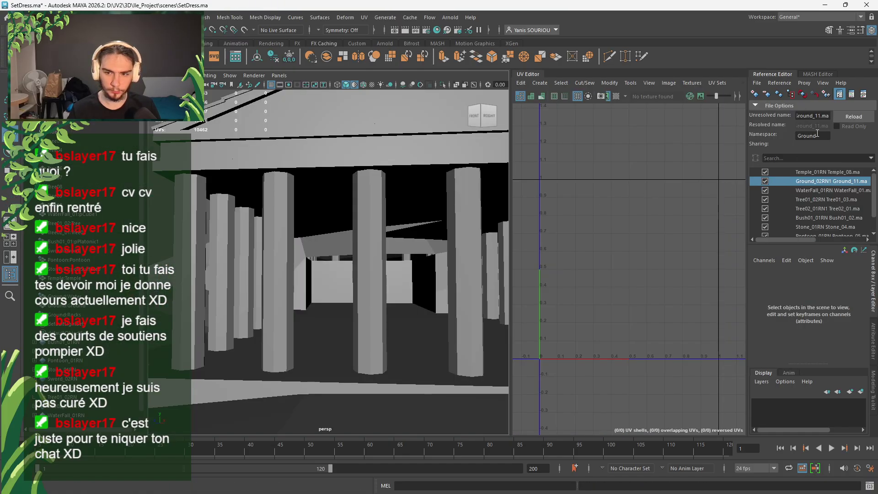
left_click_drag(282, 293, 333, 304, "alt")
key("alt+Tab")
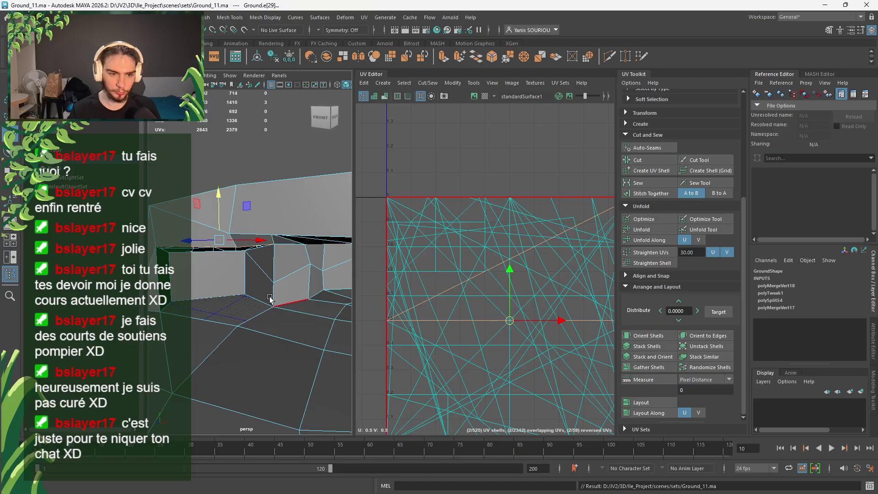
Raise the edge over the opening to about 123 cm and shift the vertical wall edge beside it to about X -145, Z -337
left_click_drag(216, 224, 219, 218)
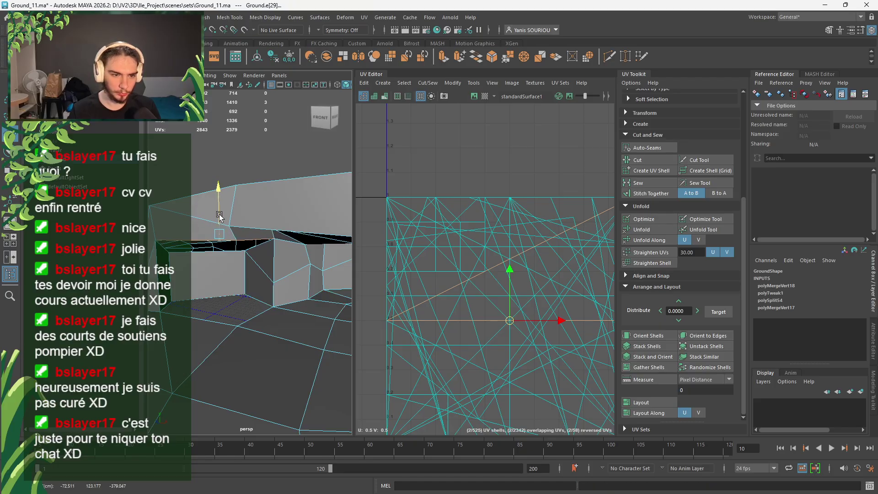
left_click_drag(176, 274, 246, 259, "alt")
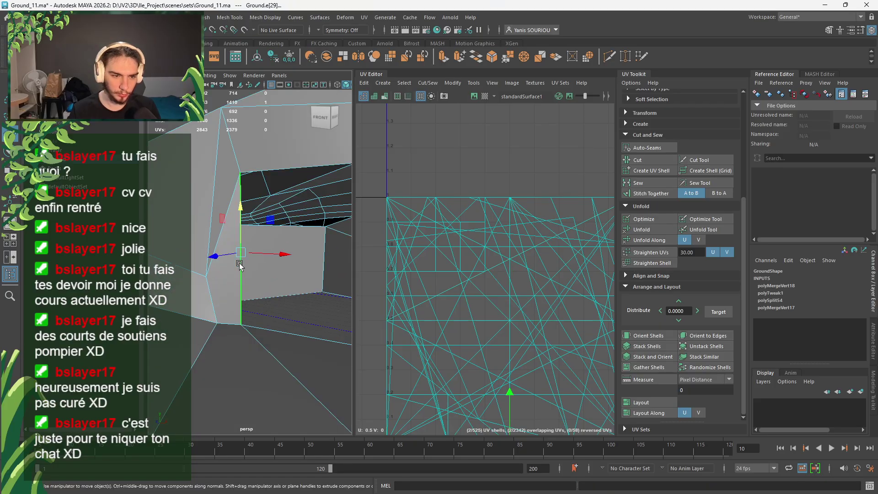
left_click_drag(273, 321, 244, 311, "alt")
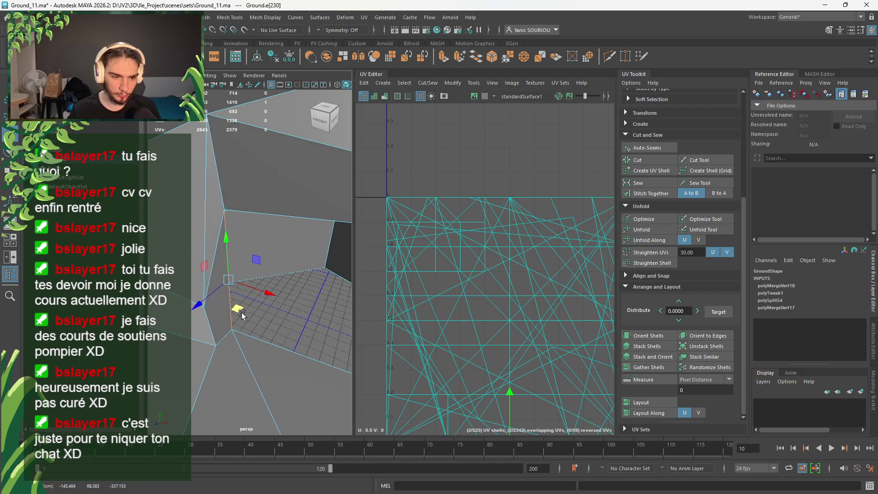
key("alt+Tab")
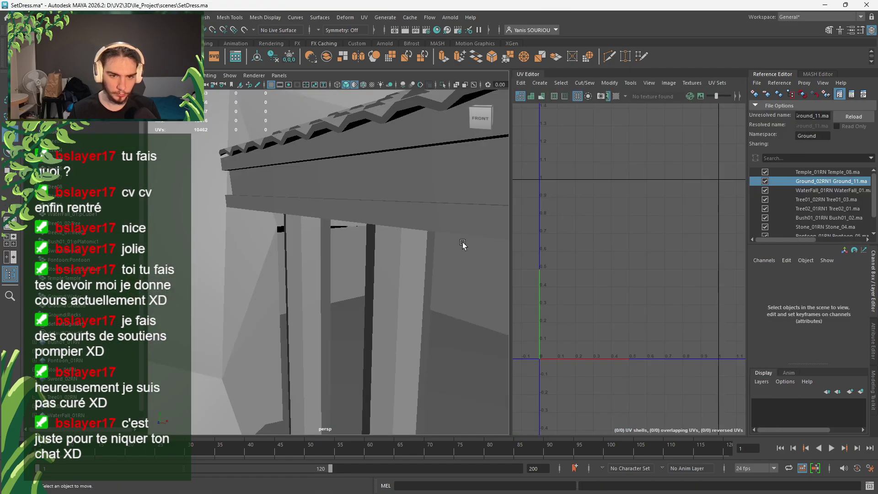
left_click_drag(425, 337, 344, 320, "alt")
Shift the opposite vertical corner edge to about X -18, Z -446, save Ground_11.ma, and reload its reference in the SetDress scene
key("alt+Tab")
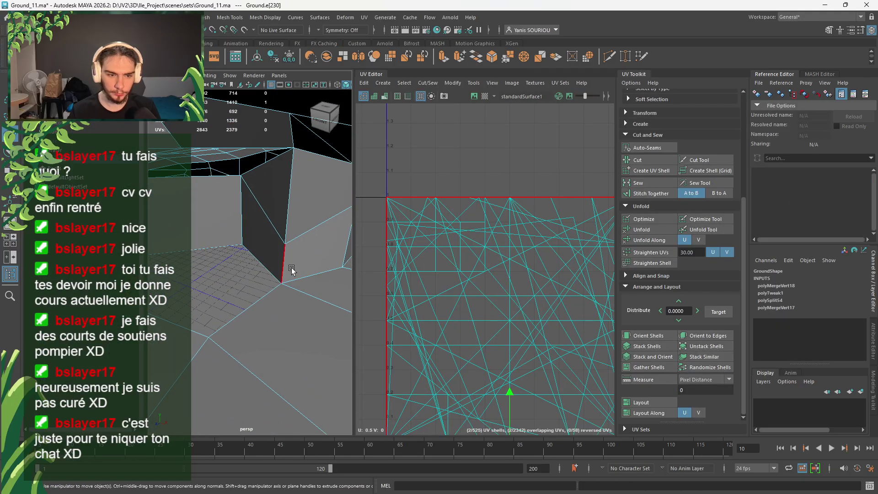
left_click_drag(296, 198, 274, 257, "alt")
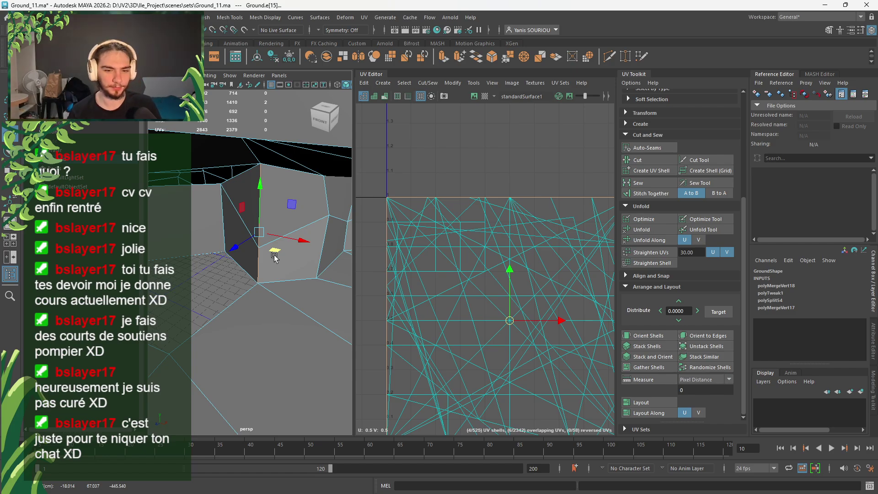
key("ctrl+s")
key("alt+Tab")
left_click(847, 116)
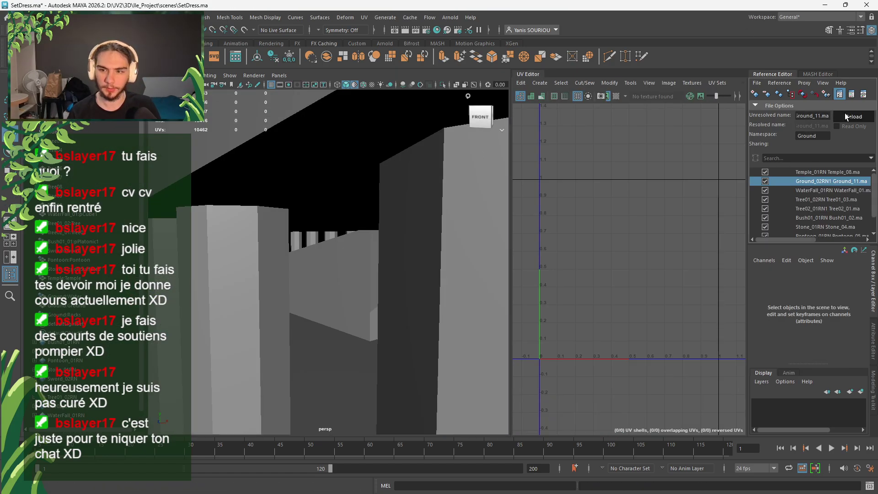
left_click_drag(376, 301, 323, 322, "alt")
Push the same corner edge farther outward in Ground_11.ma and reload the ground reference in SetDress to check the temple's clearance
key("alt+Tab")
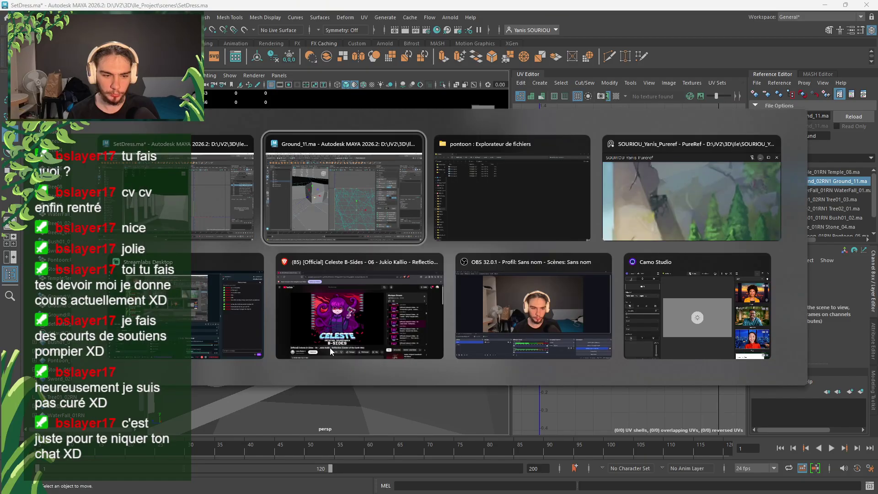
left_click_drag(275, 256, 304, 259)
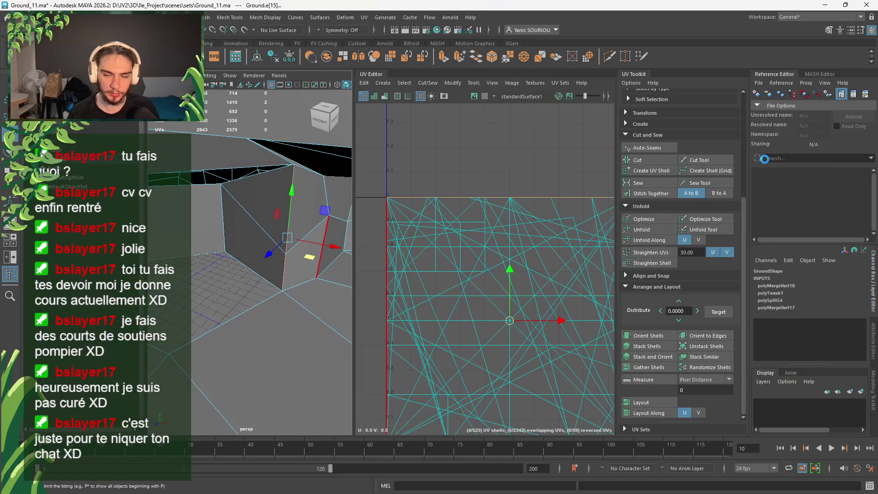
key("alt+Tab")
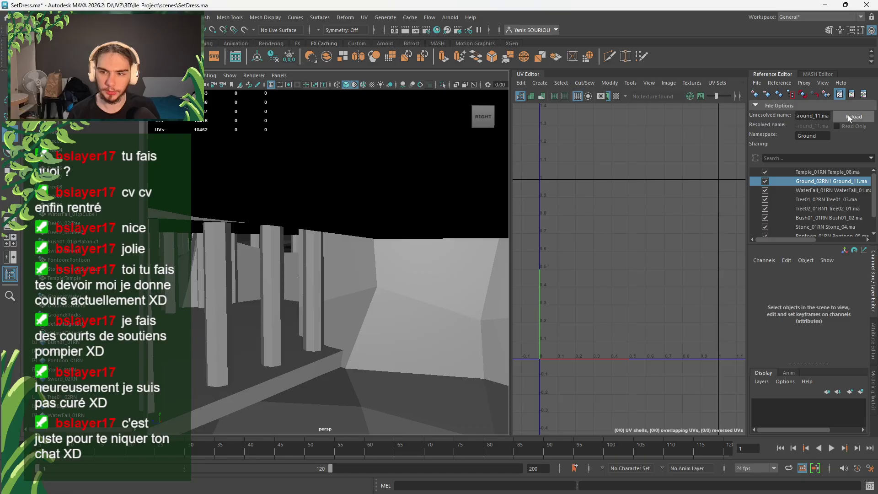
left_click(849, 116)
left_click_drag(358, 344, 405, 347, "alt")
Widen the wall a little more at that corner edge, reload the ground reference in SetDress, and inspect the temple from behind
key("alt+Tab")
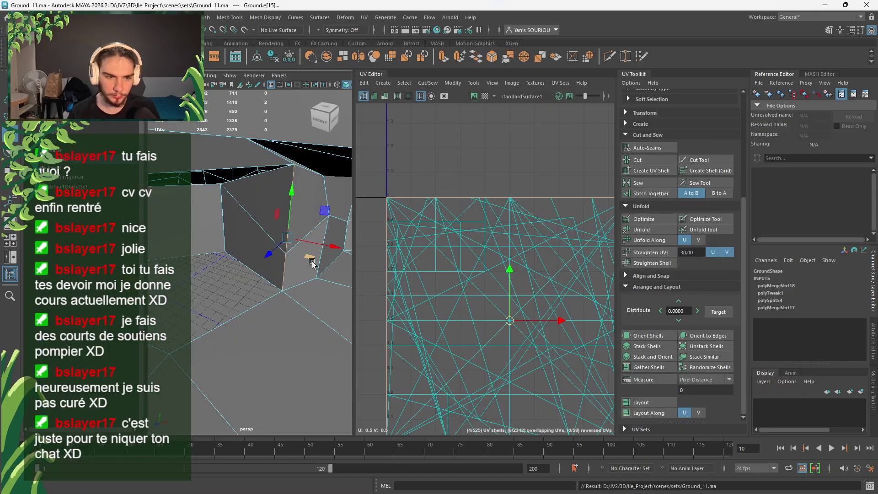
key("alt+Tab")
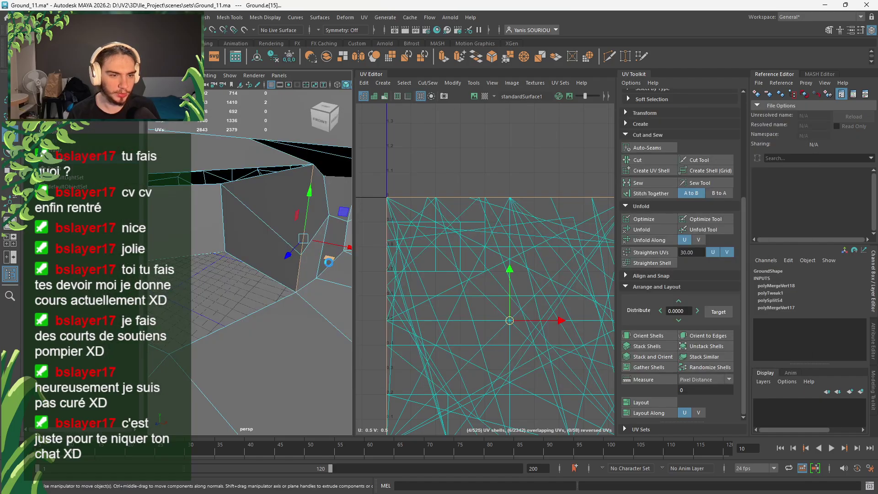
key("alt+Tab")
left_click(857, 121)
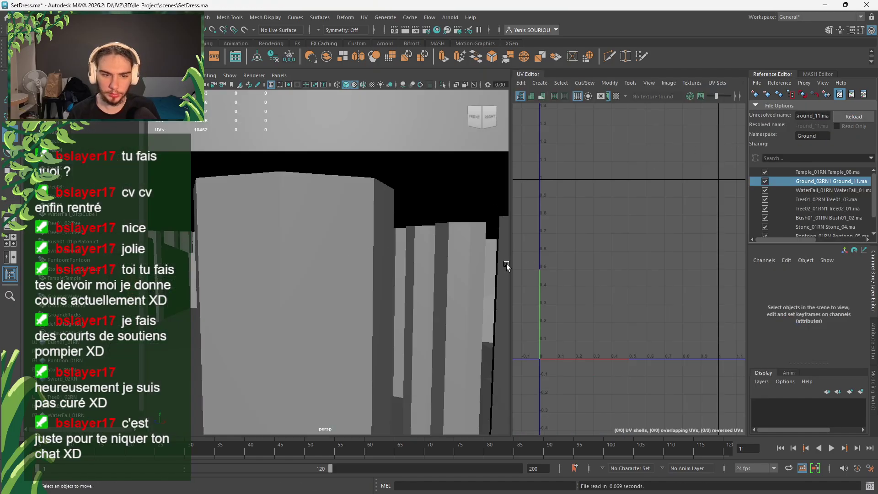
left_click_drag(440, 279, 423, 339, "alt")
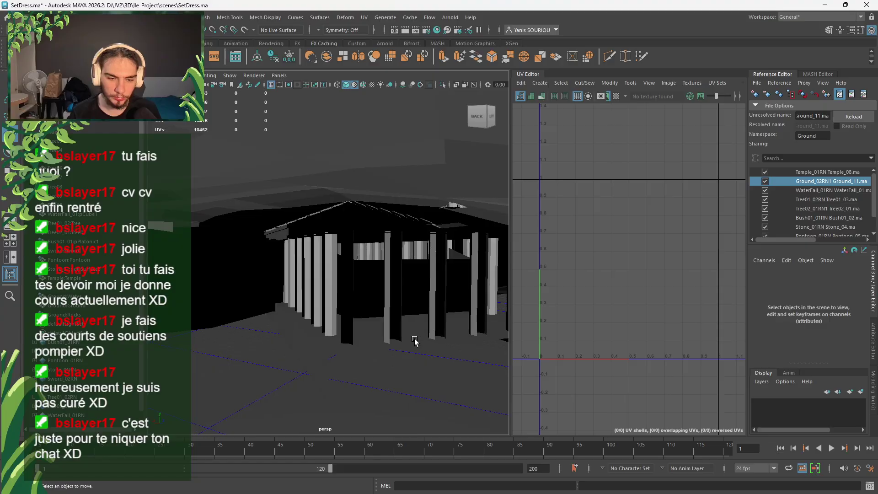
Select the vertical edge at the rear corner of the recess in Ground_11.ma and move it outward to about X -141, Z -816
key("alt+Tab")
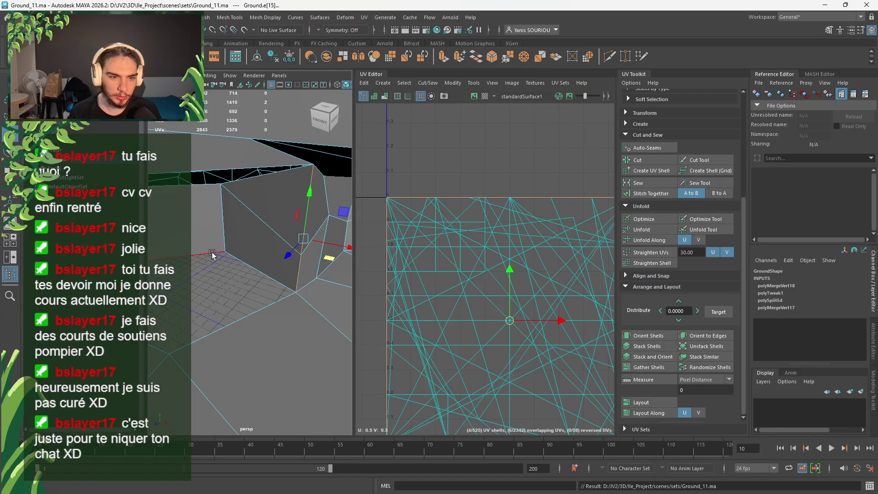
left_click(212, 255)
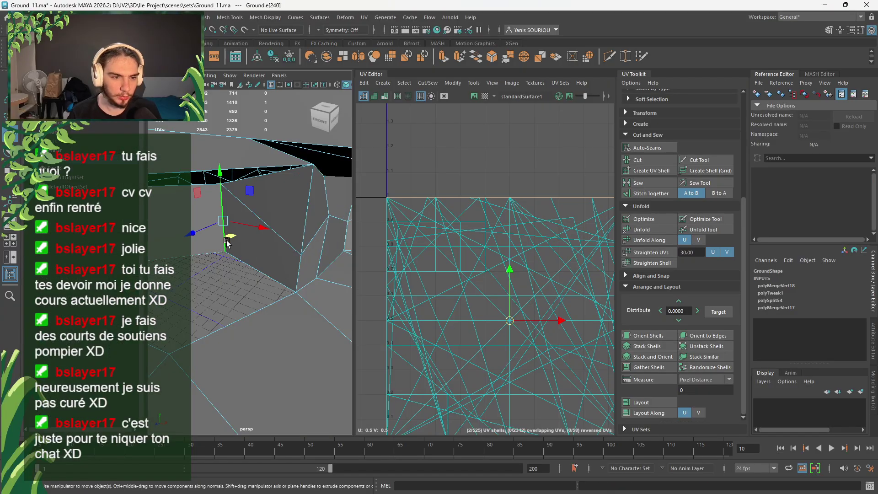
left_click_drag(212, 255, 144, 311, "alt")
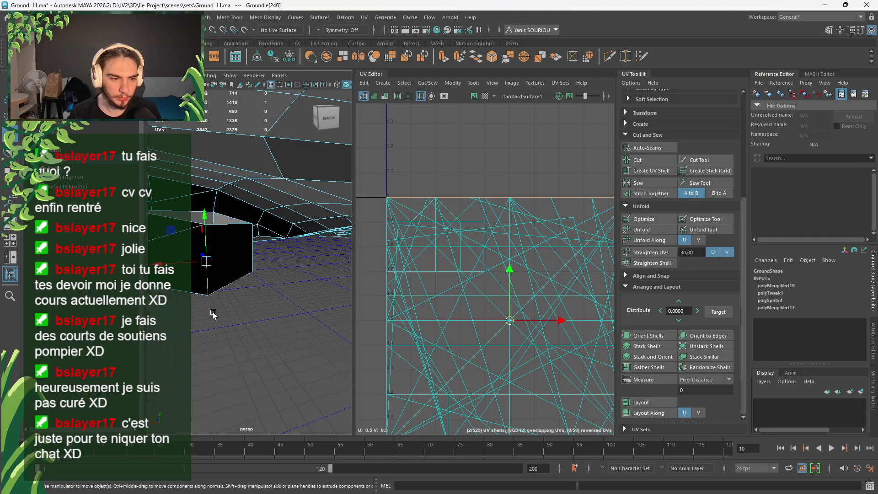
left_click_drag(215, 316, 251, 322, "alt")
key("alt+Tab")
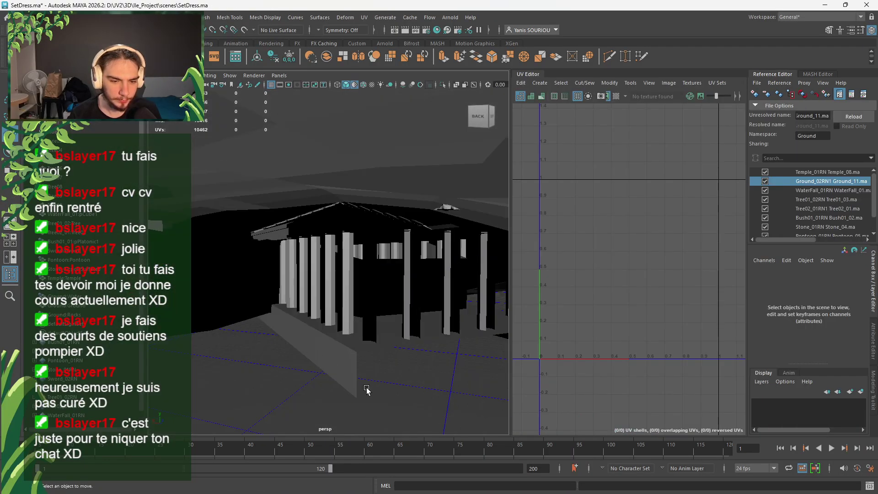
key("alt+Tab")
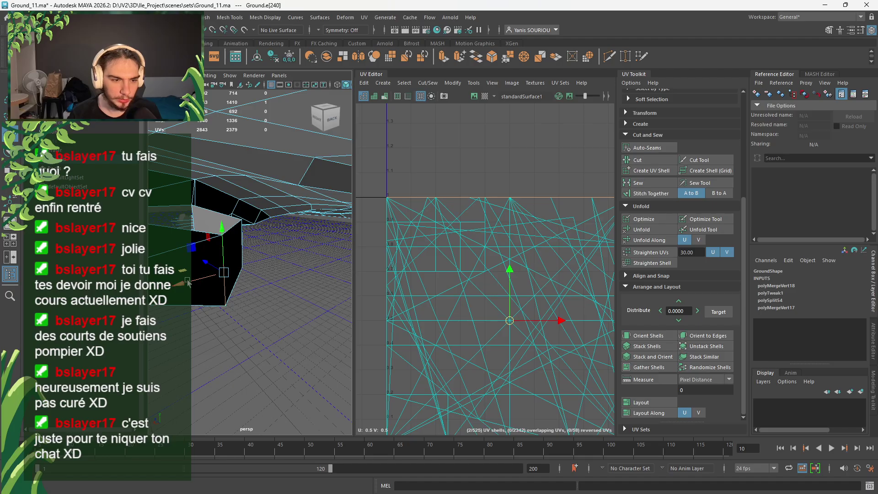
left_click_drag(187, 275, 278, 296)
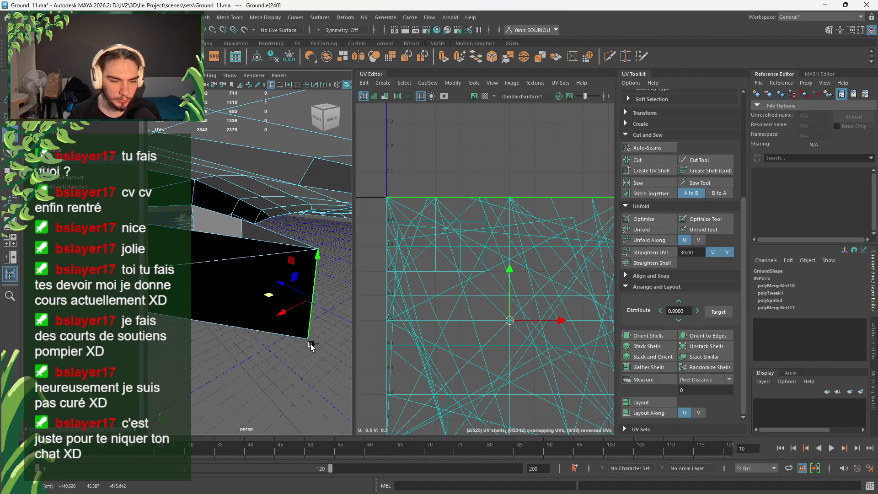
Reload the Ground_11.ma reference in the SetDress scene and inspect the rear wall around the temple columns
key("alt+Tab")
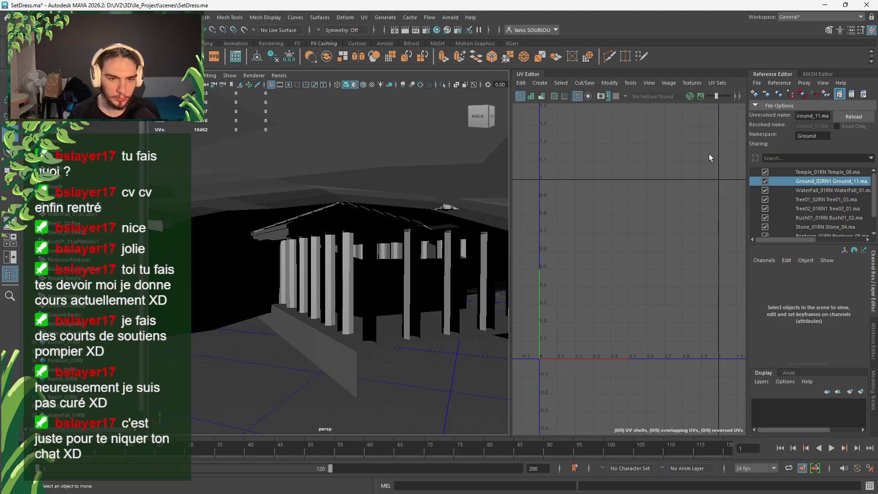
left_click(854, 117)
left_click_drag(258, 385, 659, 373, "alt")
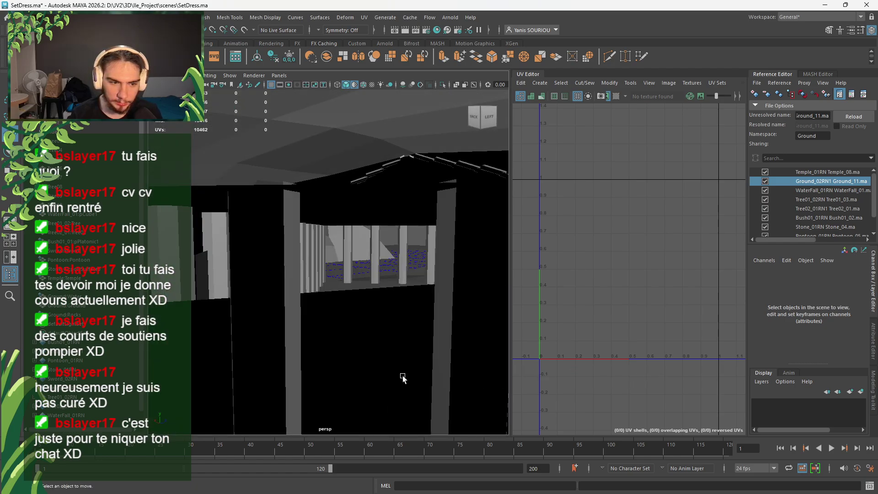
scroll(403, 377, "down", 4)
mouse_move(400, 377)
left_mouse_down("alt")
mouse_move(525, 372)
mouse_move(416, 374)
left_mouse_up("alt")
Nudge the rear corner edge slightly across the ground plane in Ground_11.ma and refresh its reference in SetDress
key("alt+Tab")
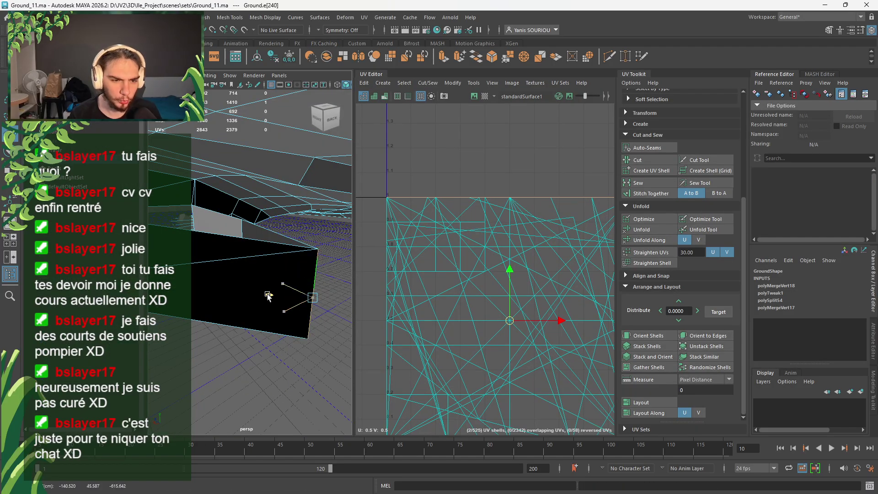
middle_click_drag(268, 296, 266, 294)
key("alt+Tab")
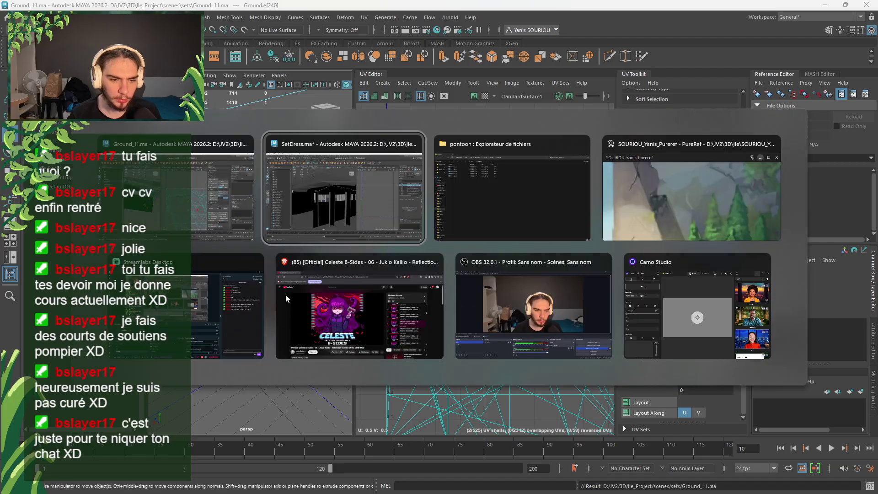
left_click(846, 118)
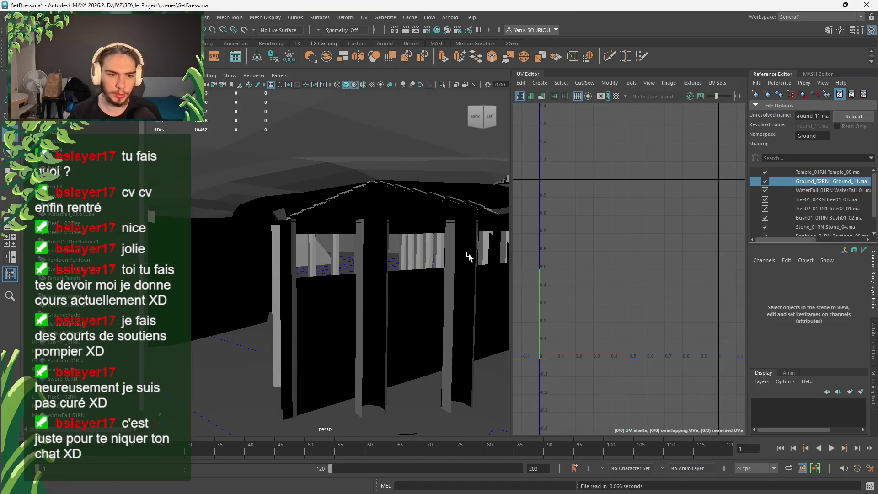
left_click_drag(418, 272, 294, 253, "alt")
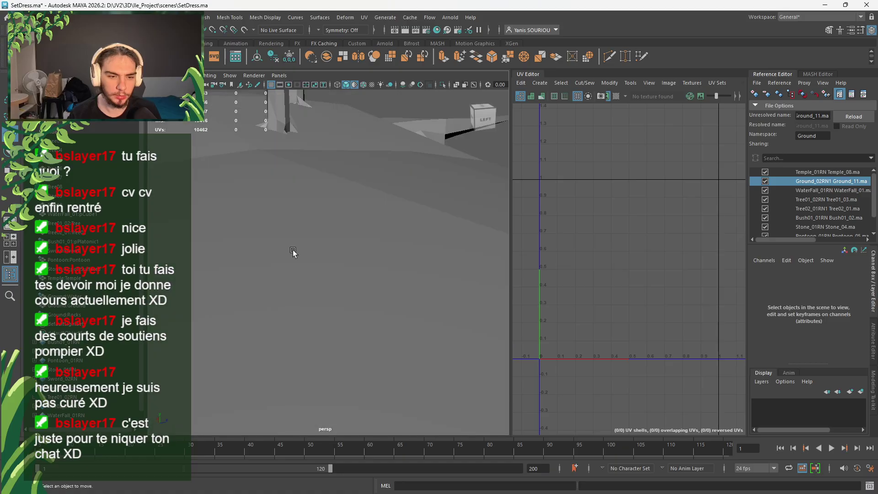
Move the other rear vertical edge of the recess to about X -278, Z -524 in Ground_11.ma and reload the reference in SetDress
key("alt+Tab")
left_click_drag(328, 278, 290, 266, "alt")
left_click(235, 240)
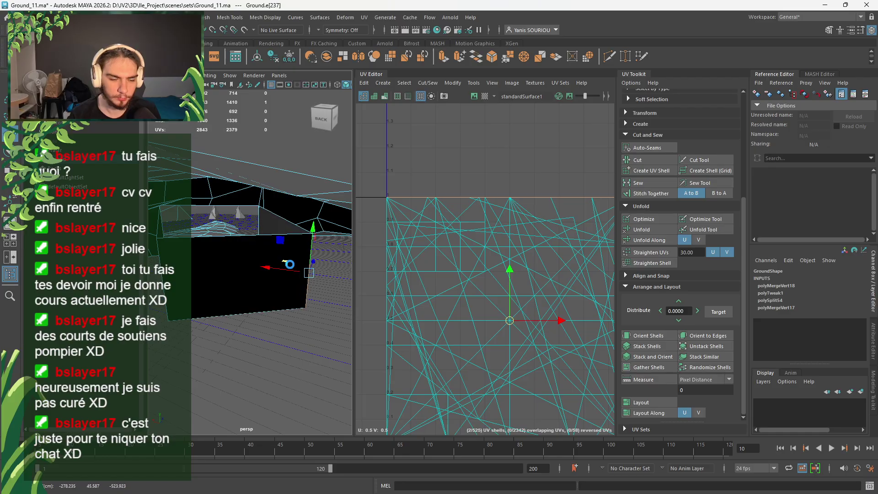
key("alt+Tab")
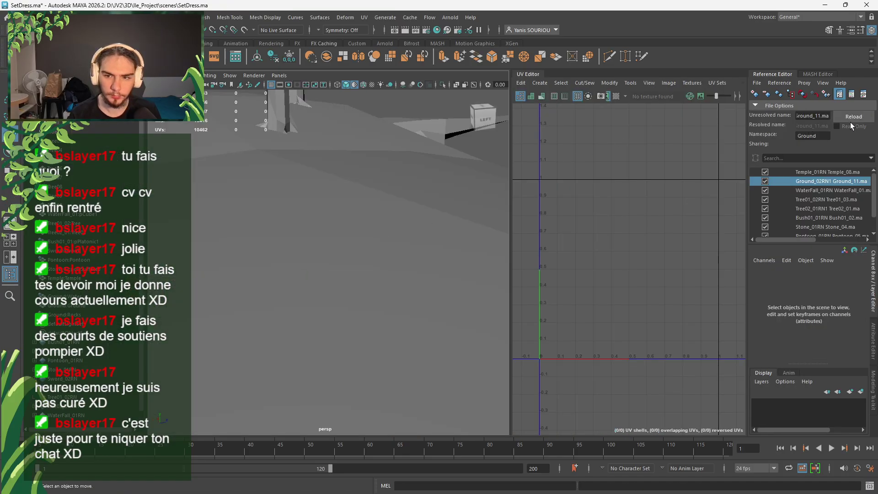
left_click(851, 118)
mouse_move(297, 297)
left_mouse_down("alt")
mouse_move(334, 291)
mouse_move(296, 311)
mouse_move(283, 300)
mouse_move(234, 307)
mouse_move(287, 297)
left_mouse_up("alt")
Reposition that second rear edge to about X -281, Z -489, save Ground_11.ma, and reload its reference in the SetDress scene
key("alt+Tab")
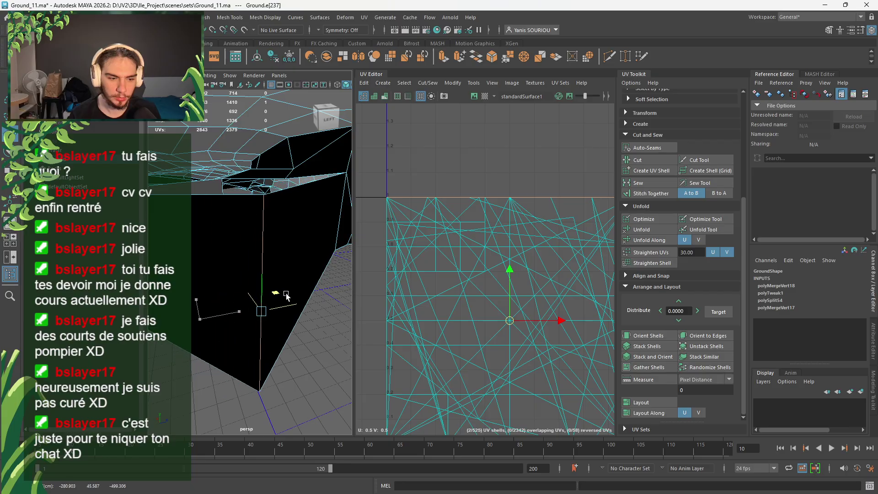
key("ctrl+s")
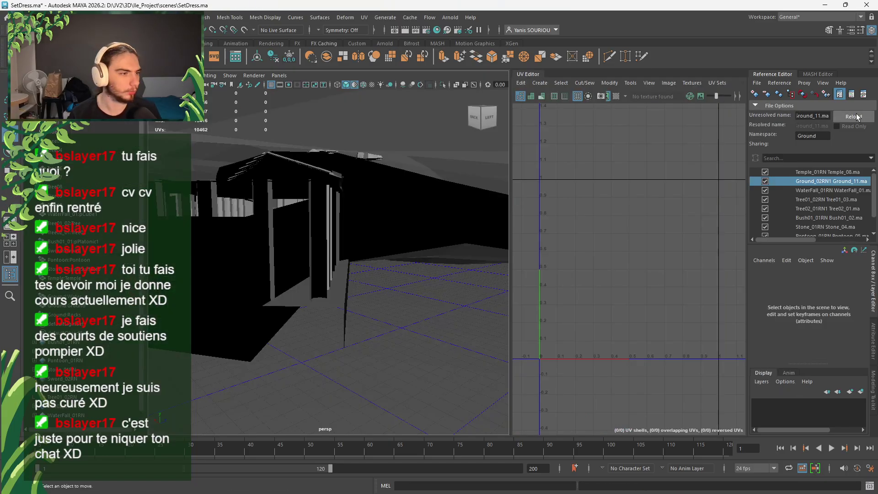
left_click(854, 117)
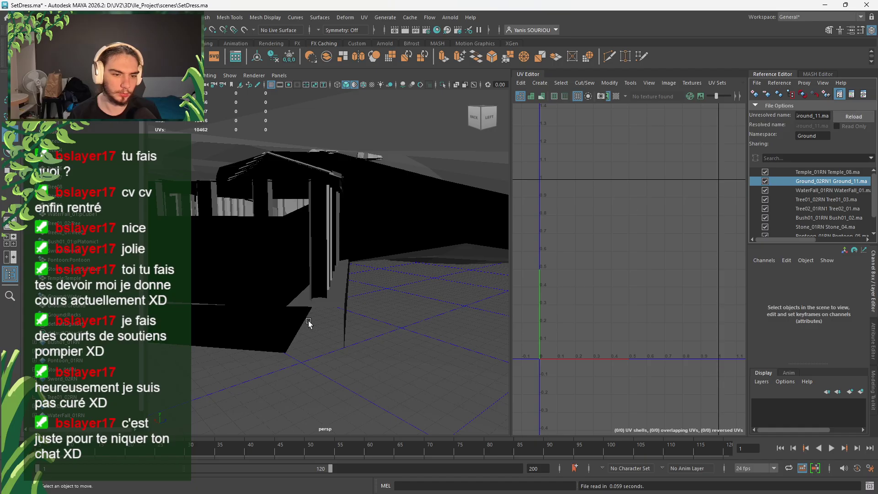
Shift the rear vertical edge of the recess across the ground plane in Ground_11.ma and reload its reference in SetDress
left_click_drag(309, 322, 342, 334, "alt")
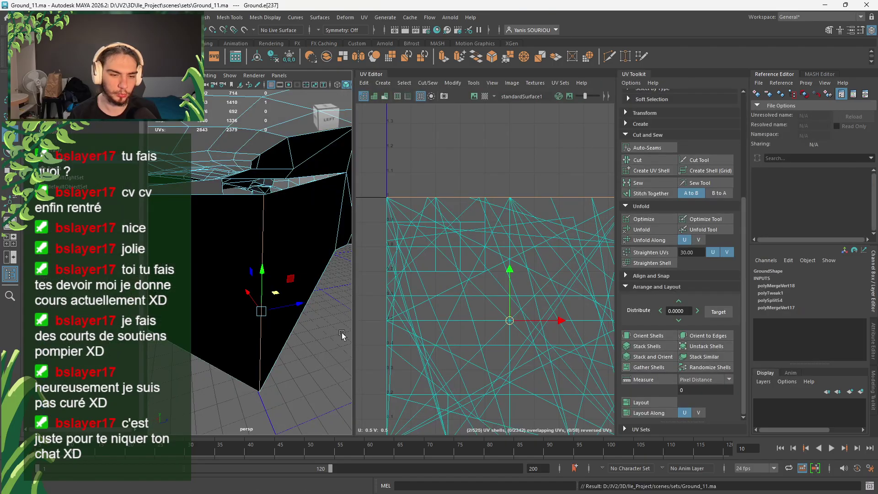
left_click_drag(277, 294, 348, 308)
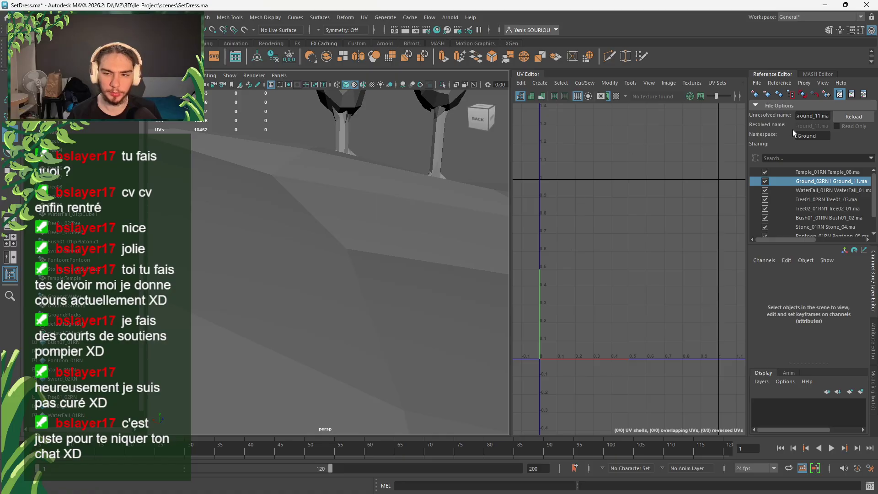
left_click(845, 114)
left_click_drag(465, 288, 428, 285, "alt")
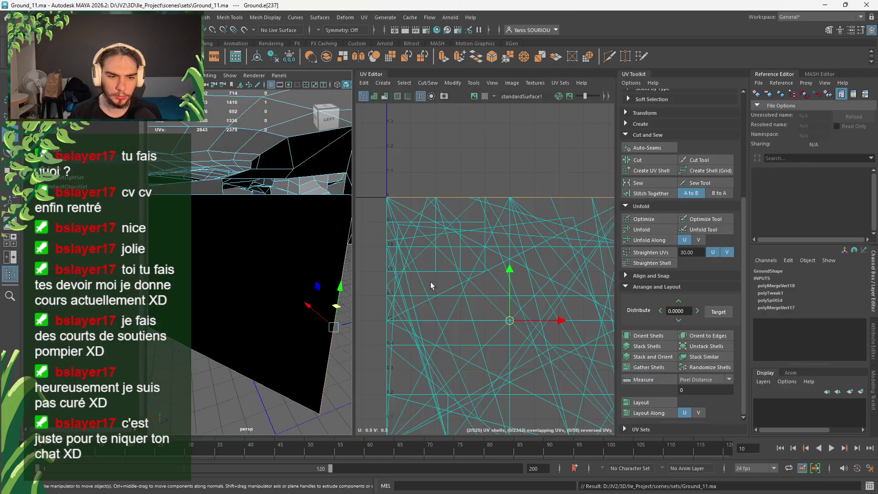
Adjust the same rear recess edge again, save Ground_11.ma, and refresh its reference in the SetDress scene
left_click_drag(328, 338, 287, 357, "alt")
key("ctrl+s")
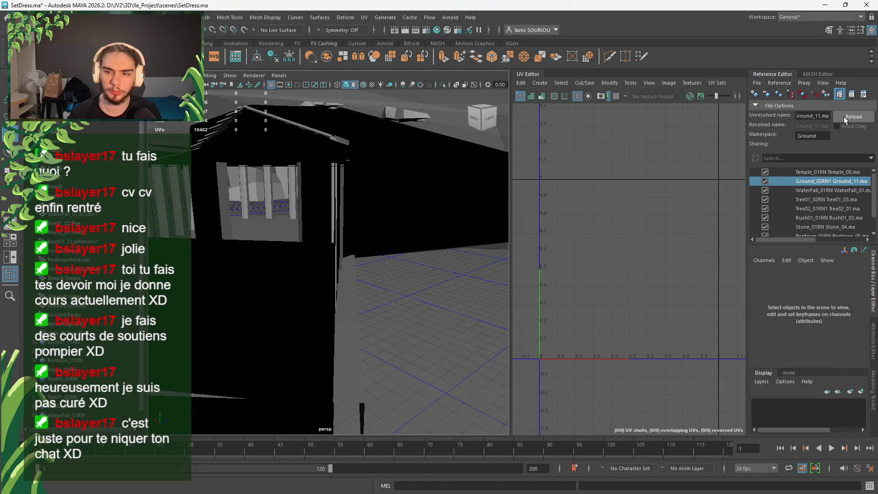
left_click(847, 118)
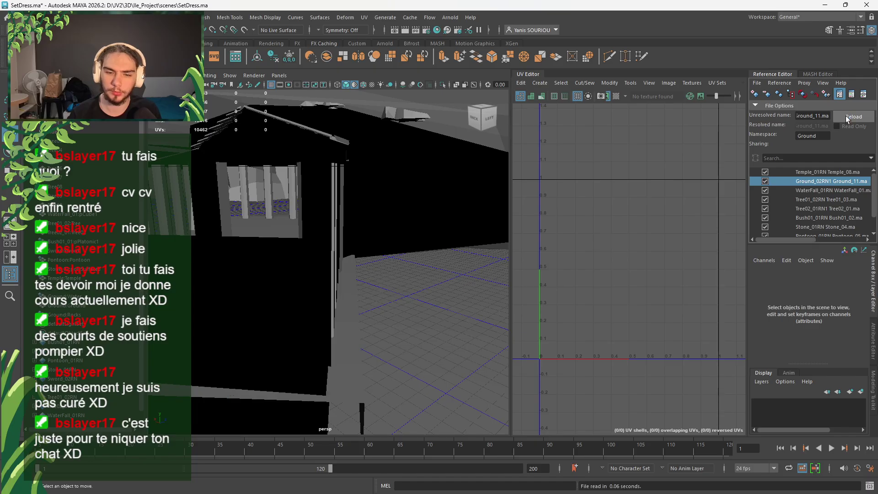
Nudge the rear recess edge once more in Ground_11.ma, reload the reference in SetDress, and inspect the wall around the temple
key("alt+Tab")
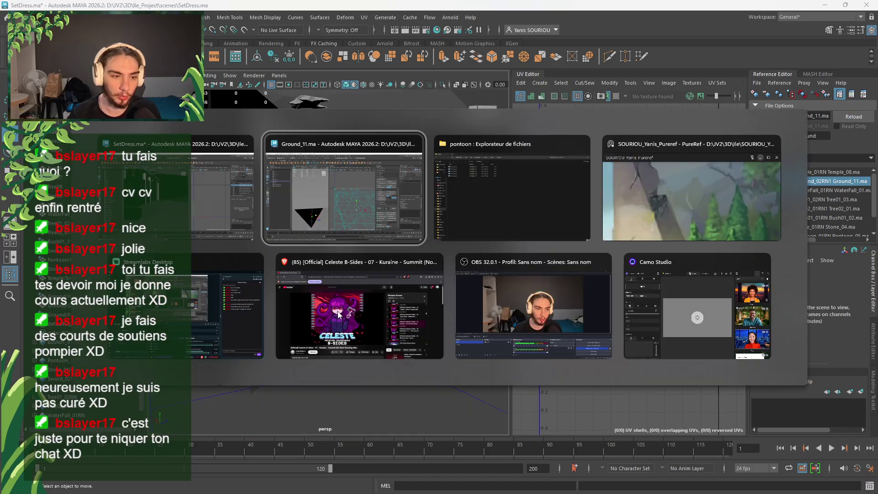
mouse_move(300, 349)
middle_mouse_down()
mouse_move(283, 347)
mouse_move(296, 333)
middle_mouse_up()
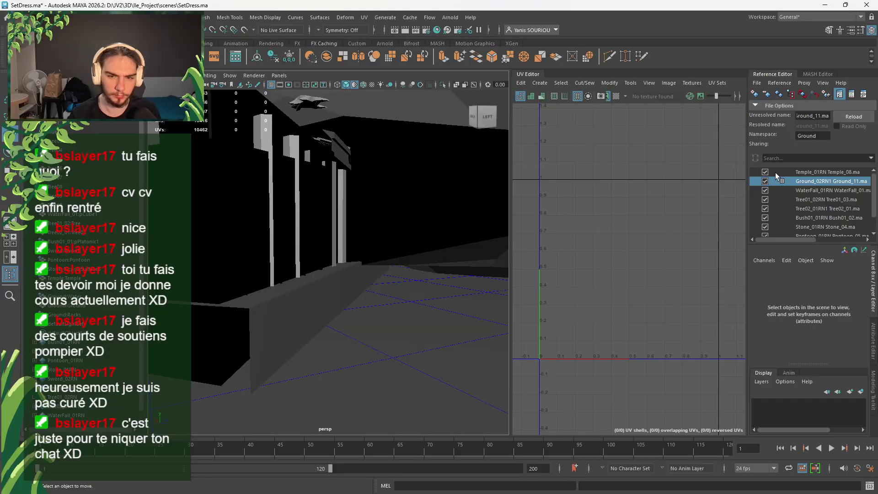
left_click(867, 117)
left_click_drag(176, 312, 427, 323, "alt")
In Ground_11.ma, select the top corner vertices of the recess's rear wall and raise them level with the adjacent terrain rim
key("alt+Tab")
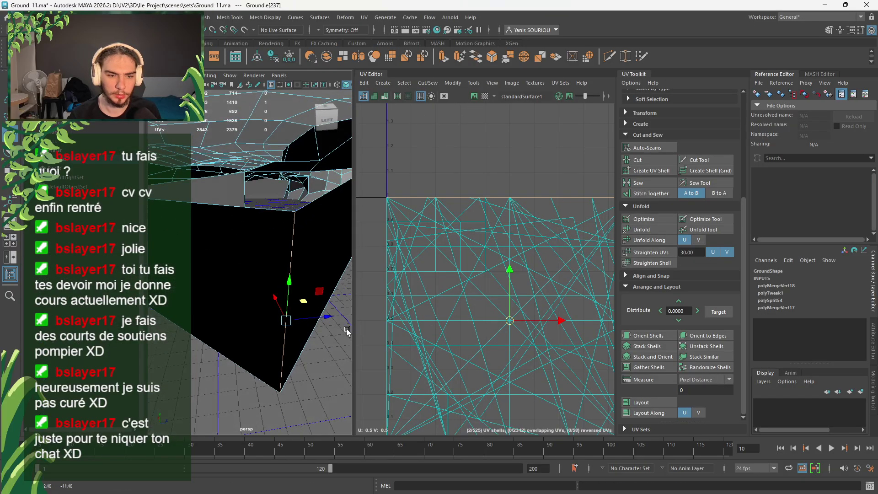
left_click_drag(347, 329, 338, 303, "alt")
right_click_drag(281, 221, 250, 206)
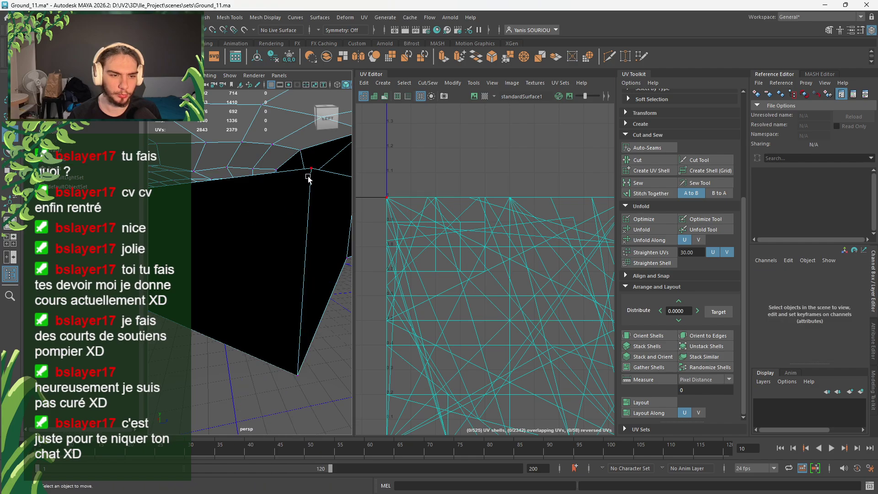
left_click(308, 177)
left_click_drag(245, 221, 272, 235, "alt")
left_click(225, 256, "shift")
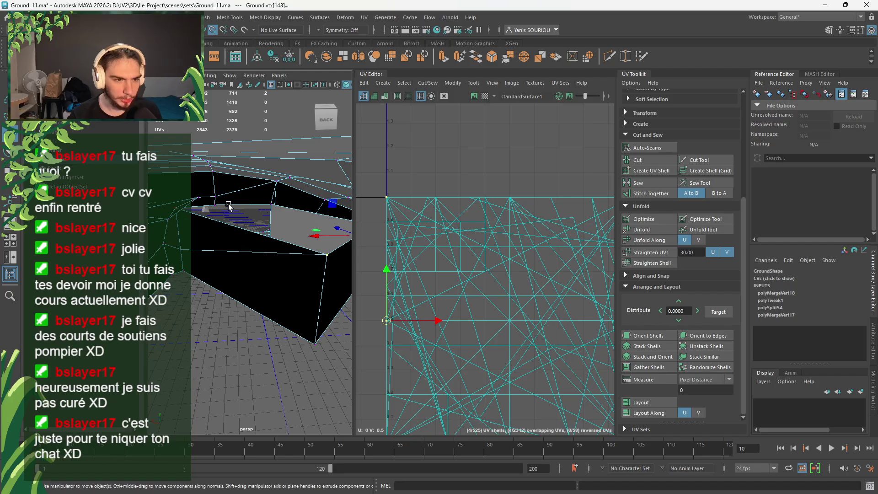
middle_click_drag(214, 203, 214, 204)
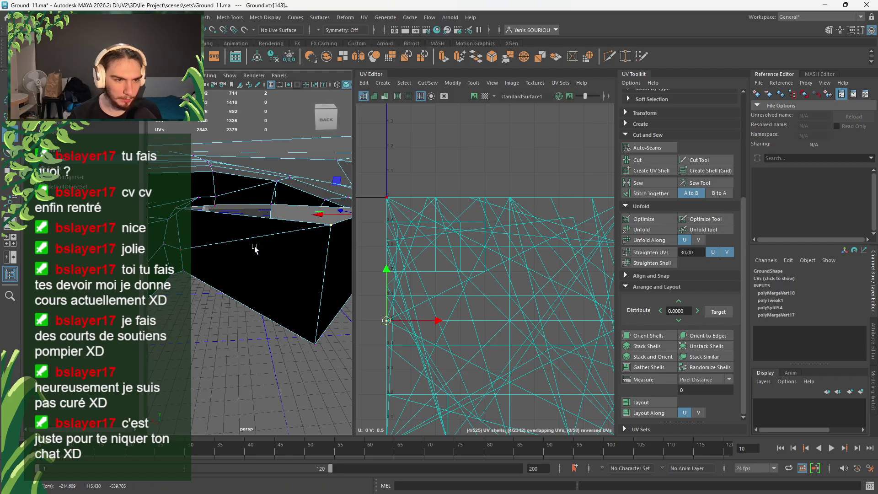
Reposition two individual vertices along the upper rim of the terrain around the recess
left_click_drag(255, 248, 351, 281, "alt")
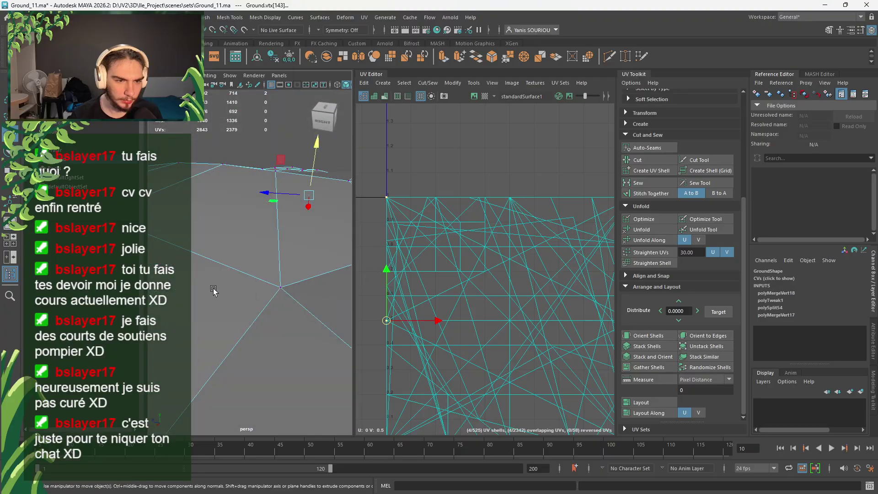
scroll(214, 289, "up", 3)
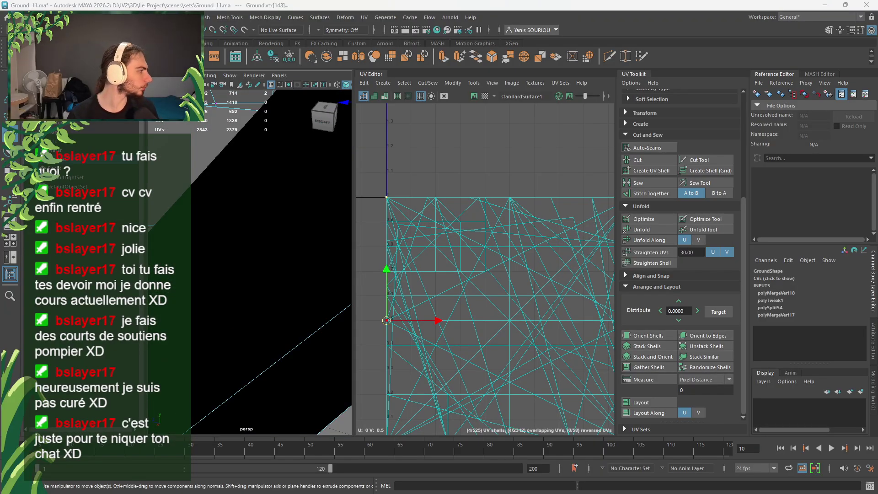
scroll(306, 254, "down", 3)
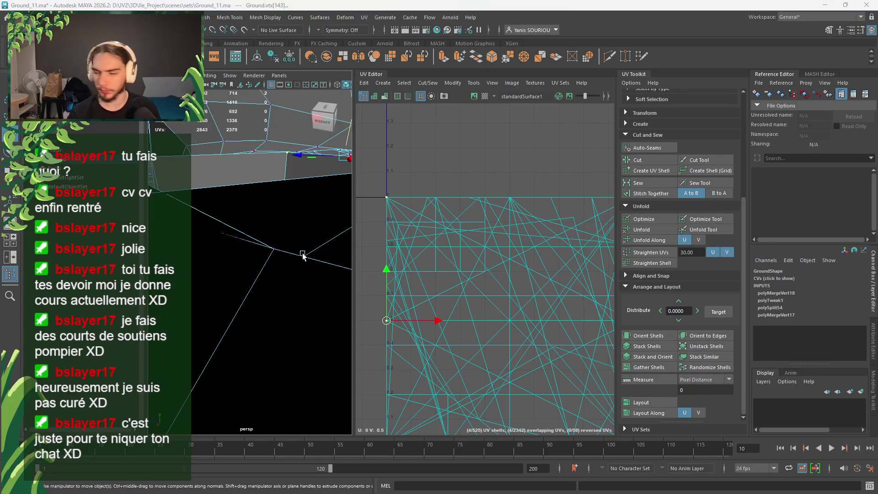
left_click_drag(303, 255, 336, 241, "alt")
left_click_drag(272, 238, 334, 166, "alt")
left_click(247, 194)
left_click(242, 188)
left_click_drag(273, 248, 296, 224, "alt")
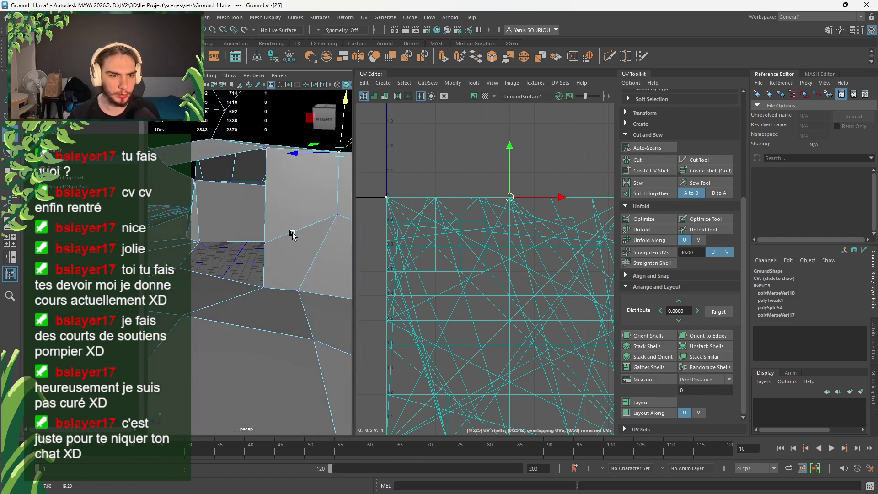
left_click_drag(247, 246, 195, 242, "alt")
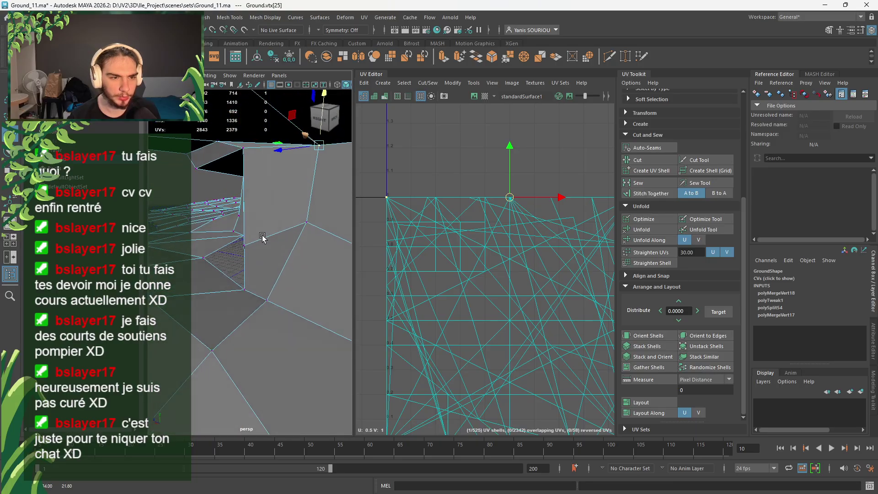
left_click_drag(290, 215, 315, 230, "alt")
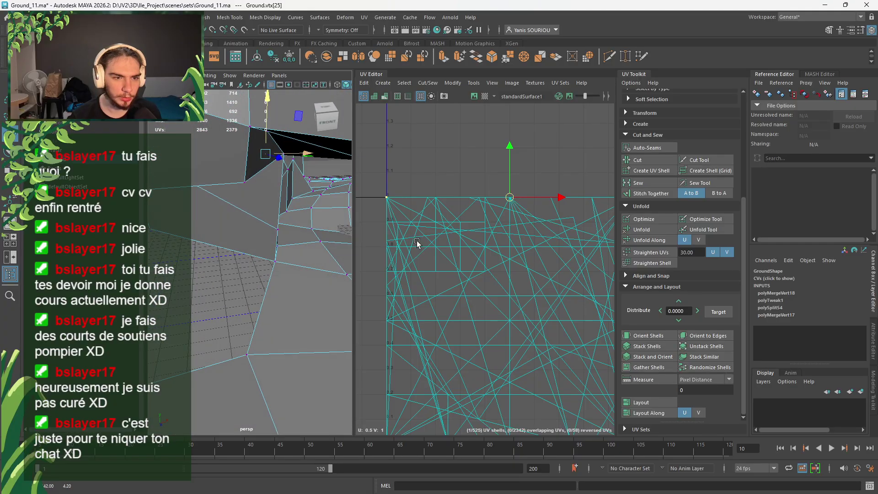
left_click_drag(337, 268, 212, 160, "alt")
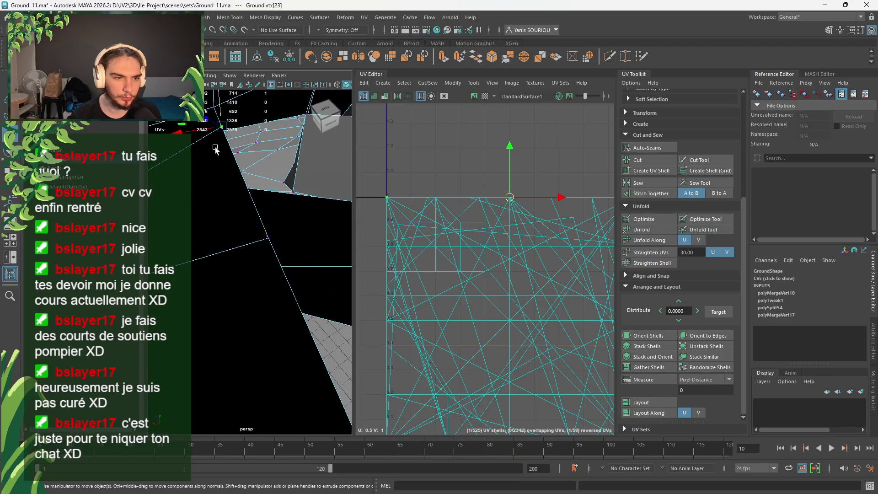
left_click_drag(181, 129, 165, 144, "alt")
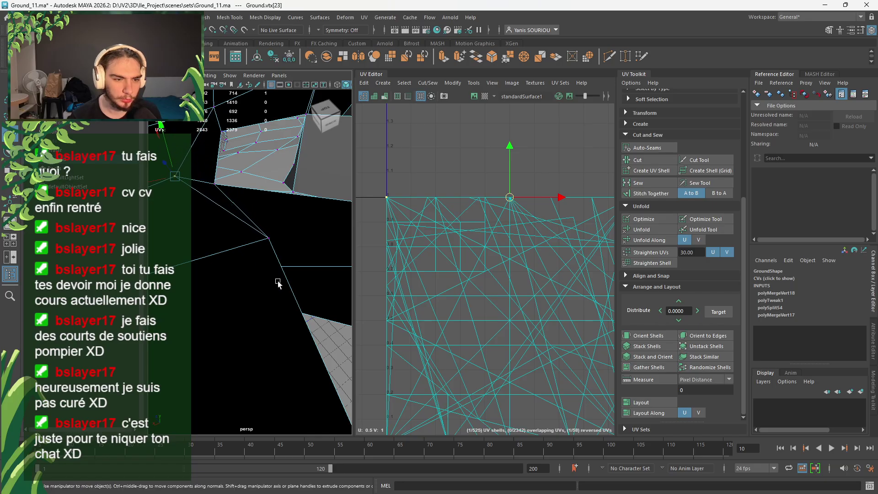
Move two outer wall vertices behind the recess to about X 88, Y 107, Z -642 and X 158, Y 107, Z -700
left_click_drag(137, 177, 295, 219, "alt")
left_click_drag(227, 197, 177, 215, "alt")
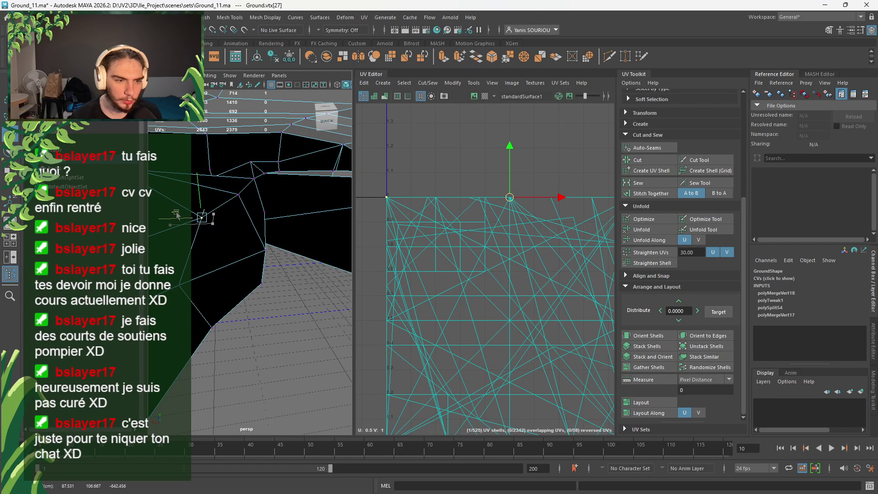
left_click_drag(238, 254, 297, 274, "alt")
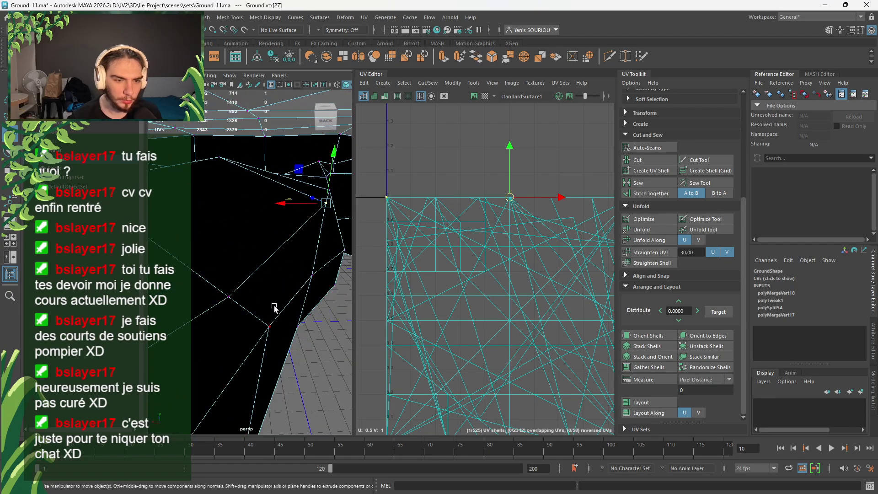
left_click(233, 298)
left_click_drag(233, 297, 309, 298, "alt")
left_click_drag(304, 202, 330, 213, "alt")
middle_click_drag(287, 175, 275, 172)
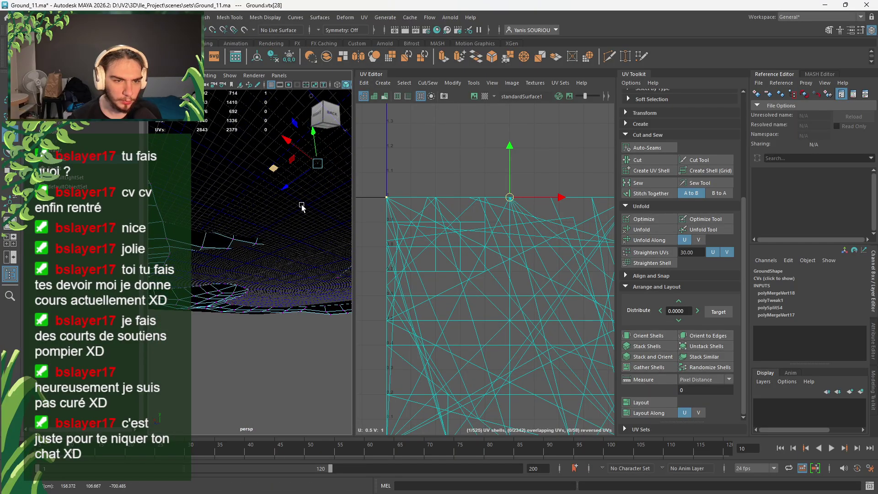
Return the Ground mesh to object mode, clear the selection, and save Ground_11.ma
left_click_drag(301, 205, 280, 254, "alt")
left_click_drag(310, 289, 288, 372, "alt")
right_click_drag(288, 373, 265, 364, "alt")
right_click(284, 233)
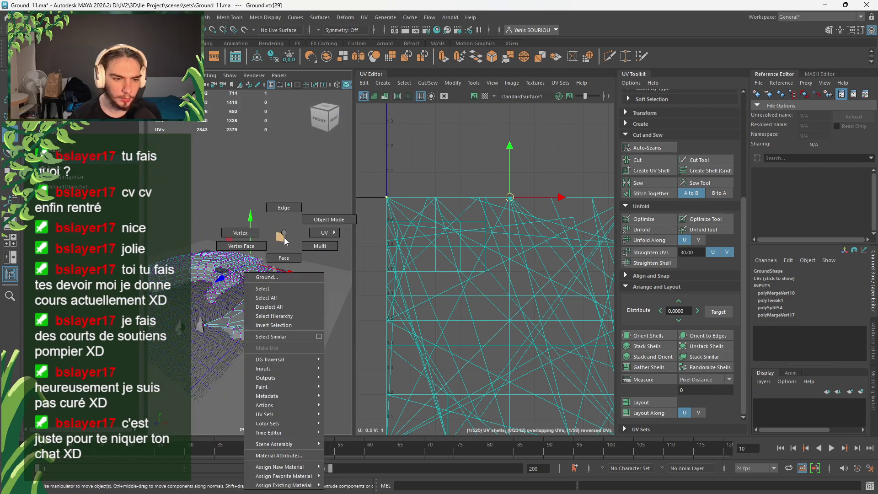
right_click_drag(284, 238, 297, 221)
left_click(288, 225)
left_click_drag(201, 334, 230, 336, "alt")
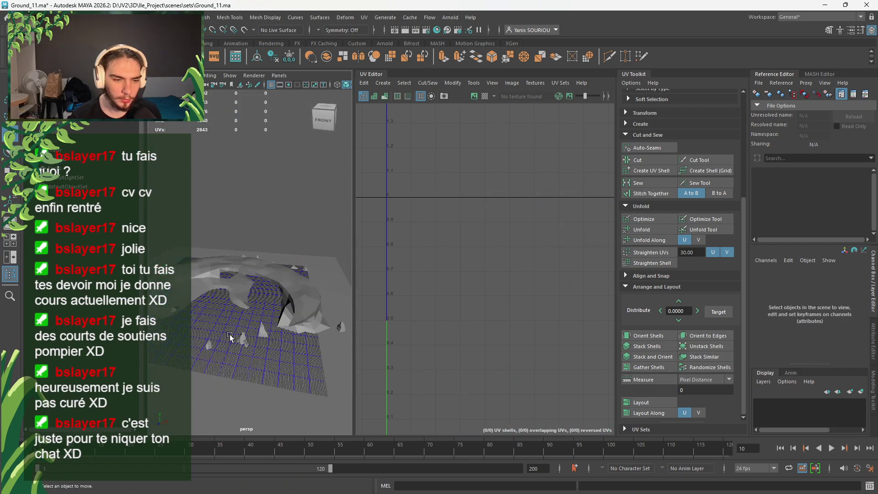
key("ctrl+s")
Switch to the SetDress scene, reload the Ground_11.ma reference, and inspect the reshaped terrain behind the temple columns
key("alt+Tab")
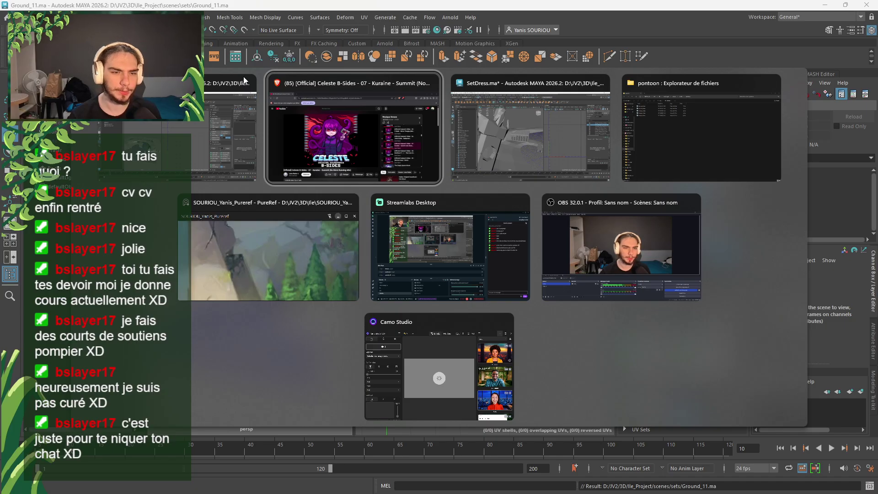
key("alt+Tab")
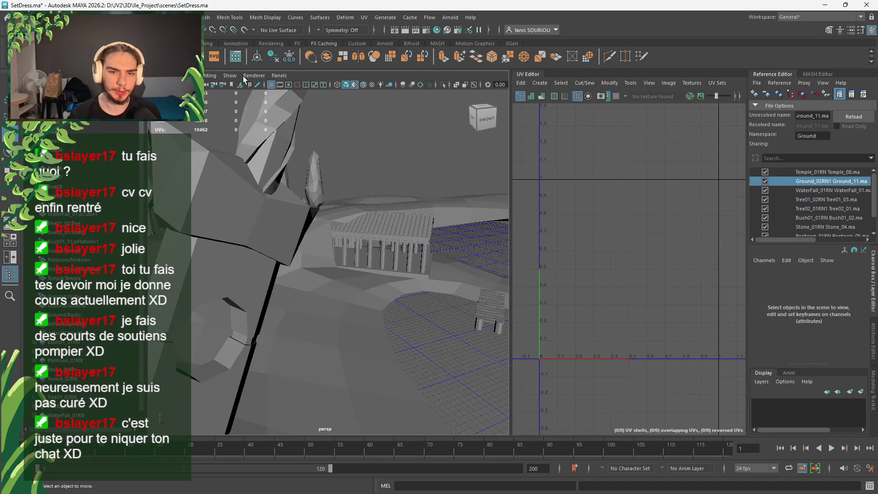
left_click(864, 117)
left_click_drag(424, 236, 318, 221, "alt")
scroll(311, 225, "up", 5)
middle_click_drag(317, 221, 356, 219, "alt")
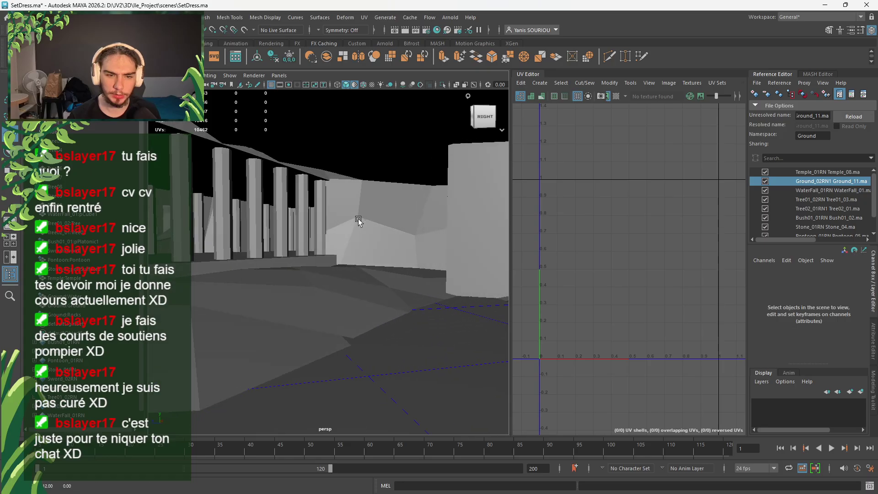
left_click_drag(357, 218, 435, 235, "alt")
scroll(325, 221, "down", 5)
Switch back to Ground_11.ma, select all edges of the Ground mesh, and cut its UVs along them
key("alt+Tab")
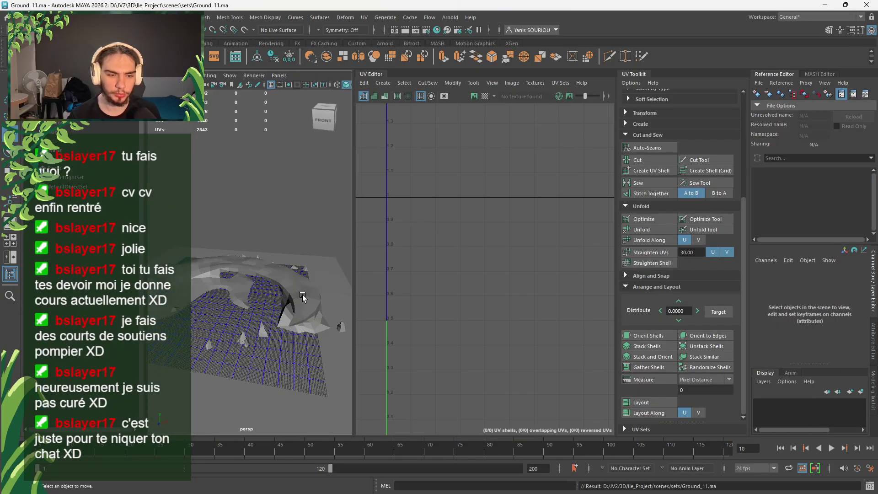
left_click(316, 298)
right_click(304, 205)
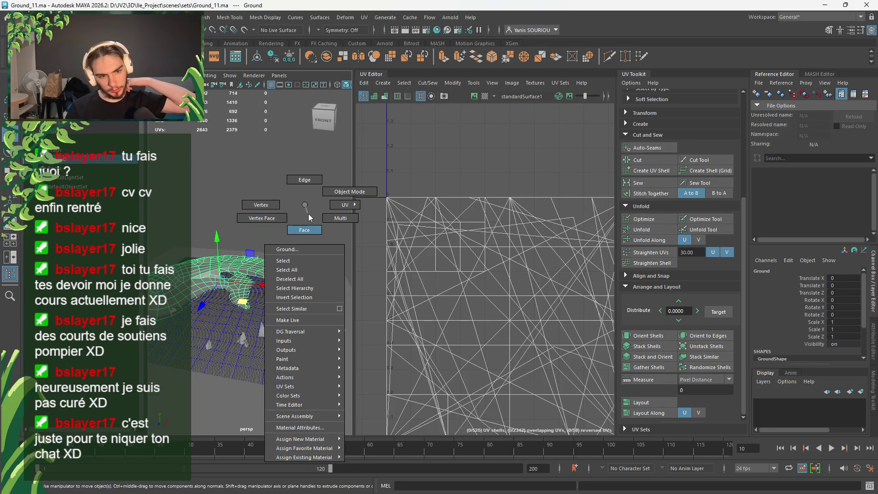
left_click(334, 199)
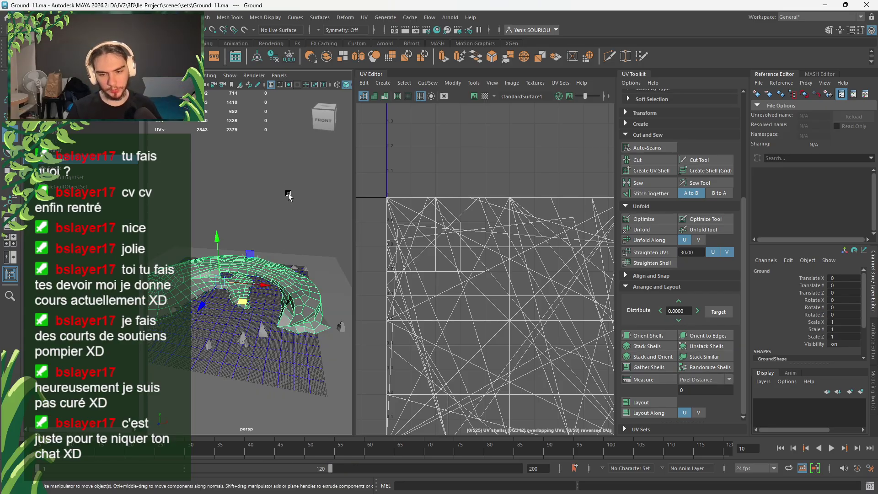
right_click(473, 171)
left_click(447, 158)
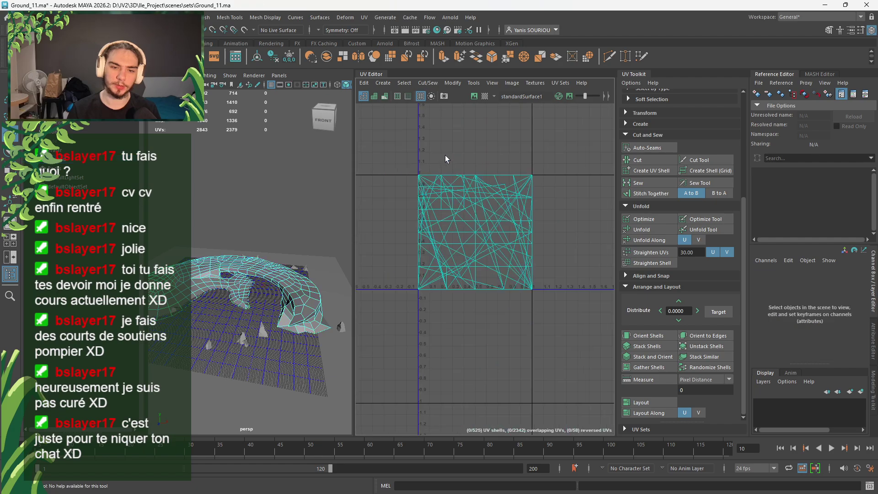
double_click(281, 277)
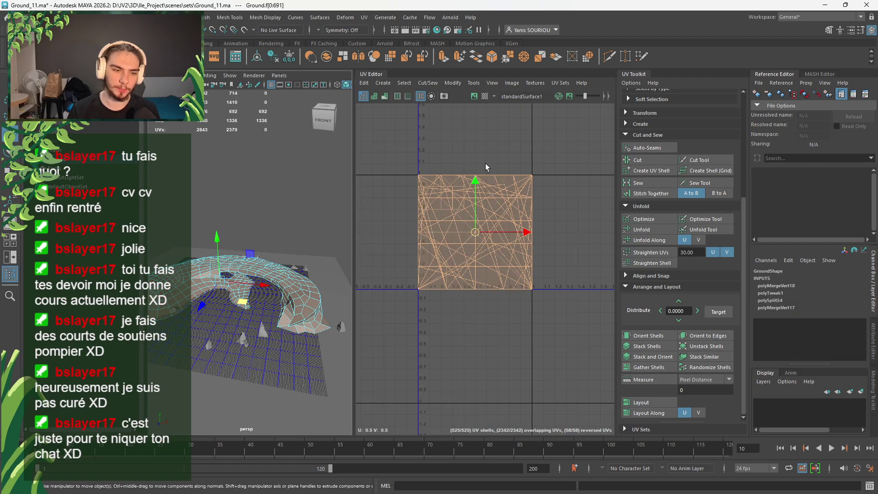
right_click(441, 170)
left_click(442, 145)
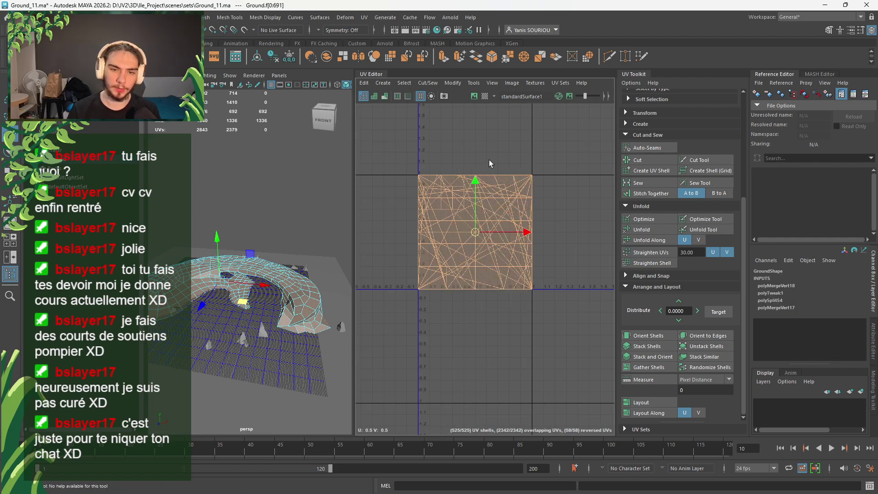
left_click(655, 161)
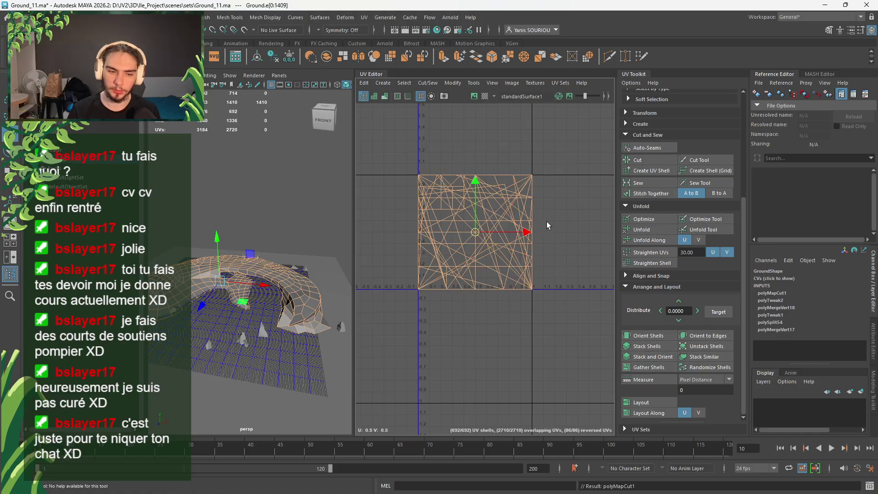
Select all of the Ground mesh's UV shells and apply Stack and Orient to them
right_click_drag(548, 222, 523, 208)
left_click_drag(577, 134, 388, 319)
left_click(658, 359)
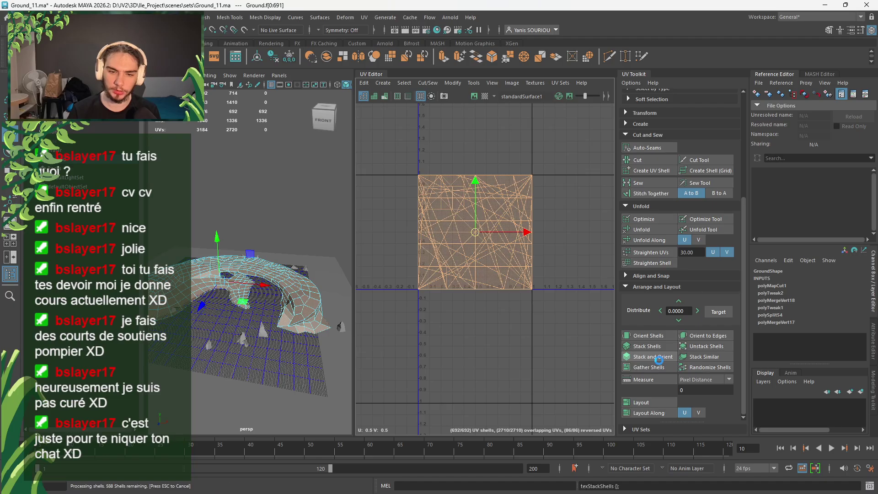
Lay out all of the Ground mesh's UV shells and check individual shells in the arrangement
left_click(662, 403)
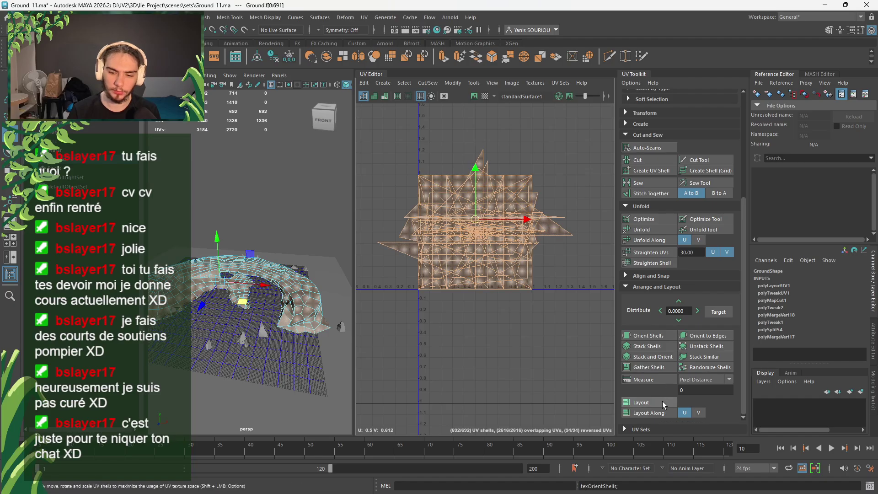
left_click(498, 371)
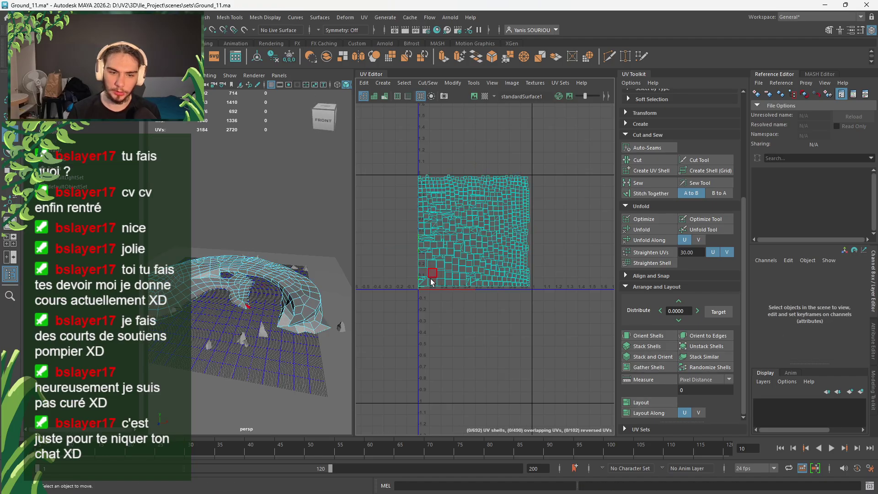
scroll(467, 275, "up", 2)
left_click(463, 270)
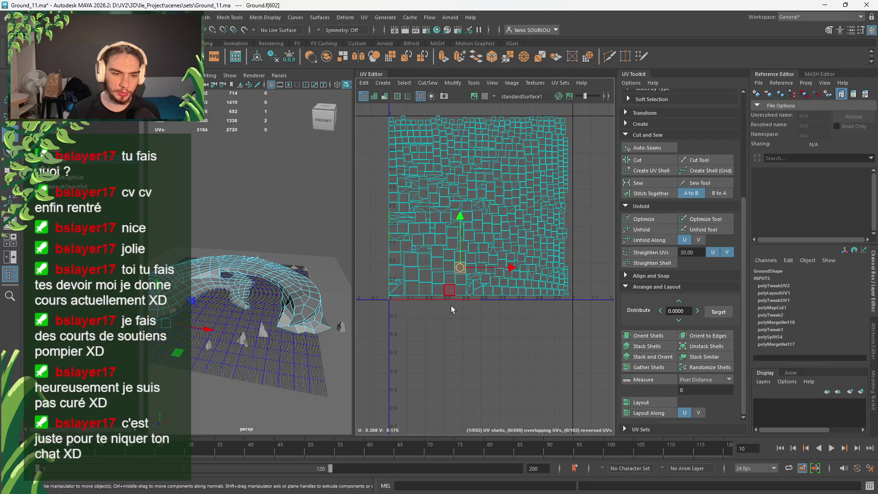
middle_click_drag(454, 337, 472, 336, "alt")
scroll(452, 262, "up", 2)
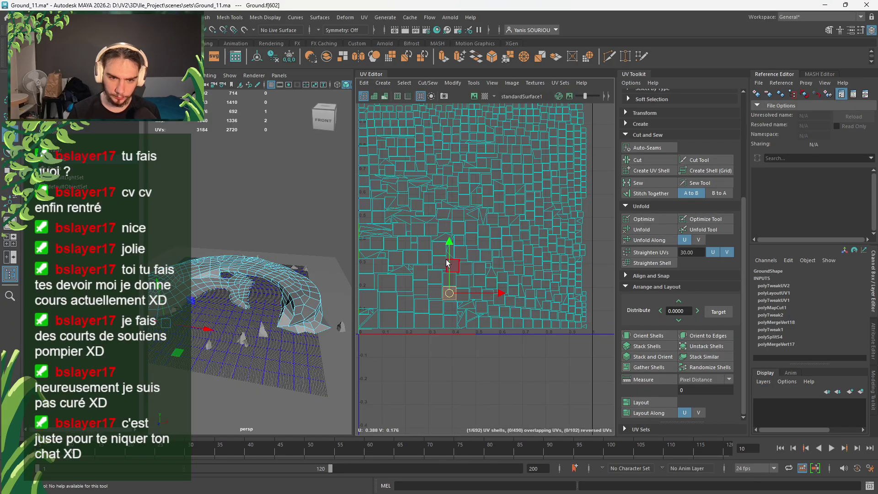
left_click(264, 330)
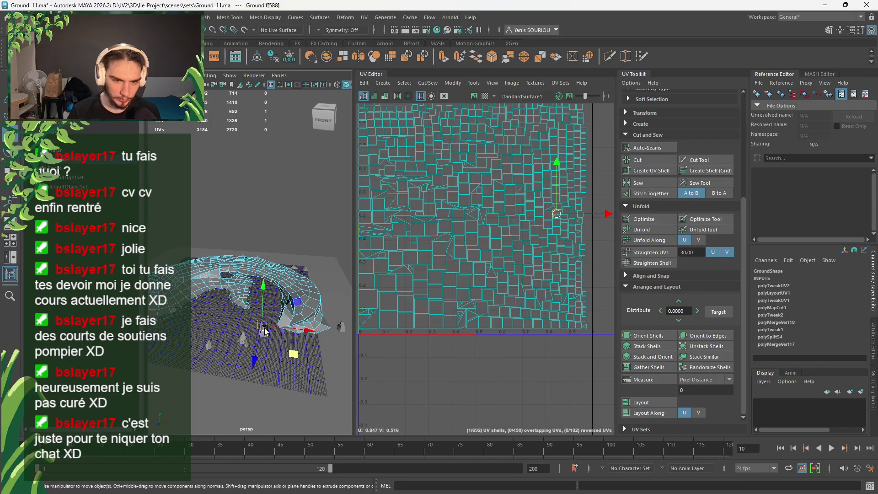
right_click_drag(477, 358, 438, 343)
left_click(337, 299)
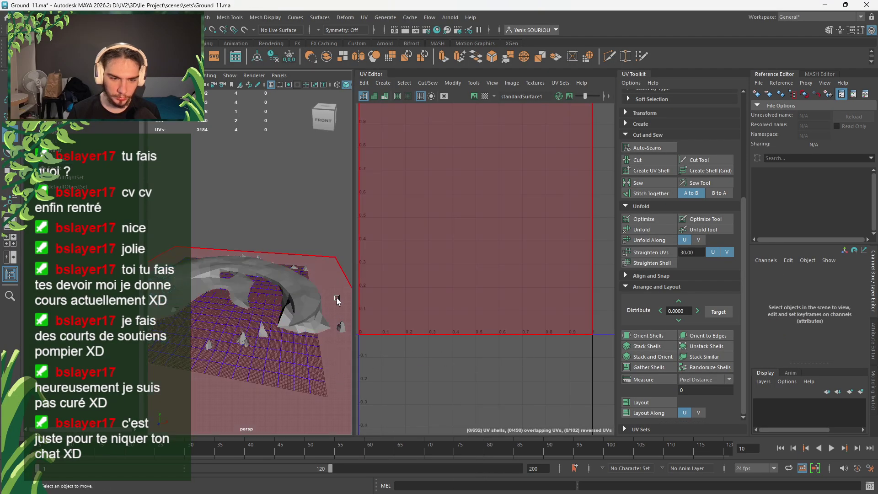
key("f")
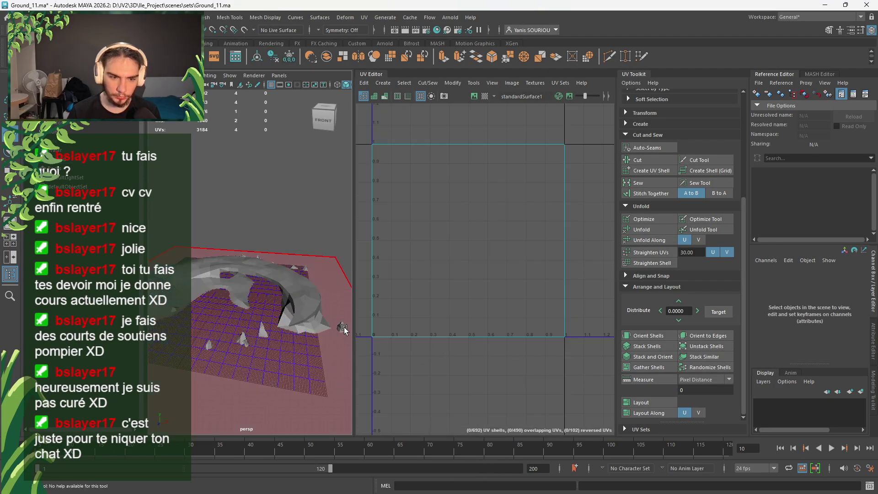
left_click(407, 308)
key("w")
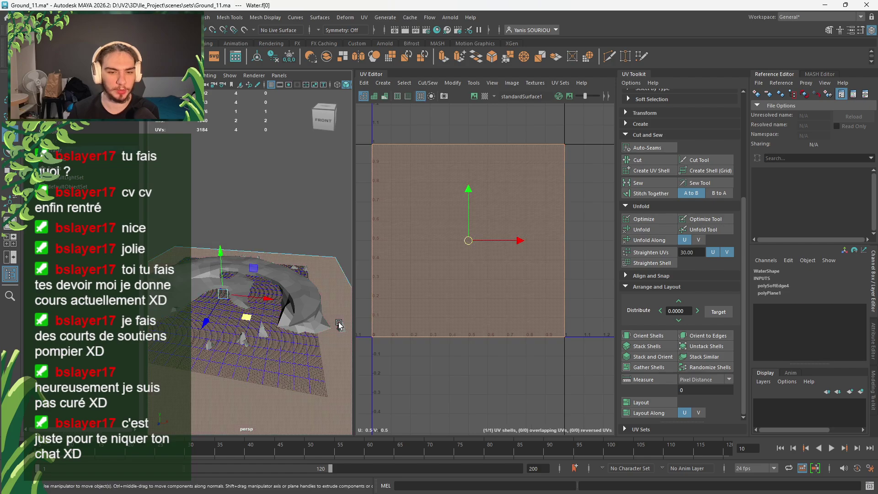
Return to object mode, select the Rocks mesh, and apply a Planar UV projection to it
key("ctrl+F12")
right_click_drag(341, 232, 385, 212)
left_click(339, 326)
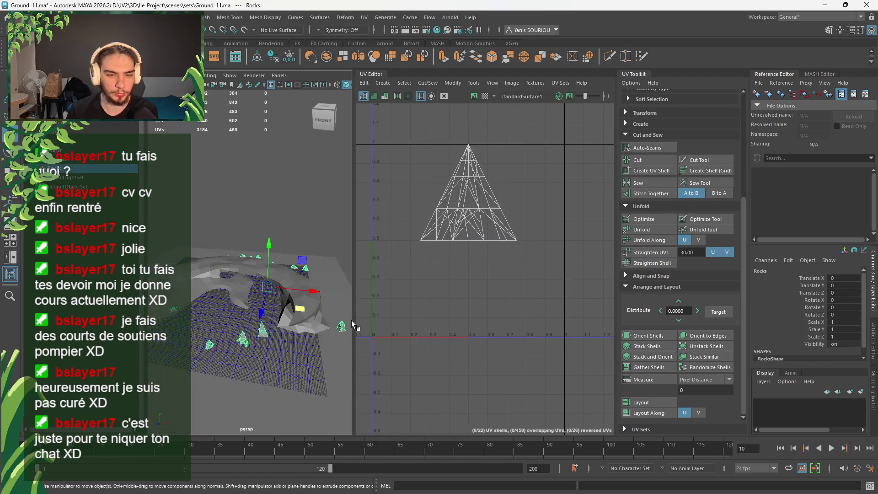
right_click(320, 187)
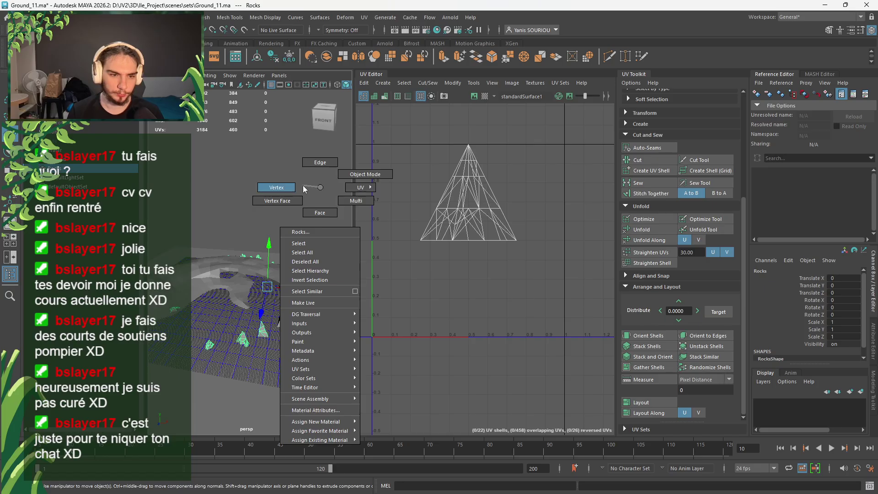
right_click_drag(305, 188, 361, 175)
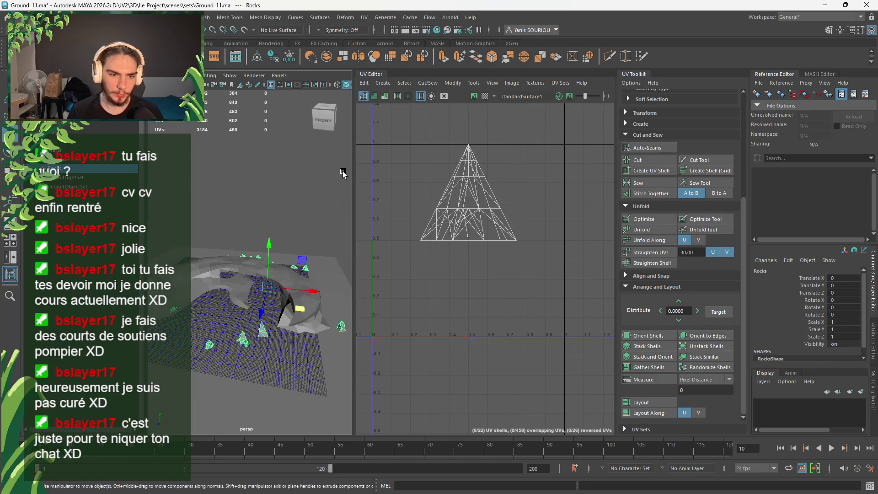
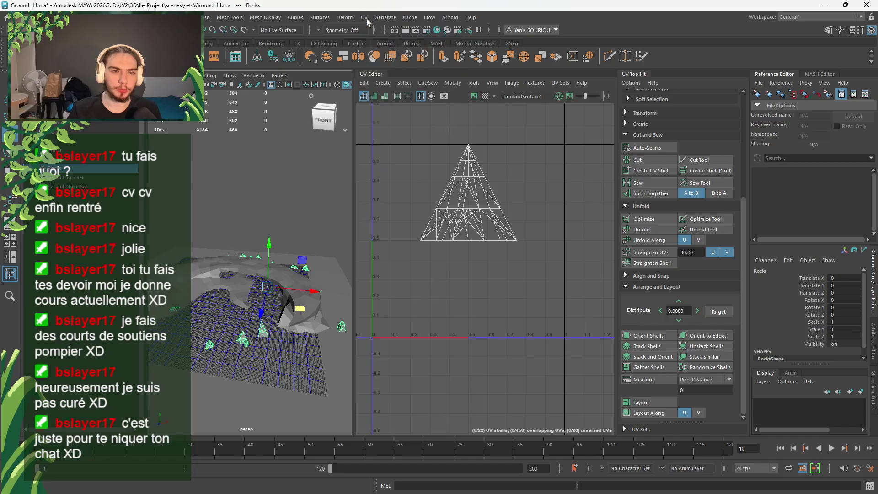
left_click(366, 17)
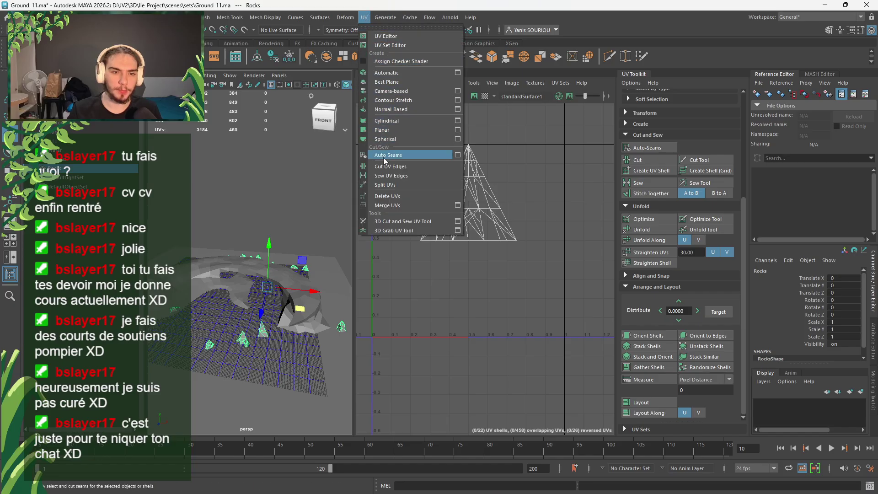
left_click(391, 131)
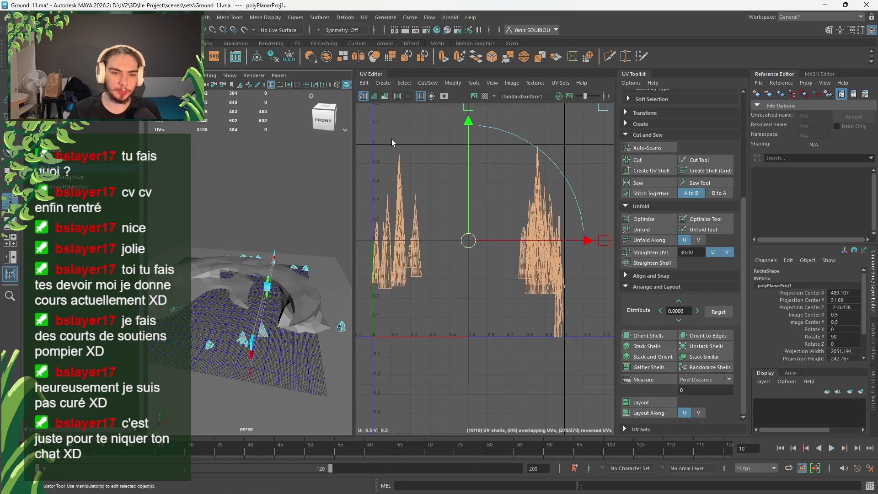
Switch the Rocks mesh to edge selection and pick a first seam edge on the isolated low rock
scroll(209, 374, "up", 5)
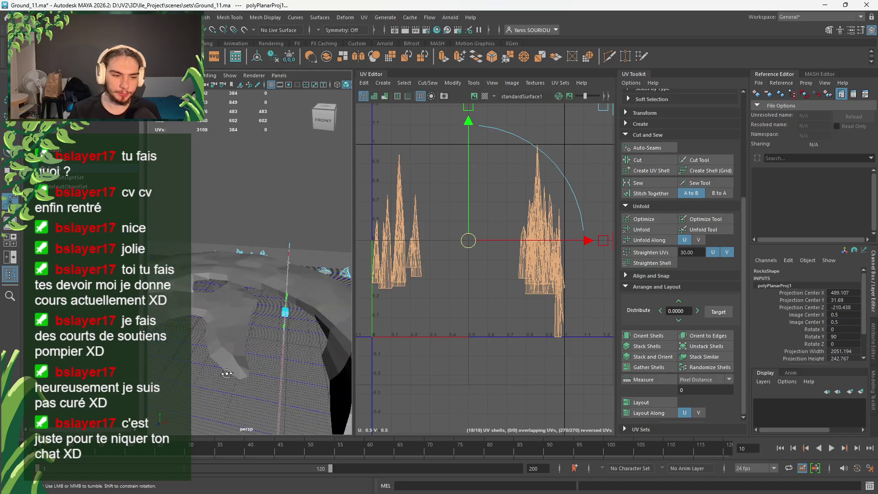
left_click_drag(225, 373, 272, 323, "alt")
scroll(247, 376, "down", 5)
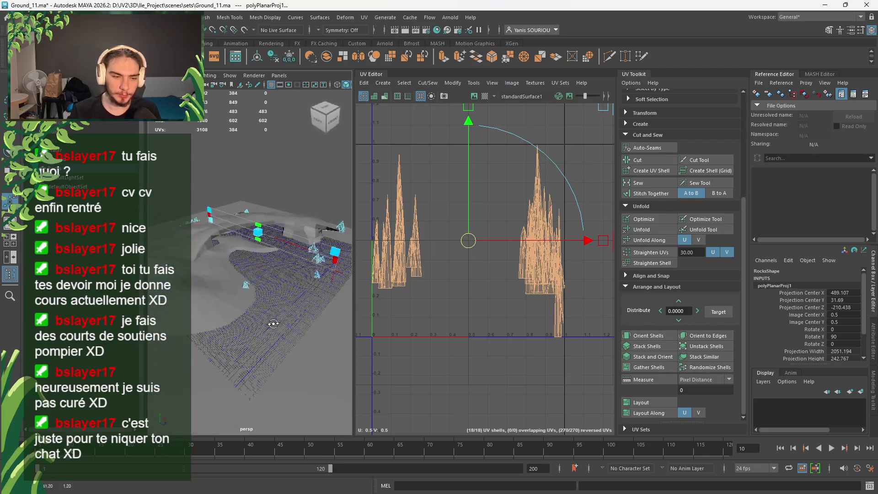
scroll(265, 325, "up", 5)
middle_click_drag(265, 325, 262, 302, "alt")
right_click(247, 271)
right_click_drag(247, 273, 244, 259)
left_click(243, 262)
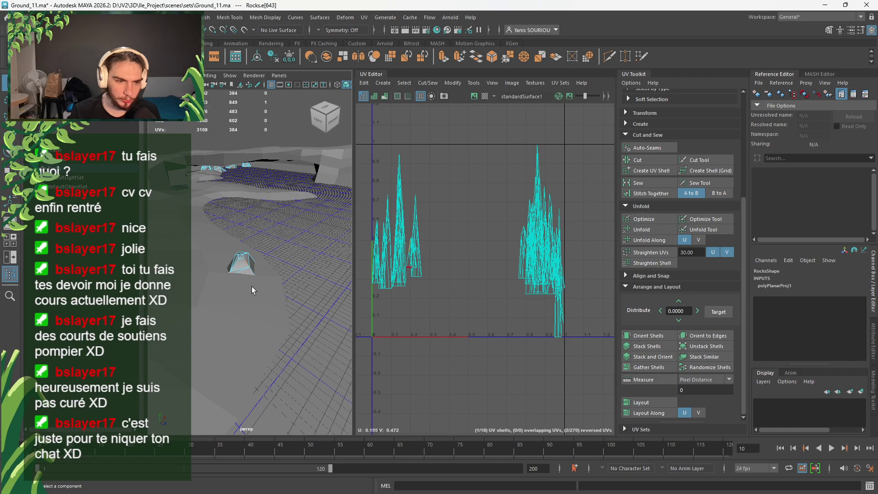
key("f")
left_click_drag(241, 304, 264, 247, "alt")
middle_click_drag(264, 247, 262, 233, "alt")
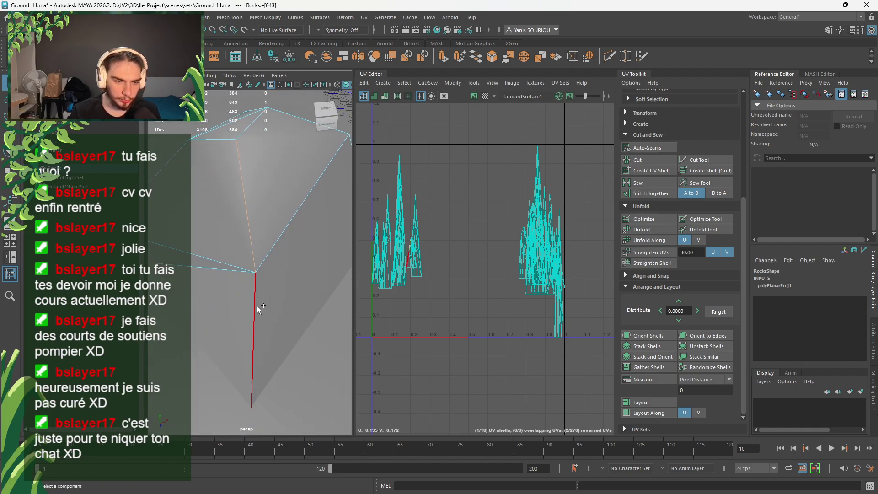
Extend the seam selection along the low rock's connected edges, from its base over the top
left_click(257, 308, "shift")
left_click_drag(258, 308, 272, 327, "alt")
left_click(256, 202, "shift")
left_click_drag(215, 266, 278, 254, "alt")
left_click(254, 227, "shift")
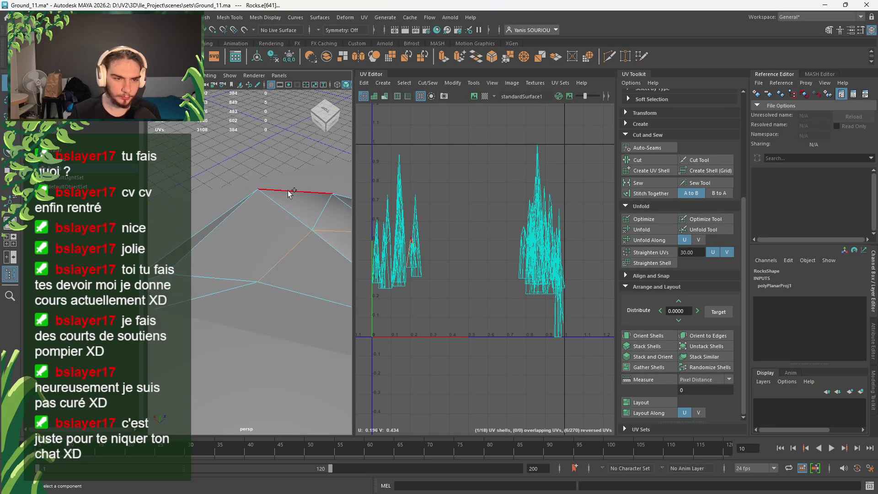
left_click(304, 222, "shift")
left_click_drag(312, 227, 247, 239, "alt")
left_click(246, 238, "shift")
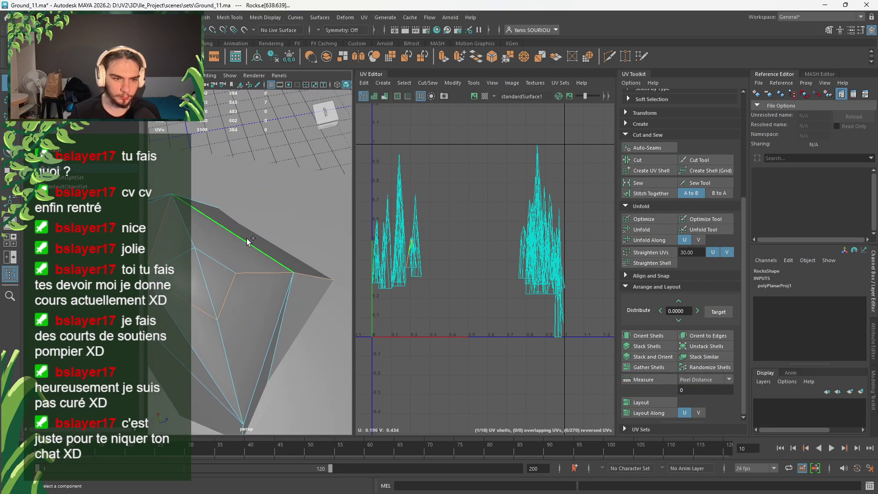
Add seam edges running down a pointed rock on the terrain floor to the edge selection
left_click_drag(258, 316, 270, 234, "alt")
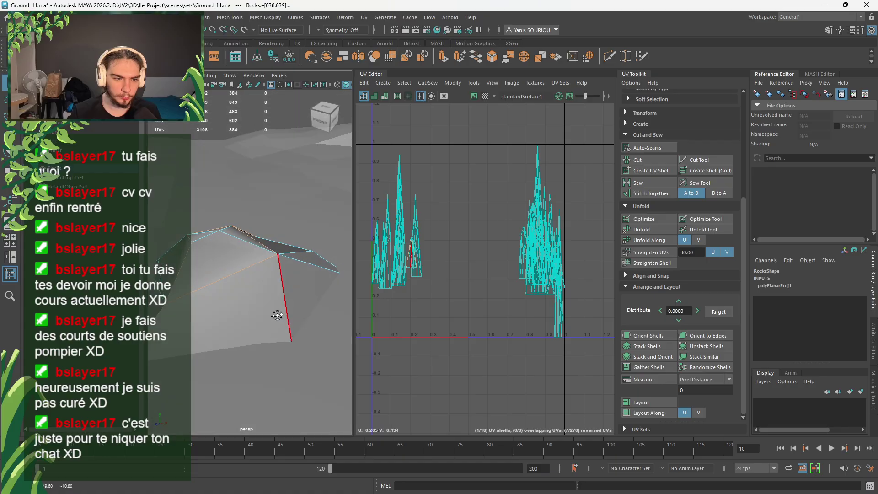
scroll(265, 246, "down", 12)
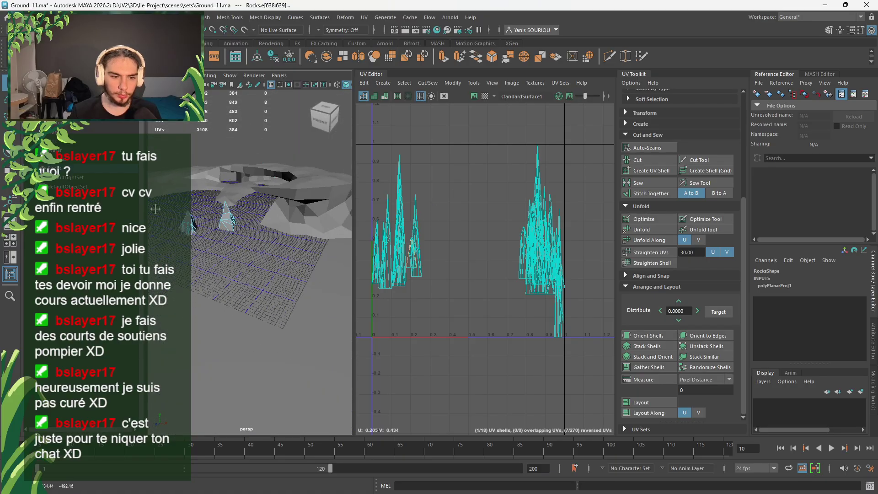
scroll(203, 244, "up", 4)
left_click_drag(203, 244, 241, 271, "alt")
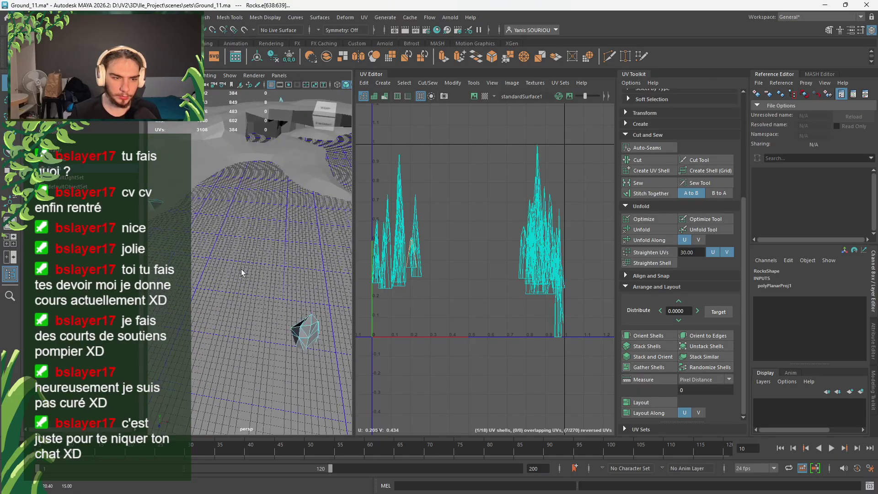
middle_click_drag(304, 331, 260, 275, "alt")
scroll(260, 275, "up", 8)
scroll(255, 253, "down", 5)
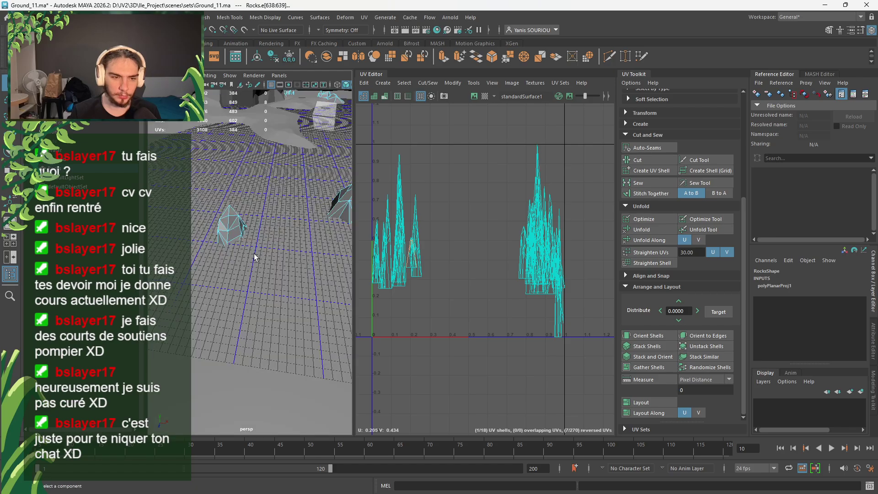
left_click(227, 234)
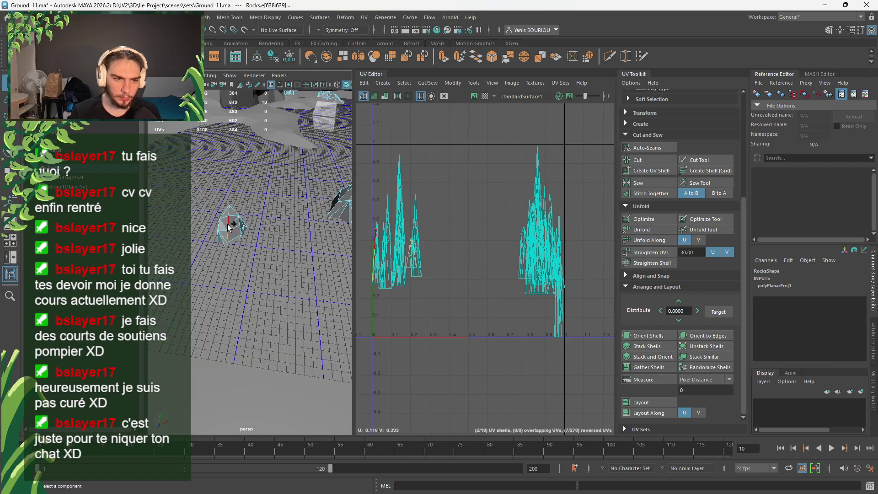
left_click_drag(233, 209, 321, 293, "alt")
left_click(291, 301)
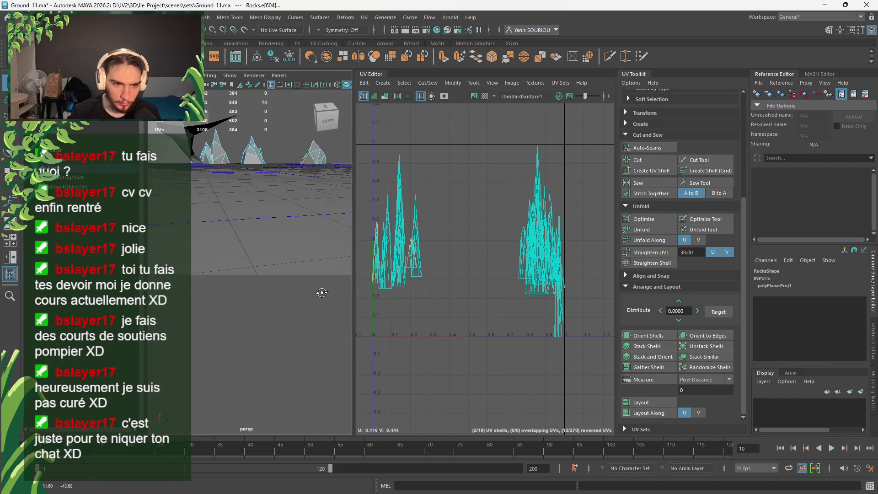
middle_click_drag(322, 293, 237, 306, "alt")
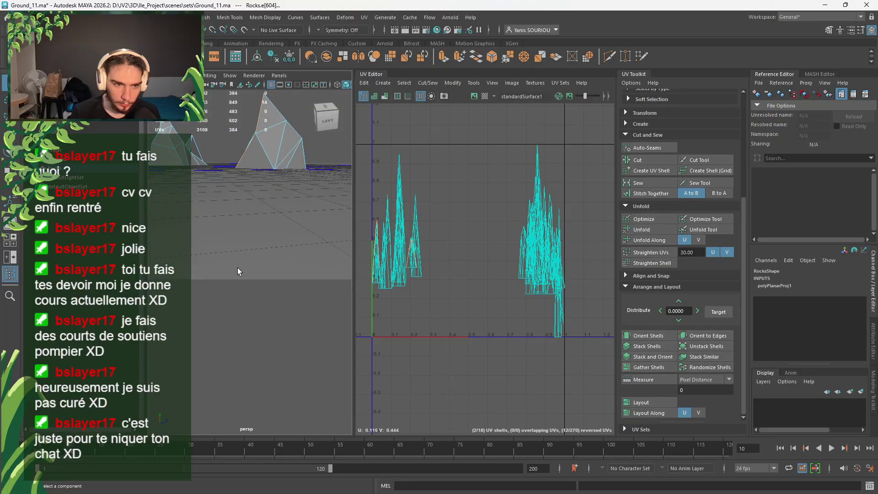
scroll(239, 266, "up", 3)
left_click(245, 170, "shift")
Cut the Rocks mesh's UVs along the selected seam edges
left_click_drag(262, 192, 153, 196, "alt")
middle_click_drag(153, 197, 257, 196, "alt")
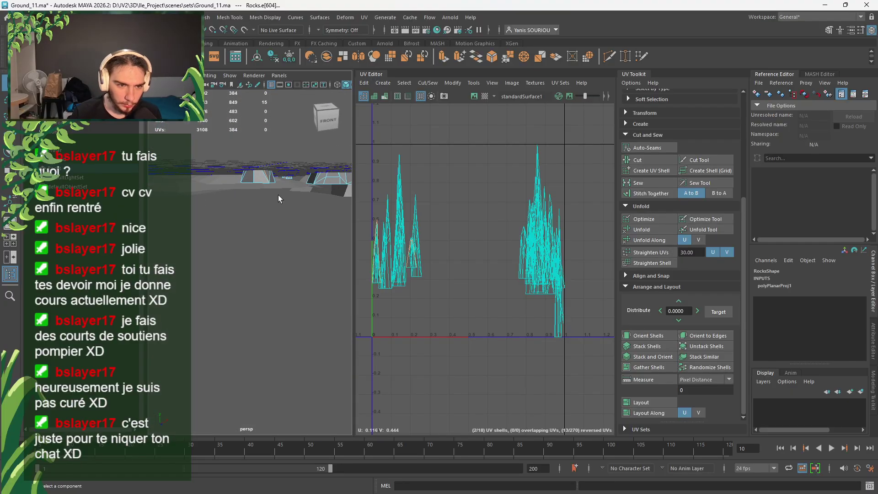
left_click_drag(278, 195, 258, 263, "alt")
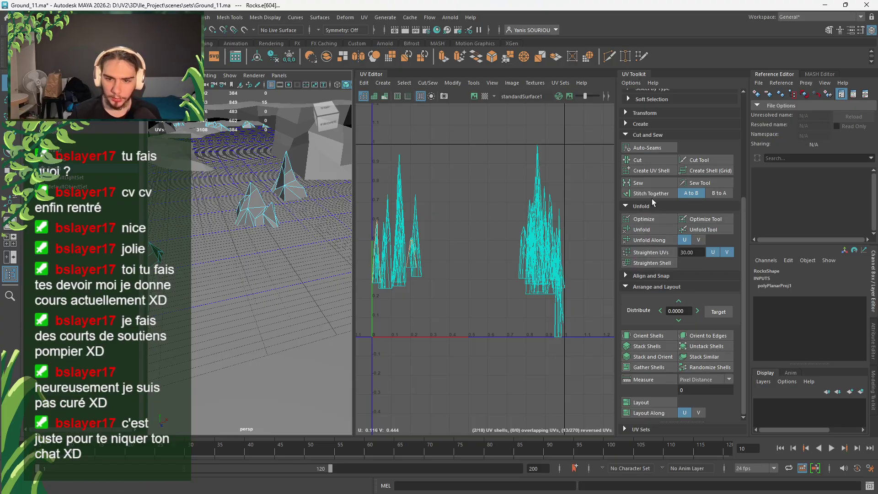
left_click(647, 161)
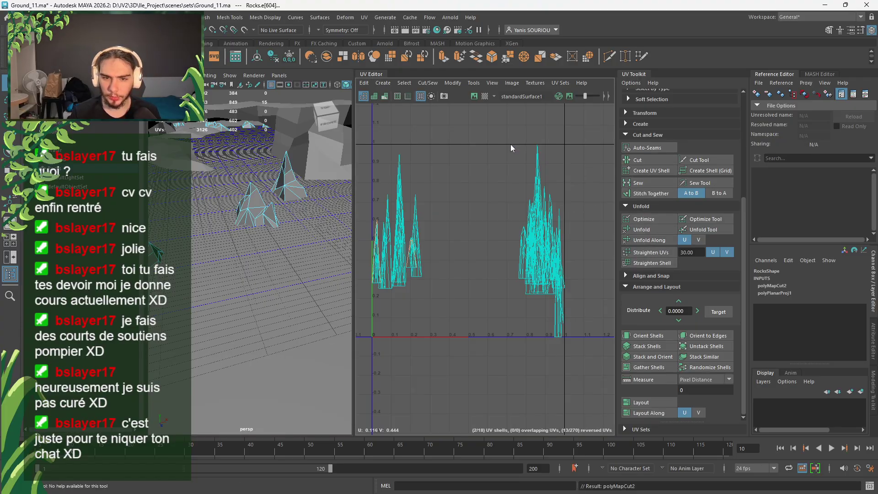
Unfold all of the Rocks mesh's UV shells, gather them, and lay them out
key("F11")
scroll(572, 158, "down", 3)
left_click_drag(574, 161, 375, 288)
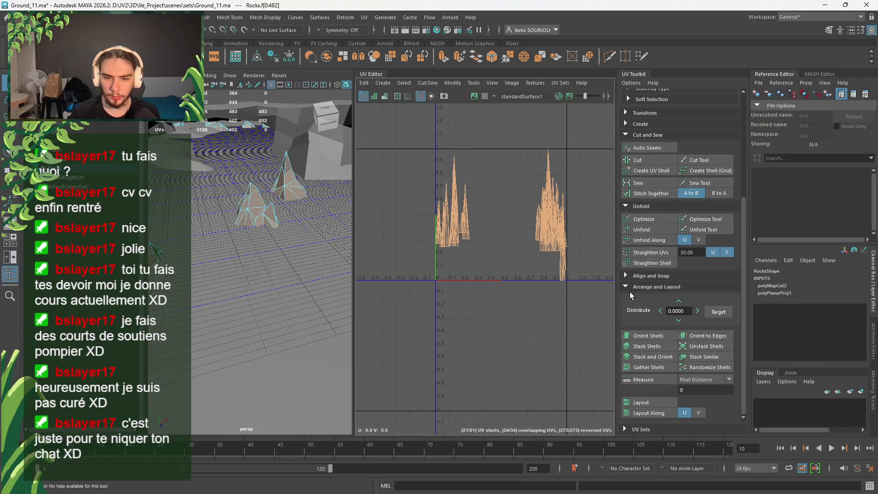
left_click(644, 230)
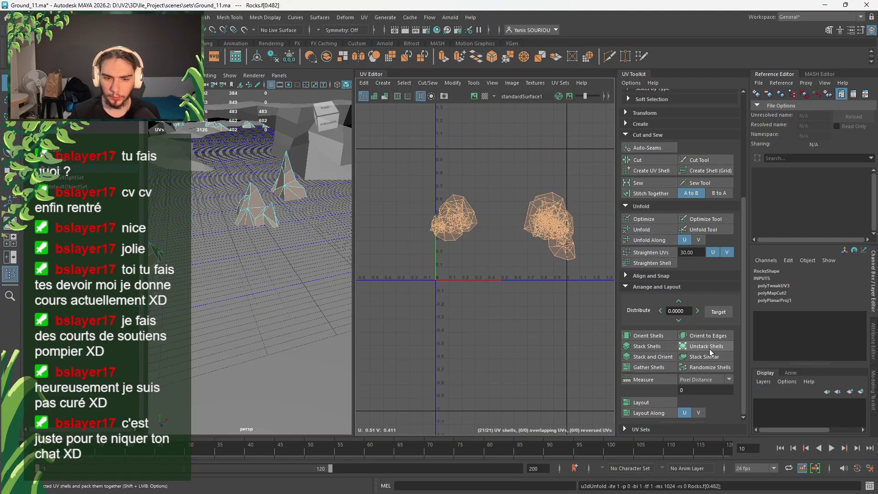
left_click(657, 368)
left_click(647, 399)
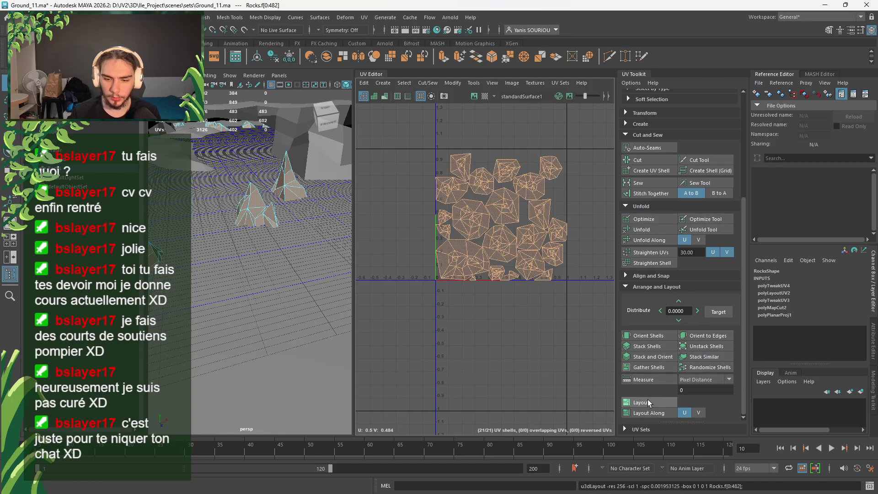
Select the largest UV shell of the Rocks mesh and look for its matching rock in the scene
left_click(551, 336)
left_click(469, 270)
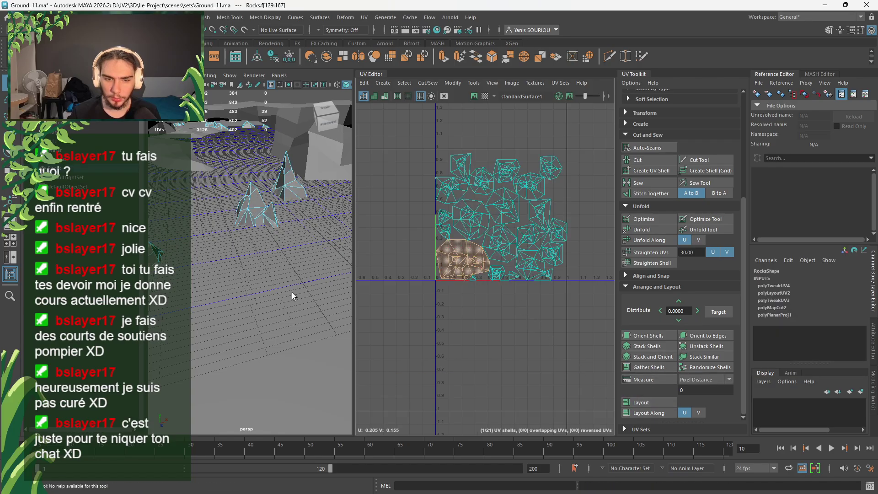
mouse_move(292, 293)
left_mouse_down("alt")
mouse_move(239, 333)
mouse_move(202, 311)
mouse_move(251, 314)
mouse_move(330, 278)
mouse_move(238, 306)
mouse_move(265, 309)
mouse_move(287, 296)
left_mouse_up("alt")
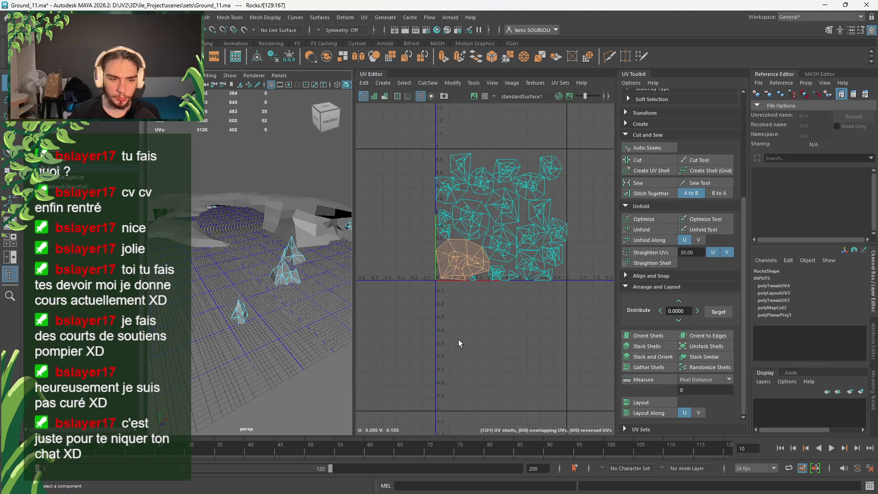
Show the Rocks mesh's edges and examine the pointed rocks on the terrain floor up close
left_click(240, 311)
right_click(241, 313)
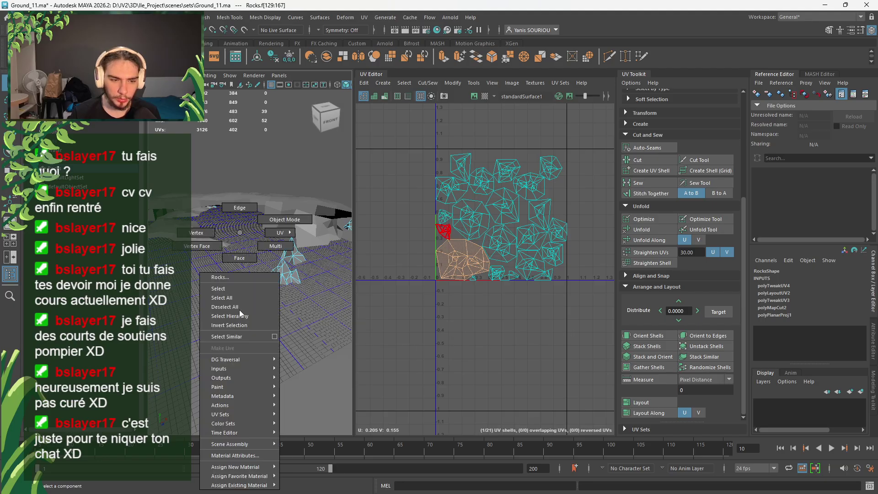
right_click_drag(240, 310, 241, 218)
scroll(241, 221, "up", 5)
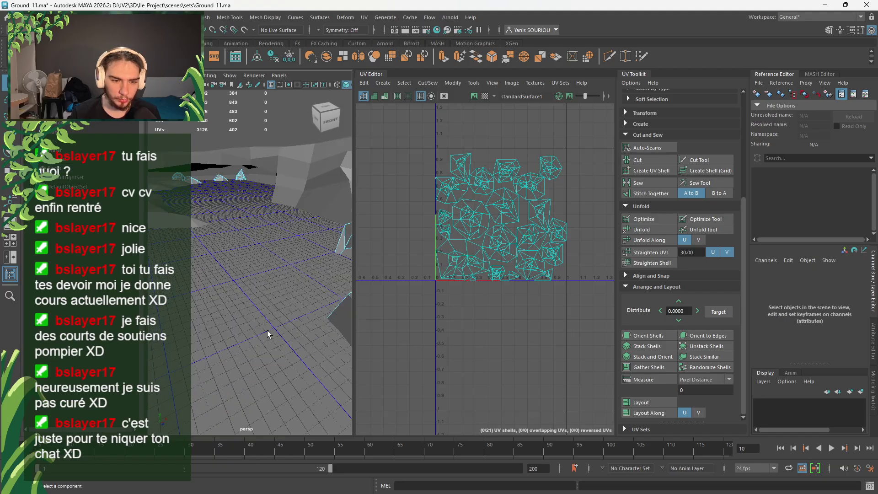
scroll(267, 333, "down", 5)
left_click(277, 300)
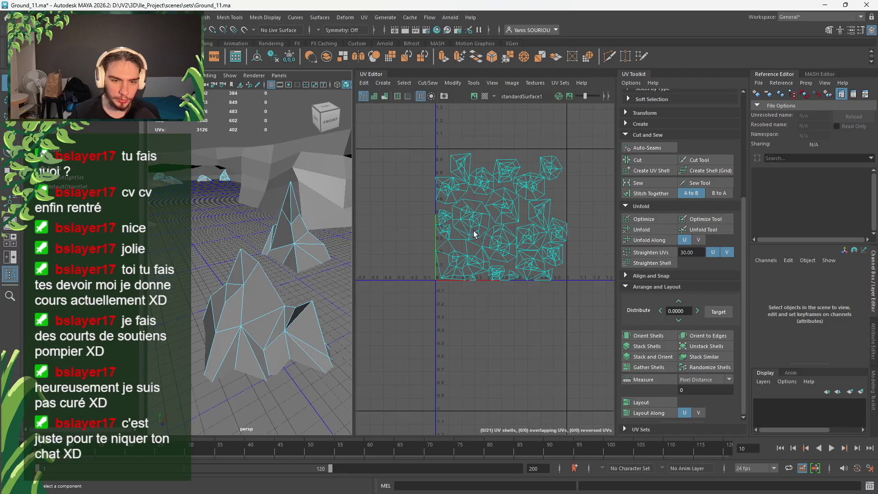
Sew all UV shells of the Rocks mesh, then stack, orient and lay them out
right_click_drag(263, 303, 359, 229)
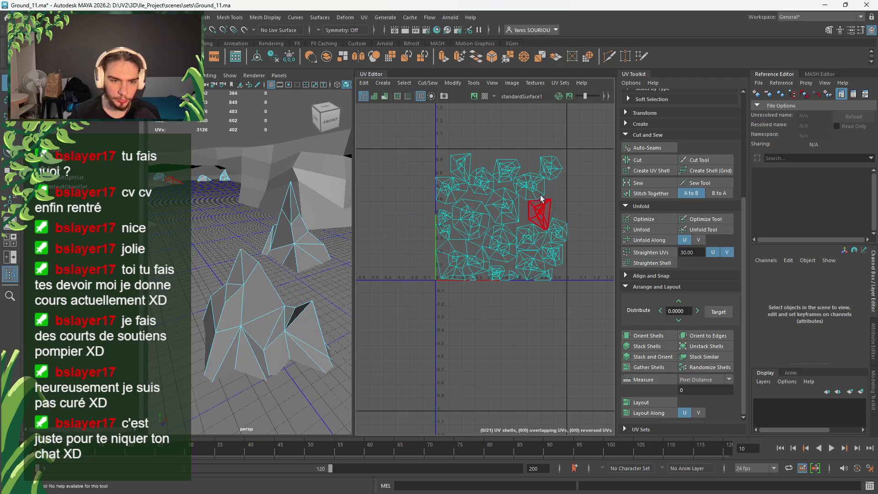
left_click_drag(588, 141, 432, 286)
left_click(659, 183)
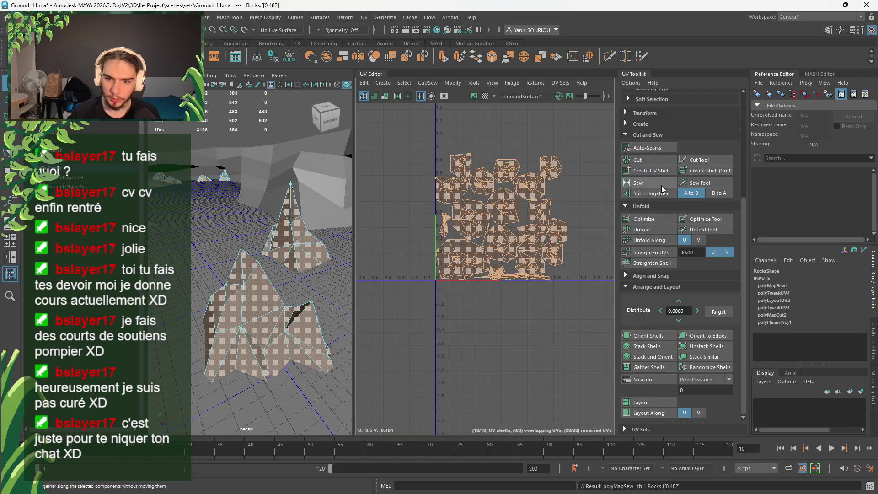
left_click(654, 358)
left_click(653, 402)
left_click(514, 339)
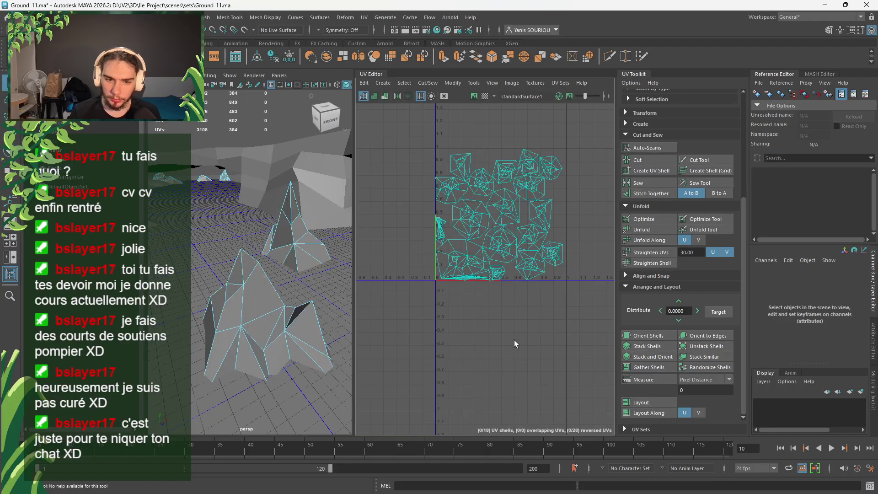
Select the flattened UV shell along the lower edge of the layout and frame its rock in the viewport
left_click(485, 280)
scroll(474, 305, "down", 3)
scroll(279, 336, "down", 6)
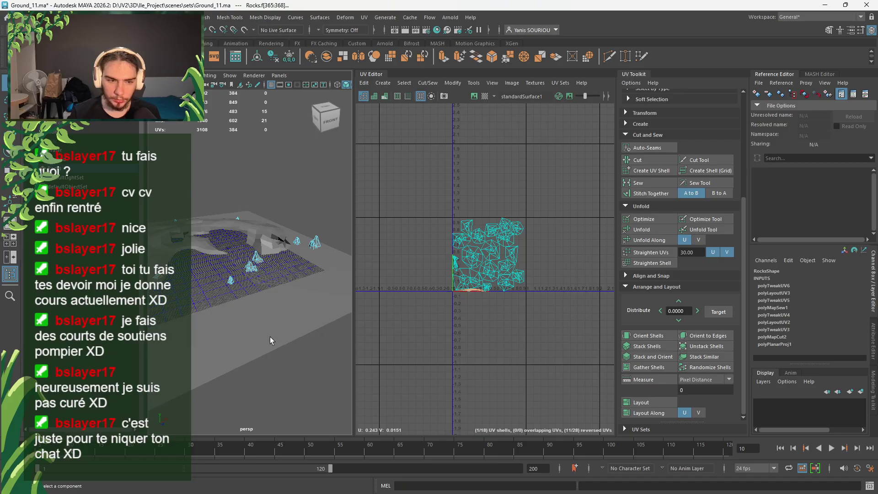
mouse_move(270, 337)
left_mouse_down("alt")
mouse_move(248, 350)
mouse_move(325, 330)
mouse_move(281, 314)
mouse_move(310, 306)
mouse_move(269, 330)
left_mouse_up("alt")
key("f")
scroll(282, 313, "up", 4)
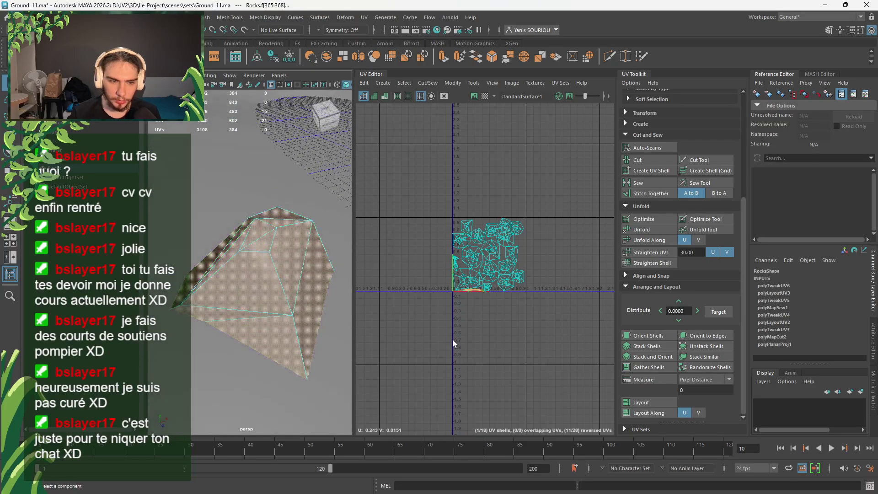
Unfold the selected flattened UV shell of the Rocks mesh
scroll(455, 331, "up", 4)
scroll(460, 316, "up", 10)
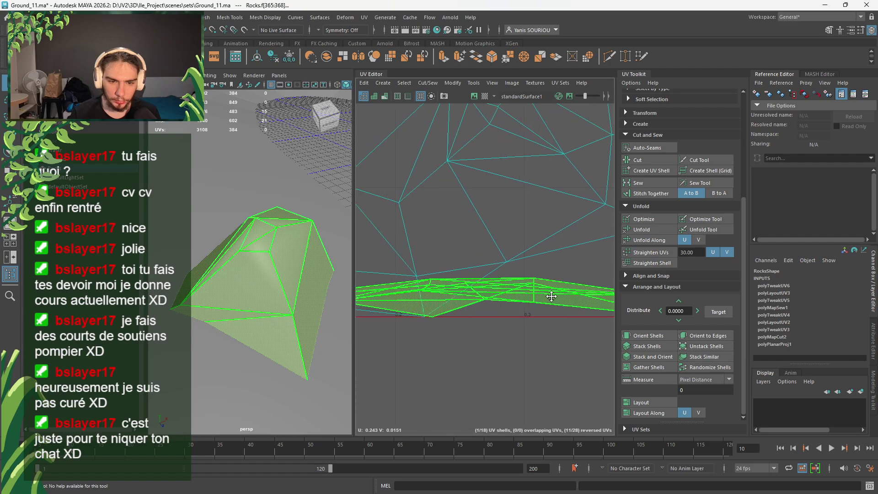
left_click(430, 321)
scroll(439, 323, "down", 4)
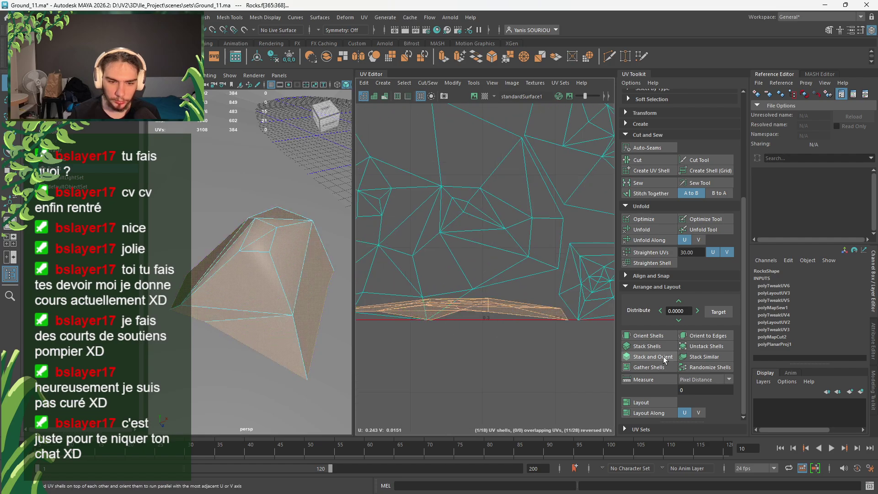
left_click(646, 229)
scroll(525, 274, "down", 3)
scroll(525, 274, "down", 4)
middle_click_drag(553, 259, 446, 319, "alt")
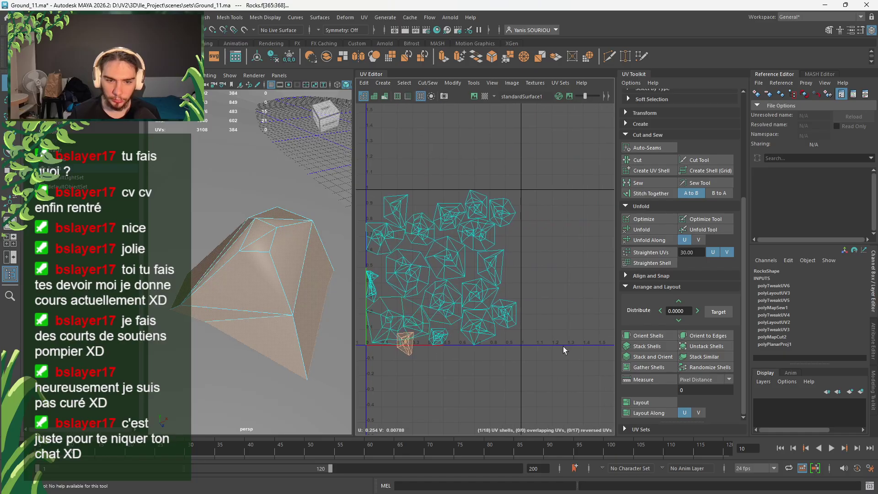
Unfold all 18 UV shells of the Rocks mesh, then stack, orient and lay them out again
left_click_drag(564, 347, 362, 183)
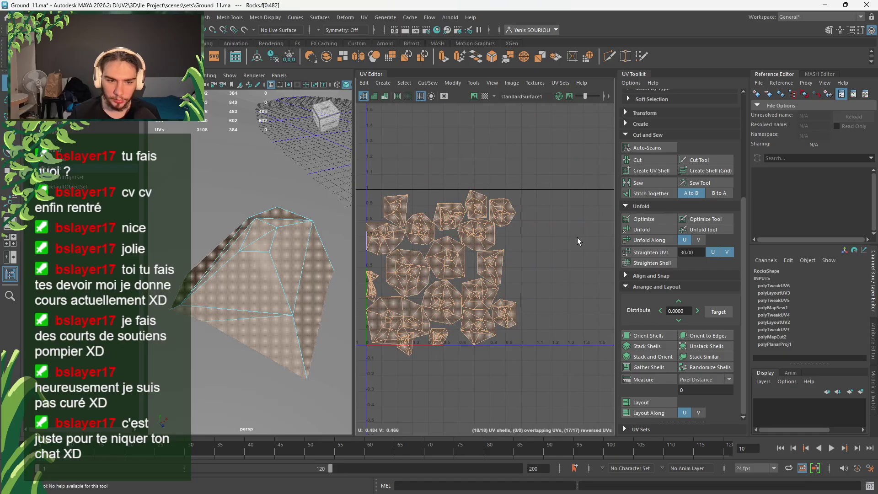
left_click(652, 230)
left_click(657, 356)
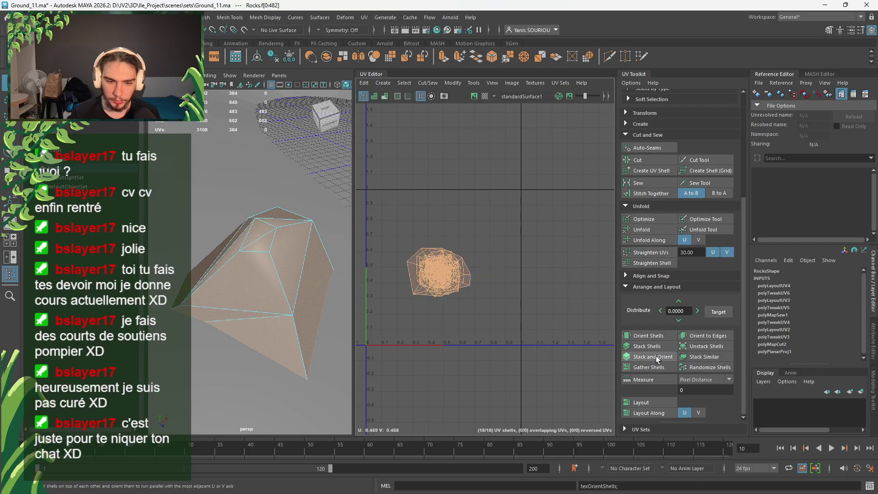
left_click(657, 403)
left_click(481, 392)
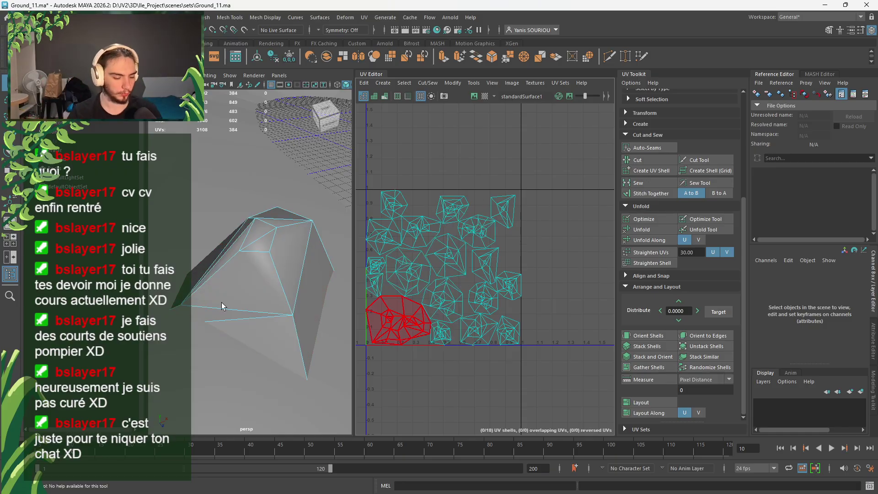
Save the scene as a new version named Ground_12.ma
key("ctrl+shift+s")
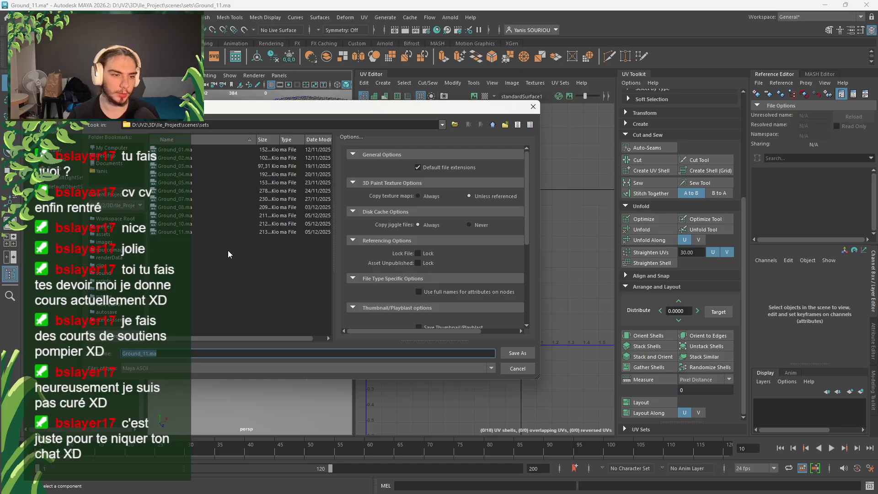
key("Left")
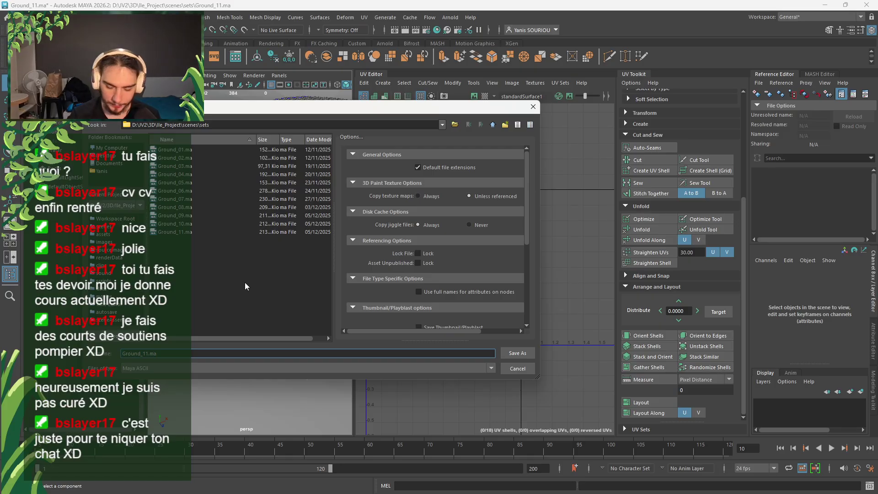
key("Return")
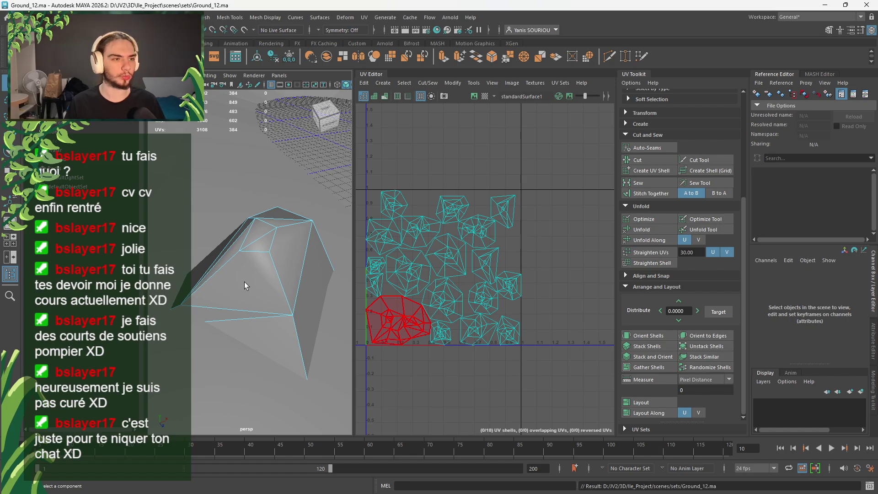
Delete the Water plane and save the scene as Ground_13.ma
right_click_drag(244, 282, 190, 247, "alt")
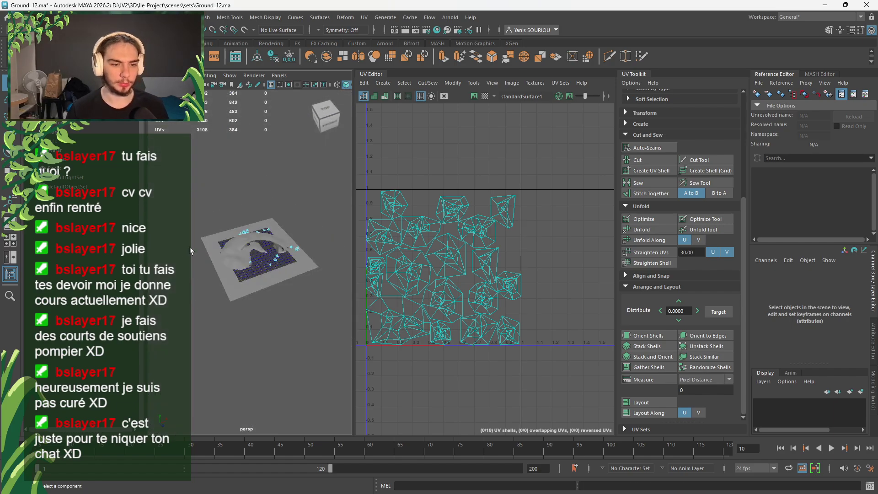
scroll(276, 225, "up", 5)
right_click_drag(270, 197, 292, 174)
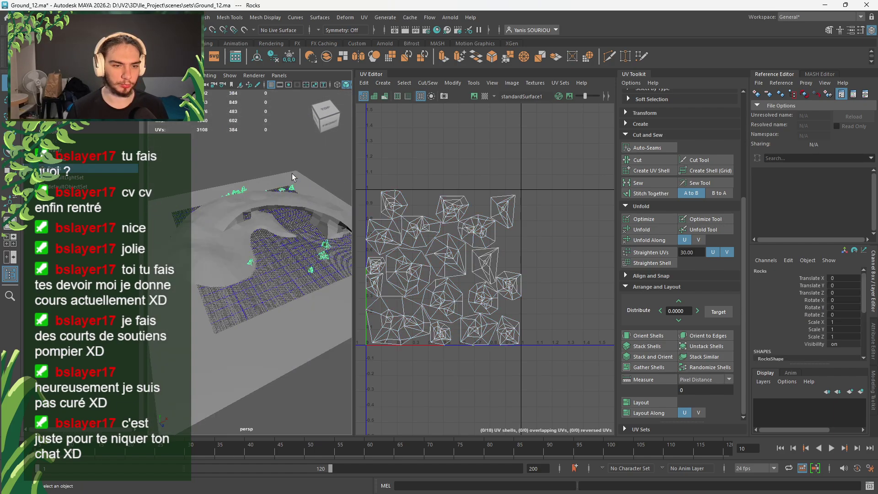
left_click(241, 143)
left_click(271, 178)
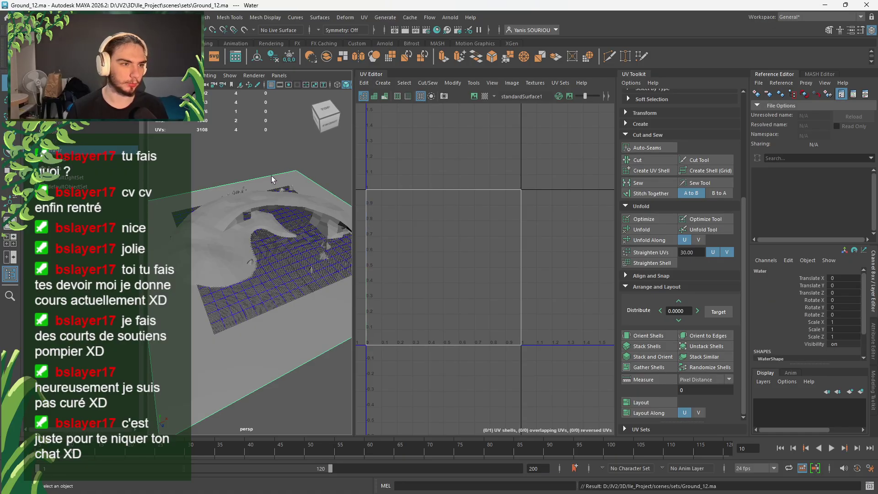
key("Delete")
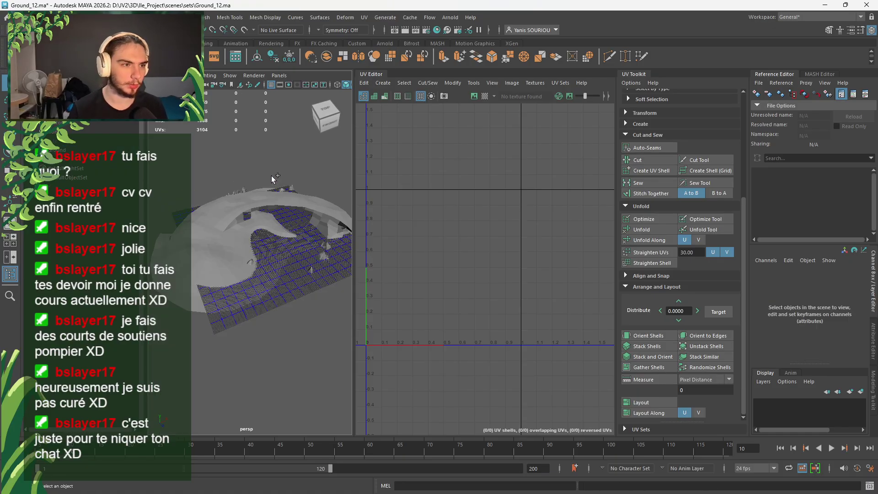
key("ctrl+shift+s")
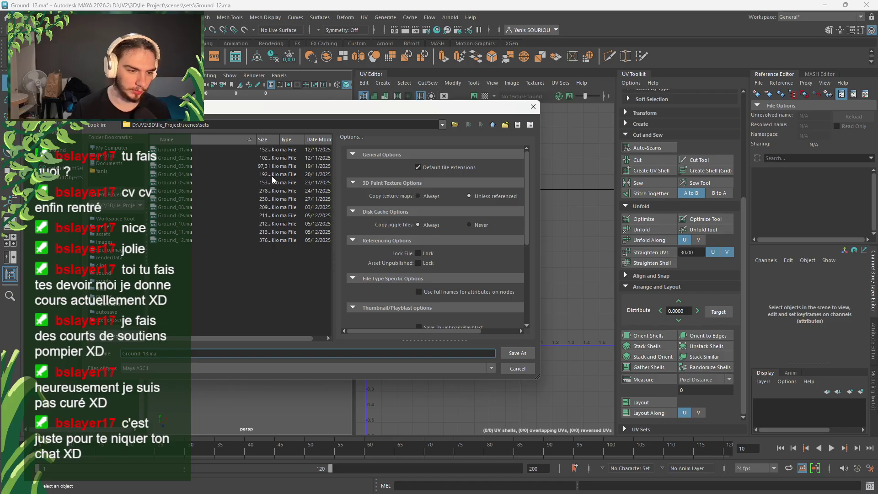
key("Return")
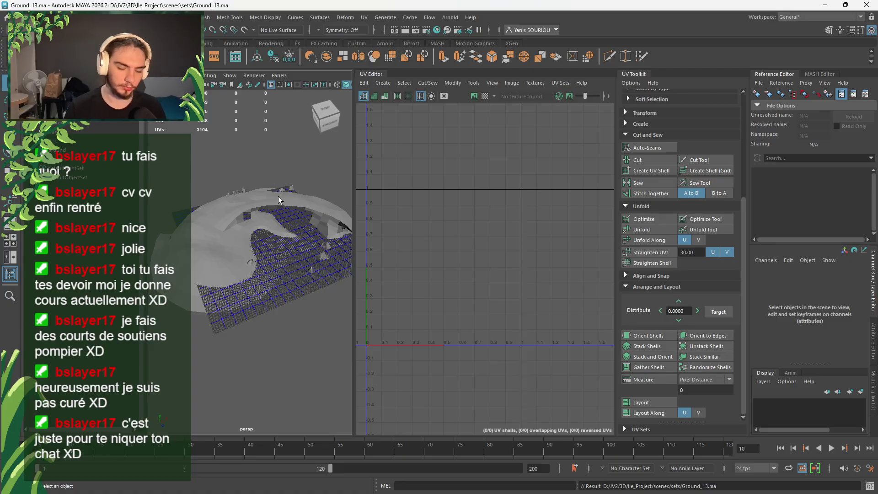
Switch to the SetDress scene and point its Ground reference to Ground_12.ma
key("alt+Tab")
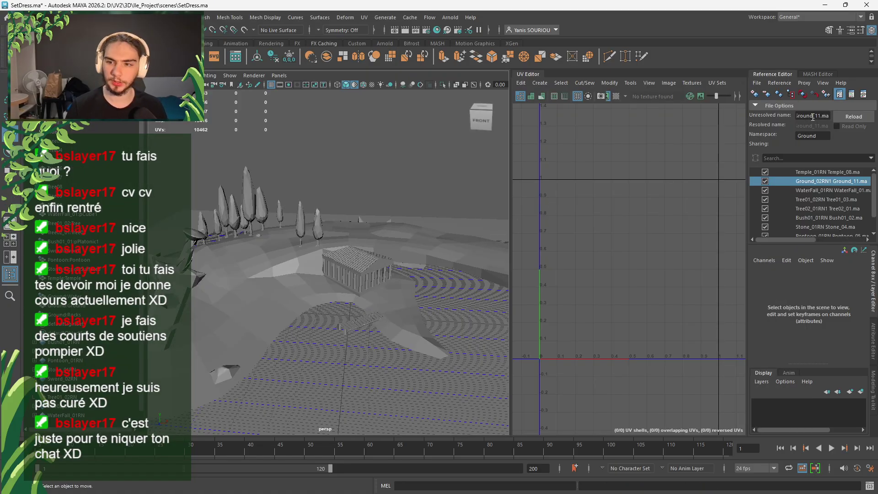
left_click(817, 116)
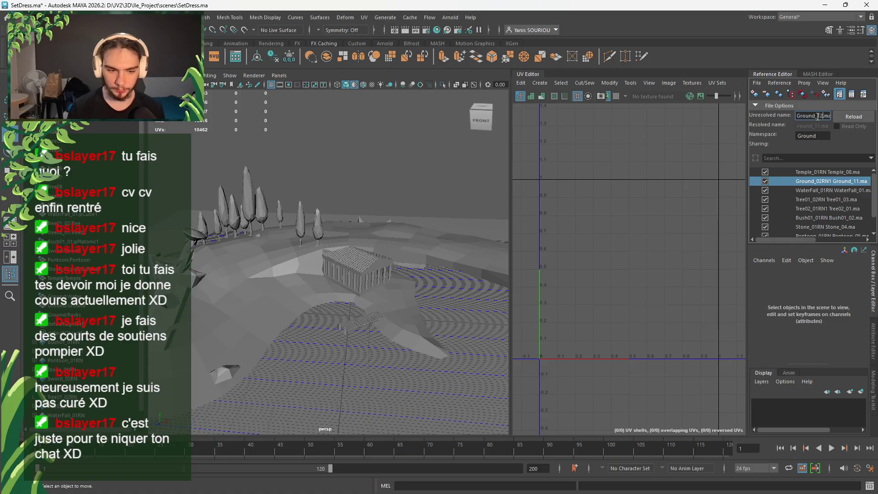
key("Return")
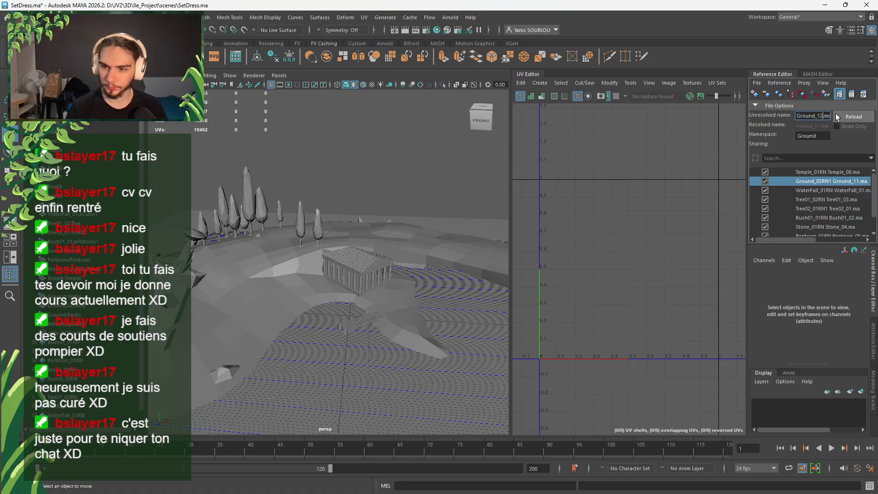
Set the namespaces of the WaterFall_01.ma and Tree01_03.ma references to WaterFall and Tree01
left_click(822, 173)
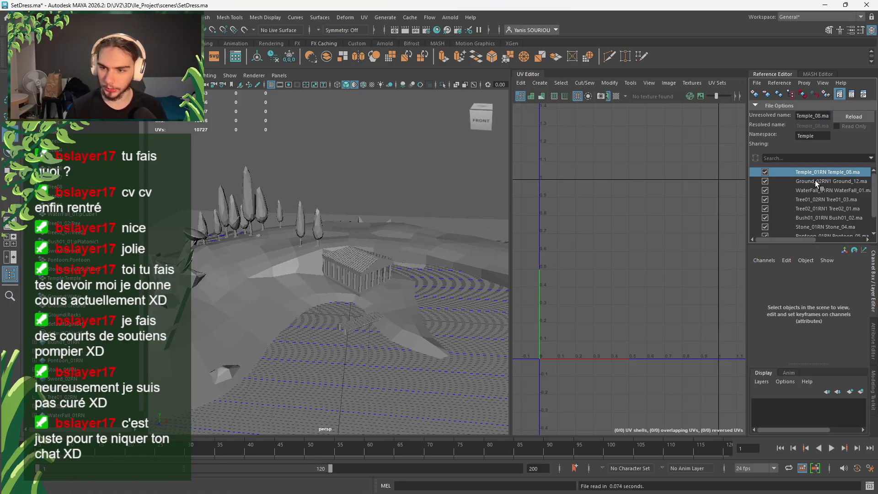
left_click(816, 191)
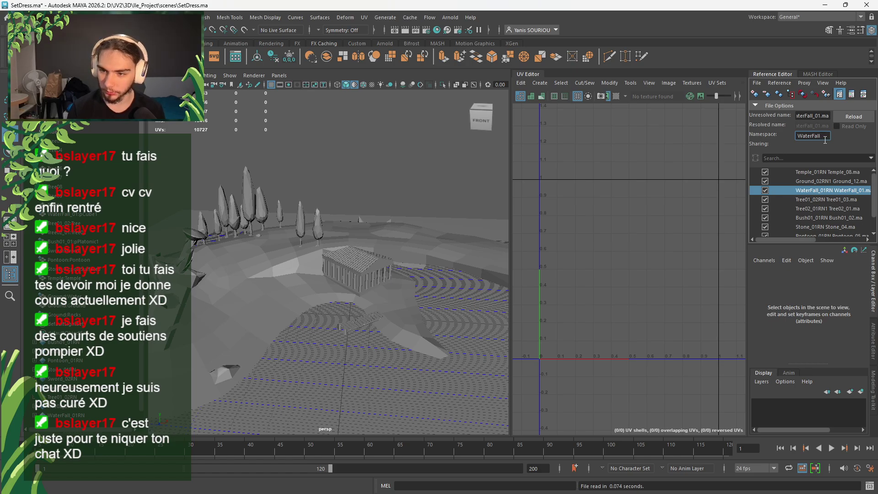
left_click(823, 199)
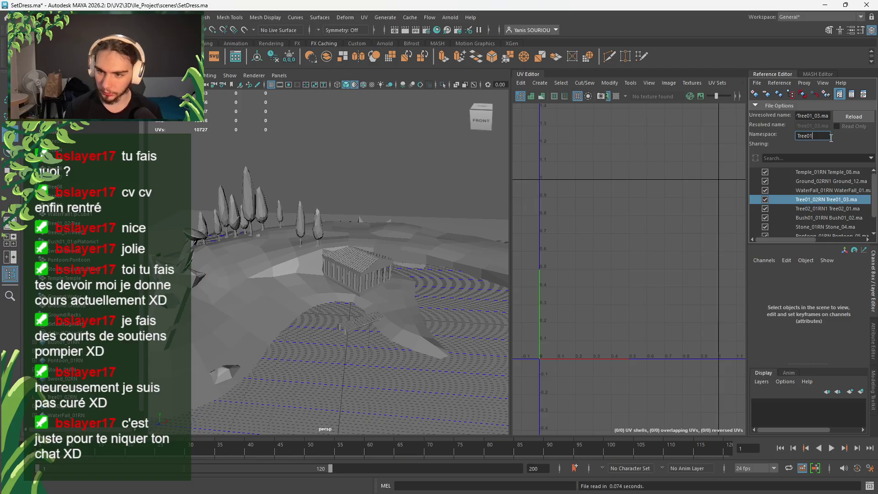
key("Return")
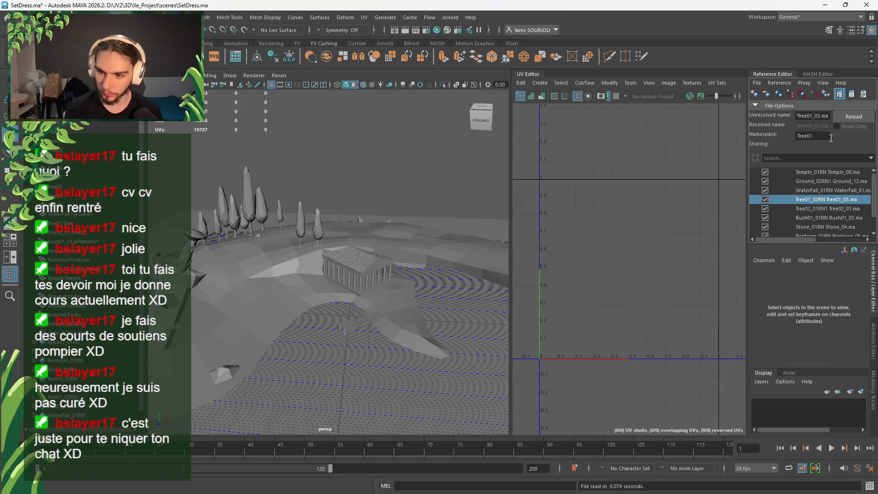
Remove the number suffix from the Tree02_01.ma reference's namespace and set the Bush01_02.ma reference's namespace to Bush01
left_click(811, 209)
left_click(820, 136)
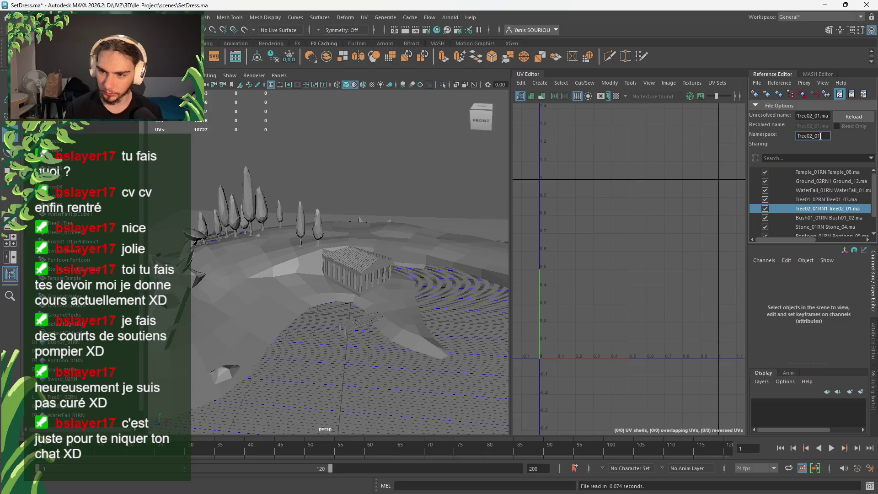
left_click(810, 218)
left_click(826, 136)
key("BackSpace")
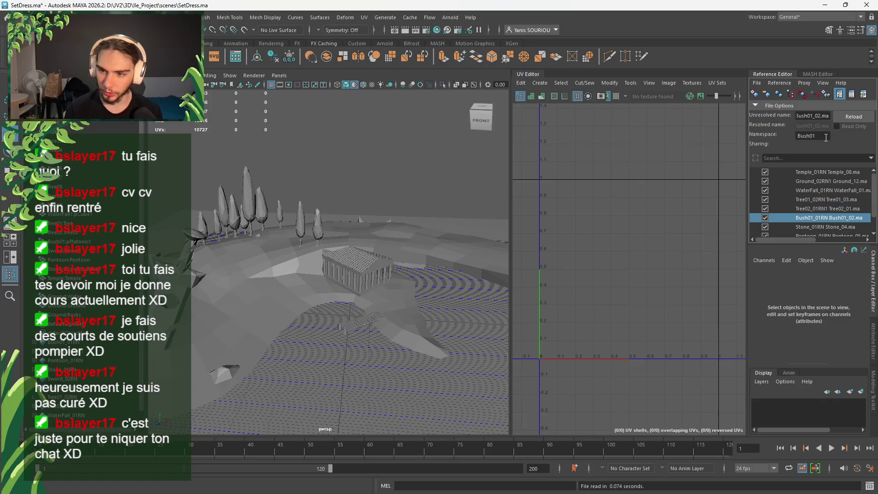
Set the Stone_04.ma reference's namespace to Stone and check the namespaces of the Pontoon_05.ma and Sword_03.ma references
left_click(820, 227)
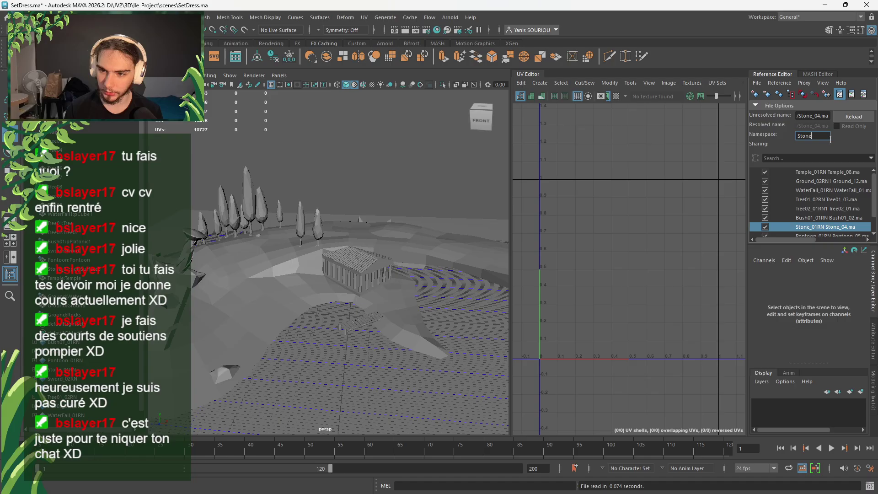
scroll(833, 216, "down", 2)
left_click(825, 219)
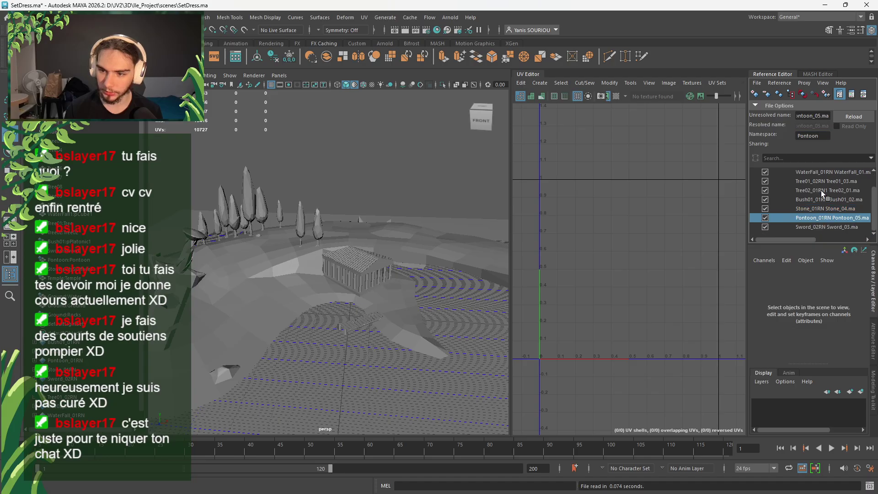
left_click(818, 228)
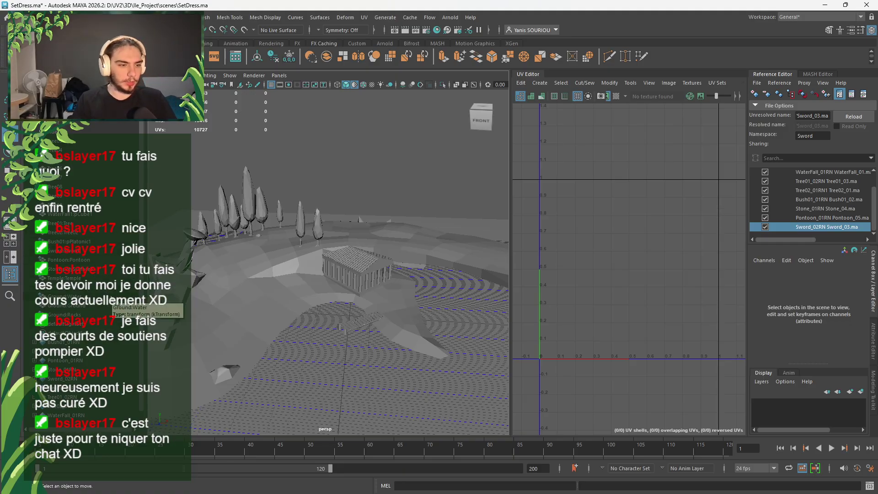
Switch to the Ground_13 scene, delete the leftover item from the scene hierarchy and save the file
key("alt+Tab")
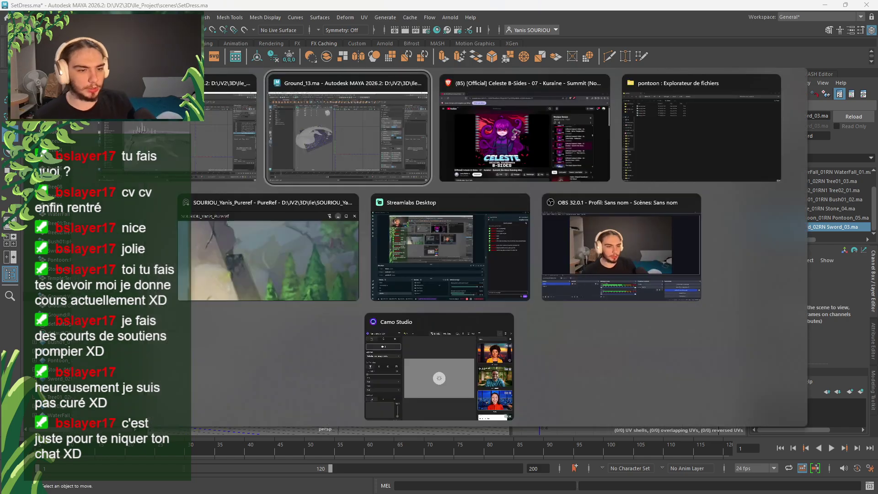
left_click(85, 125)
key("Delete")
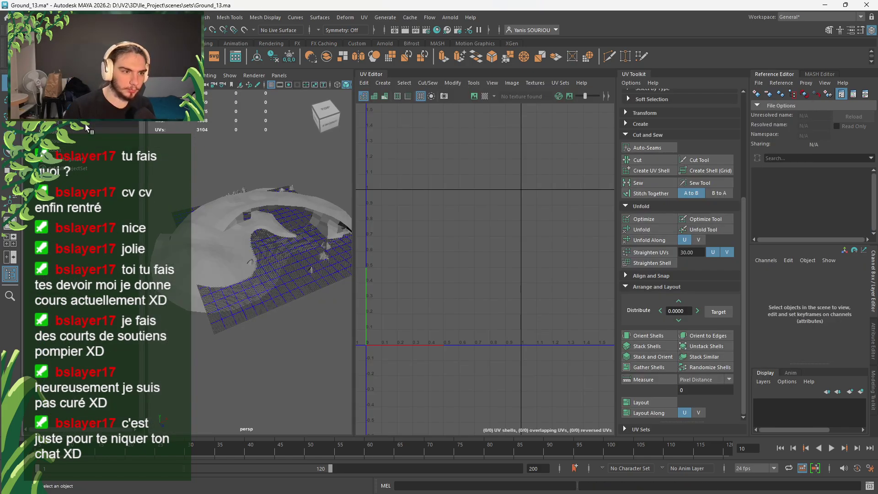
key("ctrl+s")
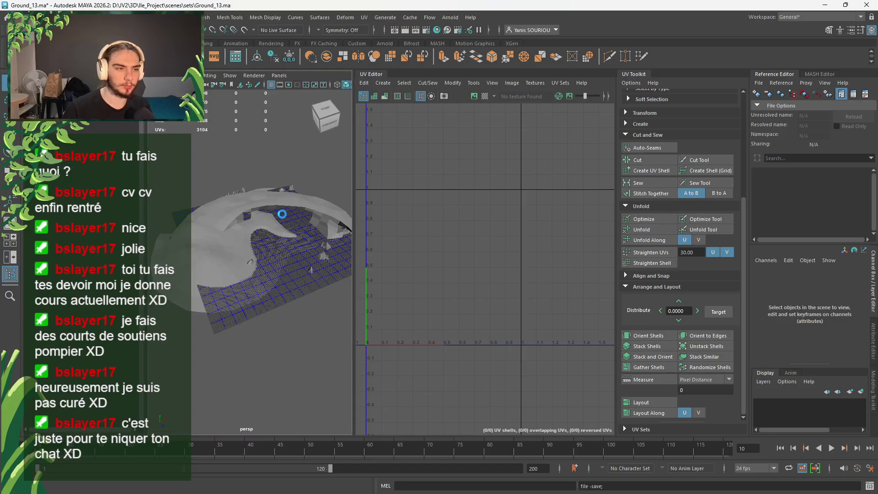
key("alt+Tab")
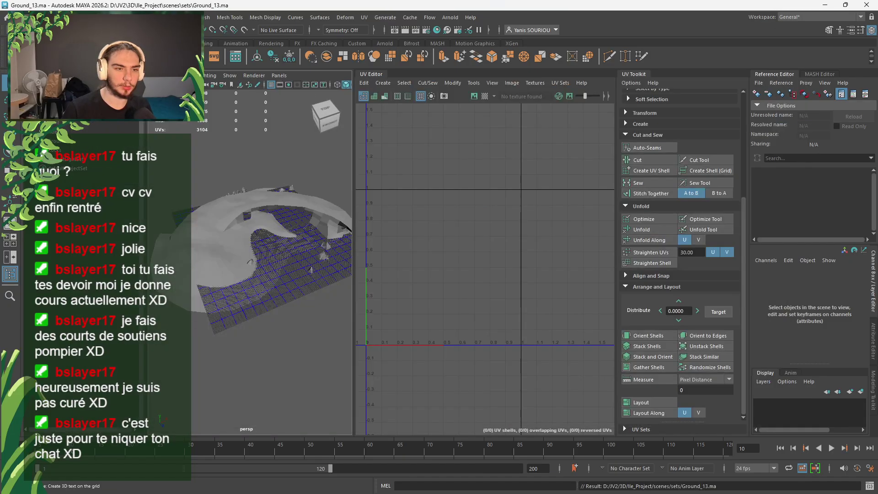
Open Ground_12.ma from the sets folder, delete its leftover hierarchy item and save the scene
left_click(21, 18)
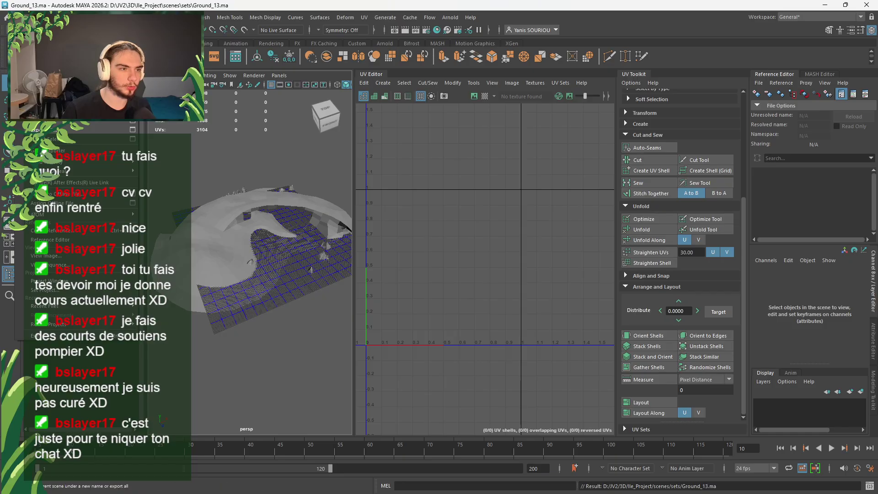
left_click(46, 38)
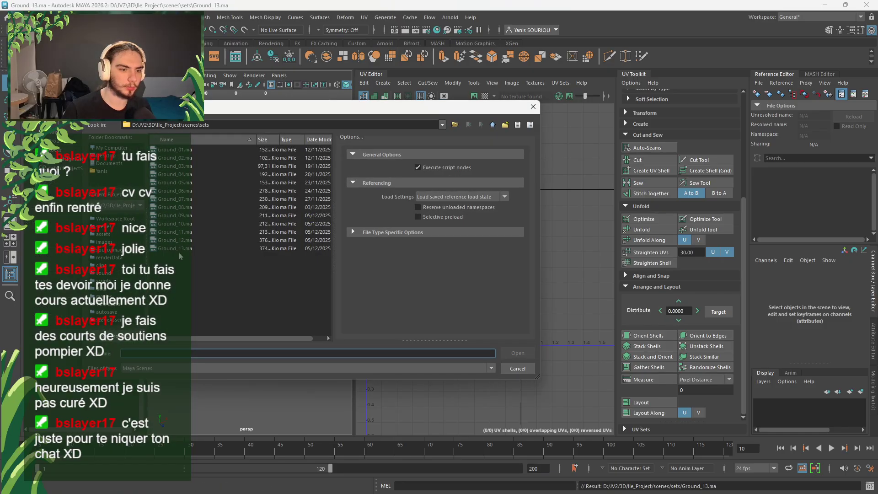
double_click(190, 241)
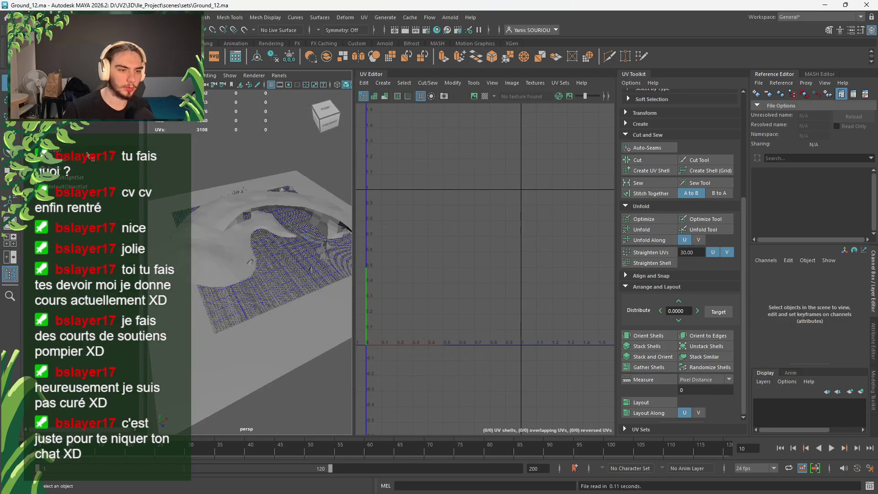
left_click(95, 125)
key("Delete")
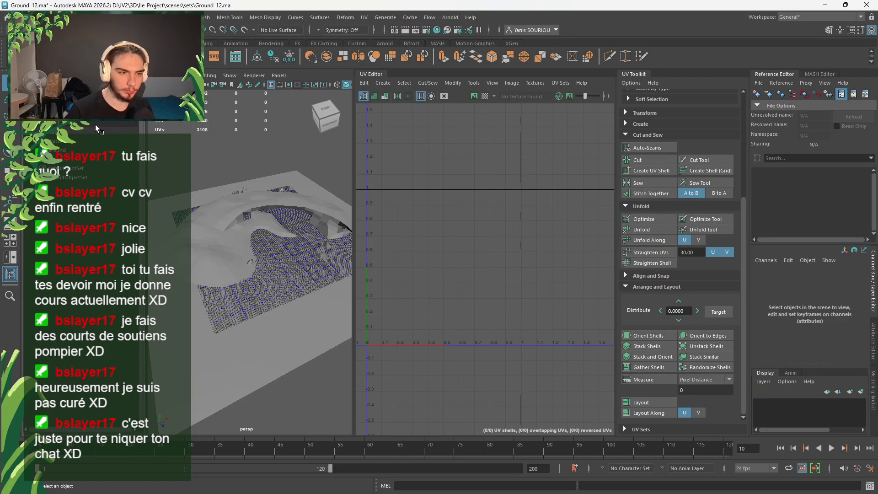
Switch back to the SetDress scene, reload the Ground_12.ma reference and select the referenced stone mesh polySurface3
key("alt+Tab")
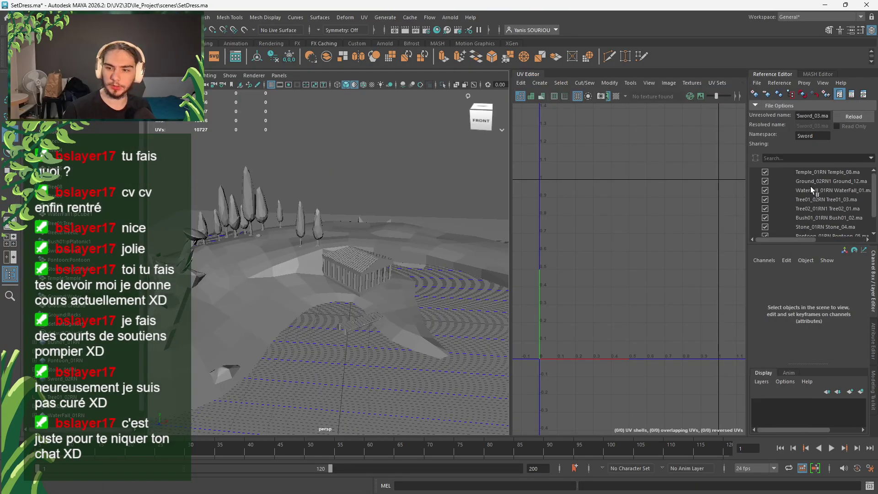
scroll(813, 190, "up", 1)
left_click(819, 181)
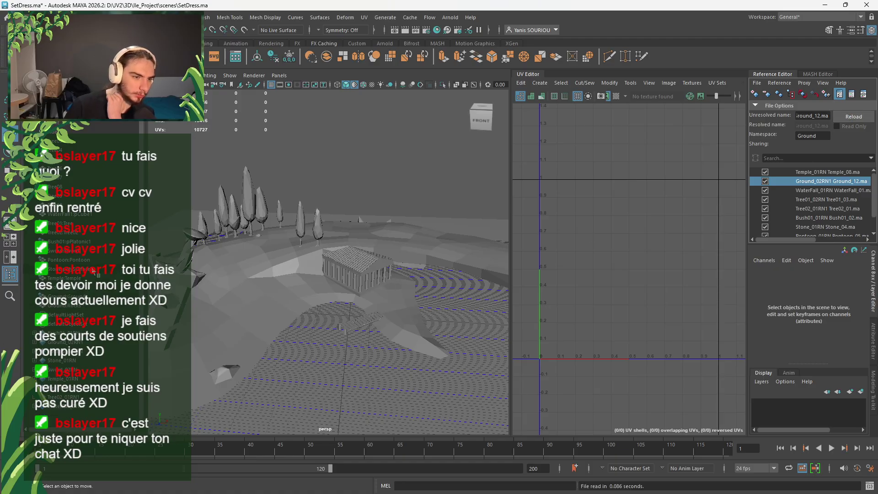
left_click(100, 270)
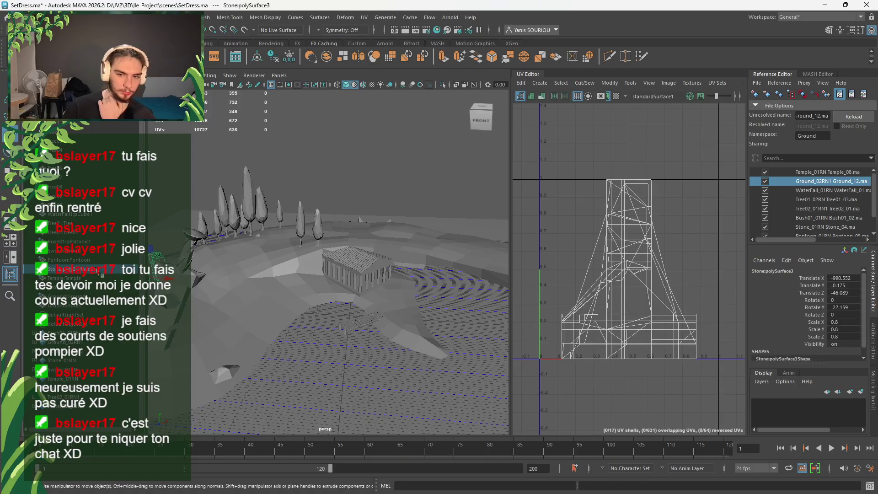
In the other Maya session, open Stone_04.ma from the assets stone folder and rename polySurface3 to Stones
key("alt+Tab")
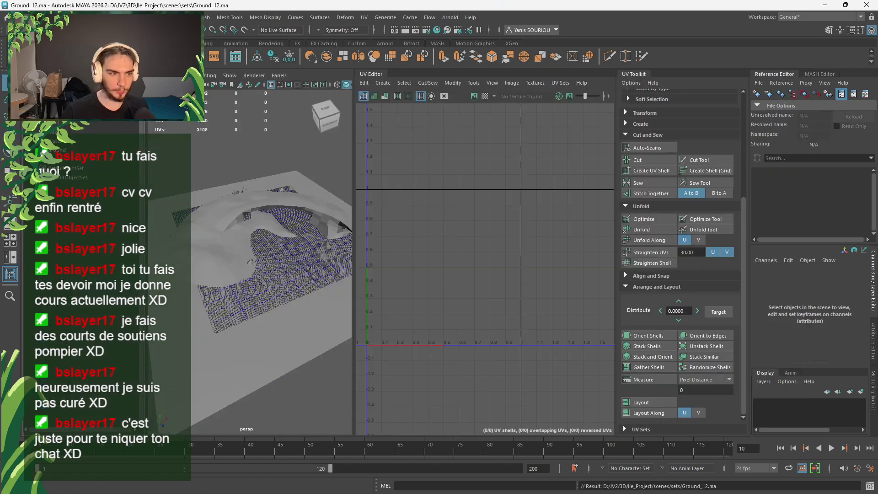
left_click(20, 17)
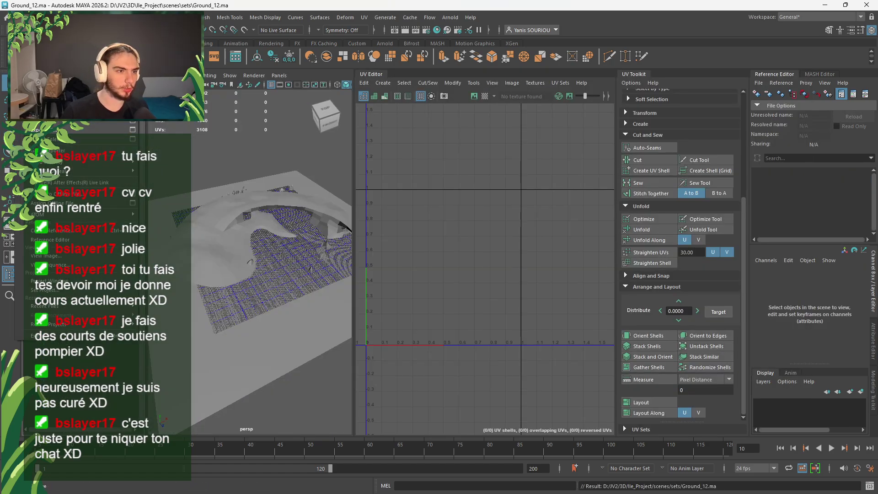
left_click(45, 44)
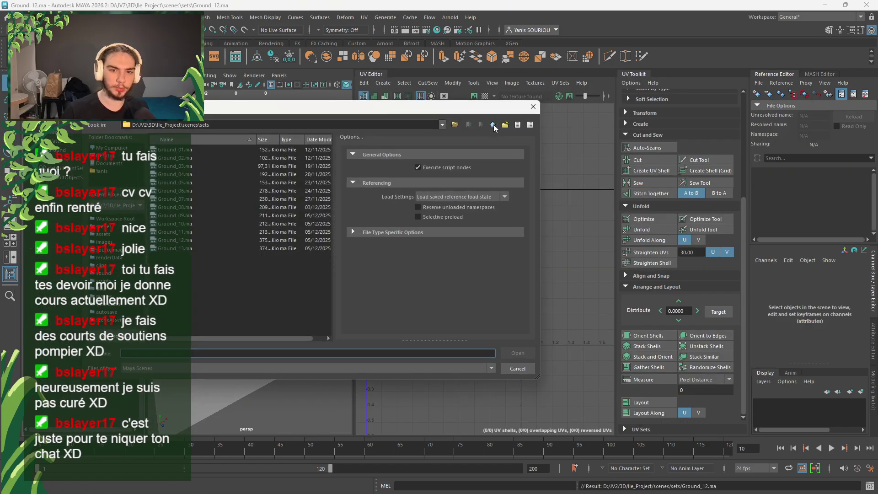
left_click(493, 124)
double_click(199, 152)
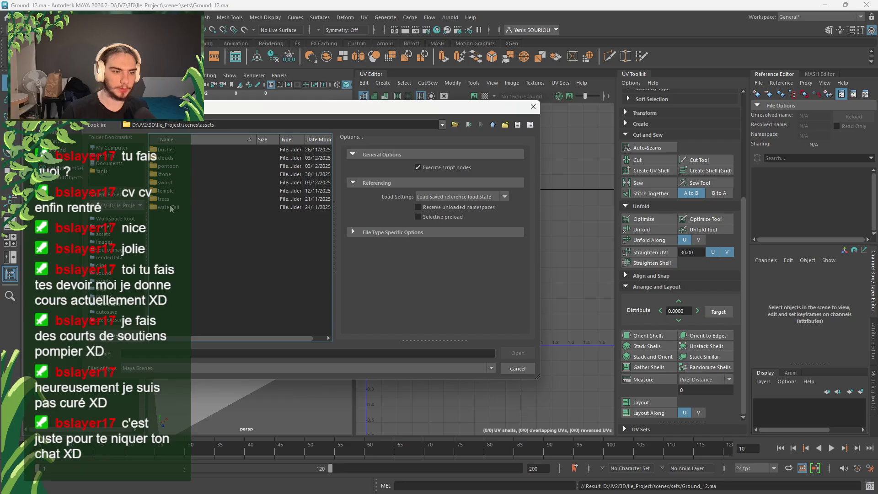
double_click(178, 177)
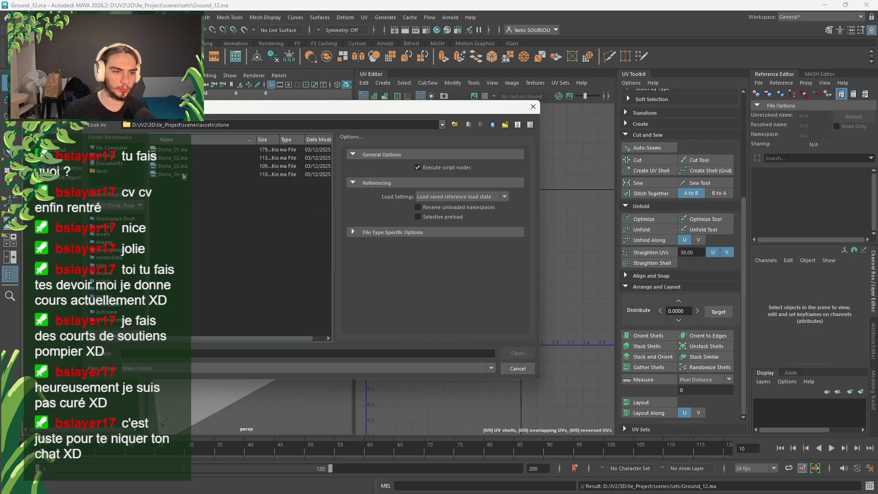
double_click(183, 174)
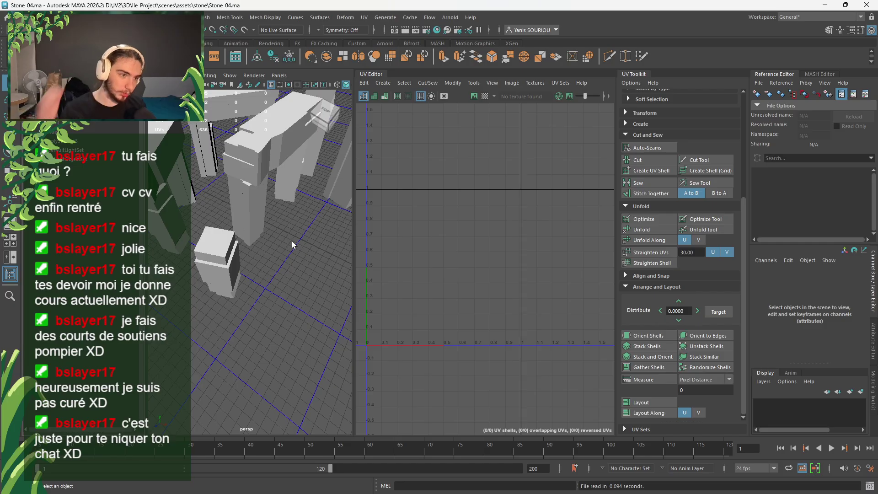
left_click(77, 140)
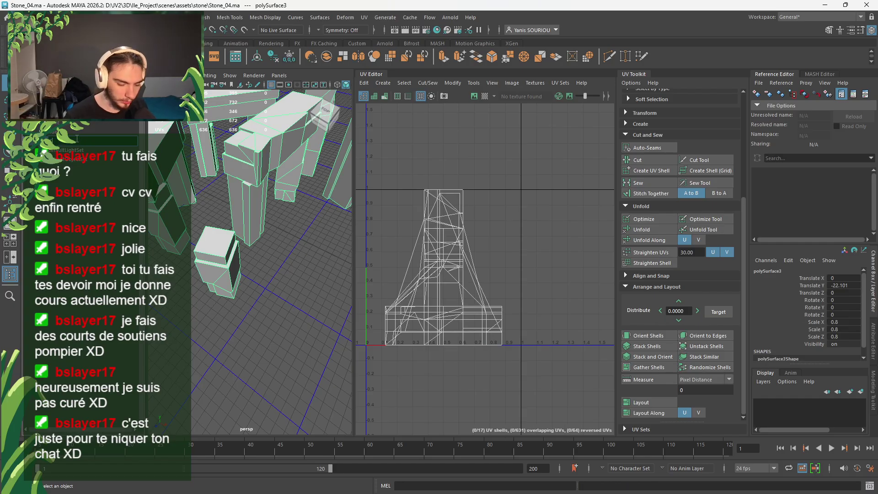
key("Return")
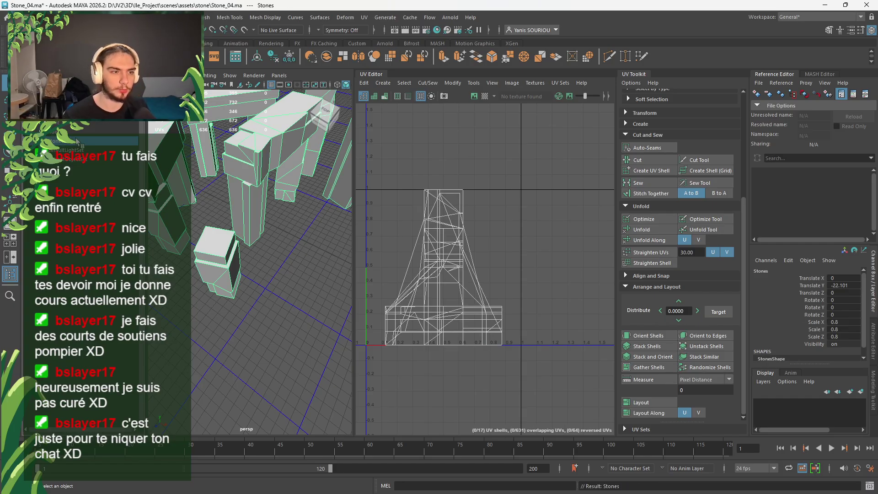
Check the small stone block's UVs and apply a Planar UV projection to the whole Stones mesh
scroll(268, 242, "down", 10)
mouse_move(263, 241)
left_mouse_down("alt")
mouse_move(284, 239)
mouse_move(272, 249)
left_mouse_up("alt")
scroll(275, 246, "up", 10)
right_click_drag(278, 234, 261, 260)
double_click(234, 264)
scroll(234, 264, "up", 5)
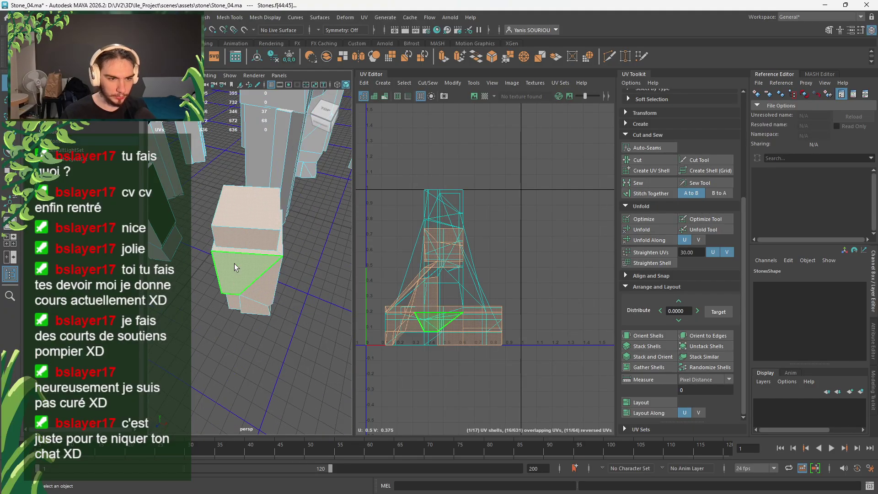
scroll(234, 264, "down", 10)
right_click_drag(284, 262, 309, 215)
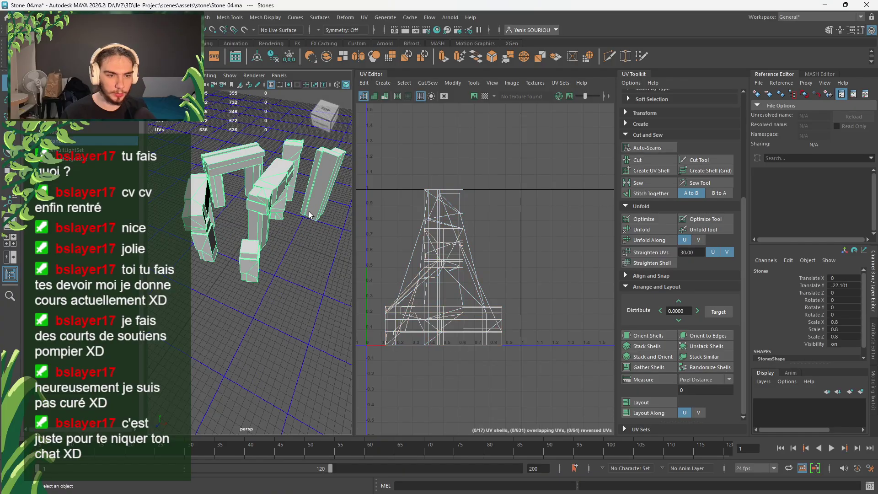
left_click(364, 17)
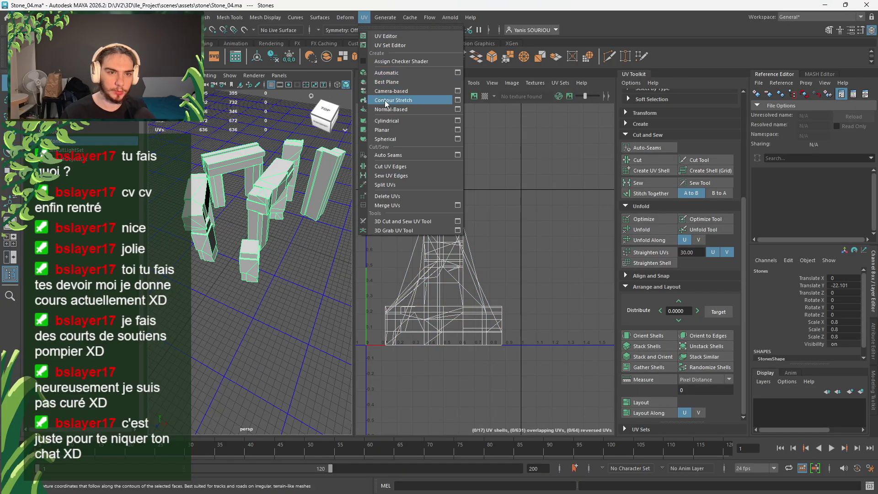
left_click(387, 129)
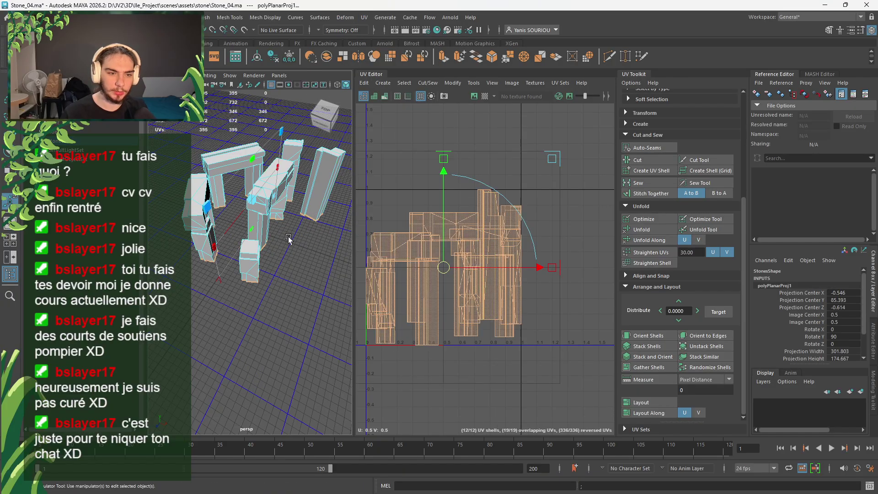
Select all faces of the small standing block in the Stones mesh and isolate them in the viewport
right_click_drag(289, 233, 270, 255)
scroll(287, 264, "up", 6)
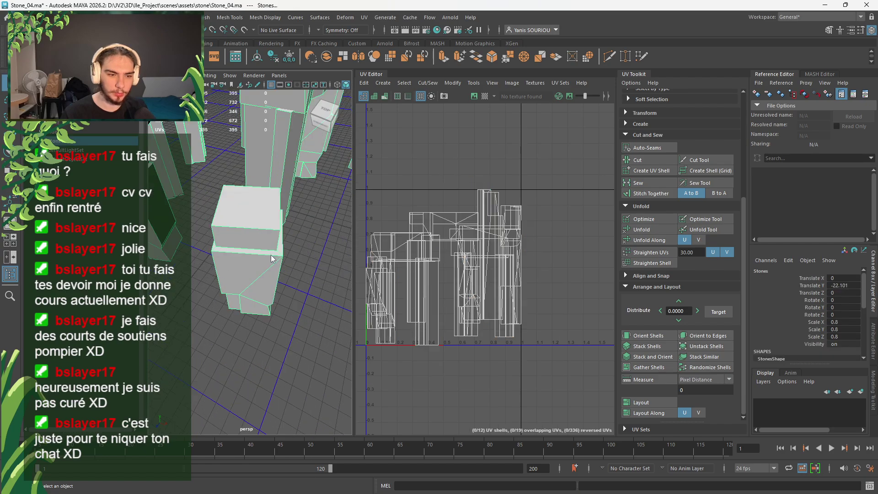
double_click(259, 264)
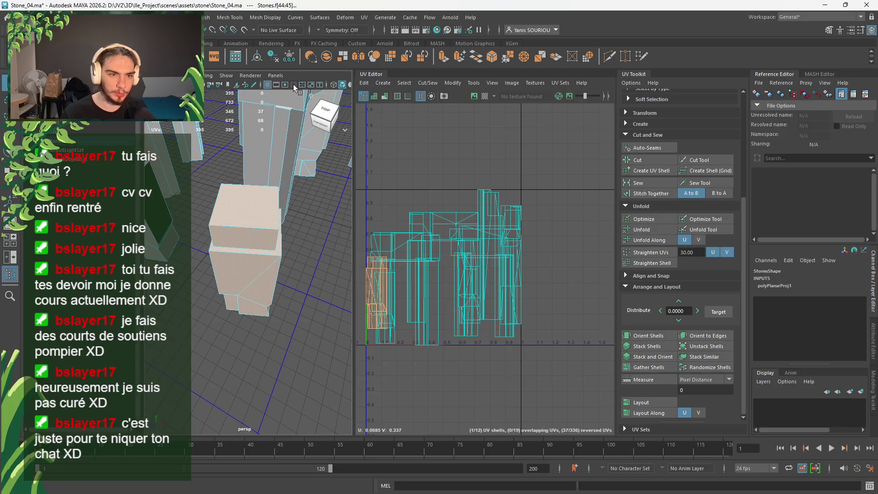
left_click(260, 86)
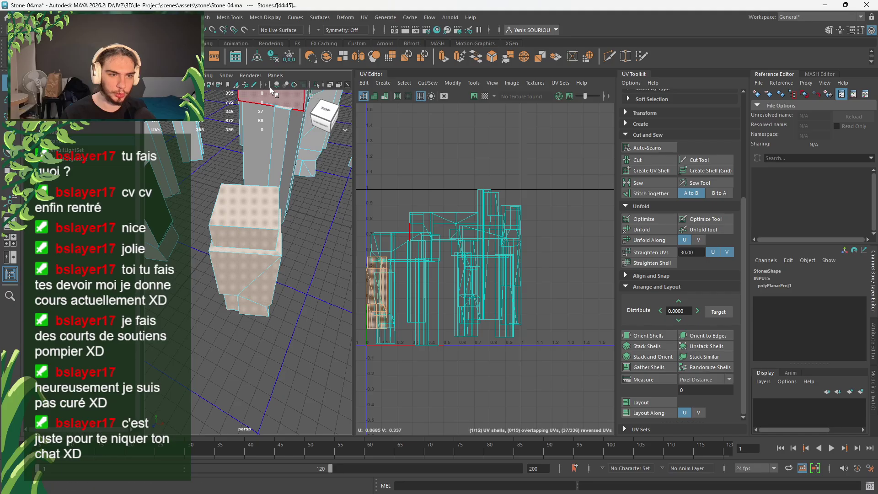
left_click(281, 86)
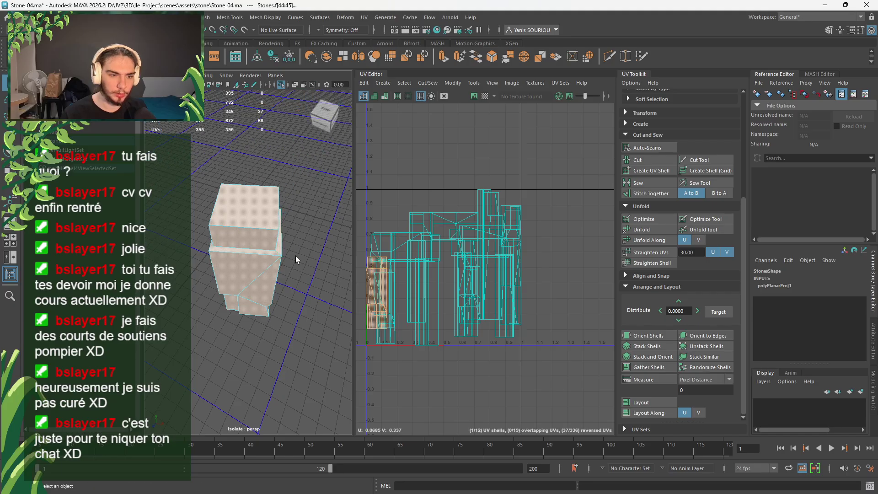
Select the first UV seam edges on the isolated block, along the recess's vertical corner and its upper ledge
right_click_drag(295, 257, 299, 208)
scroll(293, 248, "up", 3)
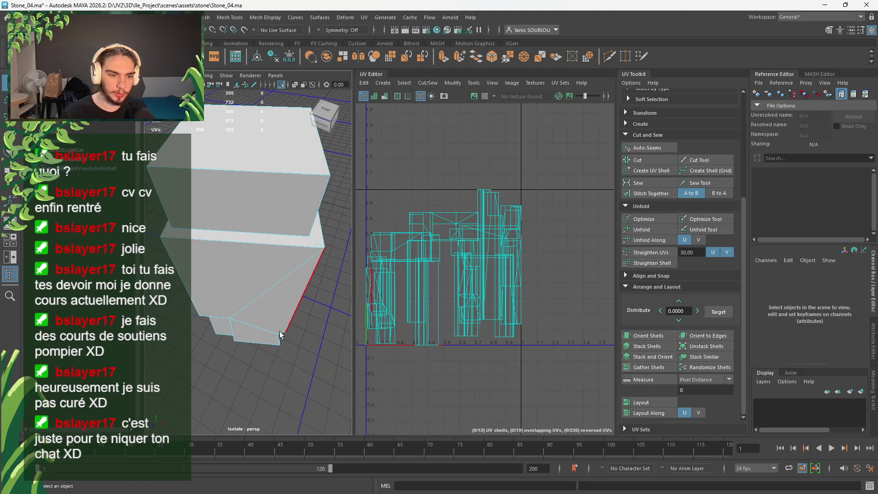
left_click_drag(280, 335, 244, 196, "alt")
left_click(255, 241)
left_click(249, 217, "shift")
left_click(253, 199, "shift")
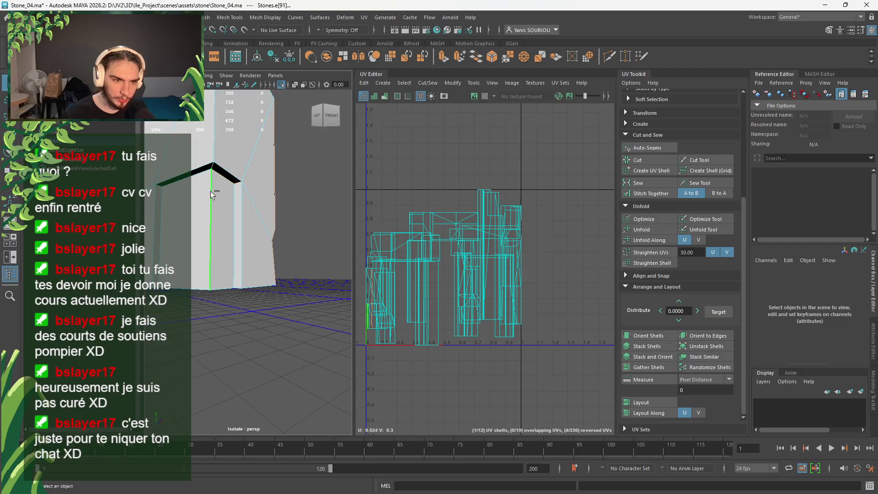
left_click_drag(212, 194, 260, 230, "alt")
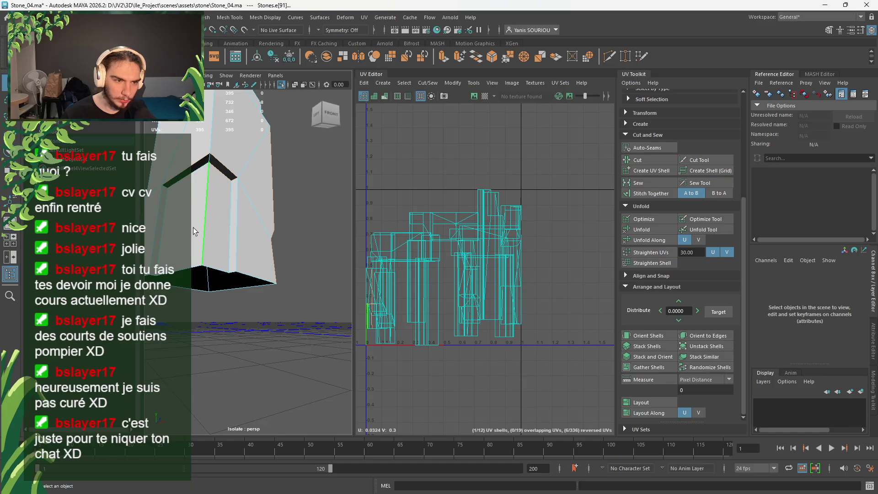
left_click_drag(193, 226, 241, 170, "alt")
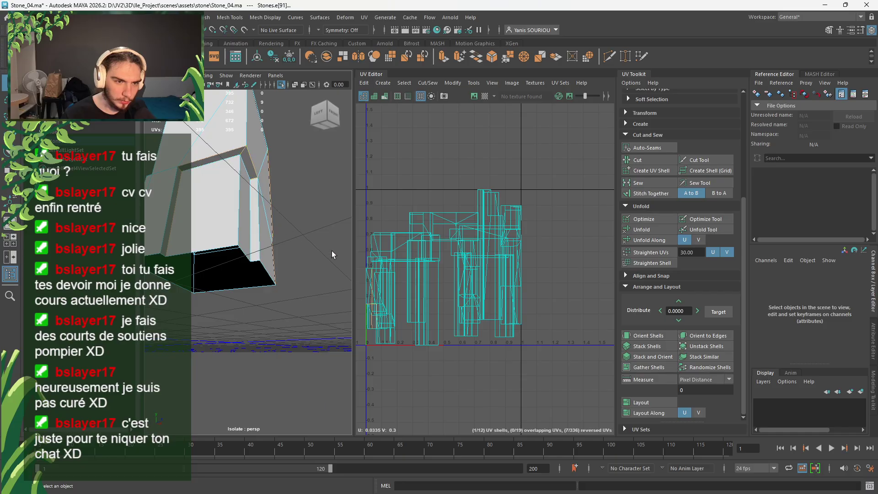
Add more seam edges to the selection around the block's base and outer sides
left_click_drag(333, 254, 222, 351, "alt")
left_click_drag(247, 281, 213, 319, "alt")
left_click(309, 353, "shift")
left_click(276, 320)
left_click(180, 285, "shift")
left_click_drag(270, 279, 198, 288, "alt")
left_click_drag(207, 249, 296, 292, "alt")
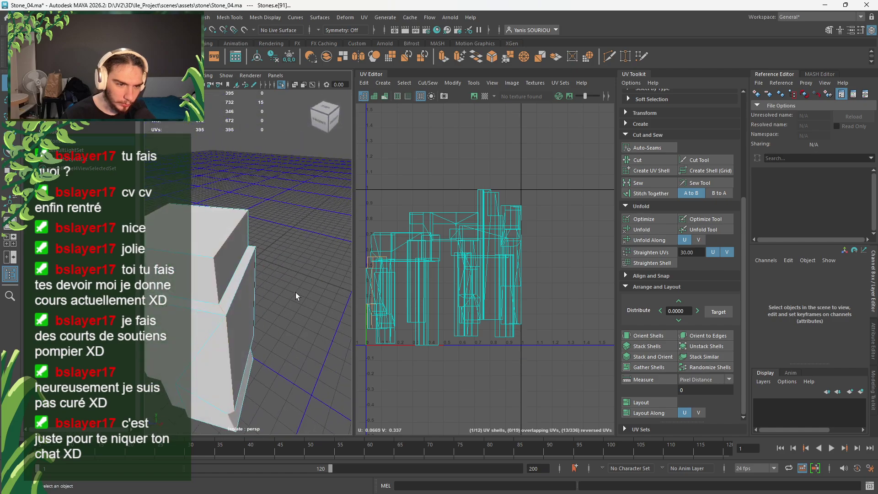
Add the block's lower corner edge, the recess's vertical corner and the recess's upper ledge edges to the seam selection
left_click_drag(291, 325, 349, 320, "alt")
left_click_drag(254, 367, 290, 313, "alt")
scroll(278, 357, "down", 5)
scroll(296, 363, "up", 5)
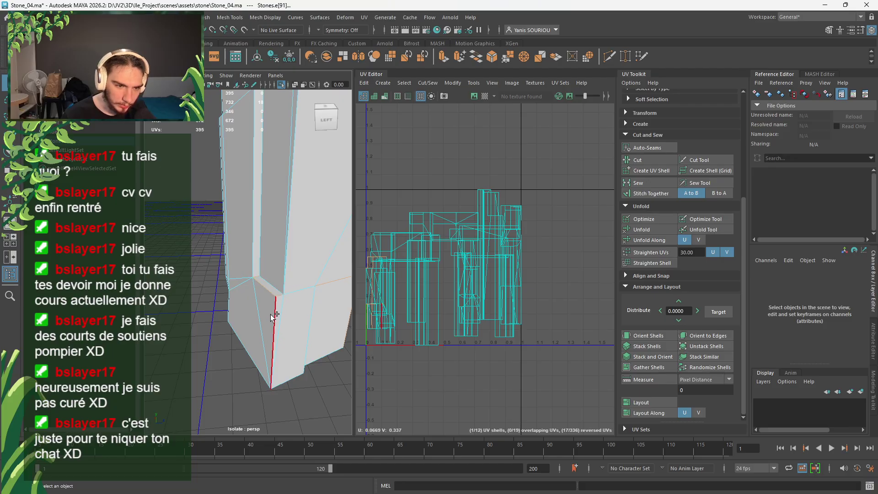
left_click_drag(251, 267, 212, 249, "alt")
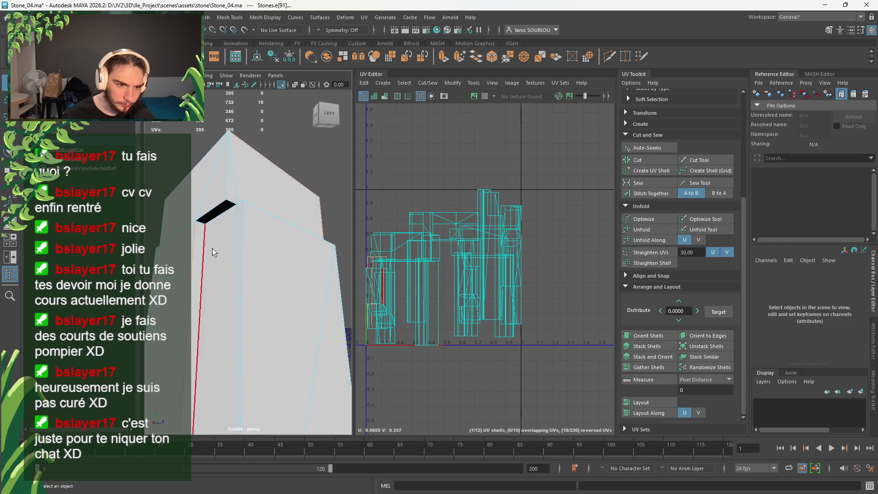
left_click(229, 204, "shift")
left_click_drag(261, 261, 280, 284, "alt")
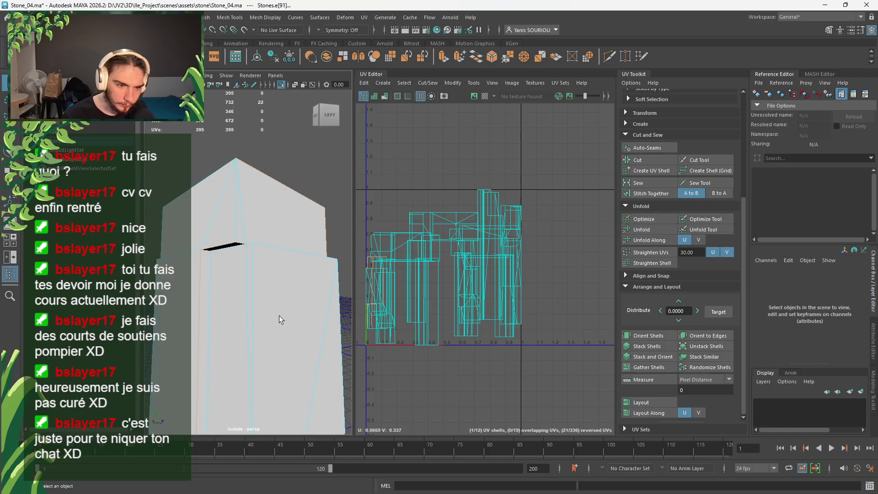
Add the remaining corner edges on the block's back and base to the seam selection, and cut the UVs along all selected edges
left_click_drag(279, 316, 283, 290, "alt")
scroll(262, 287, "up", 5)
left_click(224, 368, "shift")
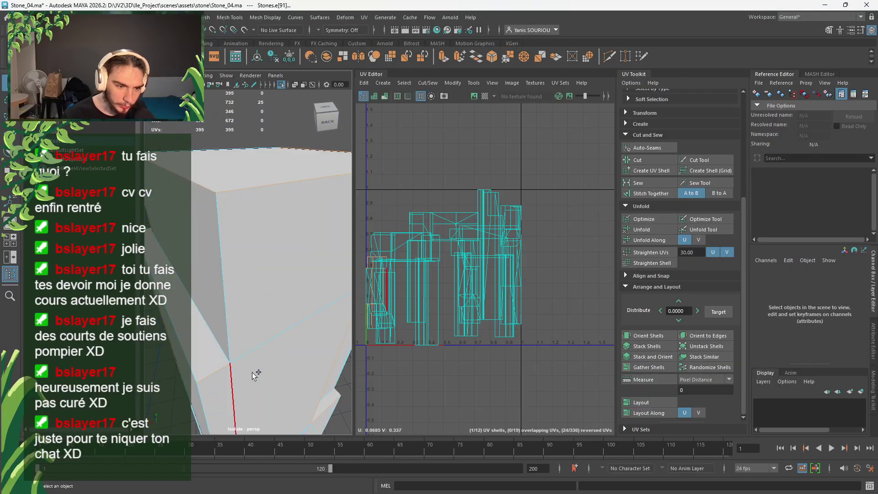
scroll(259, 364, "down", 5)
left_click_drag(259, 363, 273, 341, "alt")
scroll(215, 322, "up", 5)
scroll(267, 323, "down", 5)
middle_click_drag(273, 341, 267, 275, "alt")
left_click_drag(266, 274, 242, 318, "alt")
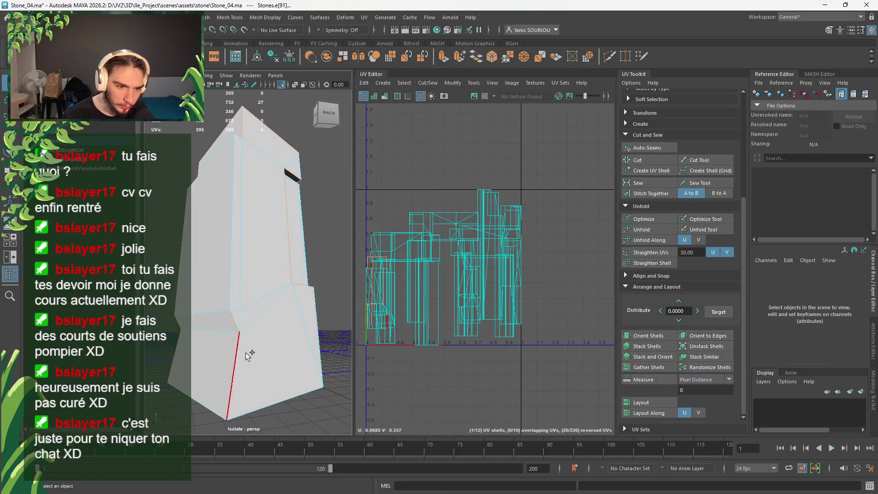
left_click_drag(269, 349, 198, 374, "alt")
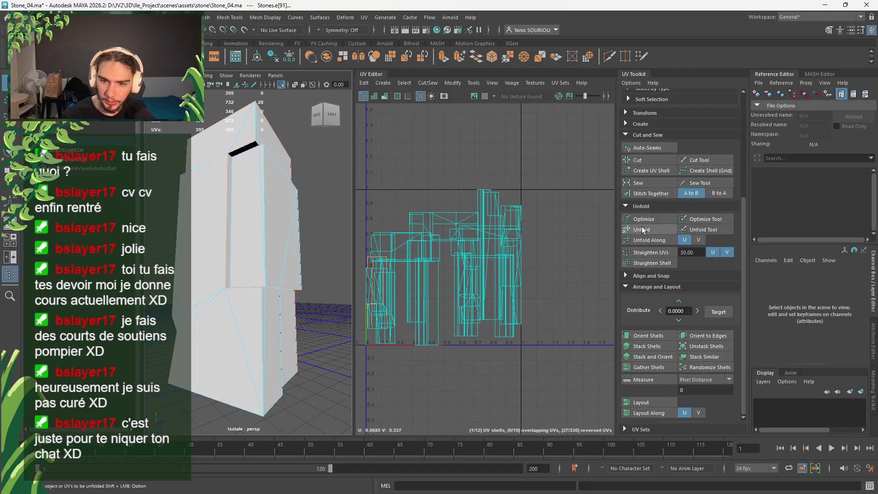
left_click(650, 161)
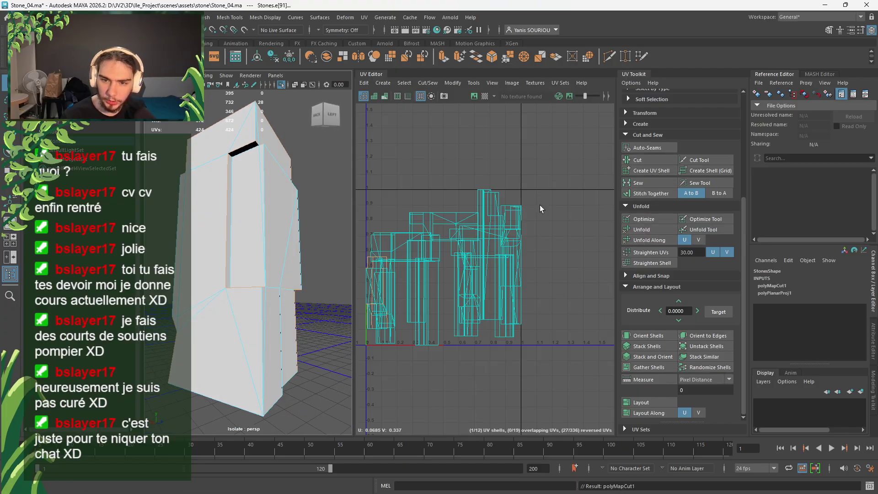
Select the block's UV shells one by one to check how the seams divide the outer faces from the recess
right_click_drag(321, 245, 341, 232)
right_click_drag(418, 194, 397, 187)
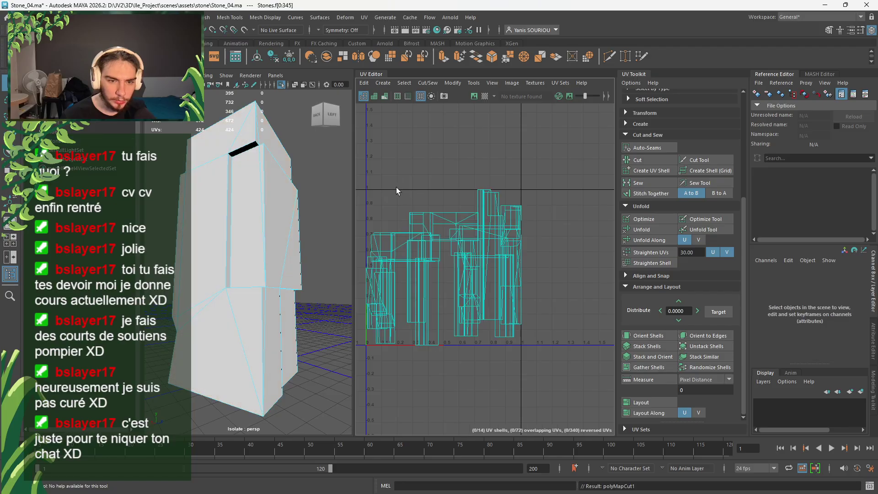
left_click(283, 265)
left_click_drag(280, 326, 196, 286, "alt")
left_click_drag(226, 330, 219, 298, "alt")
left_click_drag(286, 304, 242, 312, "alt")
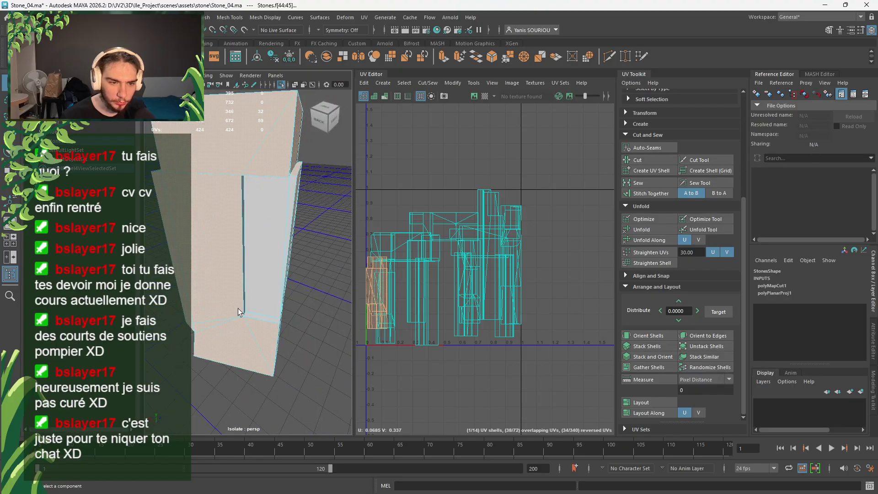
left_click(280, 291)
left_click_drag(290, 298, 268, 306, "alt")
left_click_drag(269, 336, 282, 333, "alt")
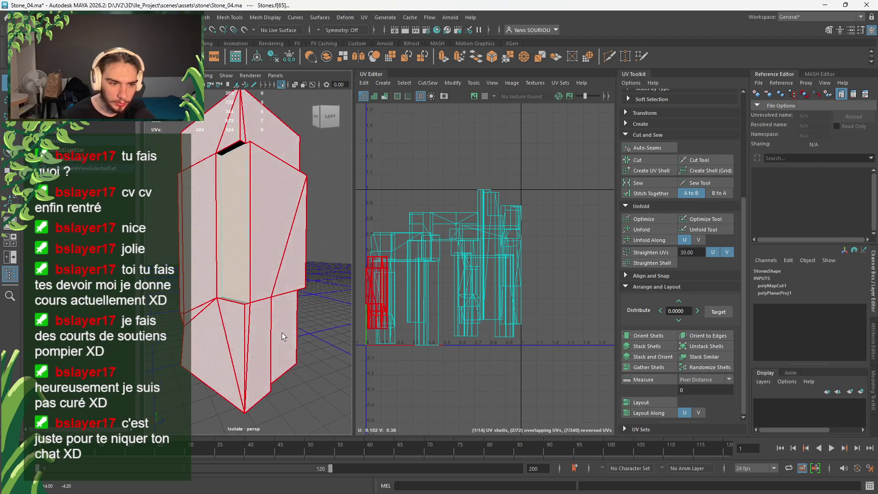
Select the long vertical edge on the recess's outer corner and sew its UVs
scroll(285, 333, "up", 5)
middle_click_drag(286, 325, 271, 347, "alt")
mouse_move(271, 347)
left_mouse_down("alt")
mouse_move(290, 339)
mouse_move(274, 345)
left_mouse_up("alt")
scroll(290, 339, "down", 5)
mouse_move(263, 233)
right_mouse_down()
mouse_move(264, 255)
mouse_move(273, 210)
mouse_move(260, 220)
right_mouse_up()
left_click(252, 231)
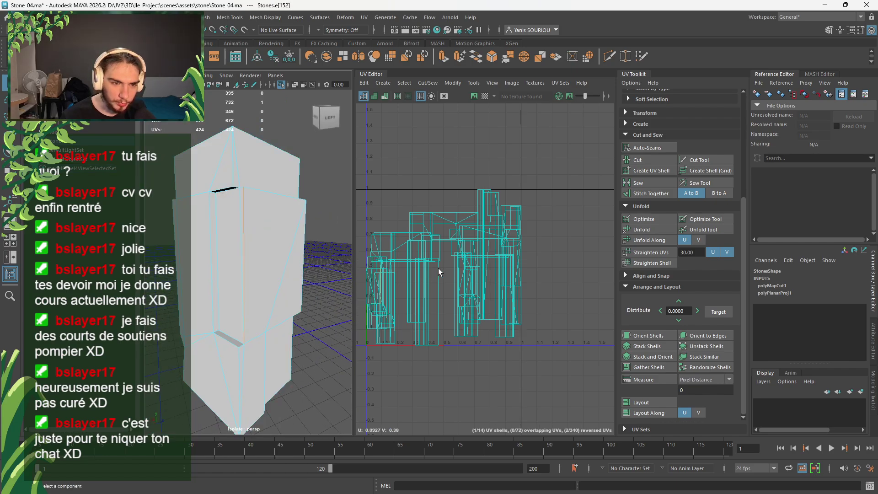
left_click(642, 183)
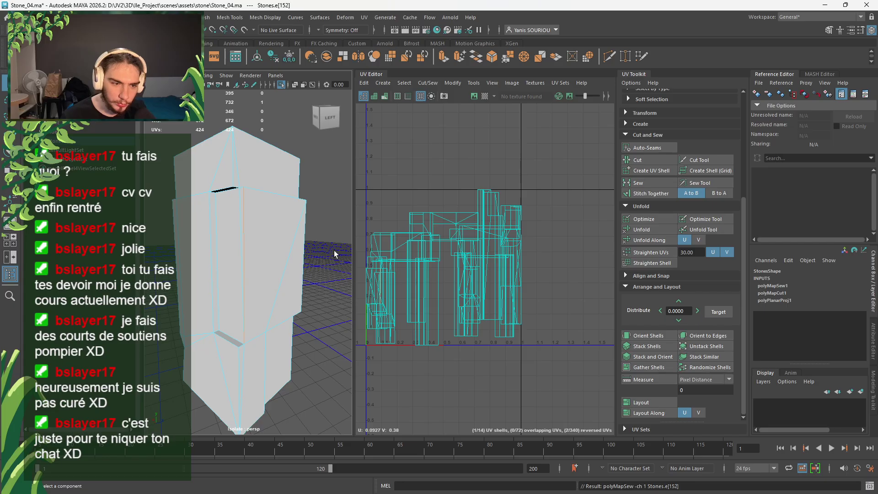
Compare the outer shell with the recess shell again and examine the block's inside to see whether the sewn edge joins them
mouse_move(343, 219)
right_mouse_down()
mouse_move(326, 219)
mouse_move(362, 208)
mouse_move(327, 219)
right_mouse_up()
right_click_drag(404, 179, 376, 167)
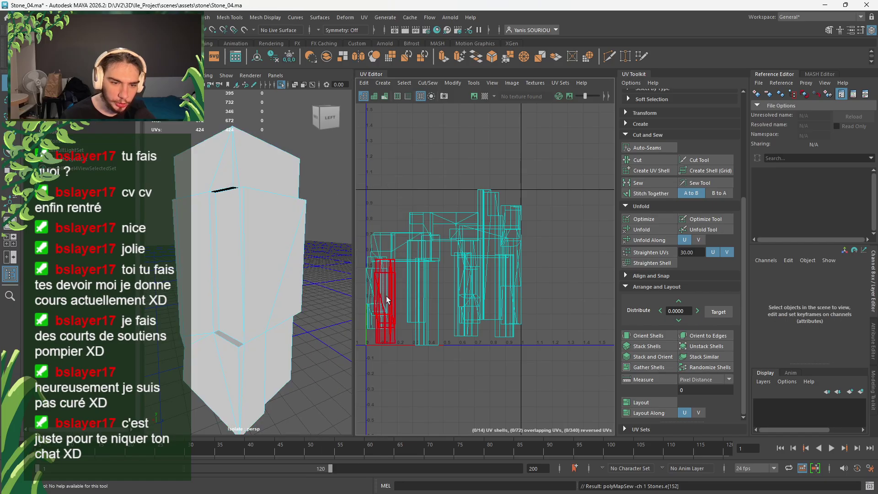
left_click(371, 311)
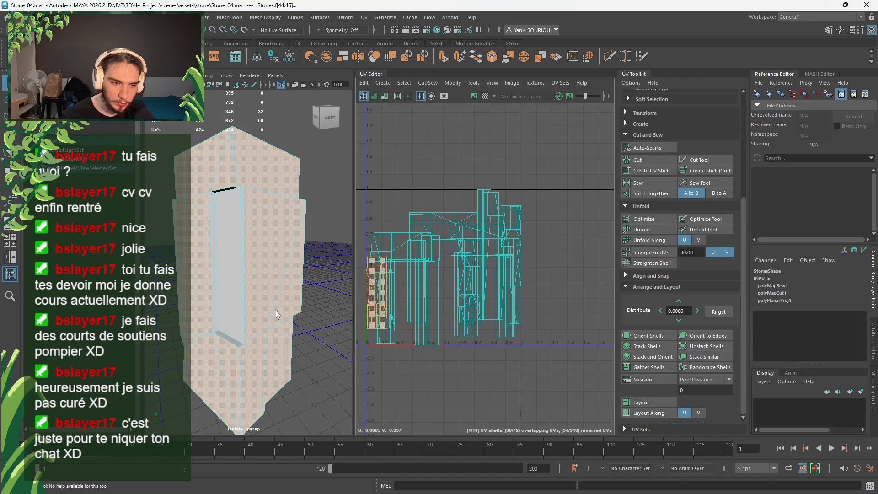
left_click(227, 260)
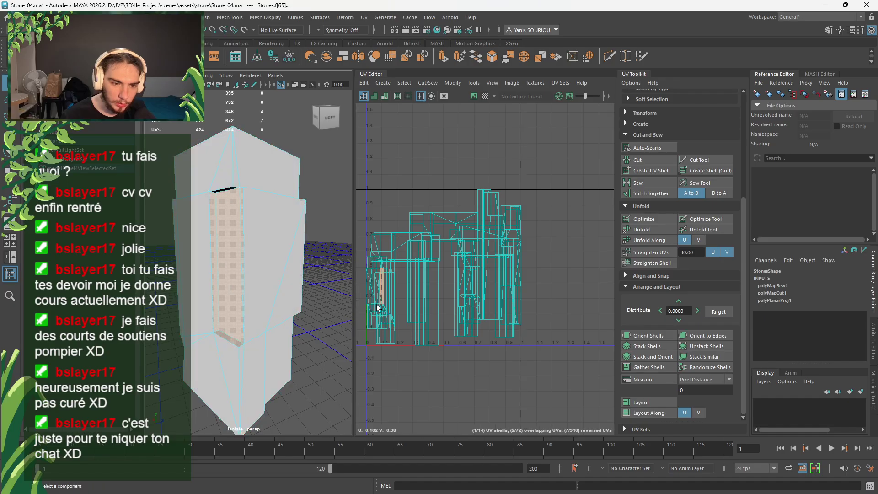
scroll(377, 308, "up", 2)
scroll(377, 307, "up", 2)
left_click(253, 300)
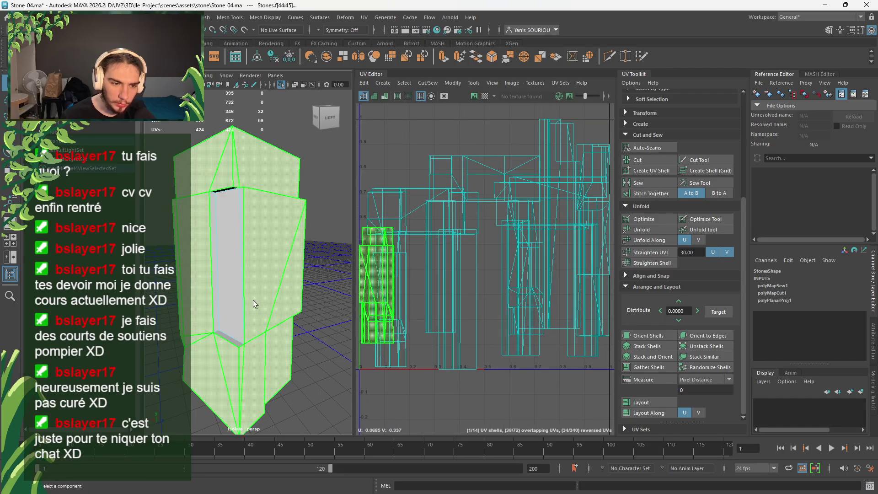
scroll(254, 301, "up", 4)
key("F8")
mouse_move(254, 303)
left_mouse_down("alt")
mouse_move(276, 280)
mouse_move(263, 315)
left_mouse_up("alt")
scroll(260, 289, "up", 2)
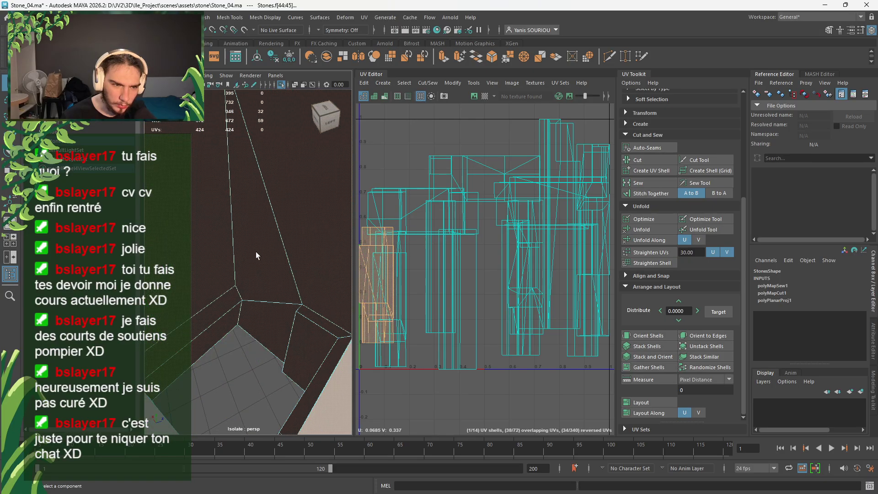
scroll(255, 252, "down", 2)
left_click(222, 254)
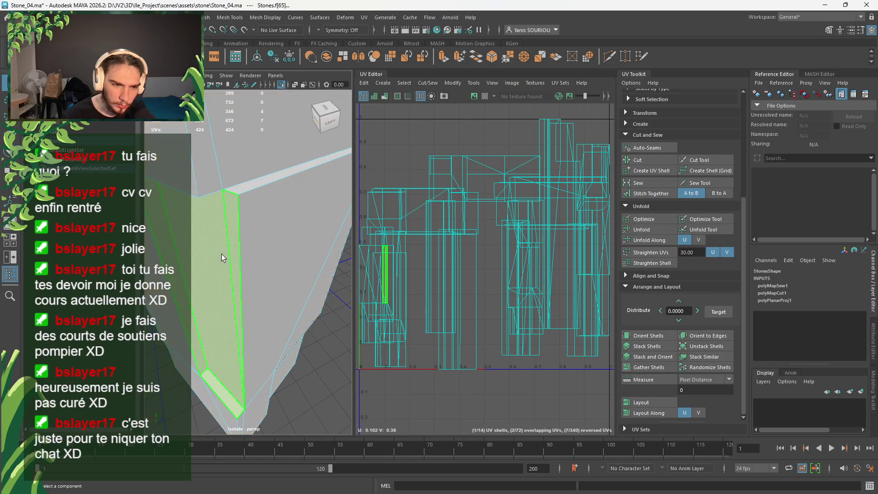
Select the vertical edge beside the recess again and repeat the UV sew on the block
left_click(259, 254)
right_click_drag(260, 253, 257, 204)
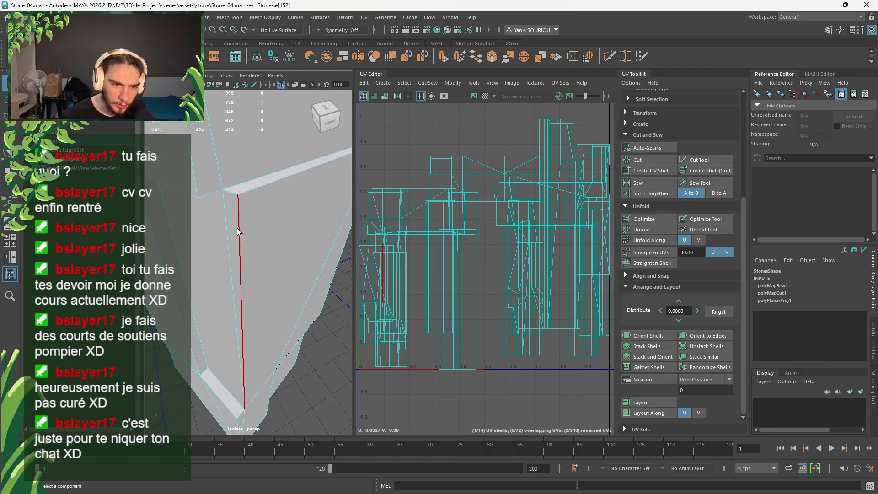
left_click(239, 274)
left_click(645, 182)
left_click(644, 182)
left_click(644, 182)
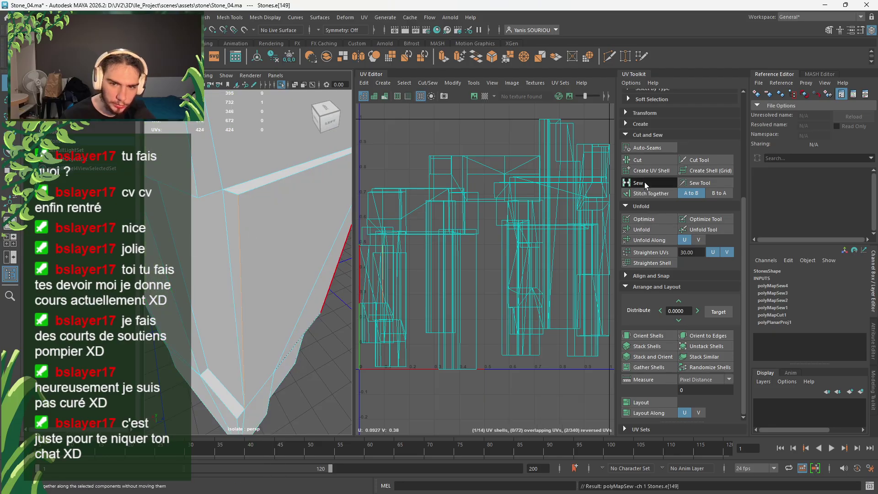
left_click(644, 182)
left_click(644, 182)
left_click(644, 182)
Try to unfold several of the block's UV shells together, and abort the non-manifold geometry fix
left_click(239, 256)
right_click_drag(262, 232, 265, 257)
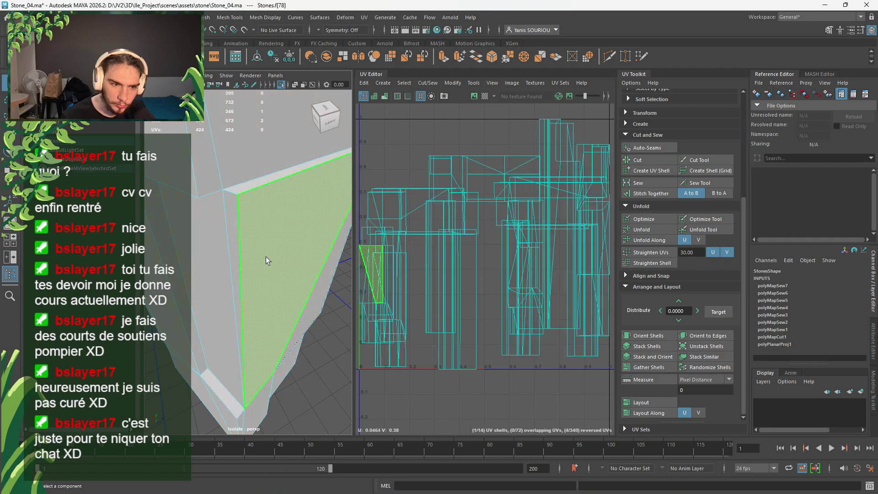
left_click(364, 298)
right_click_drag(422, 350, 423, 374)
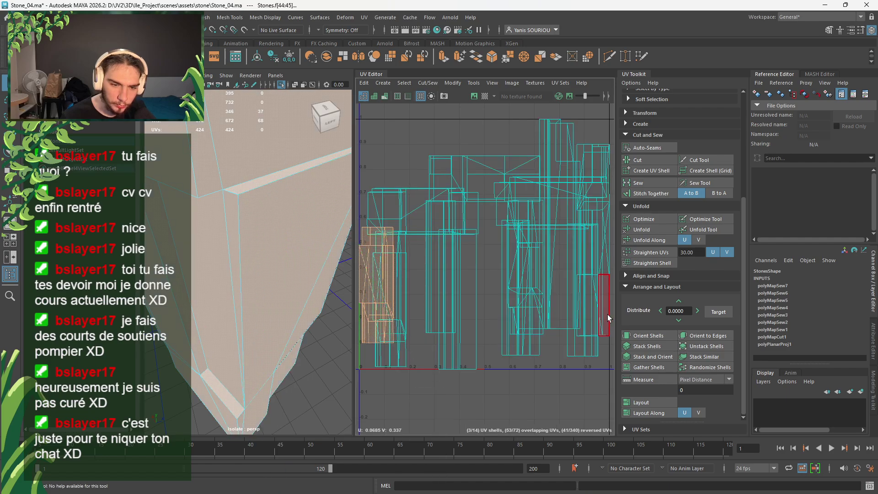
left_click(647, 229)
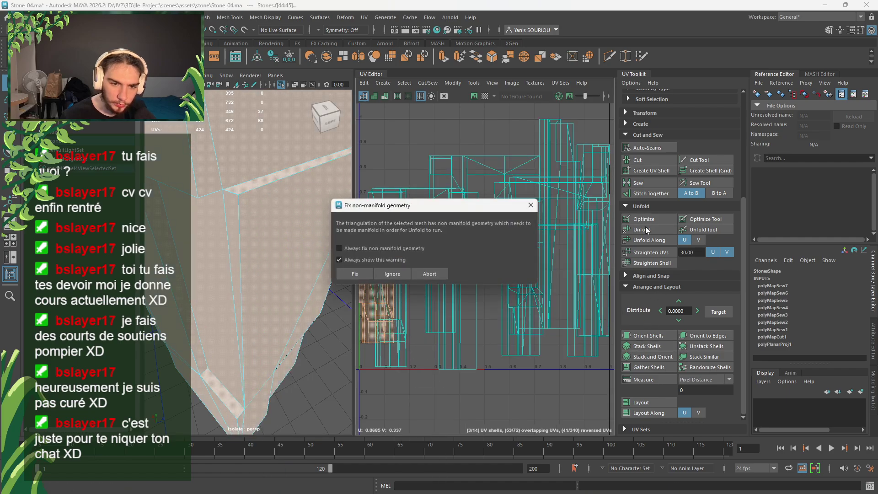
left_click(433, 273)
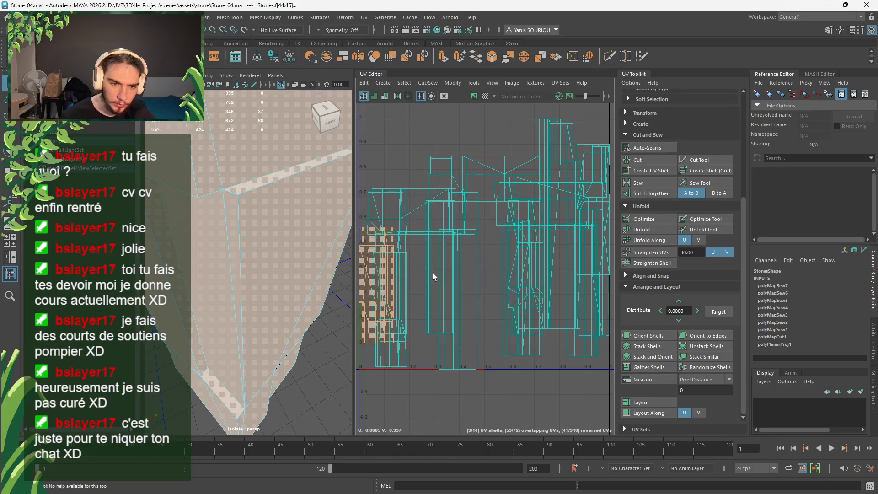
Try to unfold only the block's large outer UV shell, and abort the non-manifold geometry fix
left_click(364, 276)
right_click_drag(250, 232, 252, 257)
right_click_drag(434, 196, 397, 185)
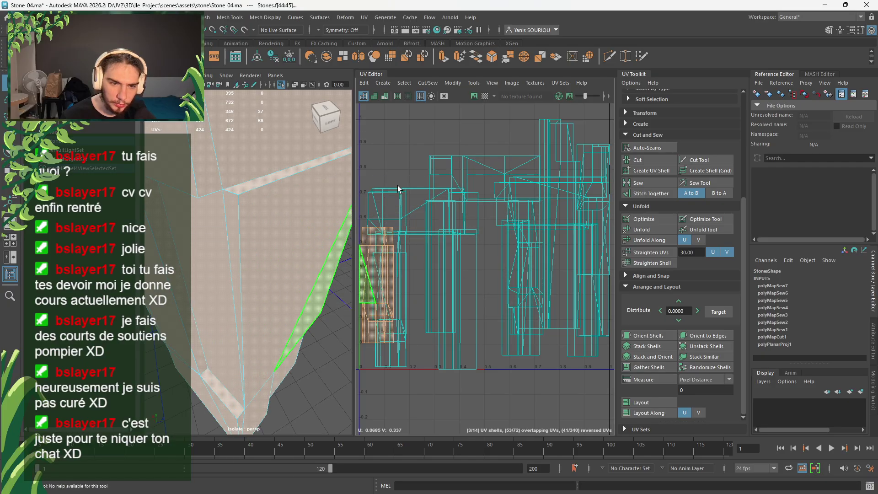
left_click(388, 272)
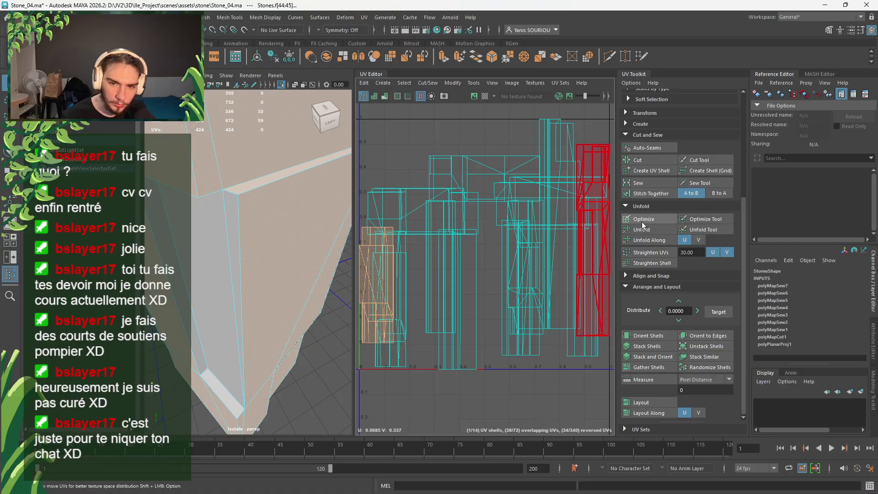
left_click(650, 240)
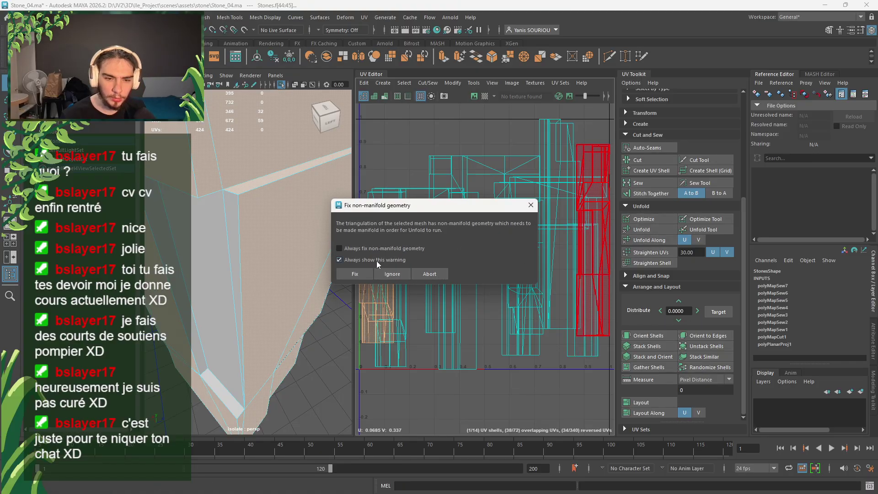
left_click(438, 273)
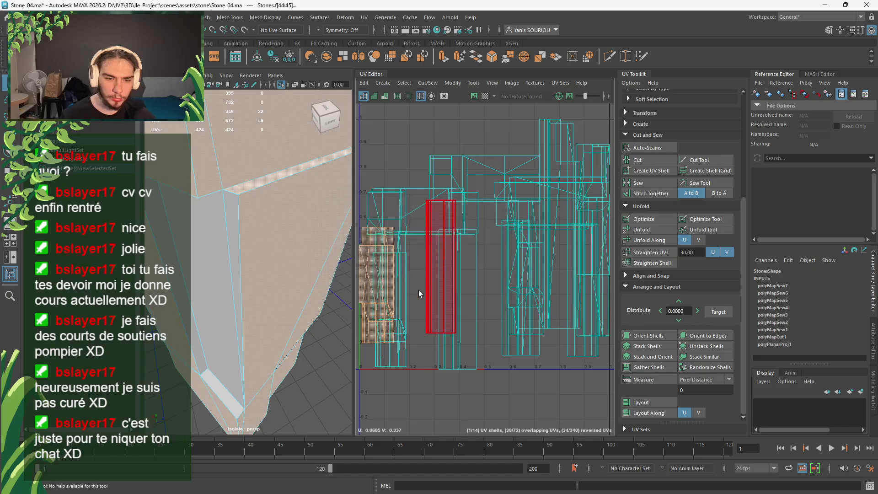
Return the Stones mesh to object mode and inspect the block's lower notch and back from several sides for faulty geometry
left_click_drag(274, 292, 249, 331, "alt")
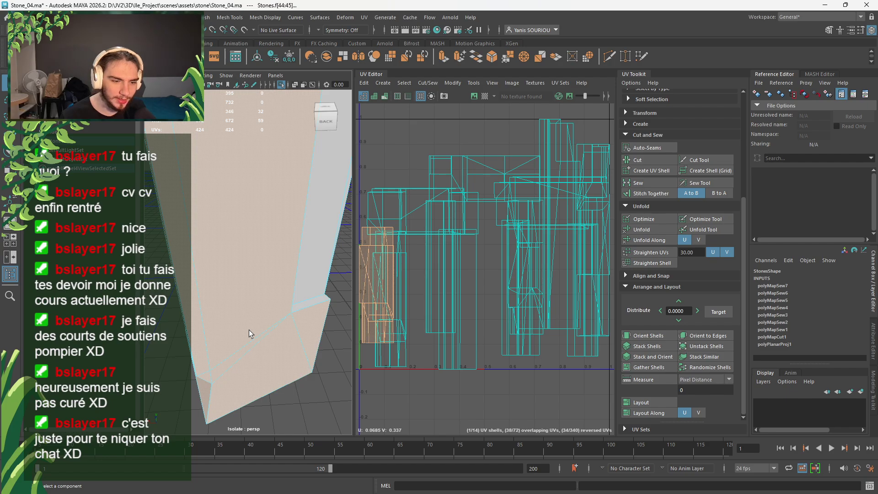
scroll(249, 329, "down", 6)
scroll(251, 321, "up", 3)
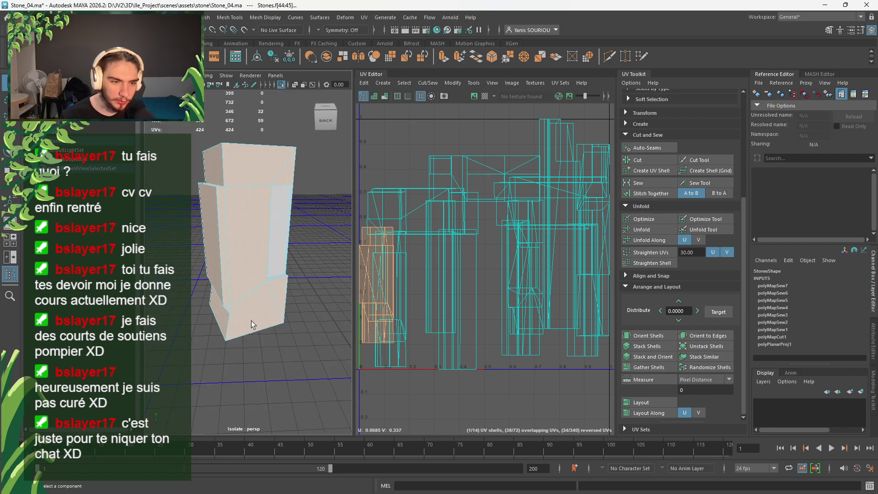
scroll(251, 320, "up", 5)
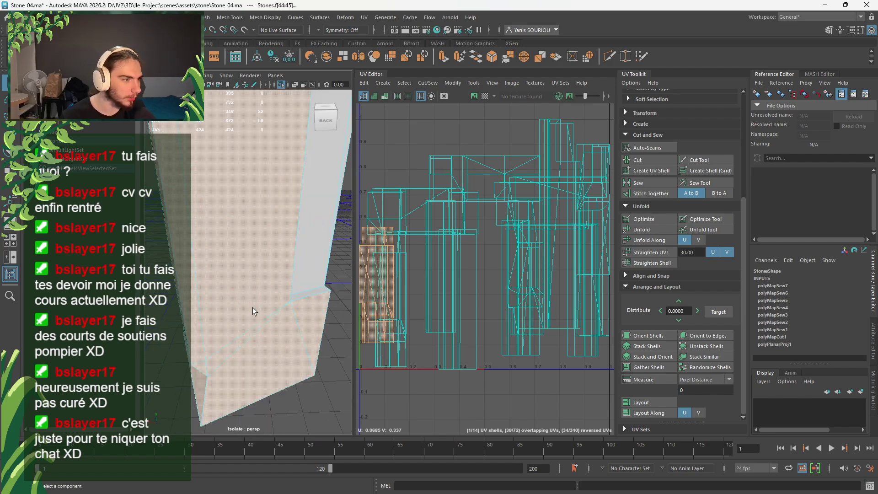
left_click_drag(253, 306, 284, 235, "alt")
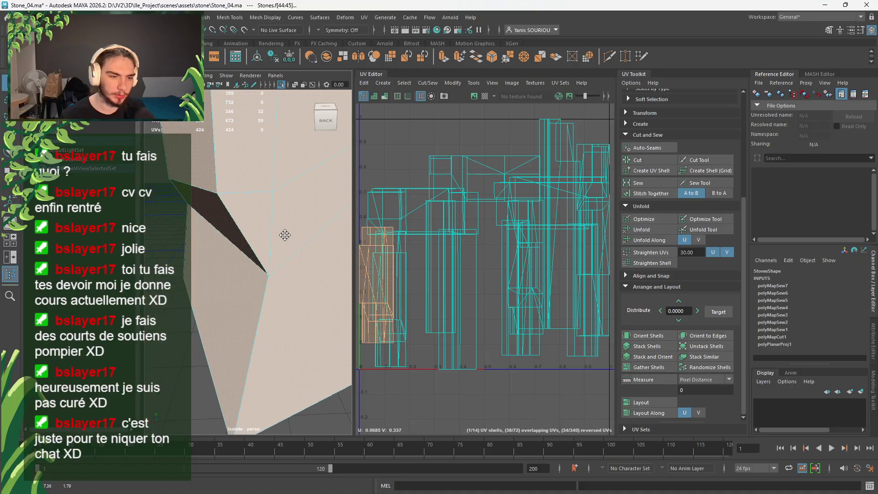
left_click(300, 212)
right_click_drag(301, 213, 274, 220)
right_click_drag(187, 235, 210, 219)
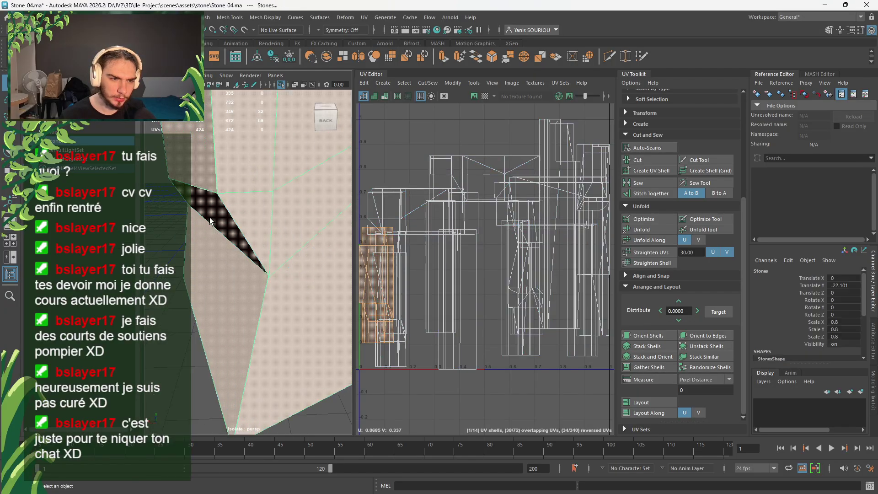
key("f")
left_click_drag(258, 224, 222, 246, "alt")
scroll(229, 249, "down", 5)
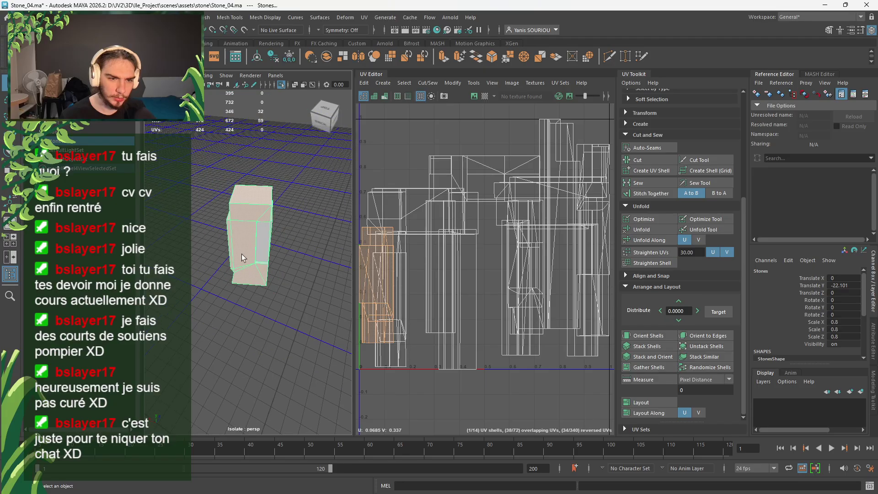
scroll(242, 254, "up", 5)
middle_click_drag(242, 254, 237, 284, "alt")
left_click_drag(237, 285, 301, 295, "alt")
scroll(276, 320, "up", 5)
scroll(256, 315, "down", 5)
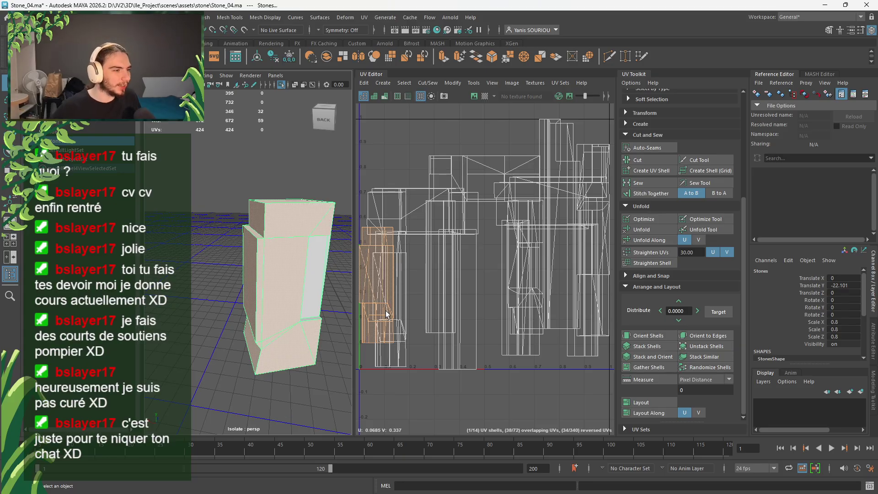
Select all faces of the Stones mesh through its UV shells and sew their UV edges together
left_click_drag(275, 293, 314, 302, "alt")
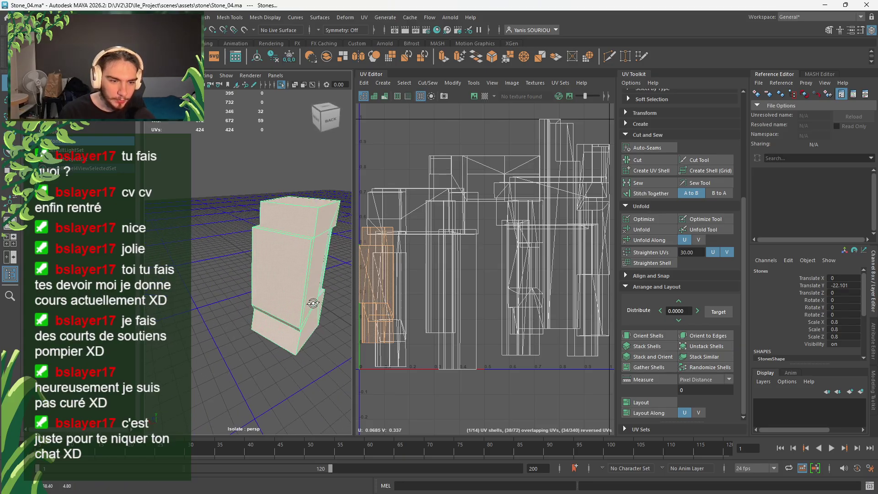
middle_click_drag(314, 302, 246, 305, "alt")
right_click(258, 284)
right_click_drag(259, 287, 324, 221)
right_click_drag(407, 168, 370, 154)
scroll(371, 154, "down", 3)
left_click_drag(568, 140, 359, 287)
left_click(640, 179)
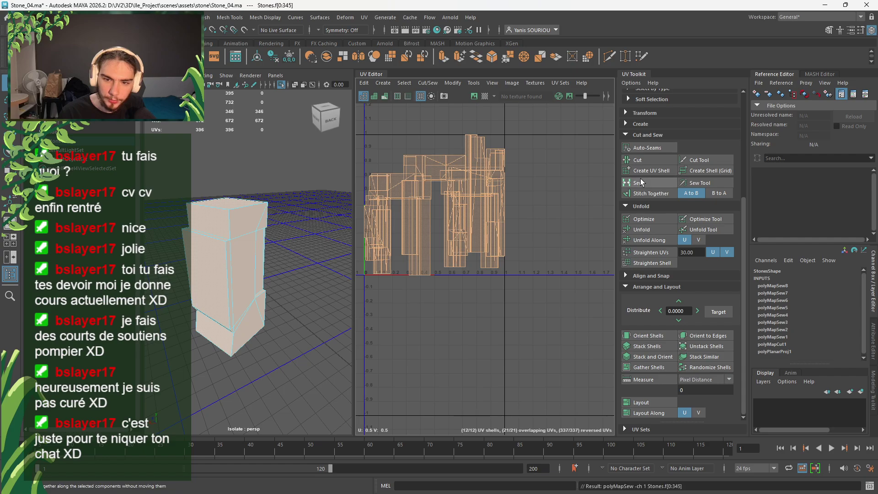
Select the block's UV shell at the left edge of the UV layout and examine the faces it covers on the model
right_click_drag(556, 224, 534, 218)
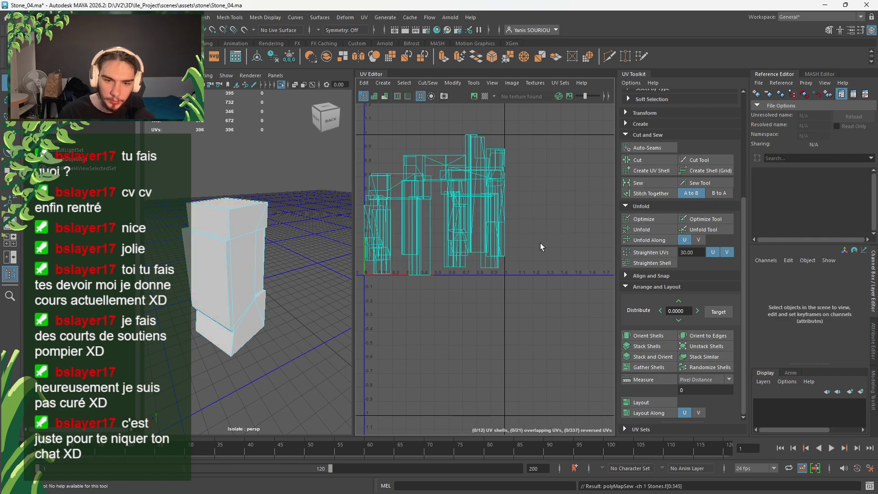
left_click(379, 269)
left_click(369, 254)
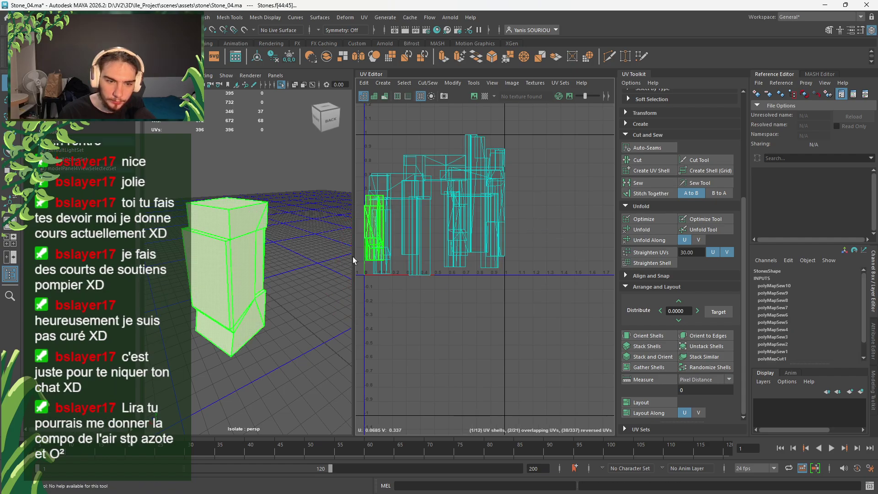
mouse_move(257, 274)
left_mouse_down("alt")
mouse_move(252, 293)
mouse_move(259, 286)
mouse_move(193, 270)
mouse_move(267, 274)
mouse_move(243, 277)
left_mouse_up("alt")
scroll(268, 273, "up", 5)
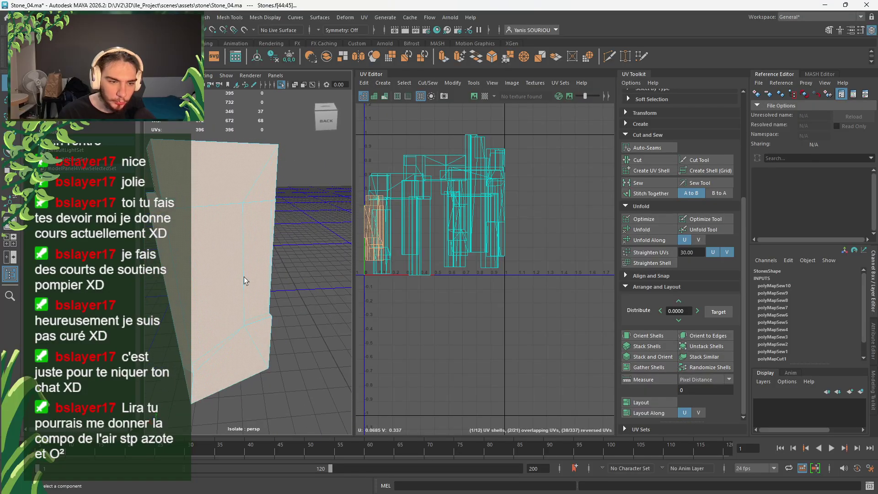
Switch to edge selection and pick the block's first seam edges: the long vertical corner edge and the upper ledge edges
right_click_drag(305, 234, 305, 210)
left_click_drag(264, 212, 298, 212, "alt")
scroll(298, 213, "down", 5)
left_click_drag(274, 269, 272, 311, "alt")
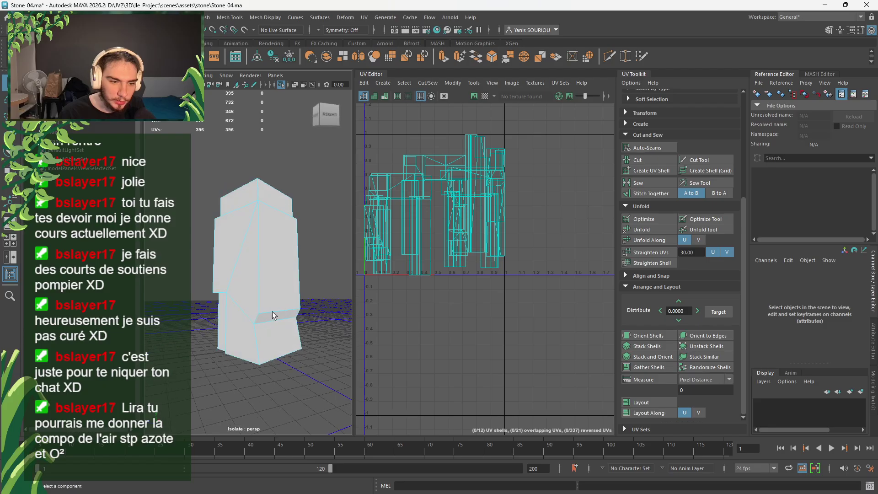
left_click(268, 338)
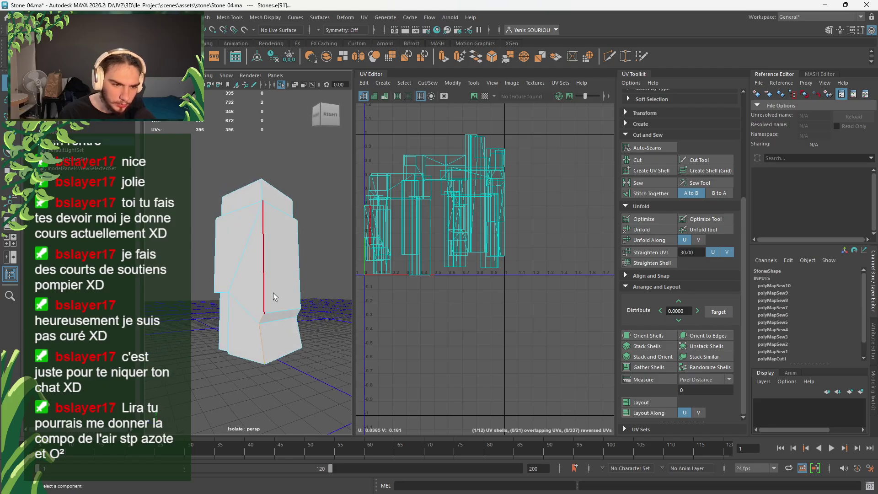
left_click_drag(273, 290, 294, 323, "alt")
scroll(293, 276, "up", 5)
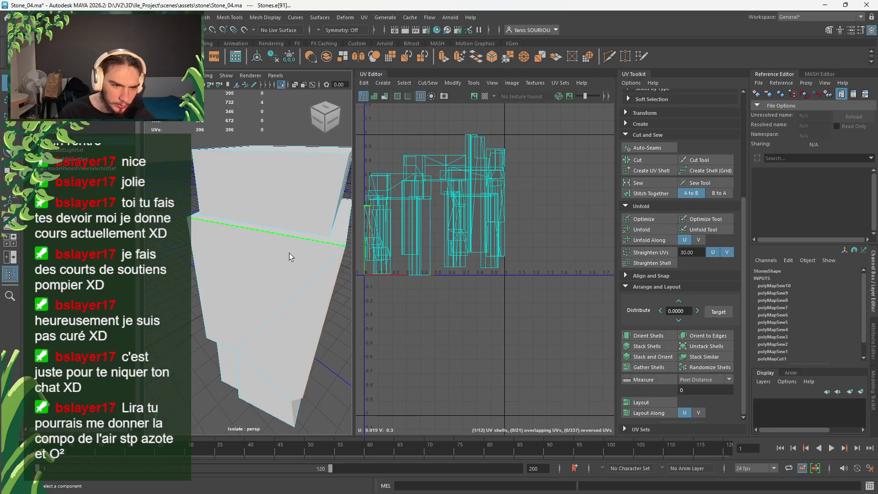
left_click_drag(289, 253, 269, 268, "alt")
left_click_drag(286, 300, 278, 272, "alt")
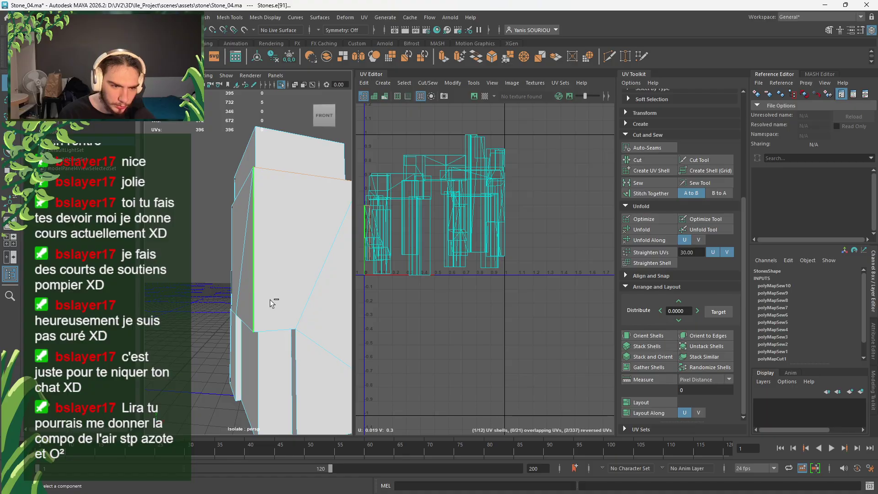
Add the horizontal and vertical edges bordering the block's lower recess to the seam selection
left_click(270, 328, "shift")
left_click(303, 355, "shift")
left_click_drag(319, 372, 232, 324, "alt")
left_click_drag(235, 378, 306, 379, "alt")
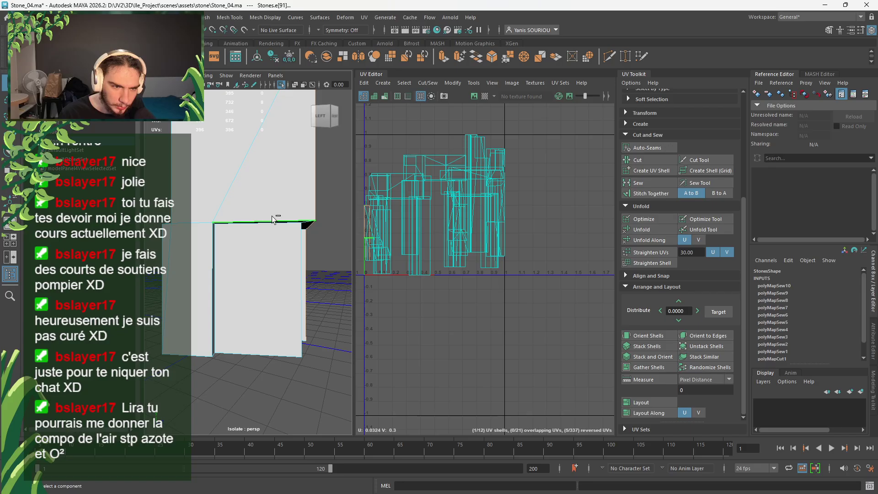
left_click(213, 248, "shift")
left_click_drag(230, 296, 240, 342, "alt")
left_click(228, 288, "shift")
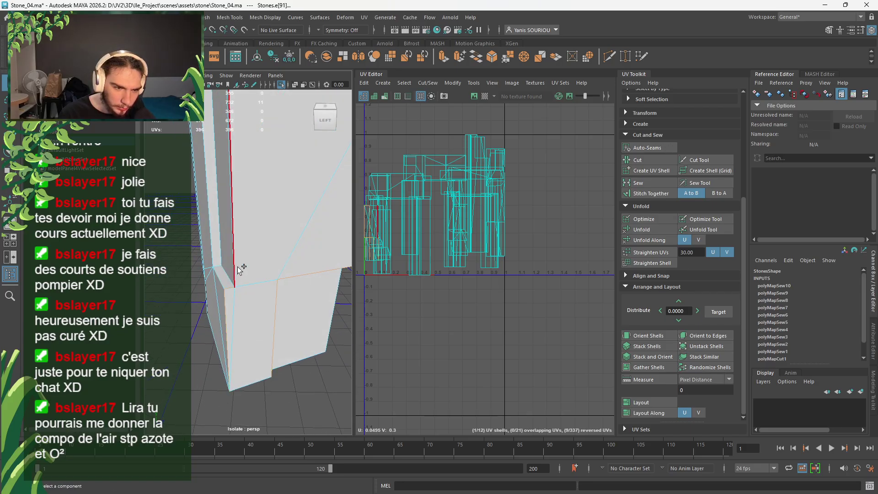
left_click(237, 267, "shift")
Add the ledge edge between the block's main body and its upper section to the seam selection
middle_click_drag(250, 253, 237, 366, "alt")
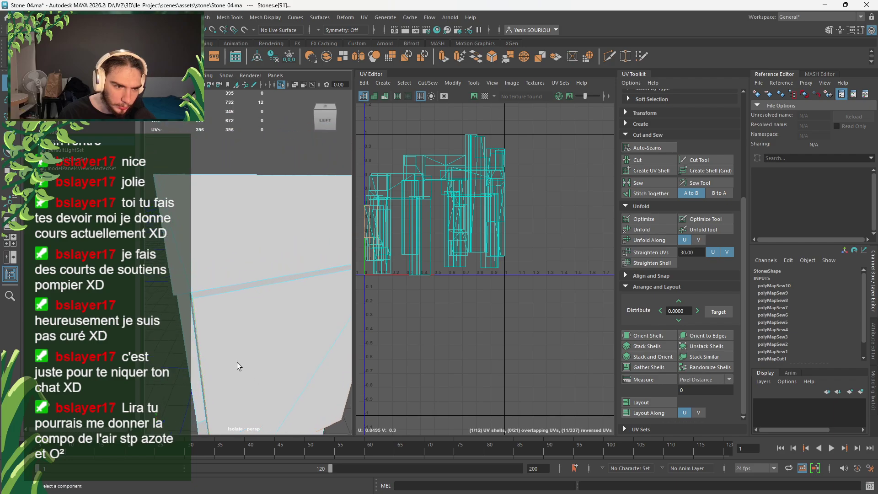
left_click(245, 298, "shift")
left_click_drag(245, 298, 229, 317, "alt")
scroll(282, 311, "down", 5)
scroll(269, 314, "up", 5)
middle_click_drag(229, 316, 219, 292, "alt")
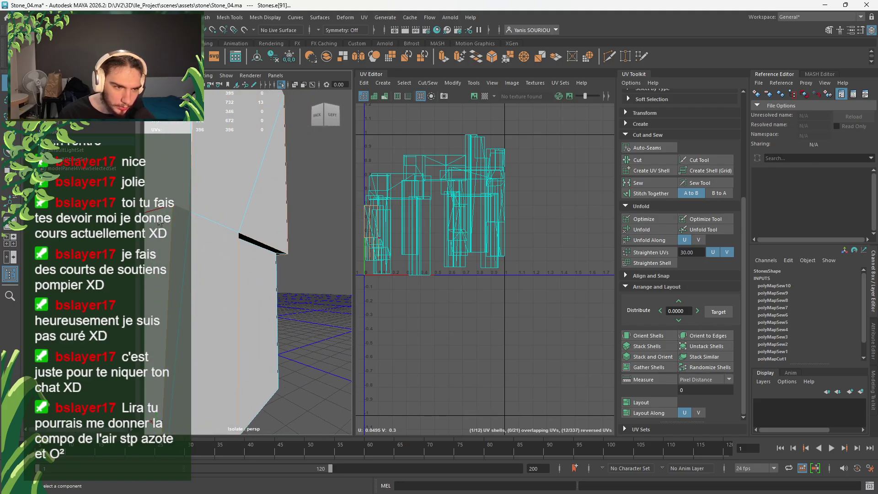
Add the edges around the dark overhang and along the adjoining narrow upper ledge to the seam selection
left_click_drag(186, 287, 220, 255, "alt")
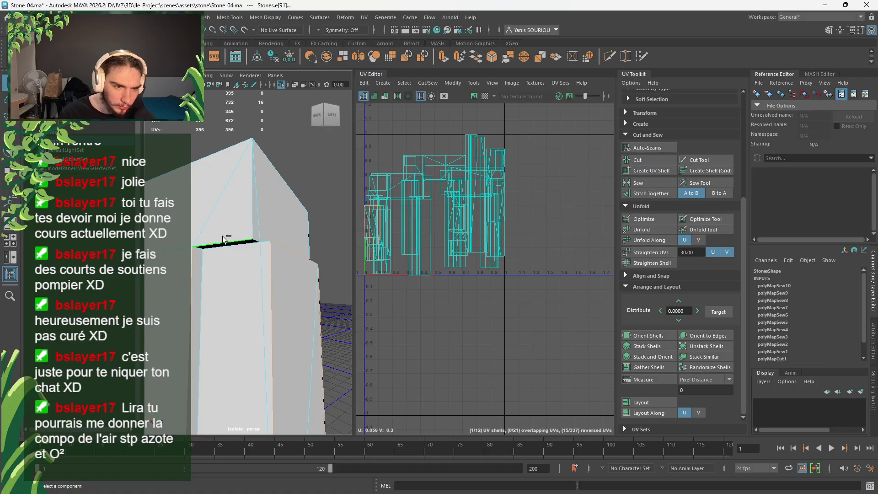
left_click(253, 224)
left_click(270, 249, "shift")
left_click_drag(278, 286, 178, 326, "alt")
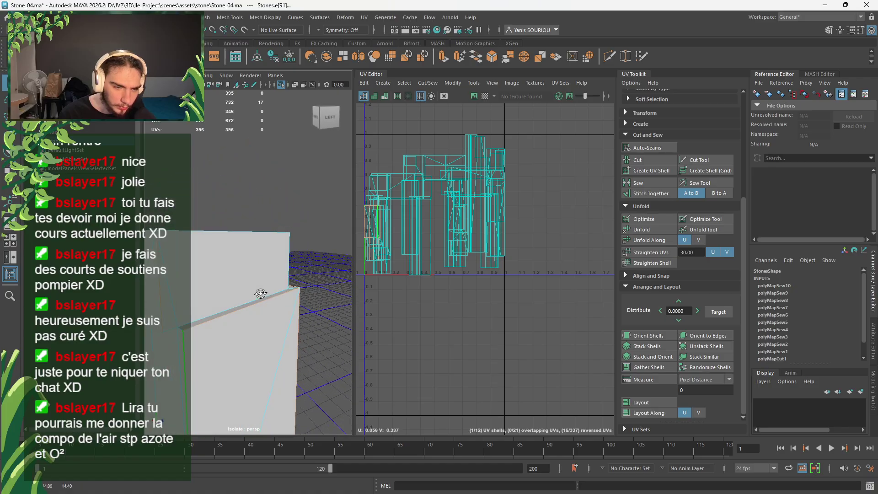
left_click(181, 324, "shift")
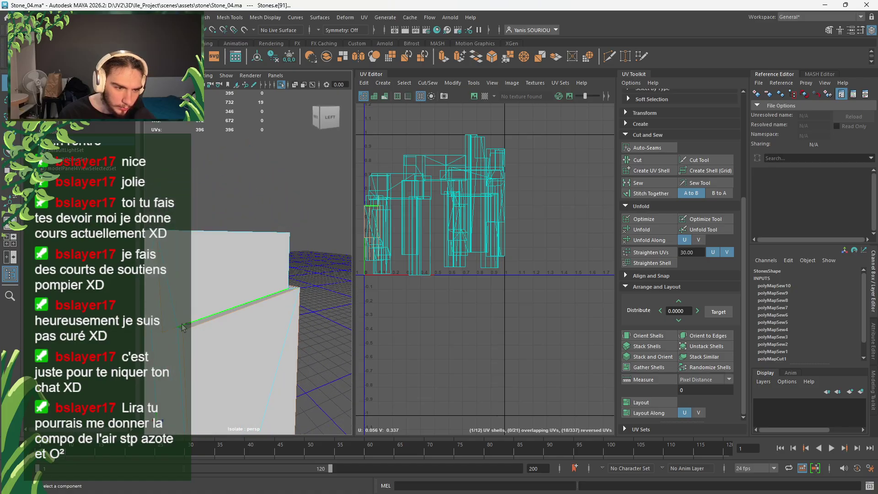
Add the edges around the block's top section and the long vertical corner edge below its ledge to the seam selection
left_click_drag(198, 331, 273, 301, "alt")
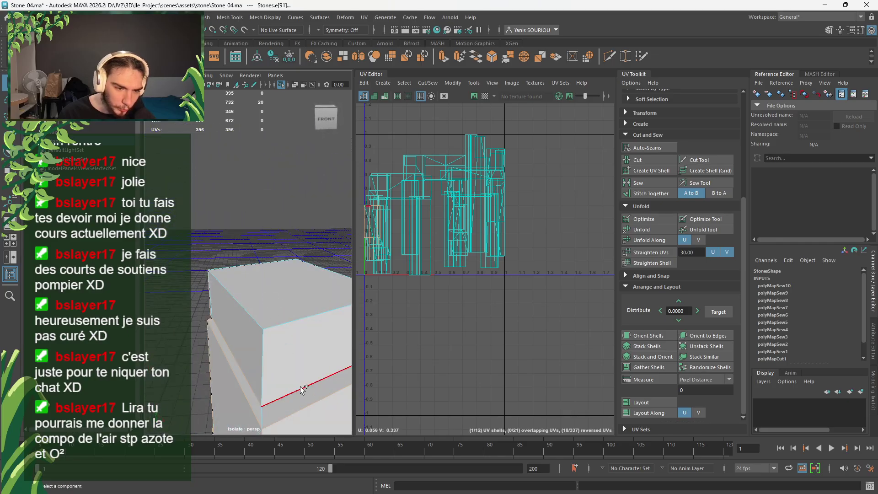
left_click_drag(226, 343, 337, 317, "alt")
scroll(184, 316, "up", 4)
left_click(269, 322, "shift")
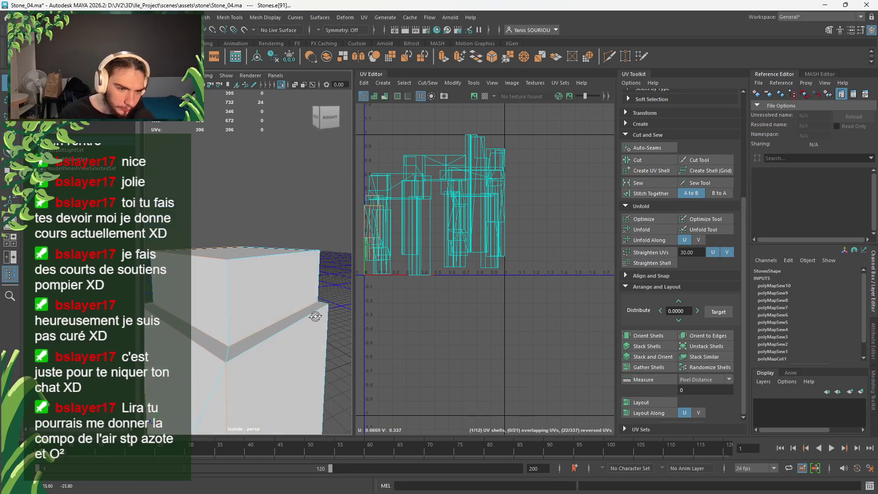
left_click(262, 343, "shift")
left_click_drag(262, 343, 226, 344, "alt")
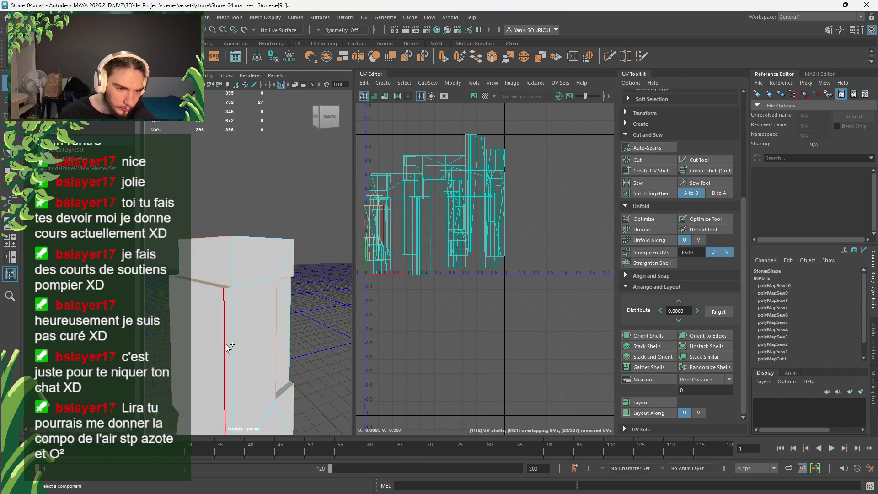
left_click(226, 344, "shift")
Add the edges of the small sloped ledge at the block's lower notch to the seam selection
left_click_drag(263, 373, 265, 276, "alt")
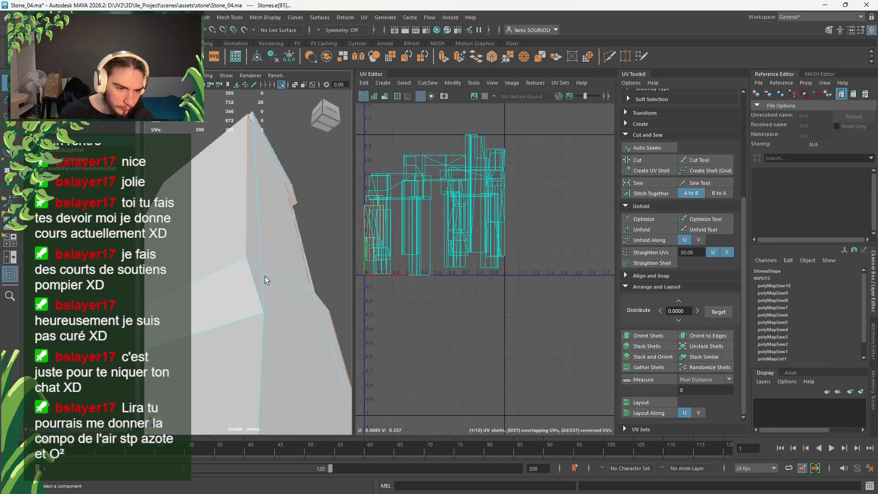
scroll(271, 350, "down", 5)
left_click_drag(271, 349, 218, 268, "alt")
scroll(234, 371, "up", 4)
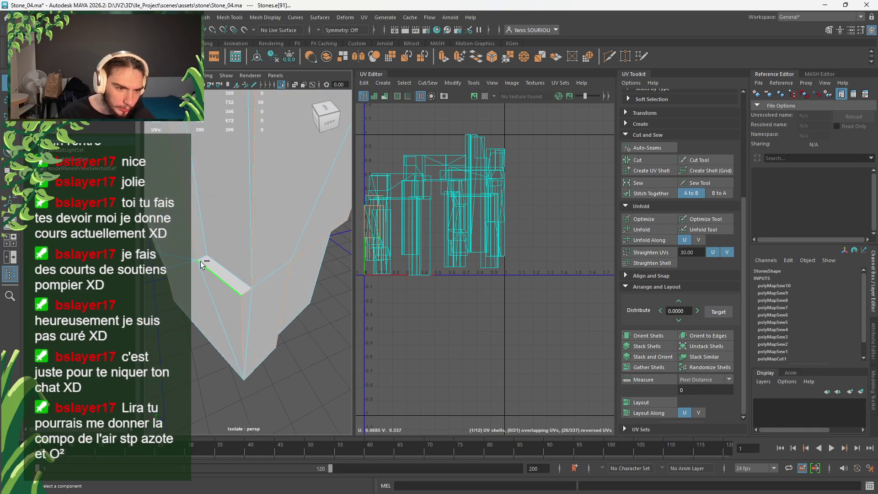
scroll(205, 257, "up", 2)
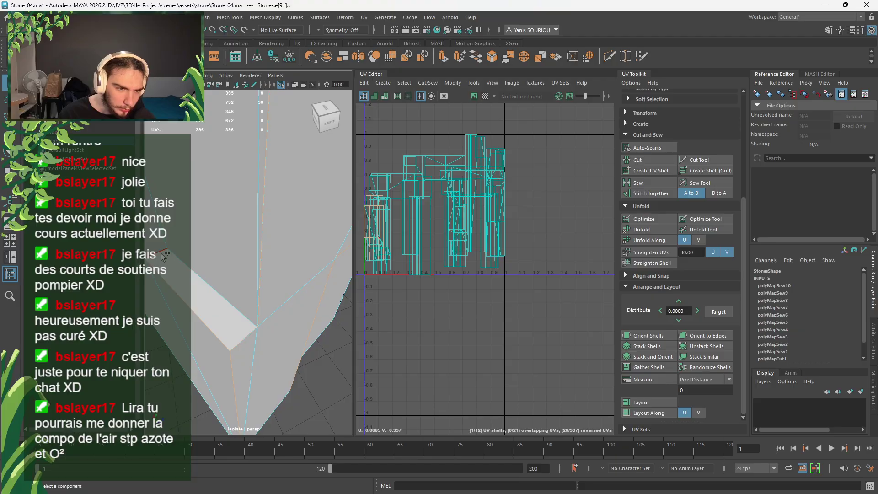
left_click_drag(208, 249, 210, 126, "alt")
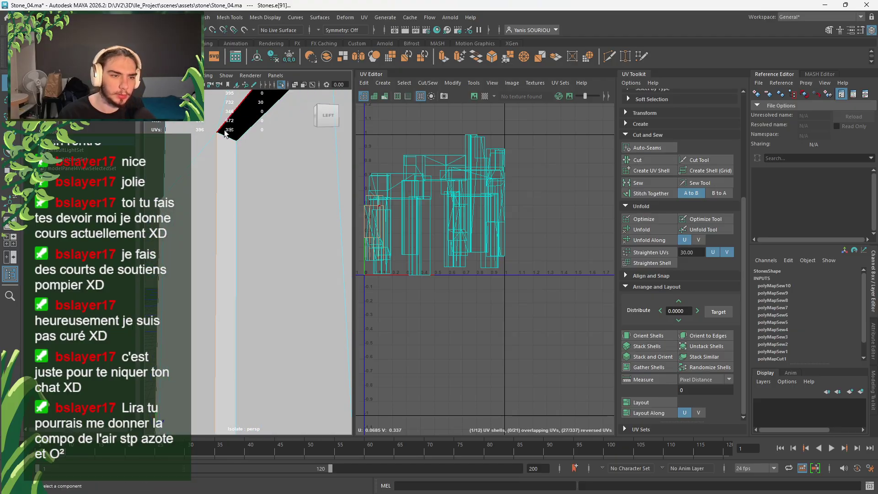
Add the edges beneath the block's overhangs and the long vertical edge running down from them to the seam selection
left_click_drag(255, 166, 231, 215, "alt")
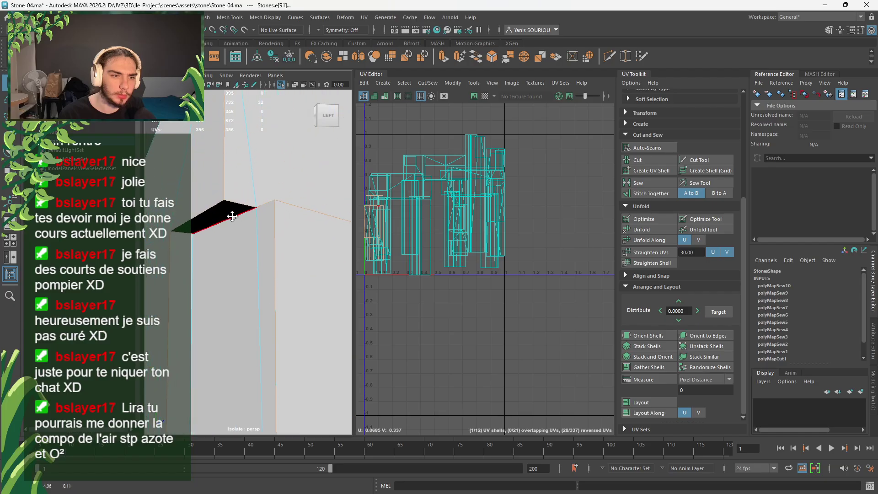
left_click_drag(273, 274, 297, 280, "alt")
middle_click_drag(297, 280, 297, 280, "alt")
left_click_drag(296, 280, 252, 297, "alt")
middle_click_drag(252, 296, 269, 265, "alt")
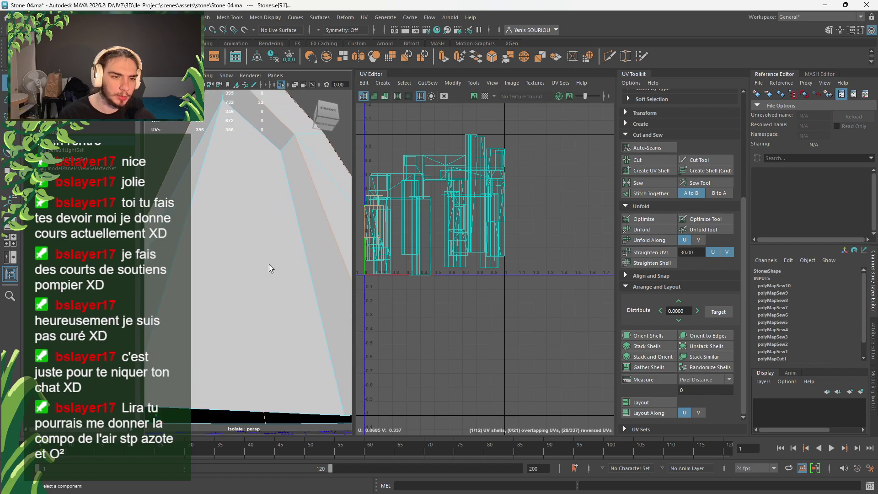
middle_click_drag(249, 176, 267, 209, "alt")
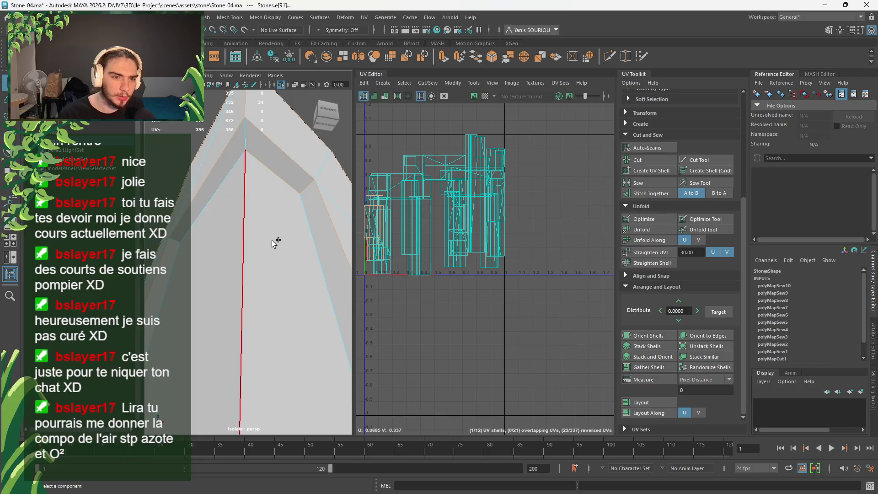
left_click_drag(211, 271, 227, 287, "alt")
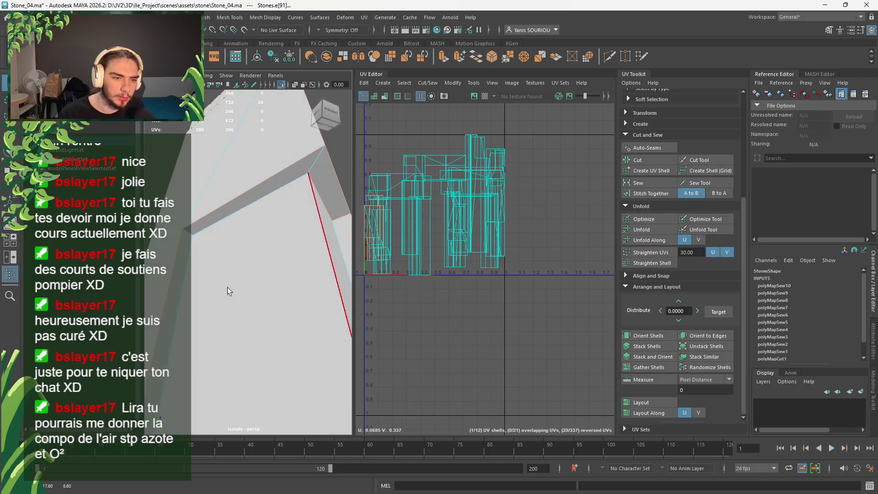
Add the remaining edge under the overhang and cut the block's UVs along all selected seam edges
left_click(282, 197, "shift")
middle_click_drag(230, 301, 216, 255, "alt")
left_click_drag(216, 255, 229, 297, "alt")
scroll(229, 297, "down", 5)
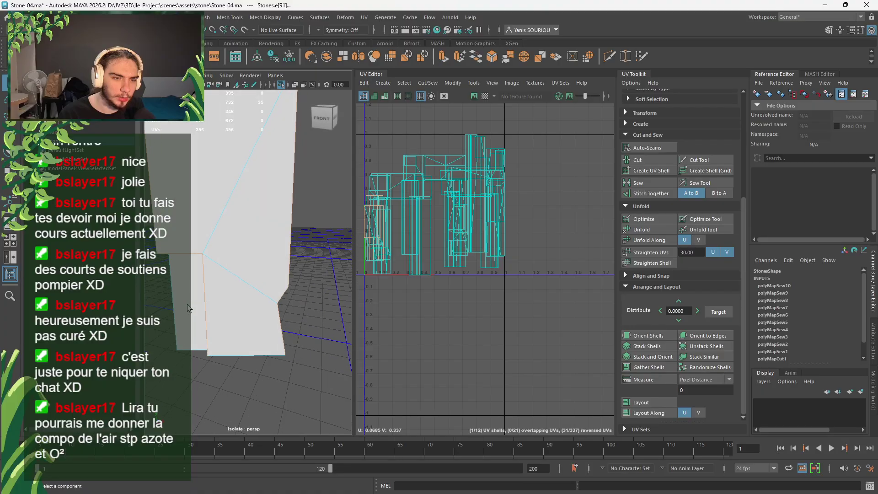
left_click(652, 163)
Switch to UV shell selection, select the block's front shell and check its faces on the model
right_click_drag(263, 232, 266, 268)
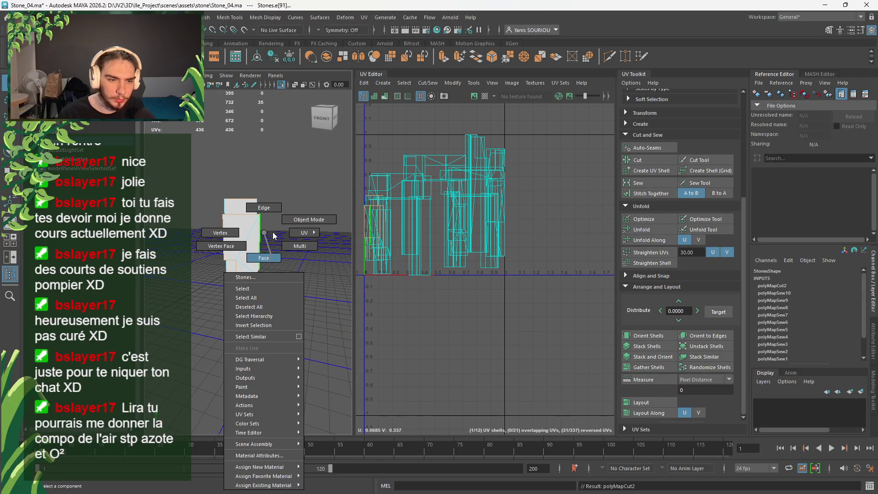
mouse_move(273, 233)
right_mouse_down()
mouse_move(265, 233)
mouse_move(282, 242)
mouse_move(263, 233)
right_mouse_up()
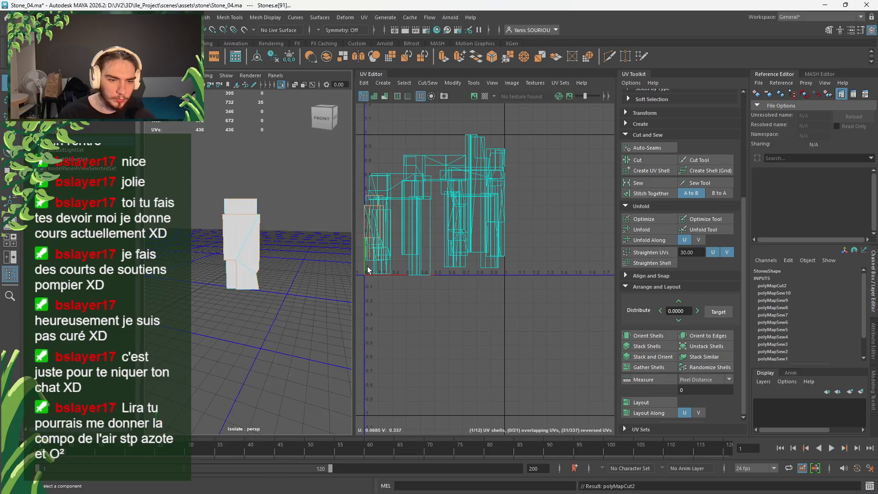
right_click_drag(369, 270, 368, 257)
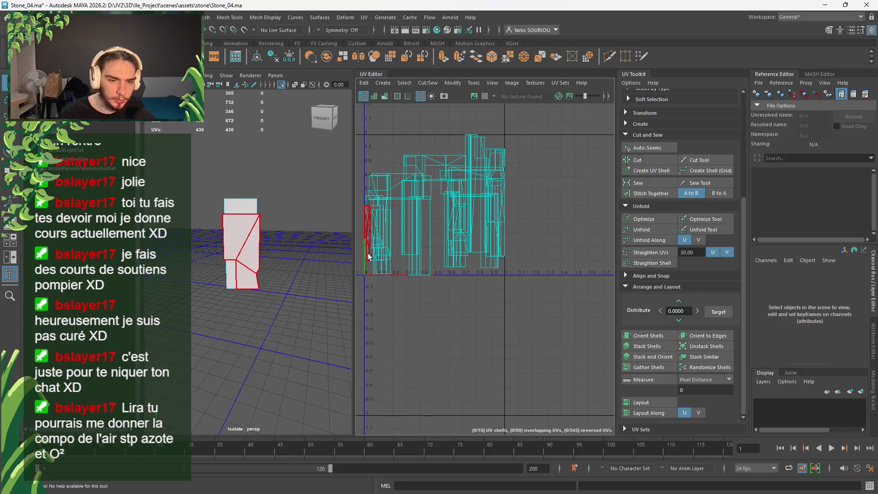
left_click(368, 257)
left_click_drag(259, 319, 257, 323, "alt")
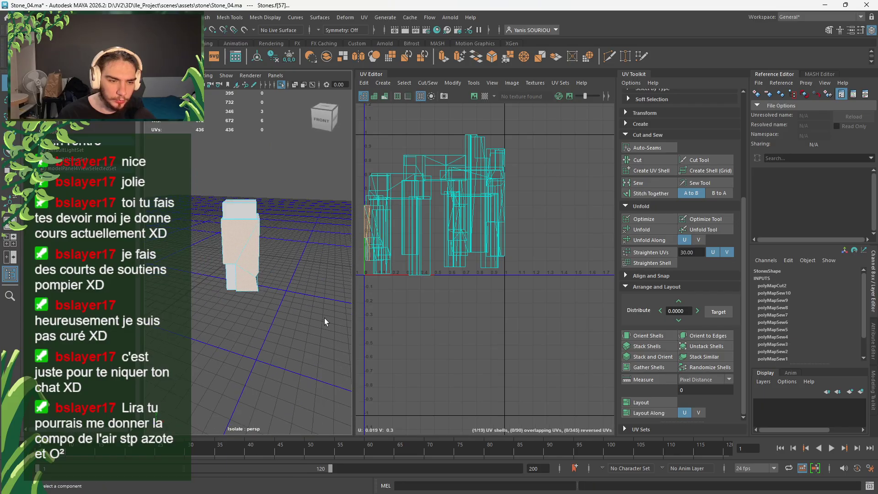
Try to unfold the group of UV shells in the left part of the layout, and dismiss the non-manifold geometry fix
left_click_drag(434, 299, 365, 183)
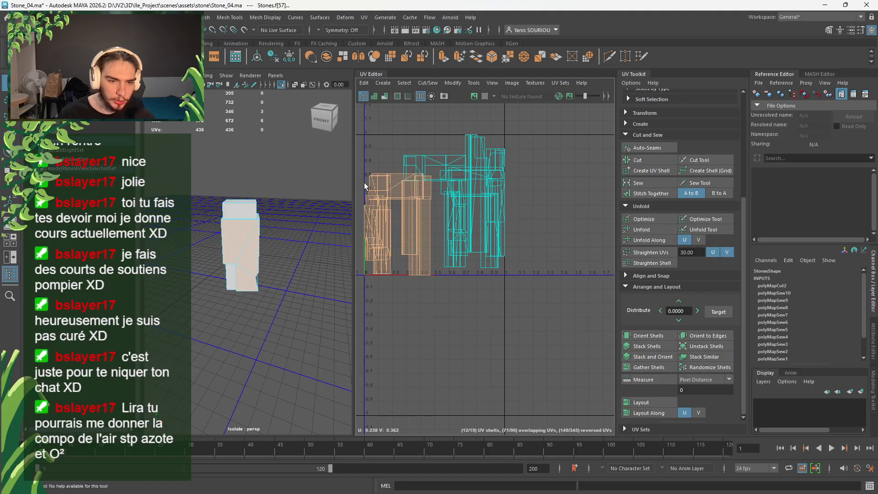
left_click(672, 229)
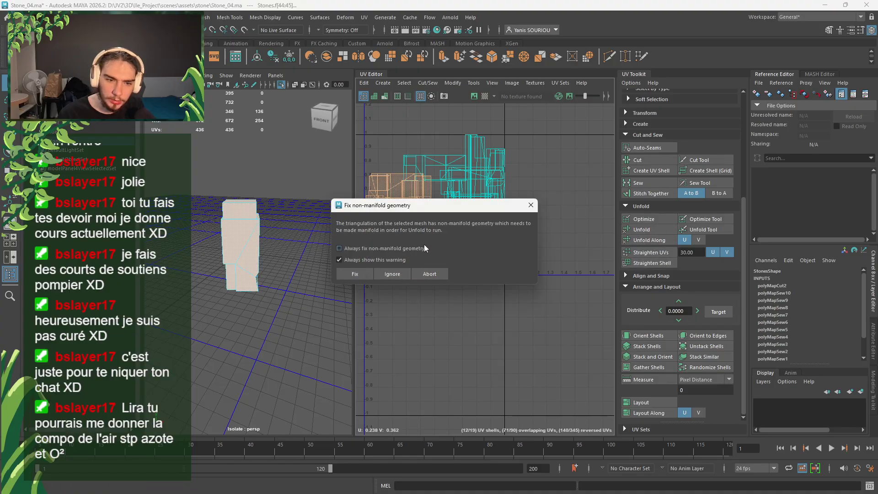
left_click(529, 211)
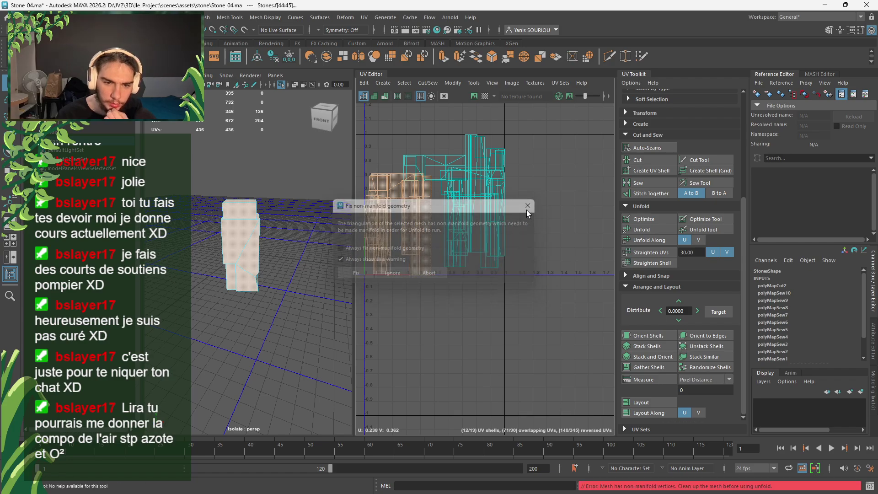
Return to object mode, turn off isolation to show all the stones, and switch the Stones mesh to face selection
right_click_drag(289, 239, 311, 222)
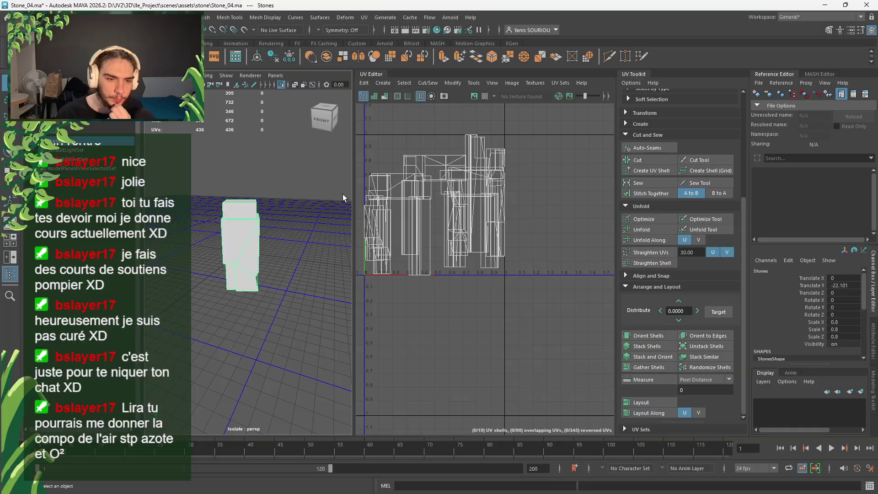
left_click(281, 84)
scroll(281, 179, "down", 3)
right_click_drag(280, 183, 284, 220)
left_click(268, 179)
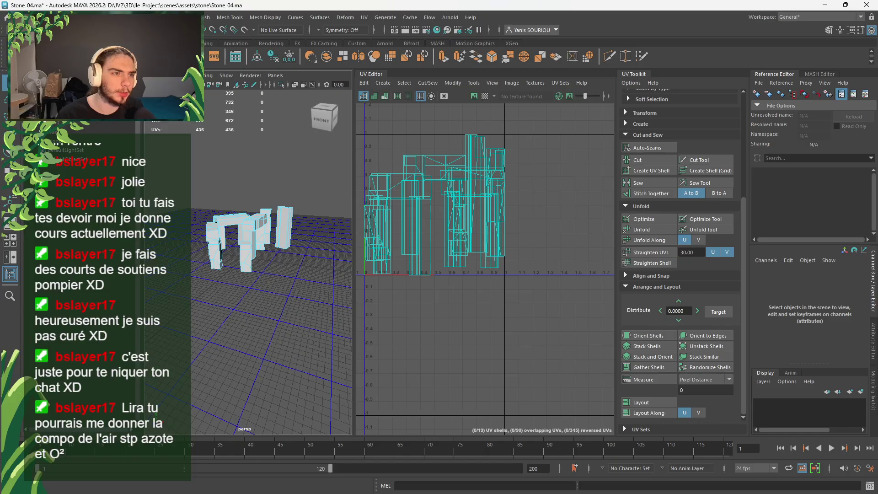
Select every n-sided face of the Stones mesh using the polygon selection constraint with Nsided and All and Next
left_click(87, 17)
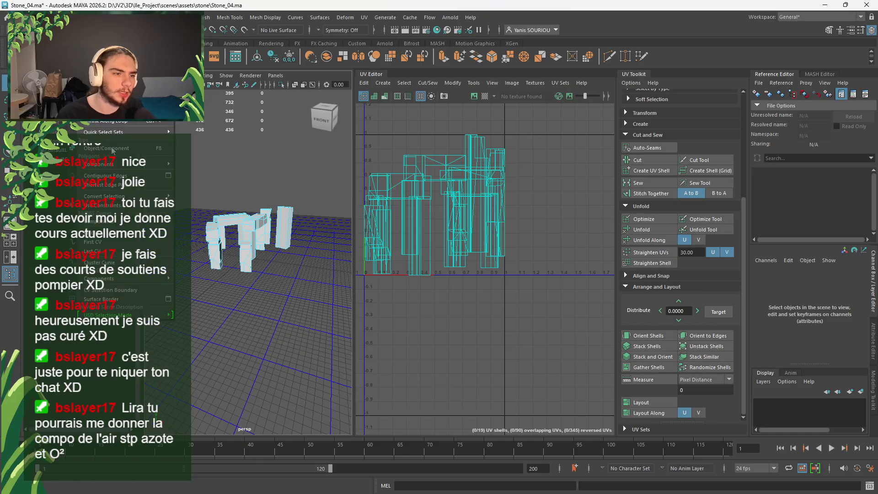
left_click(125, 212)
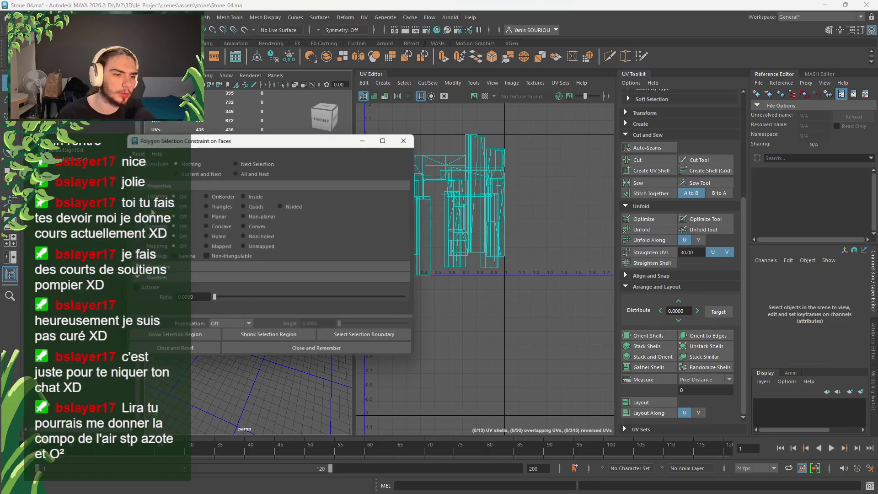
left_click(282, 205)
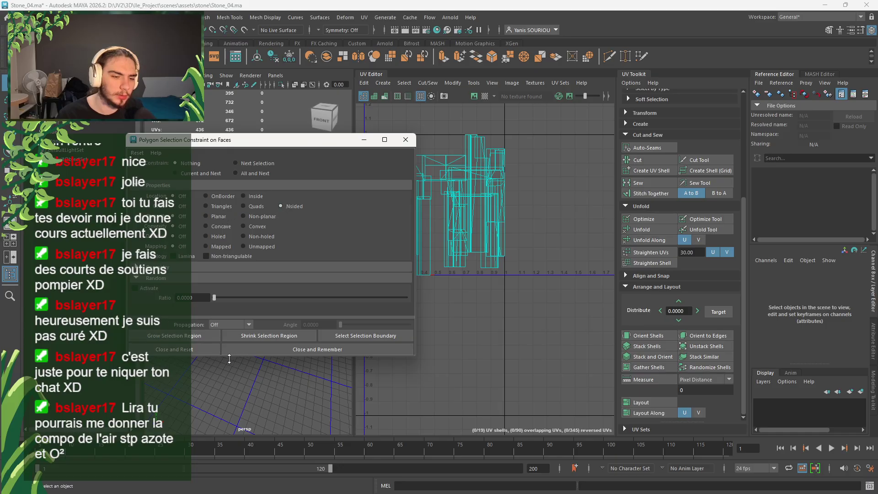
left_click(254, 173)
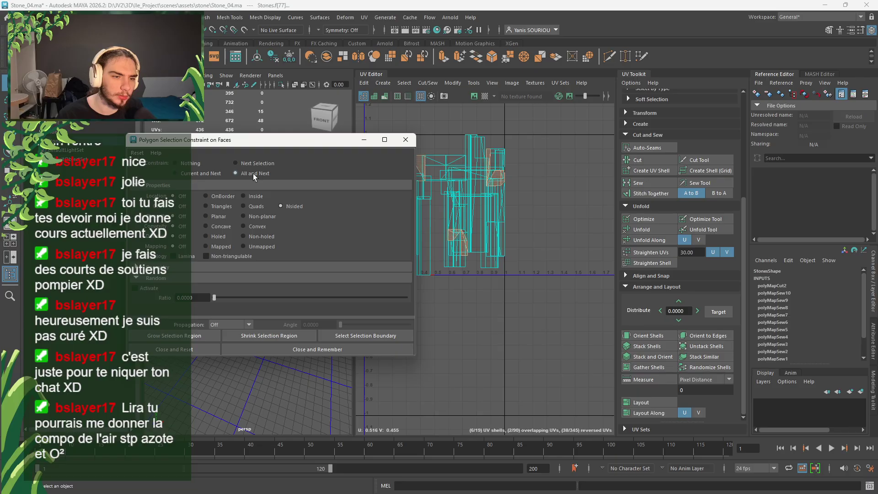
left_click(255, 350)
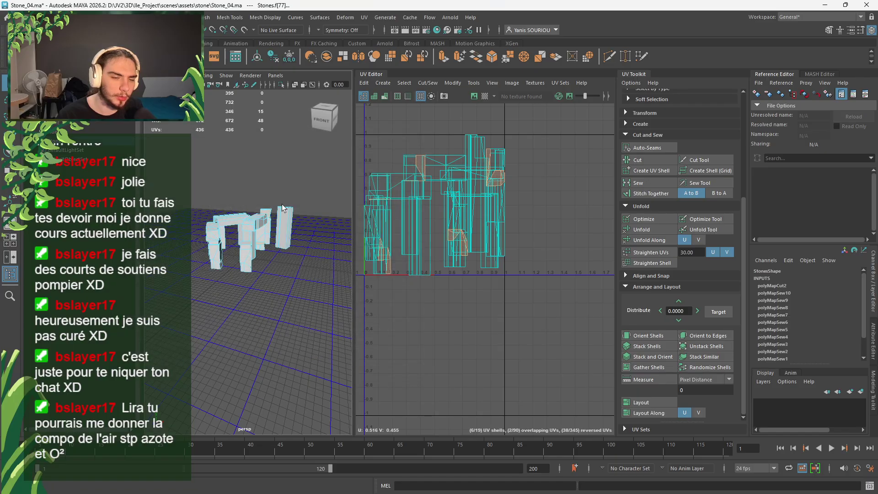
Isolate the selected n-sided faces and examine one of them up close from the back
left_click(281, 85)
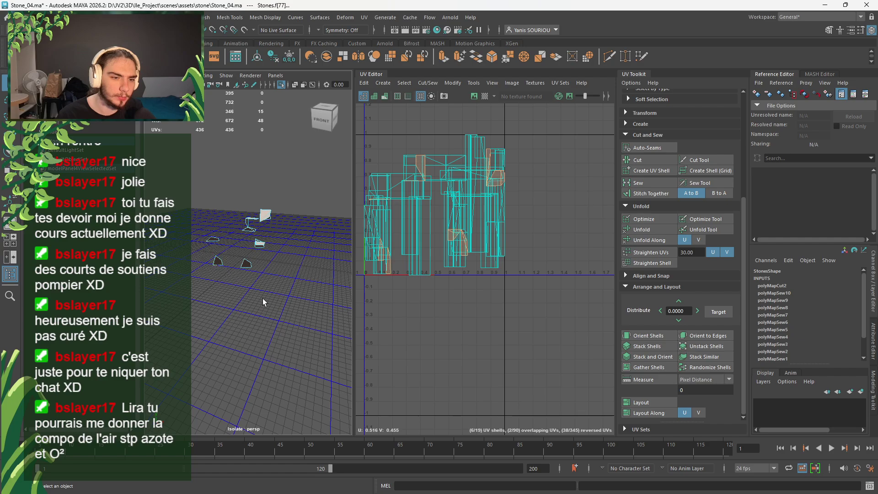
left_click_drag(263, 298, 172, 300, "alt")
scroll(247, 300, "up", 4)
left_click_drag(268, 303, 223, 296, "alt")
scroll(213, 292, "up", 4)
scroll(243, 281, "up", 4)
scroll(264, 275, "up", 4)
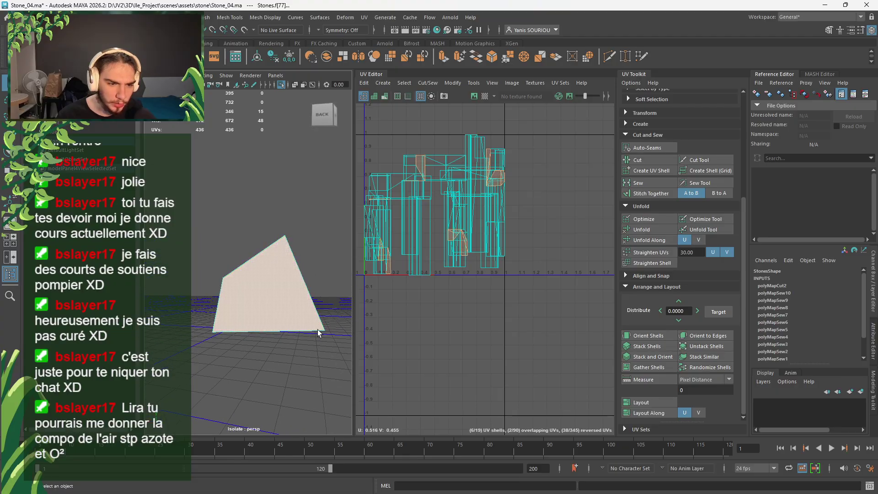
Switch to vertex selection and examine the vertices at the upper corner of the isolated face
right_click_drag(287, 284, 261, 220)
scroll(260, 254, "up", 4)
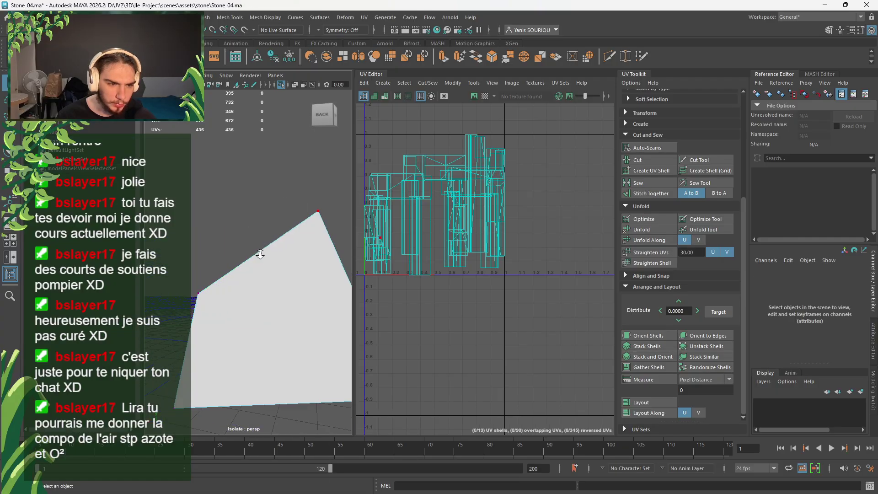
left_click(200, 292)
left_click_drag(201, 290, 224, 300, "alt")
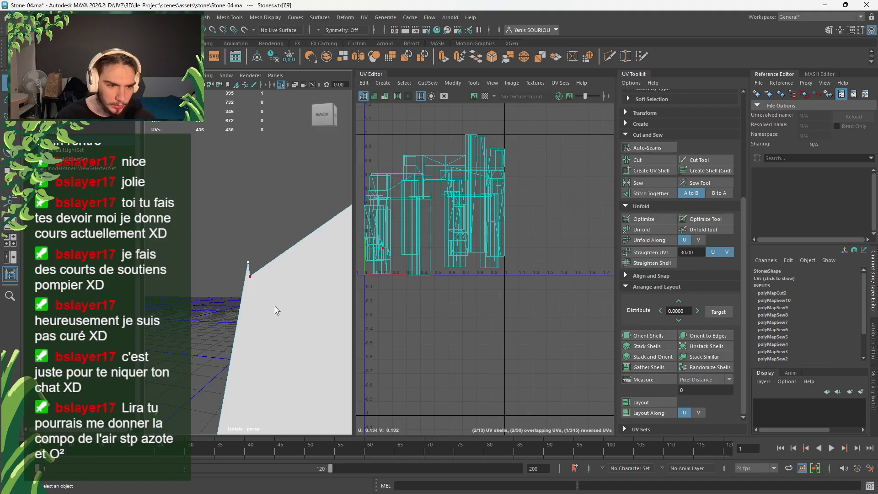
left_click_drag(276, 307, 346, 316, "alt")
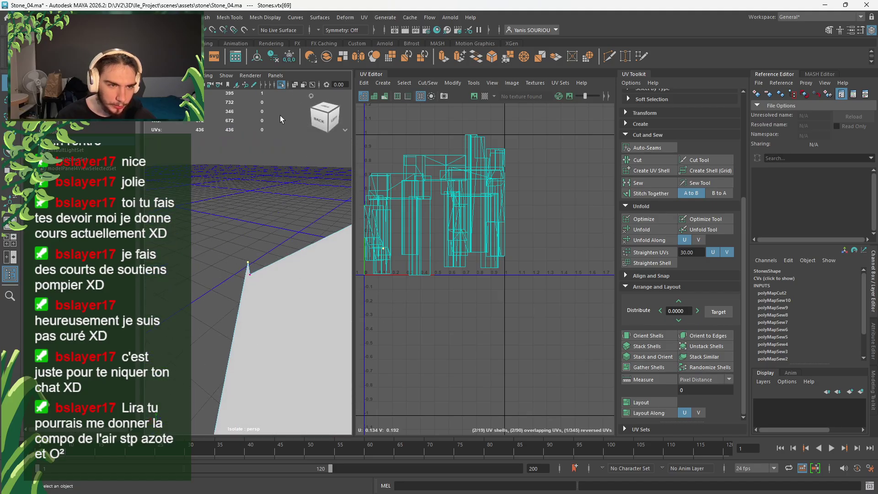
Return to object mode, pick the Stones mesh and switch back to face selection with its n-sided faces selected
scroll(269, 159, "down", 15)
right_click_drag(263, 213, 285, 201)
left_click_drag(328, 220, 339, 259)
mouse_move(319, 260)
right_mouse_down()
mouse_move(314, 270)
mouse_move(315, 260)
right_mouse_up()
left_click(252, 268)
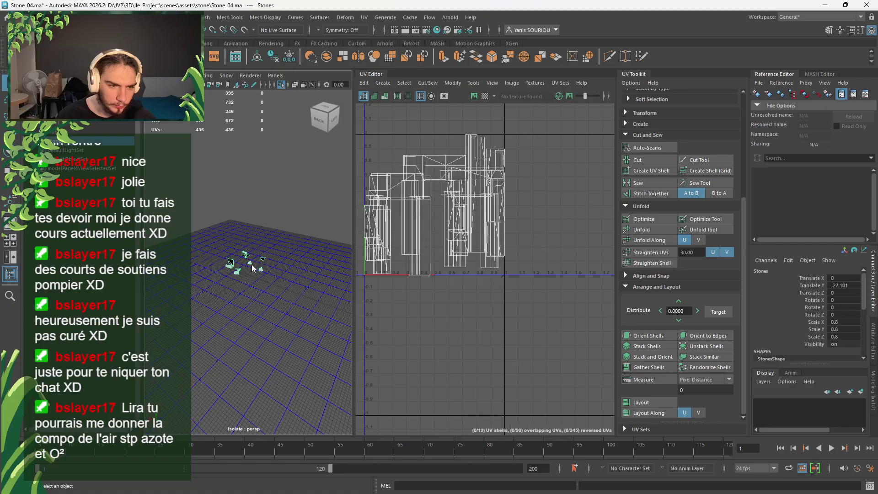
right_click_drag(251, 266, 239, 263)
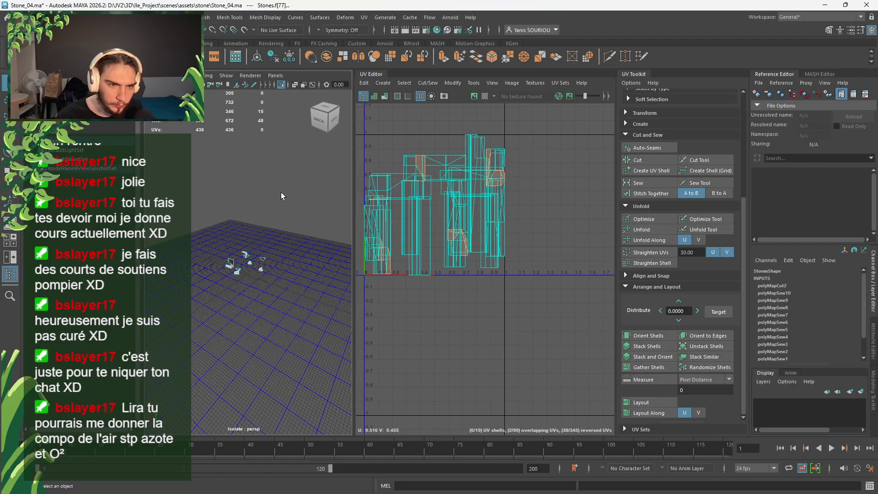
Turn off isolation and select the inspected n-sided face on the back of its stone block
scroll(280, 192, "up", 5)
scroll(290, 235, "up", 8)
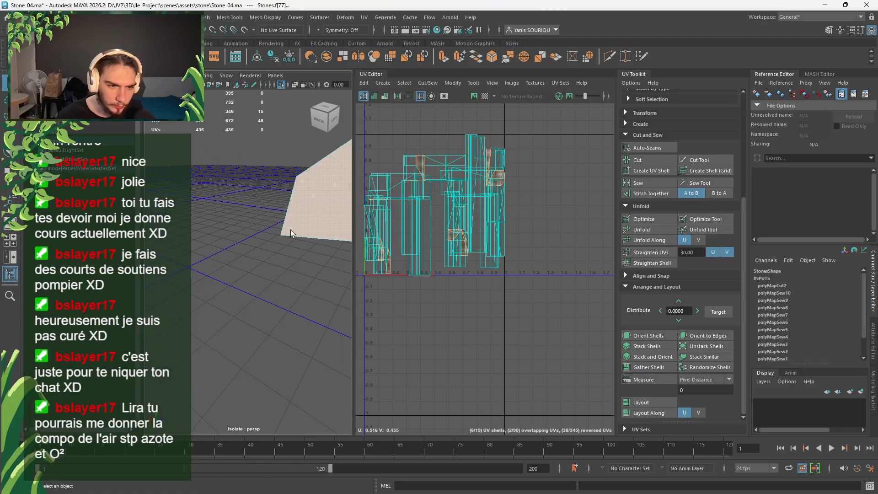
scroll(290, 230, "up", 5)
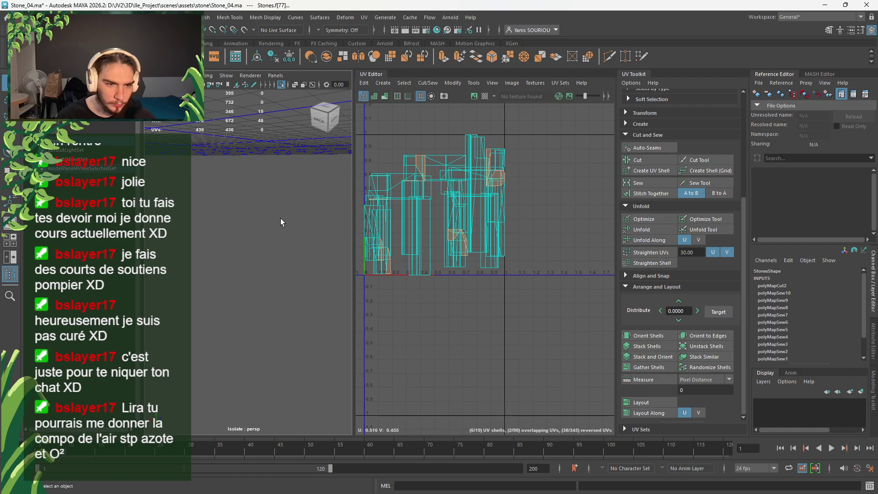
scroll(281, 218, "down", 5)
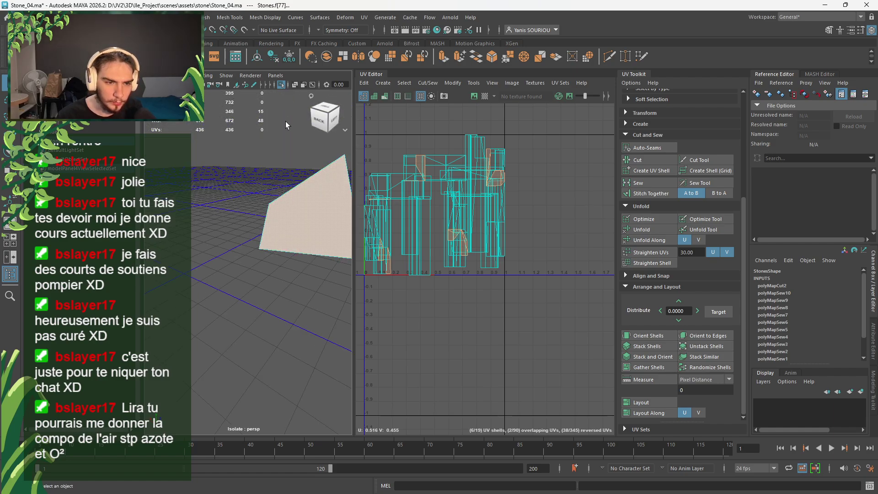
left_click(282, 85)
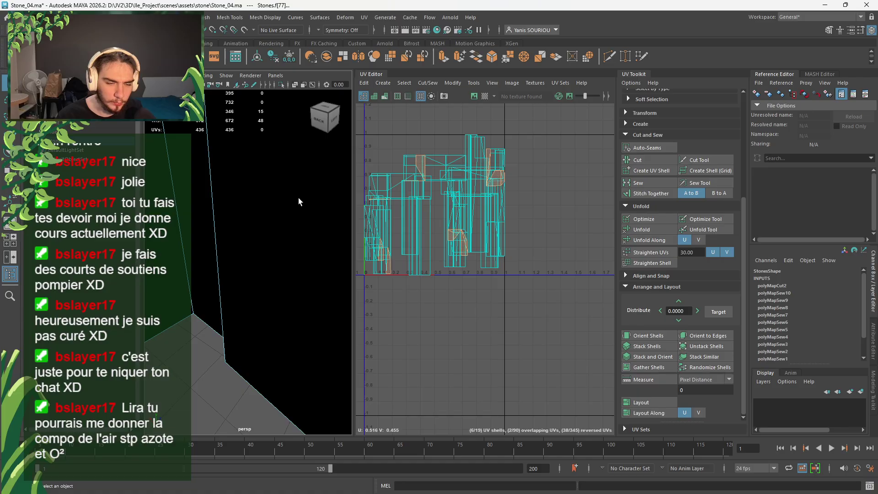
left_click_drag(298, 198, 288, 204, "alt")
right_click_drag(279, 212, 264, 226, "alt")
middle_click_drag(264, 226, 257, 253, "alt")
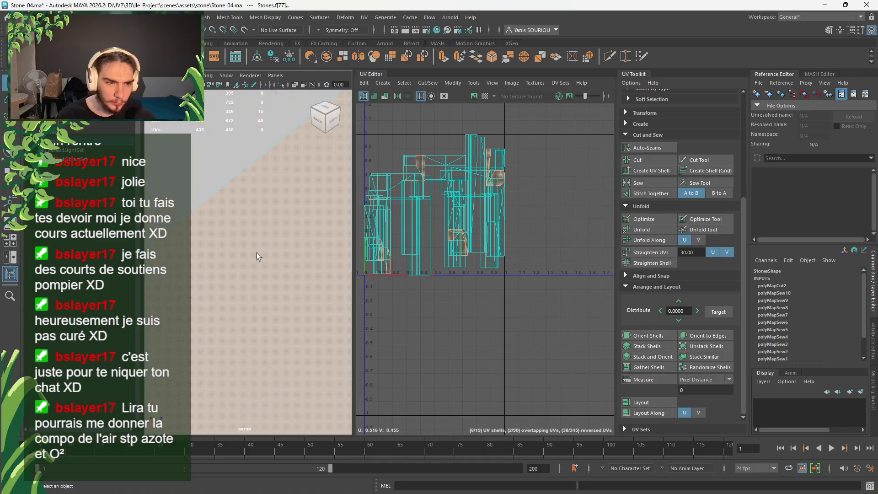
left_click_drag(256, 252, 269, 250, "alt")
left_click_drag(253, 280, 282, 248, "alt")
left_click(283, 252)
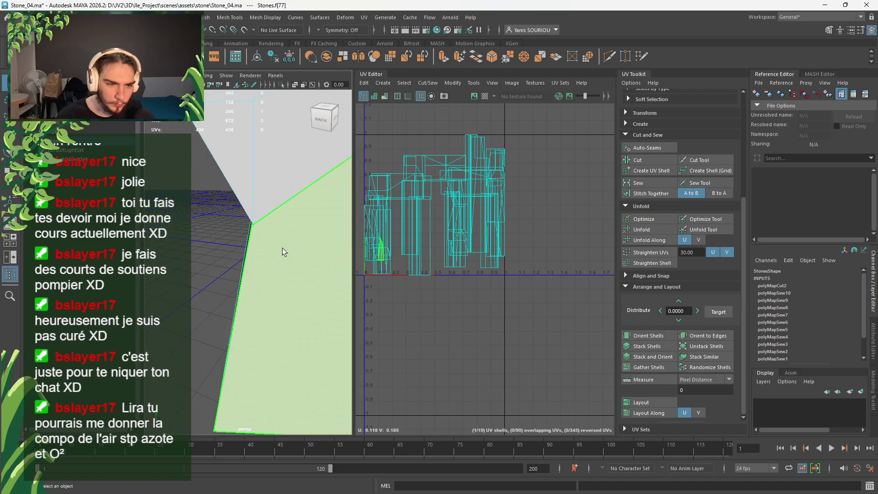
Select the two nearly coincident vertices at the upper corner of the n-sided face and merge them
right_click_drag(283, 232, 258, 229)
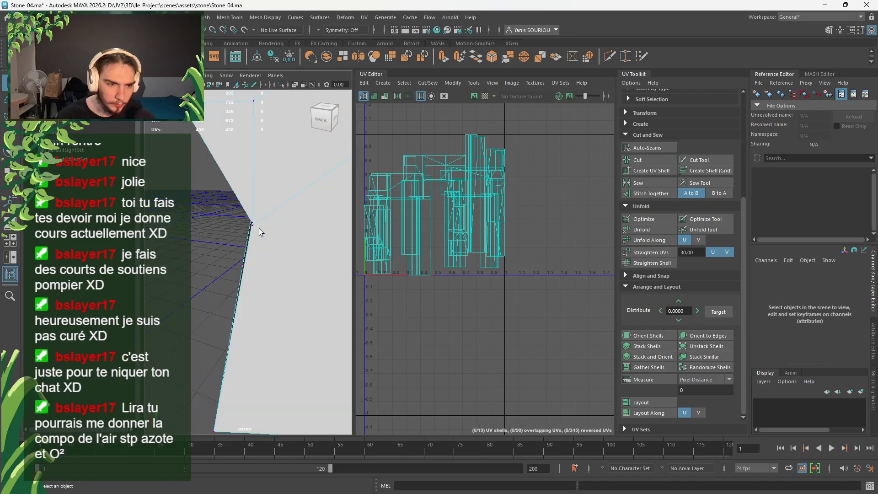
left_click(257, 226)
mouse_move(248, 267)
left_mouse_down("alt")
mouse_move(299, 259)
mouse_move(263, 275)
mouse_move(252, 253)
mouse_move(252, 270)
left_mouse_up("alt")
left_click(248, 250)
key("w")
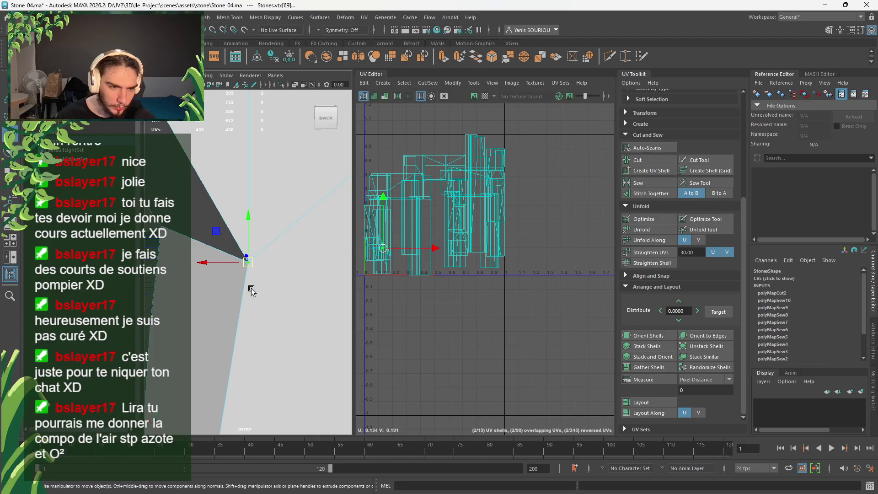
right_click_drag(282, 271, 255, 269, "shift")
Switch back to face selection and reselect the remaining n-sided faces of the Stones mesh
scroll(298, 238, "down", 6)
left_click_drag(301, 295, 213, 295, "alt")
left_click(314, 196)
left_click_drag(291, 333, 270, 325, "alt")
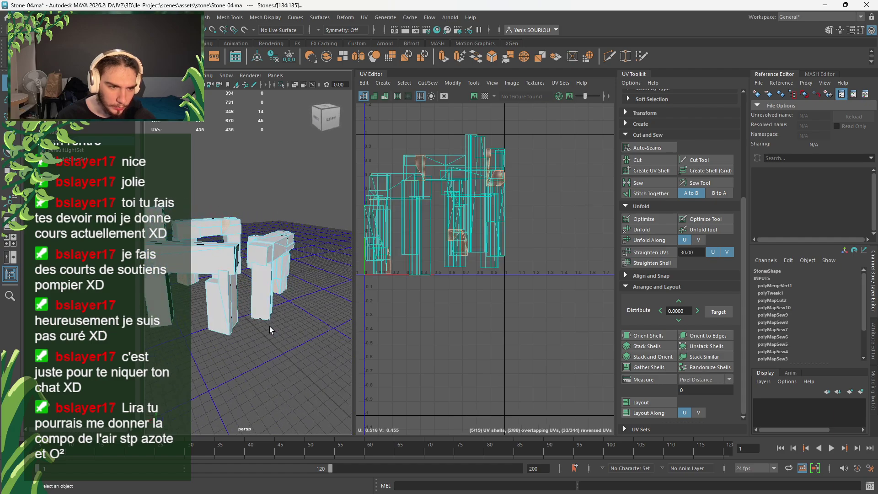
Select only the n-sided face on the side of the horizontal block above the pillar and frame it
scroll(283, 290, "down", 5)
left_click_drag(303, 225, 196, 296)
key("f")
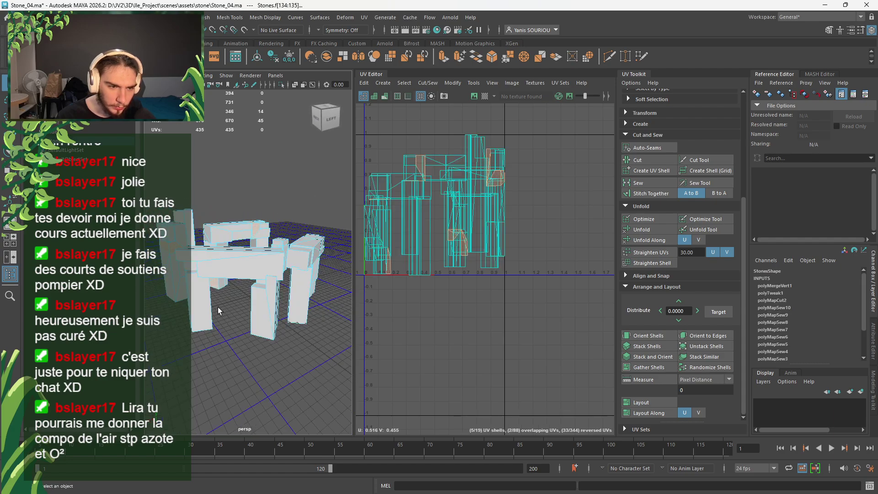
left_click_drag(275, 319, 251, 342, "alt")
scroll(275, 232, "up", 5)
middle_click_drag(276, 232, 230, 308, "alt")
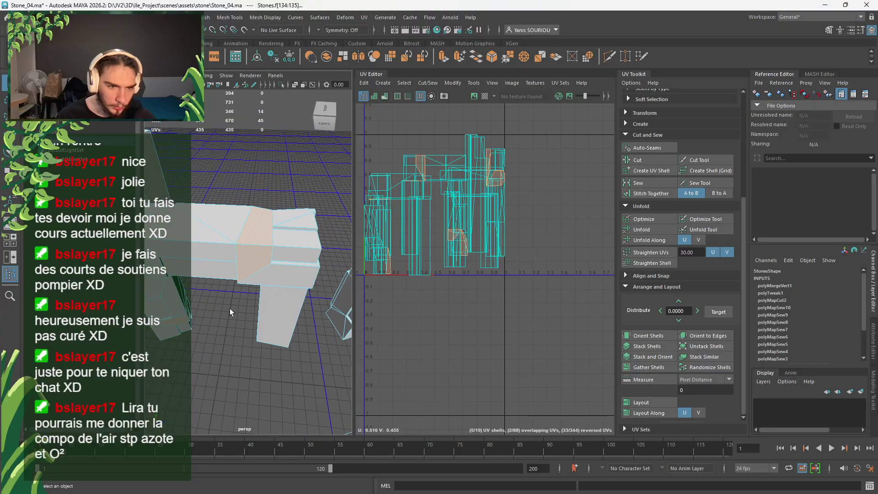
scroll(229, 308, "up", 3)
left_click_drag(229, 308, 228, 281, "alt")
left_click(228, 281)
key("f")
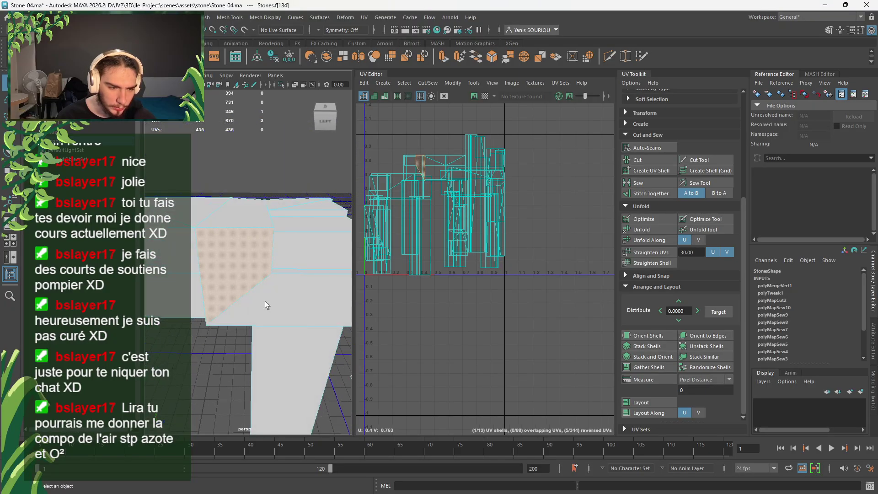
Check the n-sided face's side vertices and cut a horizontal edge between its two mid-height vertices with Multi-Cut
right_click_drag(244, 232, 200, 232)
left_click(195, 227)
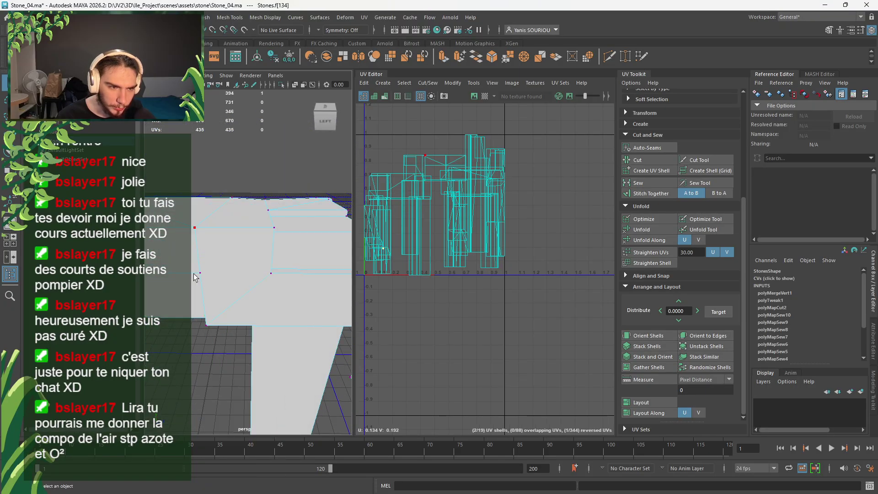
left_click(263, 273)
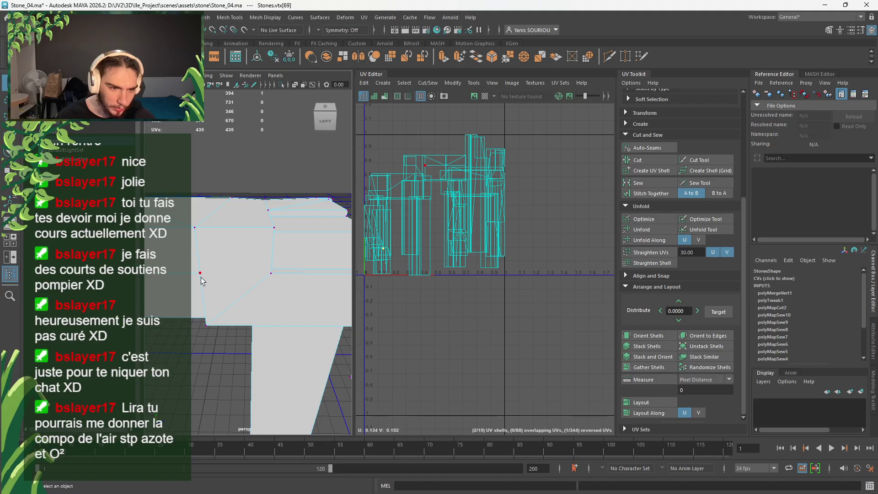
left_click_drag(201, 277, 219, 275, "alt")
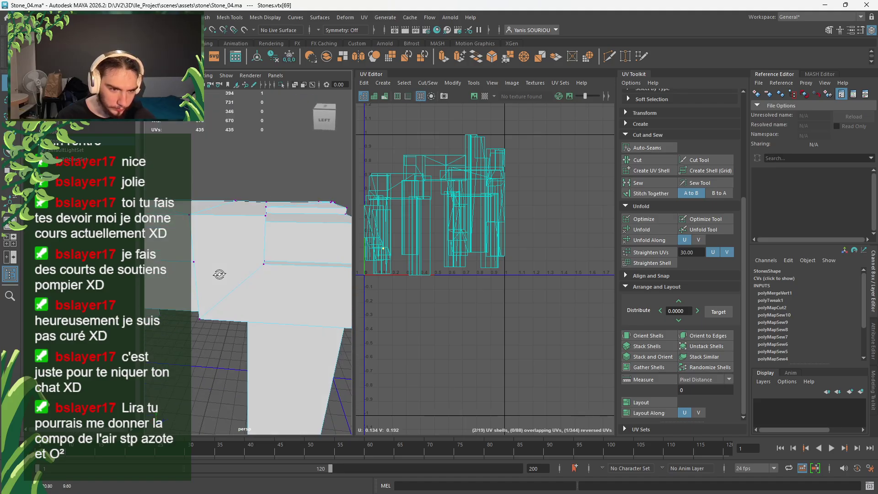
scroll(233, 259, "up", 4)
scroll(314, 220, "down", 3)
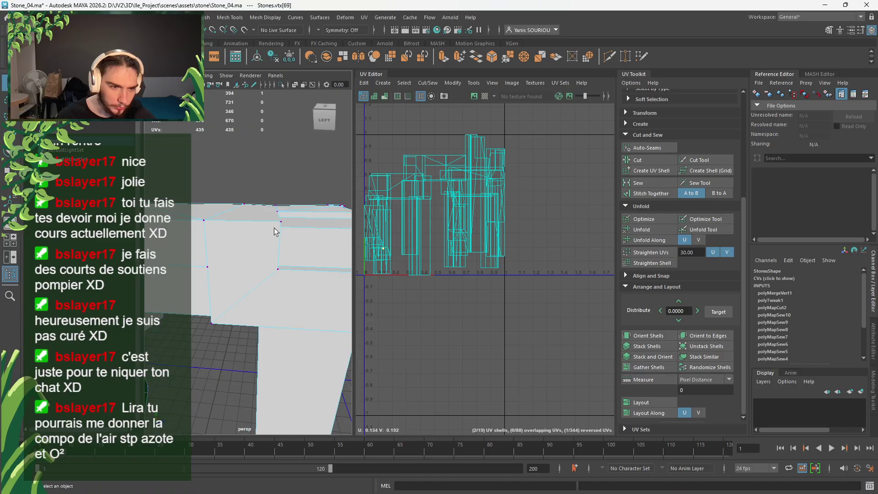
left_click(574, 55)
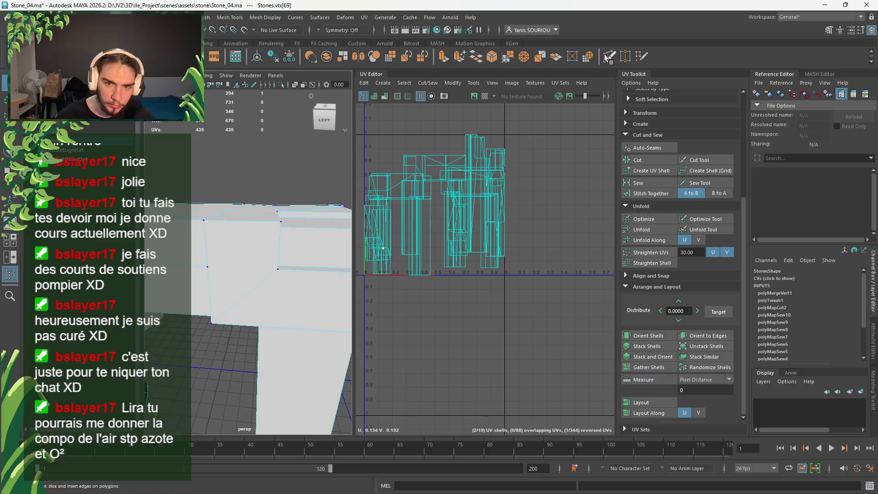
left_click(277, 270)
left_click(207, 267)
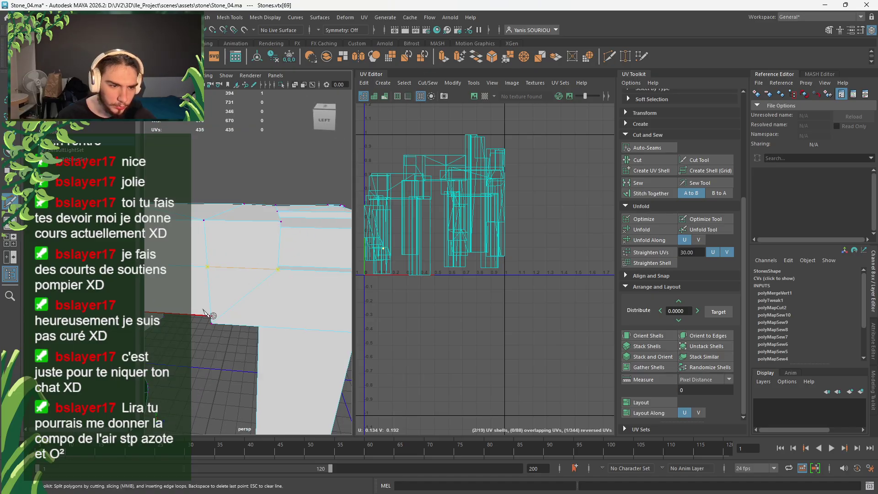
key("Return")
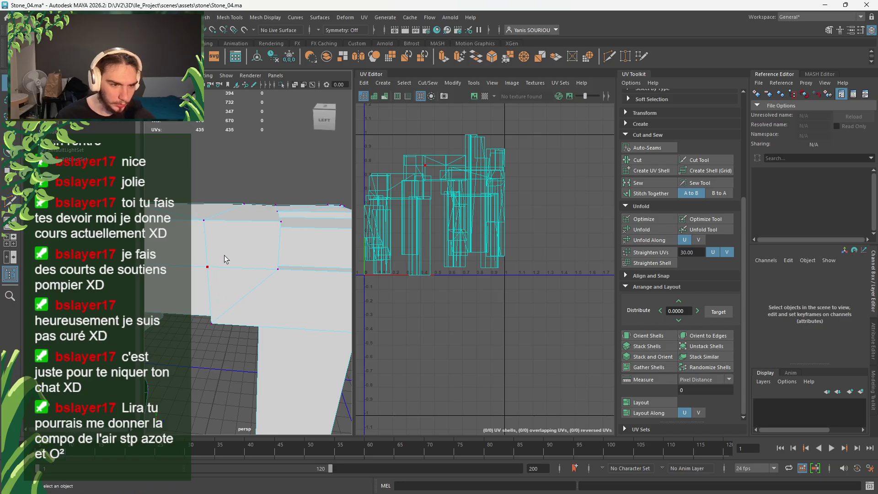
Switch to face selection, select the n-sided face on top of the horizontal block and split it diagonally from its mid-edge vertex with Multi-Cut
right_click_drag(224, 256, 271, 305)
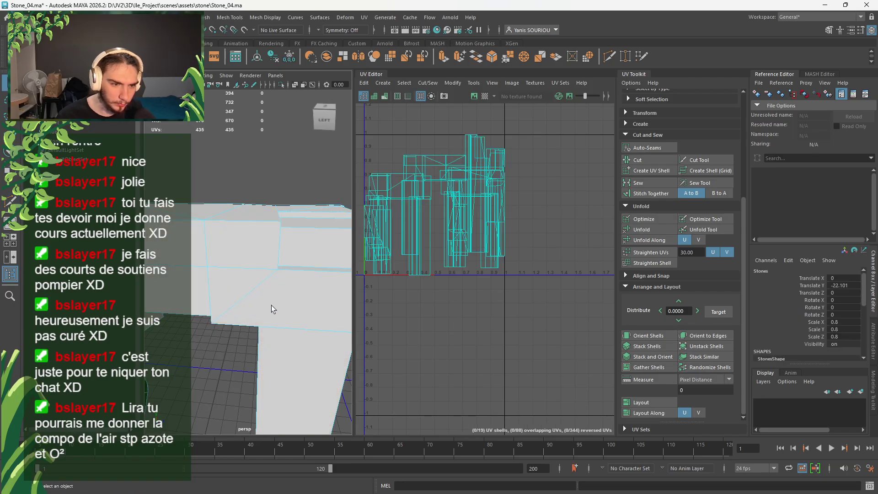
left_click(255, 214)
left_click_drag(288, 263, 206, 331, "alt")
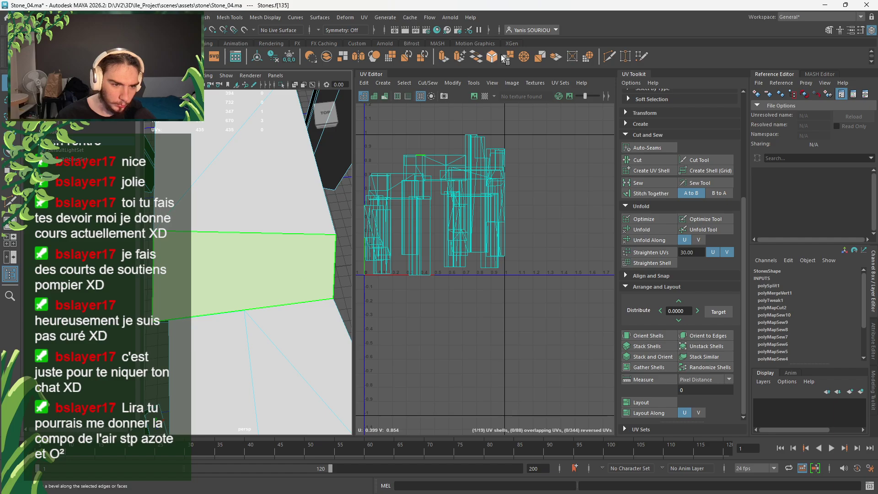
key("ctrl+shift+x")
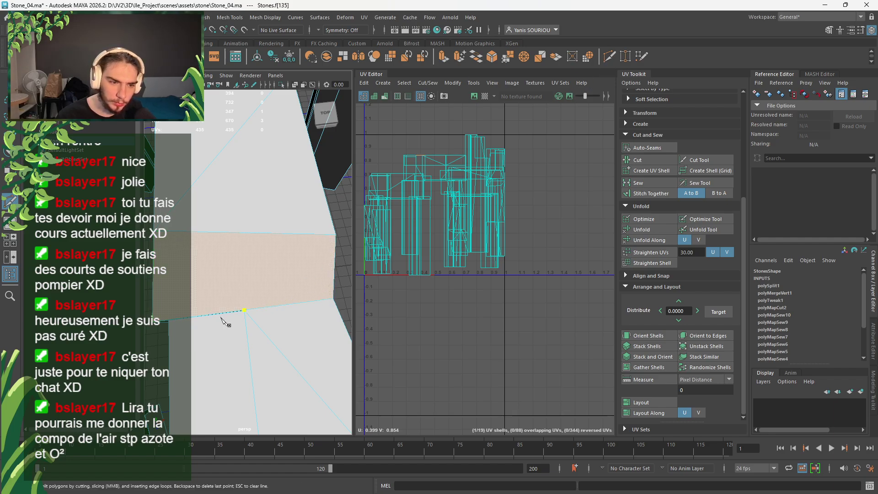
left_click(245, 310)
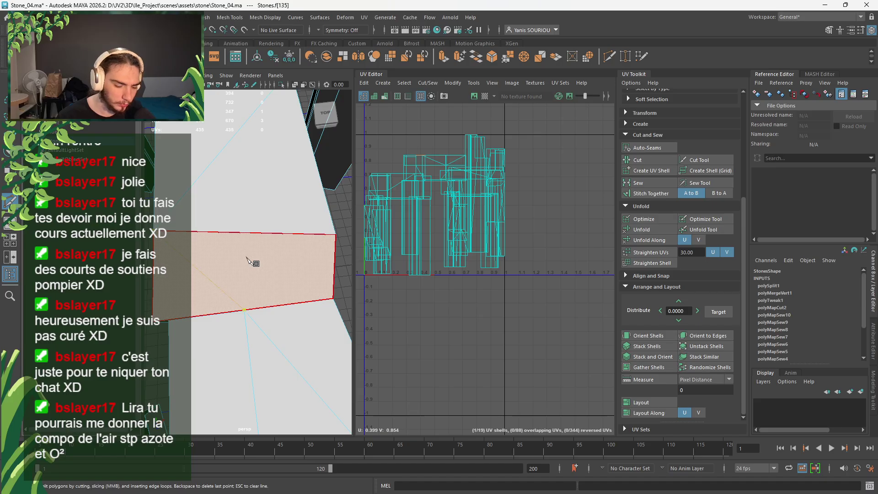
key("Return")
key("q")
Reselect the remaining n-sided faces across the whole Stones mesh
scroll(227, 278, "down", 5)
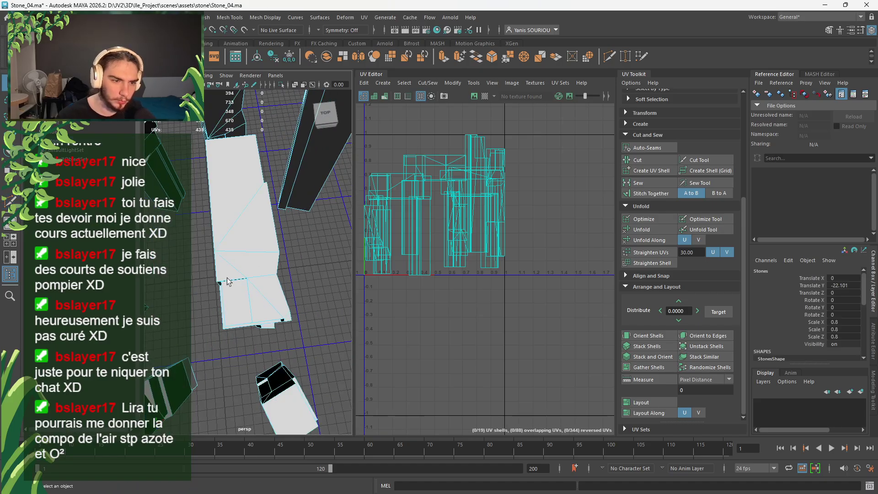
left_click_drag(246, 281, 240, 252, "alt")
scroll(243, 244, "down", 6)
left_click_drag(302, 195, 237, 376)
key("f")
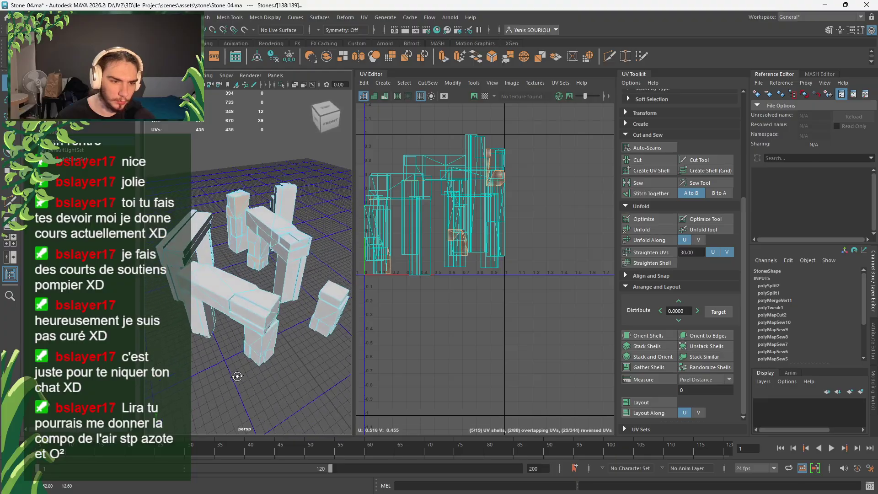
Select only the n-sided face between the horizontal block and its front pillar and split it with a Multi-Cut edge
left_click(260, 267)
key("f")
left_click_drag(258, 260, 315, 270, "alt")
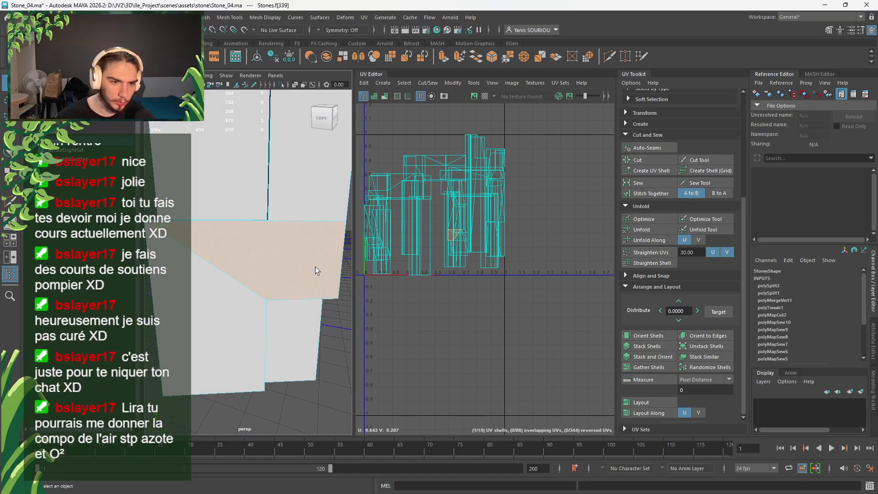
left_click(609, 56)
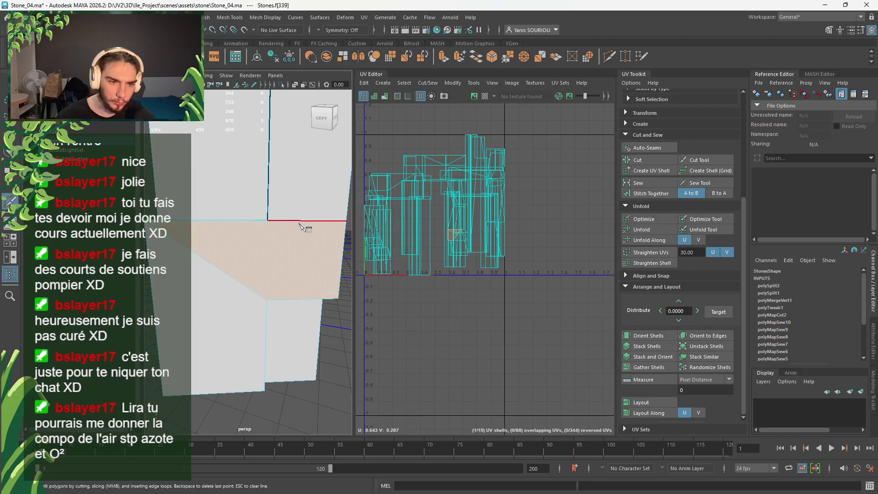
left_click(205, 319)
key("q")
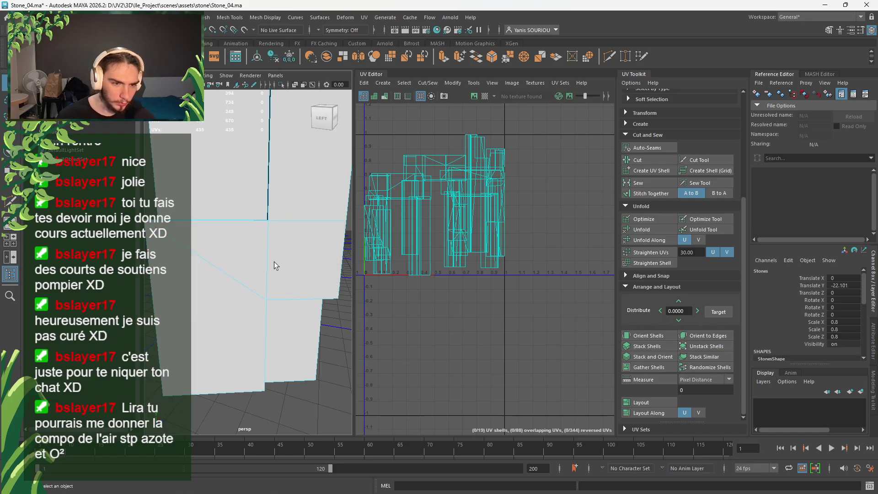
Select the adjacent n-sided face around the corner and cut a diagonal from its lower mid-edge vertex to the opposite upper corner
left_click_drag(274, 261, 203, 249, "alt")
left_click(313, 269)
left_click_drag(312, 269, 274, 290, "alt")
key("y")
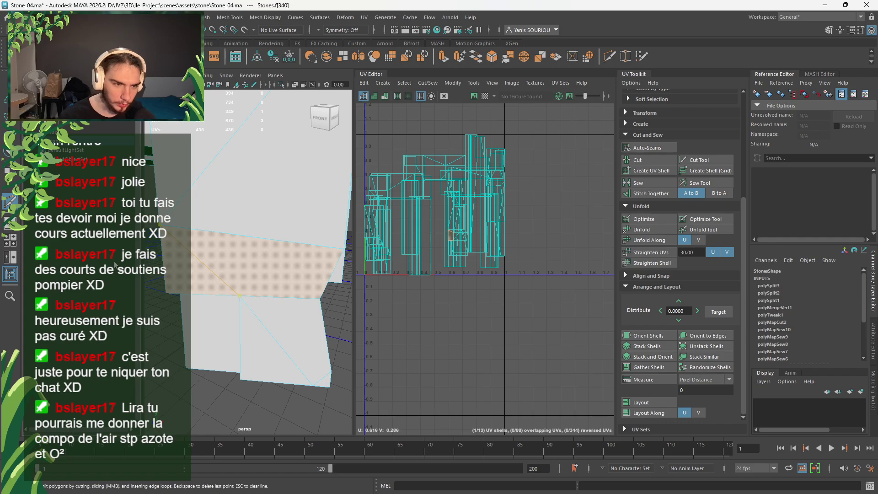
key("Return")
key("q")
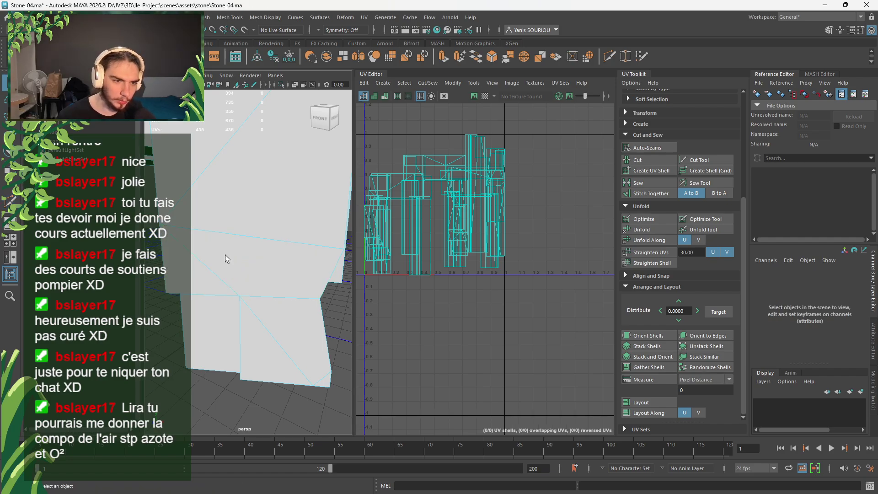
Reselect the n-sided faces of the Stones mesh and isolate them briefly to locate them among the stones
left_click_drag(216, 274, 233, 276, "alt")
scroll(320, 308, "down", 8)
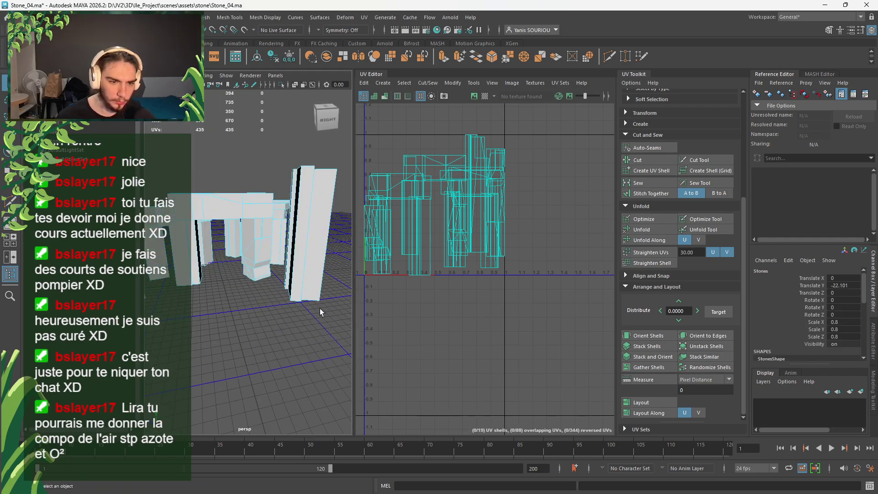
scroll(322, 138, "down", 10)
left_click_drag(307, 202, 200, 307)
key("f")
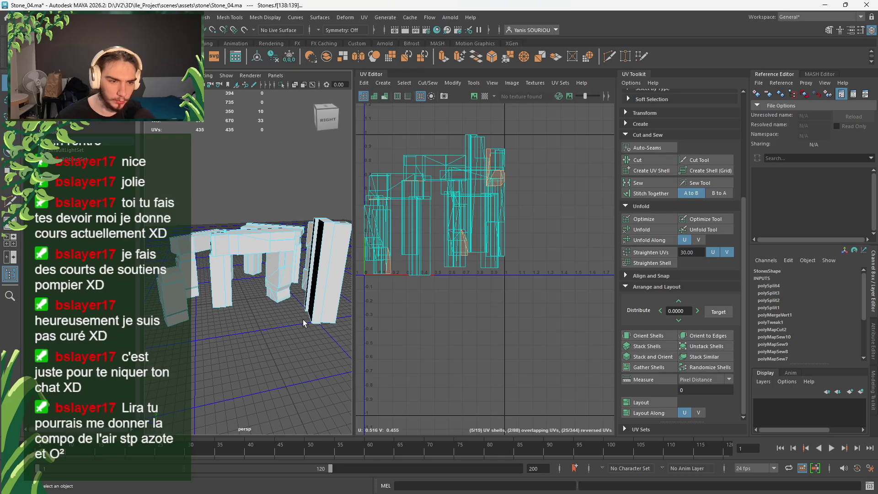
left_click(281, 85)
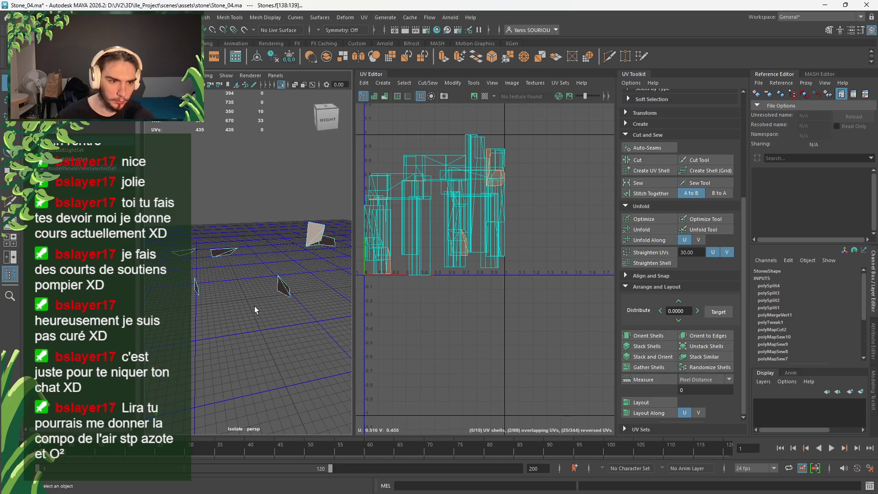
left_click_drag(255, 306, 204, 301, "alt")
left_click(280, 85)
Split the n-sided face on the back of the pillar just below the horizontal block with a Multi-Cut edge
left_click_drag(284, 261, 243, 270, "alt")
scroll(254, 262, "up", 5)
scroll(314, 300, "down", 4)
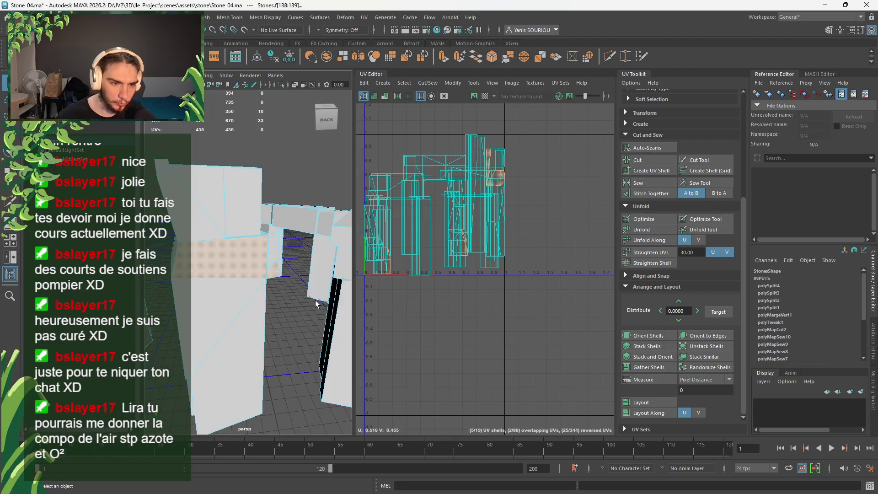
left_click(286, 334)
key("ctrl+shift+x")
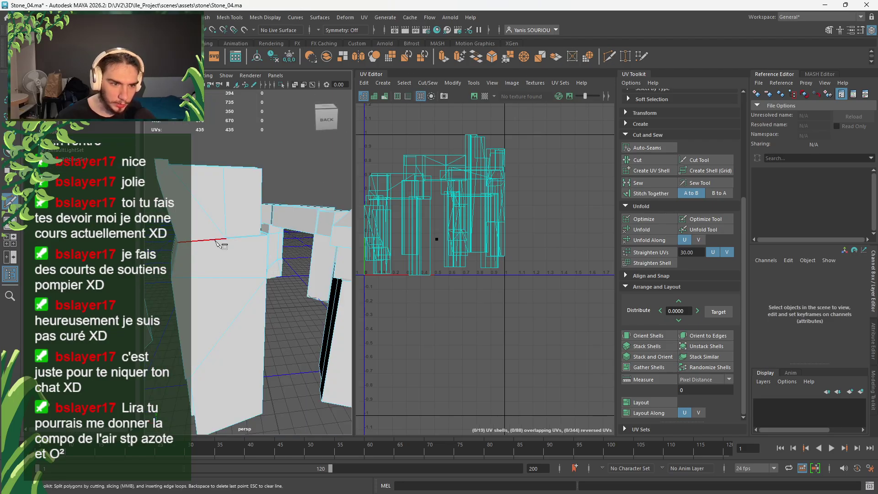
left_click(267, 278)
right_click(303, 286)
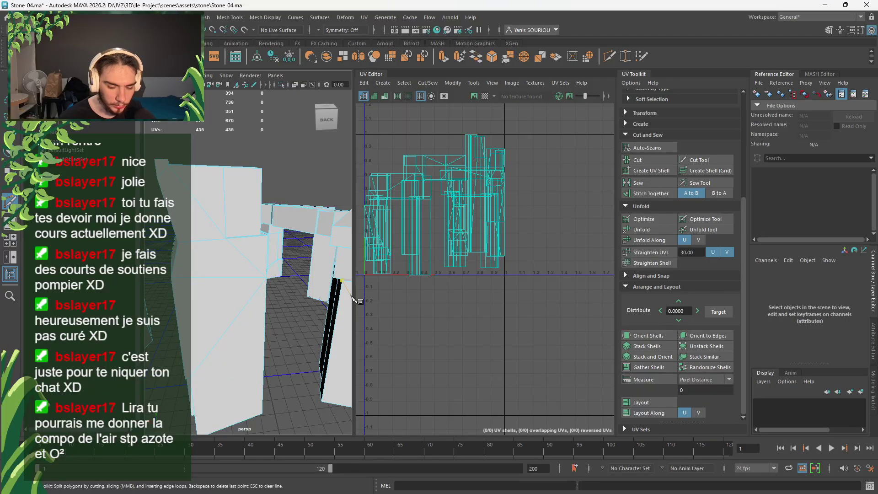
Cut an edge across another n-sided face where the pillar meets the block with Multi-Cut
left_click_drag(330, 302, 259, 314, "alt")
left_click_drag(249, 305, 183, 336, "alt")
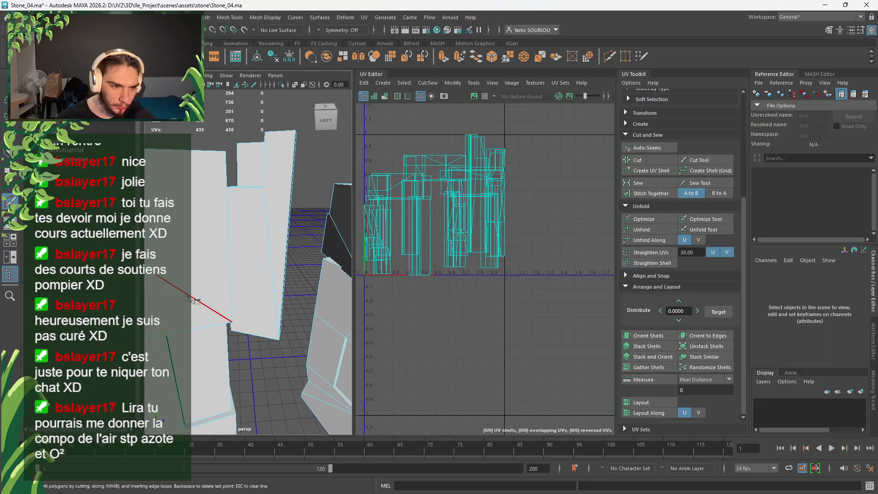
left_click(153, 303)
key("q")
Select the n-sided faces still left on the Stones mesh and isolate them in the viewport
scroll(191, 292, "down", 6)
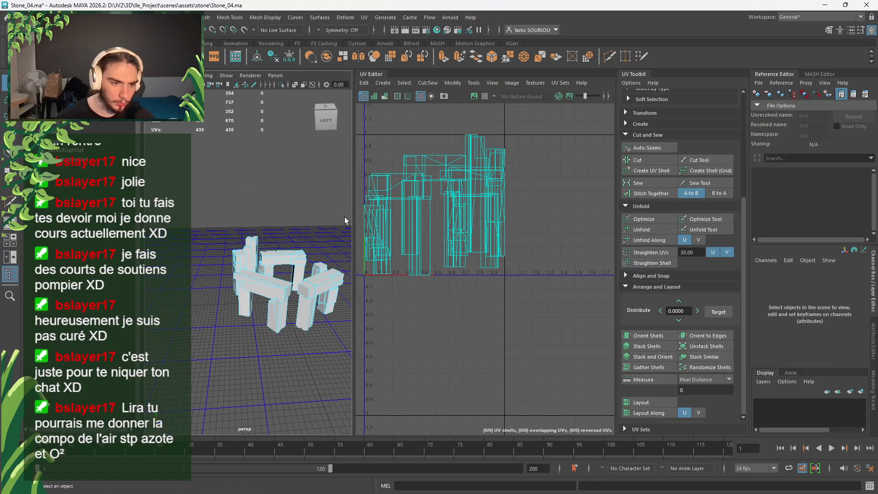
left_click_drag(345, 211, 202, 397)
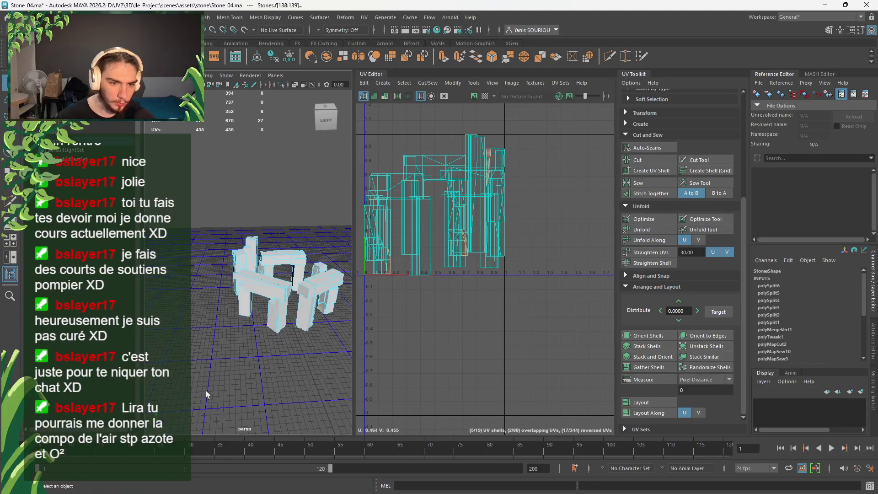
left_click(282, 85)
scroll(250, 231, "up", 5)
left_click_drag(252, 254, 200, 270, "alt")
scroll(199, 270, "down", 5)
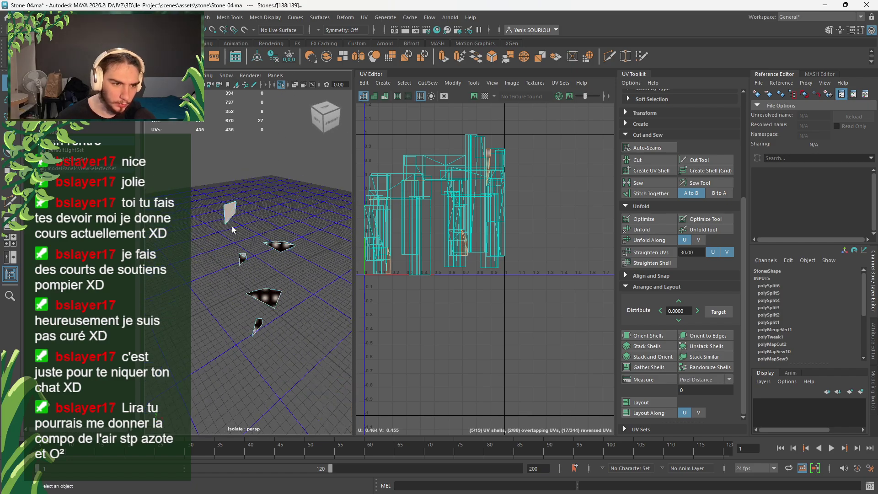
Select only the n-sided face at the top of the standing stone, frame it and turn off isolation to examine its surroundings
left_click(230, 216)
key("f")
left_click_drag(285, 254, 218, 255, "alt")
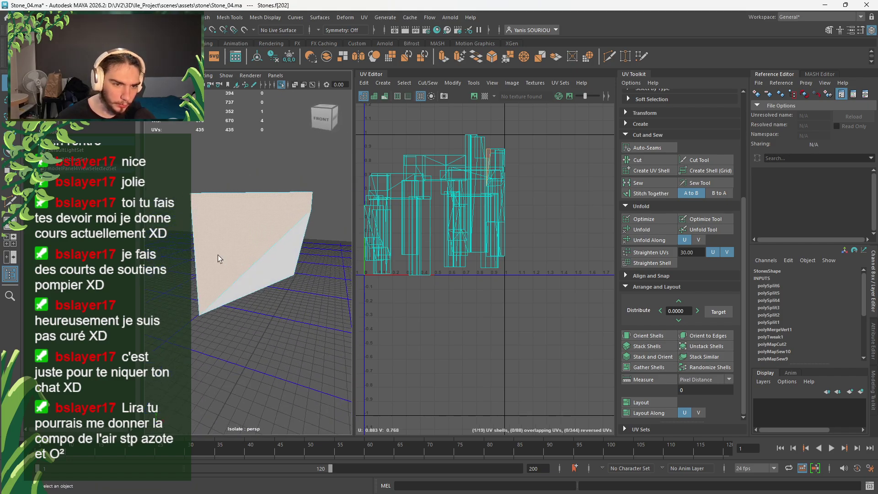
left_click(279, 83)
left_click_drag(287, 232, 284, 254, "alt")
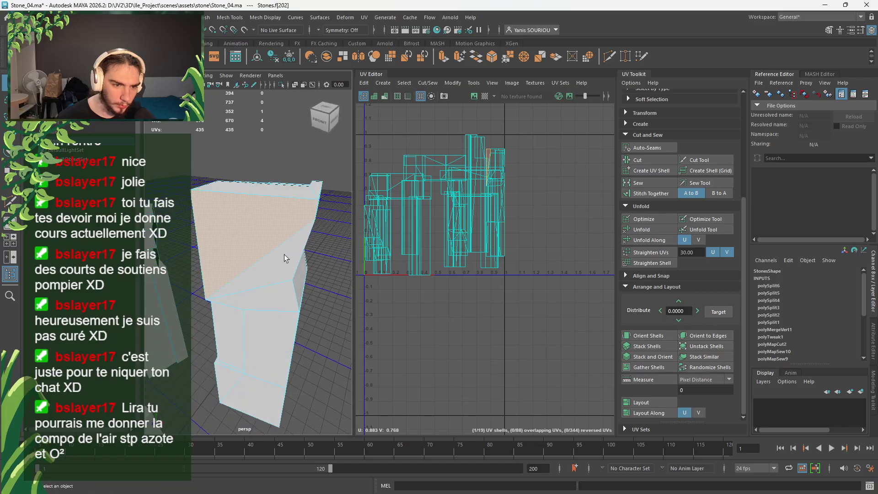
scroll(284, 254, "up", 4)
scroll(284, 255, "down", 5)
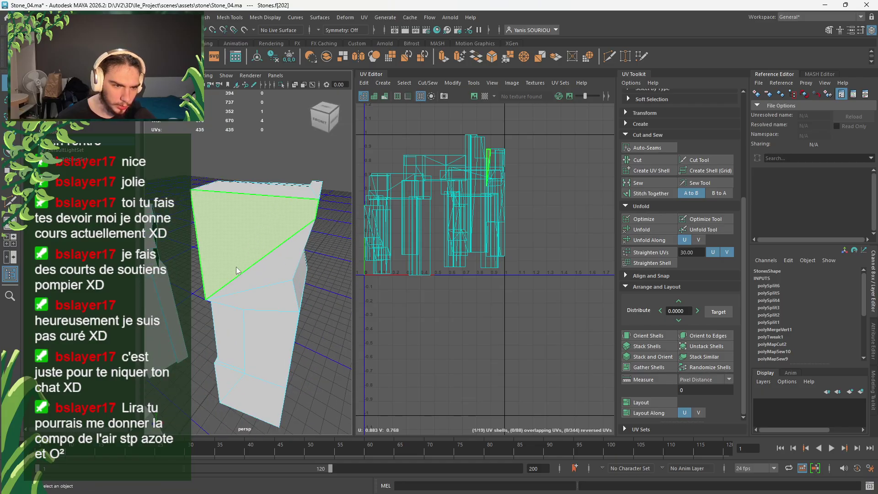
Switch to vertex selection, check the face's corner vertices and delete the diagonal edge line together with its two intermediate vertices
right_click_drag(237, 242, 206, 221)
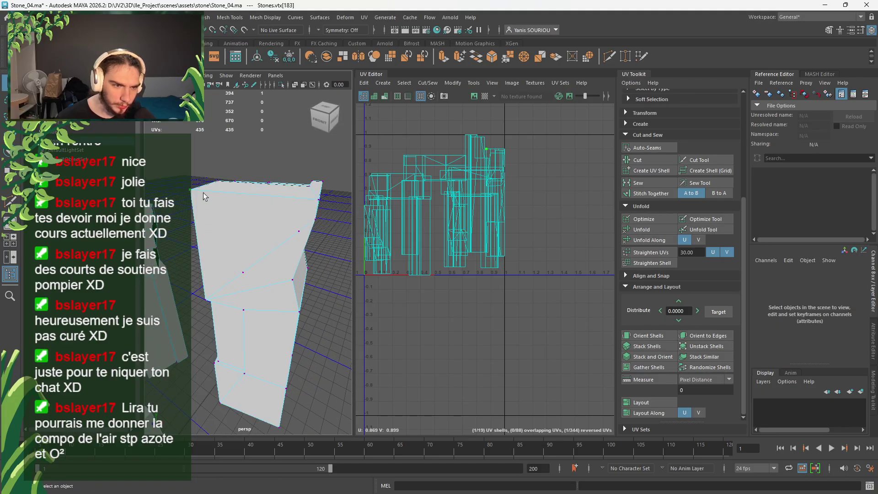
left_click(204, 196)
key("f")
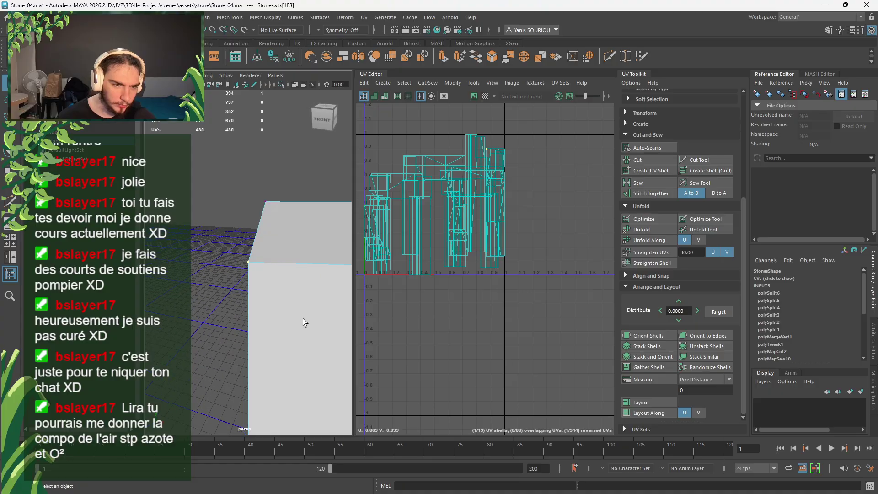
left_click_drag(303, 319, 253, 292, "alt")
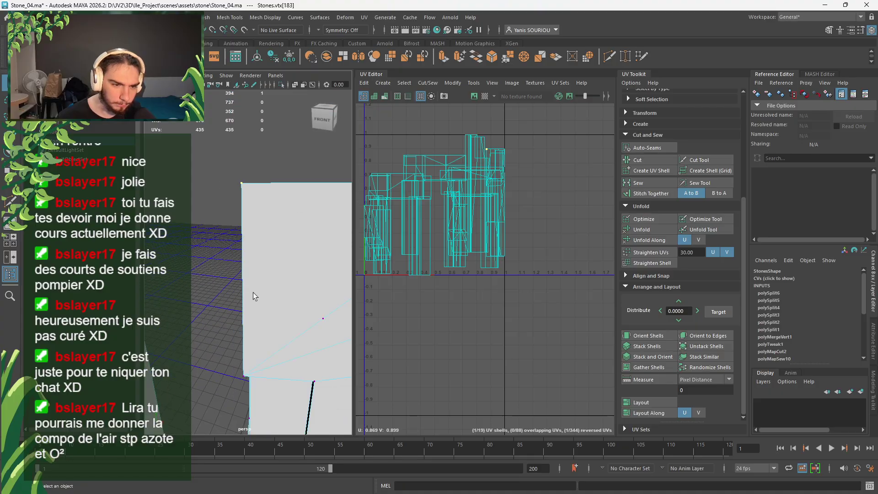
left_click_drag(246, 378, 242, 256, "alt")
left_click(176, 326, "shift")
right_click_drag(212, 277, 187, 297, "shift")
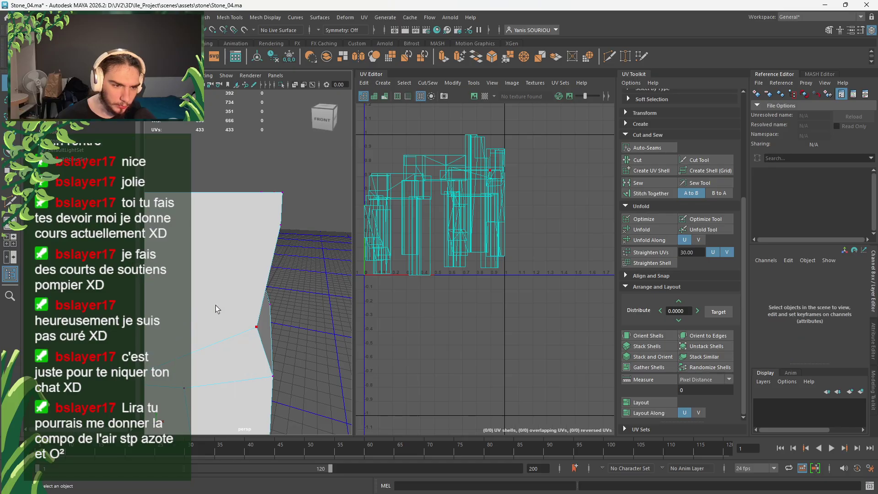
Cut a straight diagonal edge across the stone's upper face between its two opposite side vertices with Multi-Cut
left_click_drag(216, 305, 244, 284, "alt")
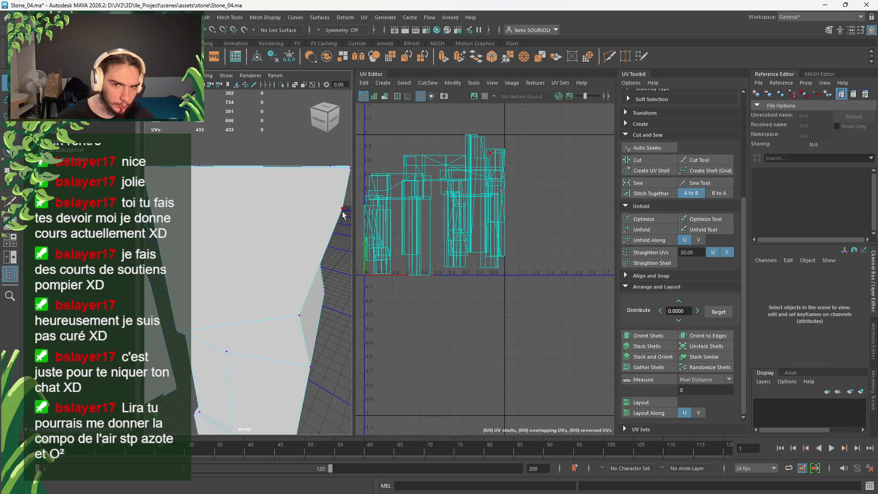
key("ctrl+shift+x")
left_click(178, 332)
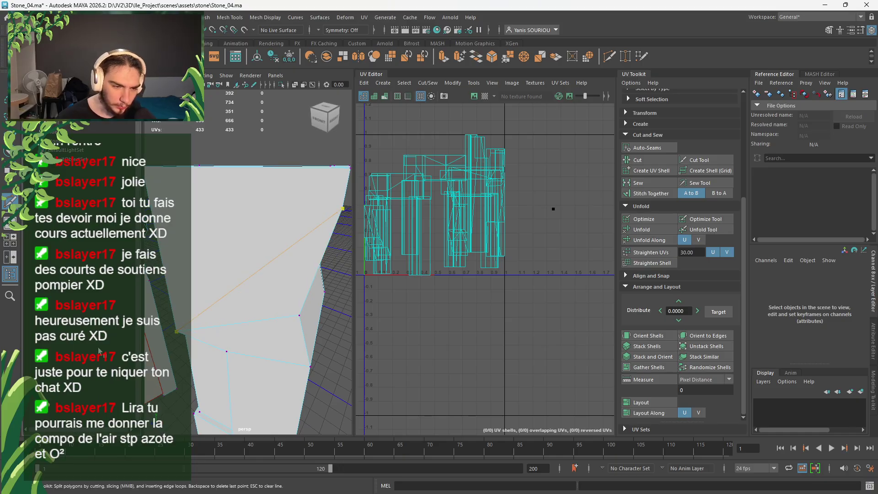
key("Return")
key("q")
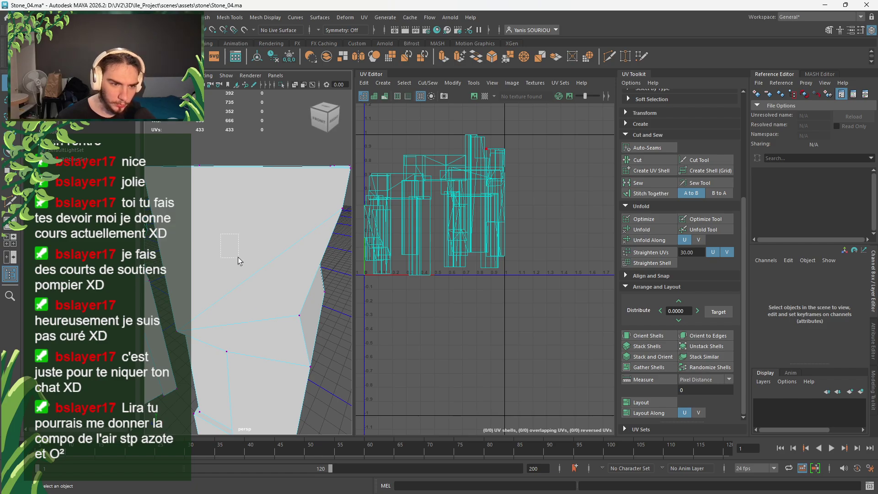
Switch back to face selection and check whether the recut upper faces of the standing stone still select as n-sided
left_click_drag(238, 257, 270, 295)
scroll(270, 295, "down", 8)
right_click_drag(279, 232, 274, 197)
left_click(250, 271)
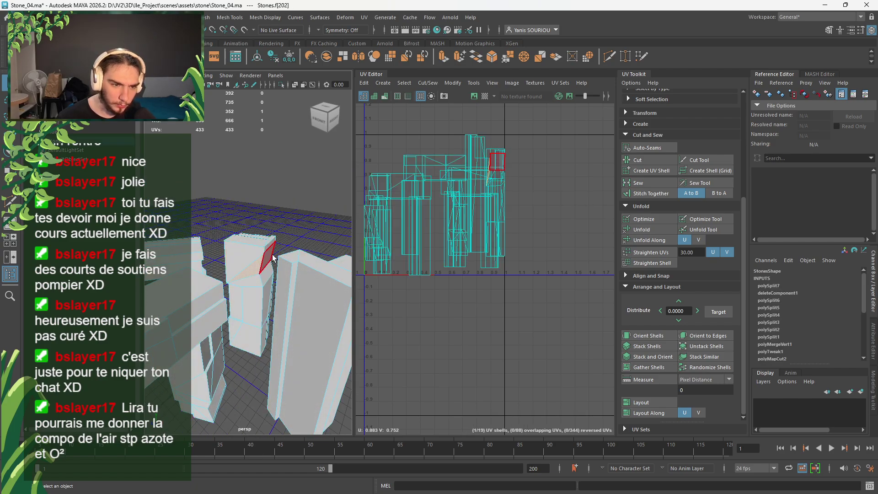
left_click(241, 249)
left_click(200, 250)
left_click_drag(264, 218, 203, 261)
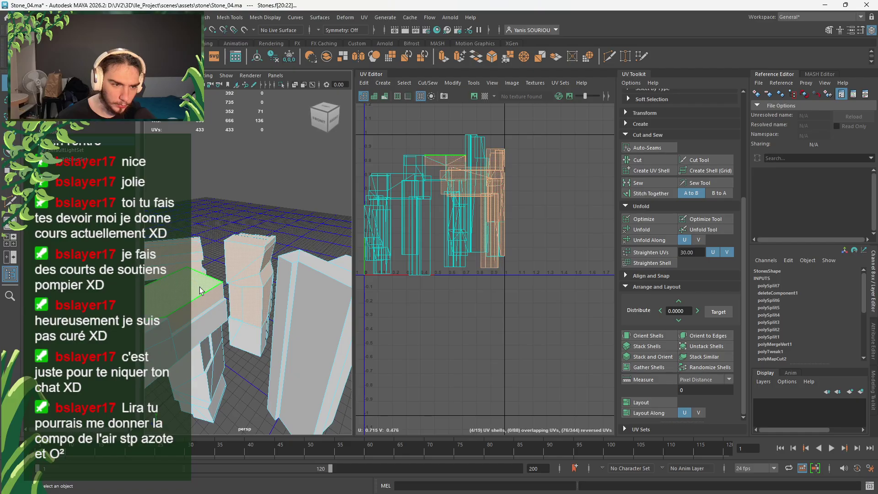
Select all n-sided faces of the Stones mesh with the Polygon Selection Constraint, using All and Next, and keep the constraint settings
left_click(259, 215)
left_click(77, 17)
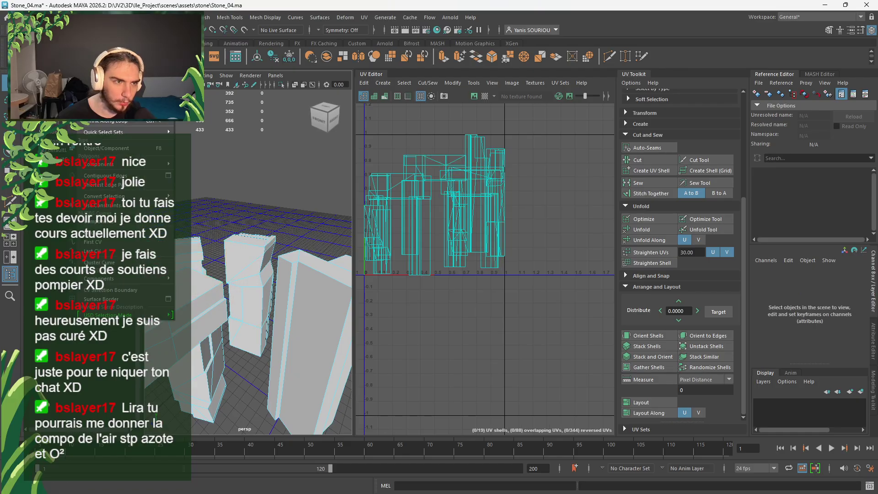
mouse_move(119, 225)
left_click(117, 206)
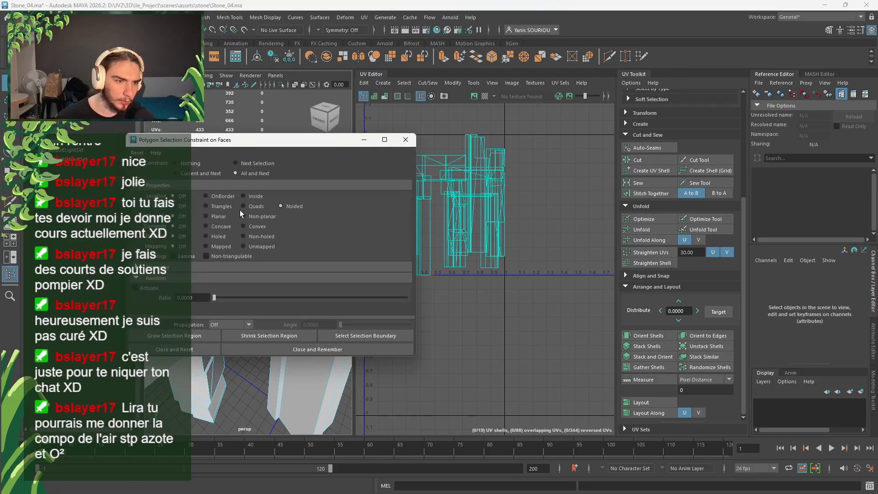
left_click(242, 174)
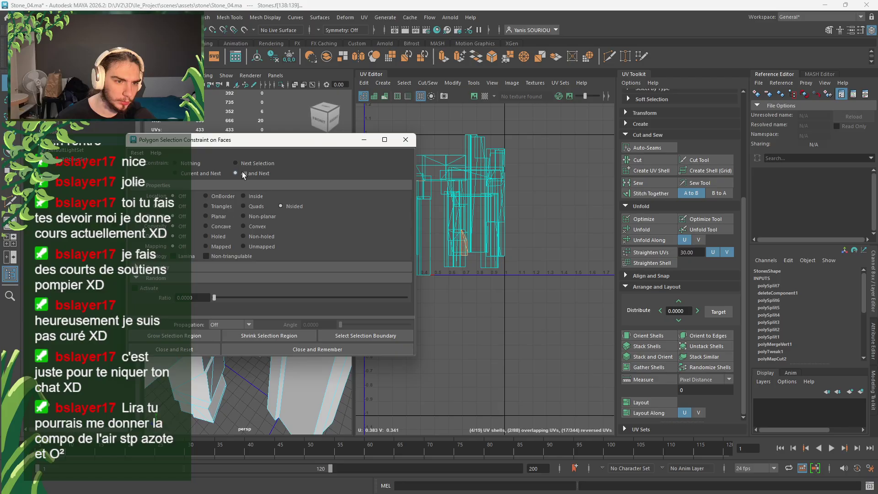
left_click(315, 348)
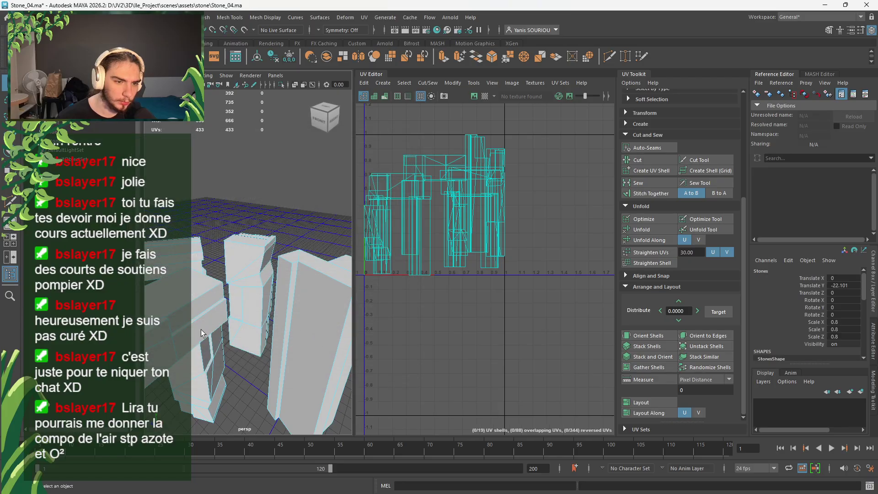
Isolate the n-sided faces and frame the adjoining pair split by a diagonal edge
scroll(201, 329, "down", 6)
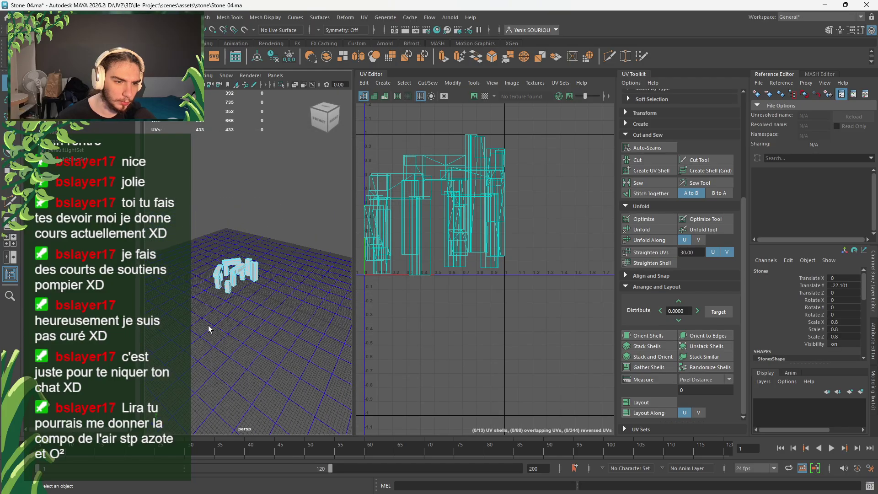
left_click(281, 85)
left_click_drag(278, 311, 252, 282, "alt")
left_click(253, 278)
middle_click_drag(202, 269, 237, 254, "alt")
Delete the two intermediate vertices along the pair's diagonal edge and recut it between opposite corners with Multi-Cut
right_click_drag(243, 249, 248, 210)
left_click(243, 235)
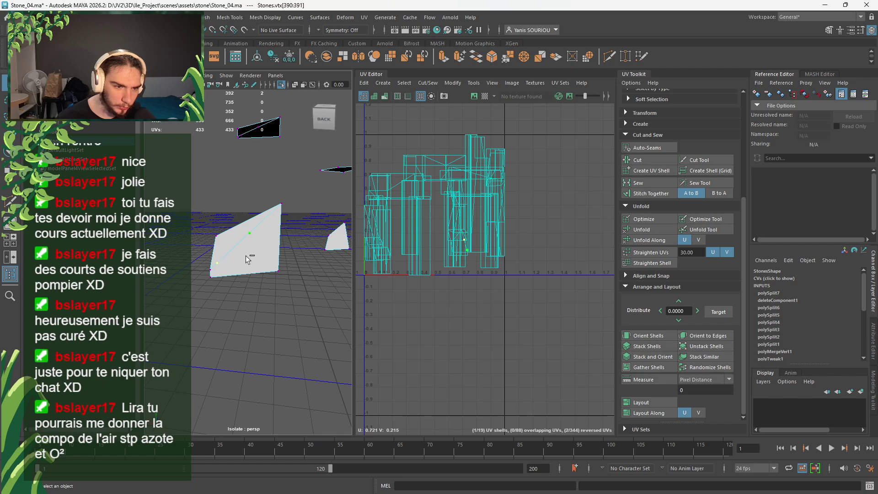
right_click_drag(258, 251, 238, 263, "shift")
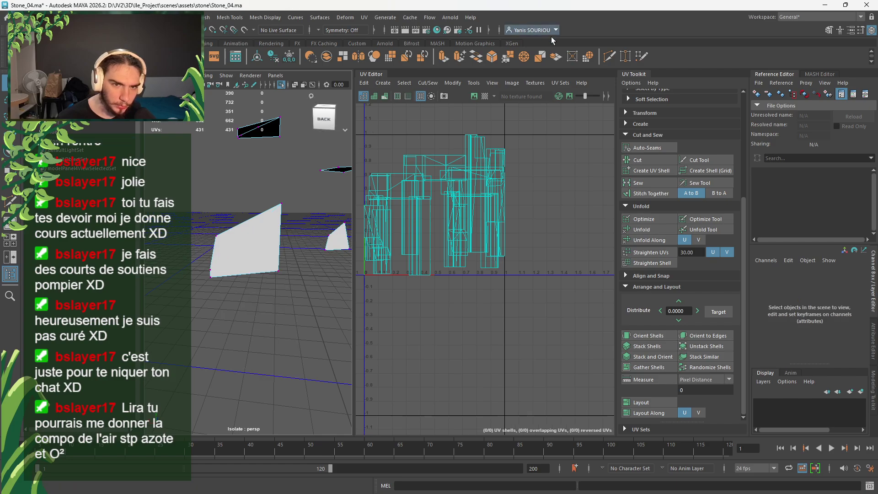
left_click(609, 56)
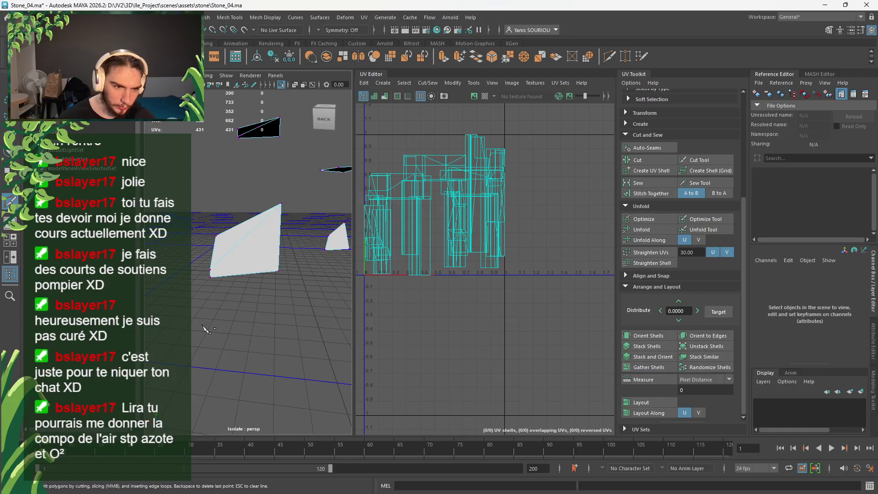
left_click_drag(306, 284, 179, 282, "alt")
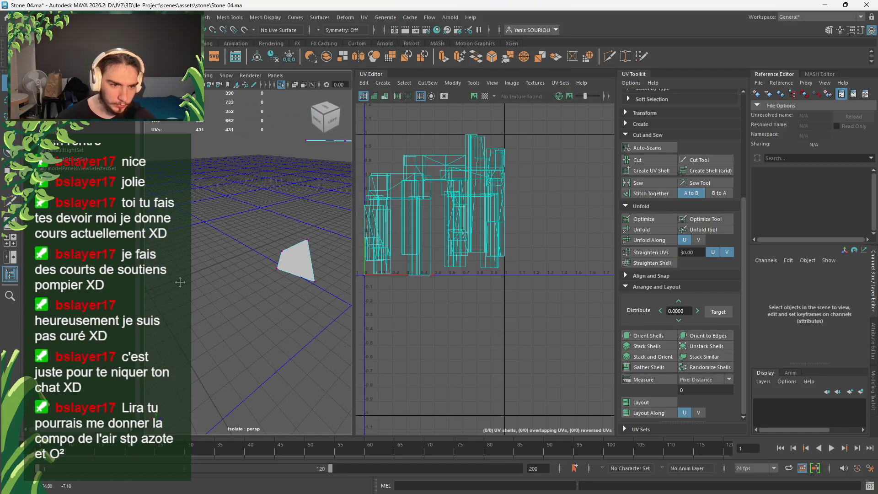
Select the separate n-sided face near the base of a standing stone and frame it to examine its corners
left_click(307, 268)
right_click_drag(308, 269, 347, 253)
right_click(349, 225)
left_click(308, 260)
key("f")
mouse_move(262, 293)
left_mouse_down("alt")
mouse_move(301, 269)
mouse_move(274, 286)
mouse_move(314, 290)
mouse_move(212, 298)
mouse_move(241, 284)
mouse_move(314, 298)
mouse_move(214, 269)
left_mouse_up("alt")
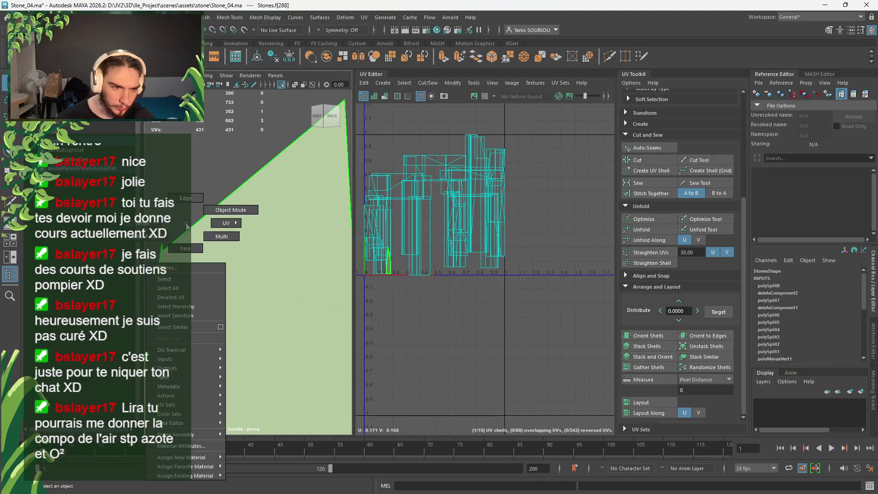
Move the extra side-corner vertex of that face onto its neighbour, turn off isolation and merge the overlapping vertices, then leave component selection
left_click(162, 243)
key("w")
left_click_drag(166, 244, 166, 246)
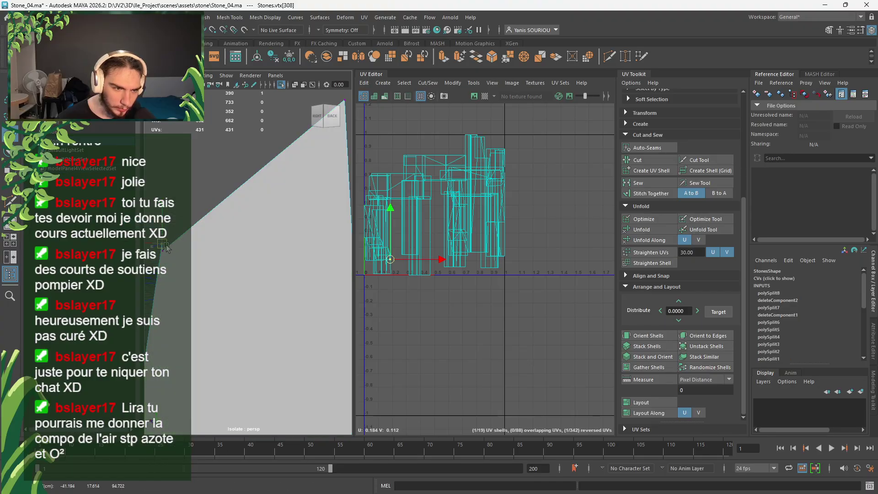
scroll(306, 262, "down", 7)
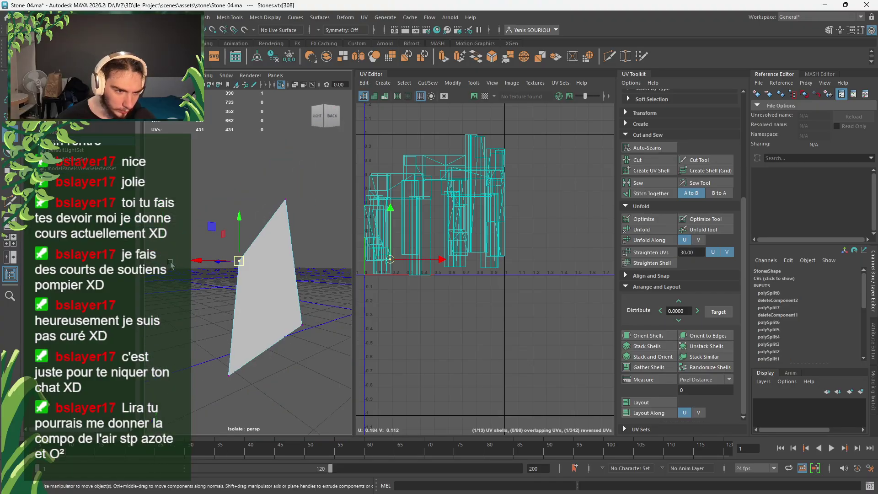
left_click_drag(320, 227, 184, 303)
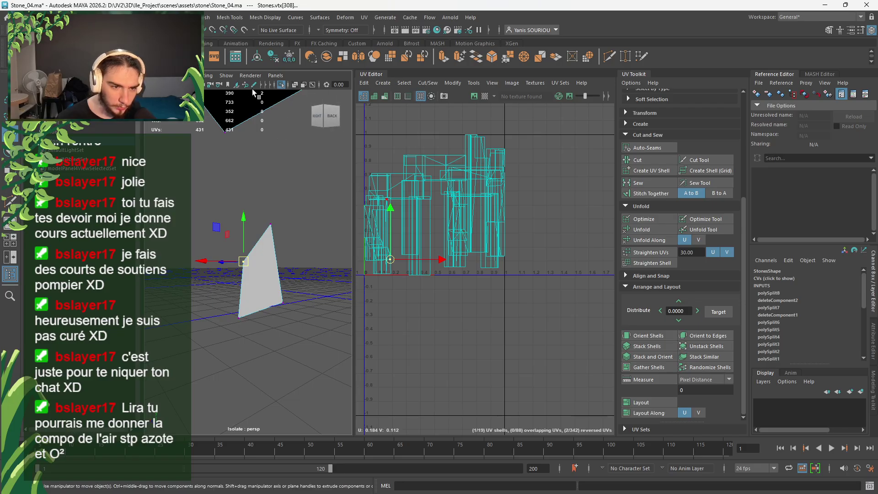
left_click(280, 85)
left_click_drag(290, 223, 216, 282)
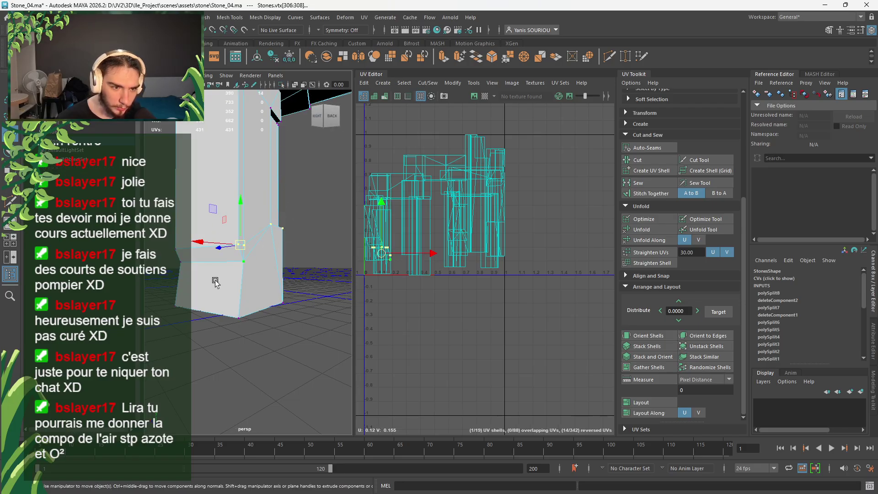
right_click_drag(319, 232, 355, 179, "shift")
right_click_drag(310, 214, 329, 201)
left_click(320, 208)
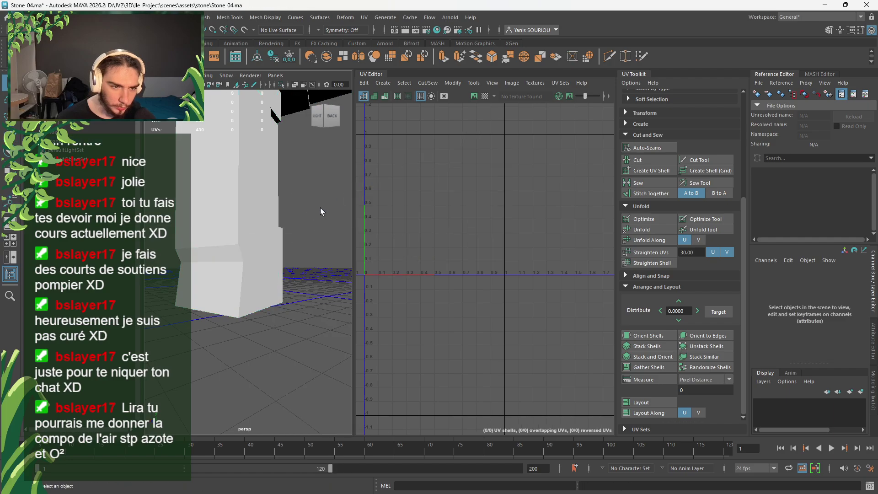
Select all faces of the Stones mesh and filter them to n-sided faces with the Polygon Selection Constraint
scroll(320, 208, "down", 4)
left_click_drag(315, 242, 262, 287, "alt")
scroll(262, 287, "down", 8)
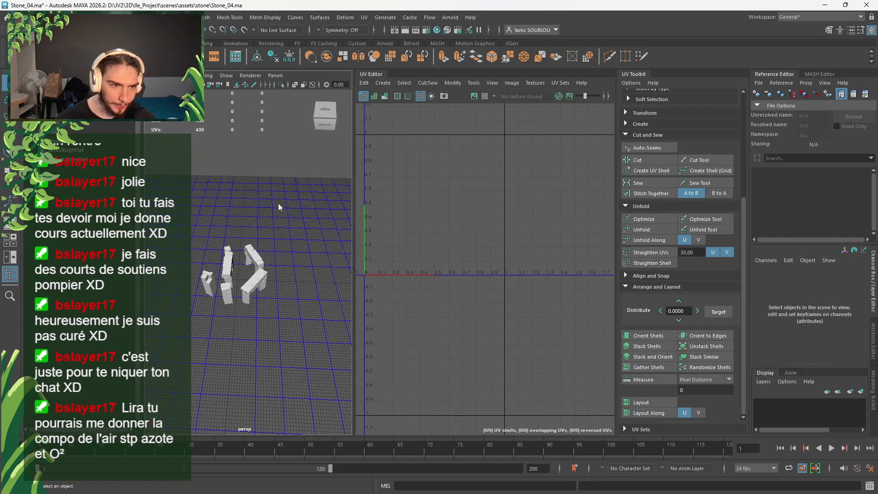
right_click_drag(278, 203, 275, 247)
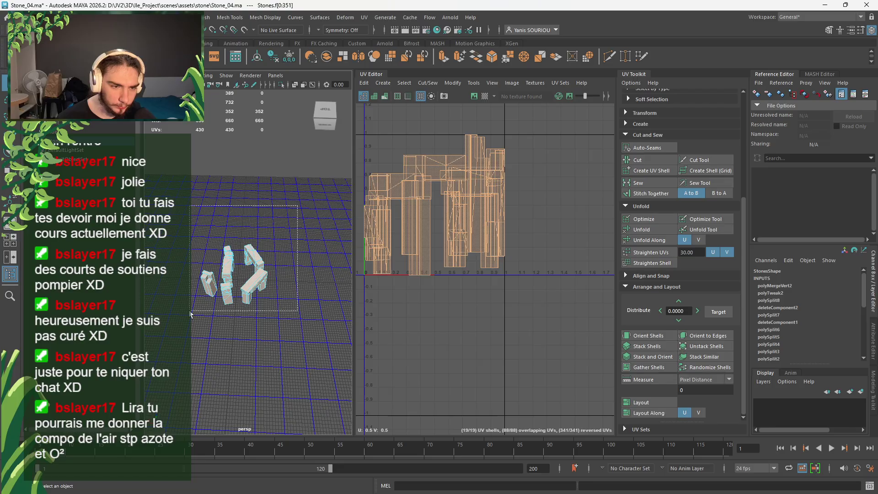
left_click_drag(191, 315, 191, 313)
left_click(78, 17)
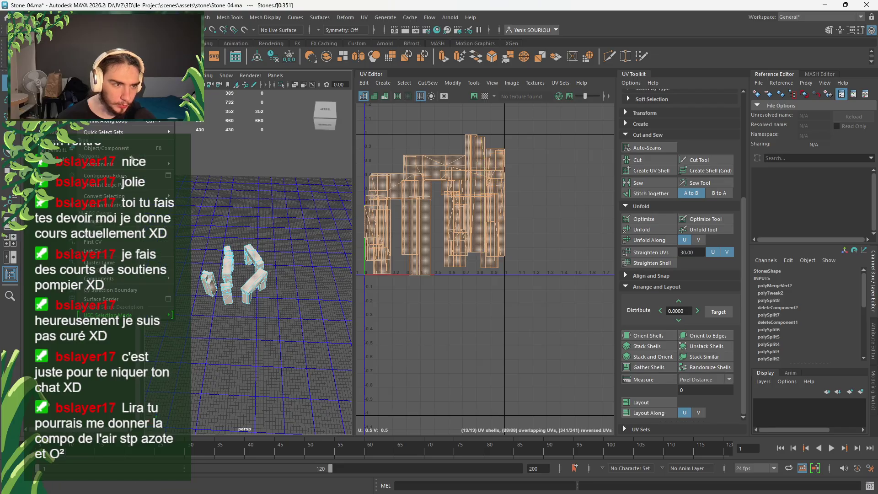
left_click(105, 206)
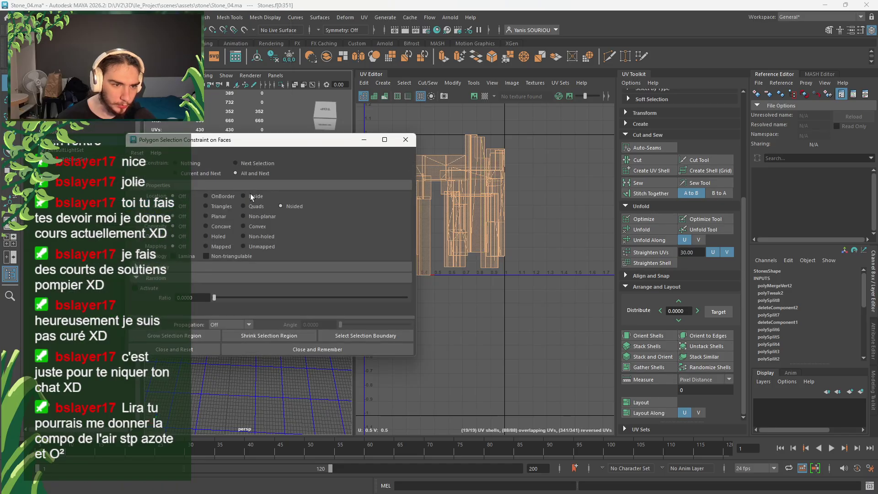
left_click(251, 196)
left_click(297, 349)
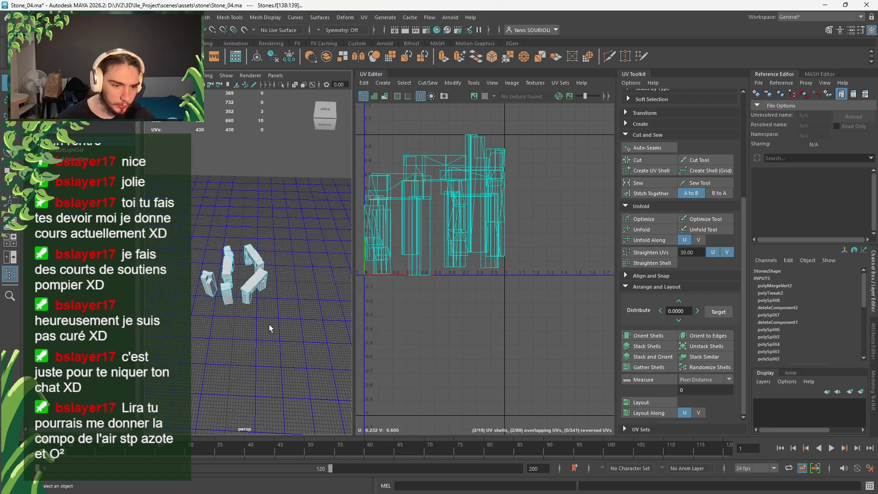
Isolate the remaining n-sided faces and examine the sharp notch at one face's corner from below
left_click(281, 85)
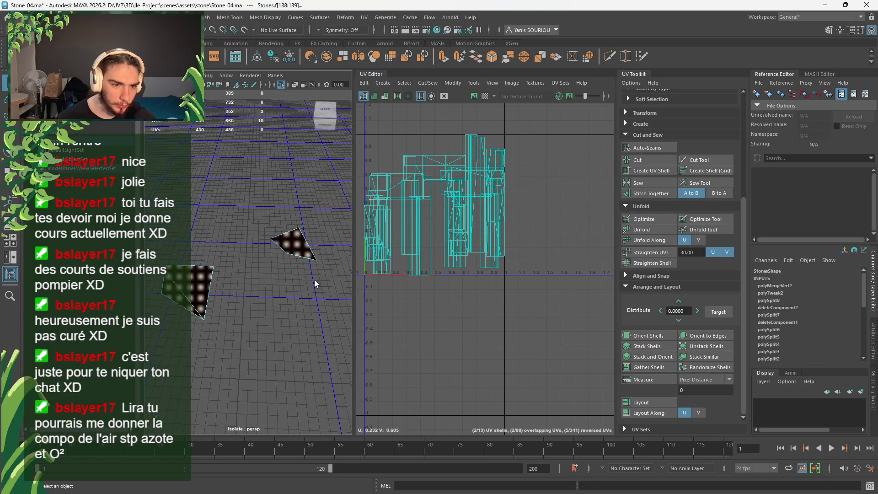
left_click_drag(315, 280, 251, 264, "alt")
scroll(253, 262, "up", 5)
mouse_move(253, 262)
middle_mouse_down("alt")
mouse_move(227, 253)
mouse_move(306, 312)
mouse_move(370, 389)
mouse_move(126, 305)
mouse_move(160, 395)
mouse_move(365, 202)
mouse_move(197, 285)
mouse_move(231, 235)
mouse_move(227, 262)
mouse_move(242, 264)
middle_mouse_up("alt")
Snap the stray vertex at the notched corner onto the adjacent vertex, turn off isolation and merge the overlapping vertices
right_click_drag(293, 271, 269, 242)
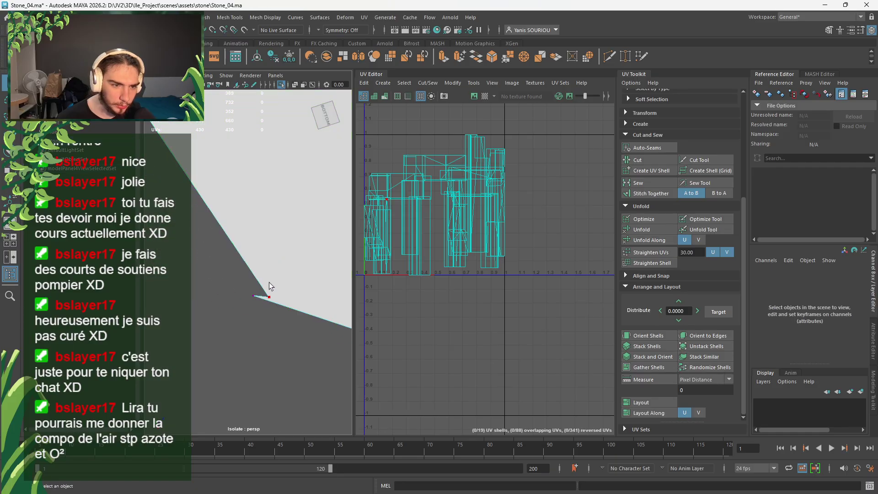
left_click(269, 293)
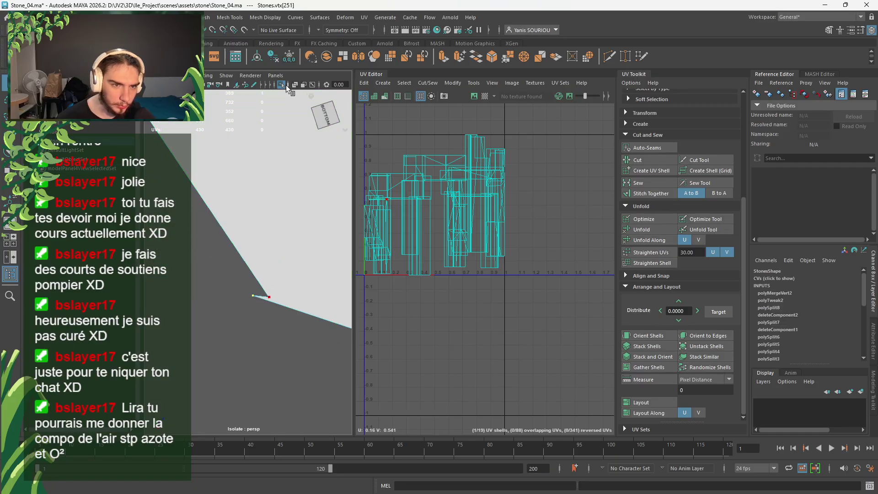
key("w")
key("f")
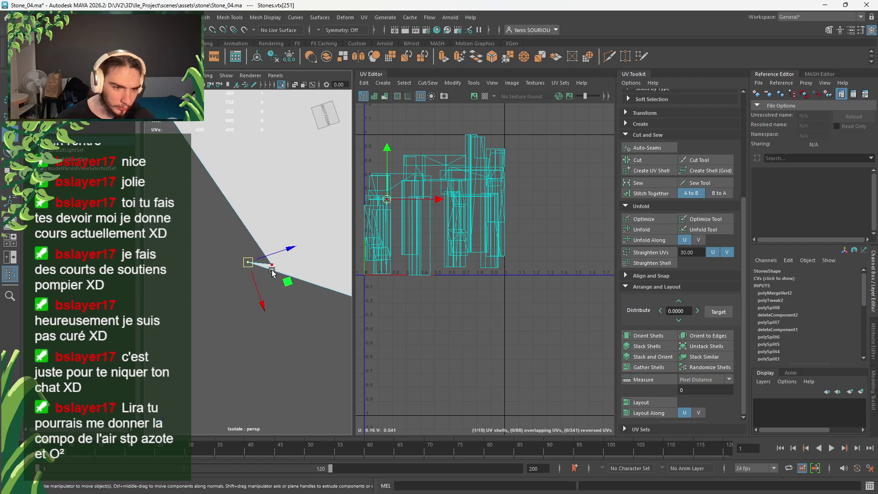
key("v")
middle_click_drag(272, 270, 273, 267)
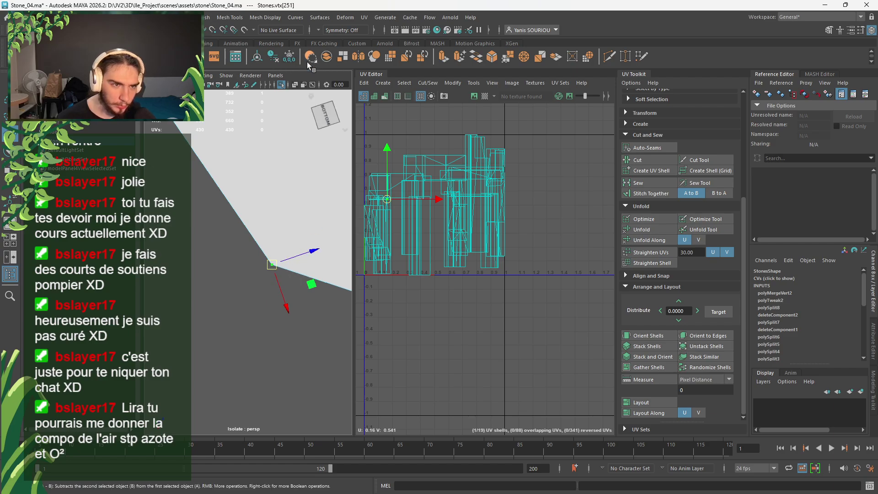
left_click(282, 86)
left_click_drag(305, 224, 227, 348)
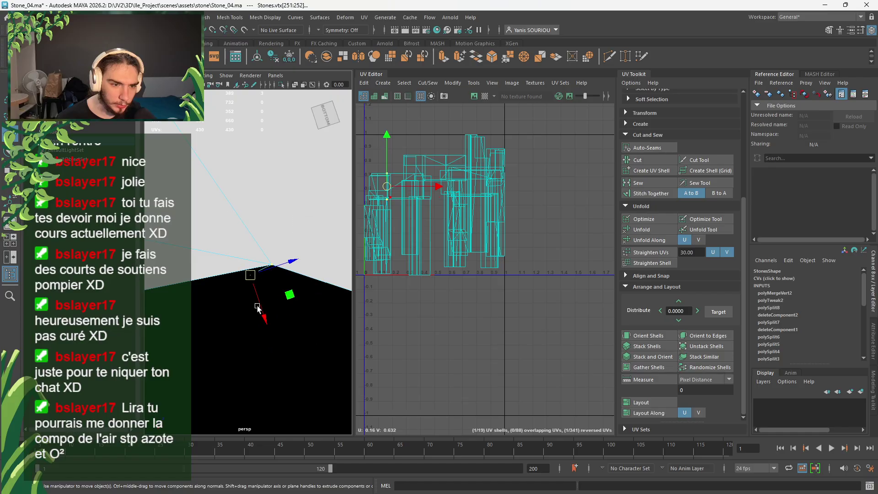
right_click(277, 205, "shift")
right_click_drag(278, 204, 317, 158, "shift")
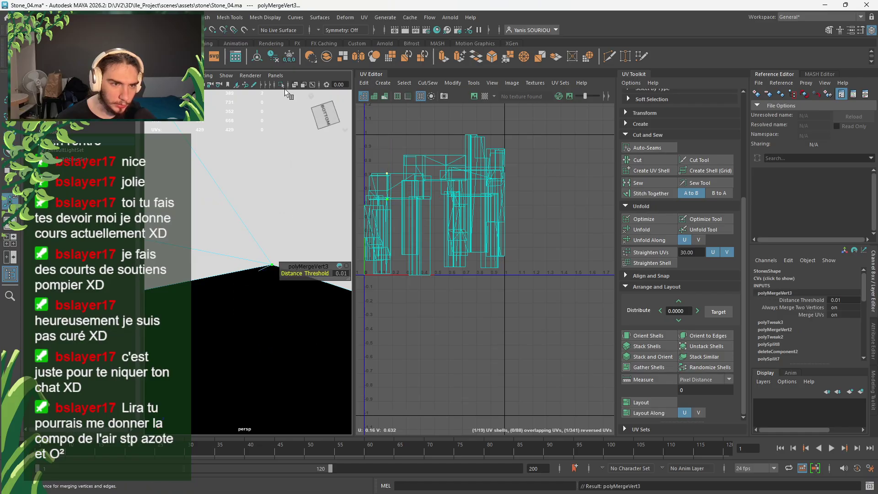
Reselect the n-sided faces of the Stones mesh, isolate them and frame the adjoining pair seen from below
left_click(280, 87)
left_click_drag(278, 172, 242, 341, "alt")
left_click(281, 85)
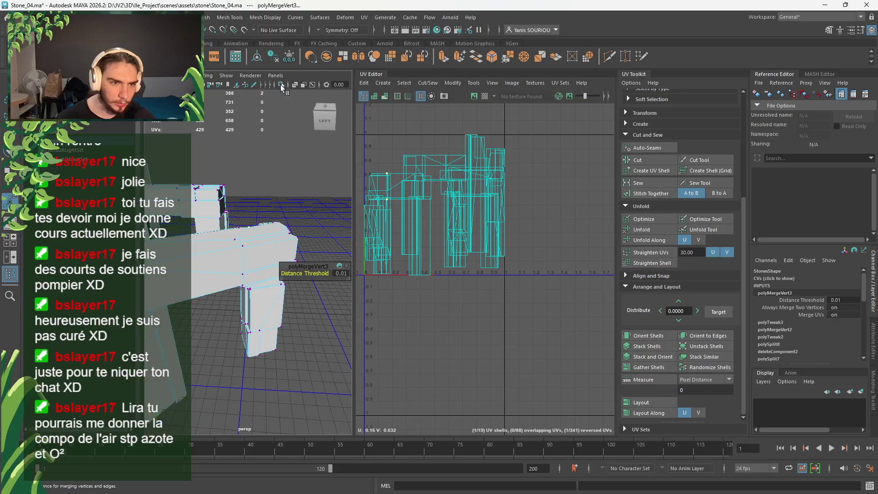
right_click(278, 198)
left_click(278, 221)
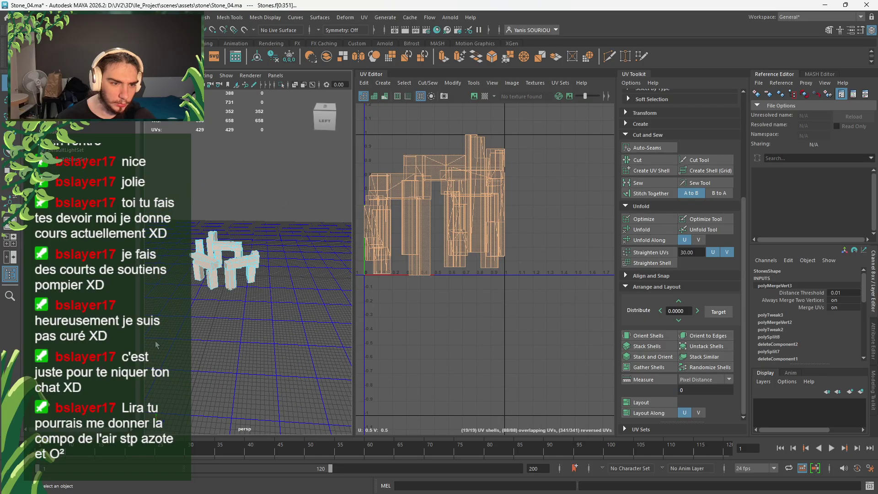
key("ctrl+z")
left_click(282, 85)
key("f")
left_click_drag(288, 215, 256, 233, "alt")
right_click_drag(256, 233, 289, 253, "alt")
left_click_drag(288, 253, 281, 229, "alt")
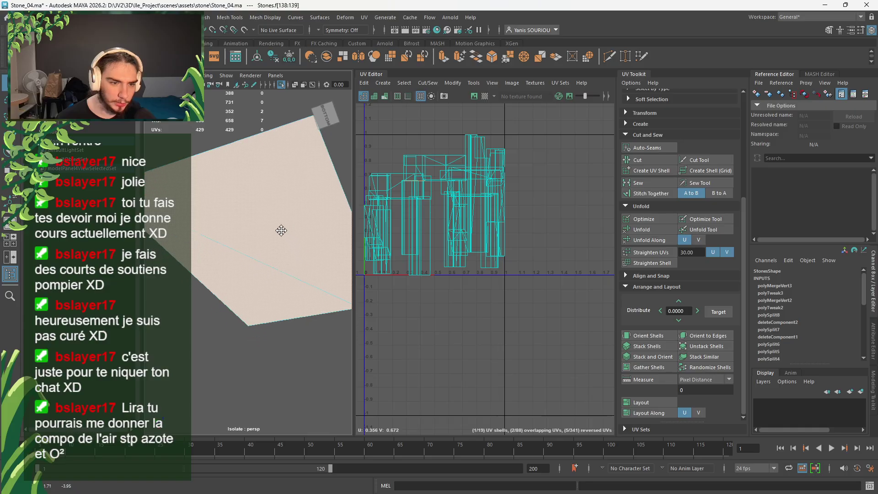
Delete the edge between the two underside faces and cut a new diagonal from the lower-edge vertex to the opposite corner with Multi-Cut
right_click_drag(280, 229, 236, 231)
left_click(315, 272)
scroll(243, 230, "down", 3)
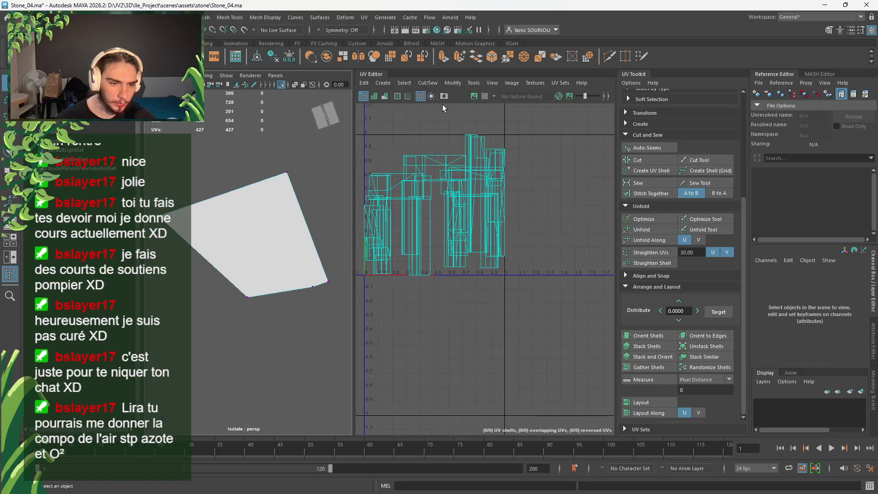
left_click(610, 56)
left_click_drag(290, 290, 369, 278)
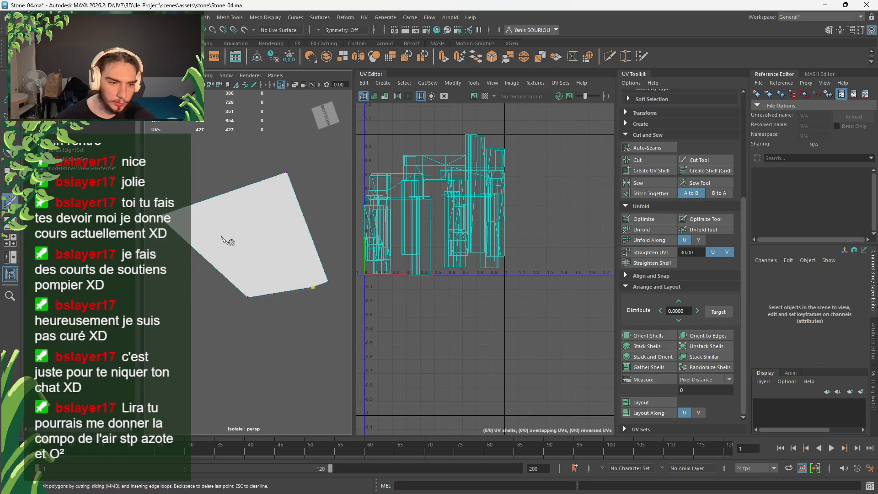
key("Return")
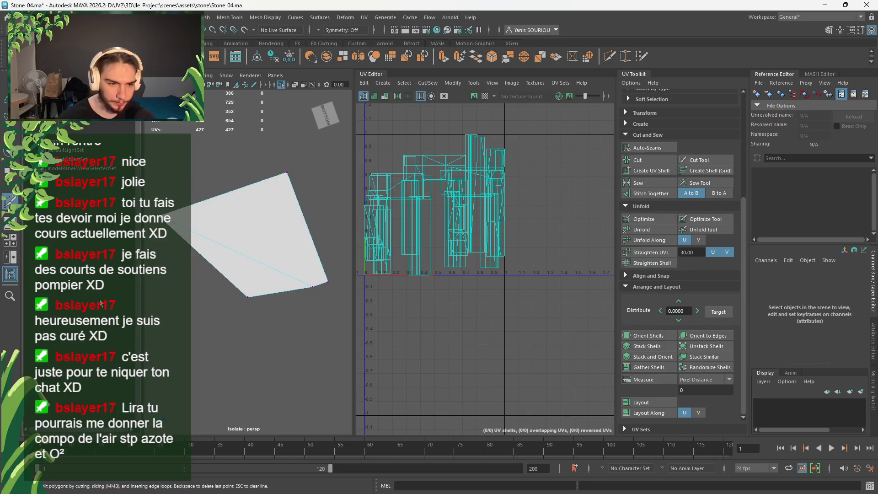
key("q")
Switch to face selection, turn off isolation and check the whole Stones mesh for any remaining n-sided faces
scroll(206, 301, "down", 5)
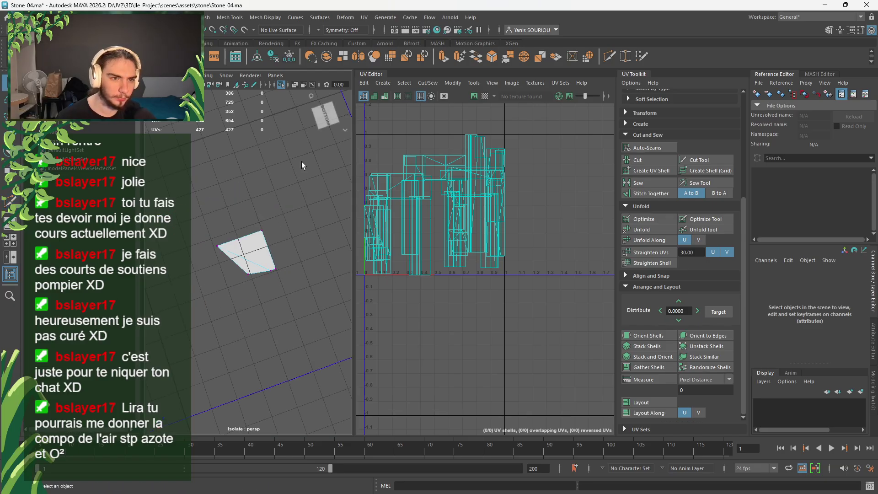
right_click_drag(301, 162, 302, 184)
key("ctrl+shift+a")
left_click(280, 84)
left_click_drag(272, 183, 229, 349, "alt")
left_click(232, 349)
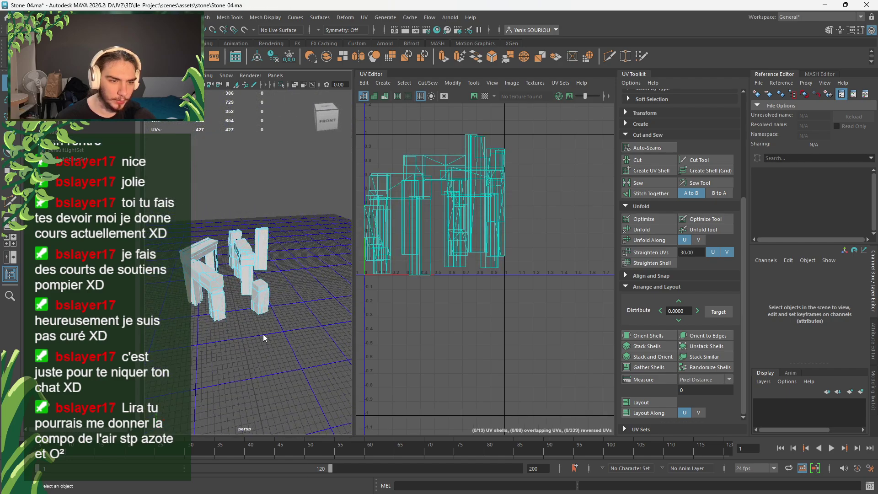
Select all UV shells of the Stones mesh and try to unfold them, dismissing the non-manifold geometry fix
right_click_drag(263, 232, 275, 213)
left_click_drag(275, 213, 165, 380)
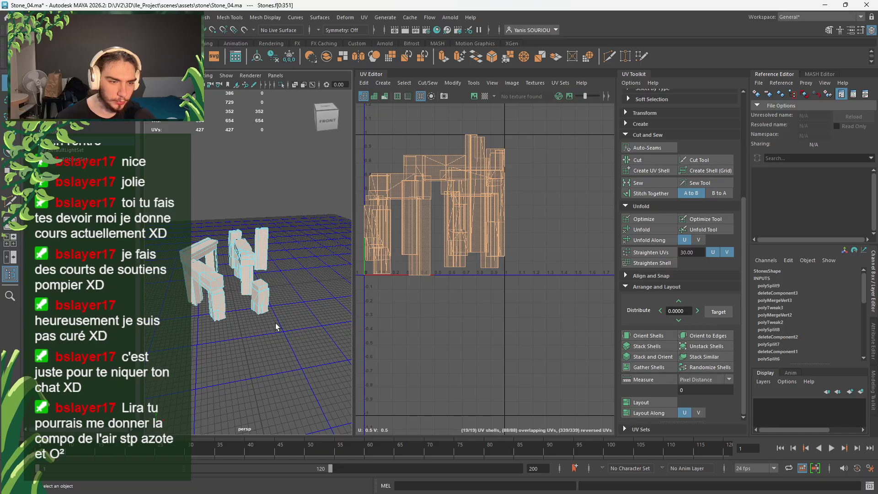
left_click(445, 315)
right_click(445, 315)
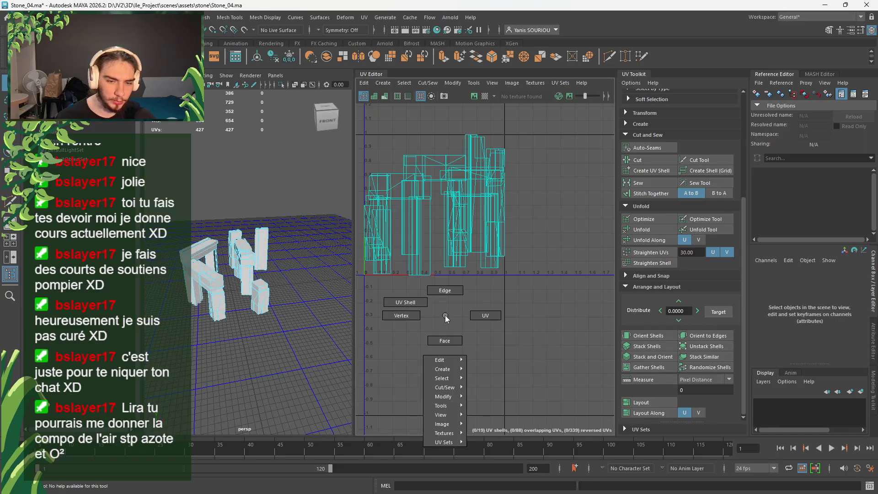
left_click(406, 302)
left_click_drag(590, 342, 358, 126)
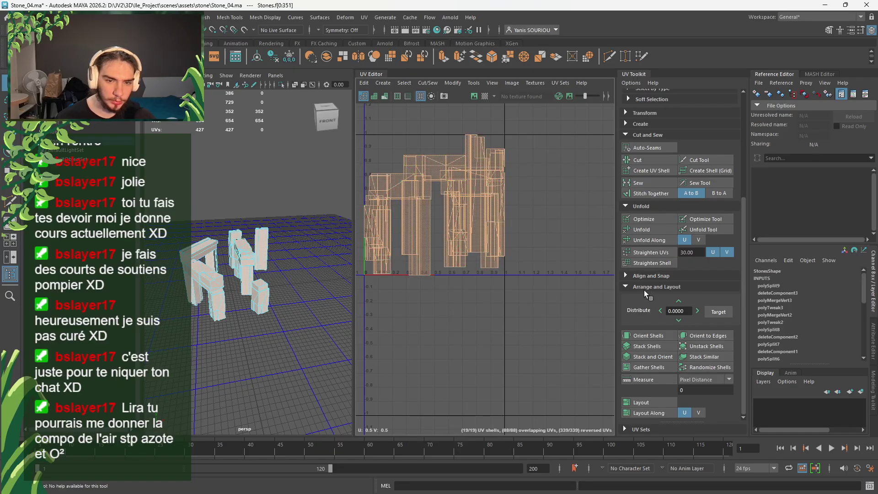
left_click(634, 229)
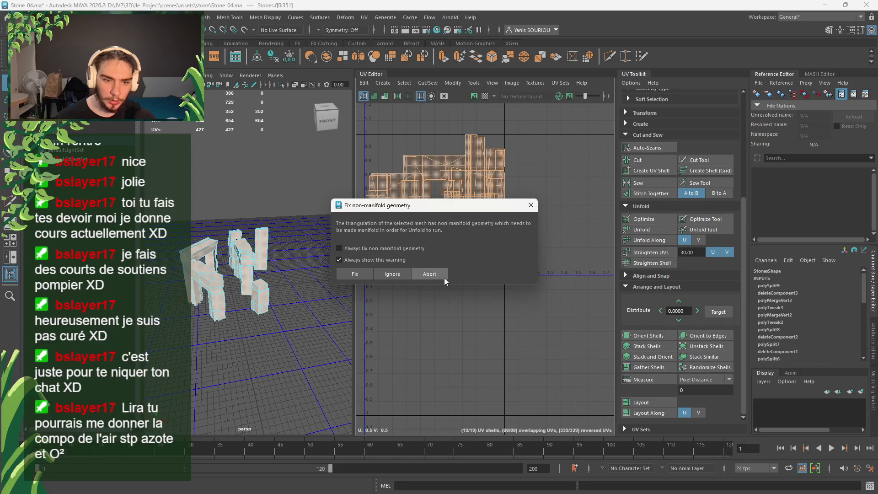
left_click(534, 208)
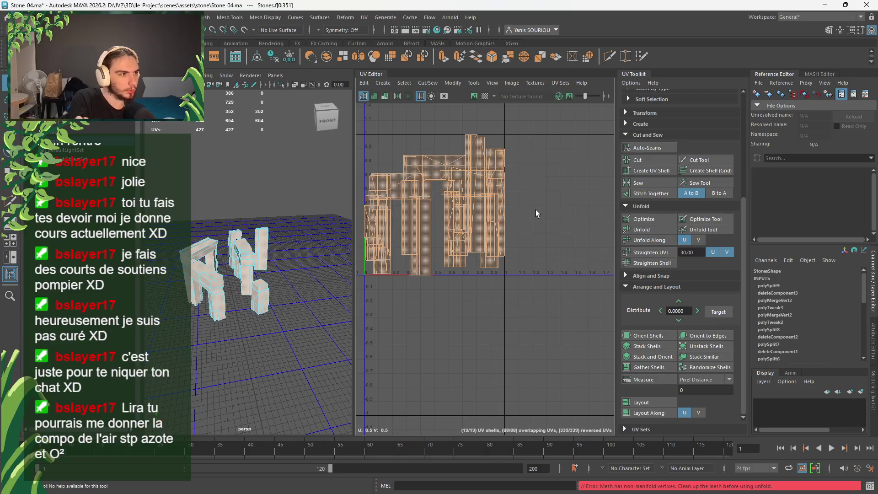
left_click(381, 236)
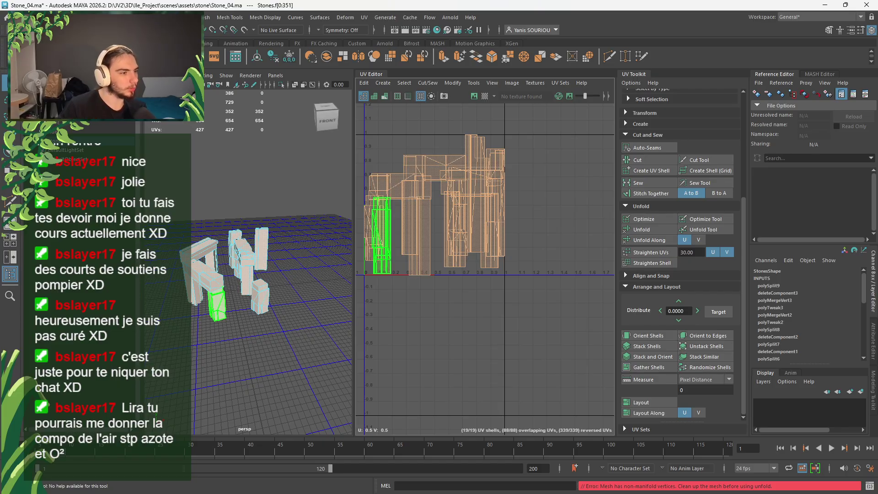